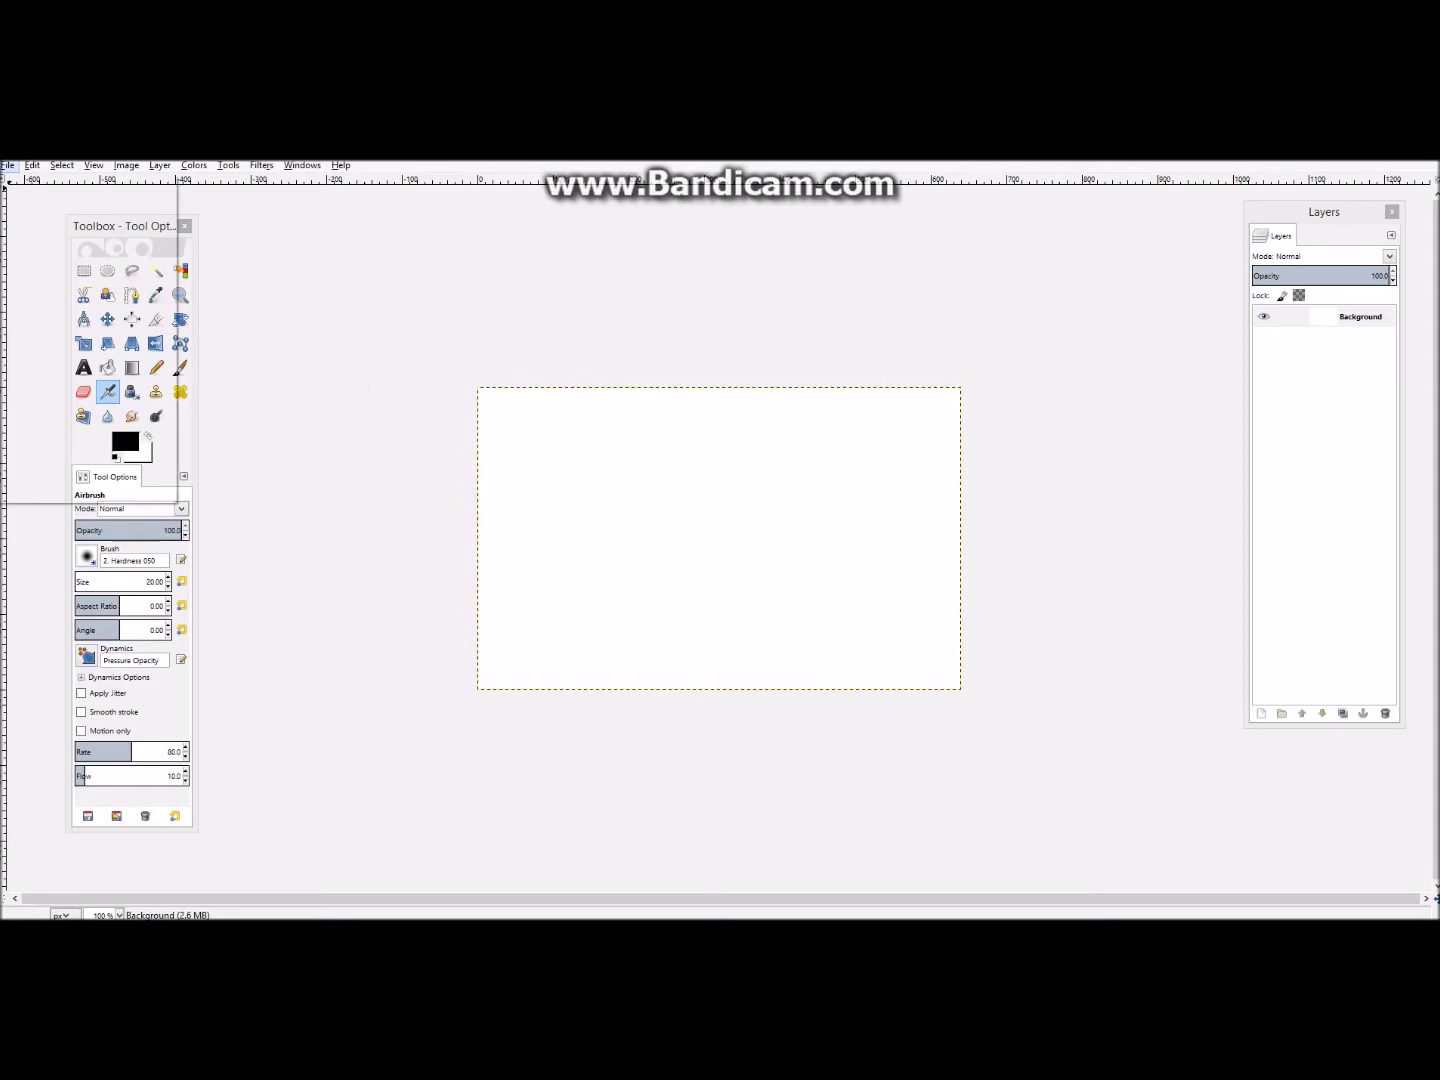
Open ASDSDAAAD.png from the recently used images
left_click(31, 215)
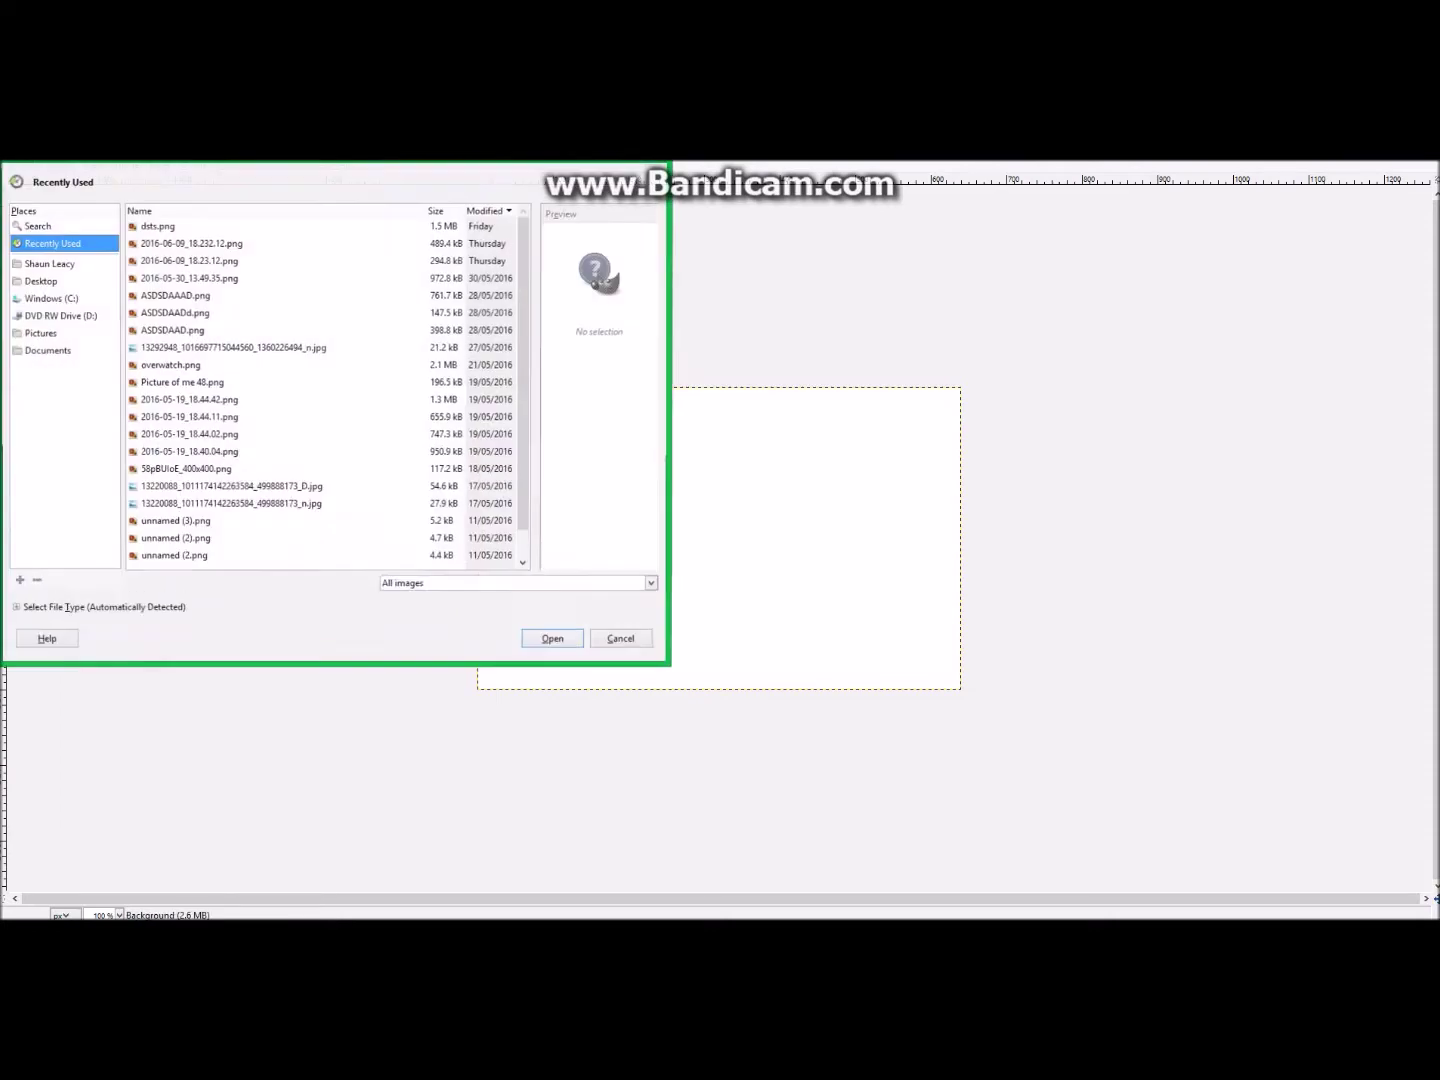
left_click(191, 296)
left_click(553, 640)
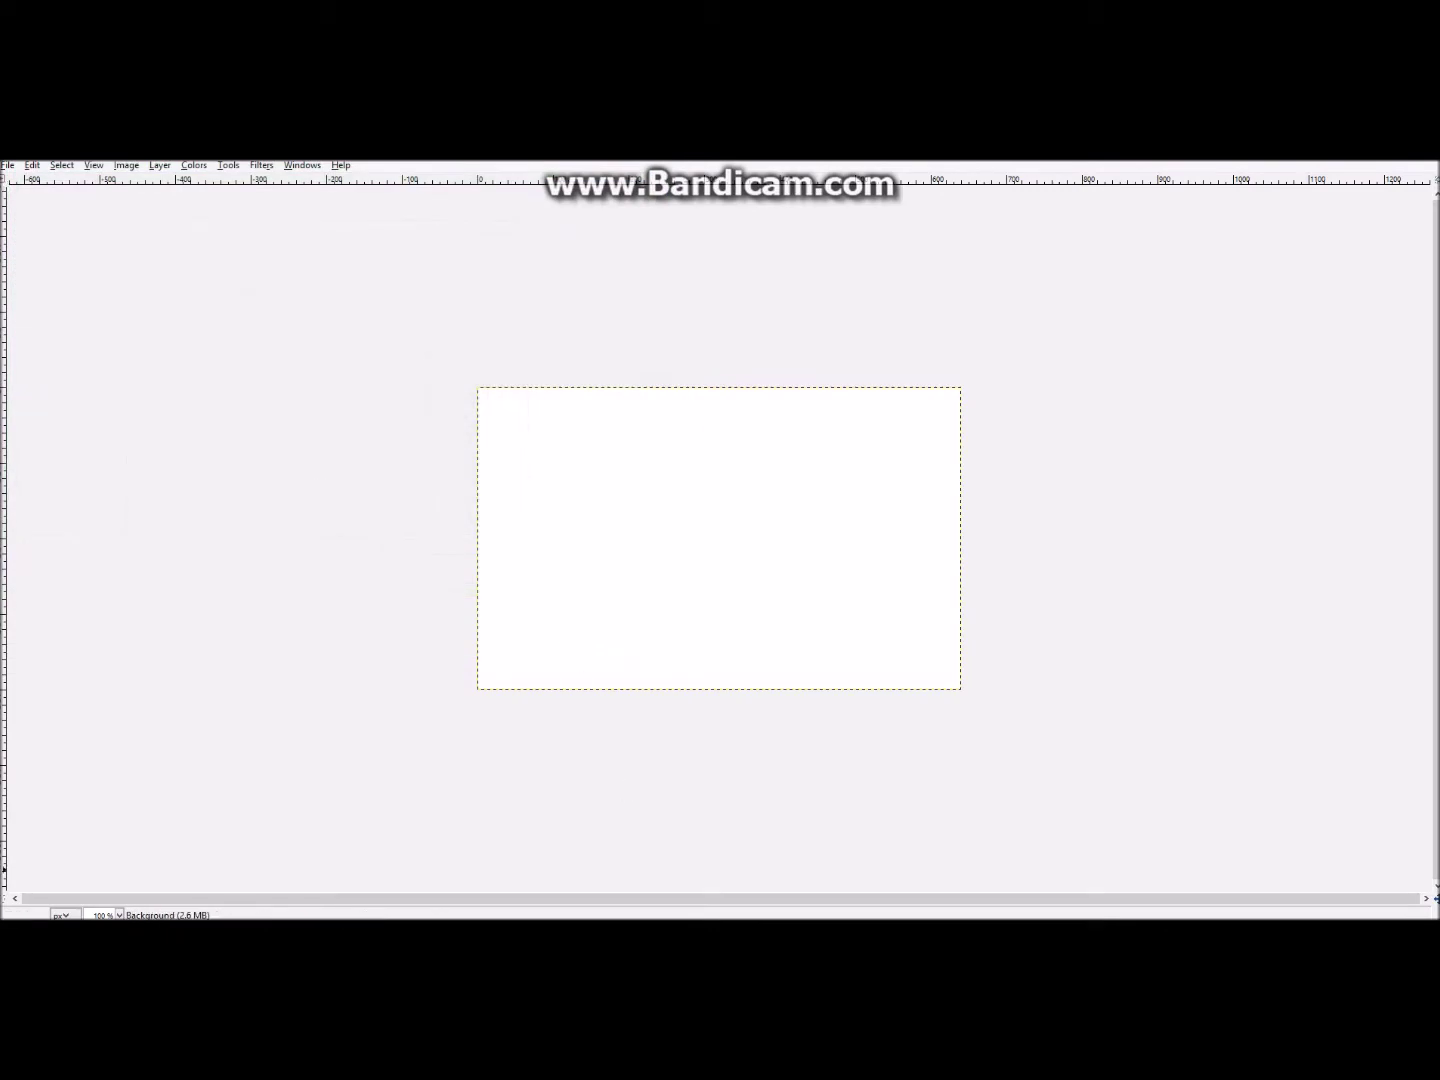
left_click(437, 266)
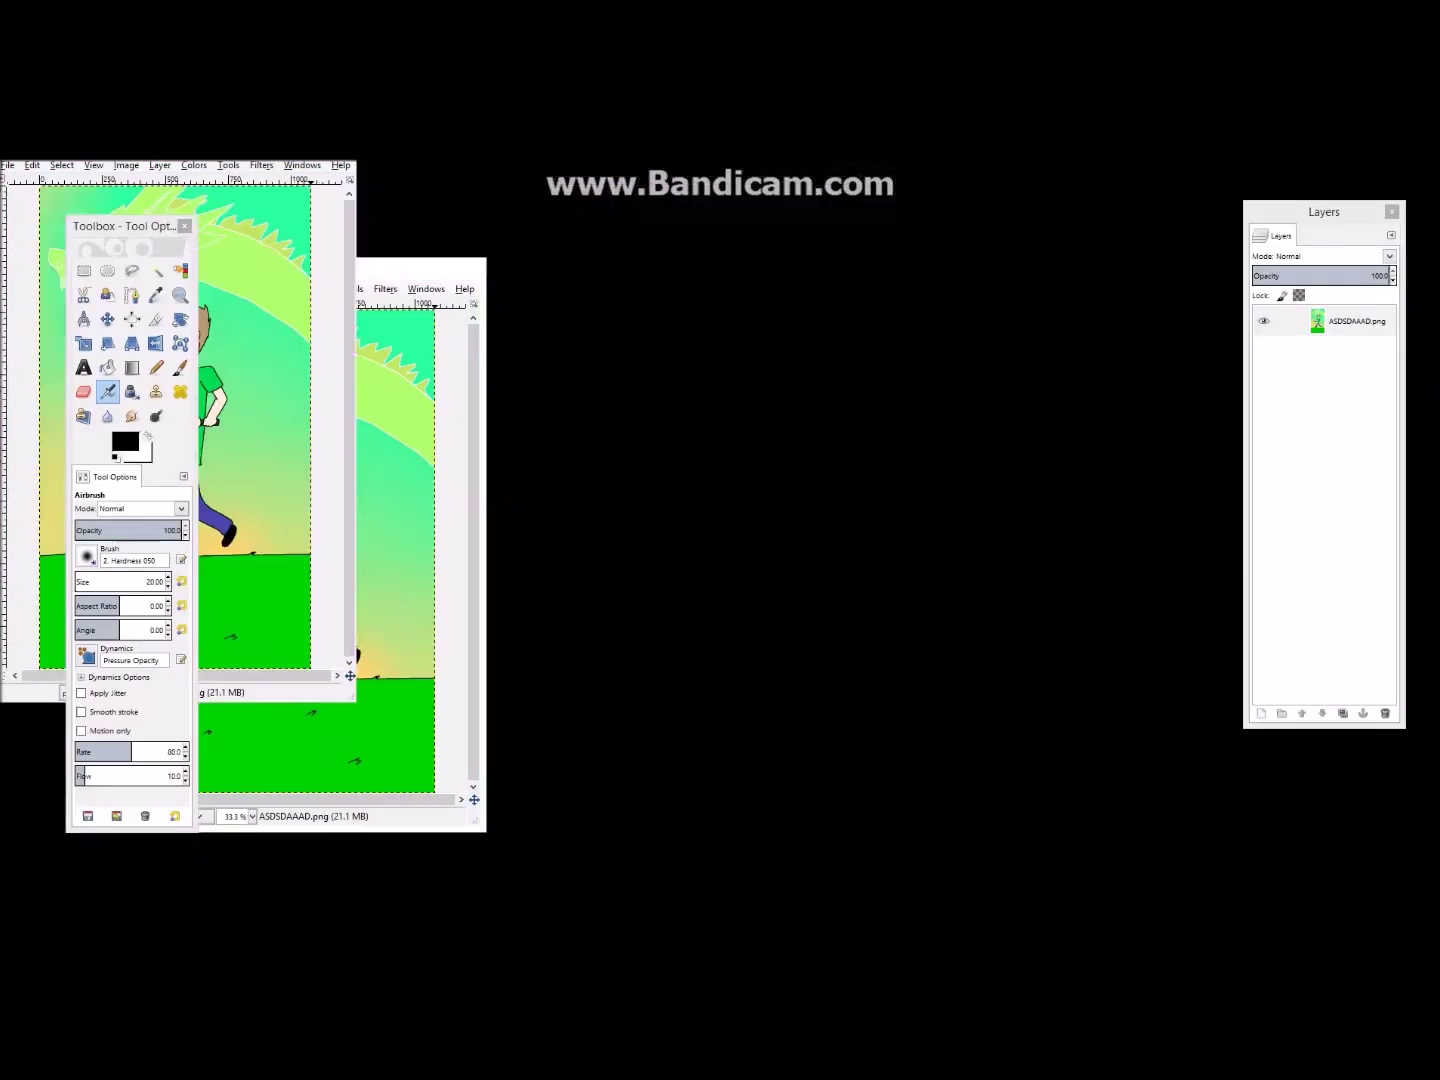
Look over the drawing from the dragon's head down to the swordsman and the grass
scroll(683, 486, "up", 3)
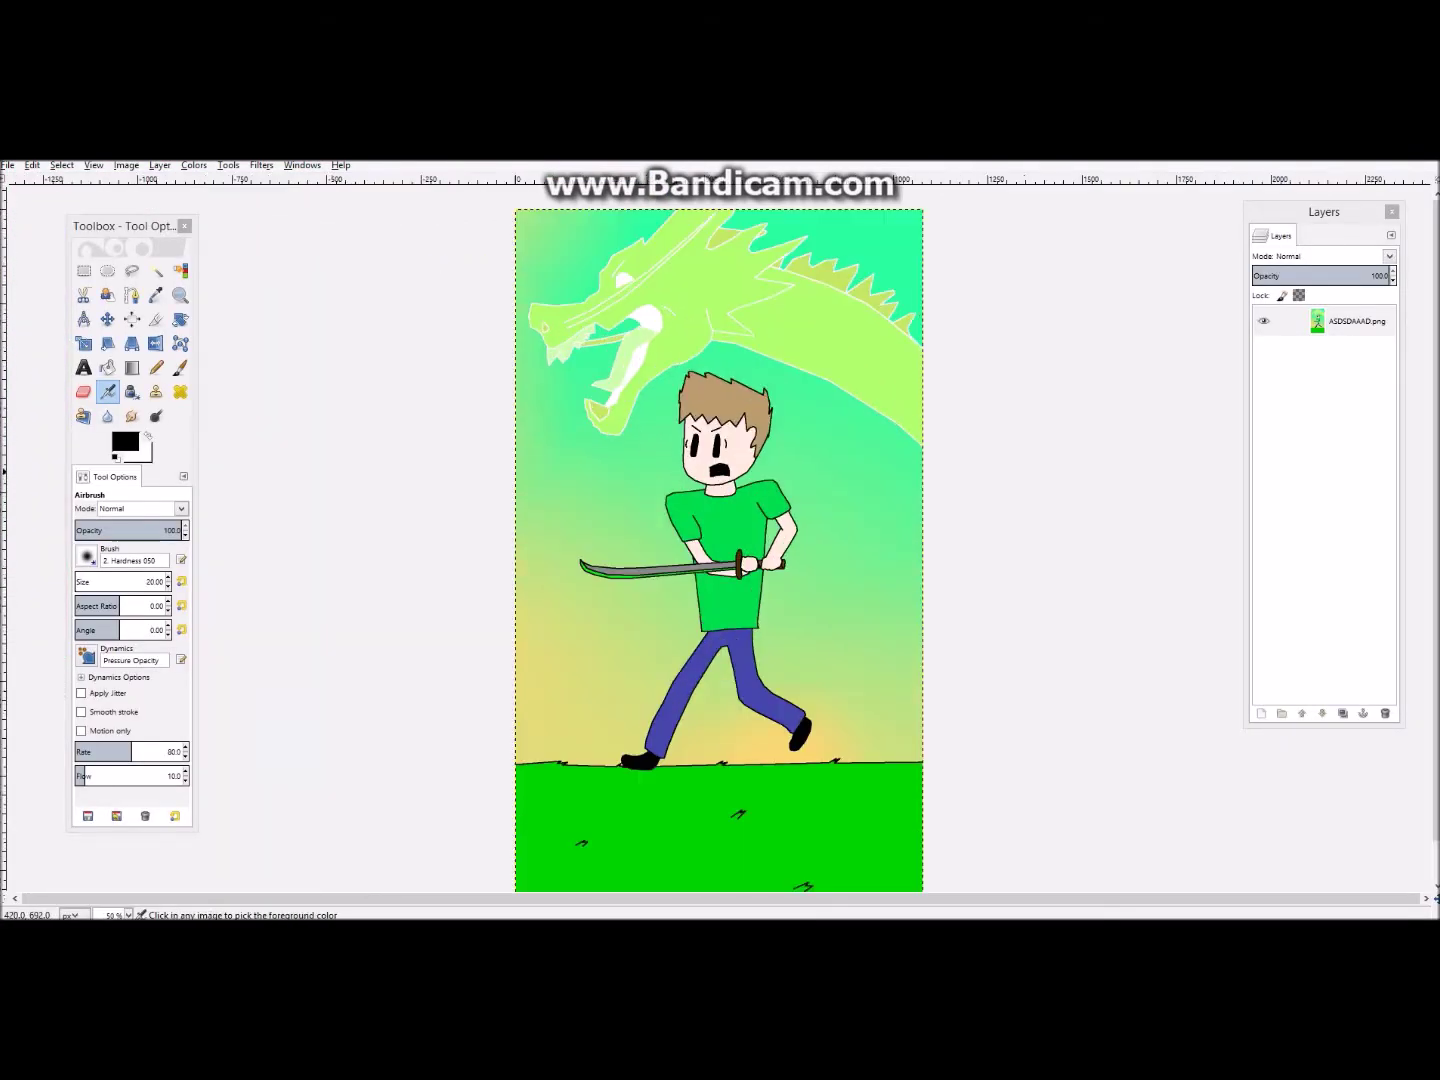
scroll(679, 418, "down", 2)
scroll(718, 615, "up", 1)
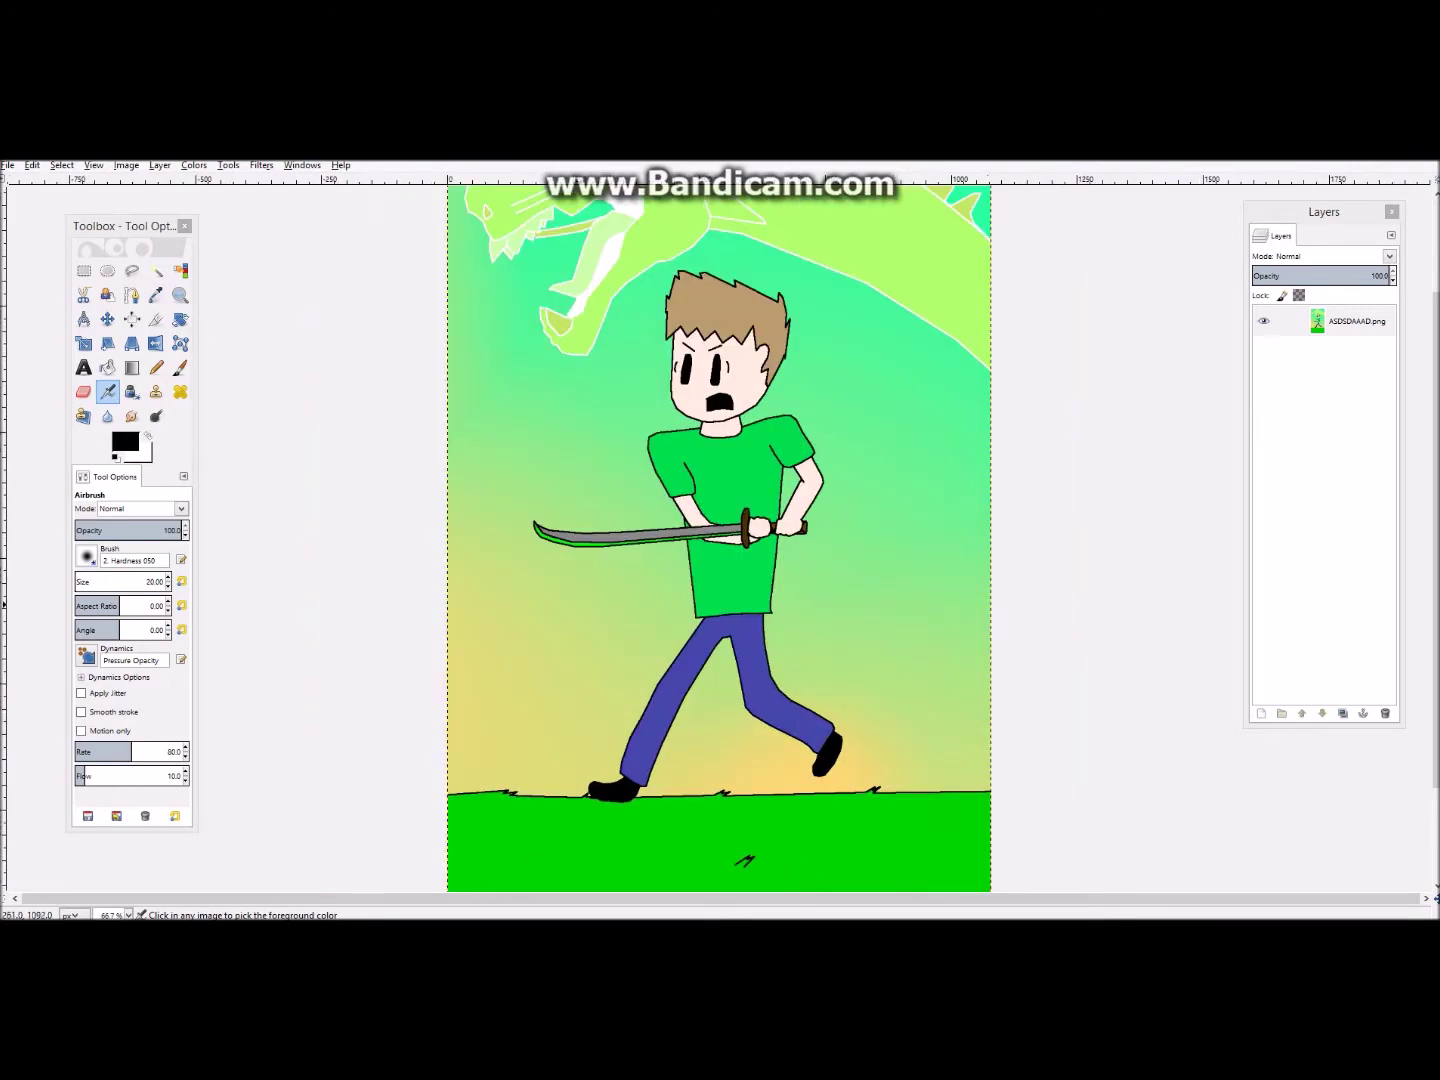
scroll(718, 540, "up", 1)
scroll(718, 540, "down", 3)
scroll(718, 540, "up", 1)
scroll(719, 553, "up", 3)
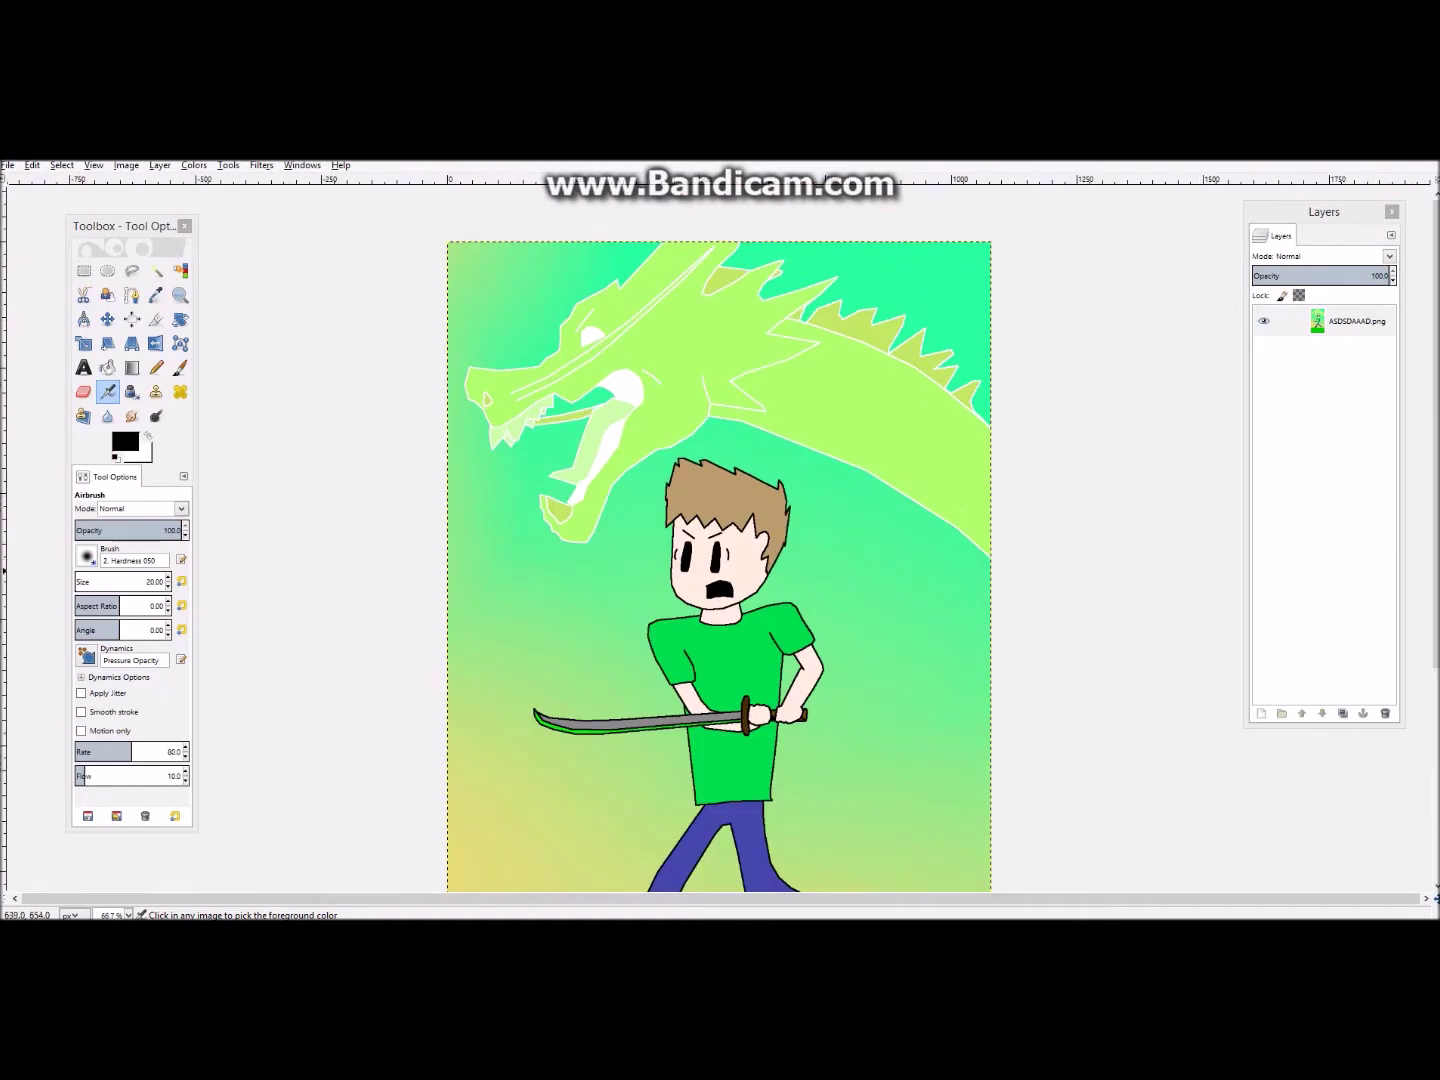
Try black Pencil strokes with the 2. Hardness 050 brush at size 20 across the character, and undo them
left_click(157, 367)
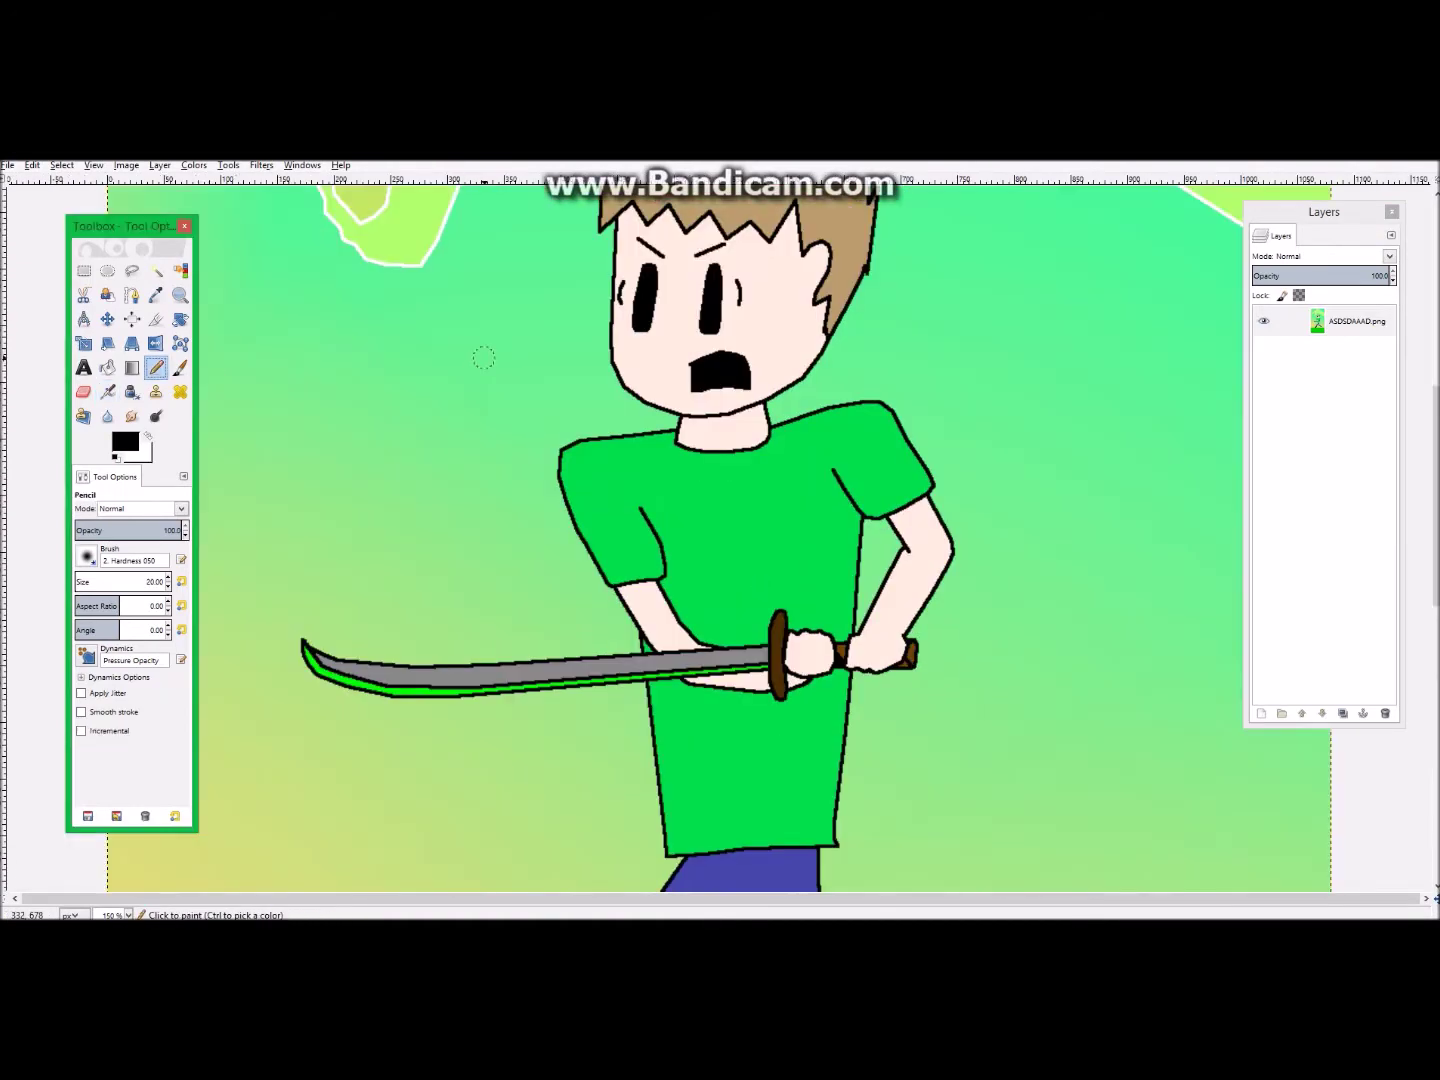
mouse_move(499, 379)
left_mouse_down()
mouse_move(938, 481)
mouse_move(1013, 419)
left_mouse_up()
key("ctrl+z")
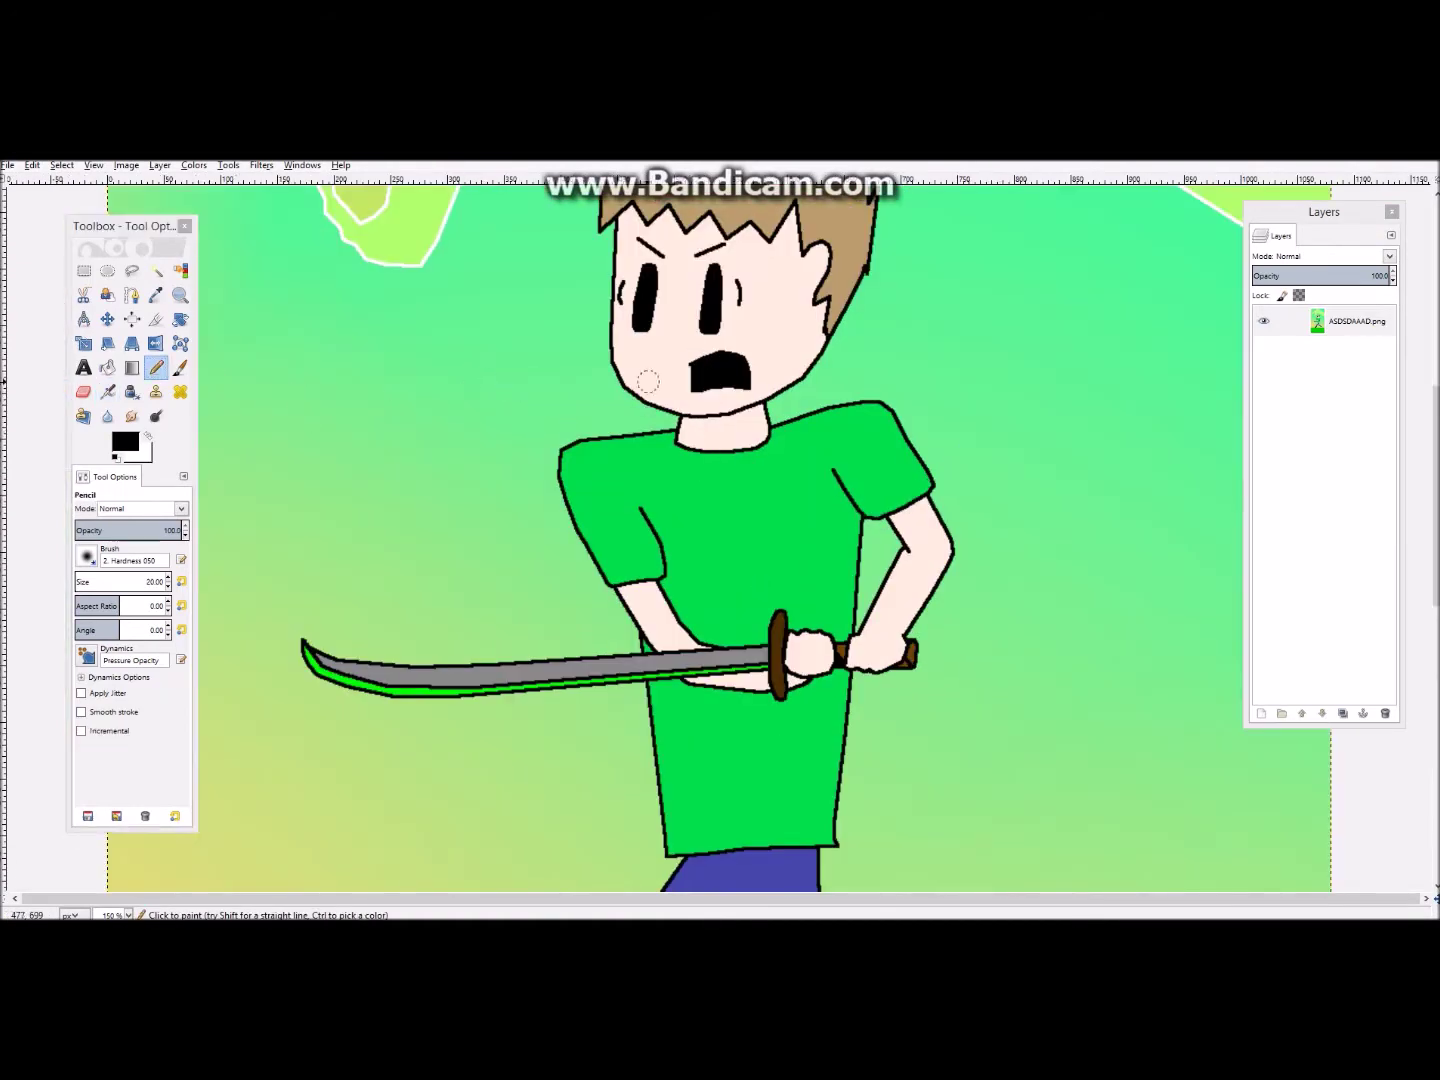
mouse_move(326, 365)
left_mouse_down()
mouse_move(489, 385)
mouse_move(652, 440)
left_mouse_up()
key("ctrl+z")
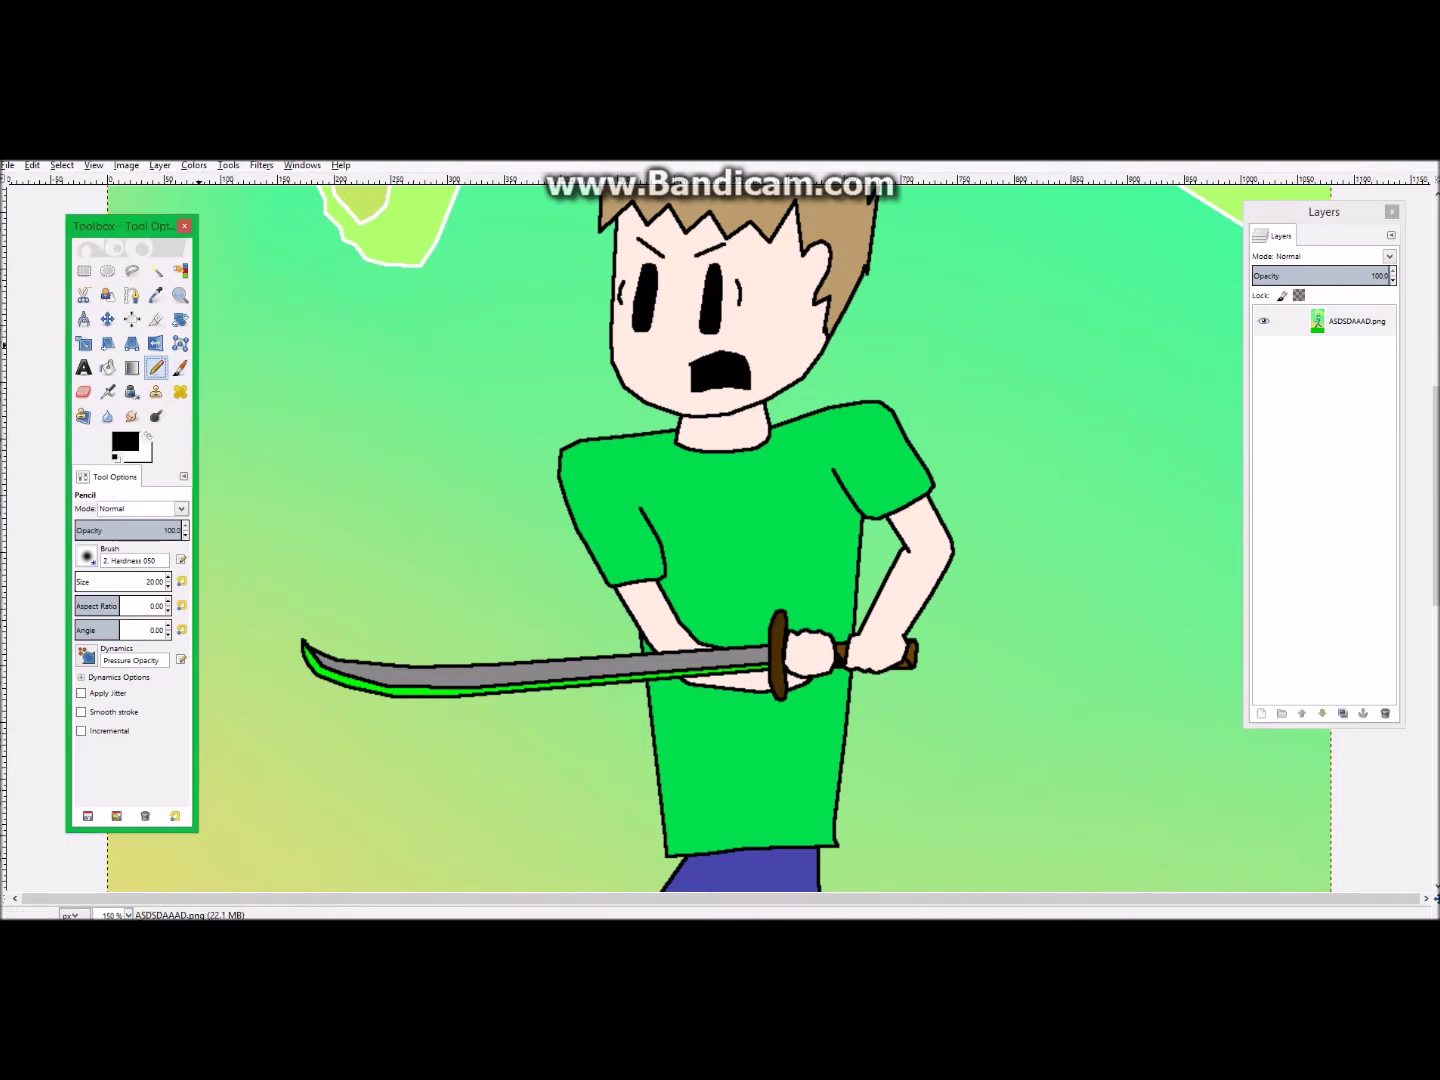
Try freehand Pencil strokes beside the character, using the 2. Hardness 025 brush at size 20, and undo them
mouse_move(275, 445)
left_mouse_down()
mouse_move(410, 452)
mouse_move(425, 548)
left_mouse_up()
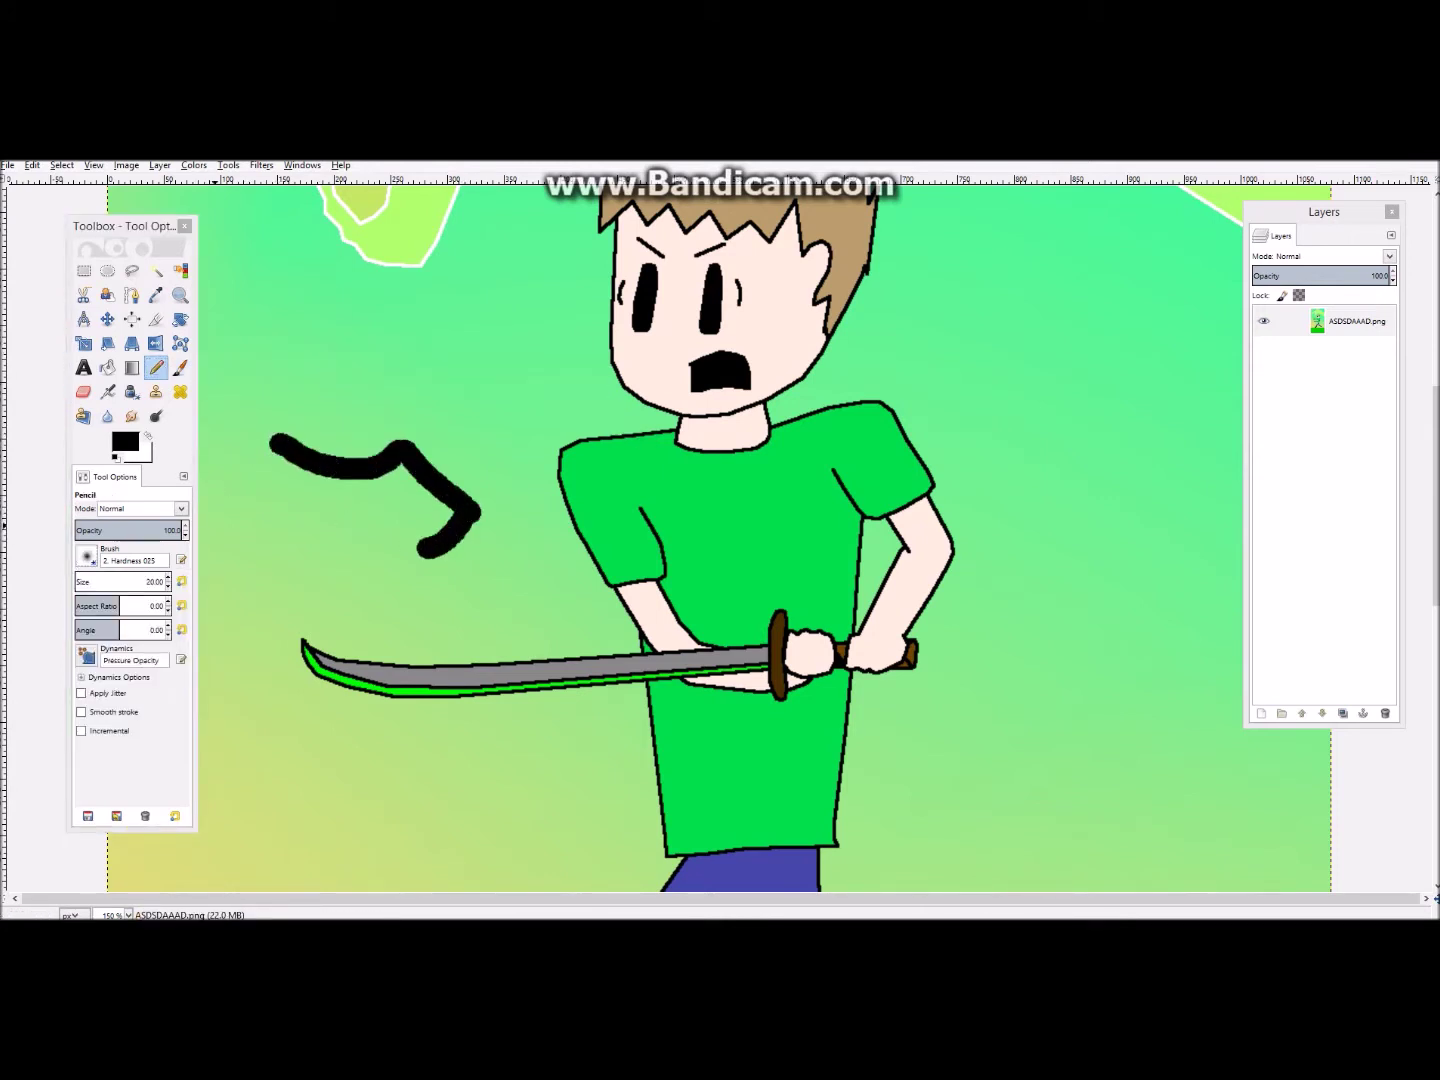
left_click_drag(388, 408, 528, 375)
key("ctrl+z")
key("ctrl+z")
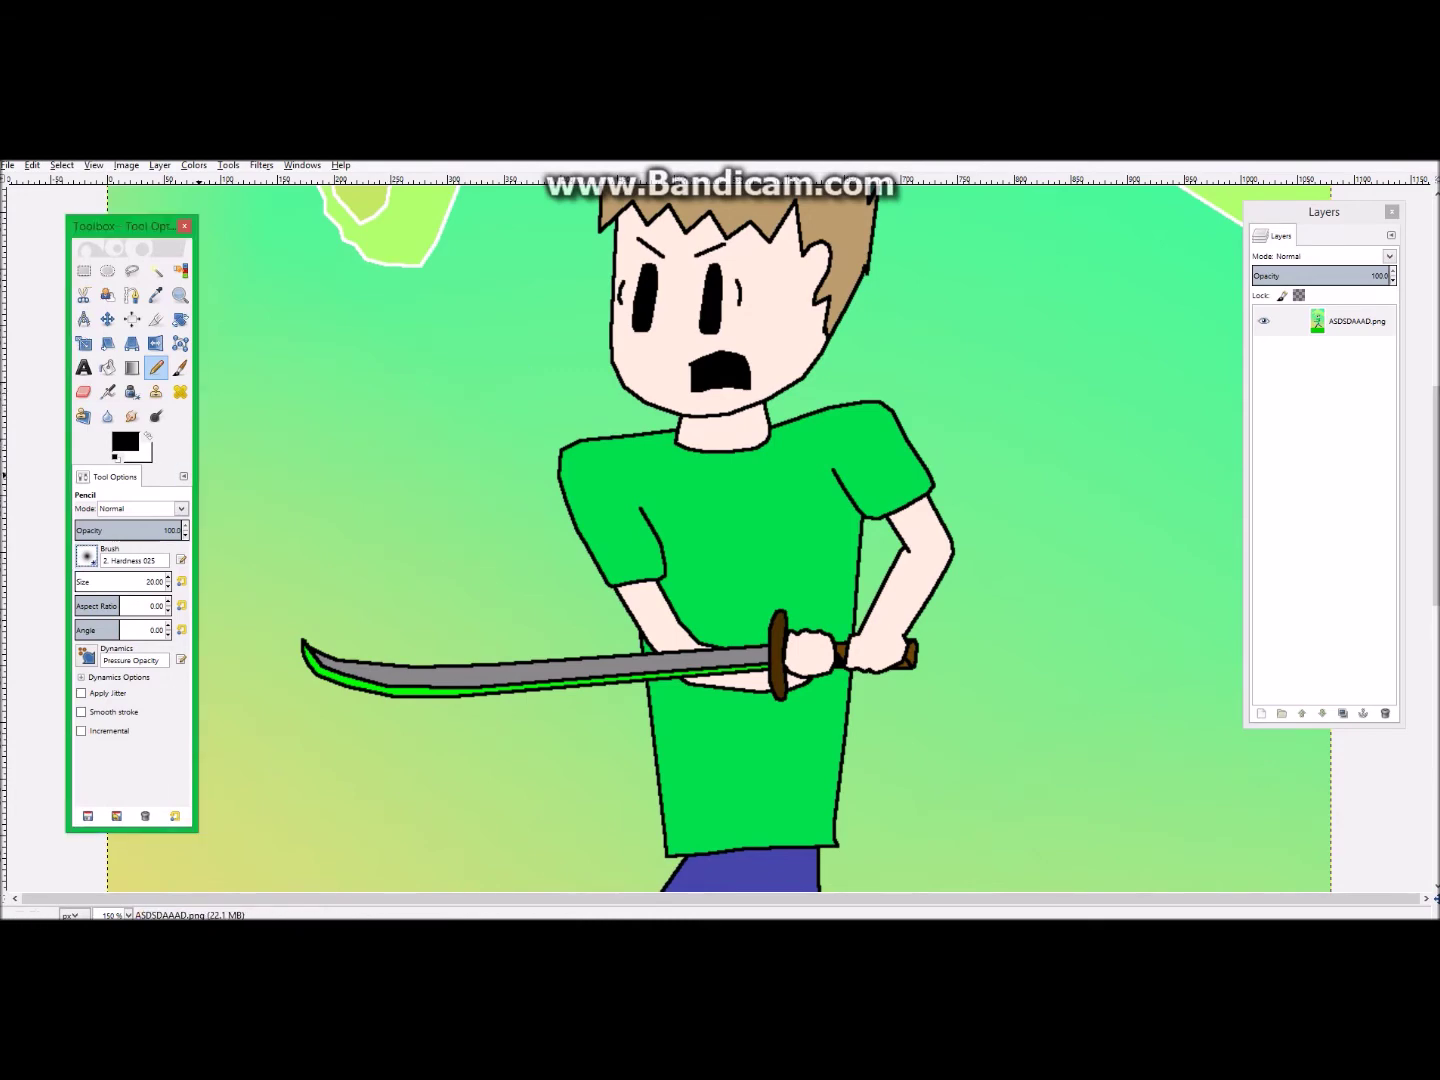
mouse_move(314, 424)
left_mouse_down()
mouse_move(465, 569)
mouse_move(499, 568)
left_mouse_up()
scroll(414, 533, "up", 4)
key("ctrl+z")
scroll(369, 449, "down", 4)
Try a black Paintbrush stroke with the 2. Hardness 025 brush above the sword, and undo it
left_click(180, 367)
left_click_drag(359, 374, 525, 551)
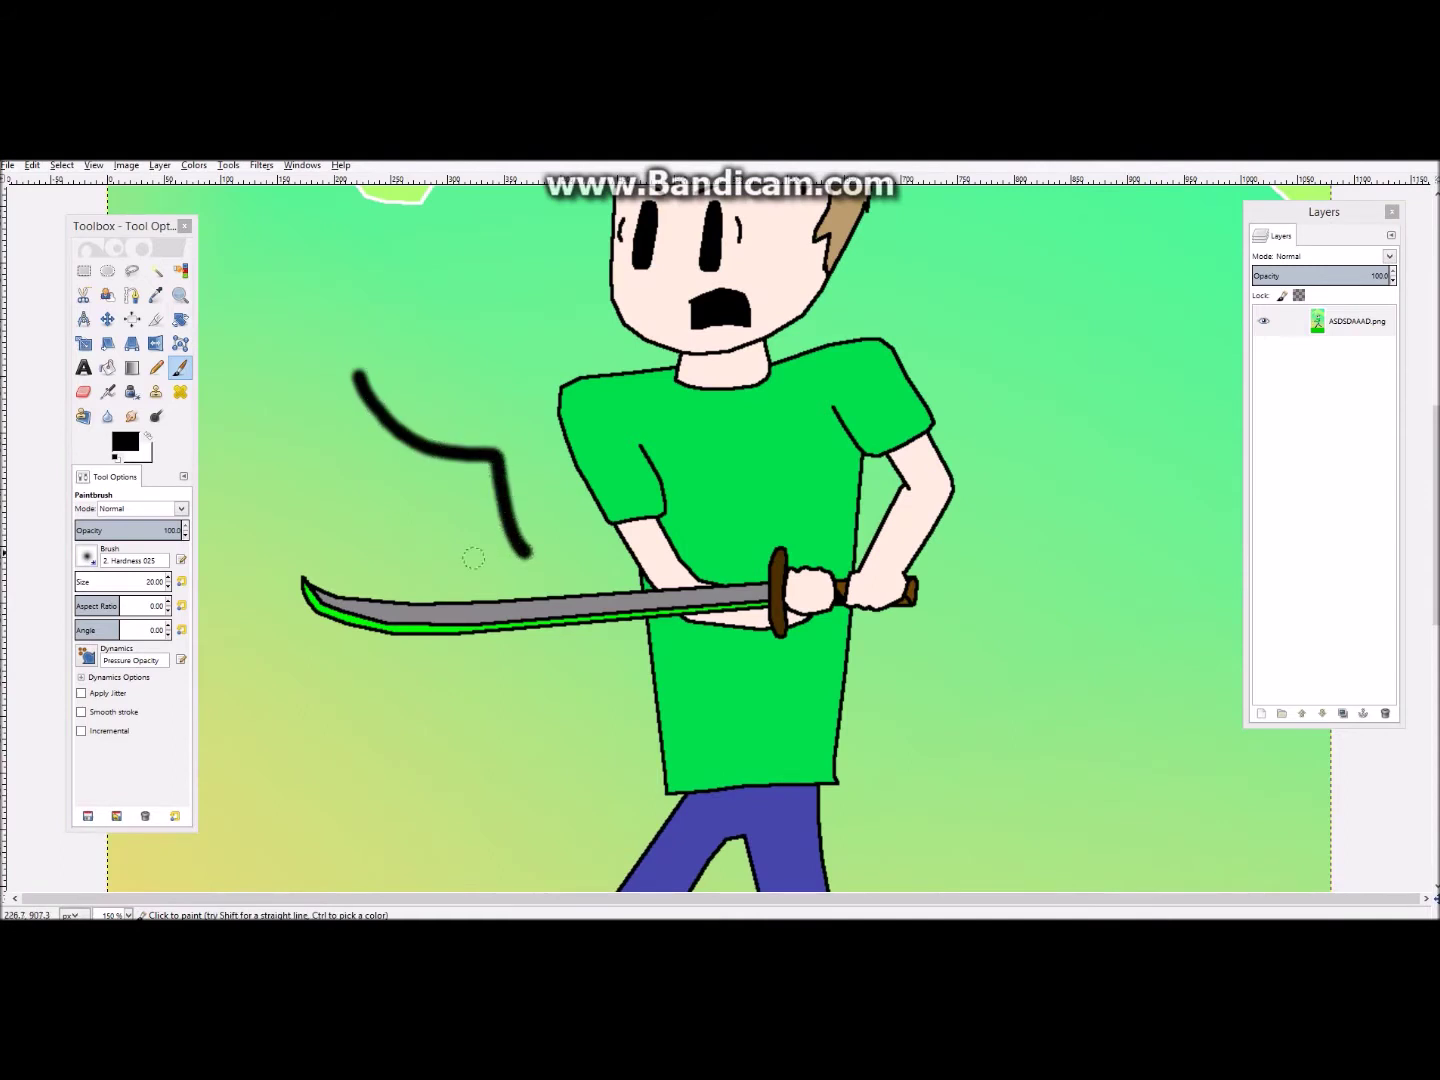
key("ctrl+z")
Try Paintbrush strokes with the 2. Hardness 100 brush above the sword, undoing each one
left_click(87, 556)
mouse_move(268, 438)
left_mouse_down()
mouse_move(434, 446)
mouse_move(485, 554)
left_mouse_up()
key("ctrl+z")
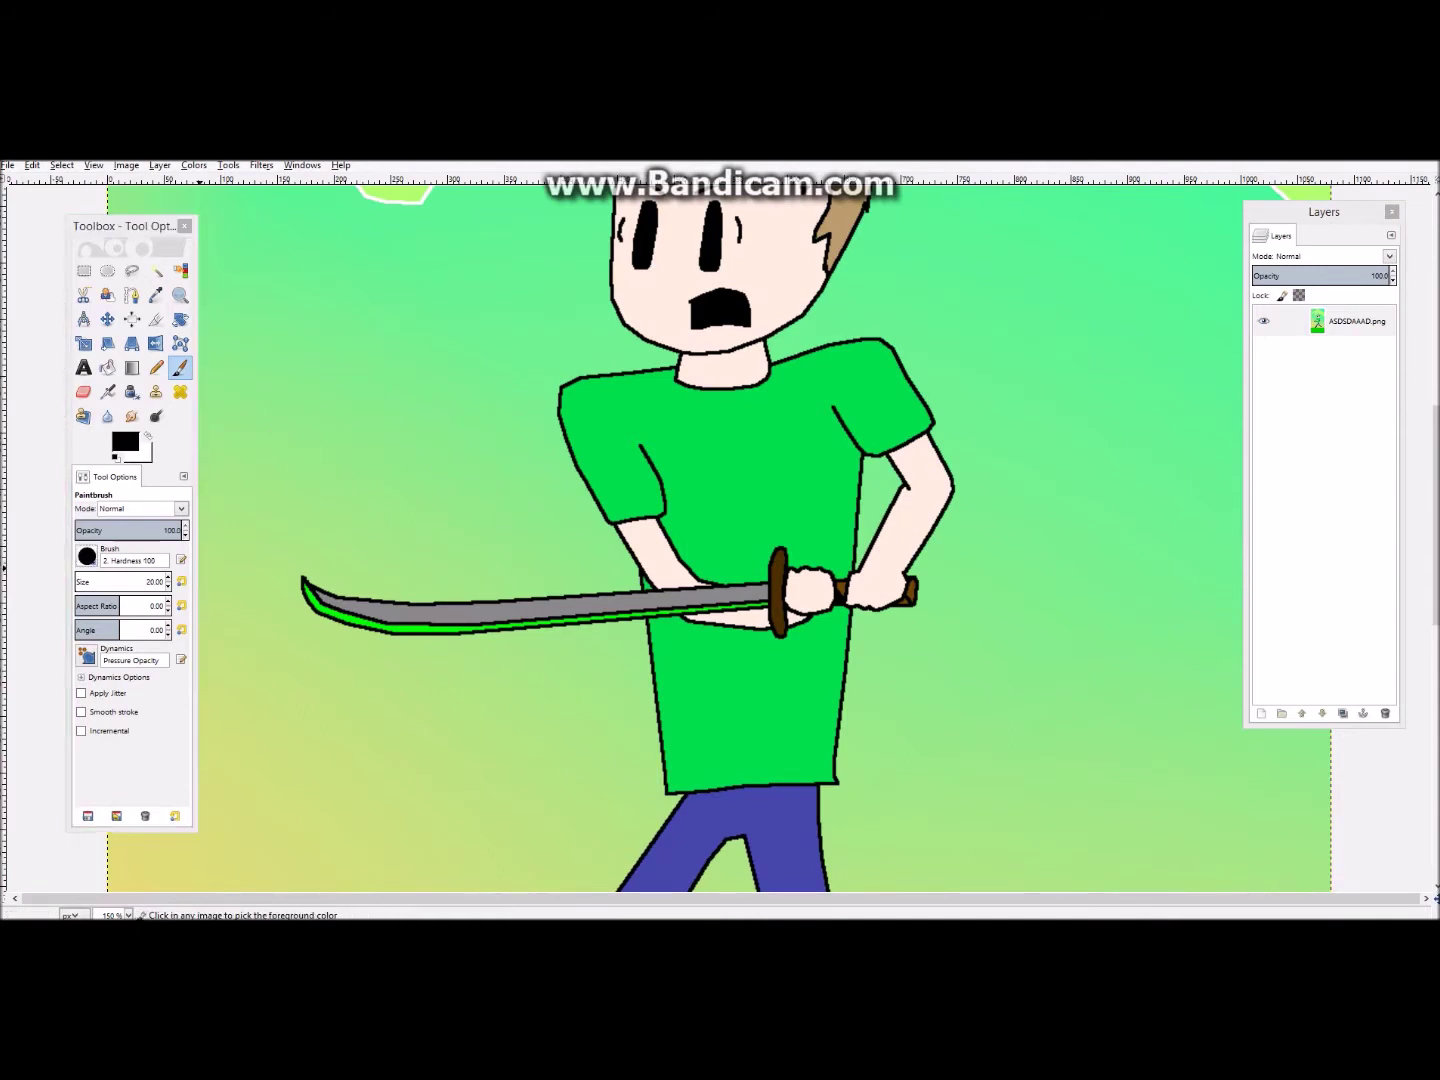
left_click_drag(260, 456, 545, 536)
key("ctrl+z")
Try a Paintbrush stroke with the Sparks brush from the background to the character's arm, and undo it
left_click(87, 556)
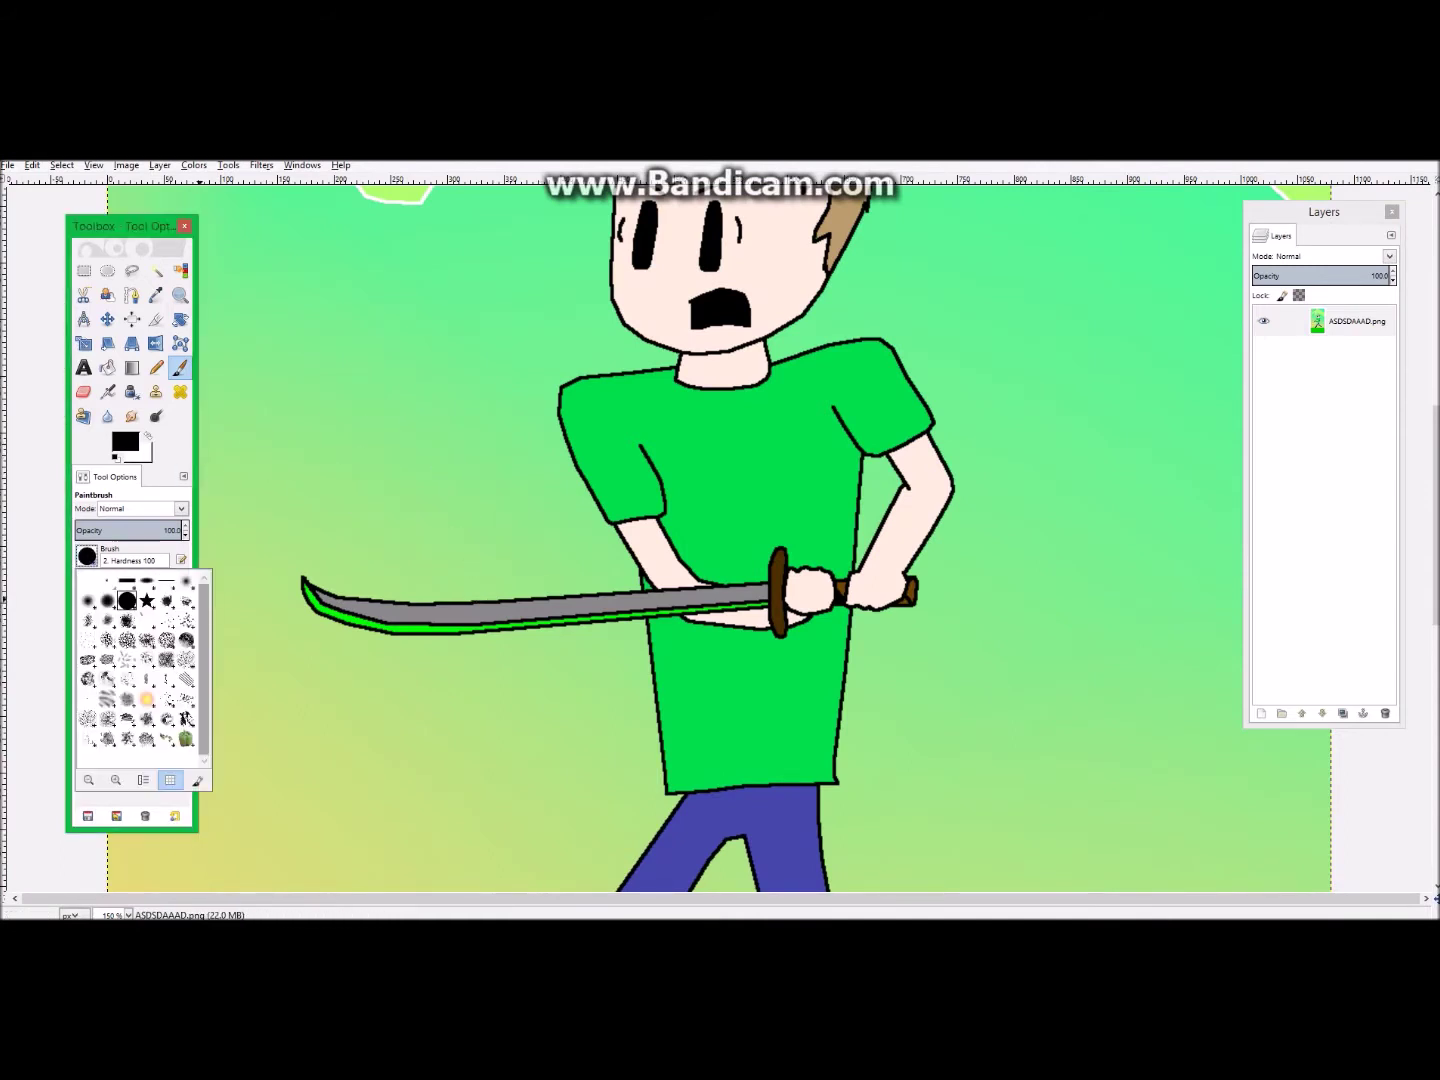
left_click(147, 699)
mouse_move(302, 457)
left_mouse_down()
mouse_move(360, 461)
mouse_move(645, 557)
left_mouse_up()
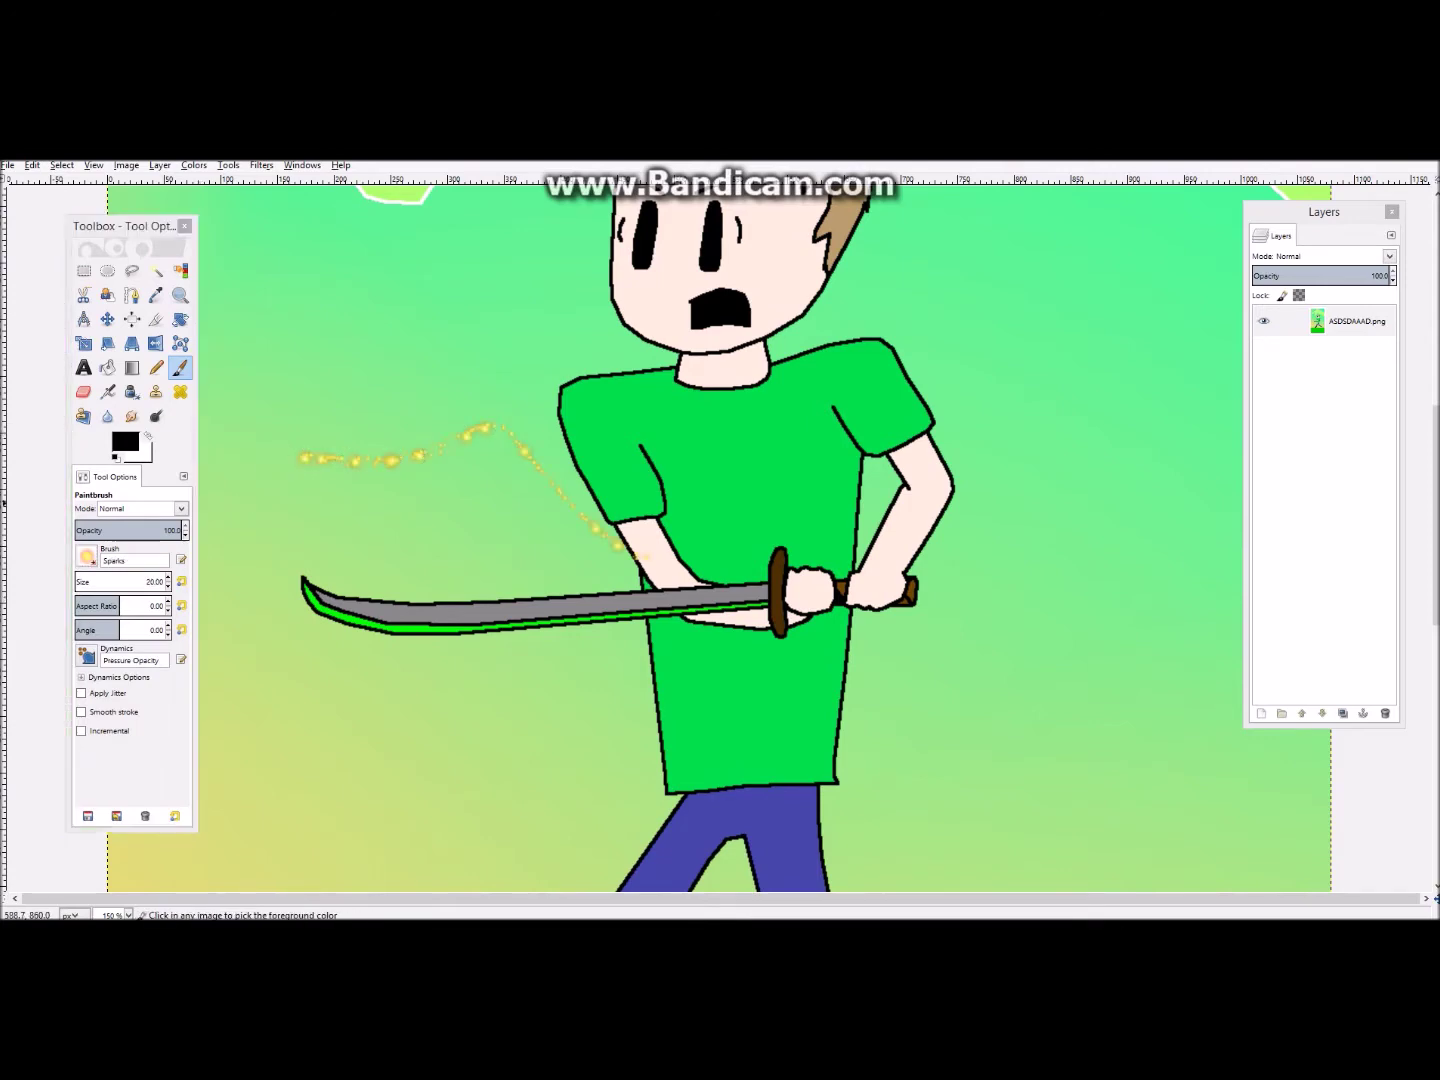
key("z")
left_click(302, 415)
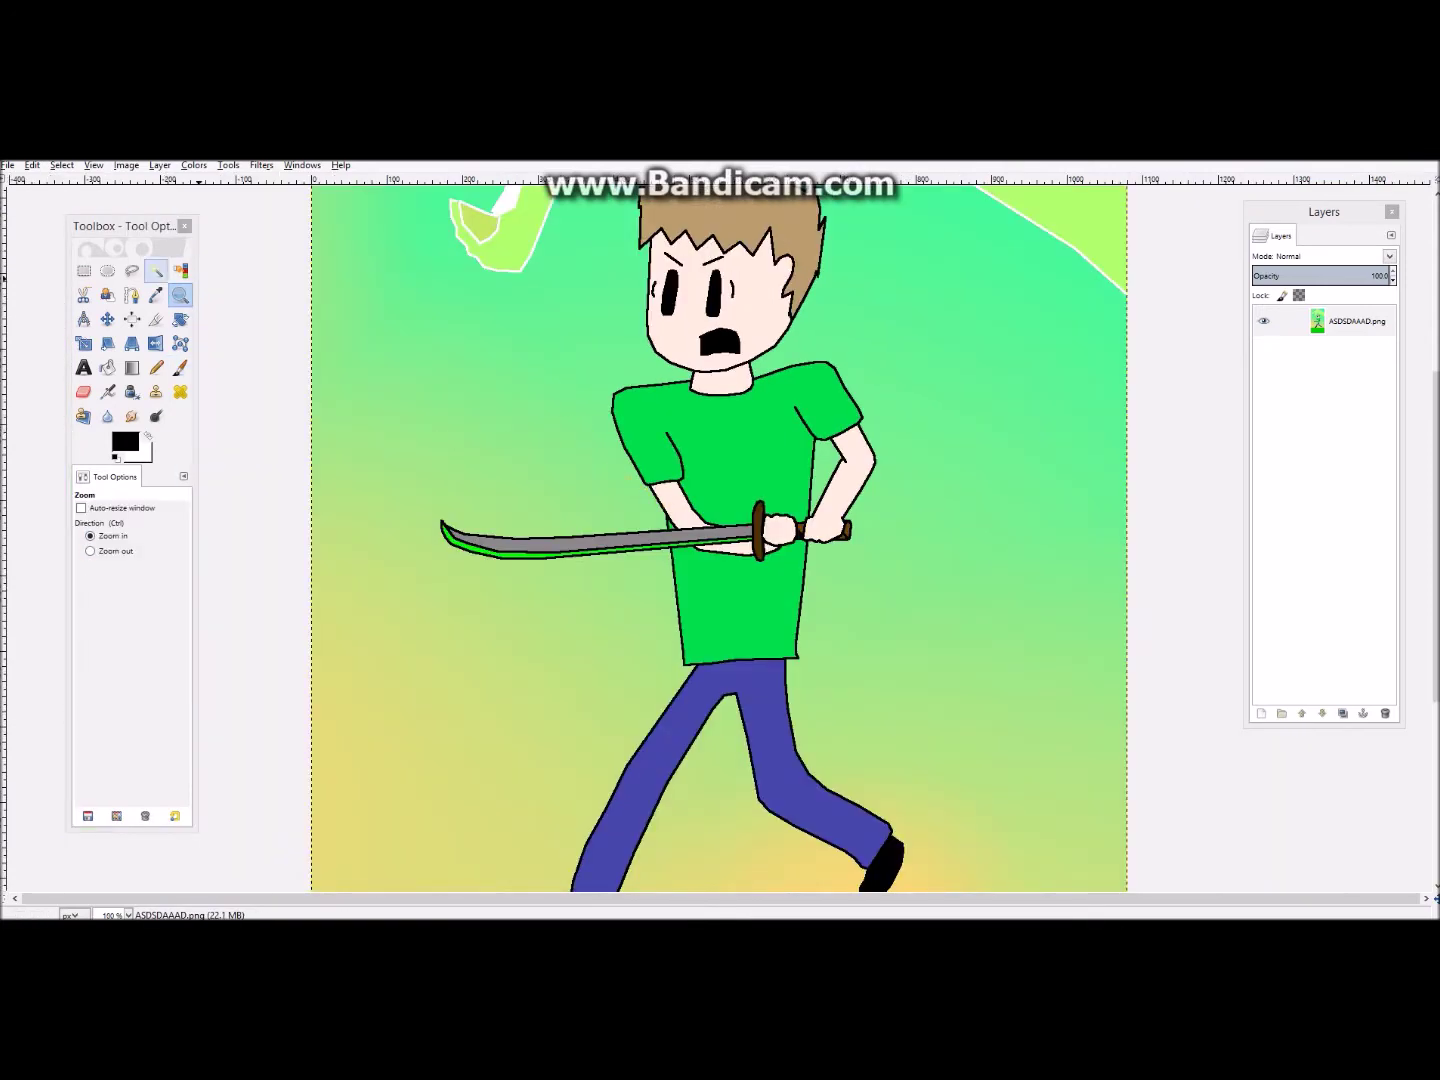
Select the character's face, hair and neck with Fuzzy Select and copy the selected pixels
left_click(156, 270)
scroll(694, 470, "up", 4)
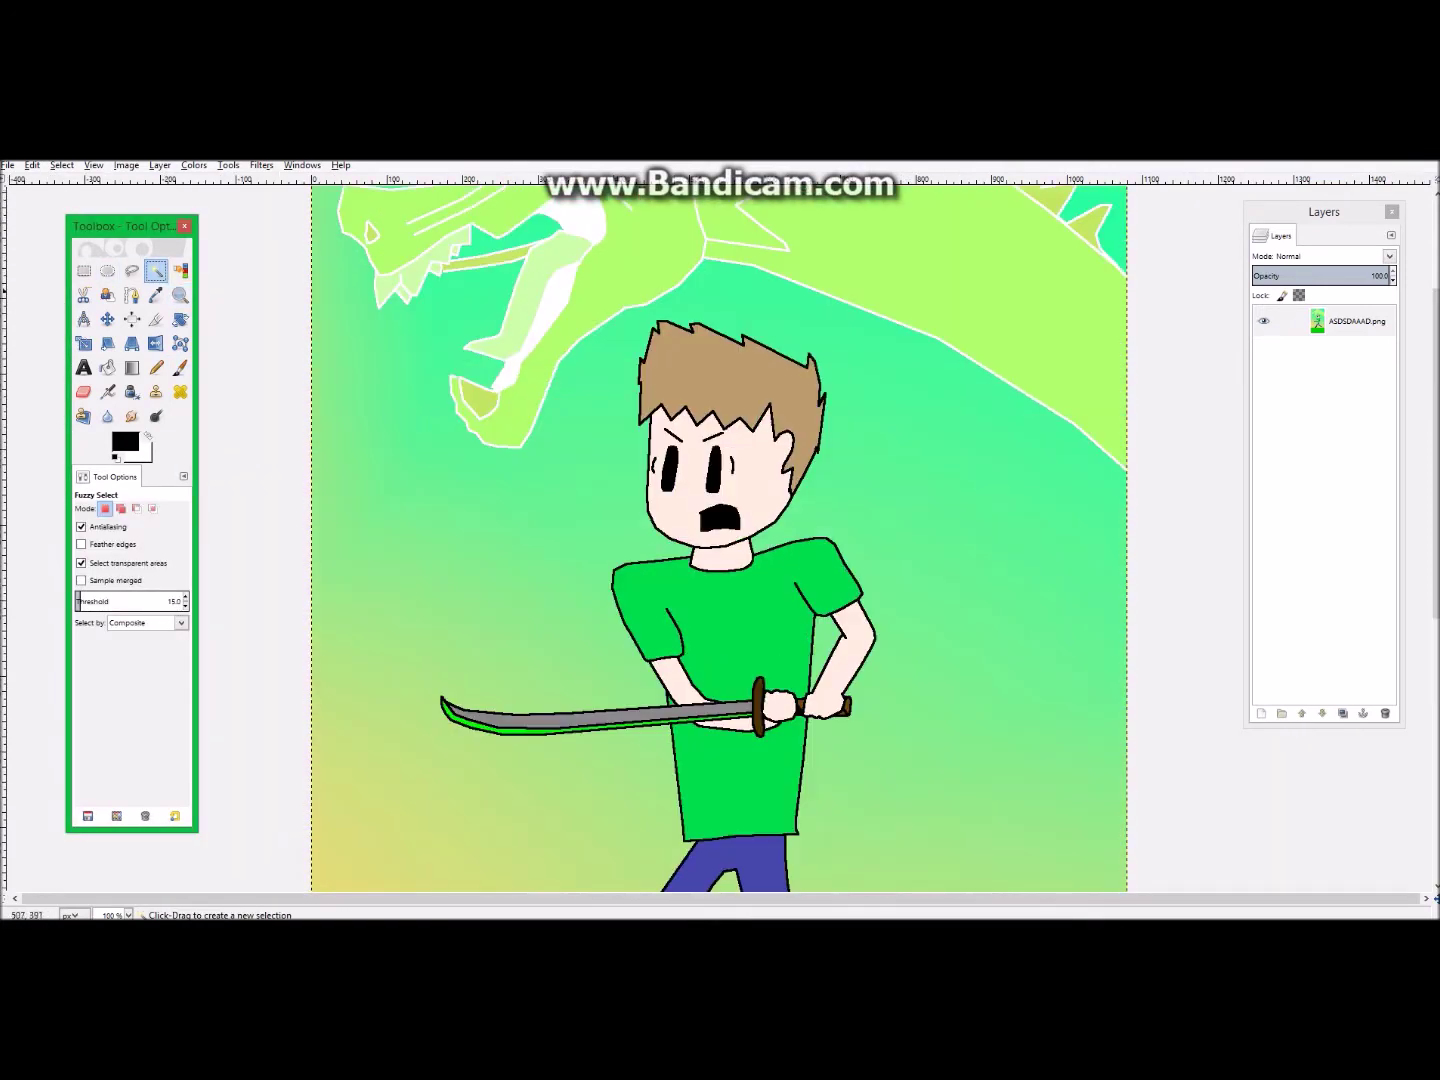
left_click(746, 562)
left_click(758, 458, "shift")
left_click(724, 559, "shift")
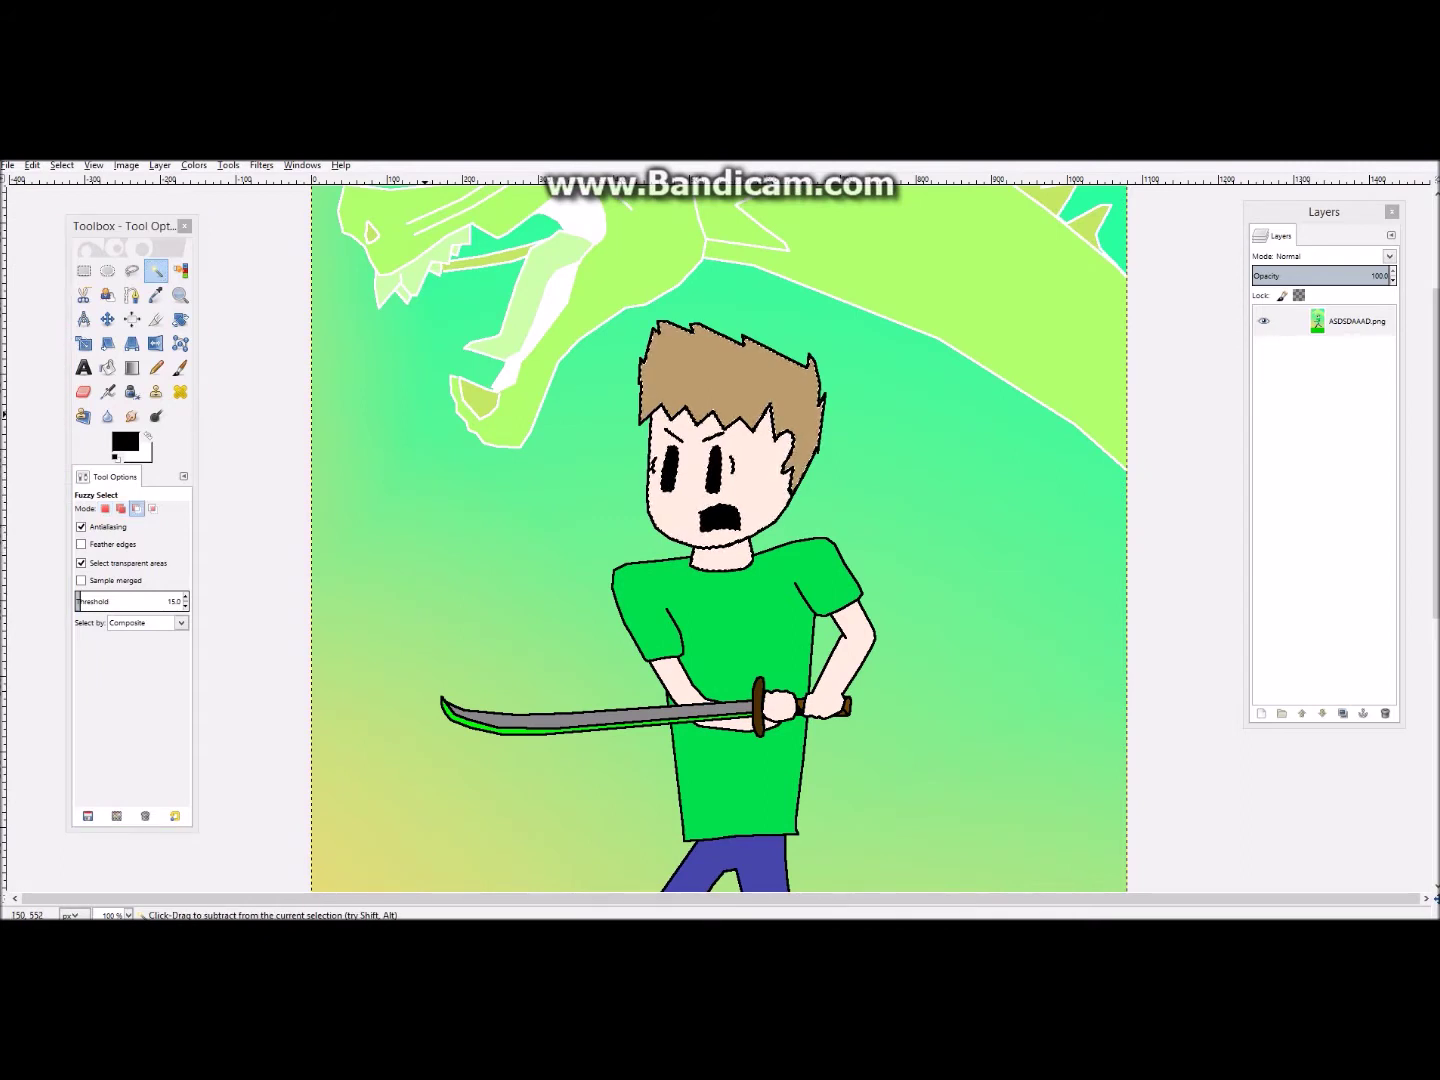
key("ctrl+c")
Pencil across the selected face with the Clipboard brush, increasing the brush size from 20 to about 991
left_click(156, 367)
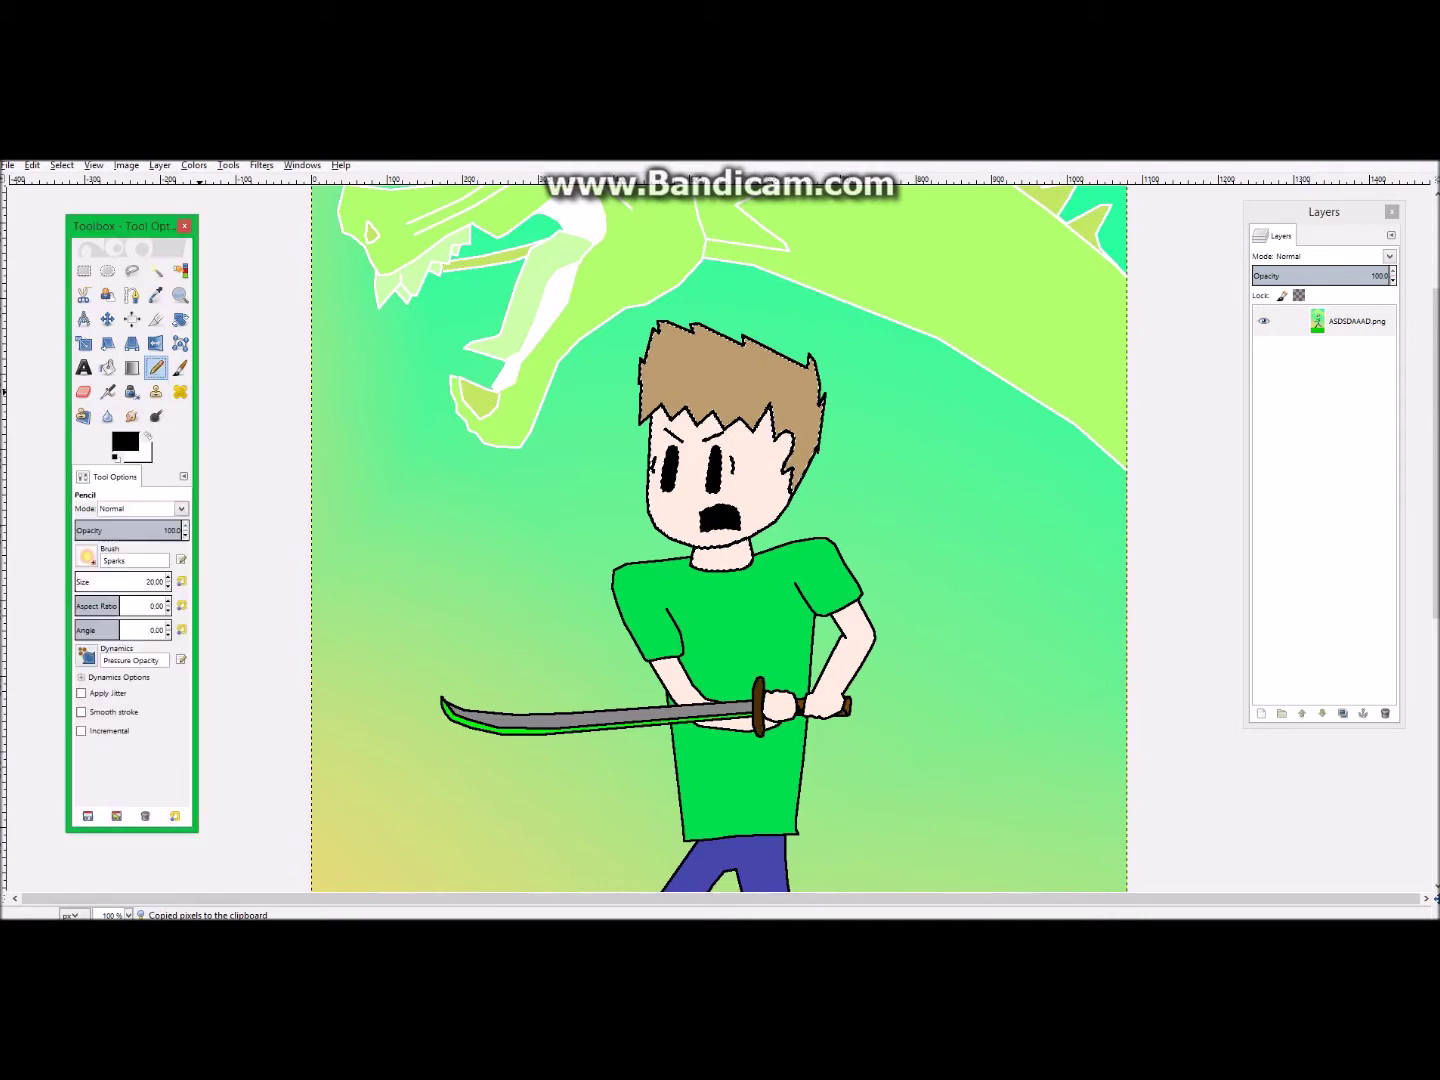
left_click(86, 556)
left_click(87, 556)
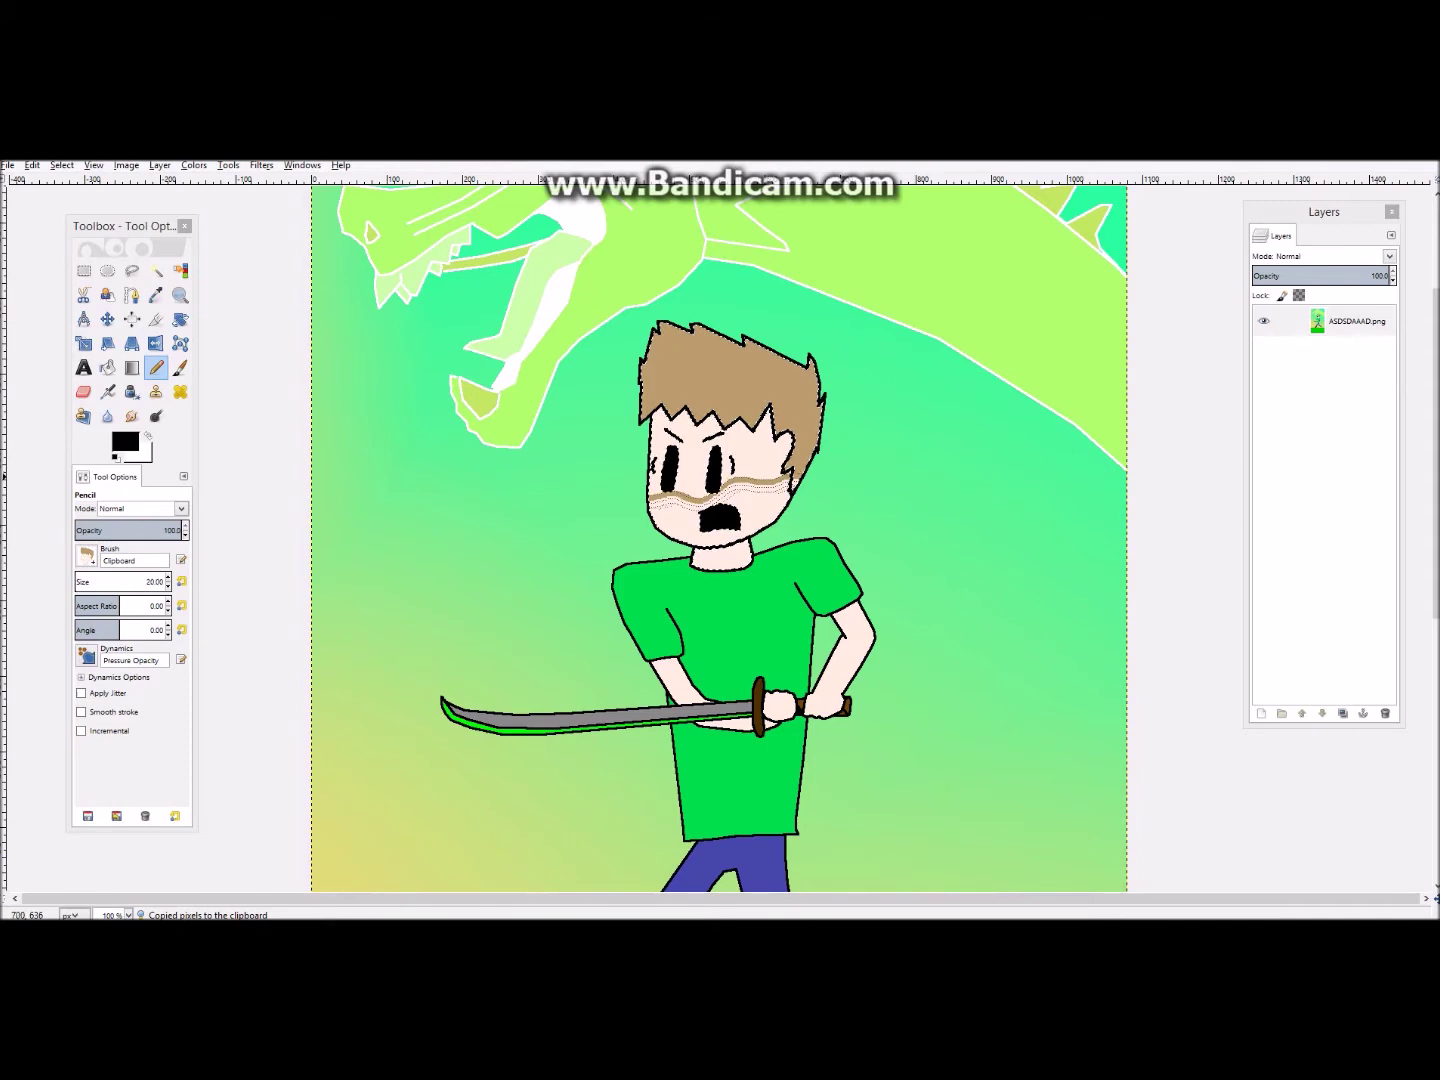
left_click(163, 578)
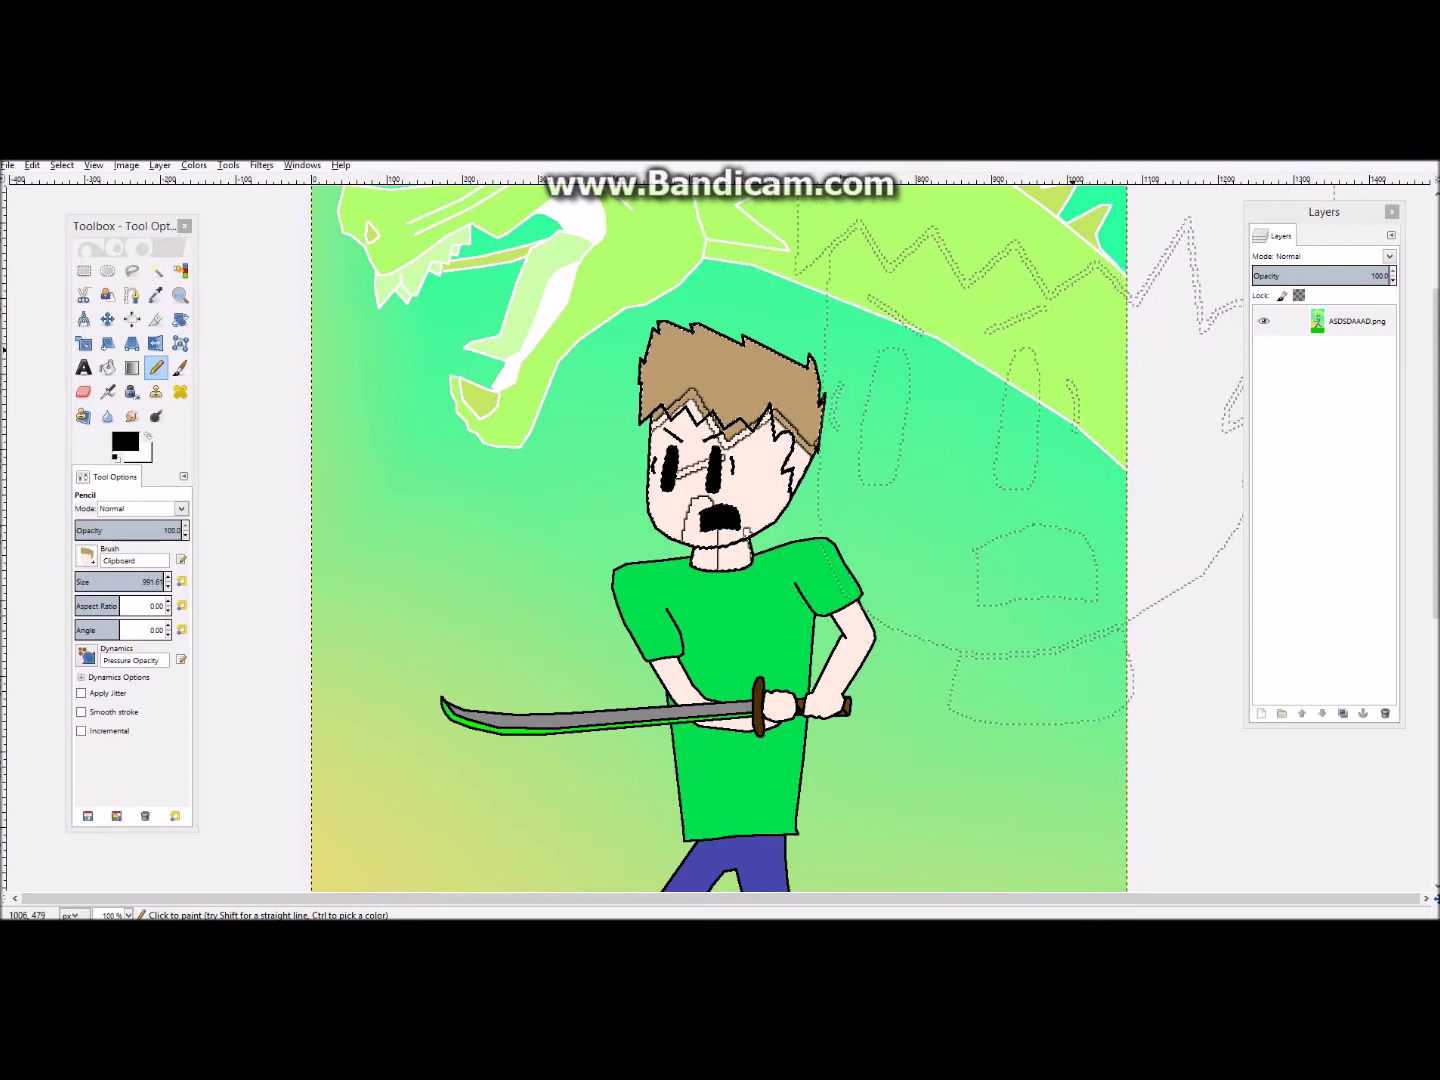
Undo the Clipboard brush strokes and clear the selection on the character's head
left_click(84, 271)
left_click(308, 379)
key("ctrl+z")
key("ctrl+z")
key("ctrl+z")
left_click(426, 389)
Draw a rectangular selection of about 1232 × 826 px over the dragon and the character's upper body, and reposition it to about 28, 196
scroll(600, 420, "up", 2)
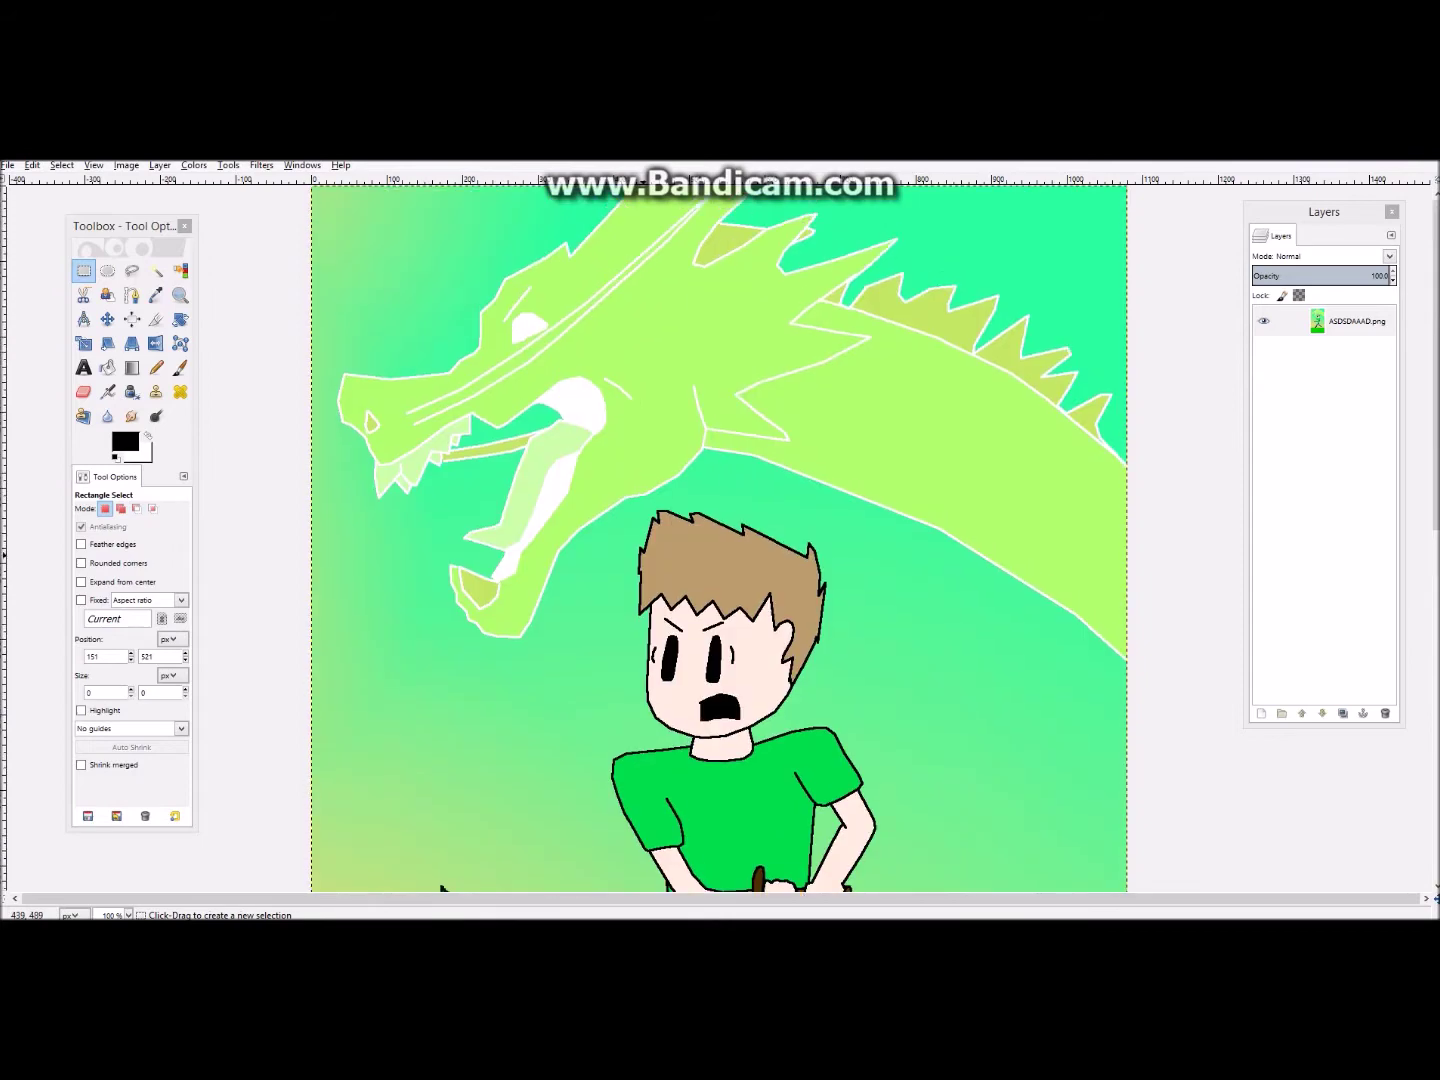
scroll(689, 359, "down", 2)
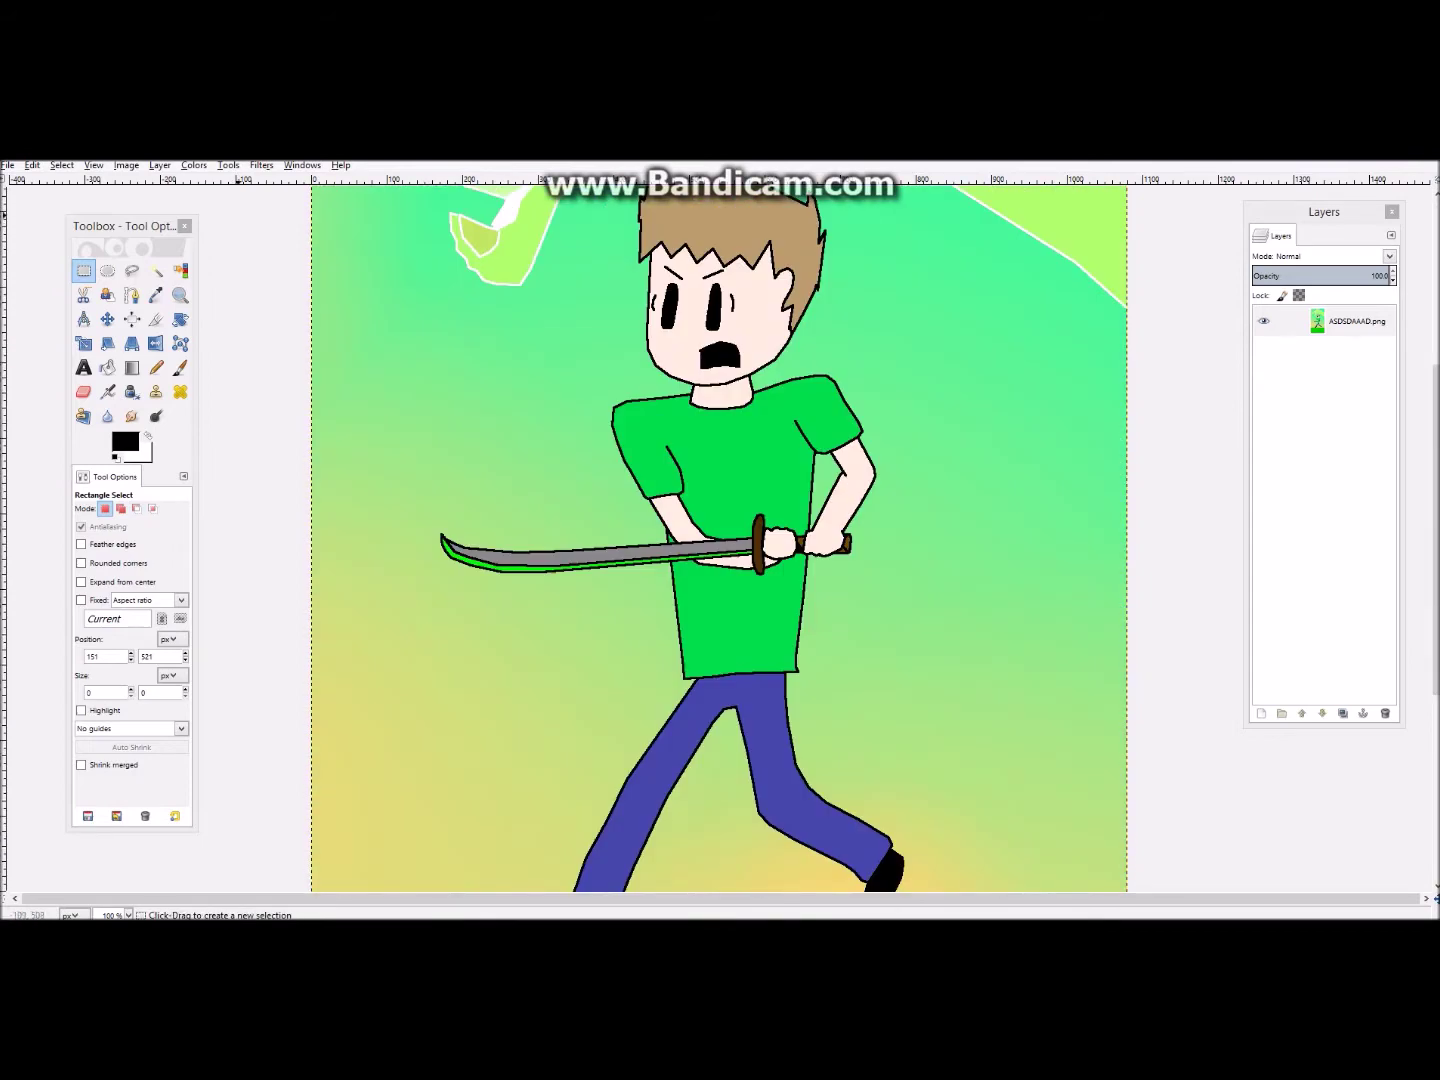
scroll(481, 362, "down", 2)
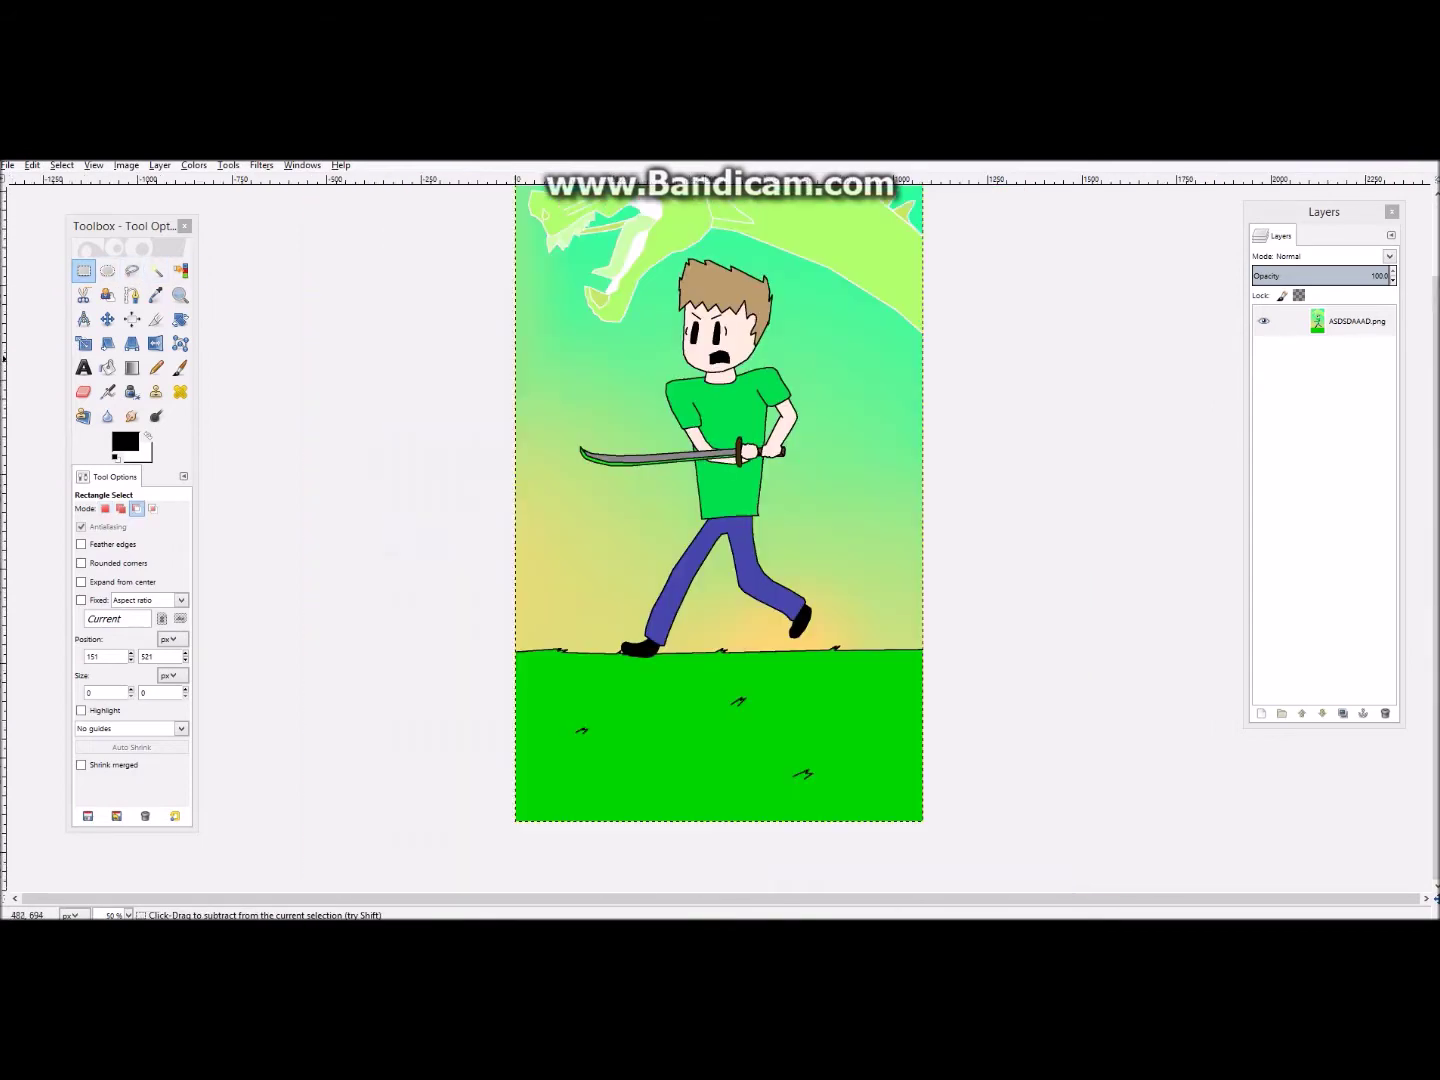
scroll(480, 350, "up", 2)
left_click_drag(512, 258, 977, 568)
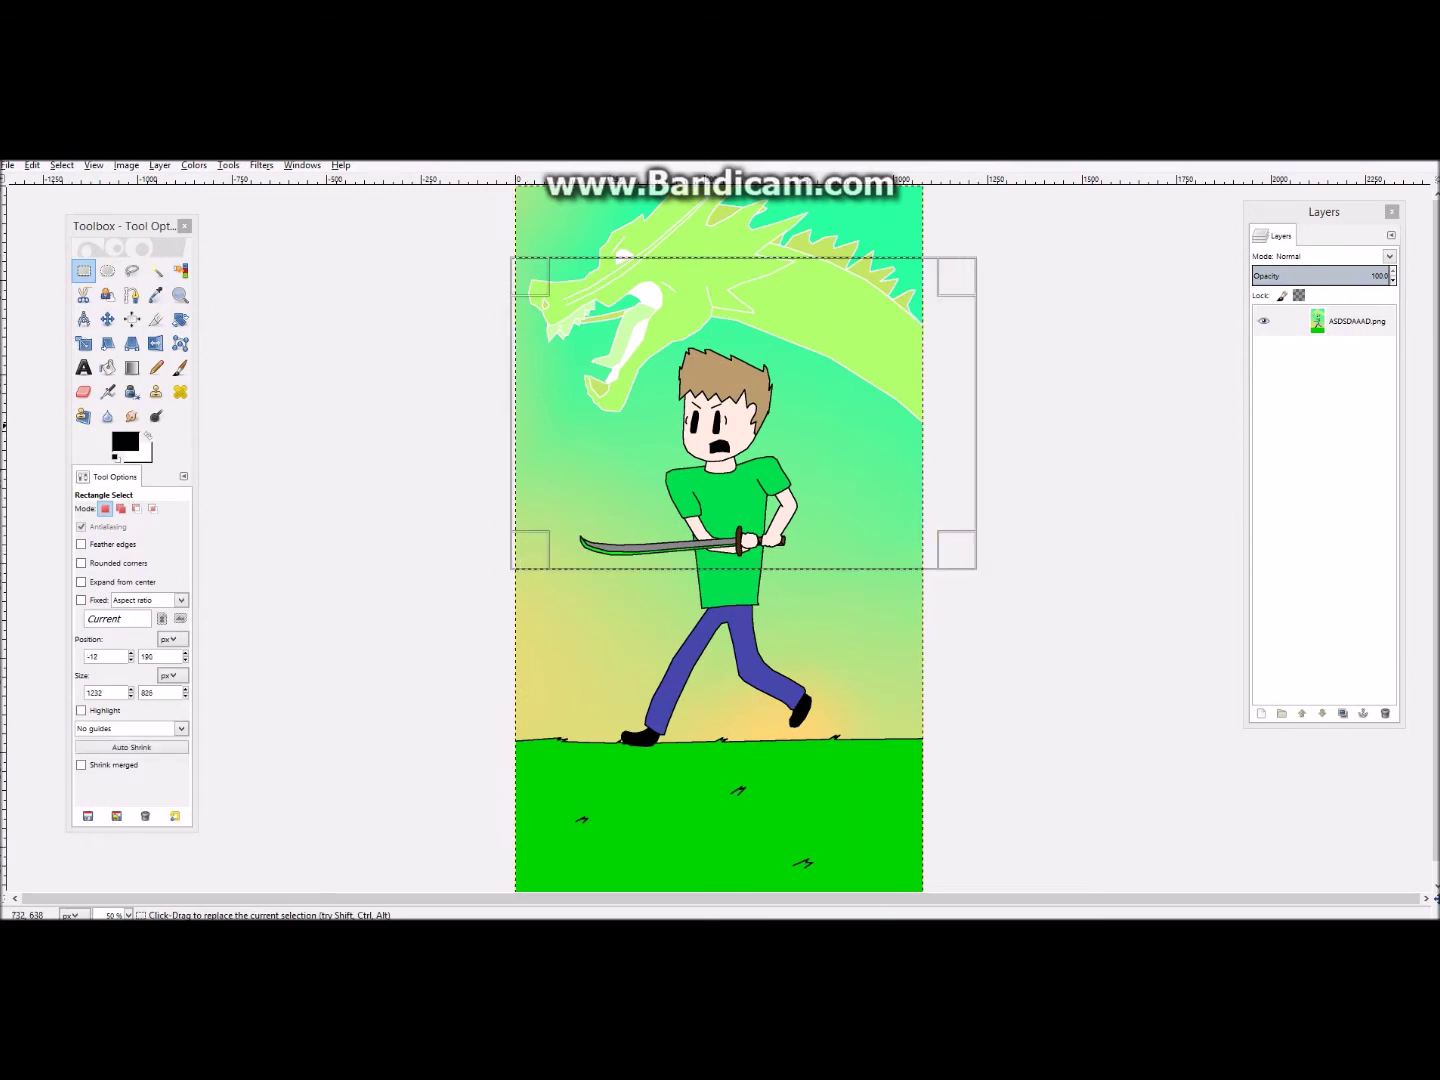
mouse_move(875, 490)
left_mouse_down()
mouse_move(845, 484)
mouse_move(861, 508)
left_mouse_up()
mouse_move(741, 425)
left_mouse_down()
mouse_move(707, 422)
mouse_move(886, 444)
mouse_move(745, 430)
left_mouse_up()
mouse_move(846, 488)
left_mouse_down()
mouse_move(903, 493)
mouse_move(874, 460)
mouse_move(855, 467)
left_mouse_up()
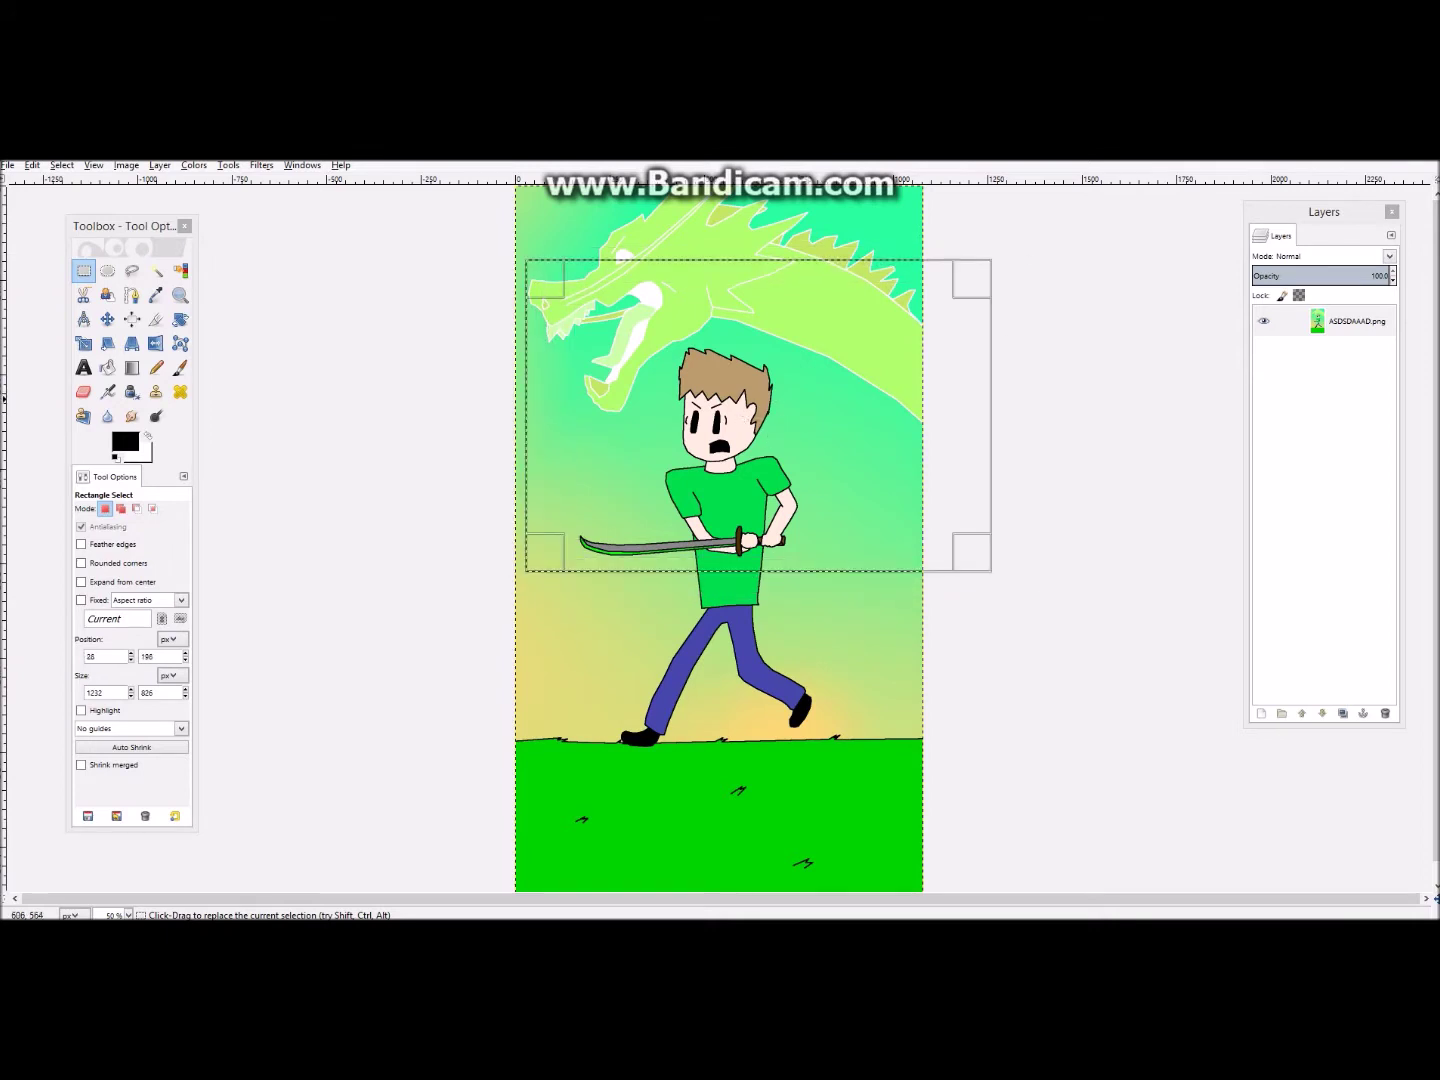
Try shifting the image layer to the left with the Move tool, and undo the move
left_click(107, 320)
left_click_drag(740, 392, 703, 395)
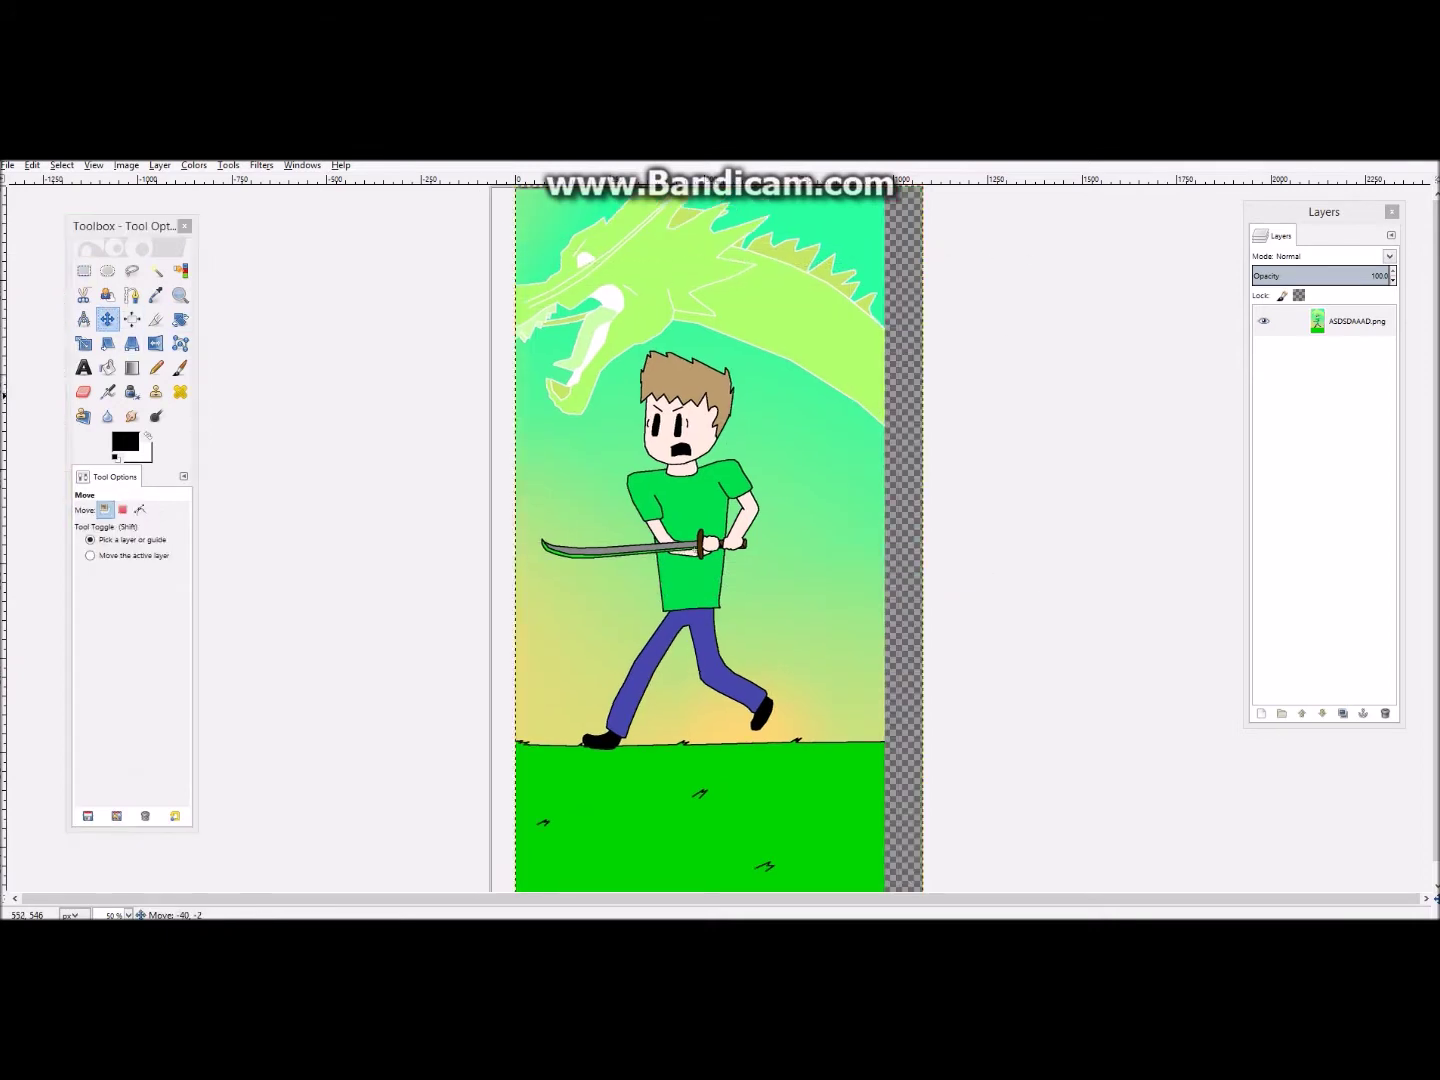
key("ctrl+z")
Copy the rectangular selection, paste it, and shift it down and to the left
left_click(85, 270)
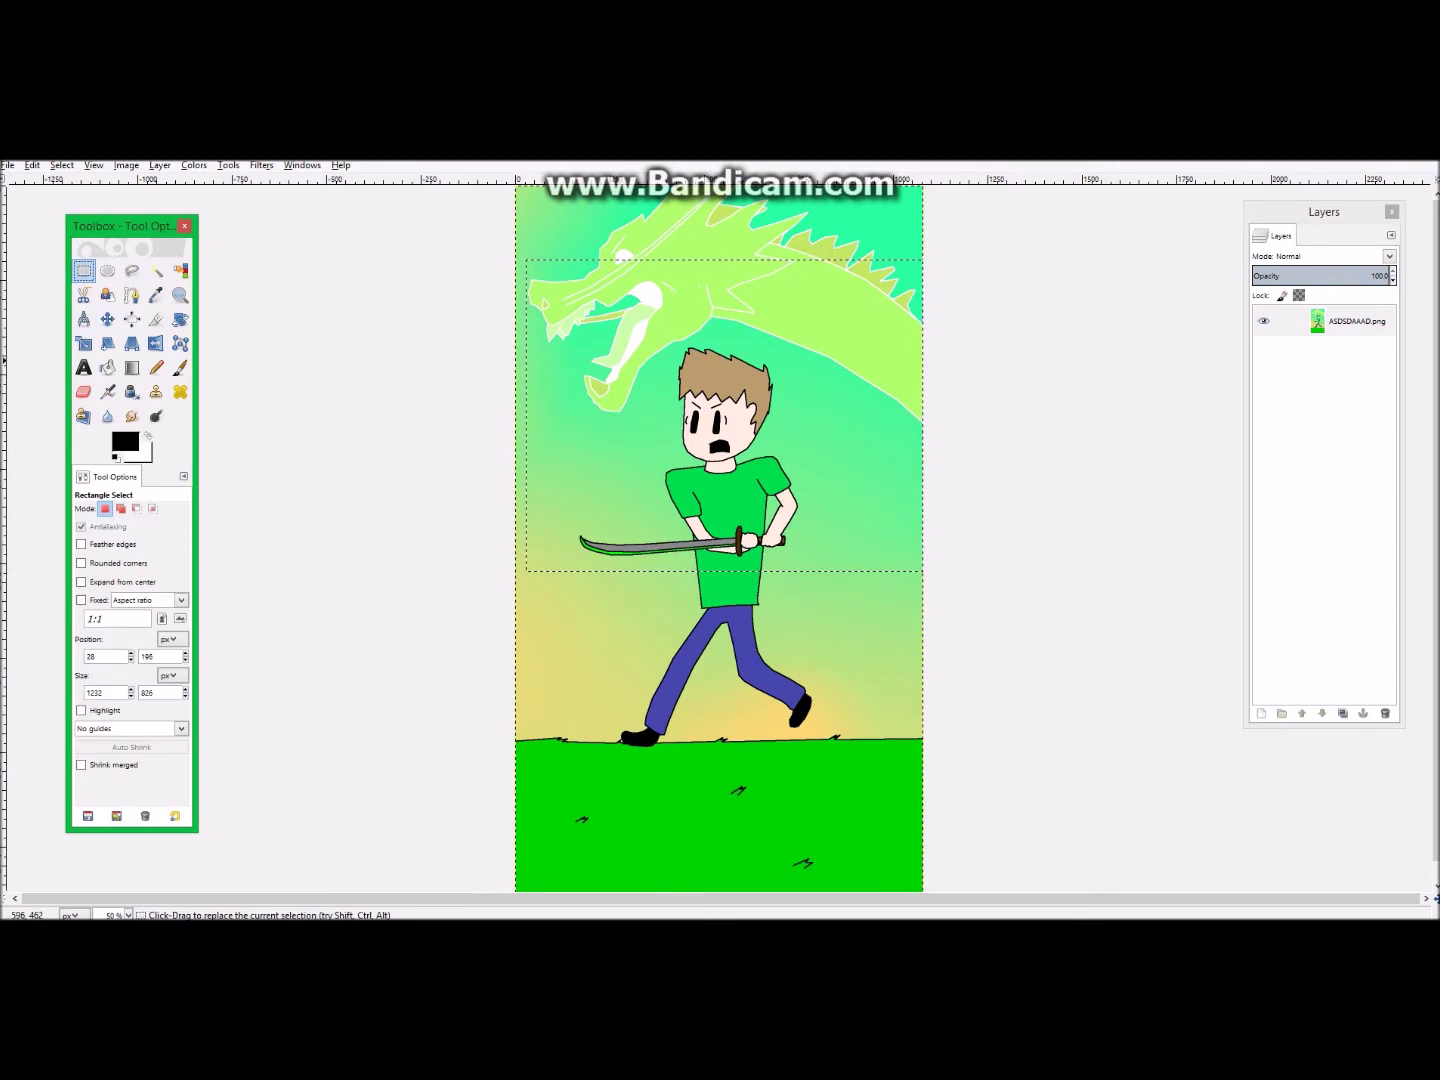
key("ctrl+c")
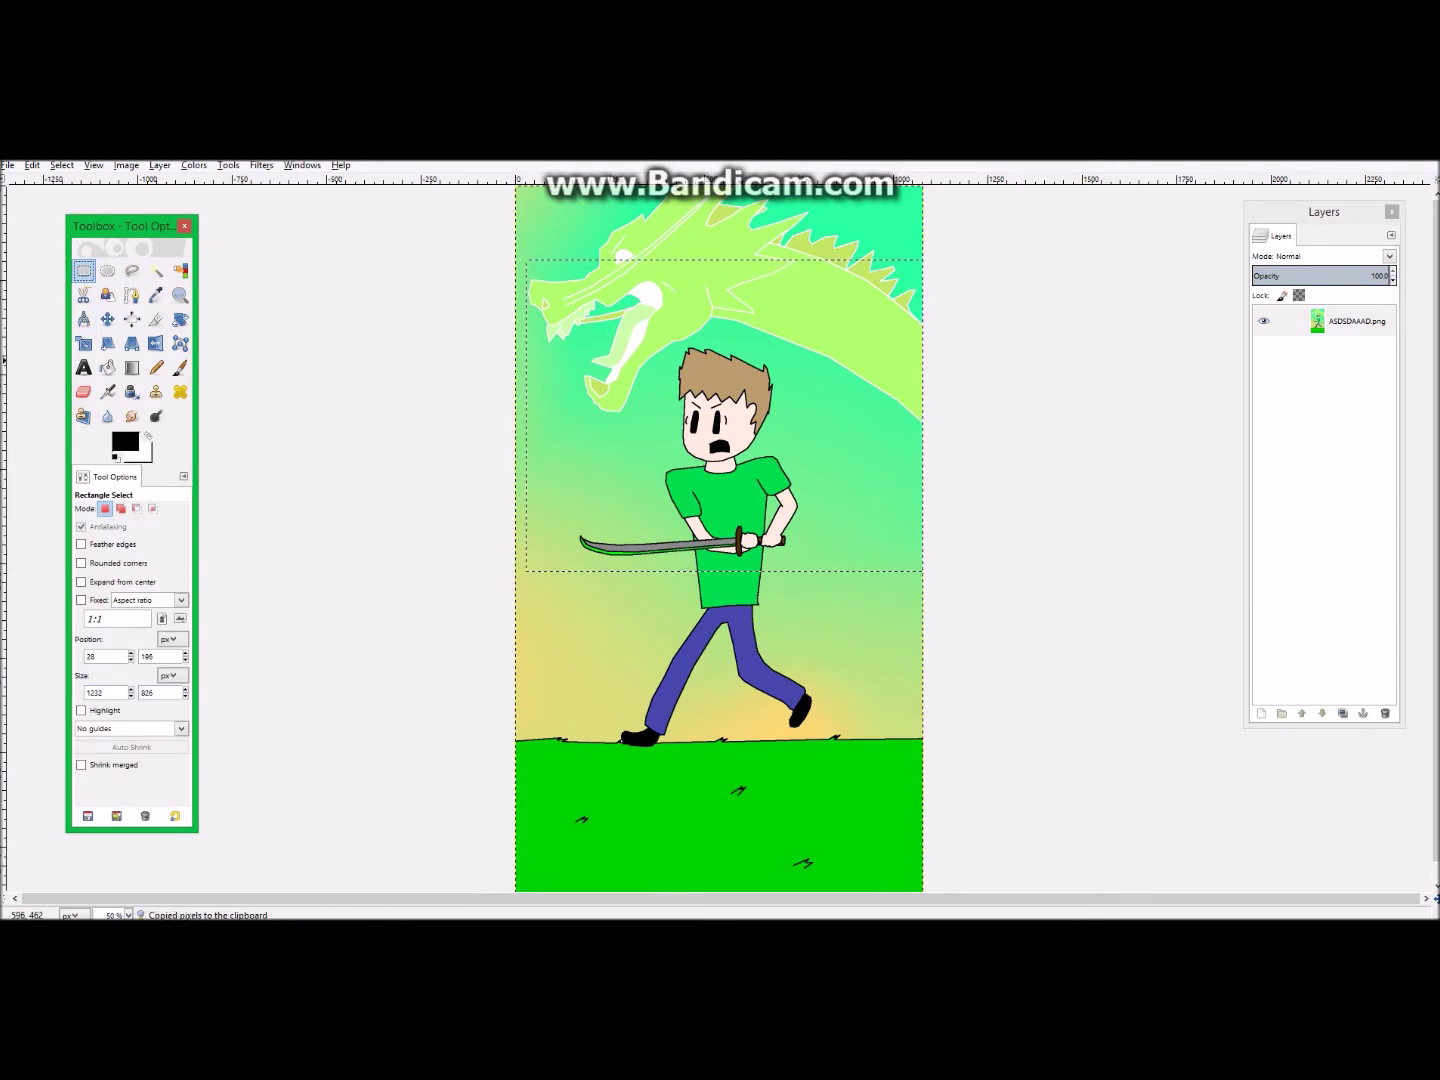
key("ctrl+v")
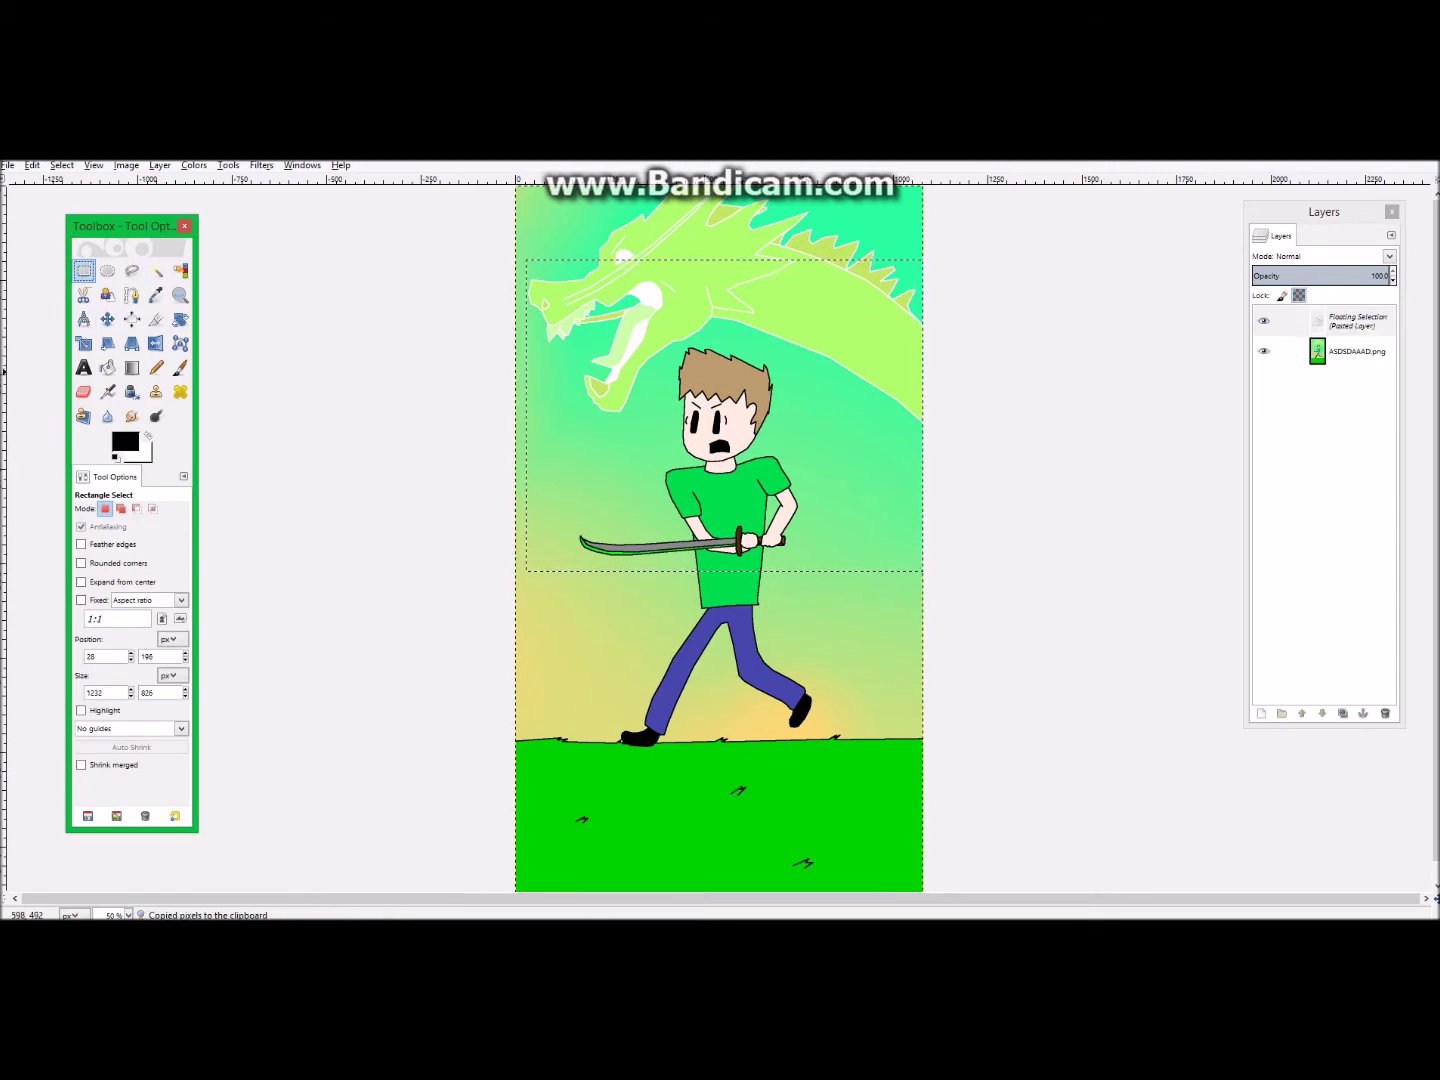
left_click_drag(740, 372, 676, 427)
Undo the pasted rectangle and clear the selection
left_click(107, 272)
left_click(84, 272)
key("ctrl+z")
left_click(303, 345)
Try copying an elliptical selection around the character's head and pasting it up and to the left
left_click(107, 271)
left_click_drag(603, 331, 841, 525)
key("ctrl+c")
key("ctrl+v")
left_click_drag(720, 430, 605, 350)
key("ctrl+z")
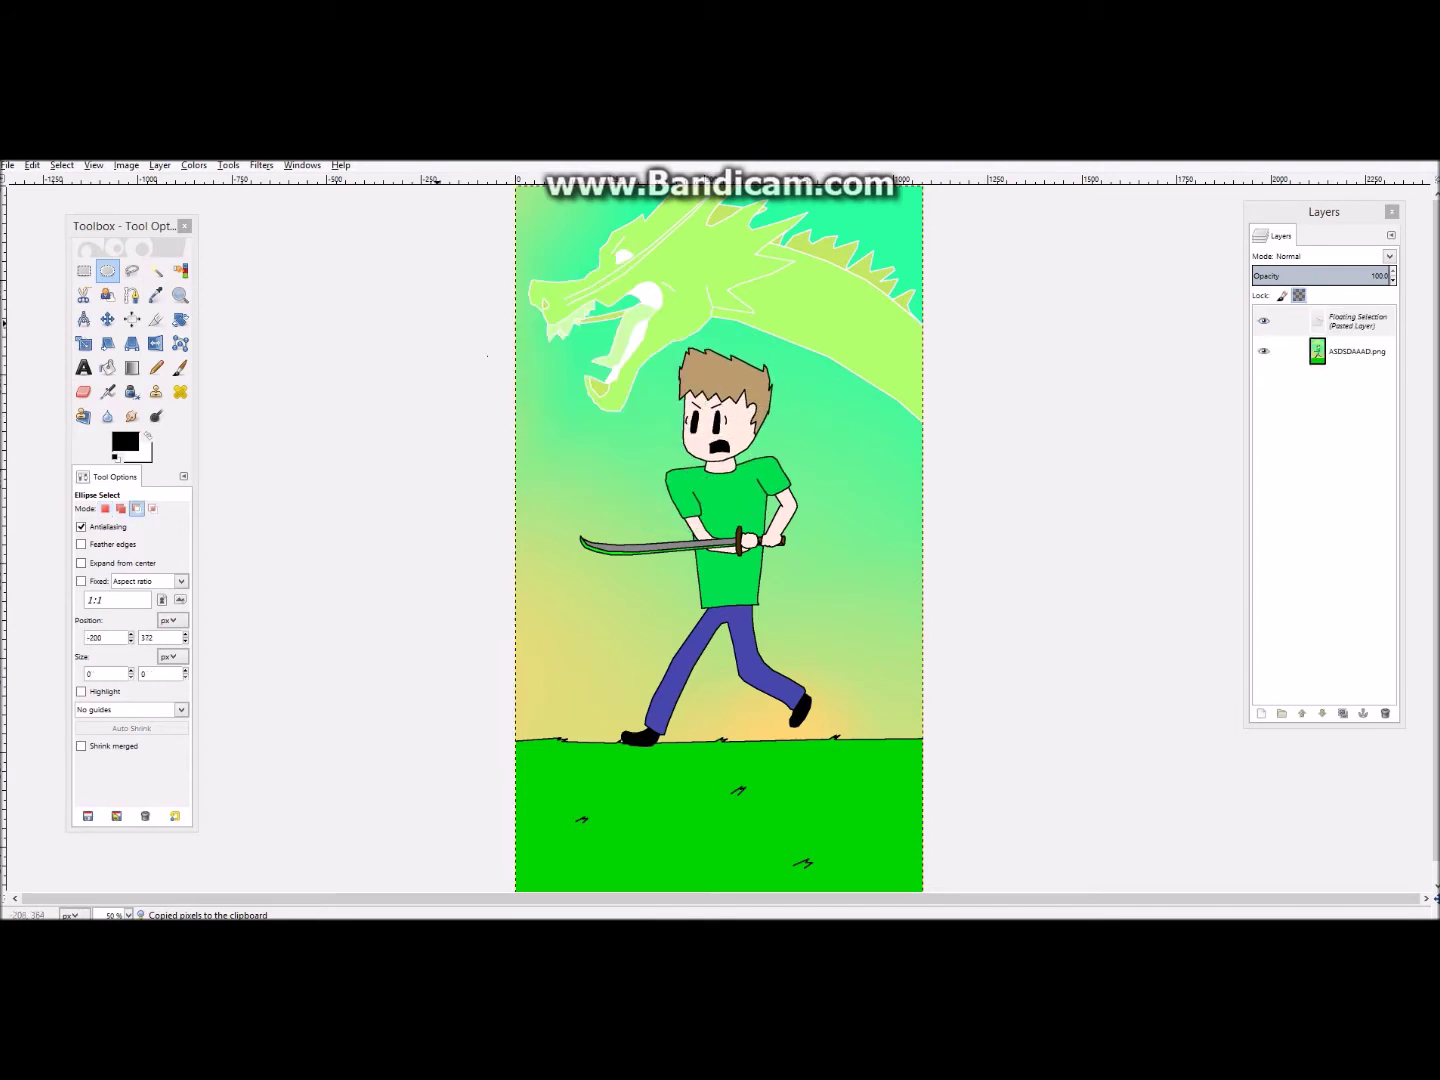
left_click(427, 322)
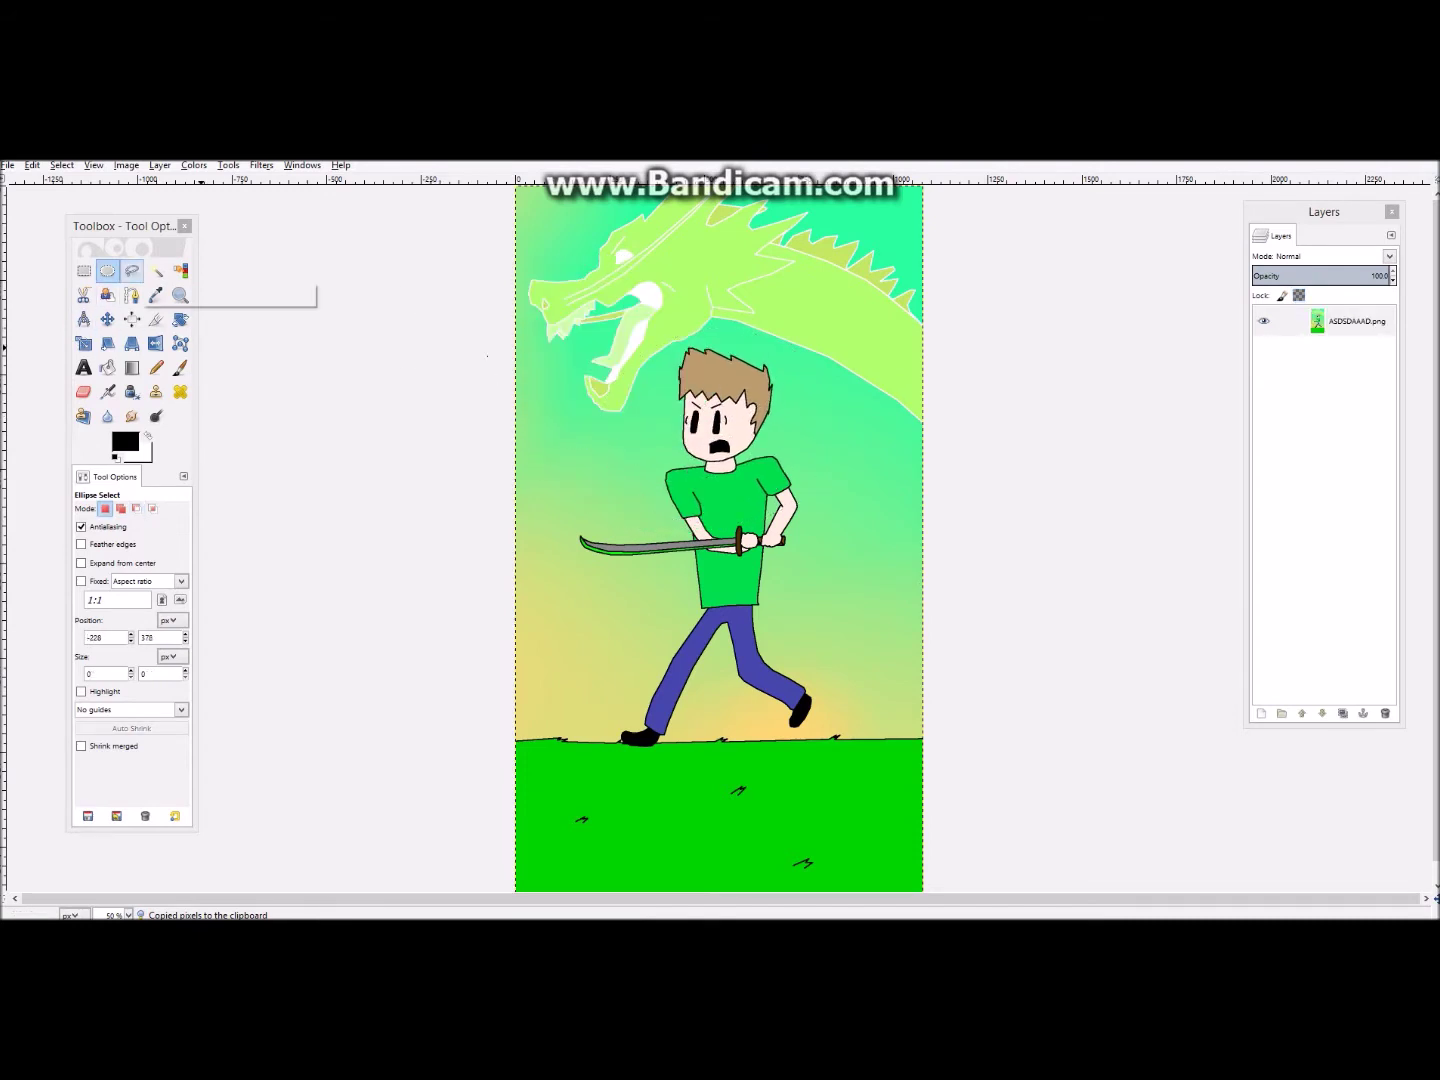
Draw a Free Select outline around the character's head, extending it in a winding path beside the sword arm, and close the selection
left_click(131, 270)
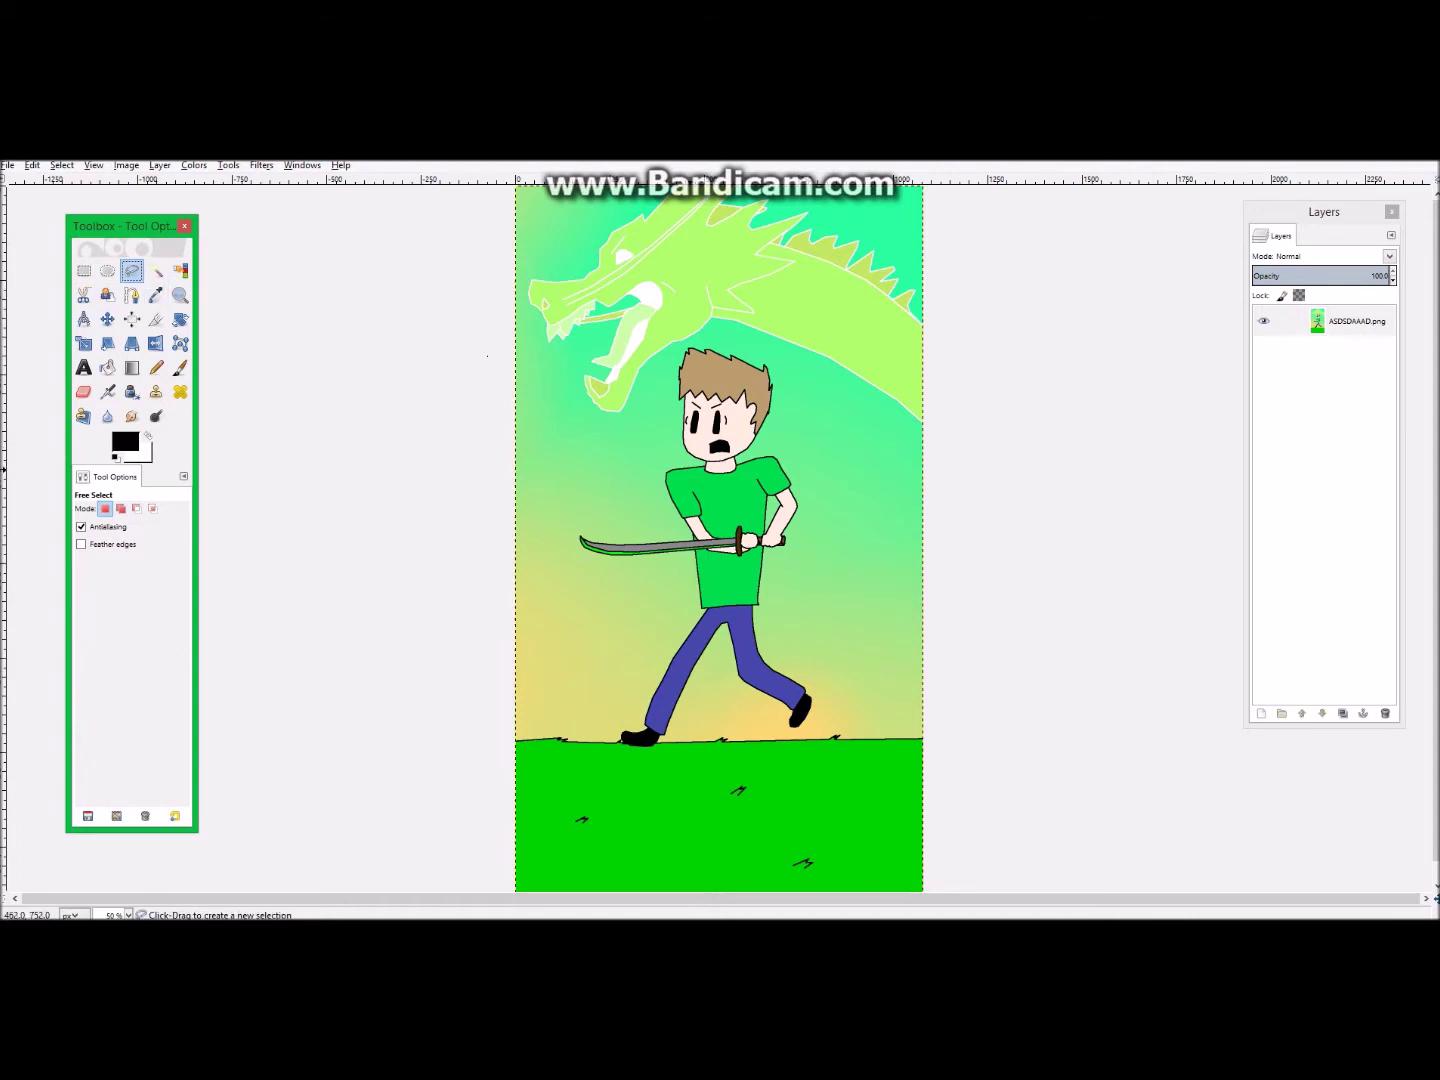
scroll(684, 463, "up", 2)
left_click_drag(608, 357, 661, 453)
mouse_move(699, 221)
left_mouse_down()
mouse_move(791, 233)
mouse_move(897, 295)
mouse_move(878, 383)
left_mouse_up()
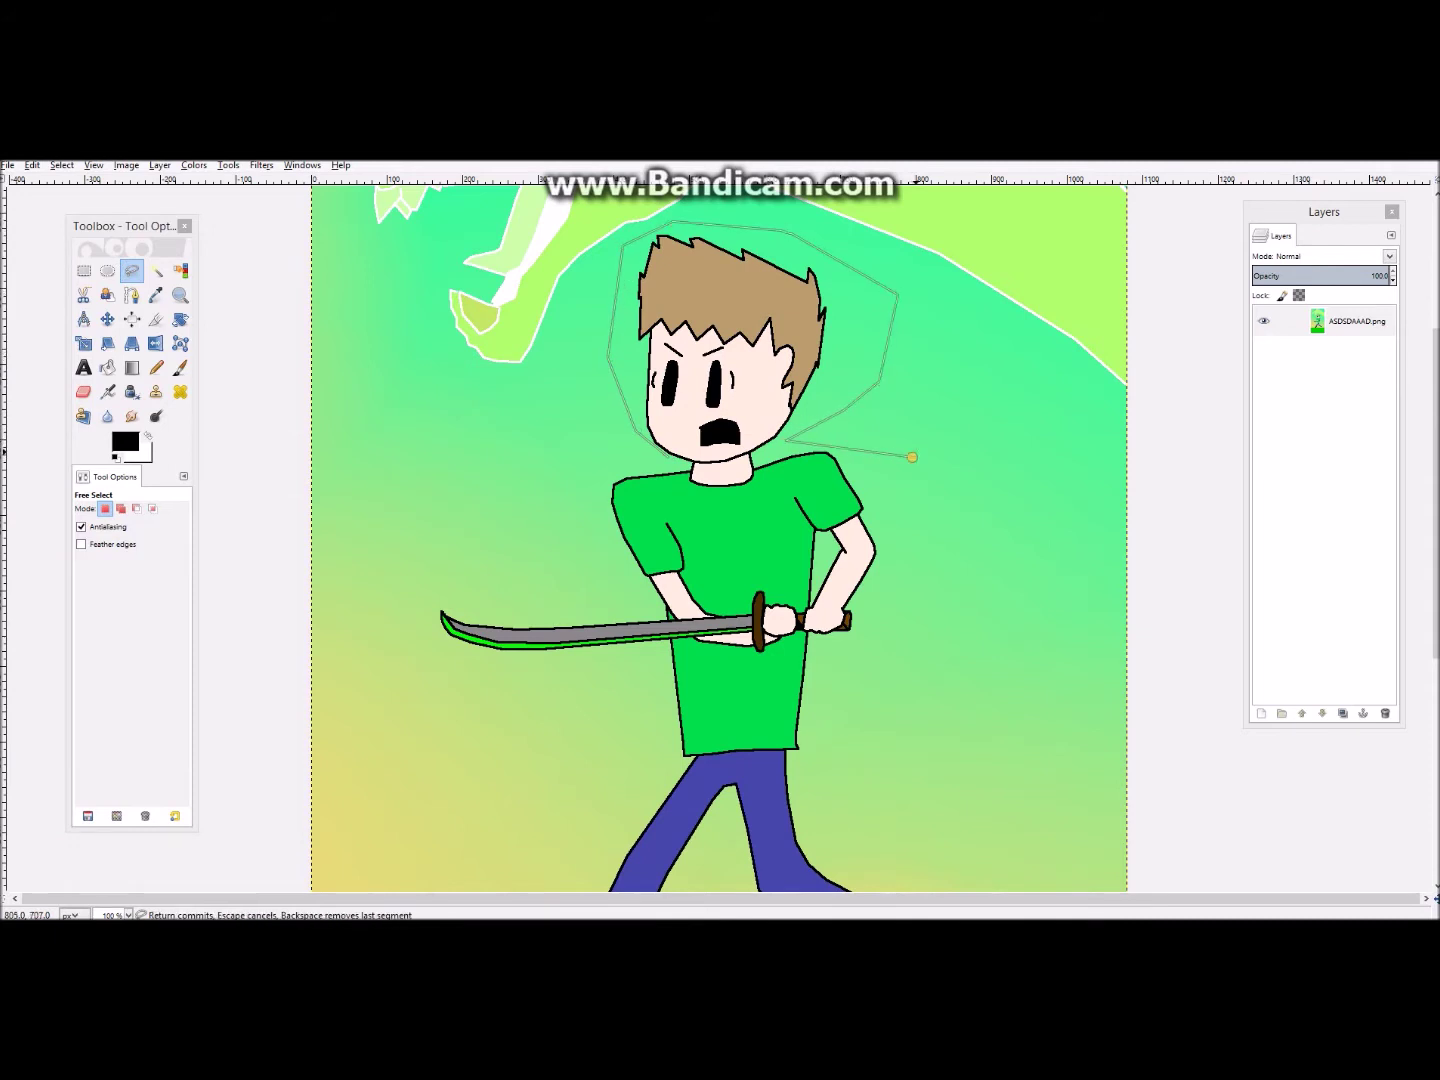
left_click(1034, 416)
left_click(1019, 518)
left_click(932, 523)
left_click(904, 543)
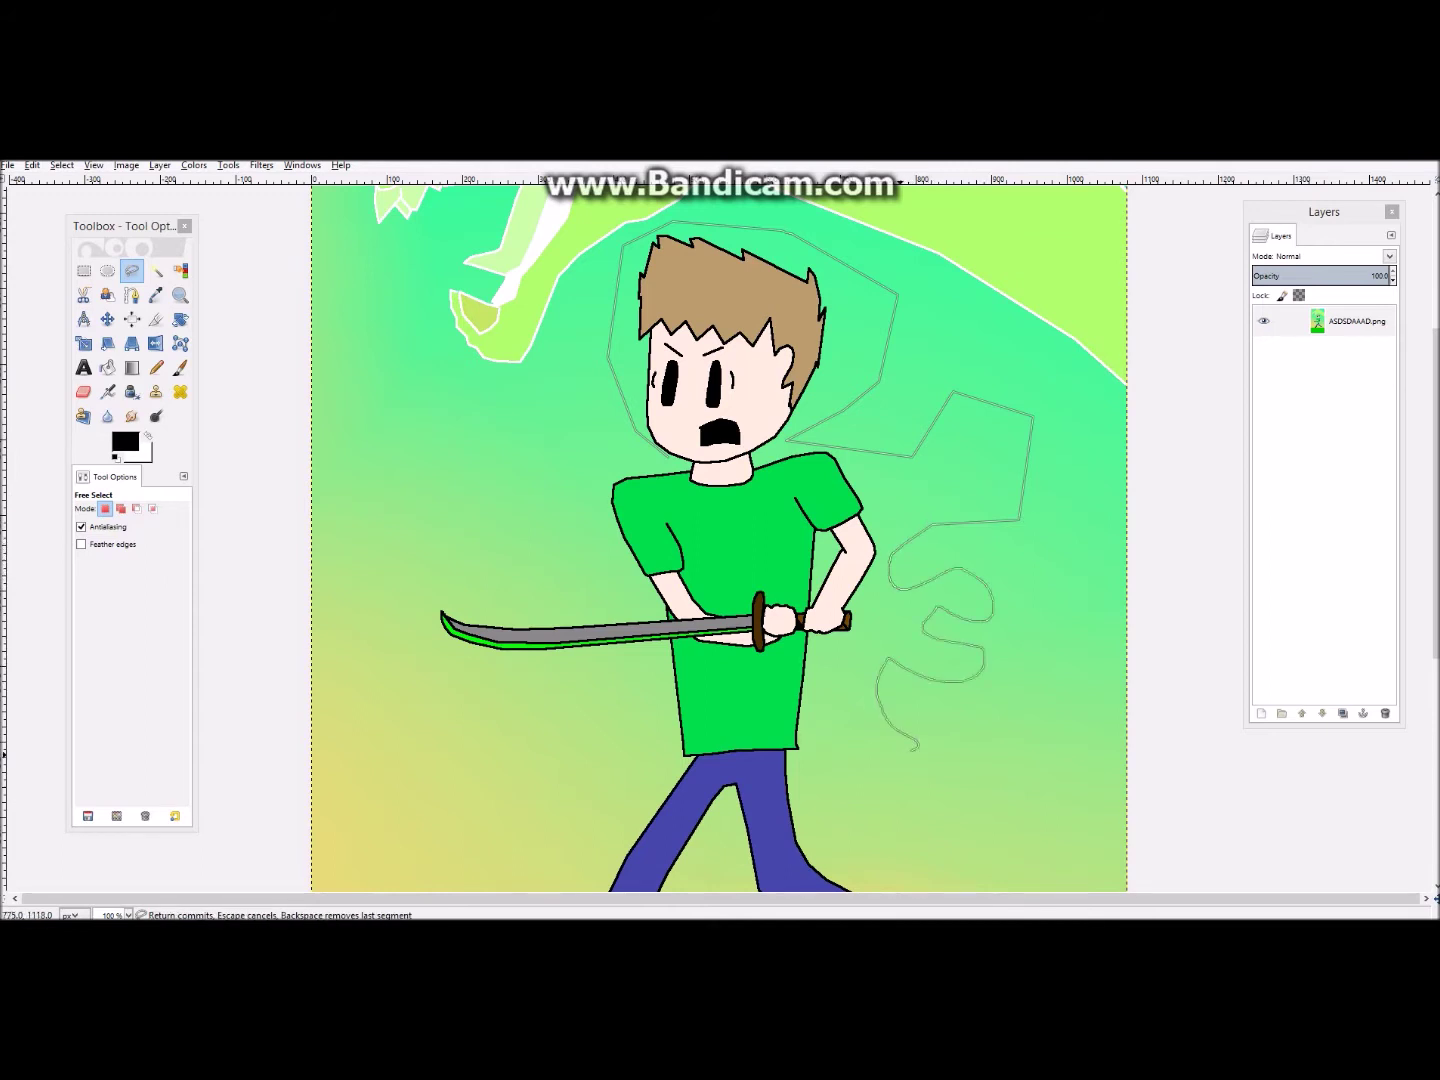
key("Return")
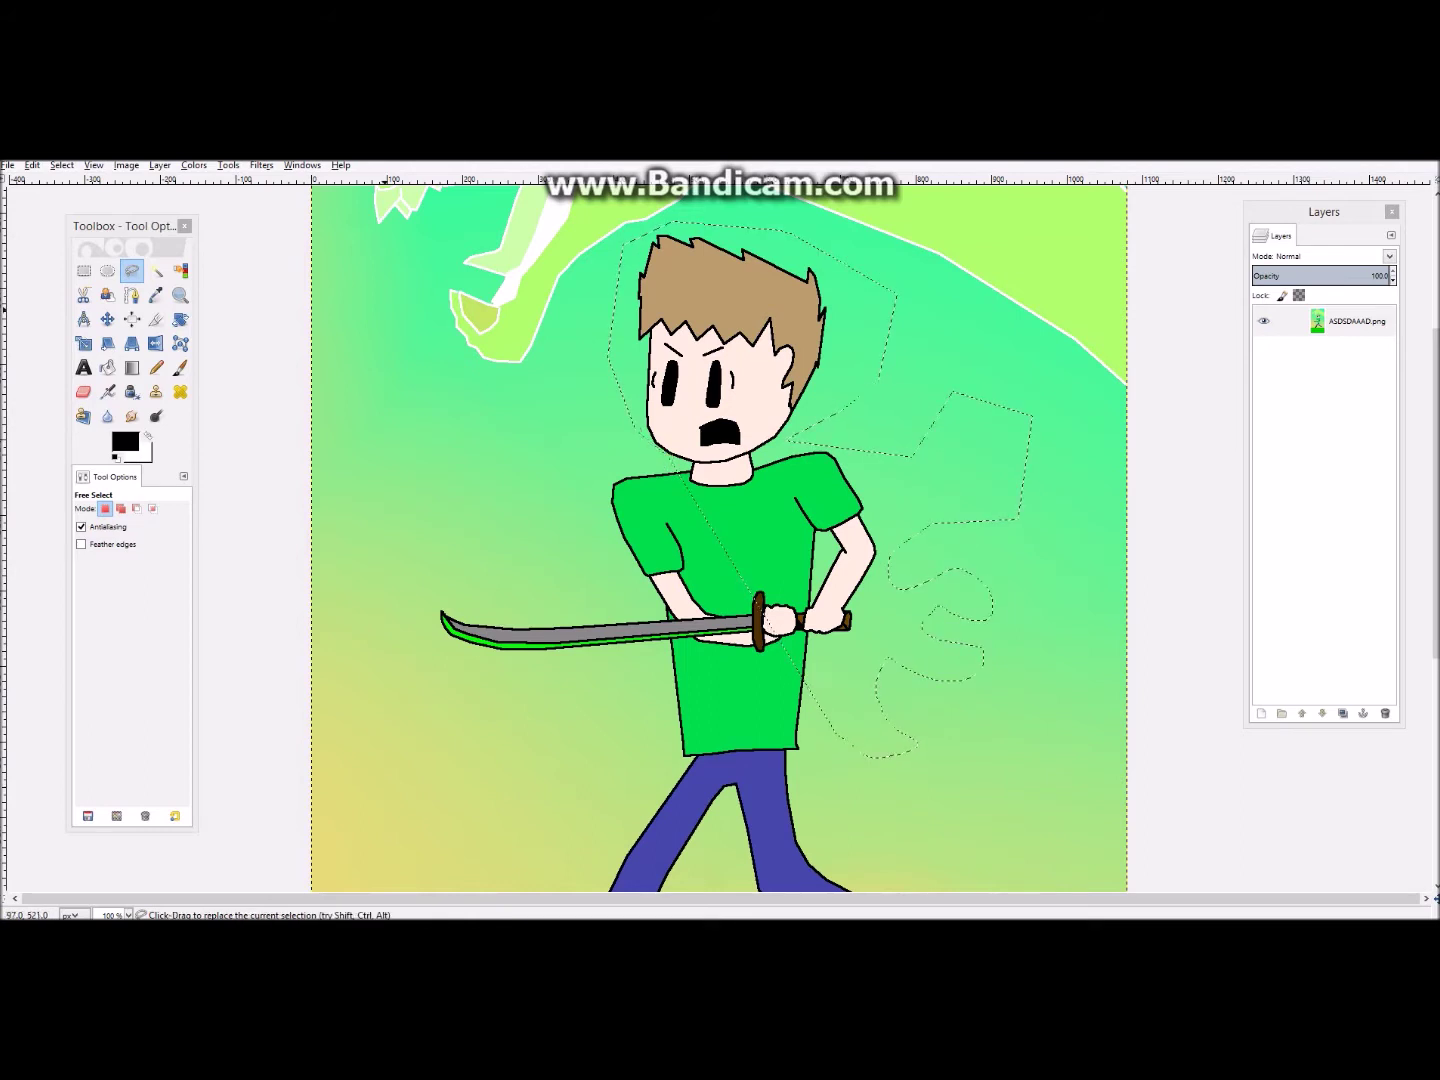
Try copying the freehand selection, pasting it, and shifting it to the left with the Move tool
key("ctrl+c")
key("ctrl+v")
left_click(108, 319)
left_click_drag(695, 411, 582, 409)
left_click(844, 345)
Undo the pasted freehand piece and clear the selection
key("ctrl+z")
key("ctrl+z")
key("r")
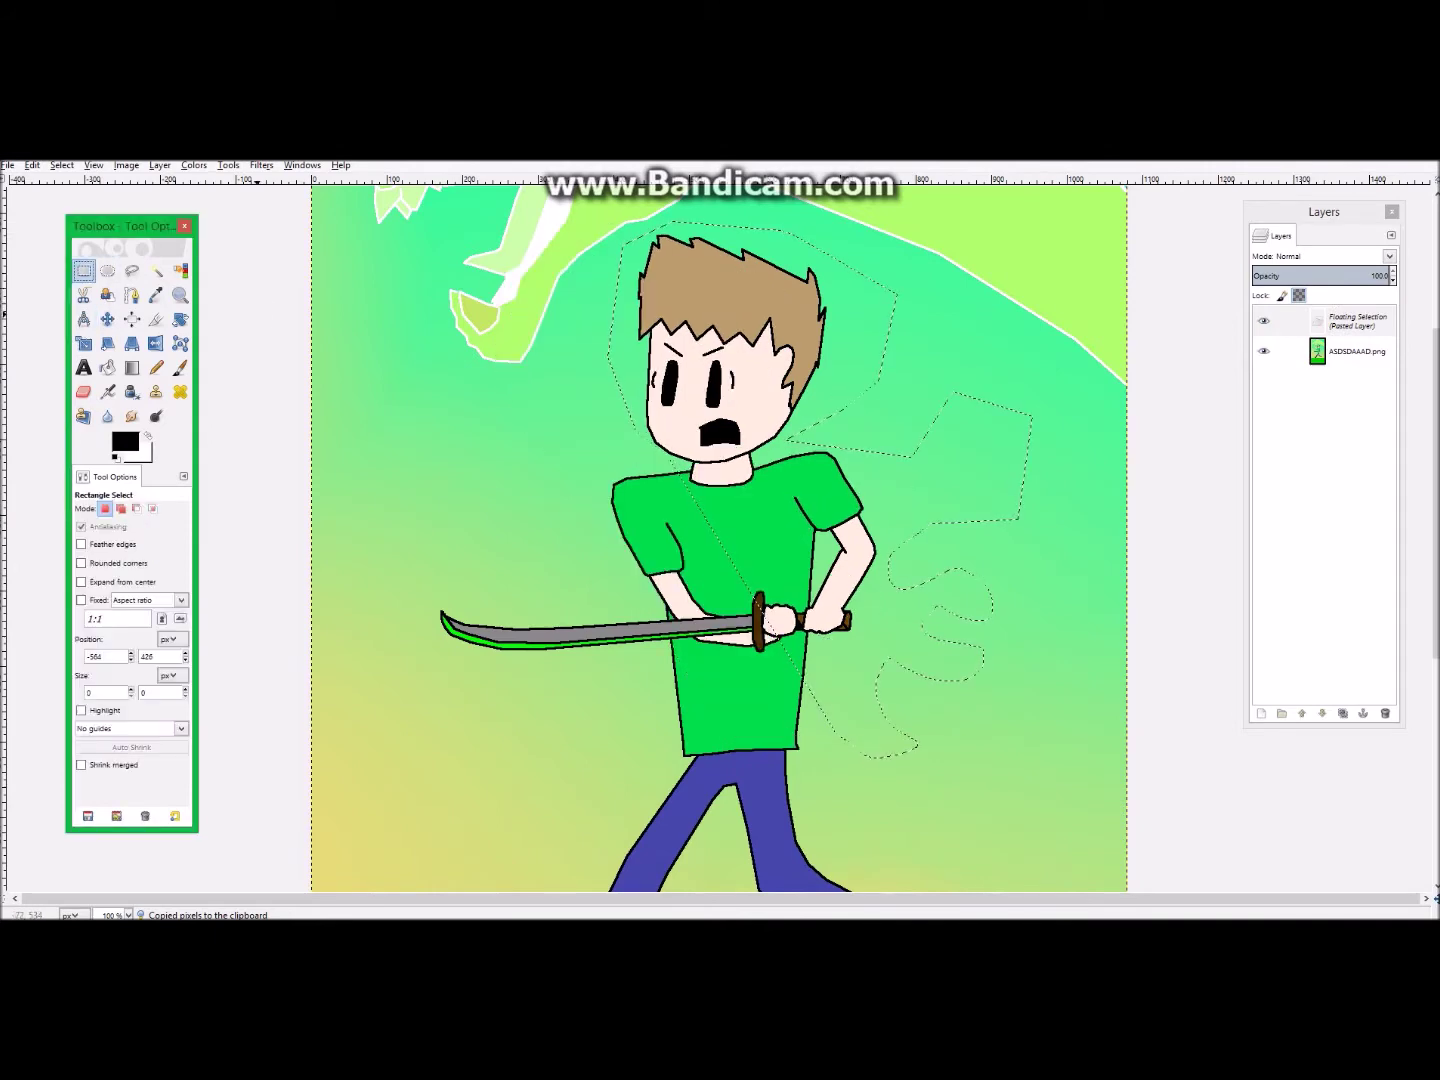
left_click(256, 313)
Select the character's brown hair with Fuzzy Select and add the adjoining black outline in Add mode
left_click(156, 271)
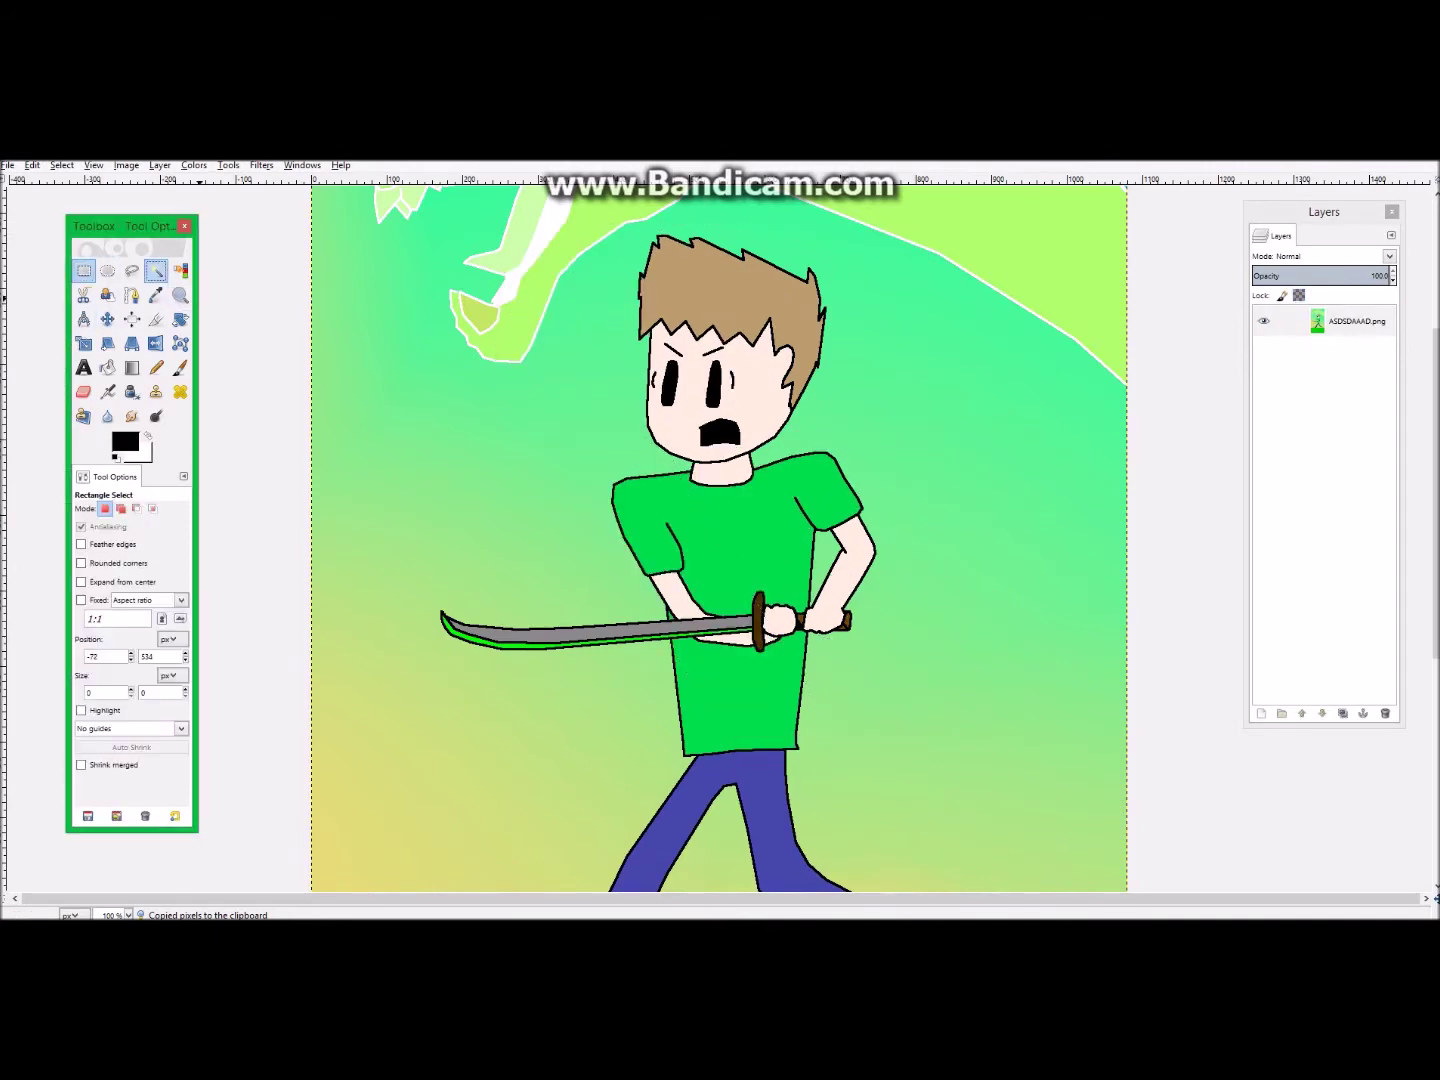
scroll(771, 286, "up", 3)
scroll(770, 300, "up", 1)
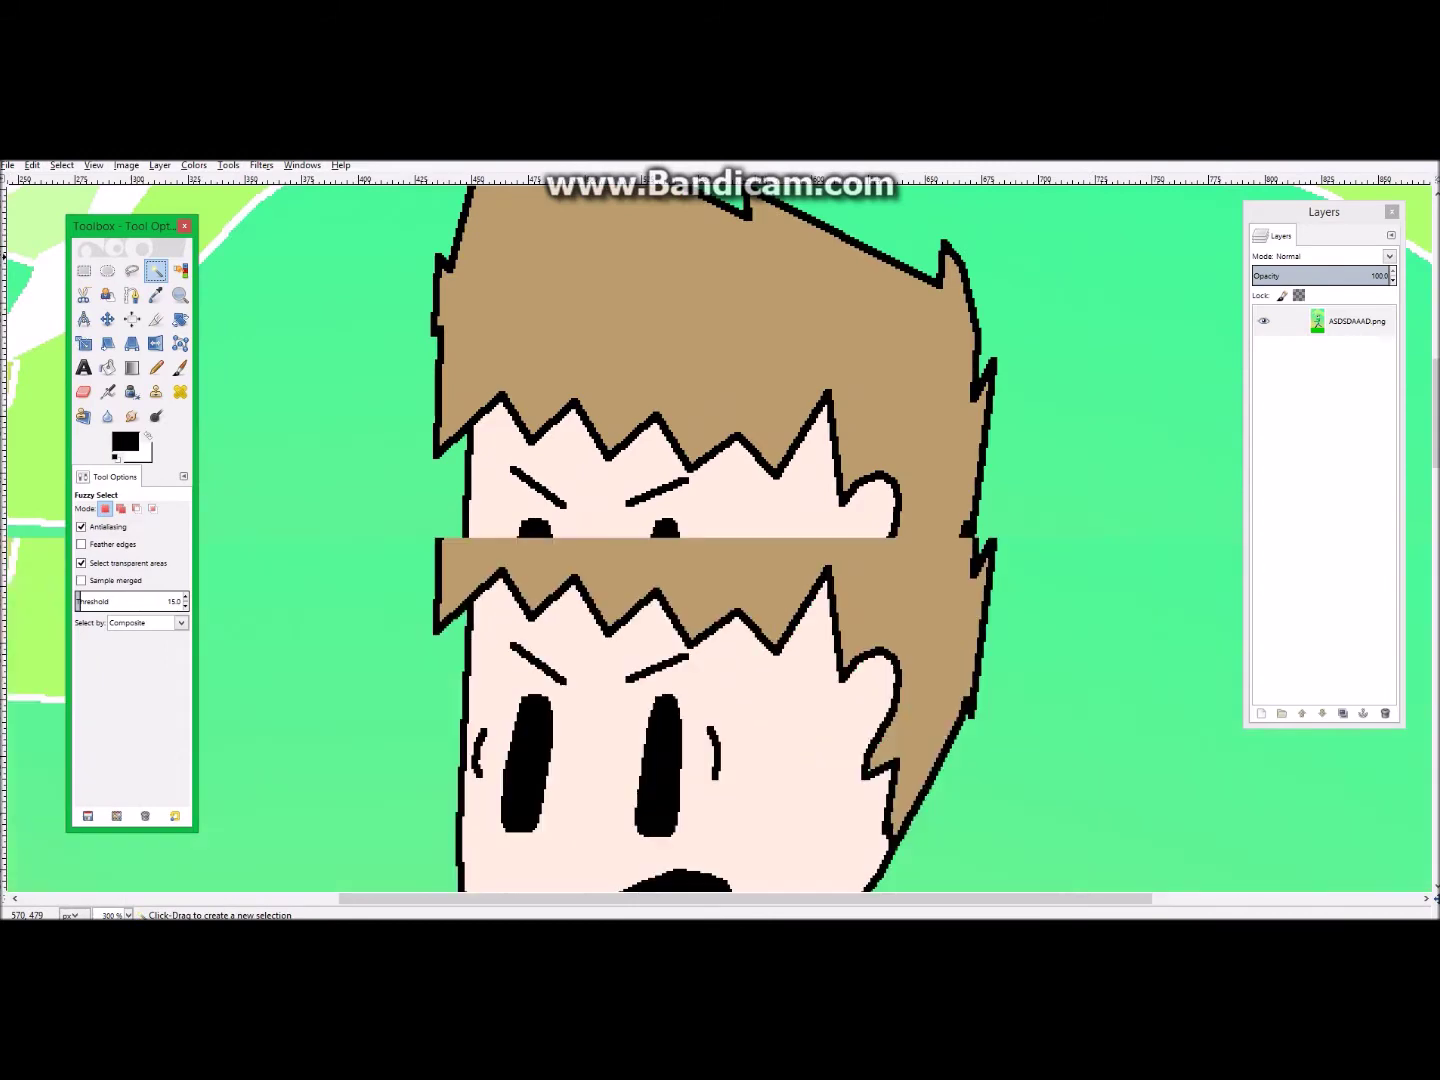
scroll(740, 358, "down", 2)
scroll(726, 381, "up", 2)
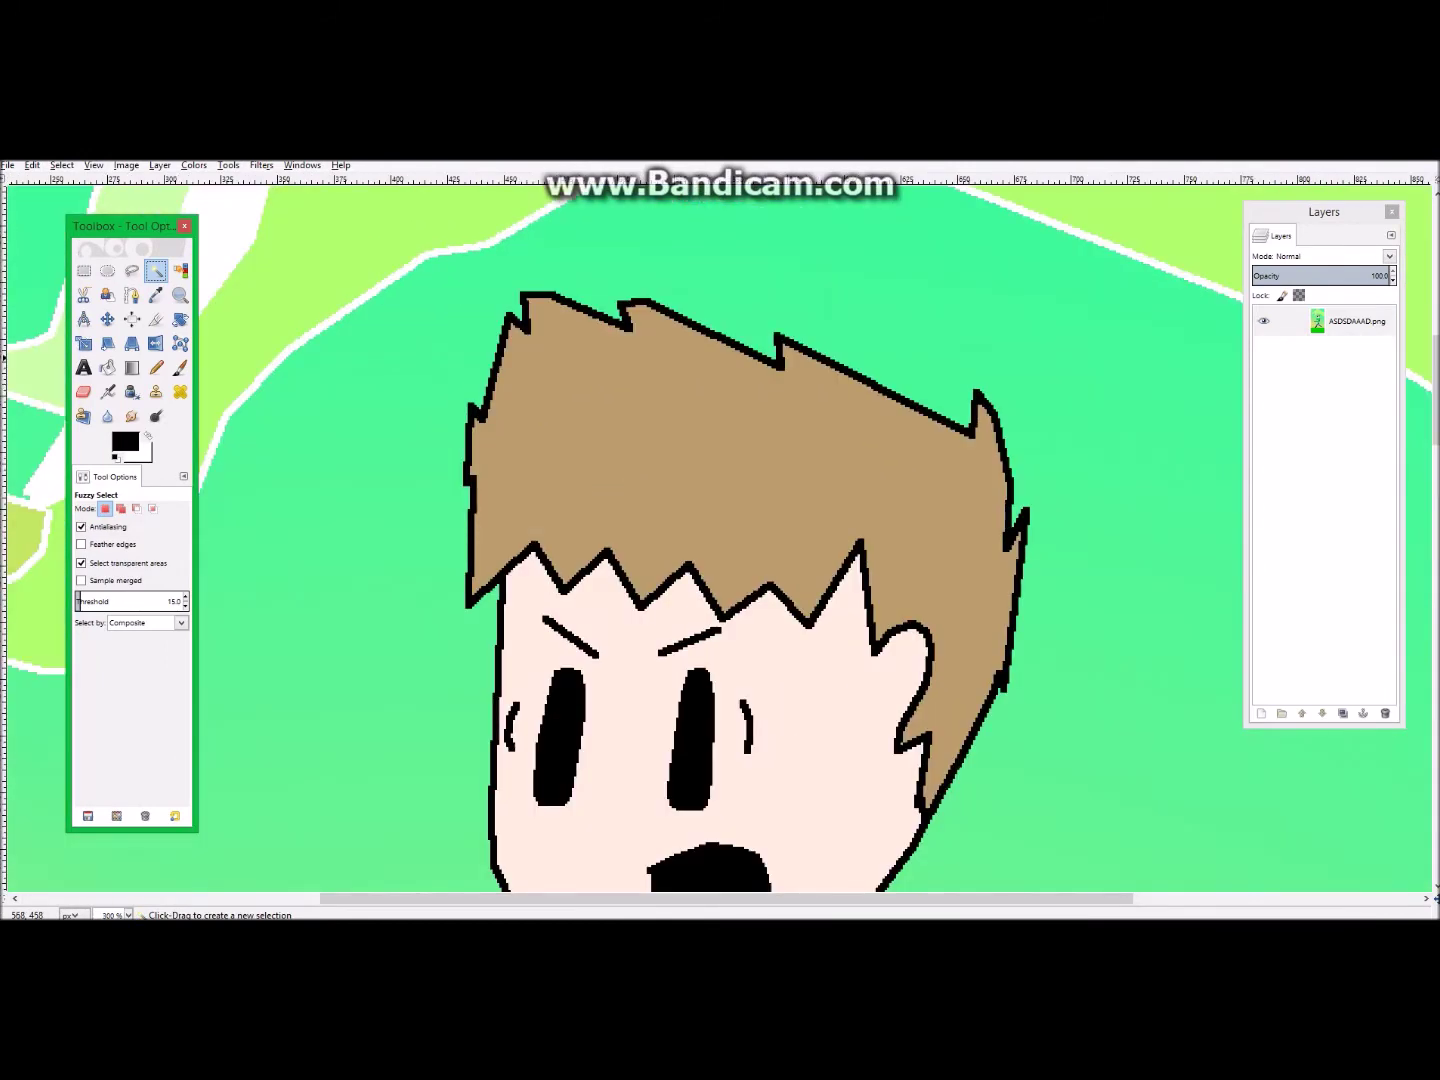
scroll(761, 420, "down", 3)
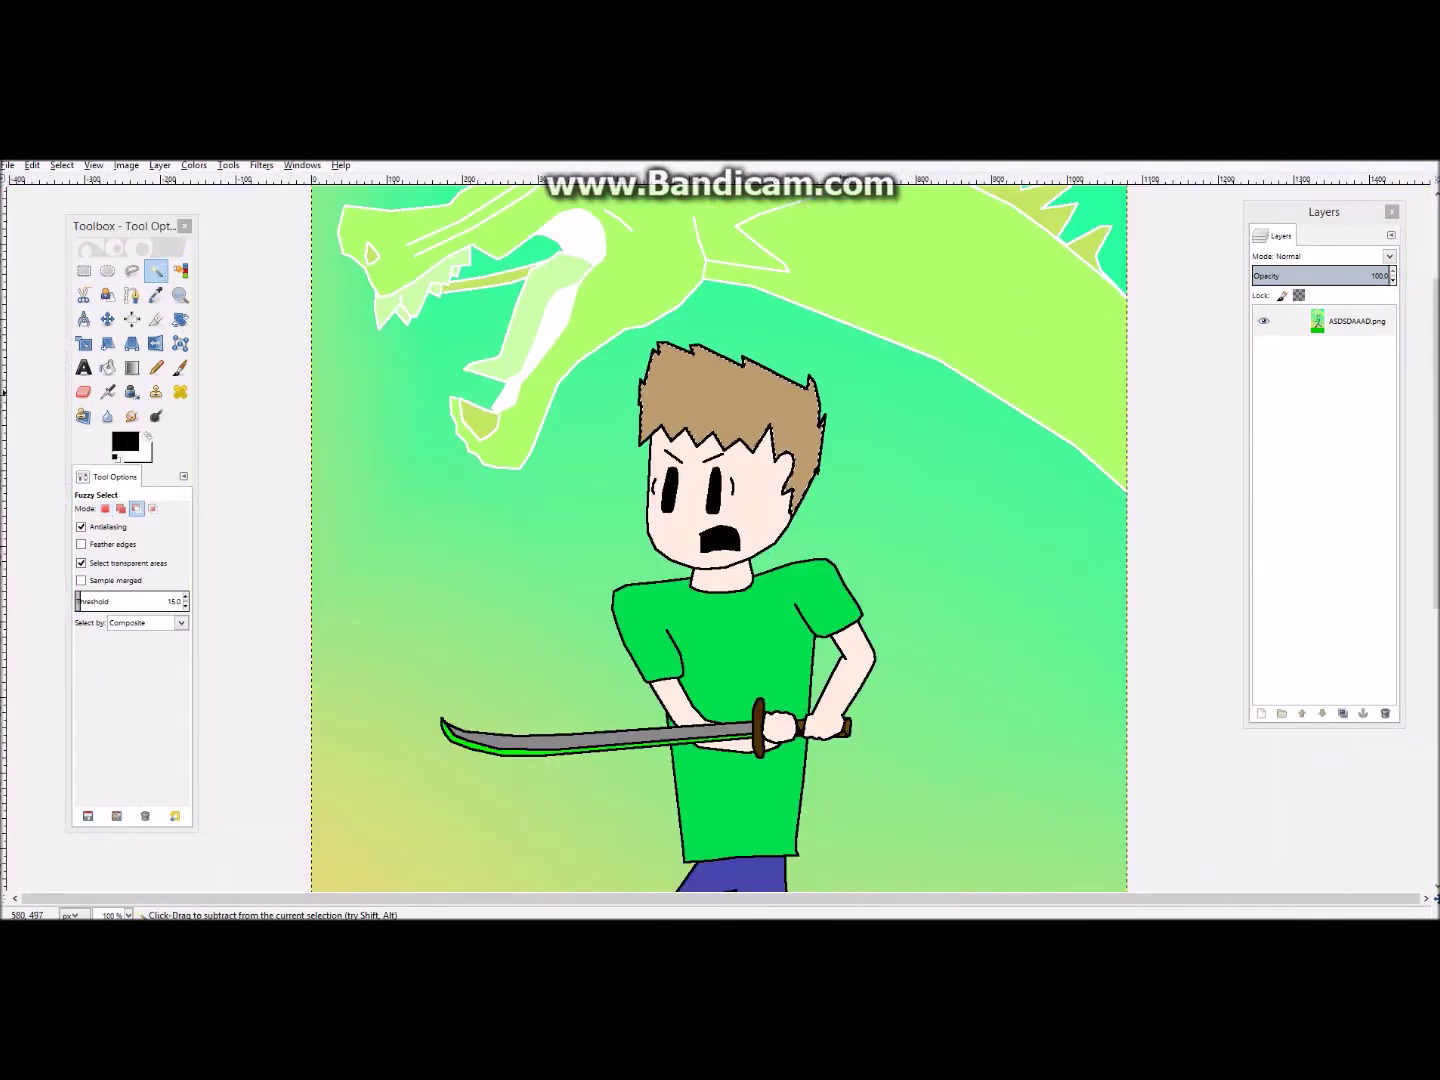
scroll(716, 393, "up", 1)
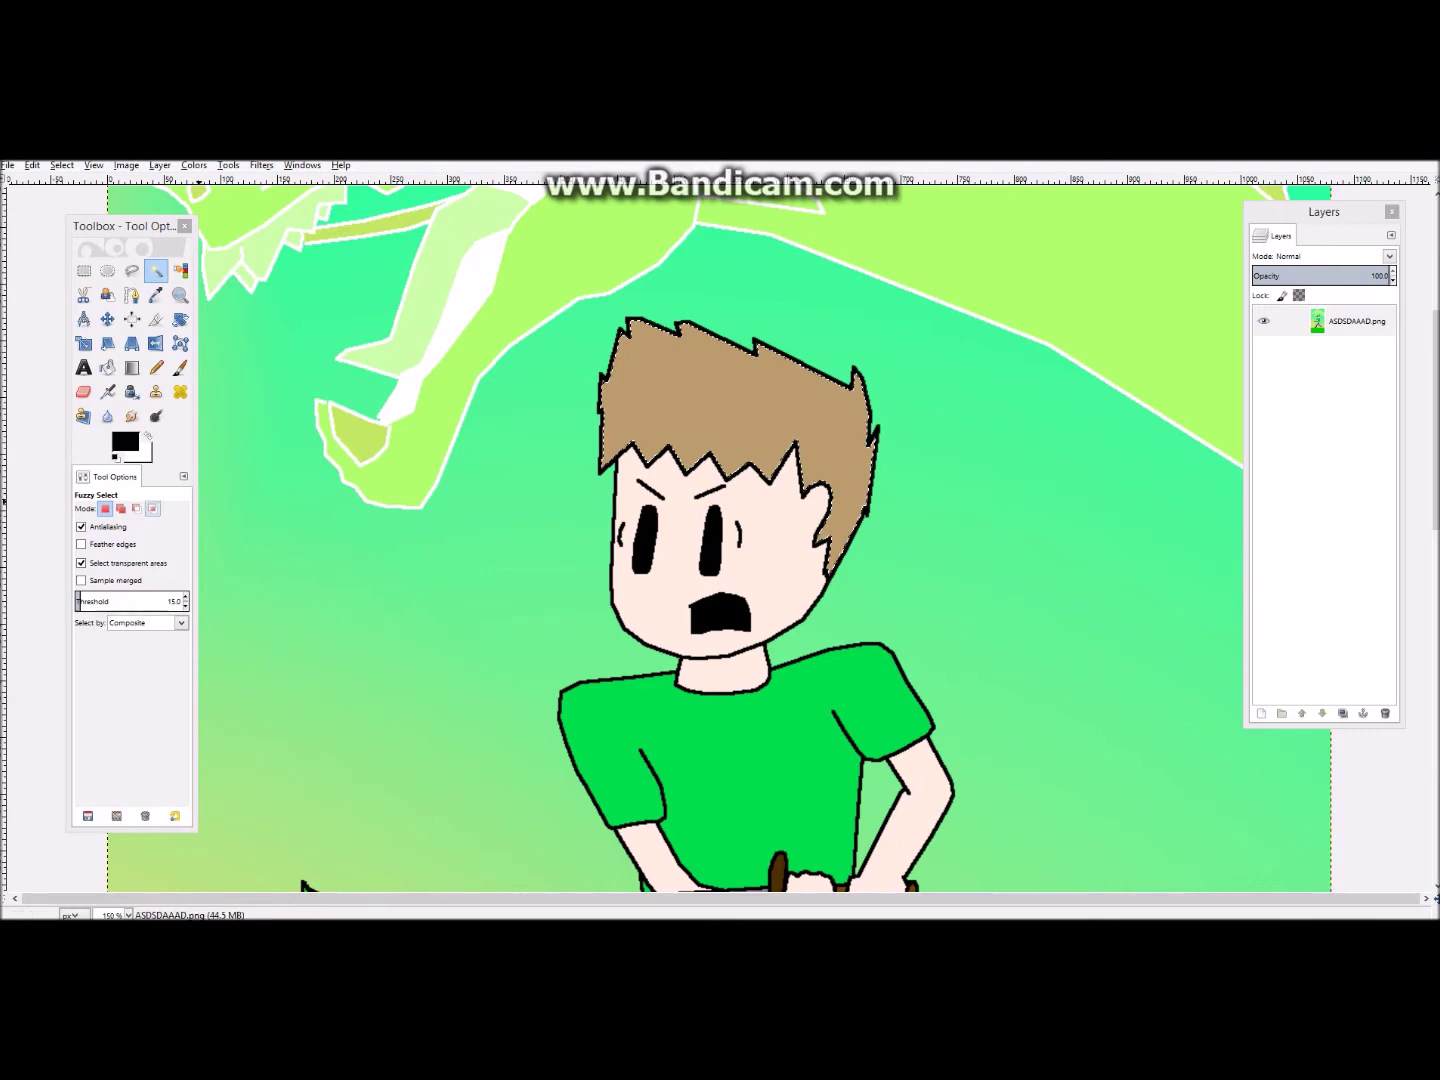
left_click(122, 508)
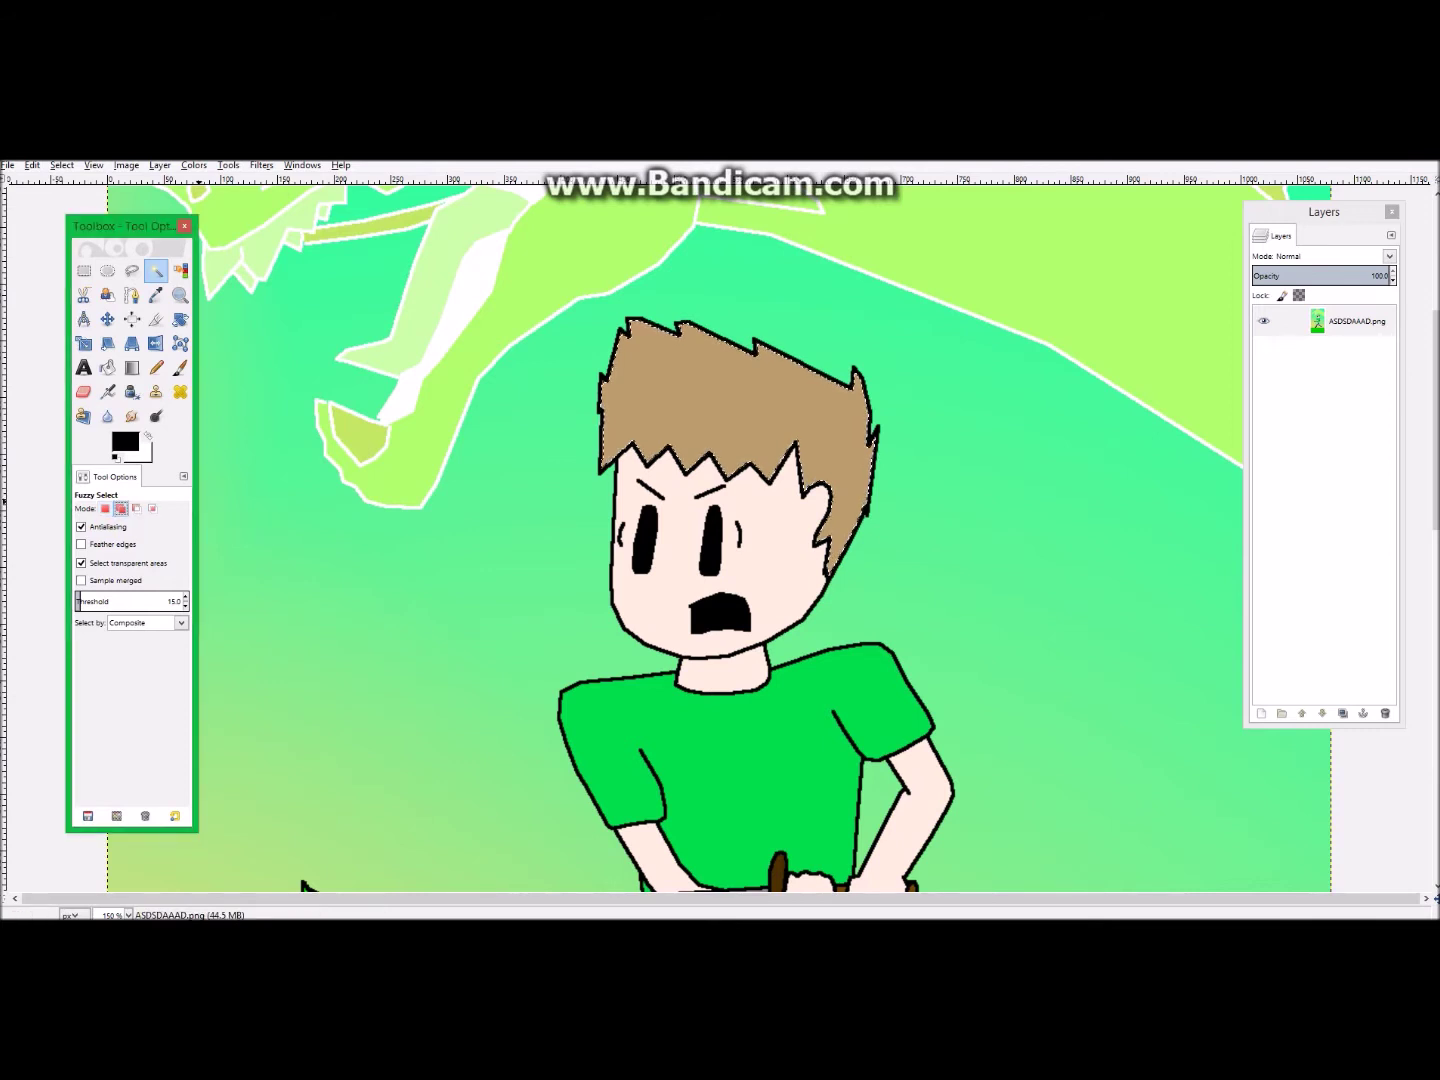
left_click(645, 460)
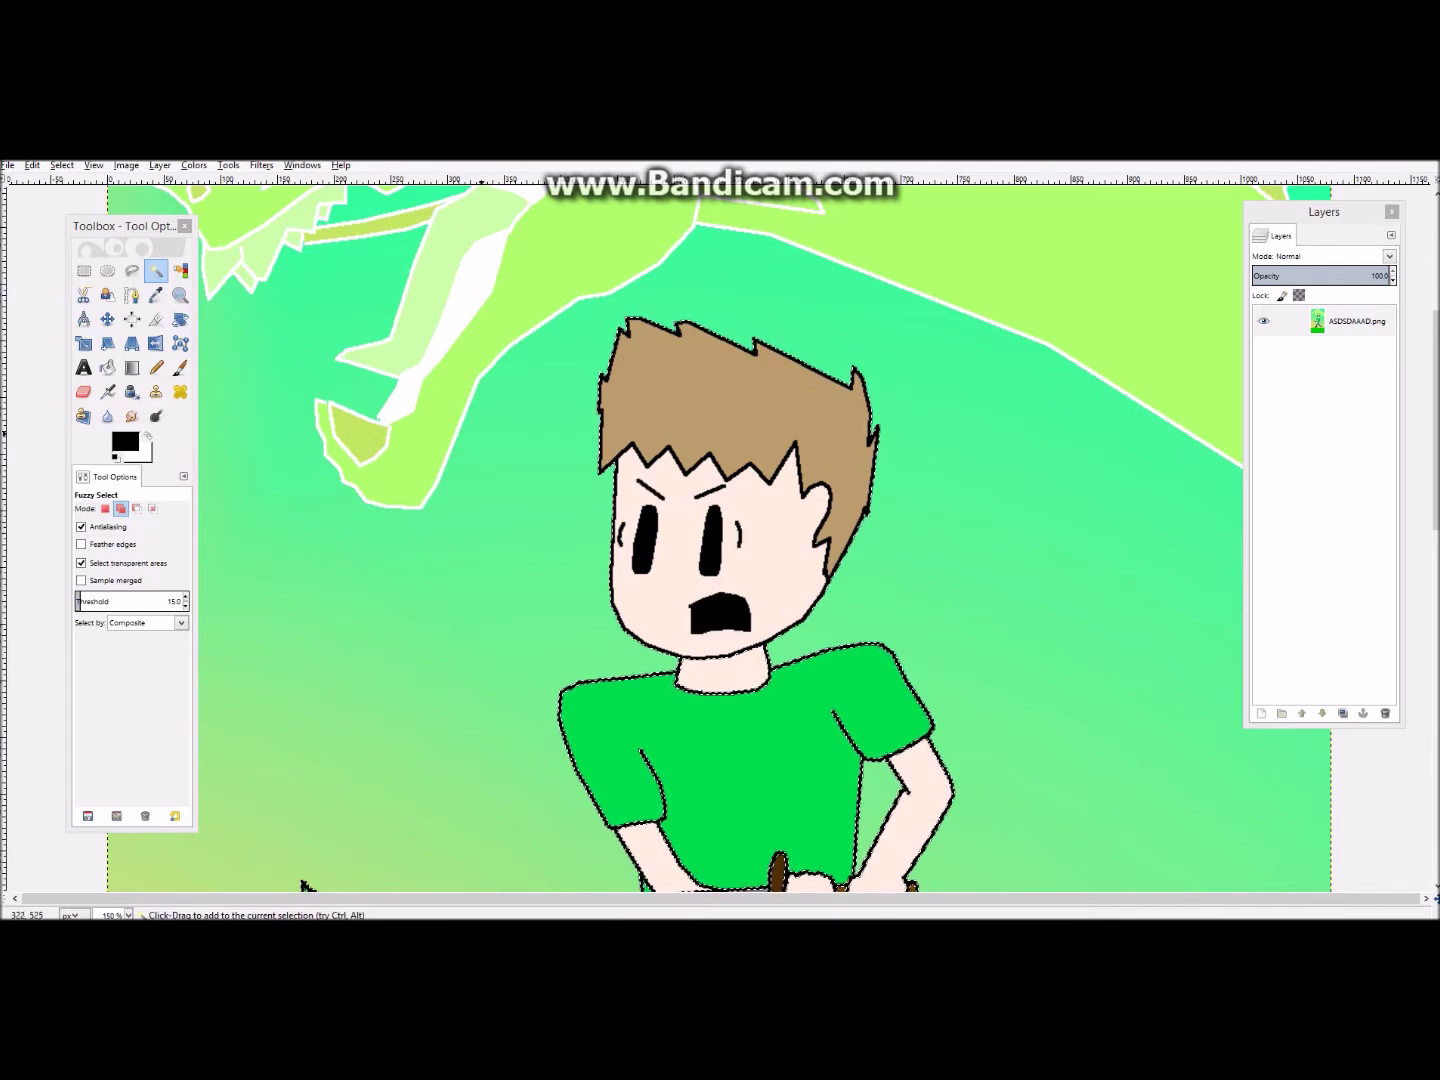
Try subtracting the face and both eyes from the selection with Fuzzy Select in Subtract mode
left_click(137, 508)
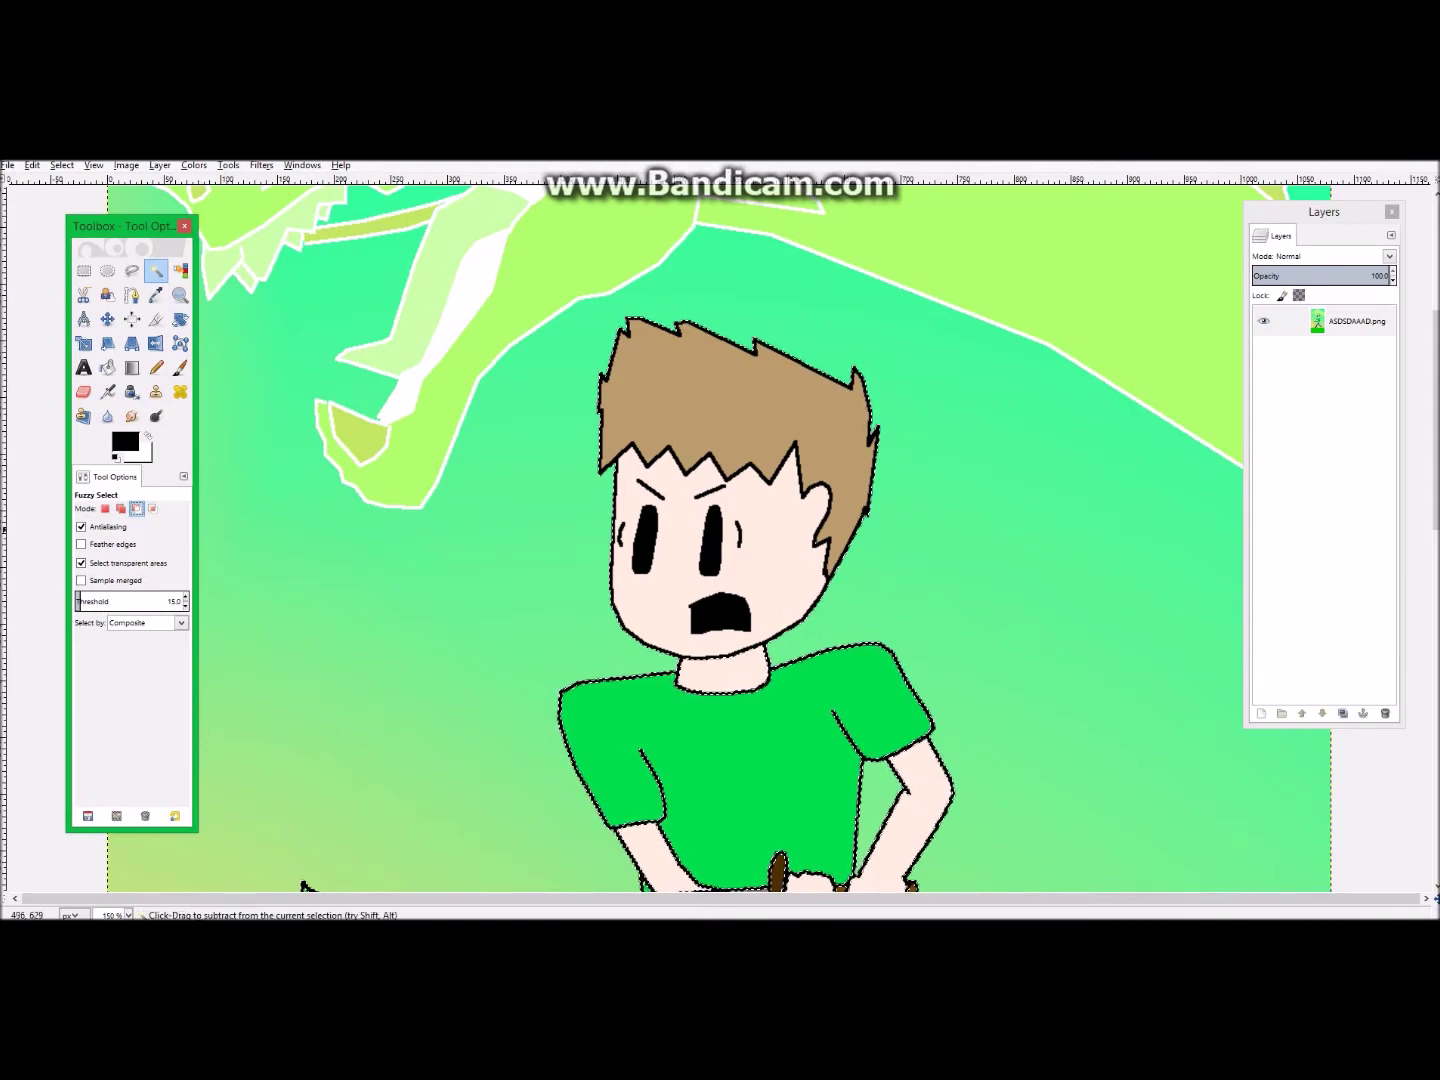
left_click(678, 553)
left_click(647, 540)
left_click(707, 526)
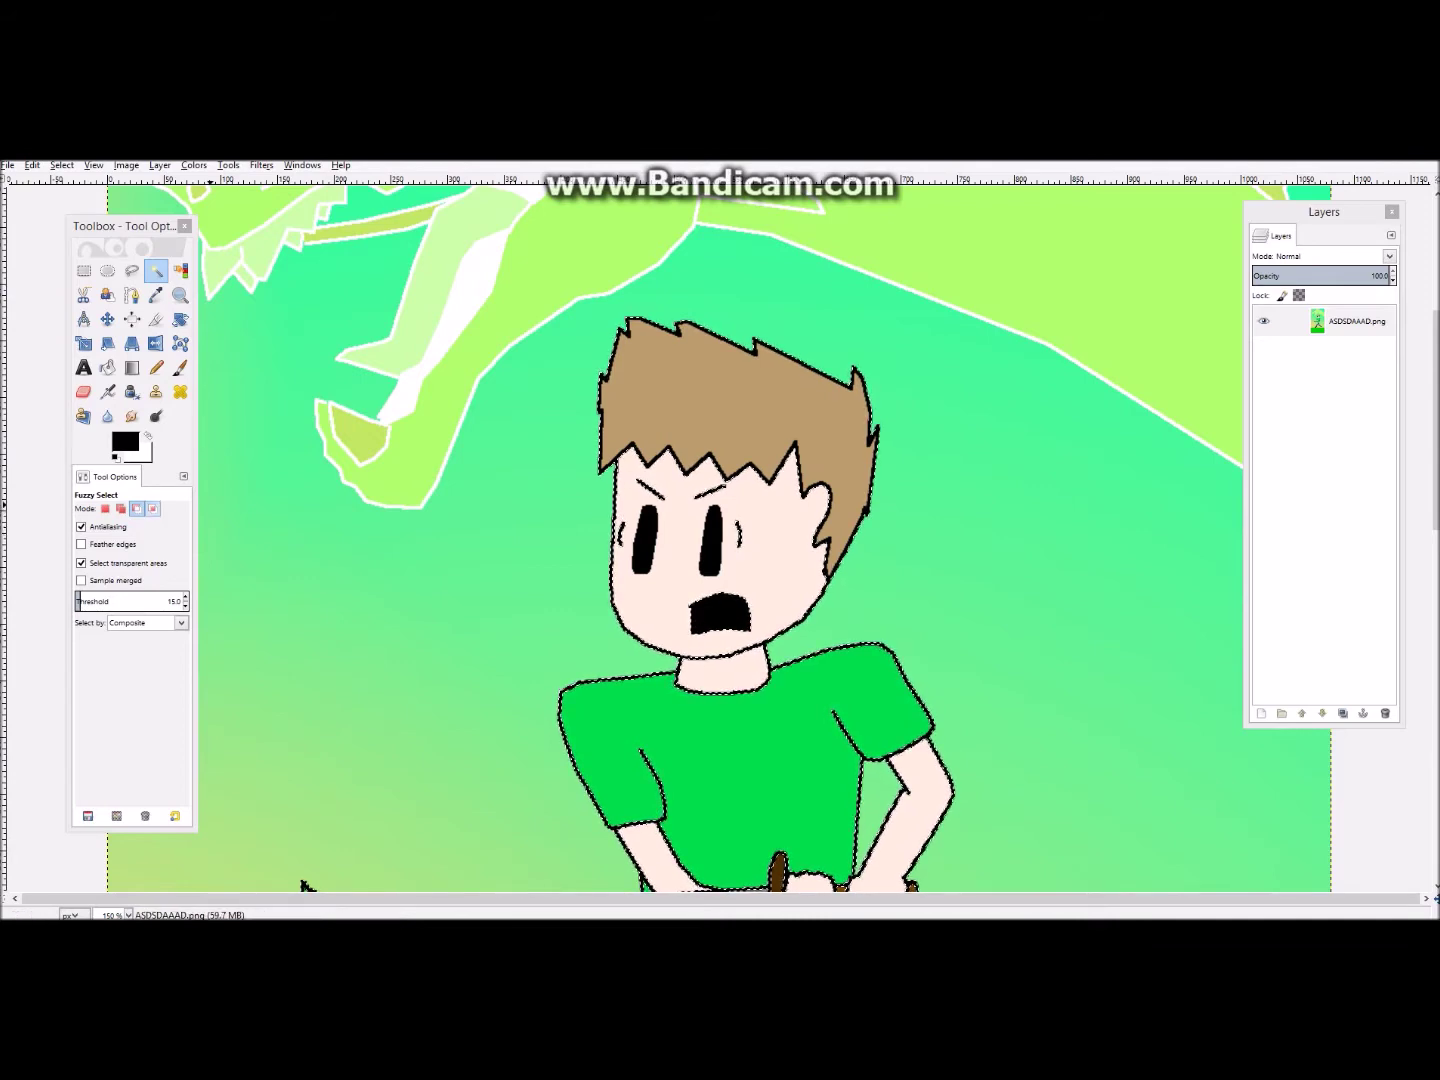
Reduce the selection to the hair area using Fuzzy Select in Intersect mode
left_click(152, 508)
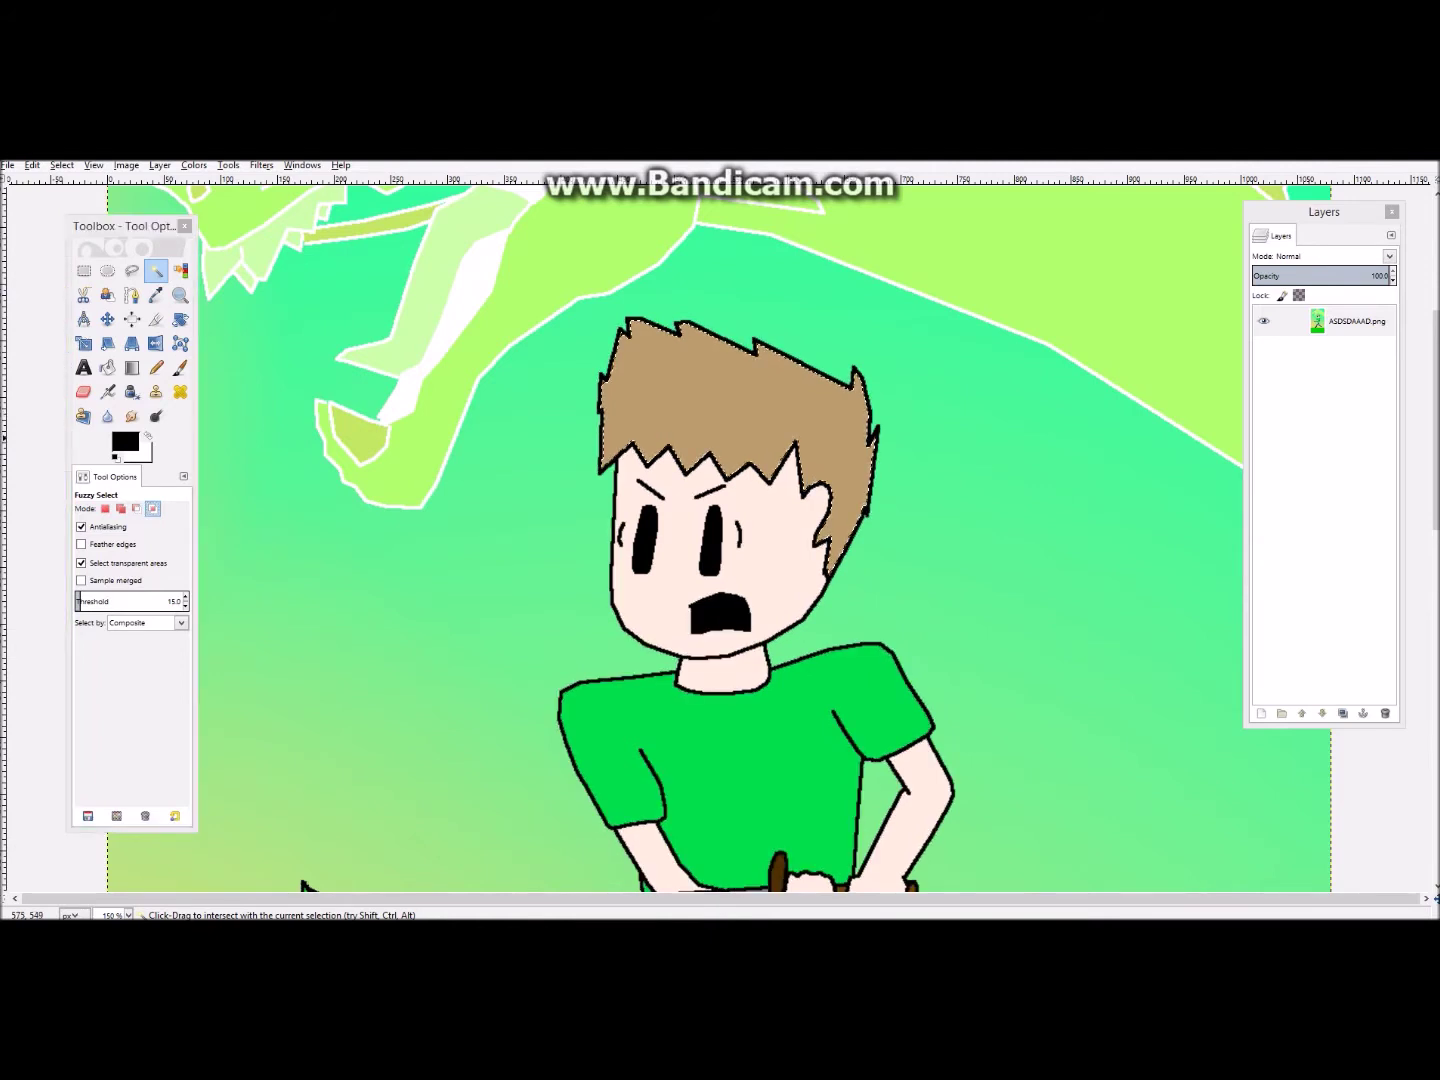
key("ctrl")
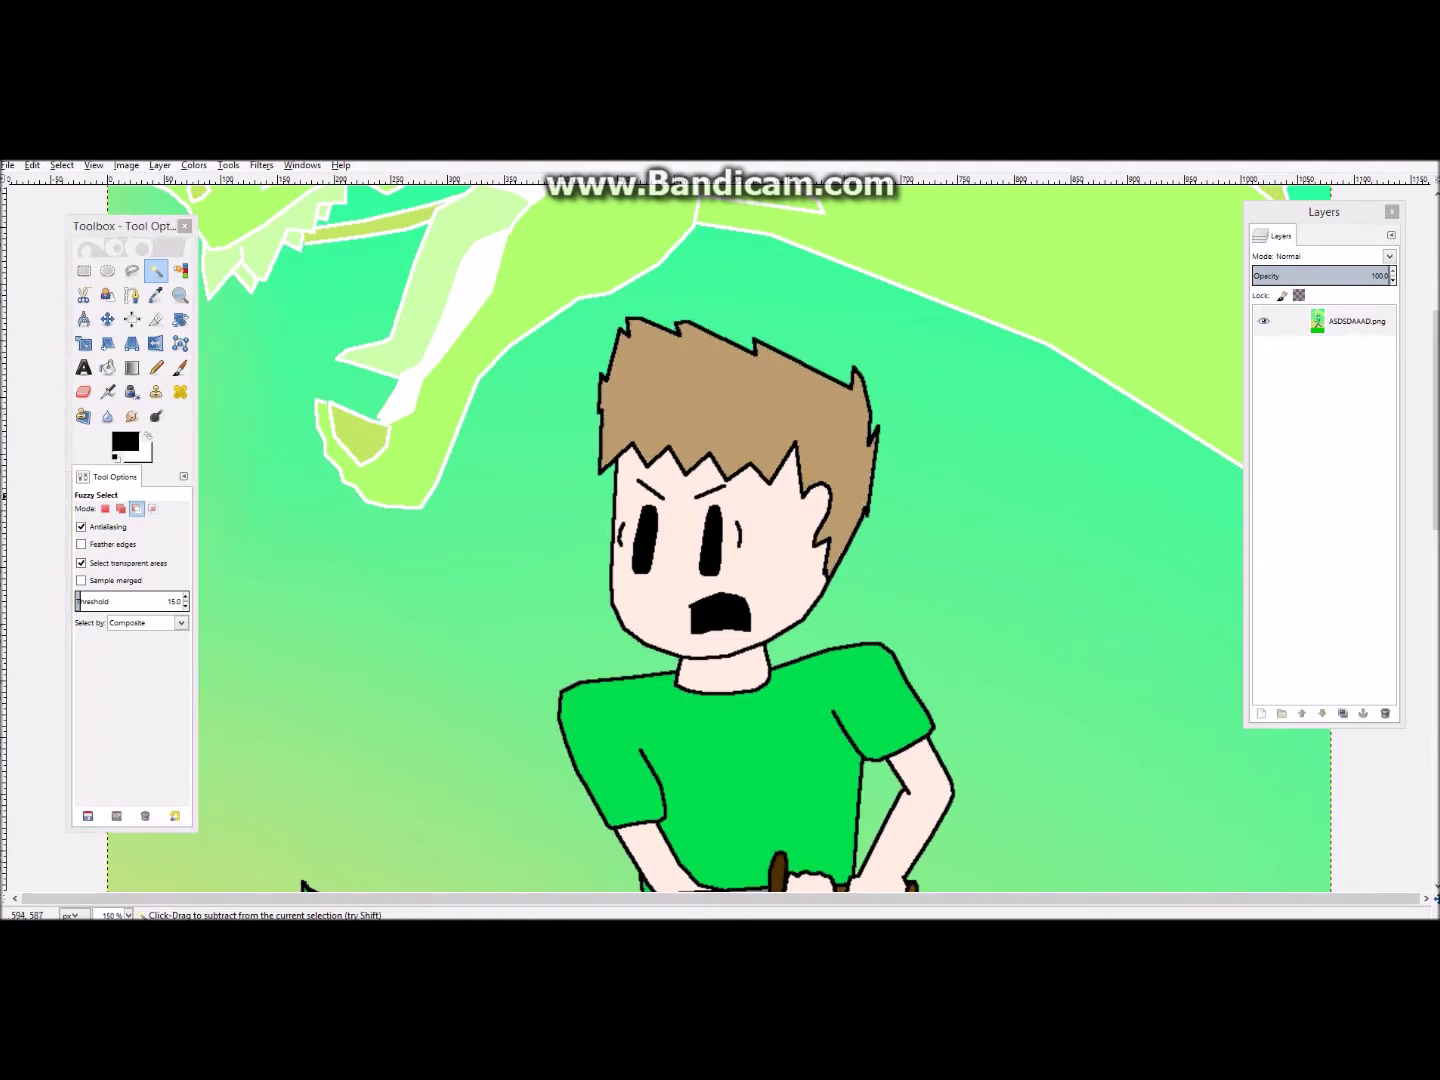
key("ctrl+z")
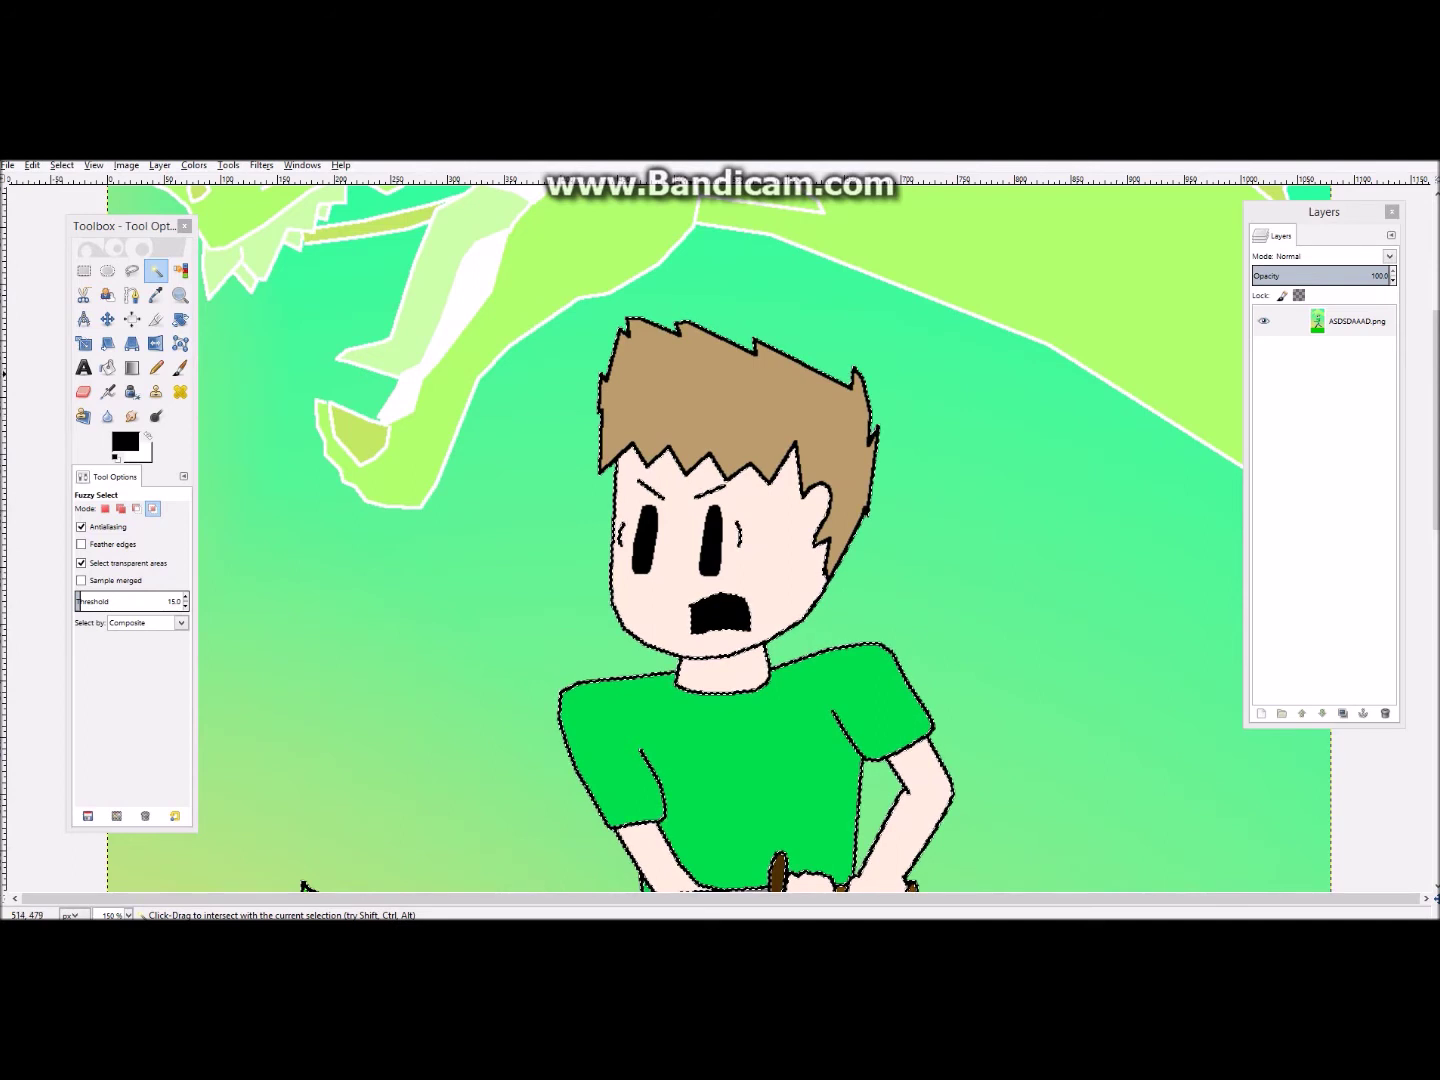
left_click(152, 508)
left_click(707, 408)
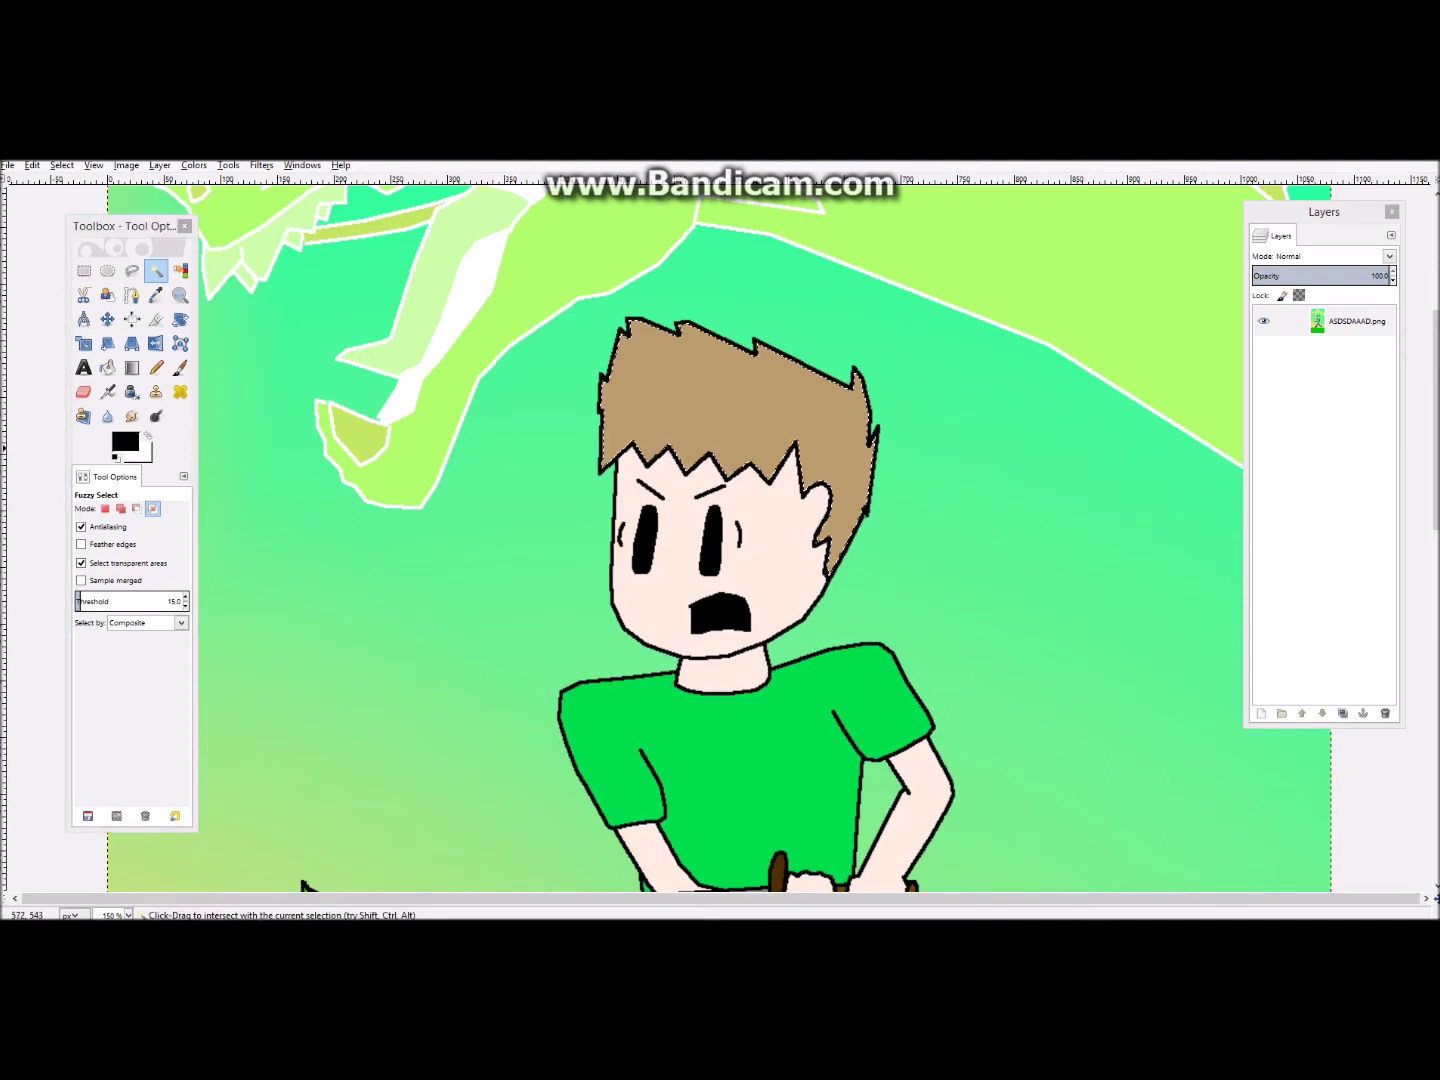
Return Fuzzy Select to Replace mode and clear the hair selection with the Rectangle Select tool
left_click(105, 508)
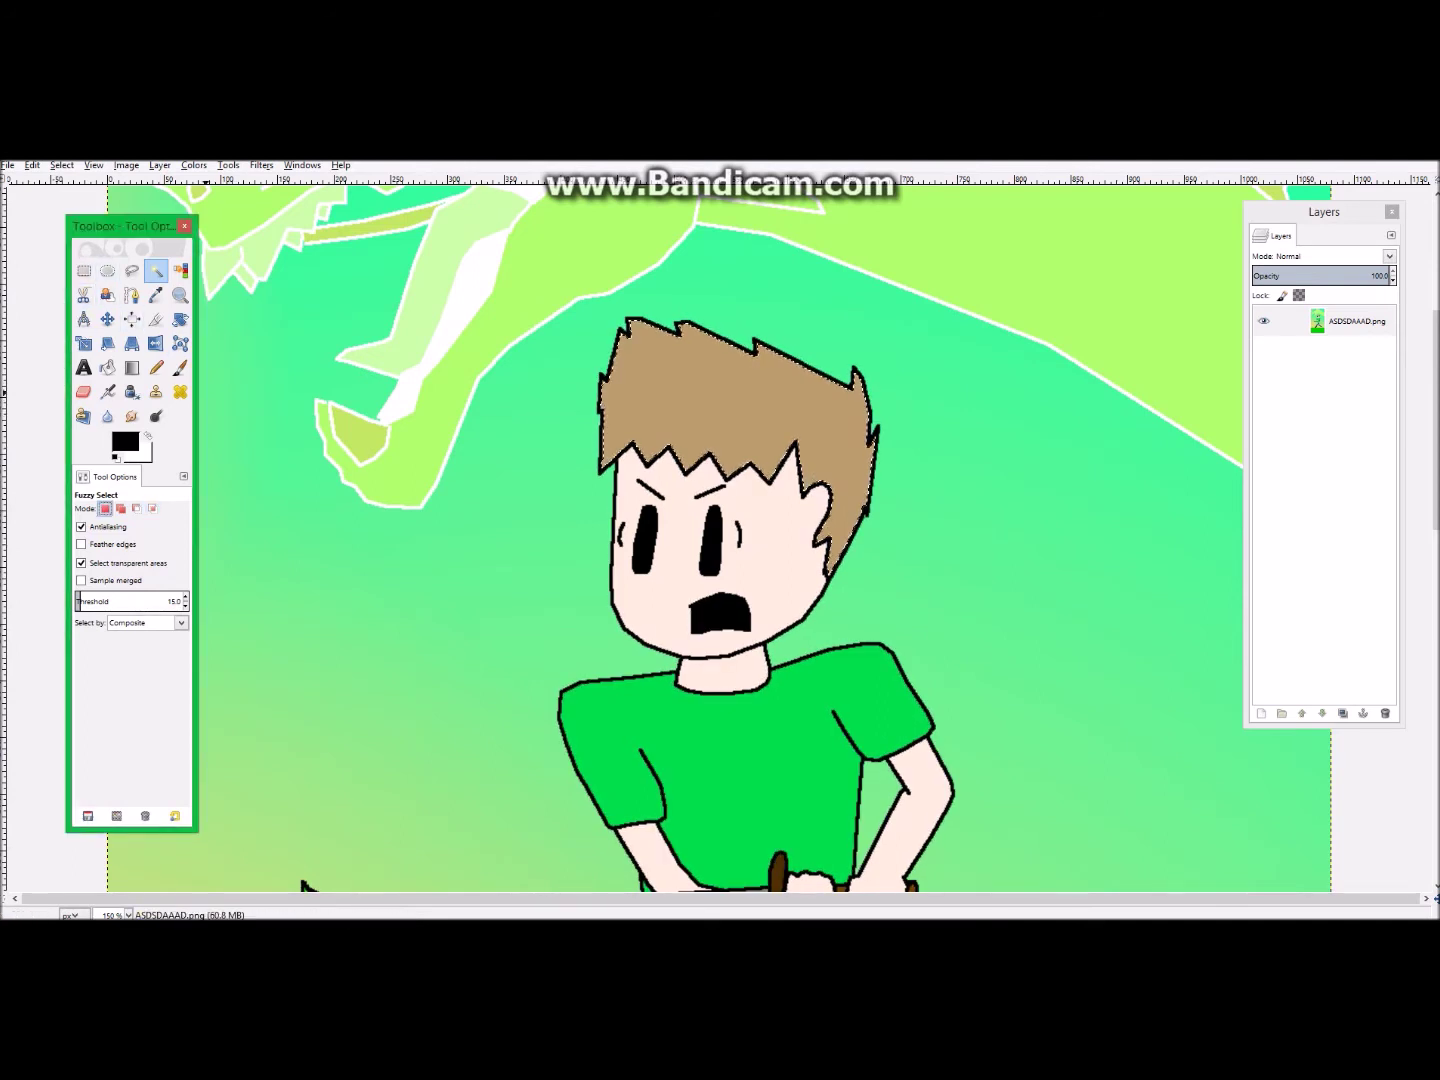
left_click(85, 270)
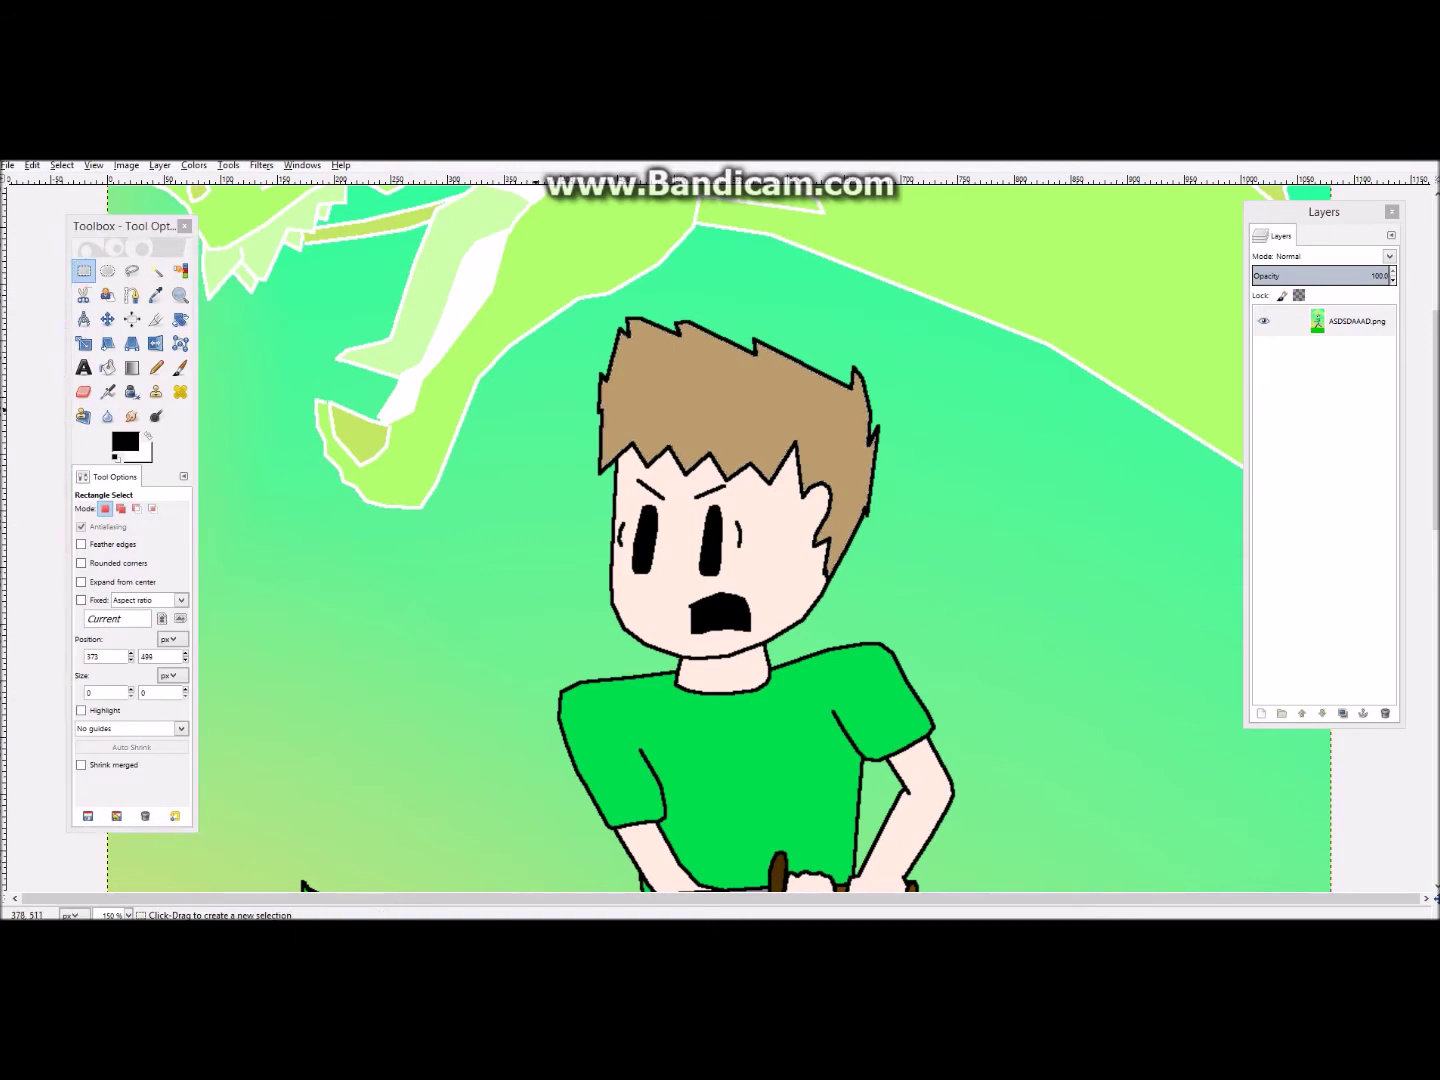
scroll(715, 546, "up", 1, "ctrl")
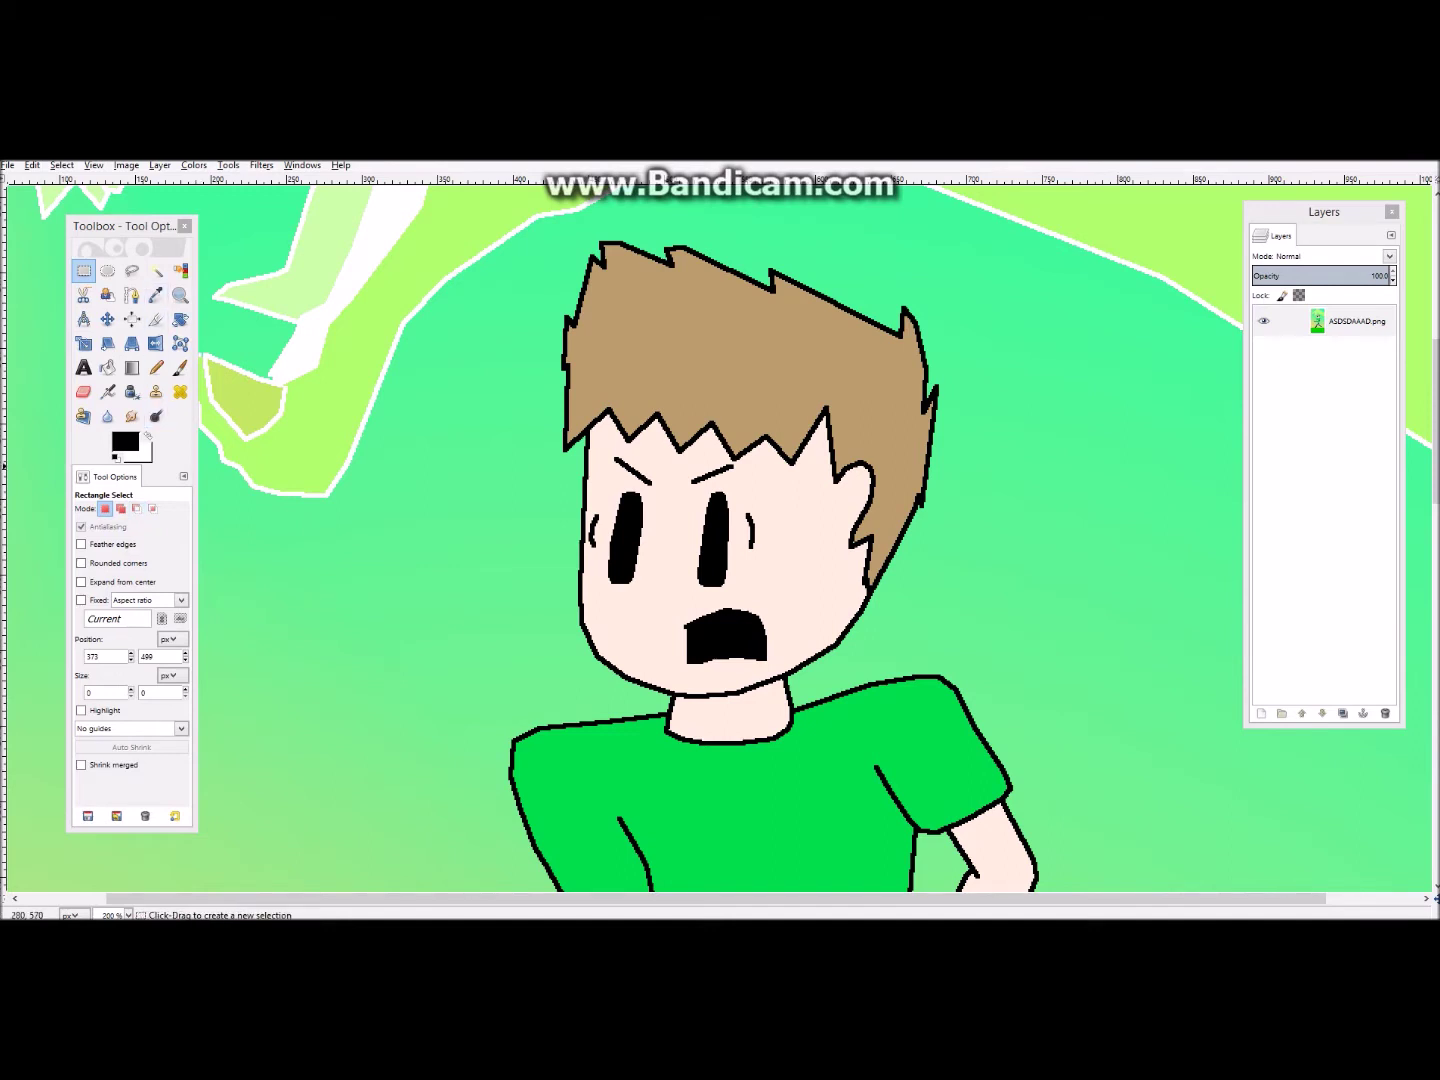
left_click(120, 509)
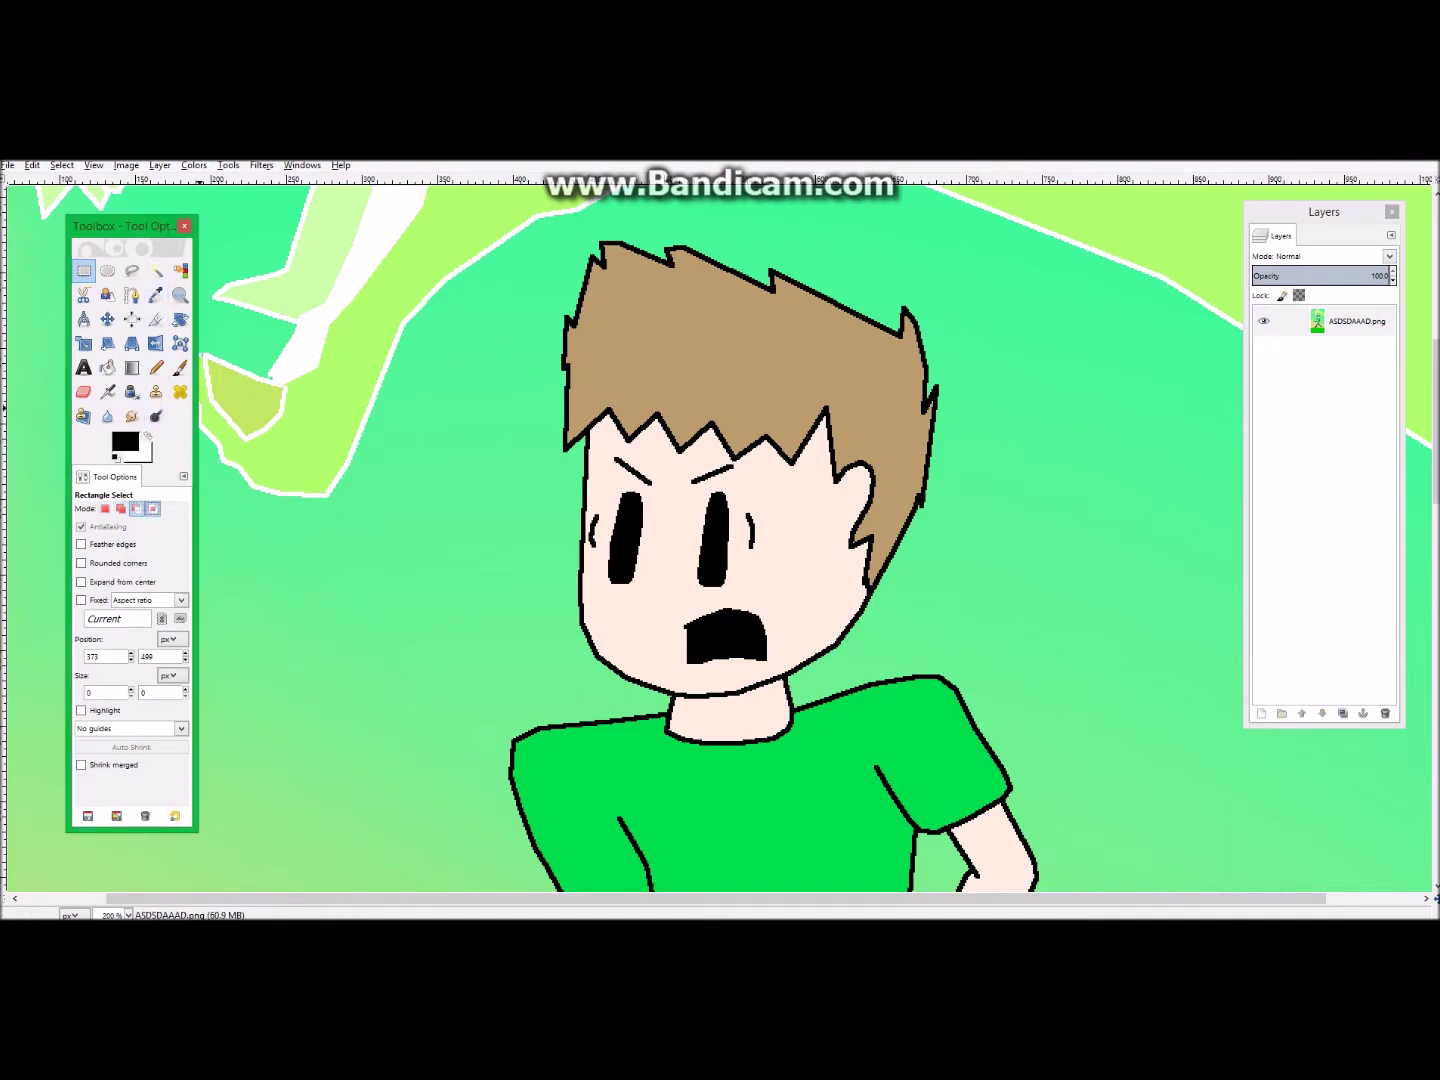
Fuzzy-select the hair, add the black outline below the fringe, and intersect the selection with the hair
left_click(156, 270)
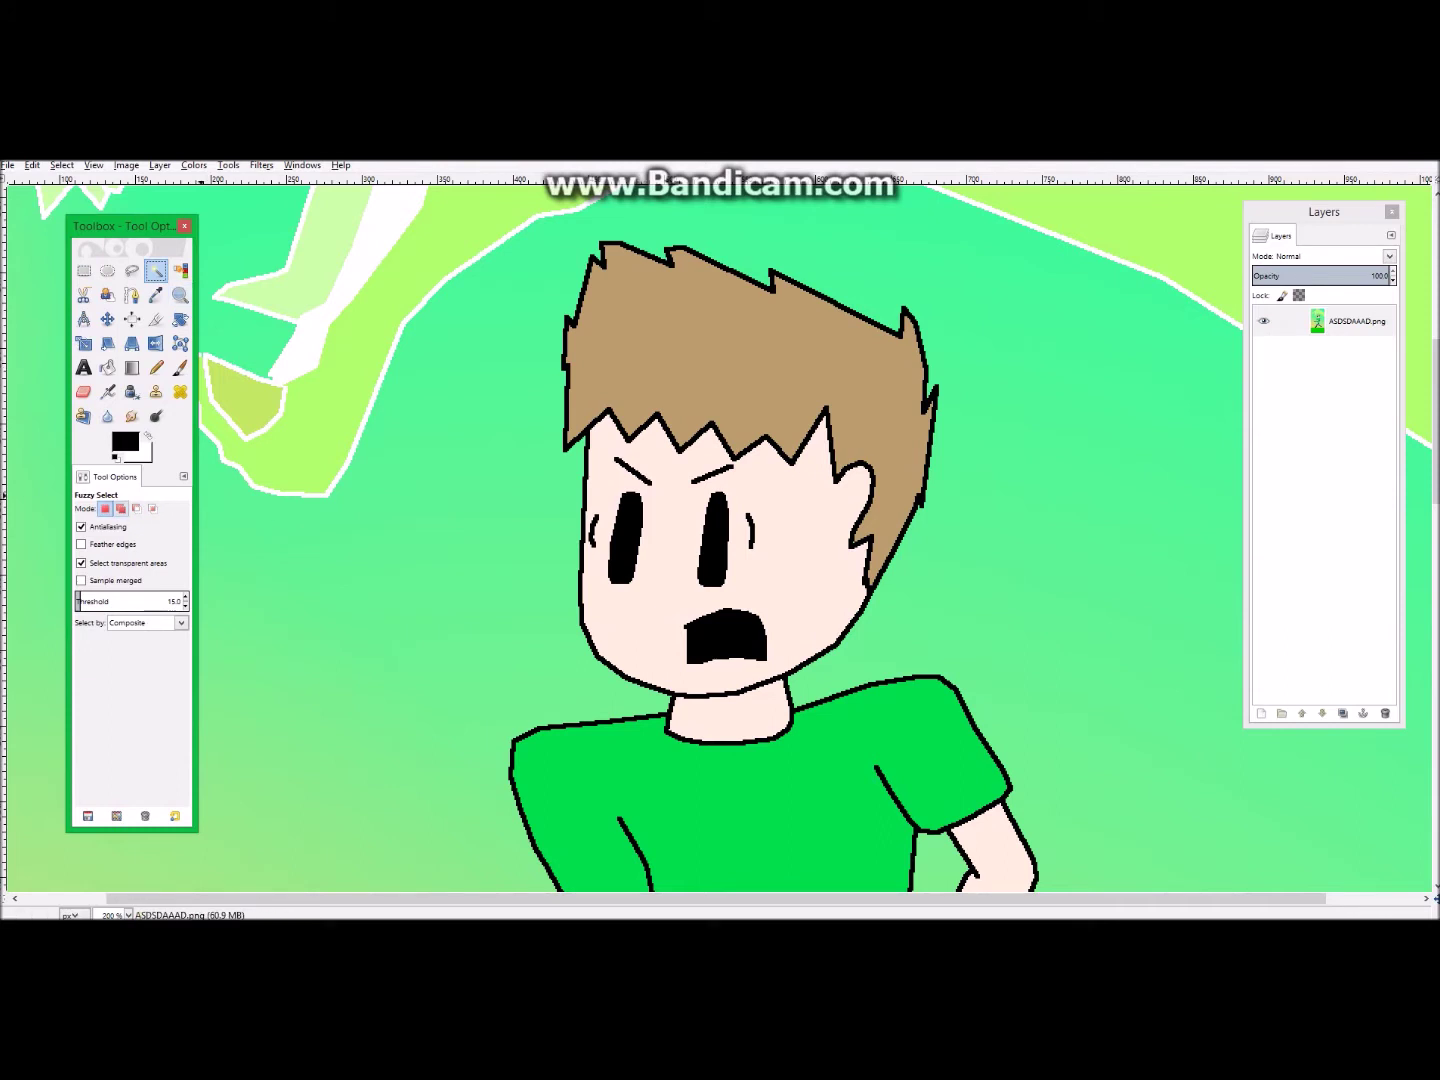
left_click(696, 377)
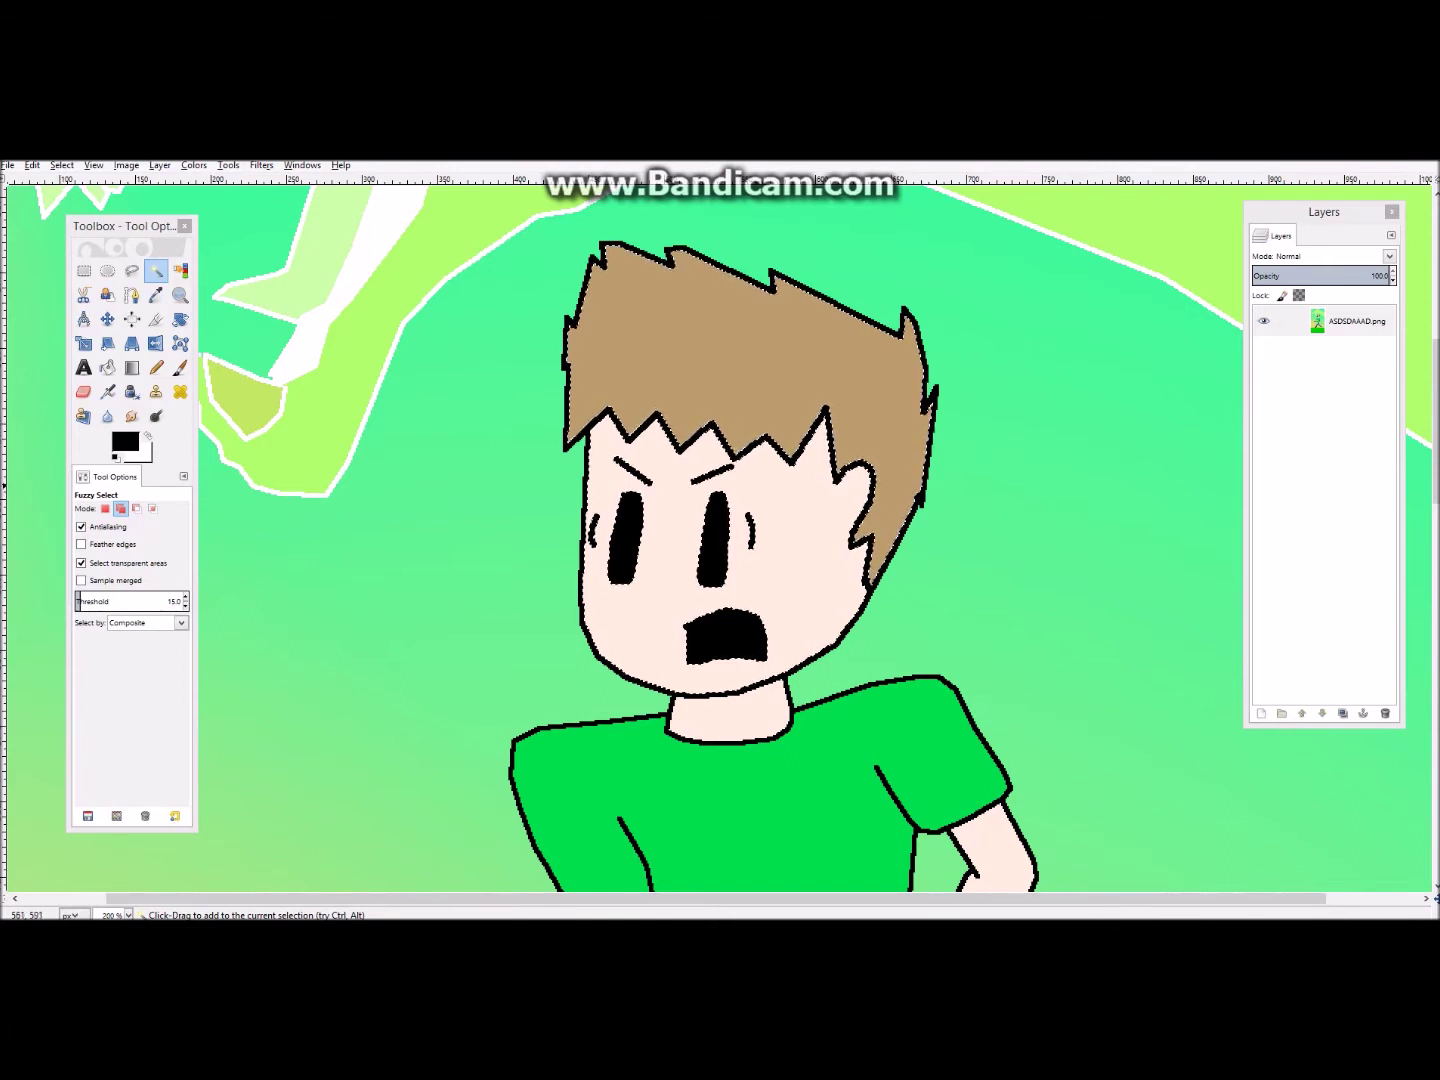
left_click(769, 444, "shift")
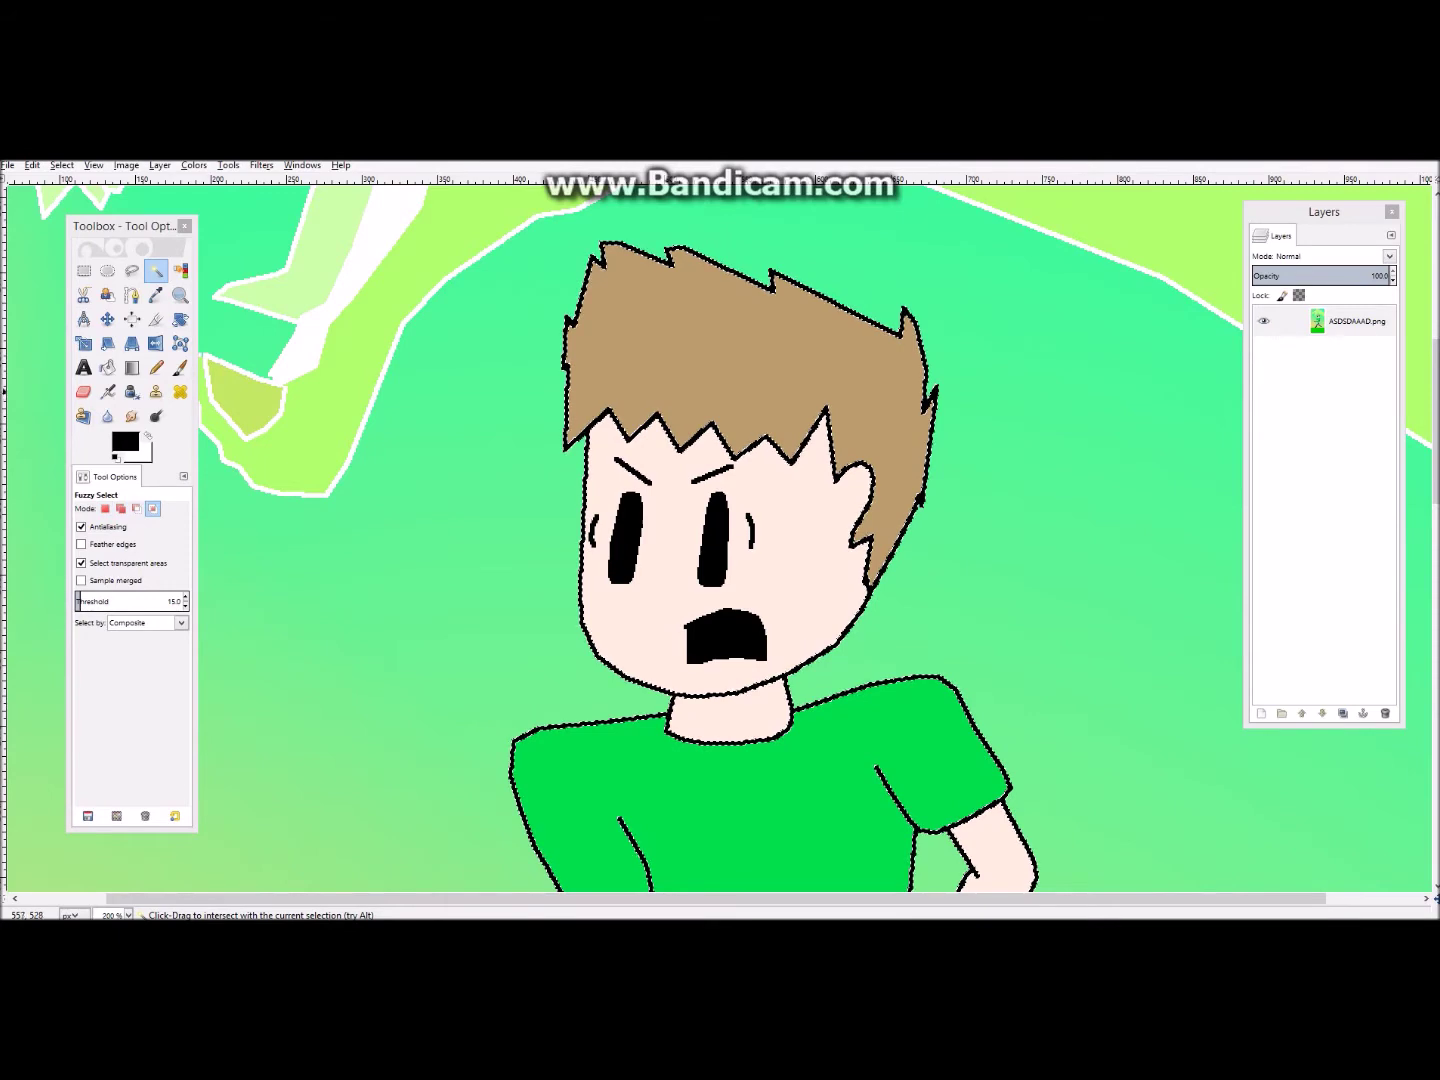
left_click(737, 383, "ctrl+shift")
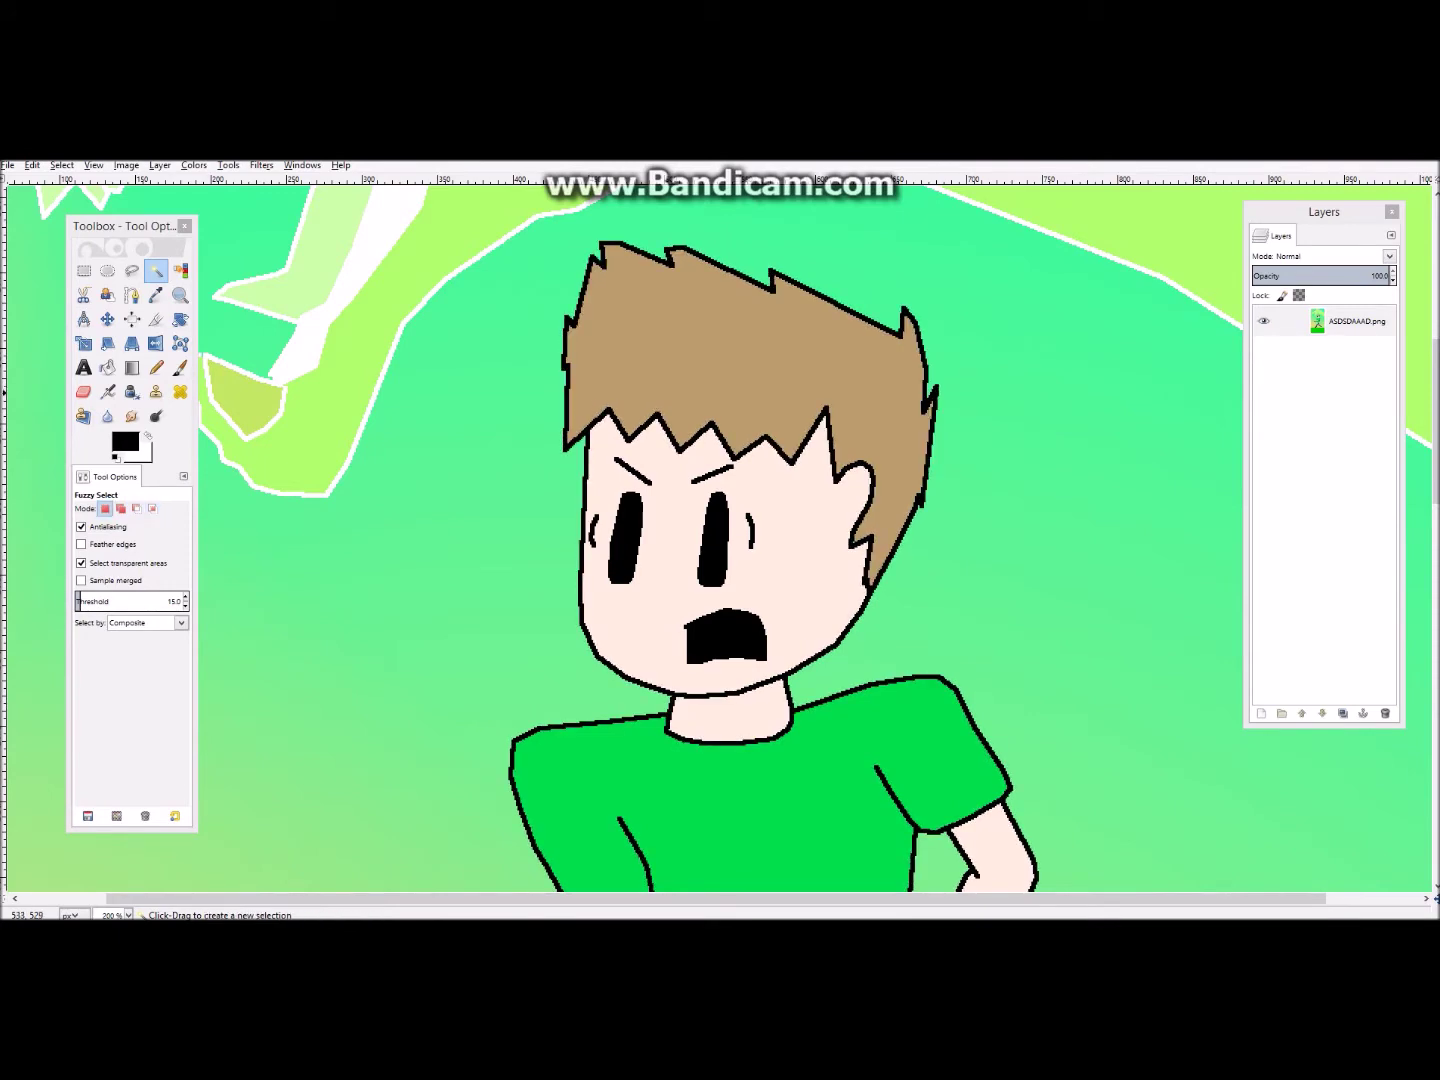
Use Select by Color to pick the colour inside the dragon's mouth, and replace it with the light green body colour
left_click(180, 271)
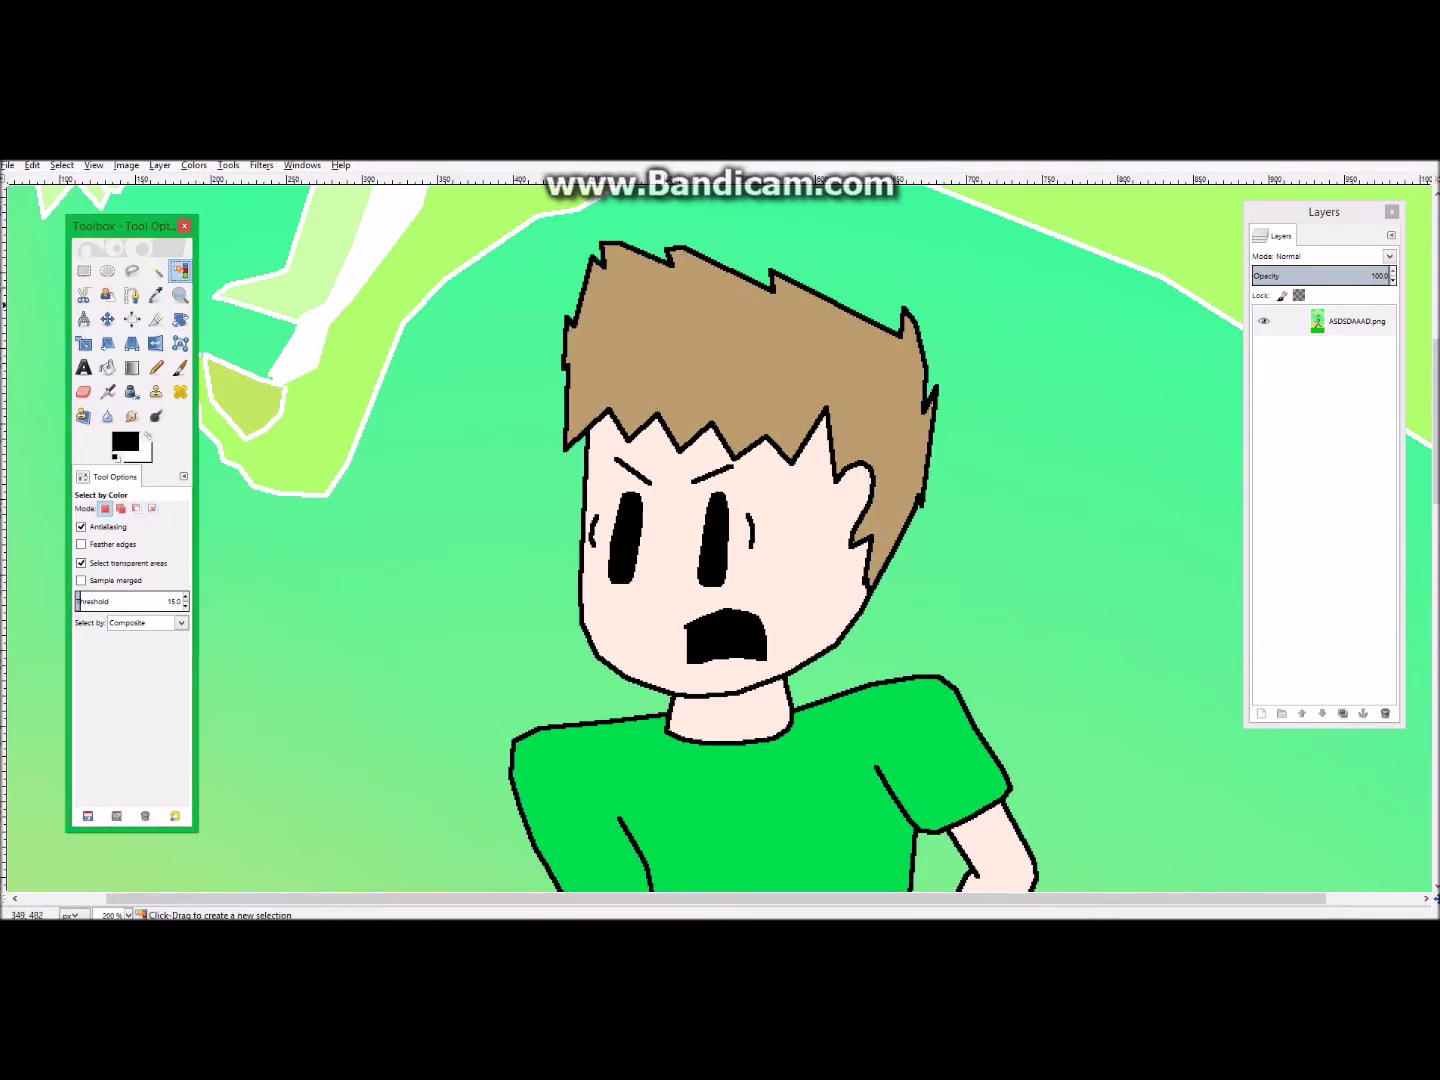
scroll(590, 353, "down", 3)
scroll(700, 456, "down", 1)
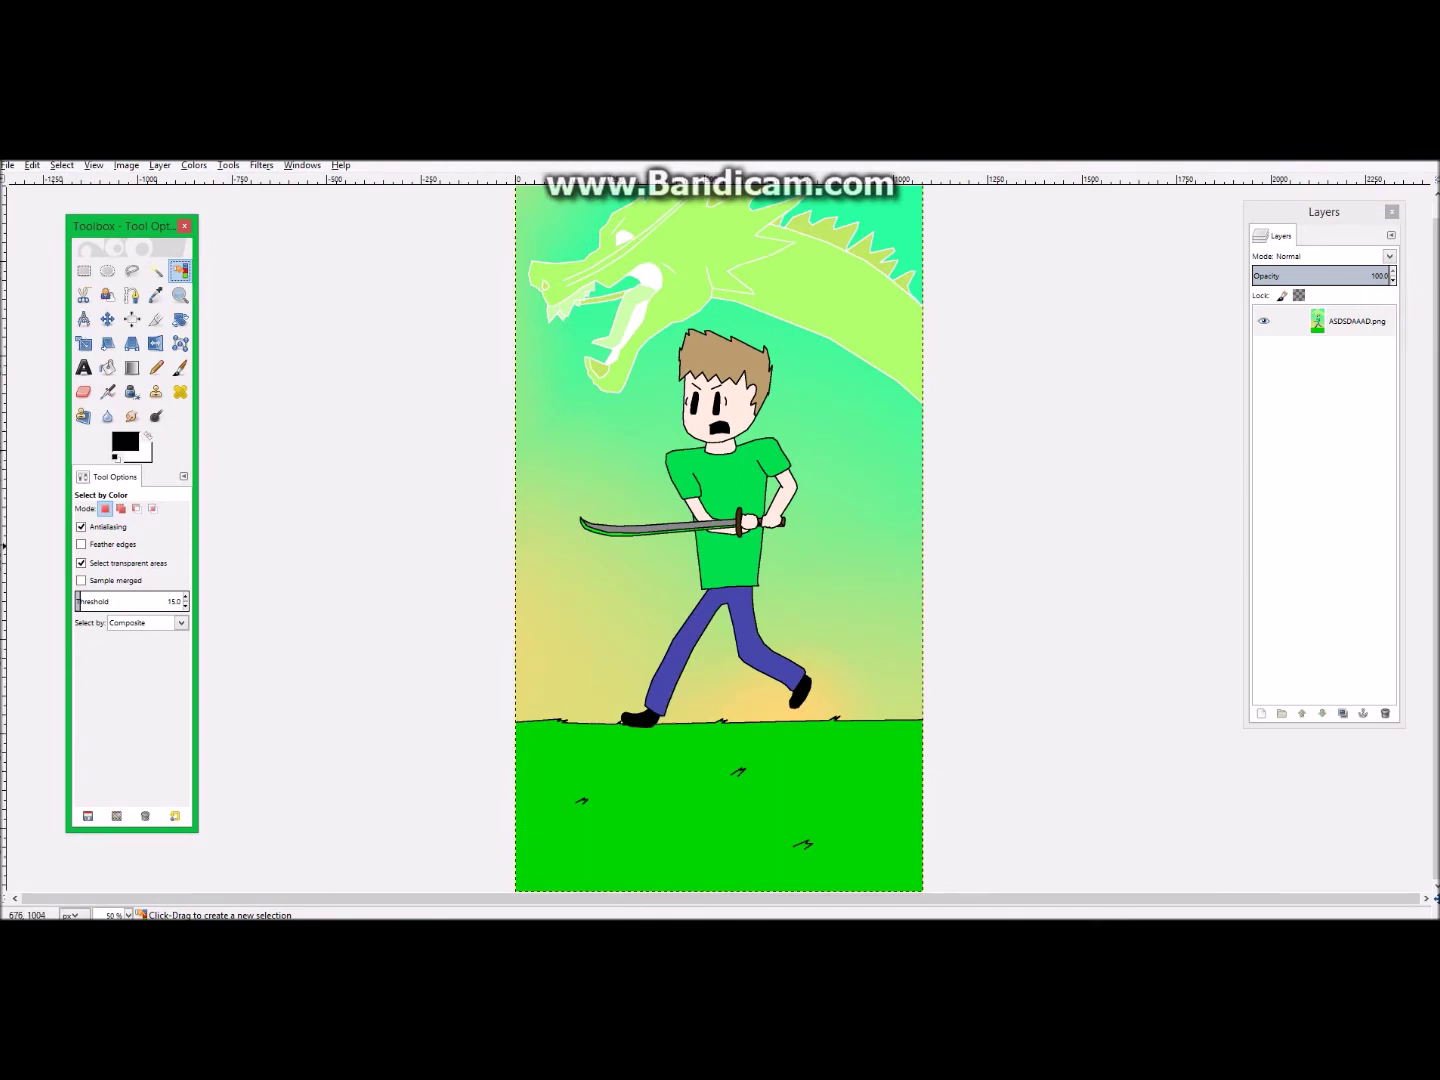
scroll(853, 690, "up", 1)
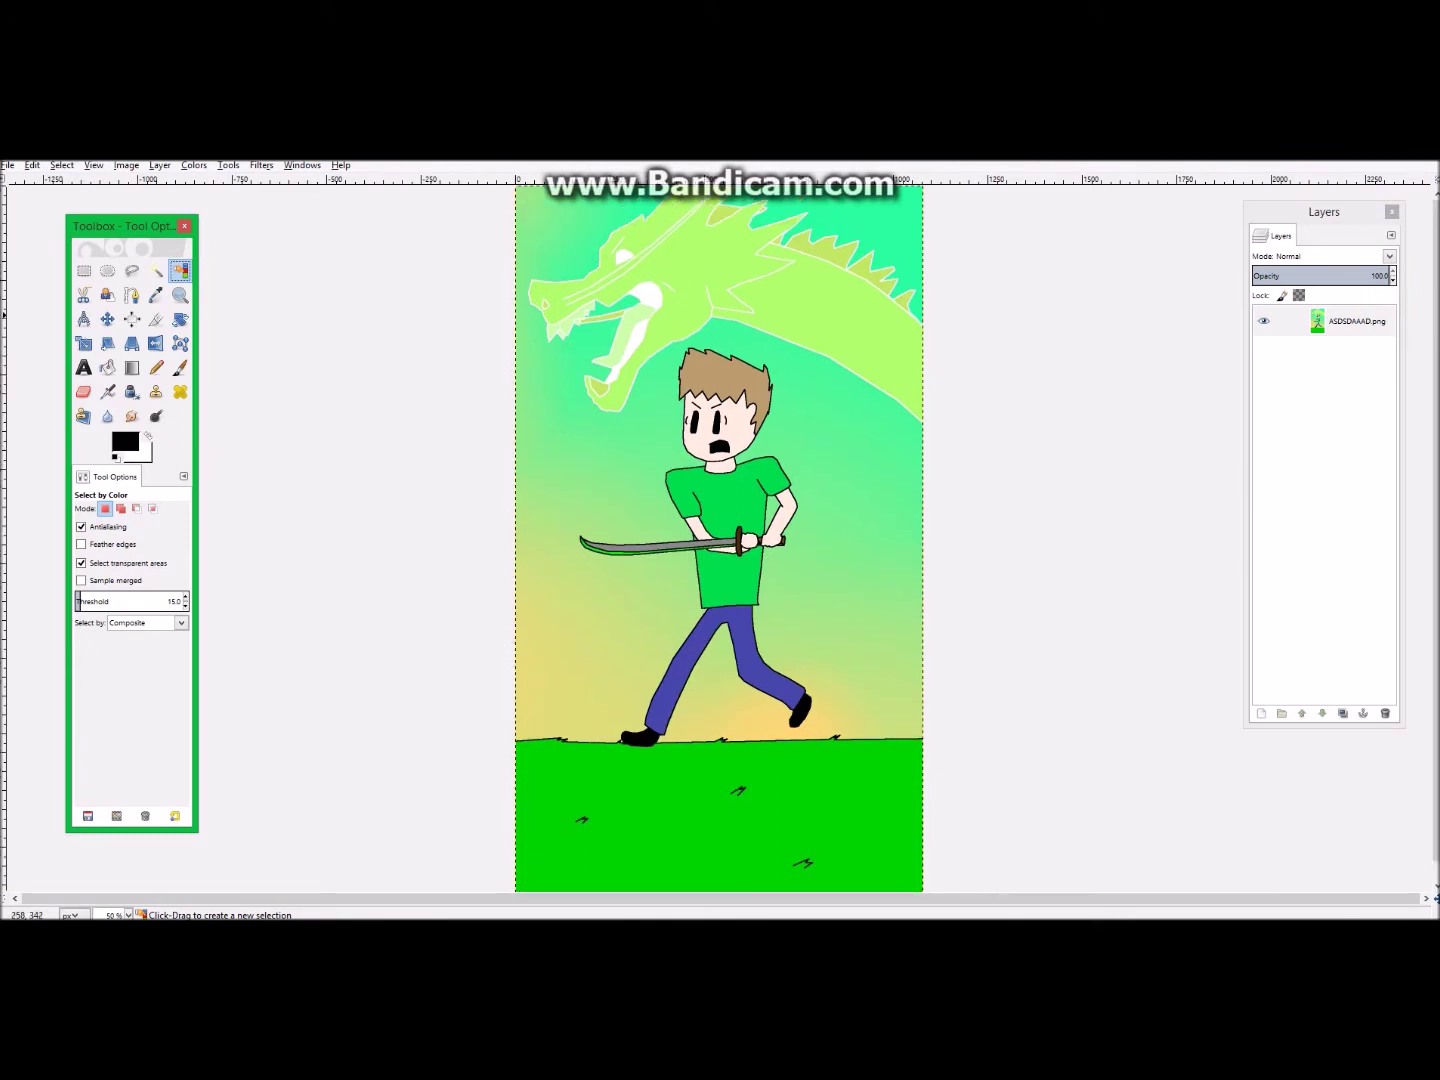
left_click(614, 315)
key("ctrl")
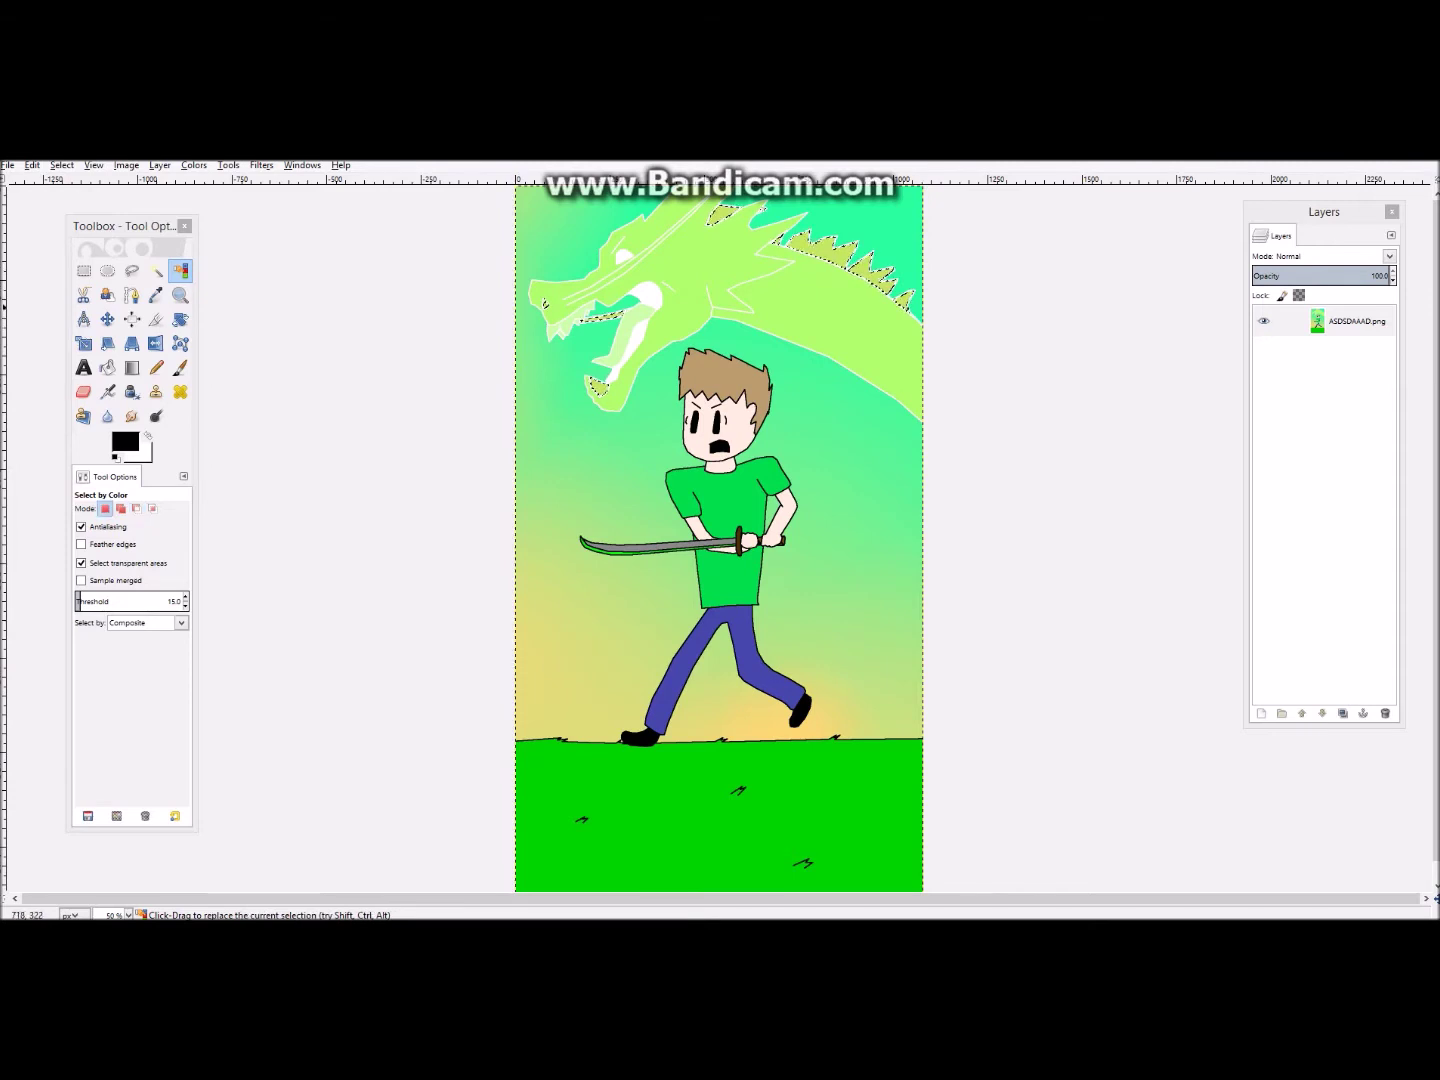
left_click(702, 292)
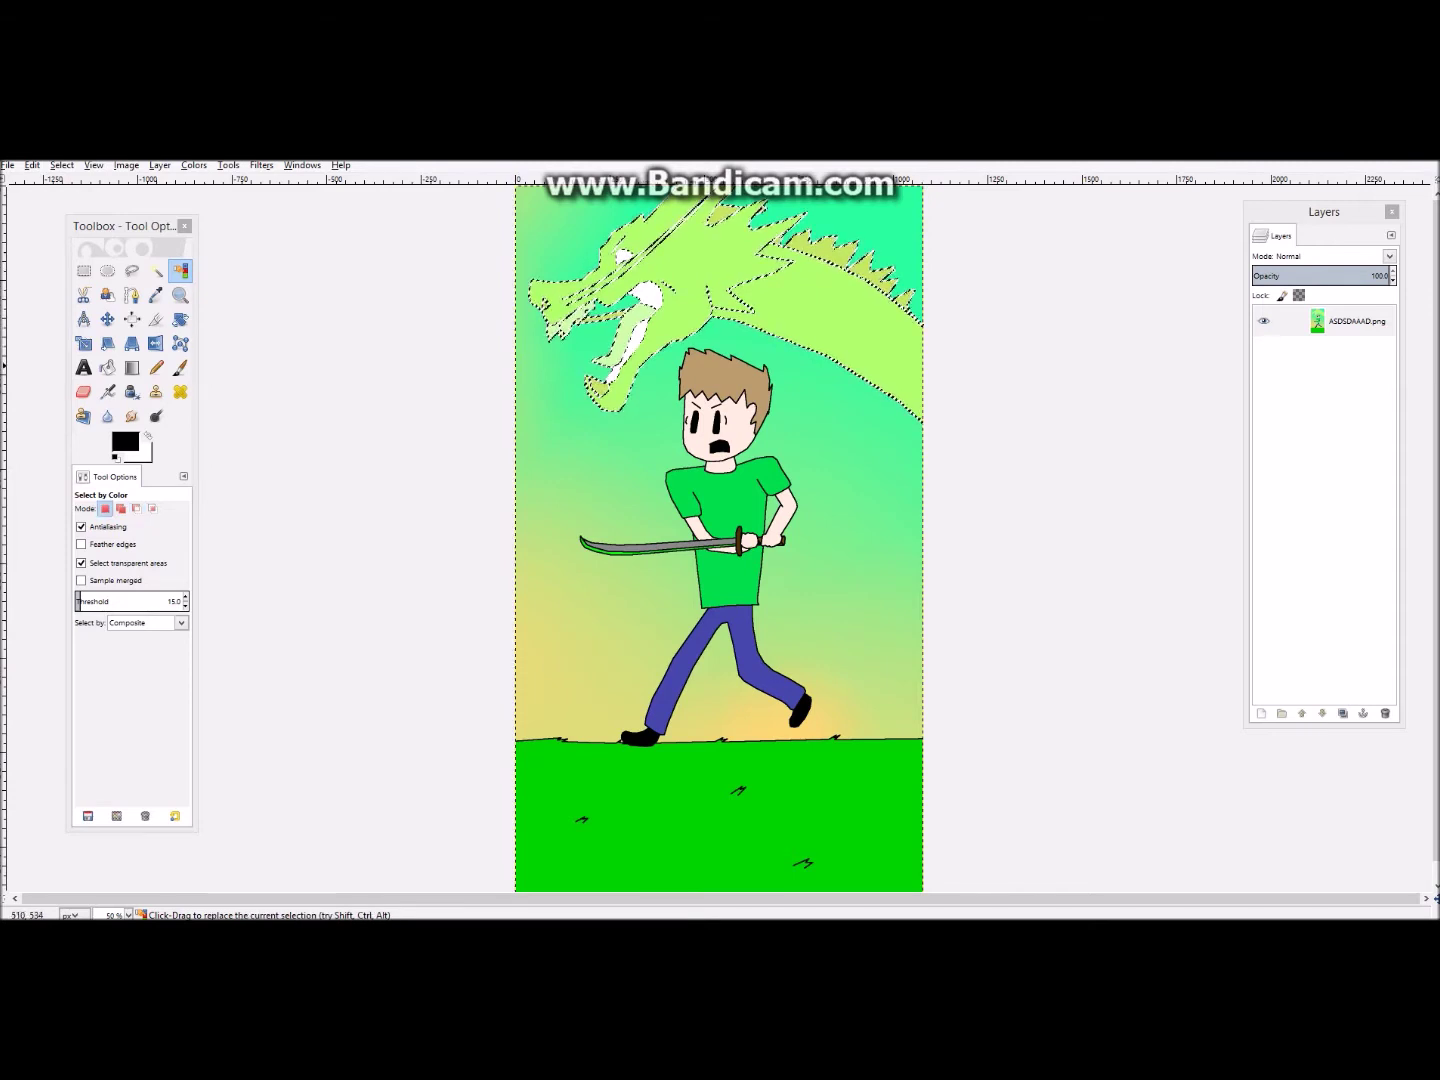
Select the black areas, the grass and the shirt in turn by color, and clear the selection
left_click(719, 416)
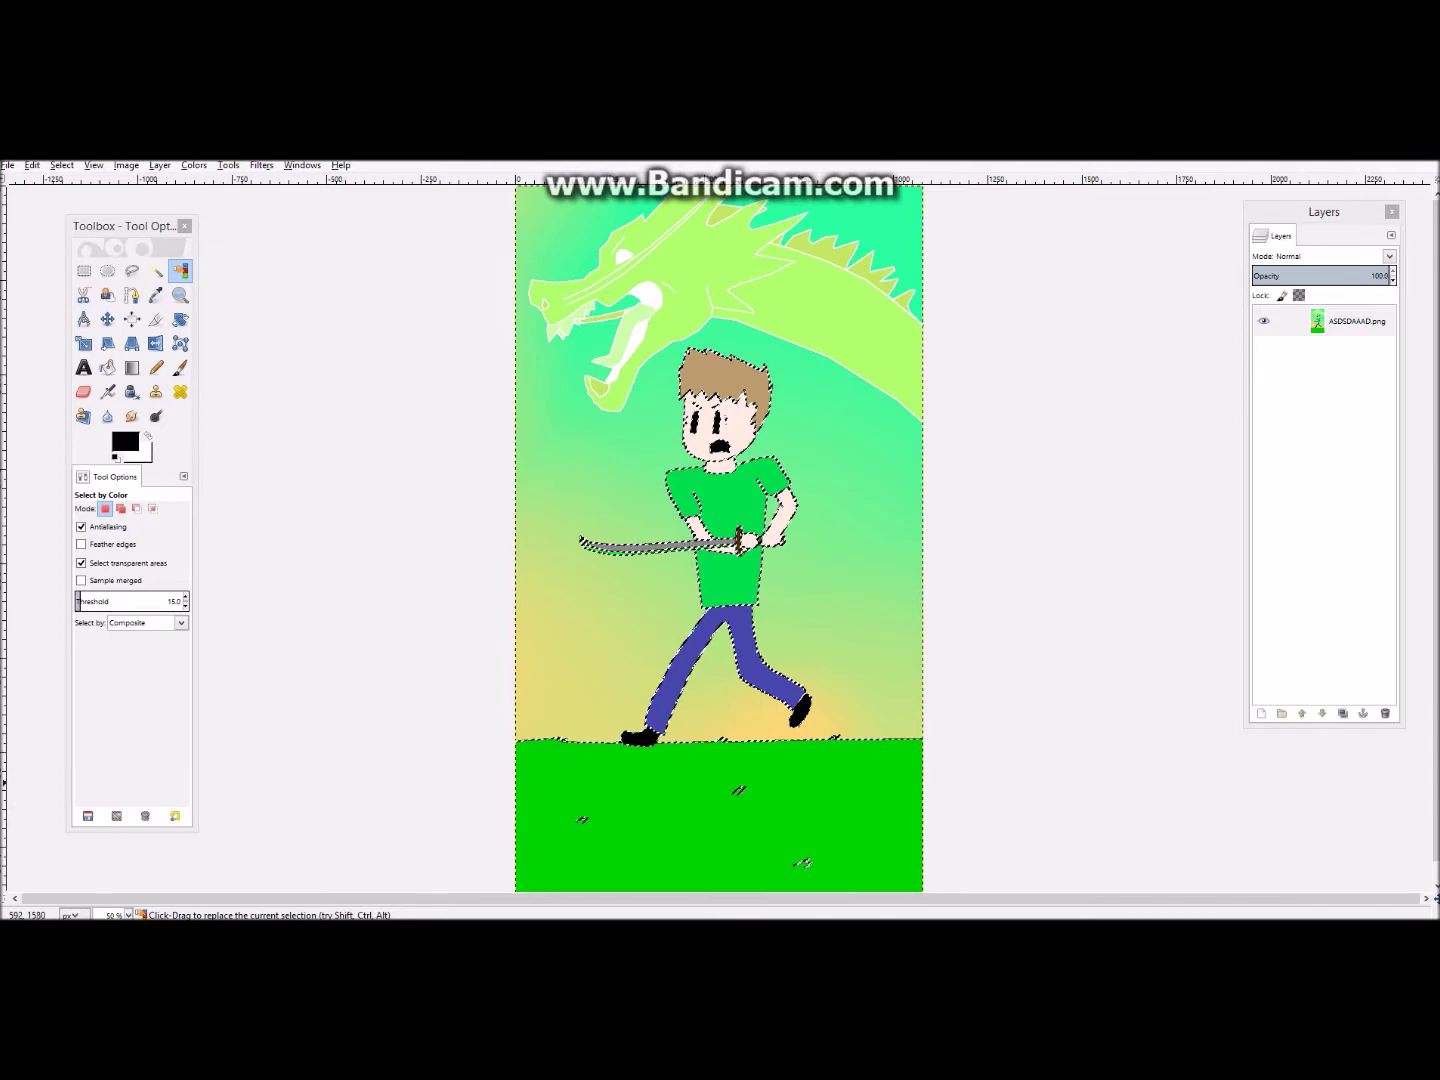
left_click(753, 762)
left_click(752, 517)
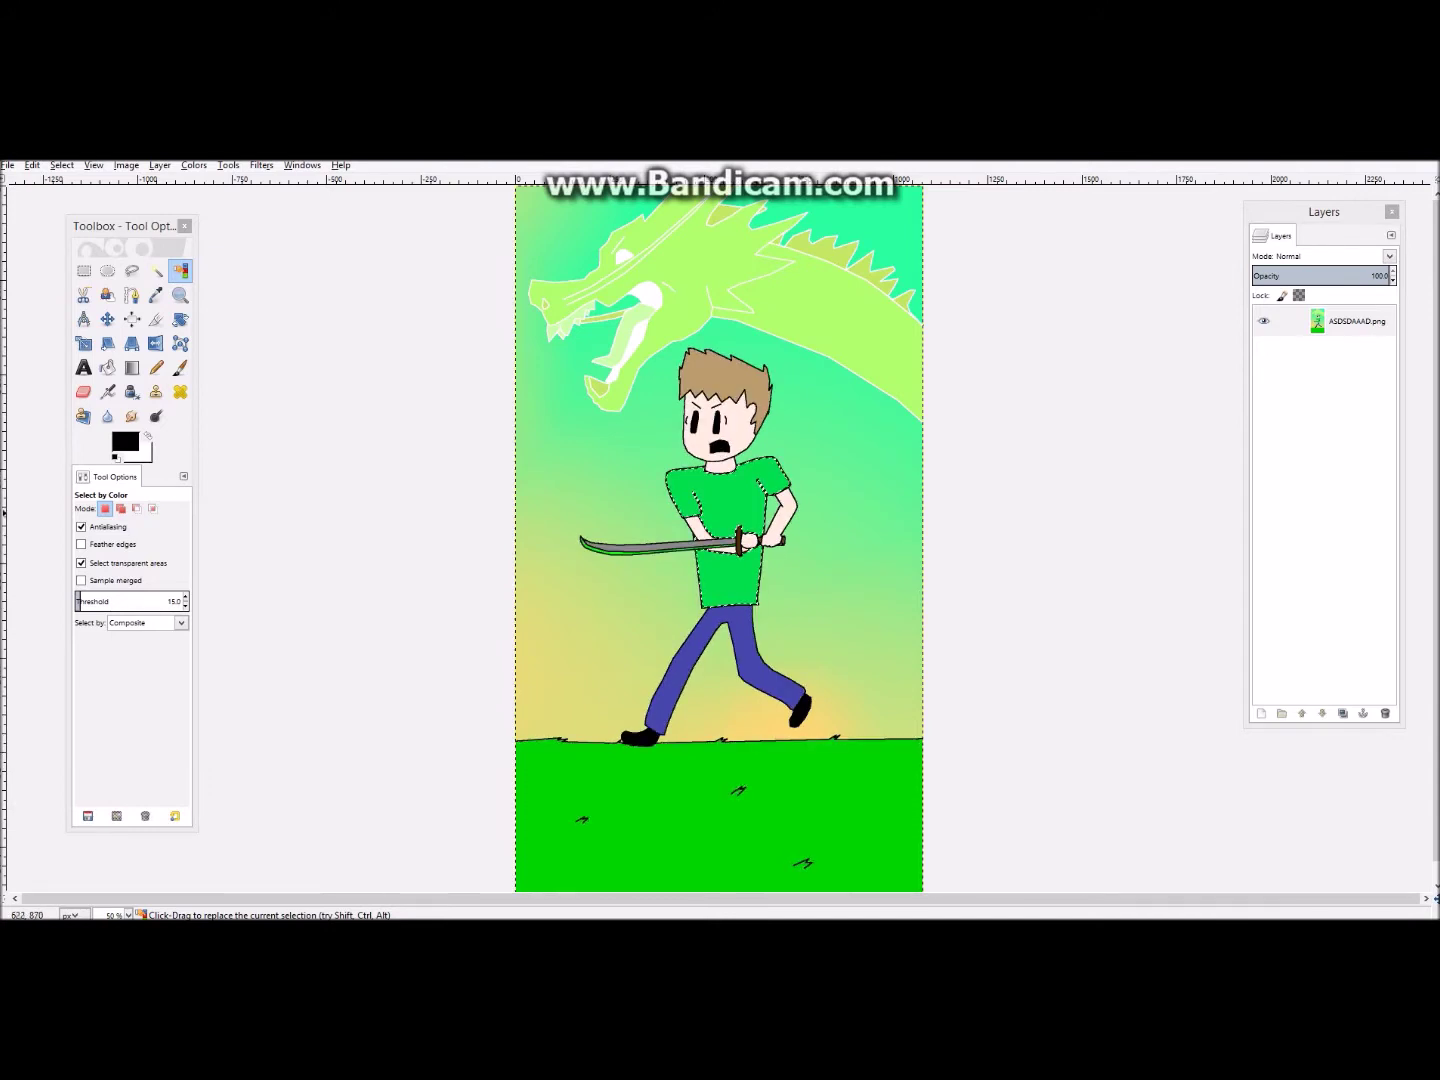
left_click(713, 550)
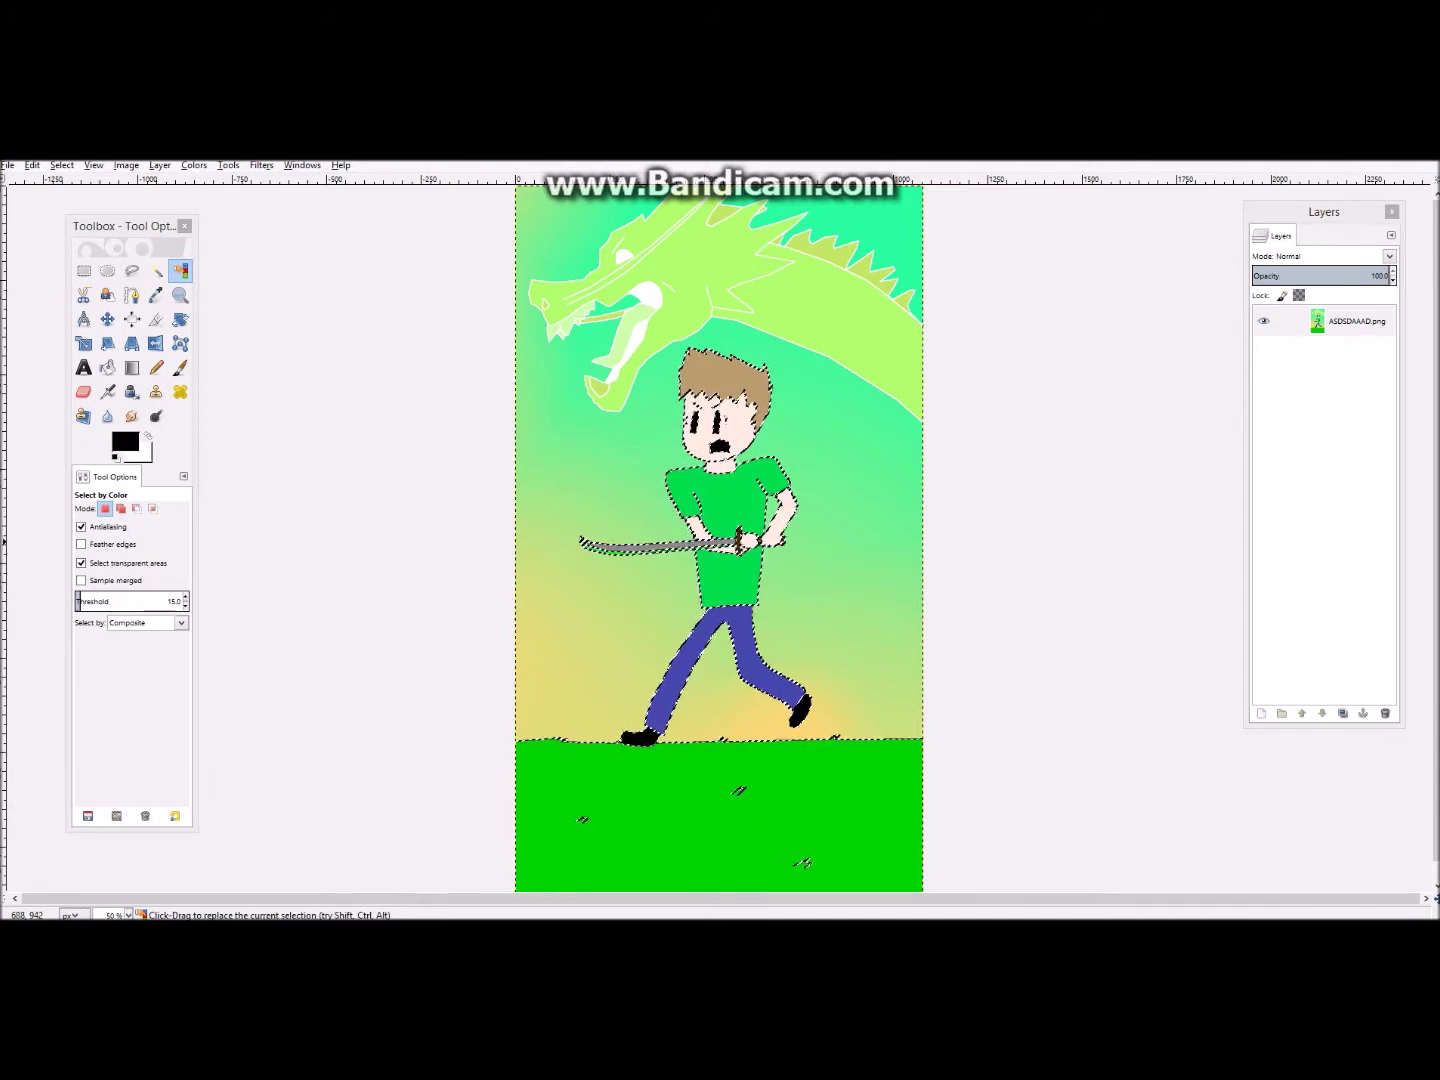
left_click(84, 271)
left_click(335, 422)
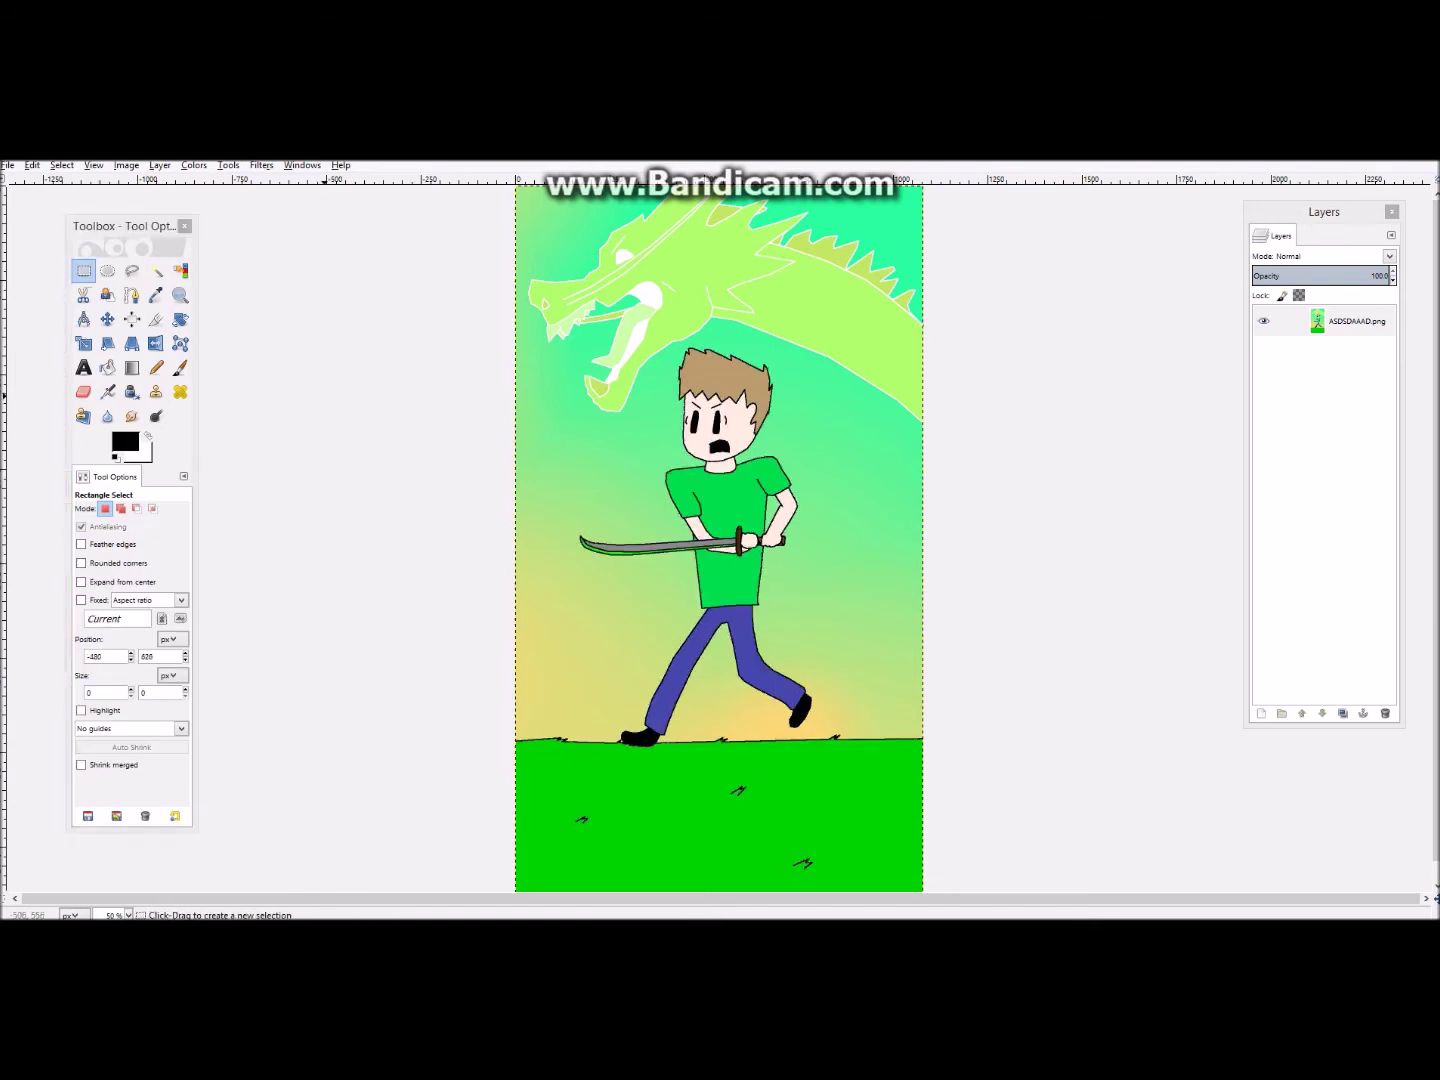
Copy a rectangular area covering the dragon's jaw and the swordsman's head, and paste it offset from the original
key("plus")
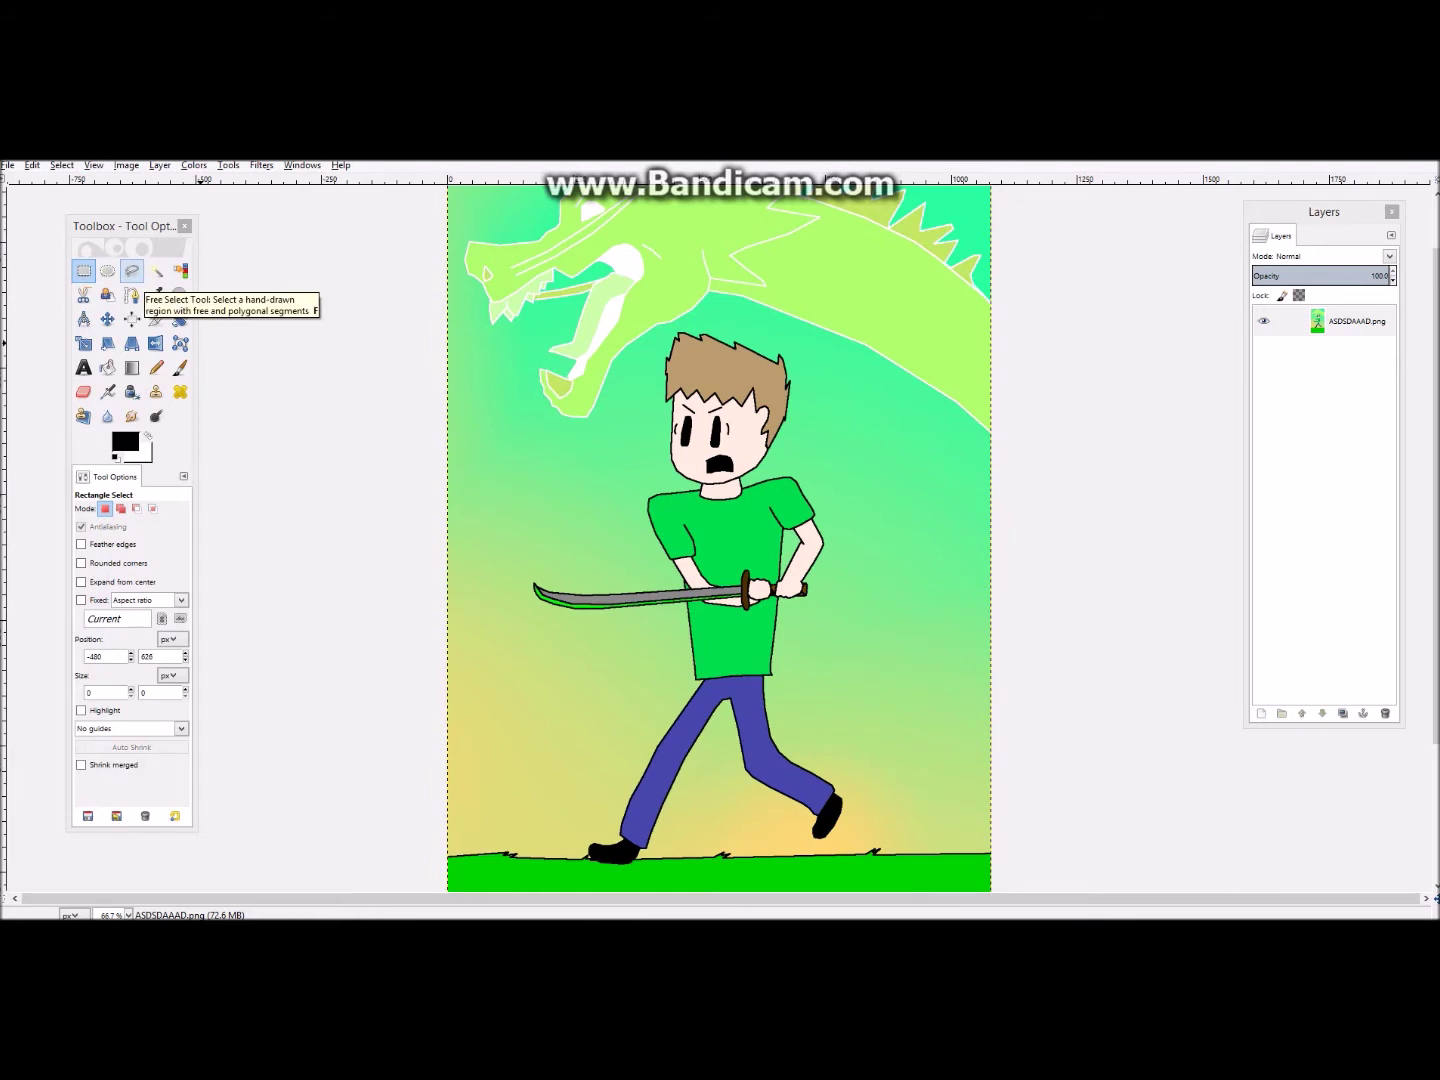
left_click_drag(486, 353, 789, 539)
key("ctrl+c")
key("ctrl+v")
left_click(842, 450)
Copy an elliptical area between the dragon's jaw and the hair, and paste it lower on the background
left_click(106, 270)
left_click_drag(561, 364, 717, 471)
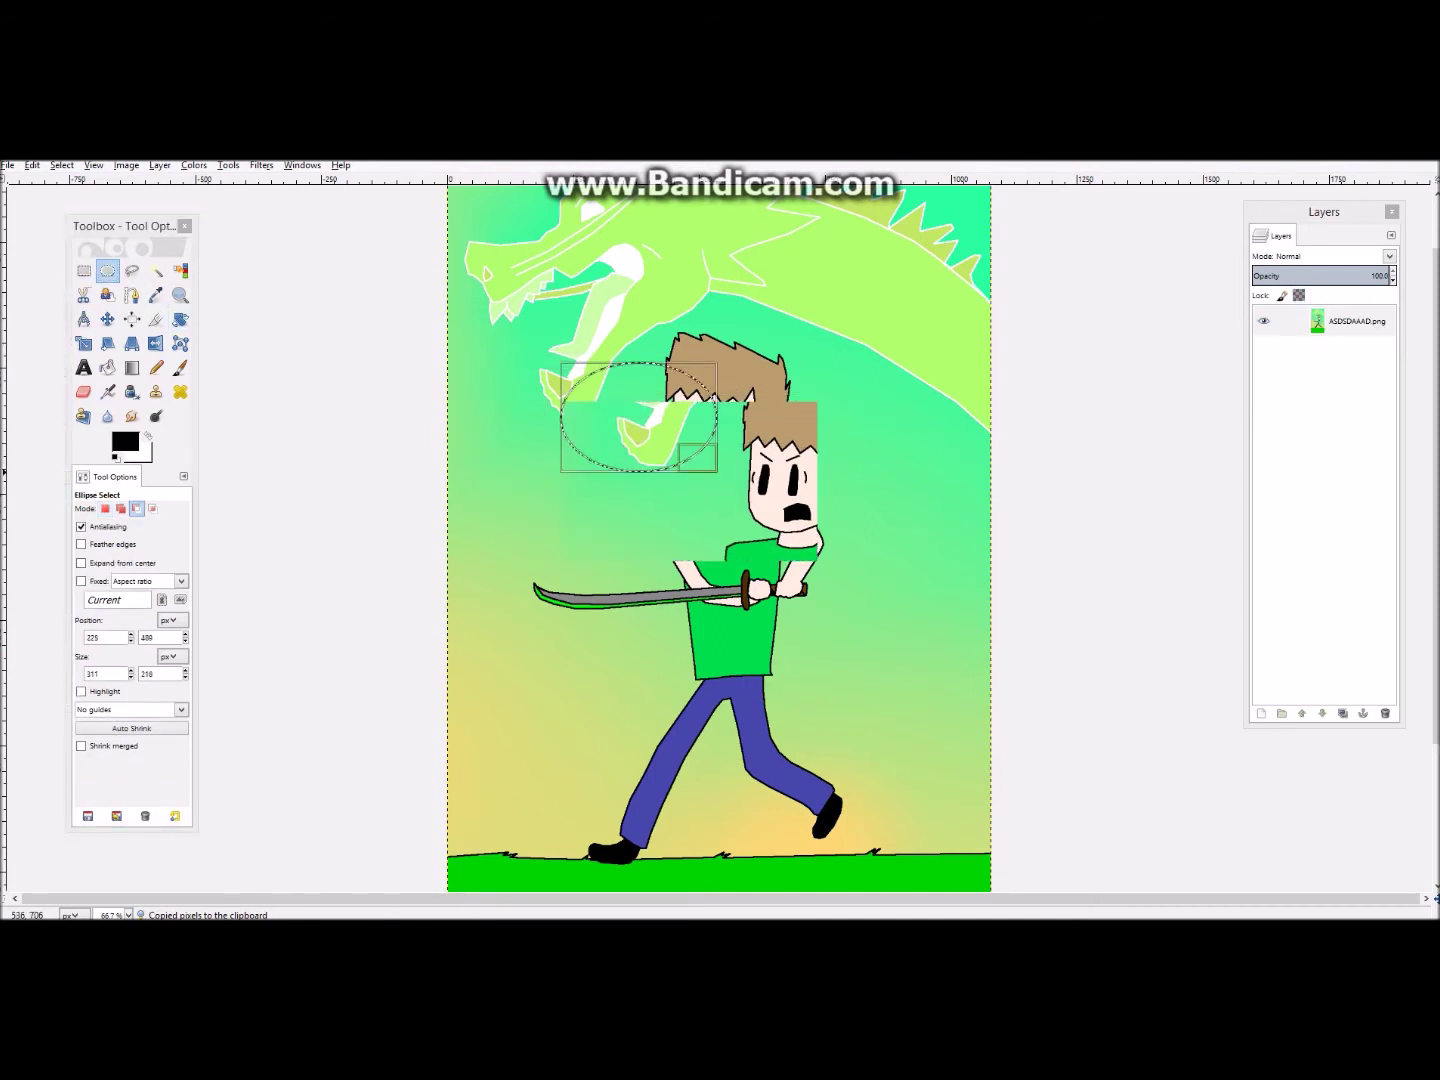
key("Delete")
key("ctrl+z")
key("ctrl+v")
left_click_drag(685, 450, 621, 509)
left_click(695, 430)
Outline a loose loop around the dragon's head and the swordsman's face with Free Select, and paste a shifted copy of it
left_click(109, 272)
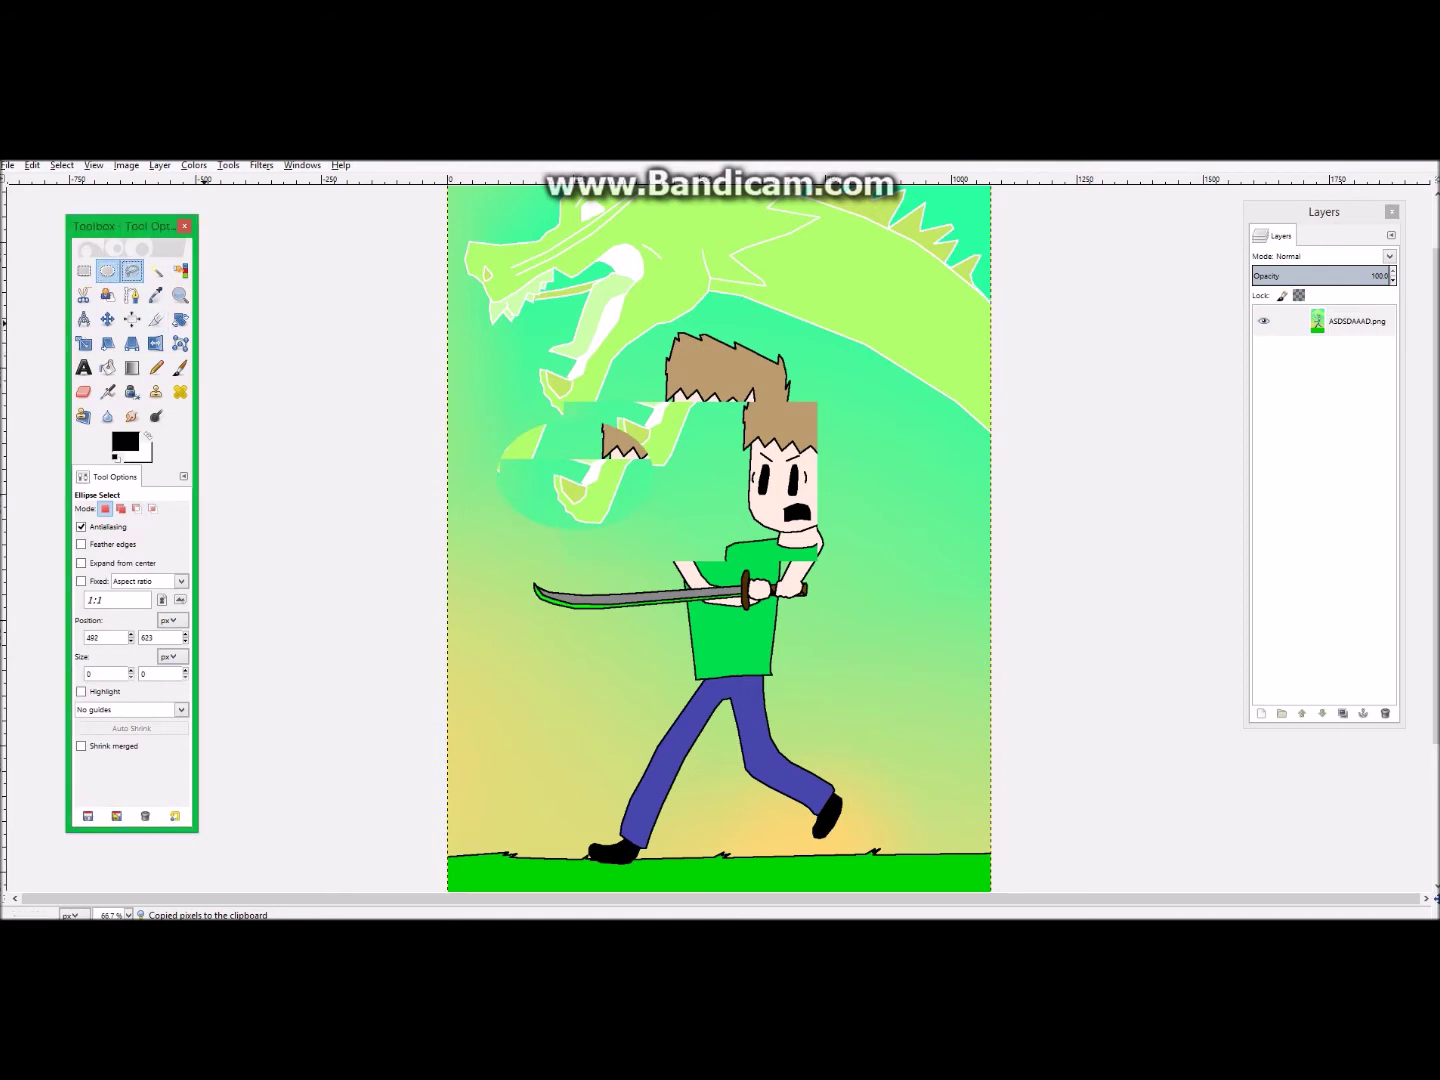
left_click(131, 270)
mouse_move(605, 357)
left_mouse_down()
mouse_move(491, 346)
mouse_move(626, 231)
mouse_move(603, 358)
left_mouse_up()
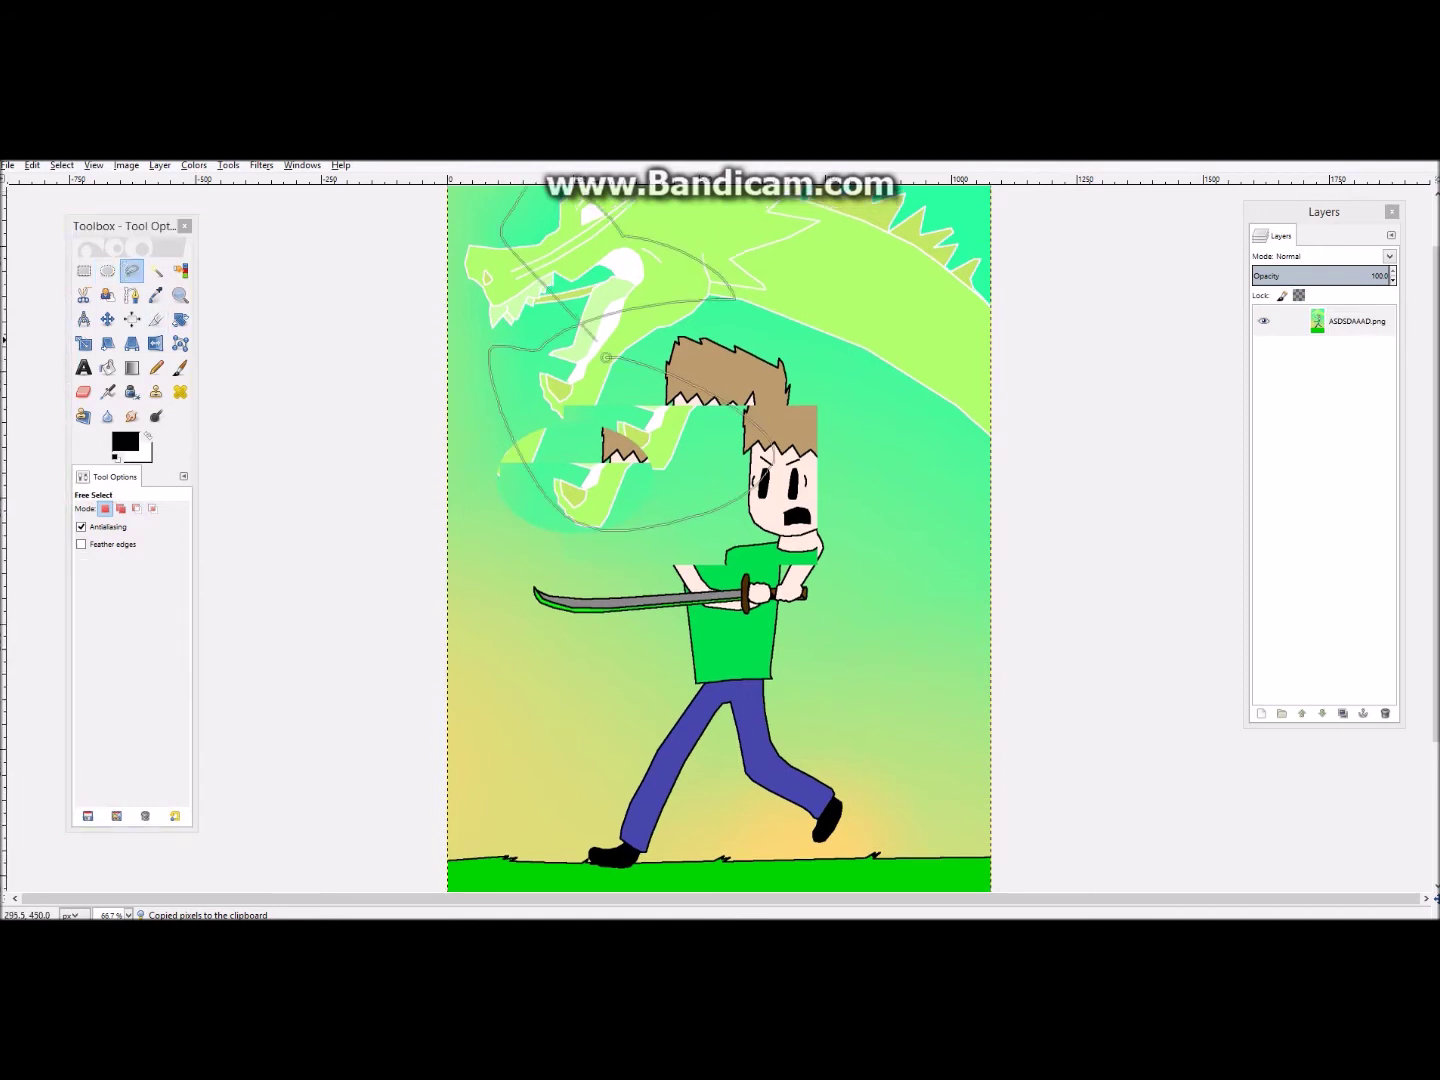
left_click(606, 356)
key("ctrl+c")
key("ctrl+v")
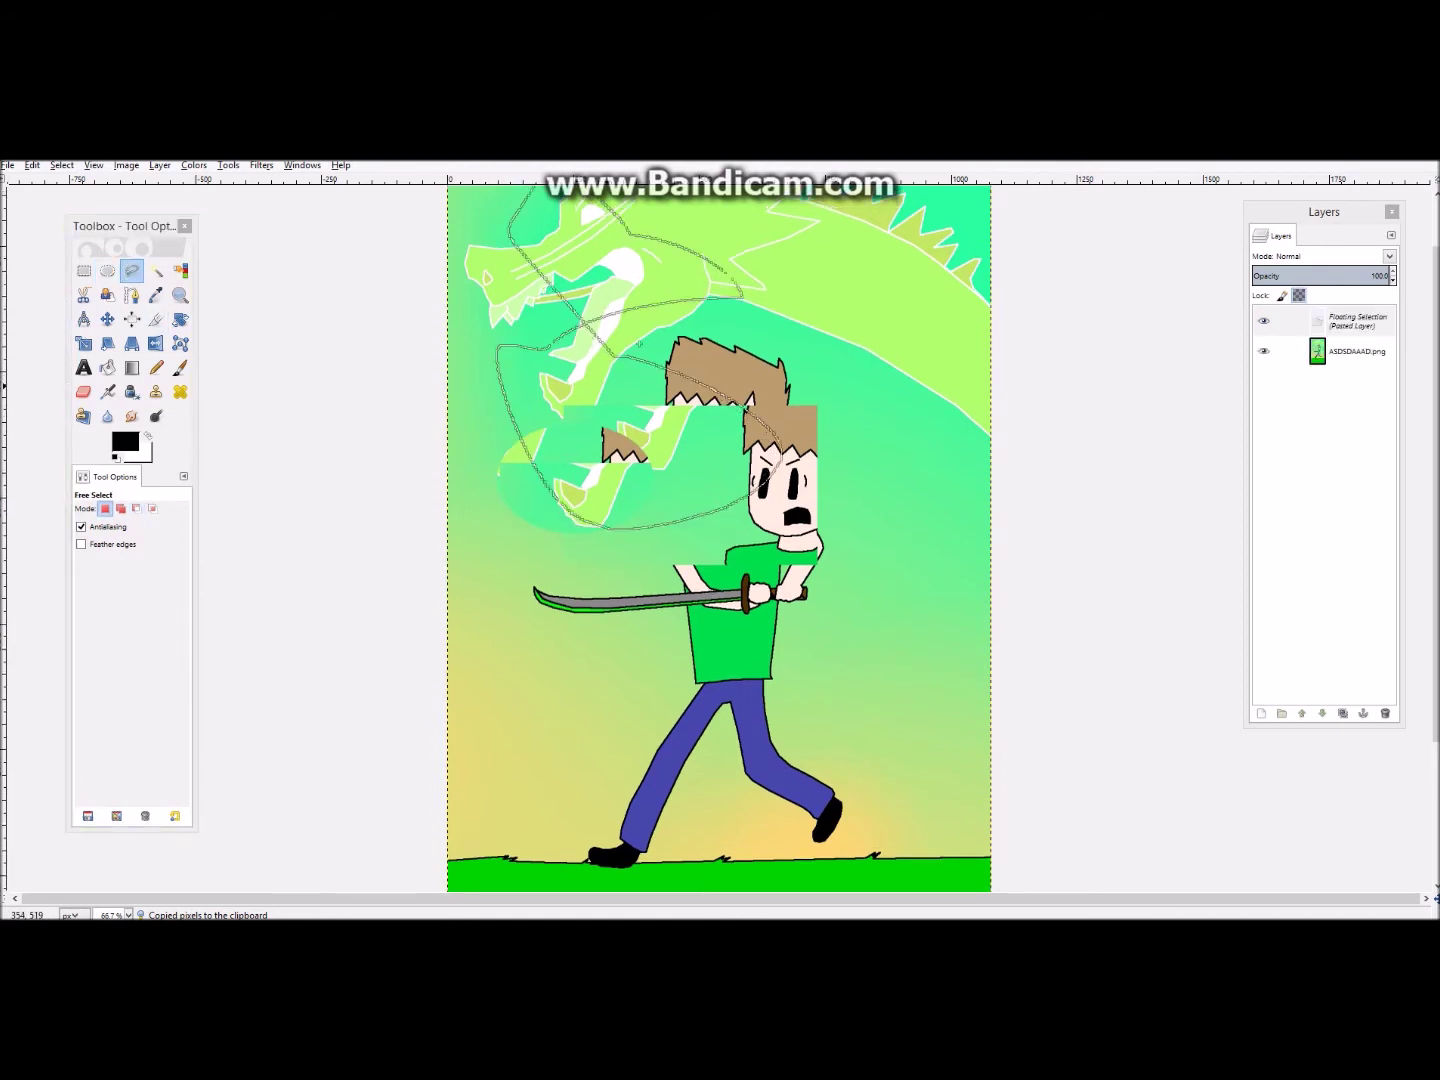
left_click_drag(654, 406, 692, 393)
left_click(806, 423)
Fuzzy-select the brown hair, paste a copy of it over the dragon's neck, and anchor it
left_click(156, 271)
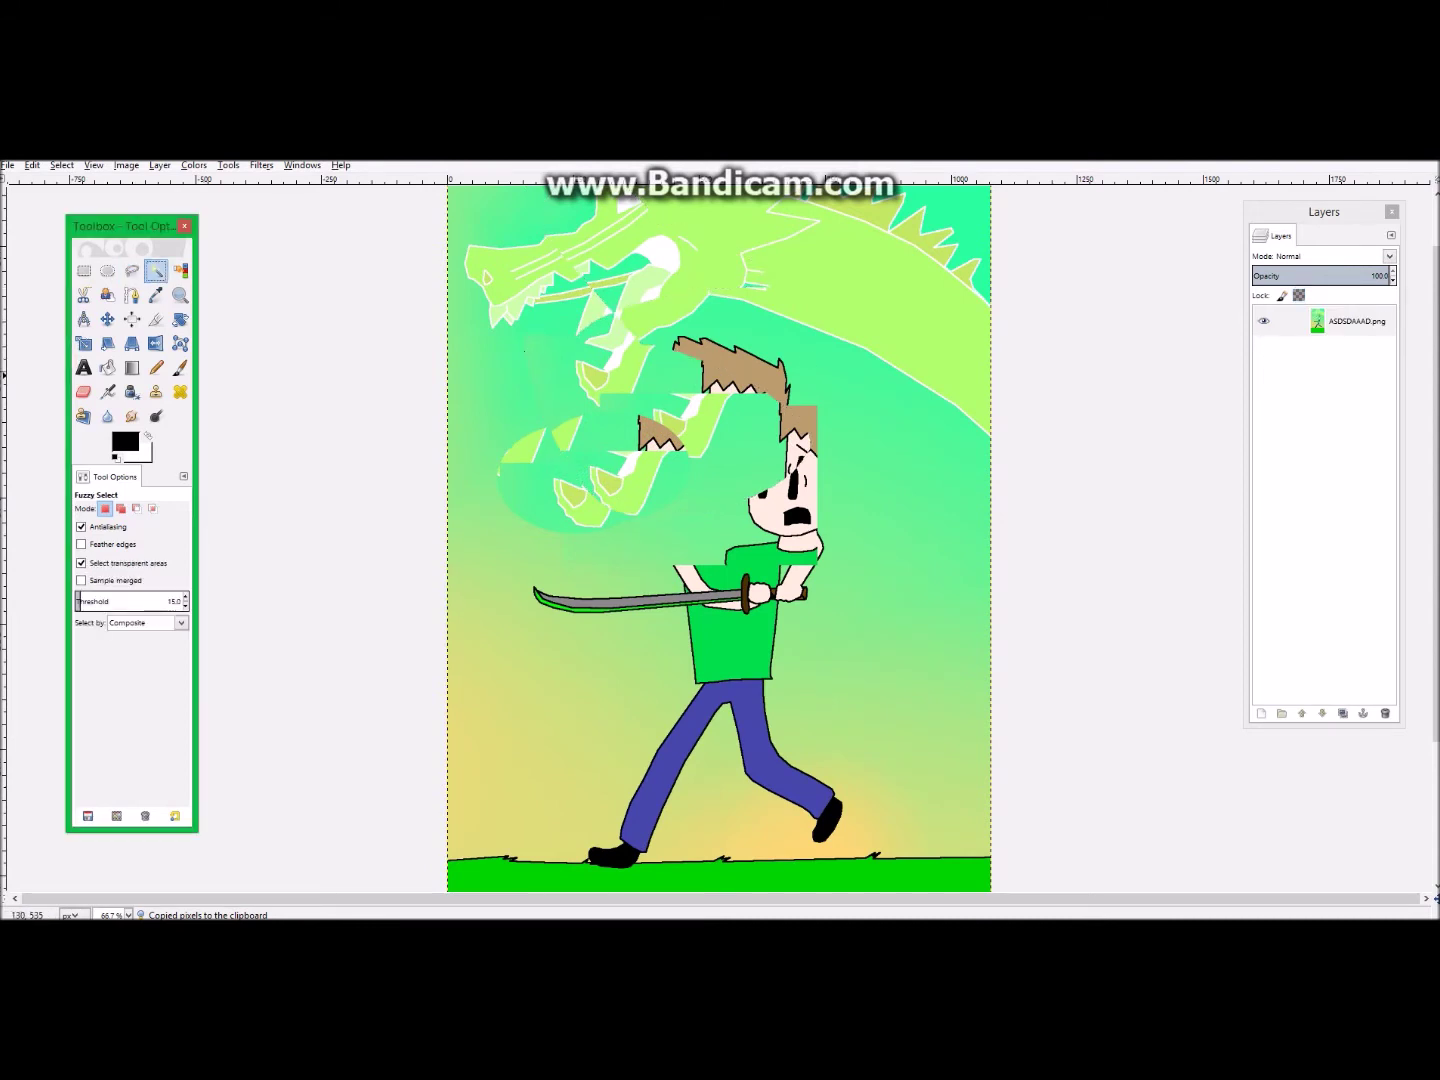
left_click(796, 422)
key("ctrl+v")
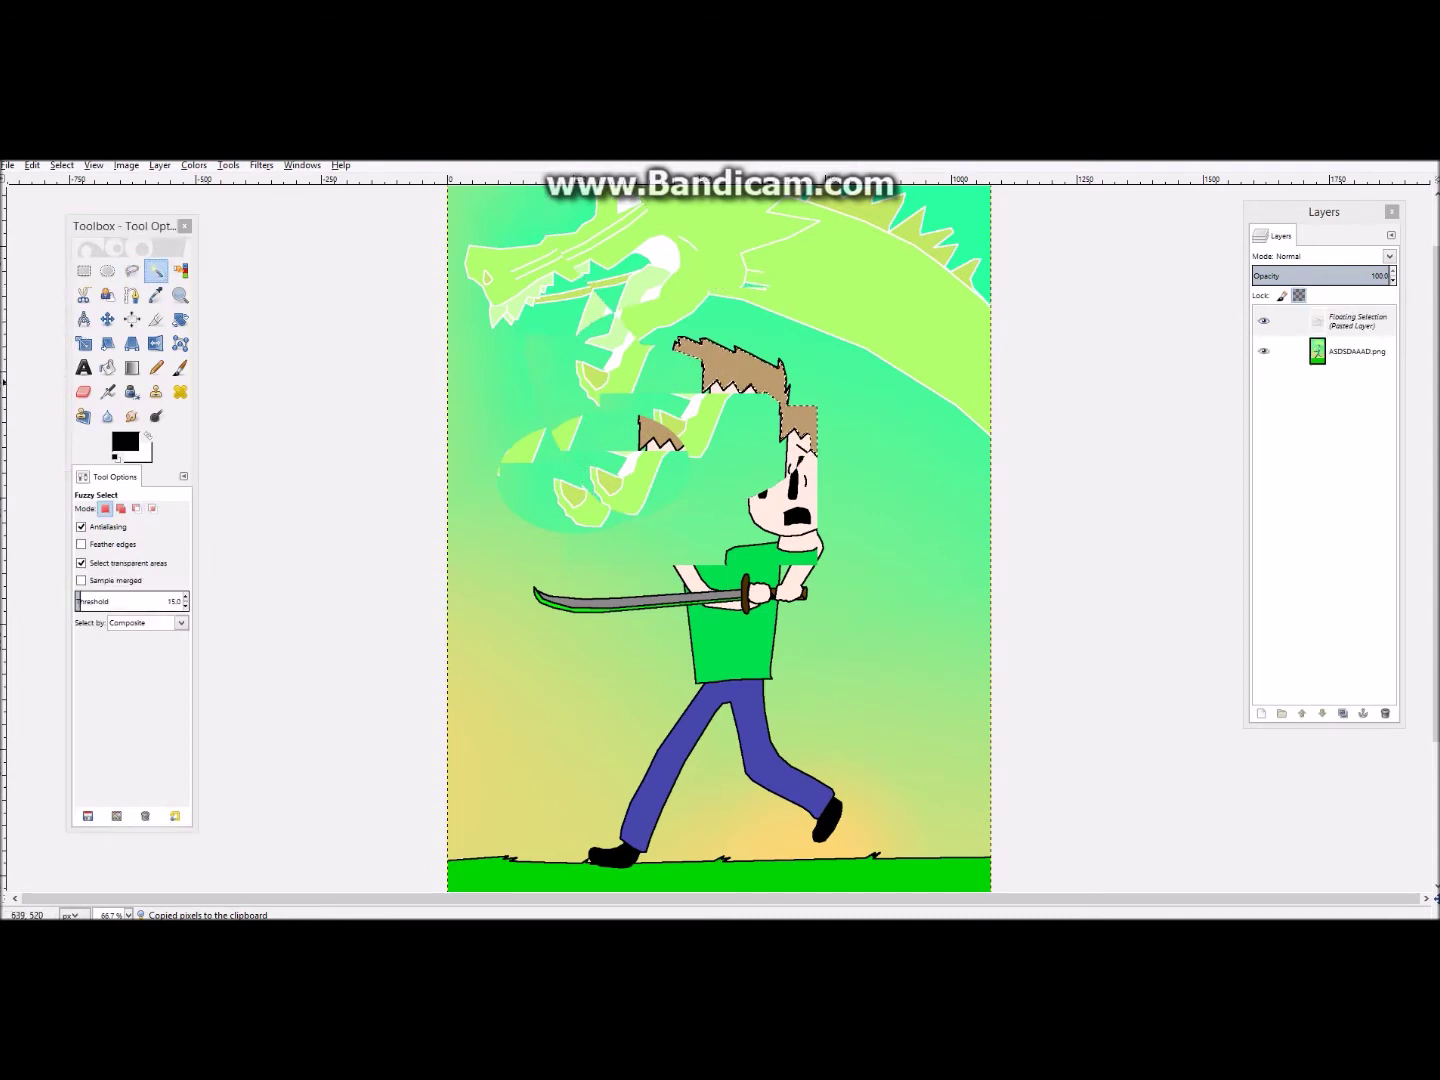
left_click_drag(790, 437, 857, 410)
left_click(943, 464)
Select the dragon's spike colour with Select by Color, and paste a copy of those areas slightly lower
left_click(180, 270)
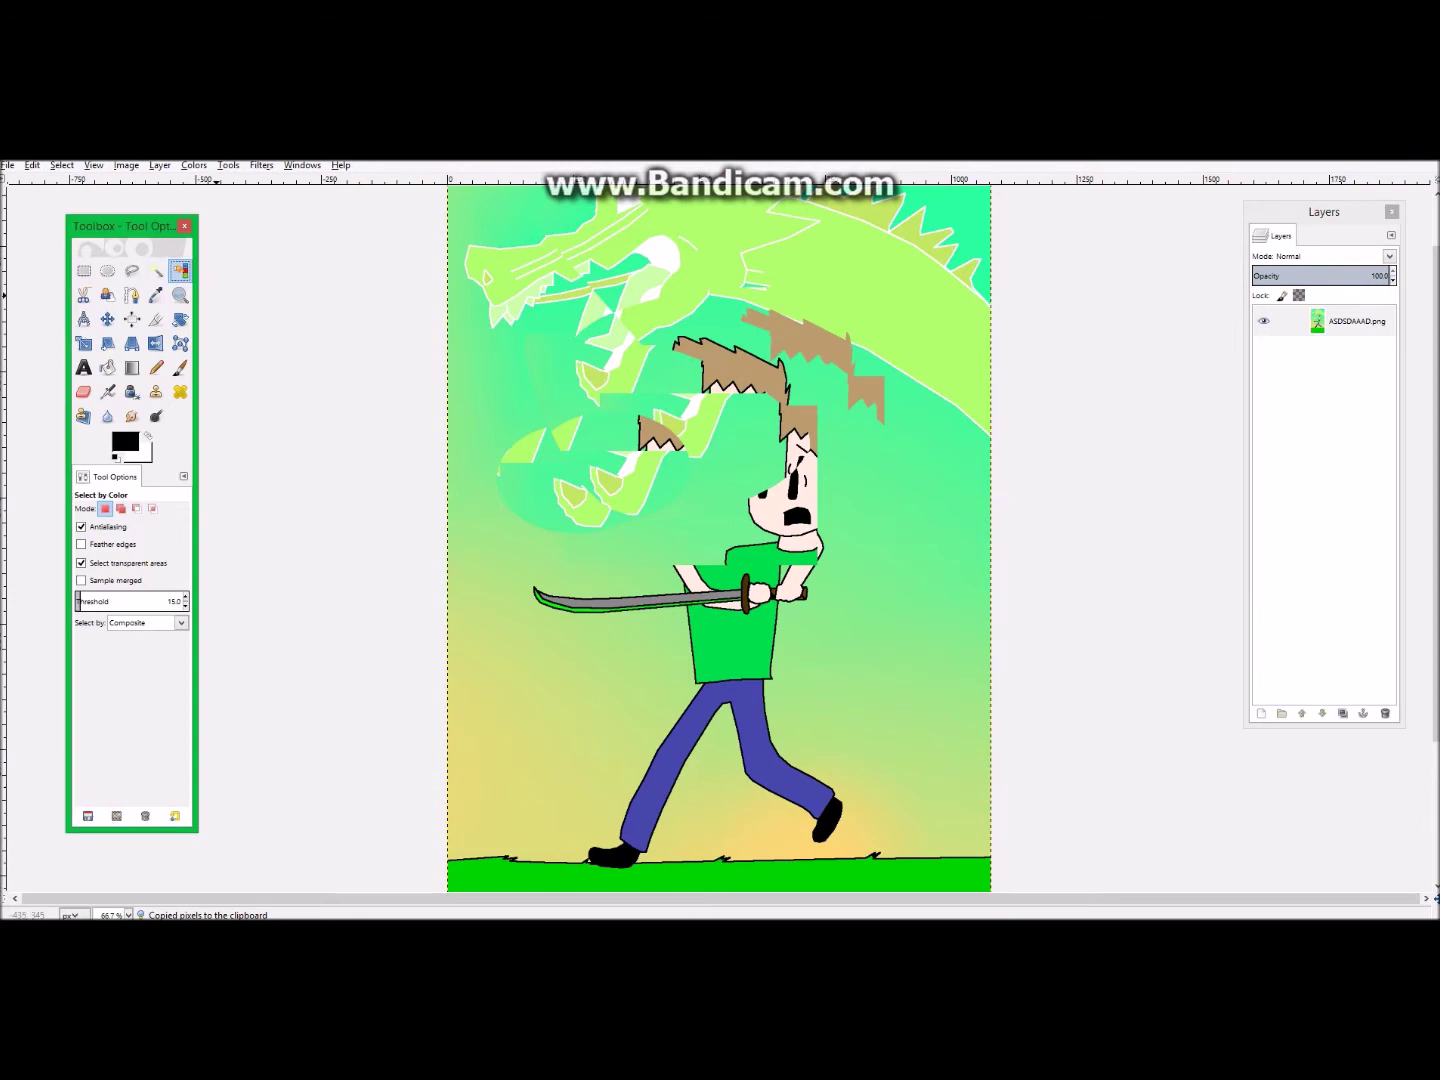
left_click(886, 284)
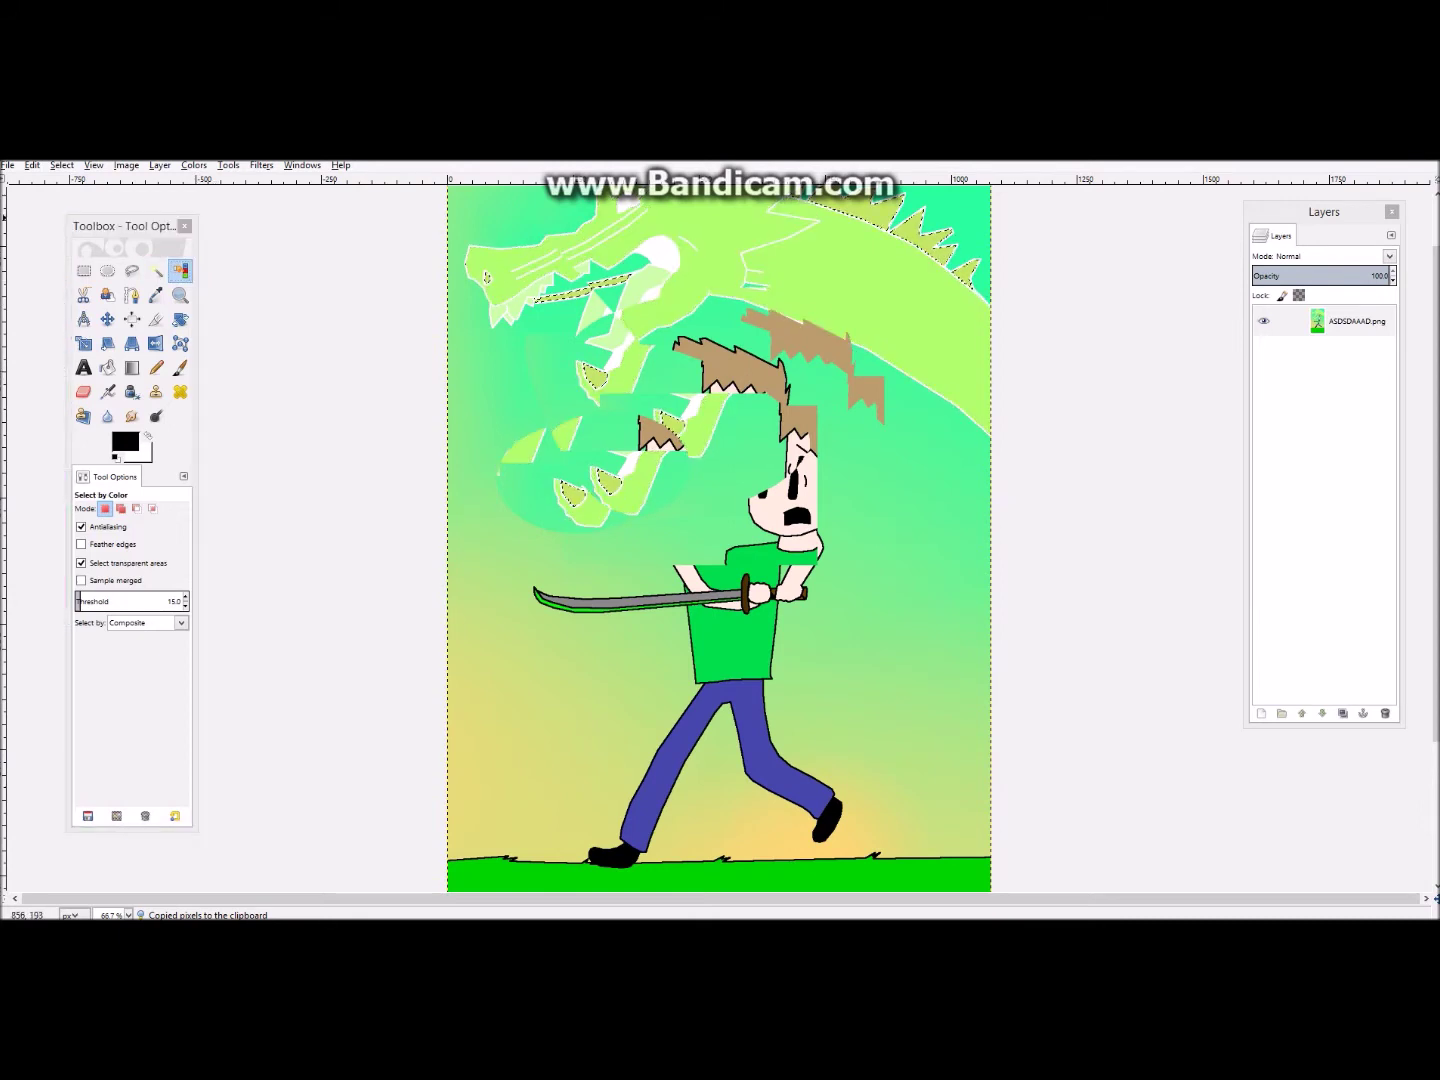
key("ctrl+v")
left_click_drag(878, 299, 863, 357)
key("ctrl+h")
scroll(719, 499, "down", 2)
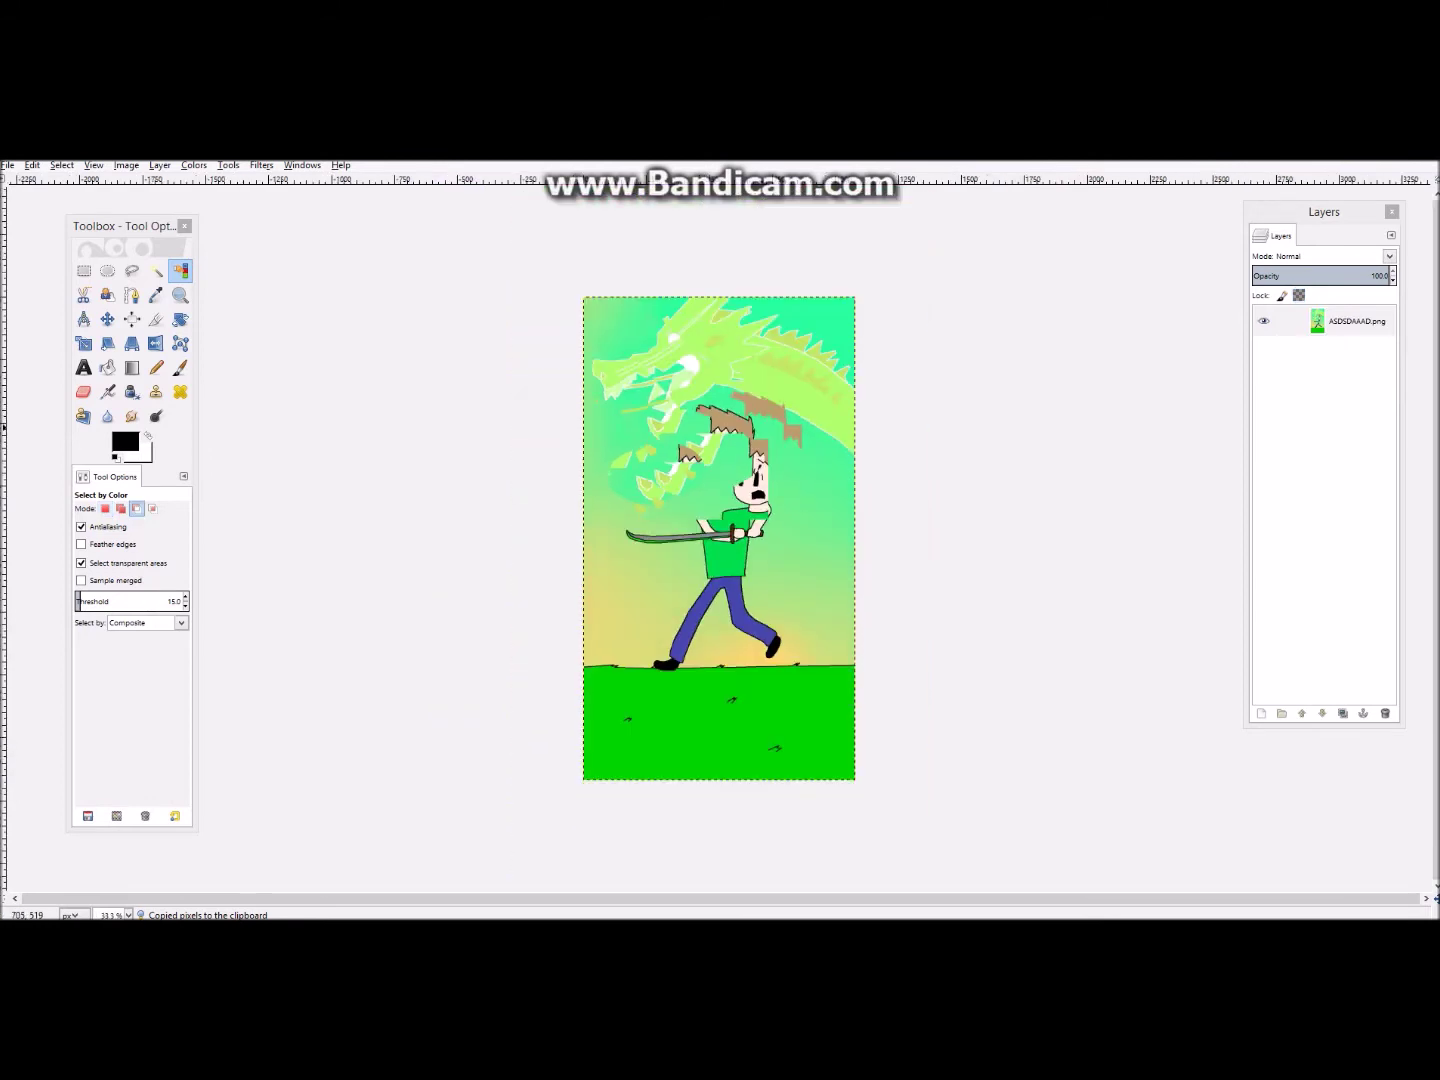
Undo all the pasted copies back to the original drawing, and anchor the remaining floating selection
key("ctrl+v")
key("ctrl+h")
key("ctrl+v")
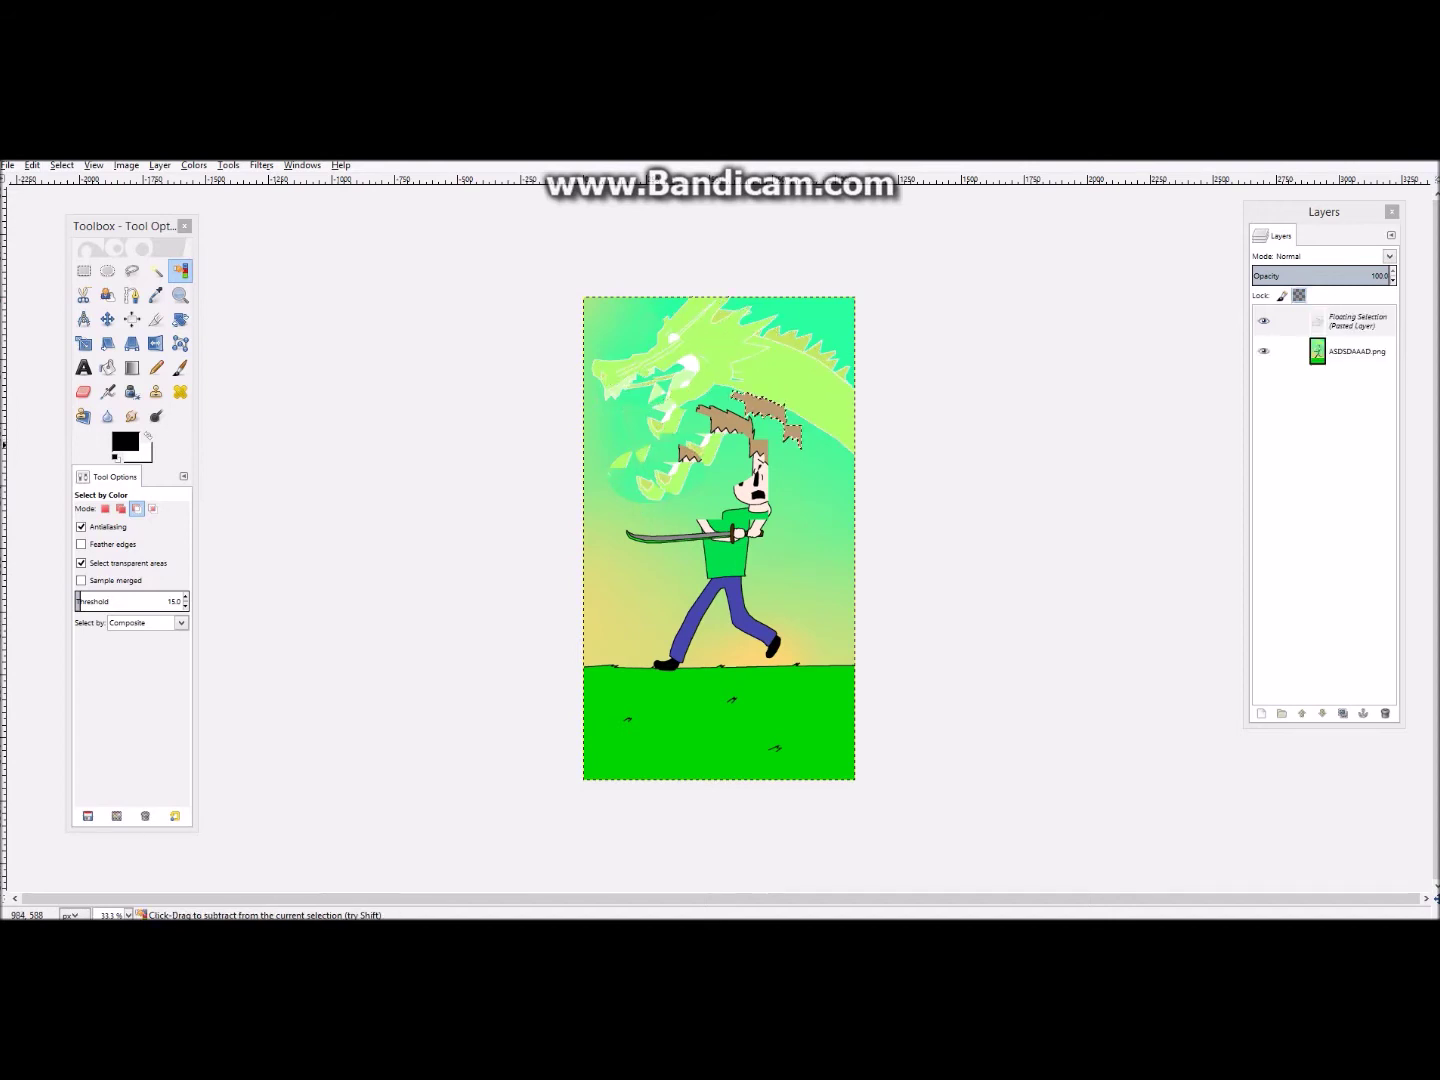
key("ctrl+z")
key("ctrl+z")
key("ctrl+z")
key("ctrl+z")
key("ctrl+z")
key("ctrl+z")
key("ctrl+z")
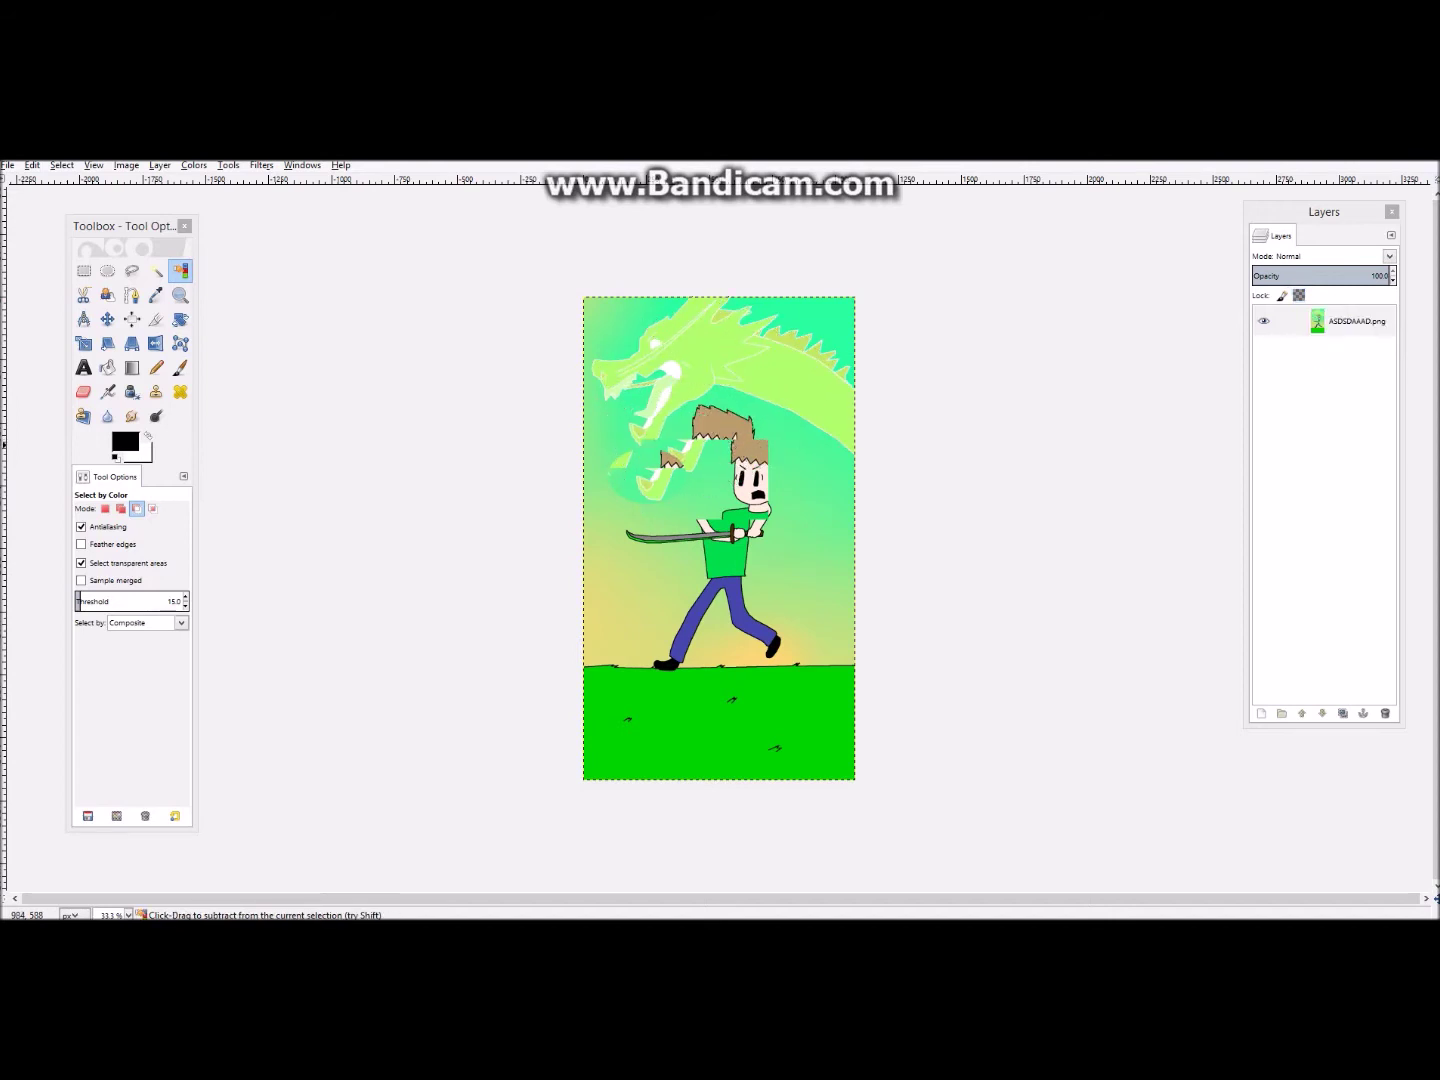
key("ctrl+z")
key("ctrl+z")
key("ctrl+z")
key("ctrl+z")
key("ctrl+z")
key("ctrl+z")
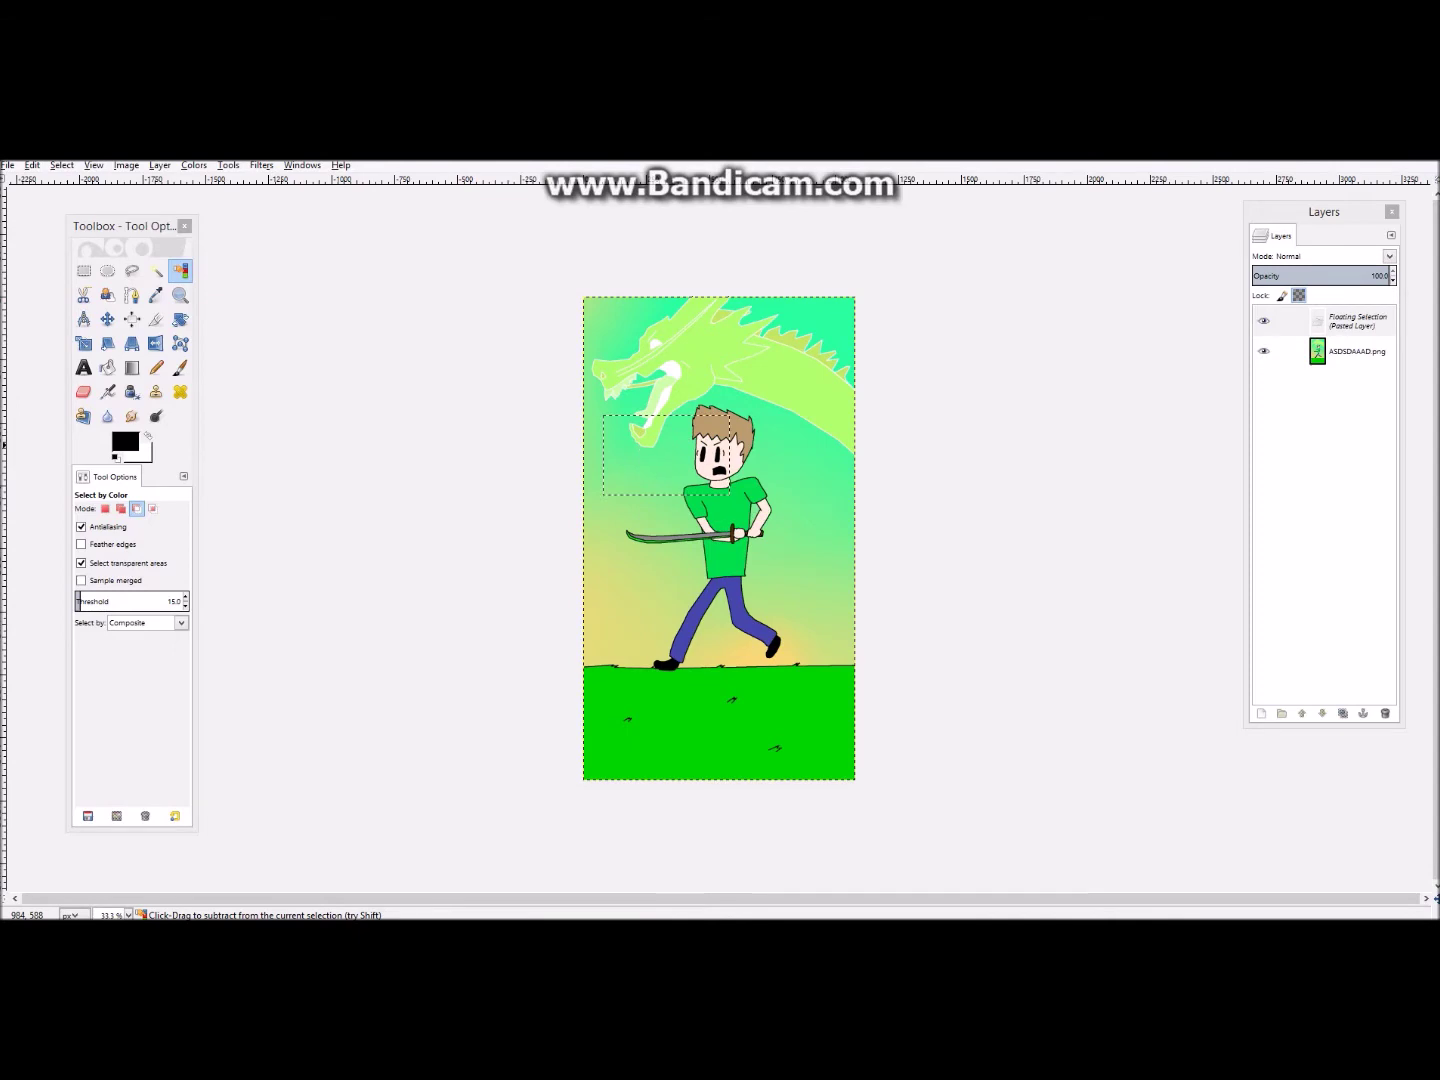
left_click(84, 271)
left_click(343, 335)
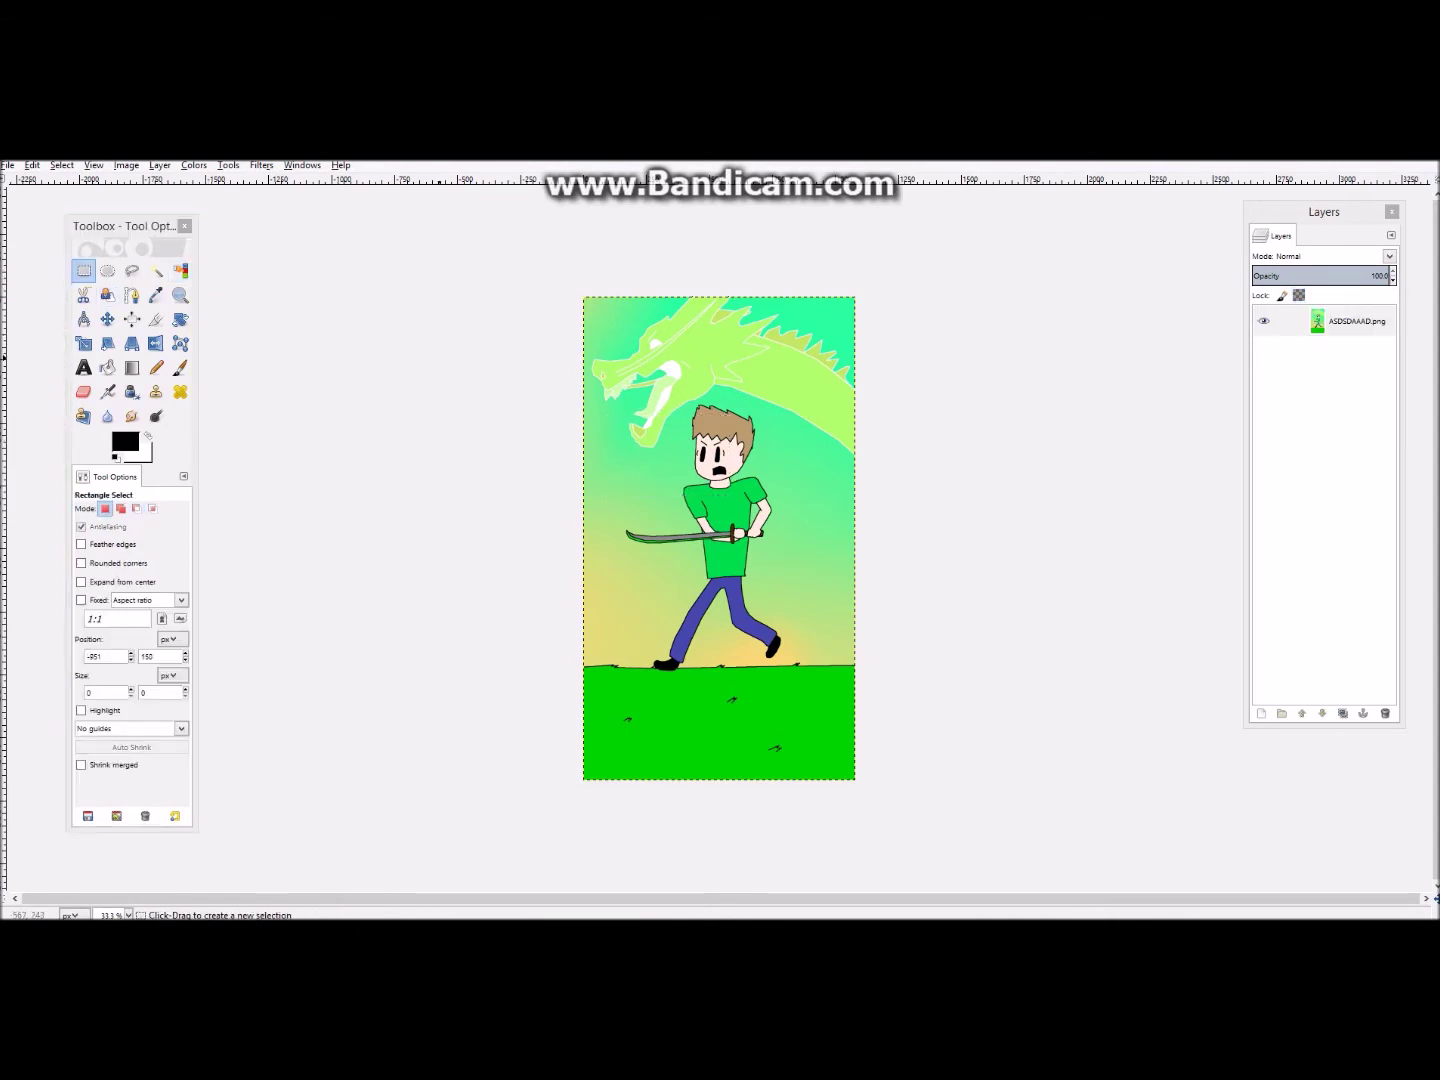
Create a new 1080 × 1920 px layer with transparency above the drawing
scroll(719, 498, "up", 2)
scroll(758, 493, "up", 1)
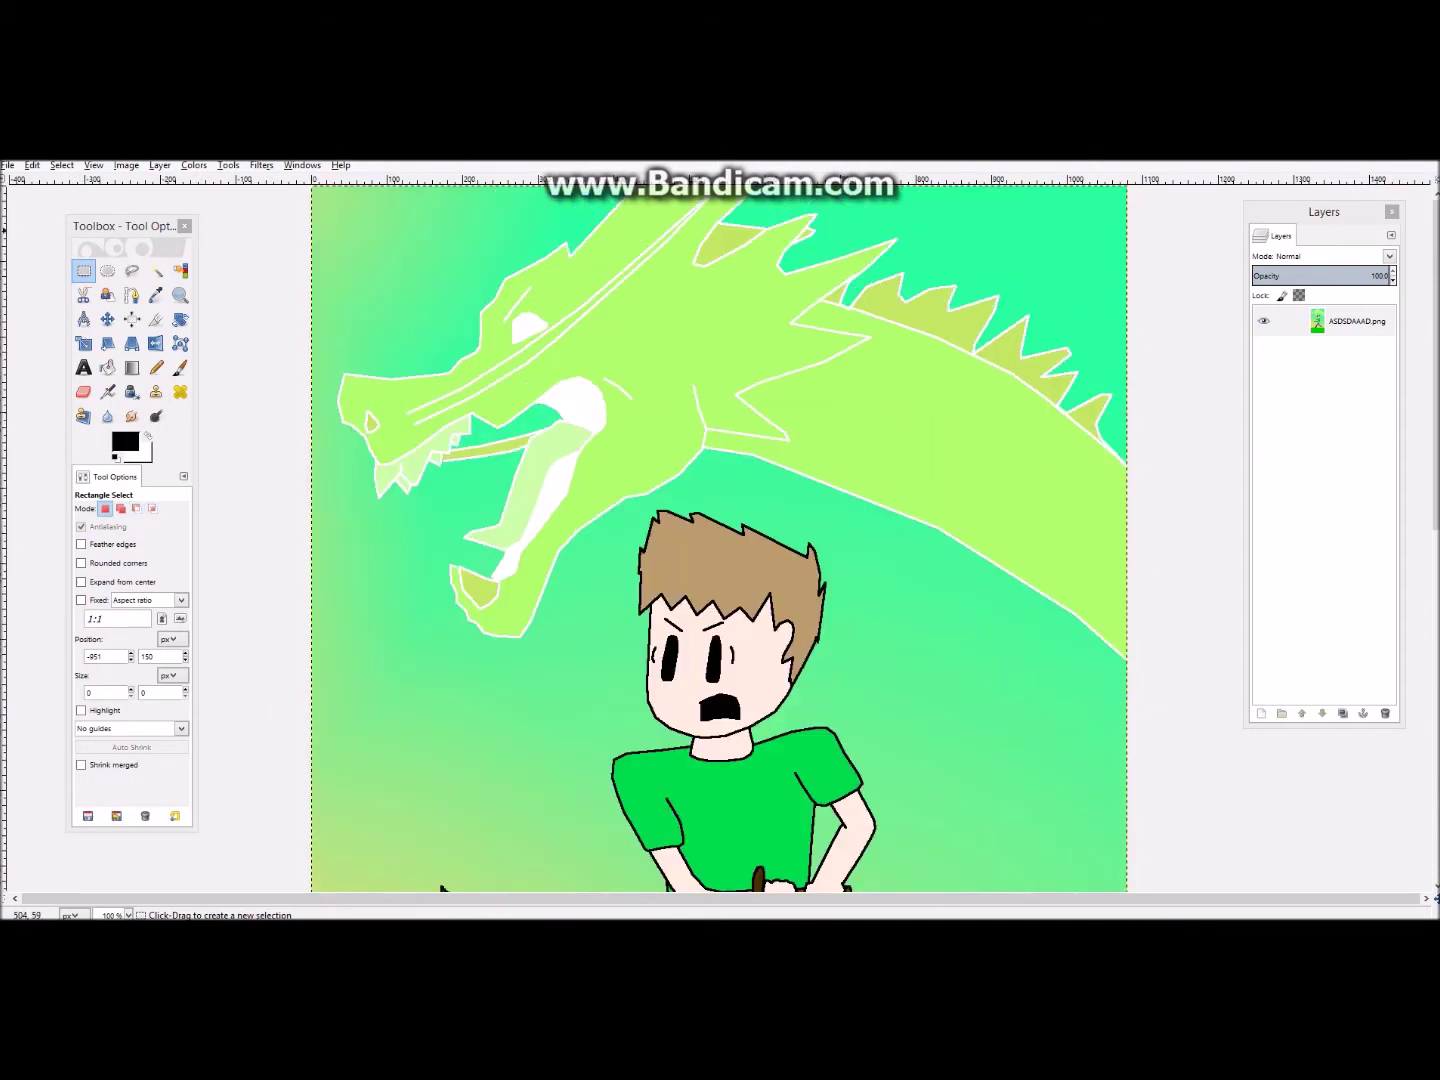
key("ctrl+shift+n")
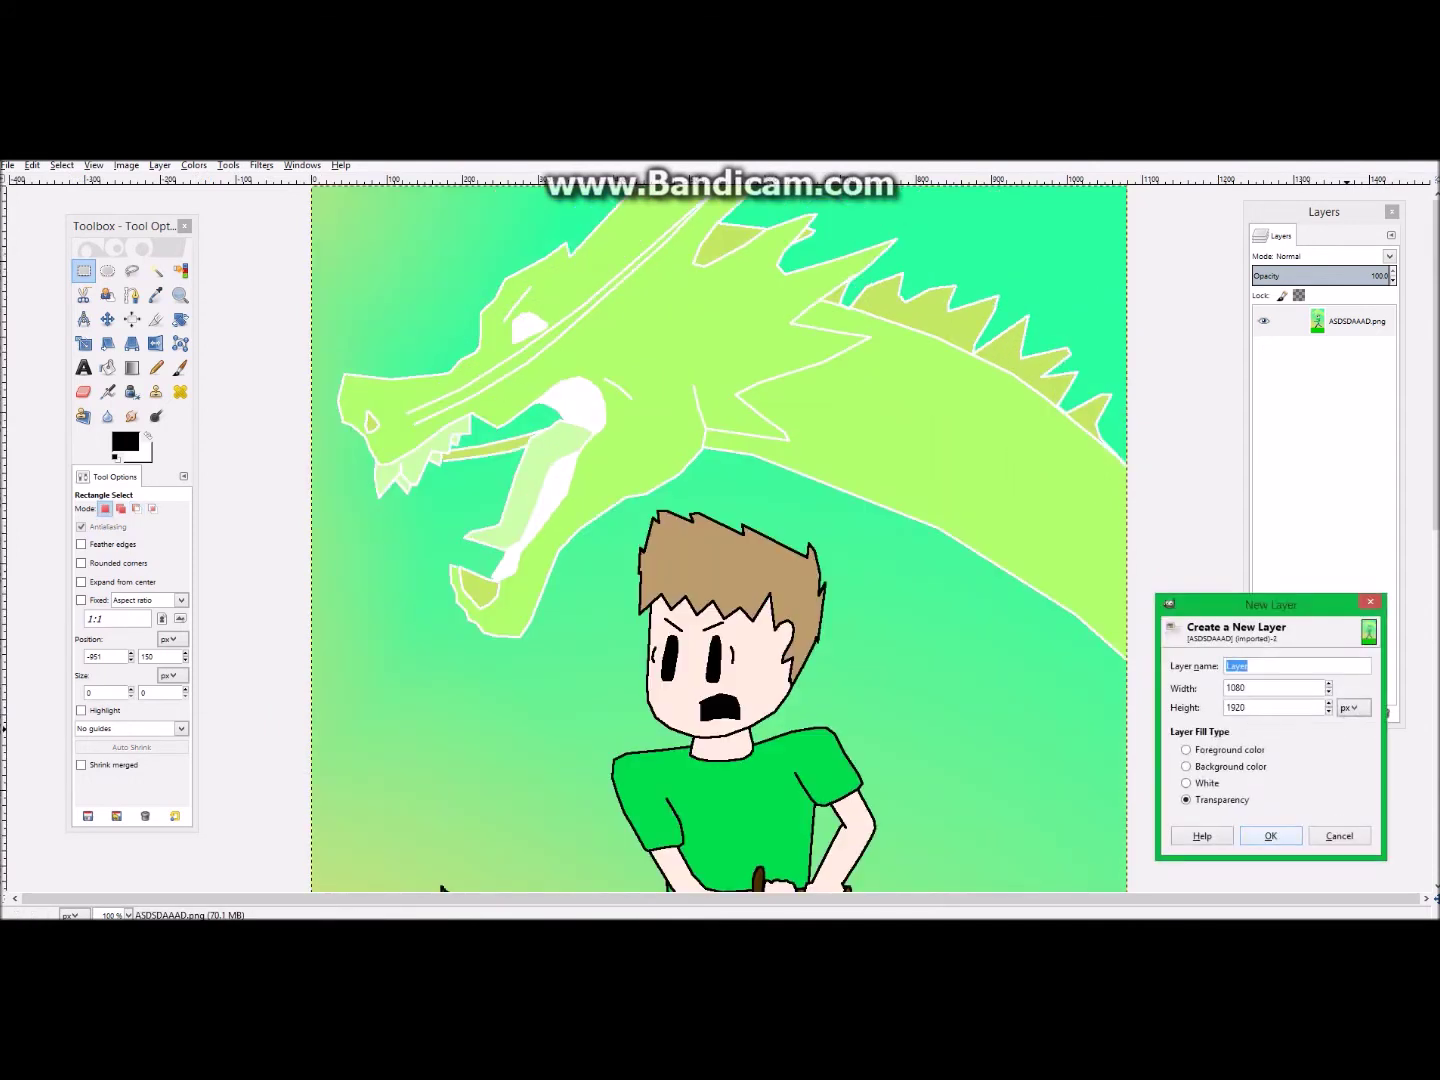
key("Return")
Try to copy and paste a rectangular area of the dragon's neck while the new empty layer is active
left_click_drag(623, 381, 960, 536)
key("ctrl+c")
key("ctrl+v")
key("ctrl+h")
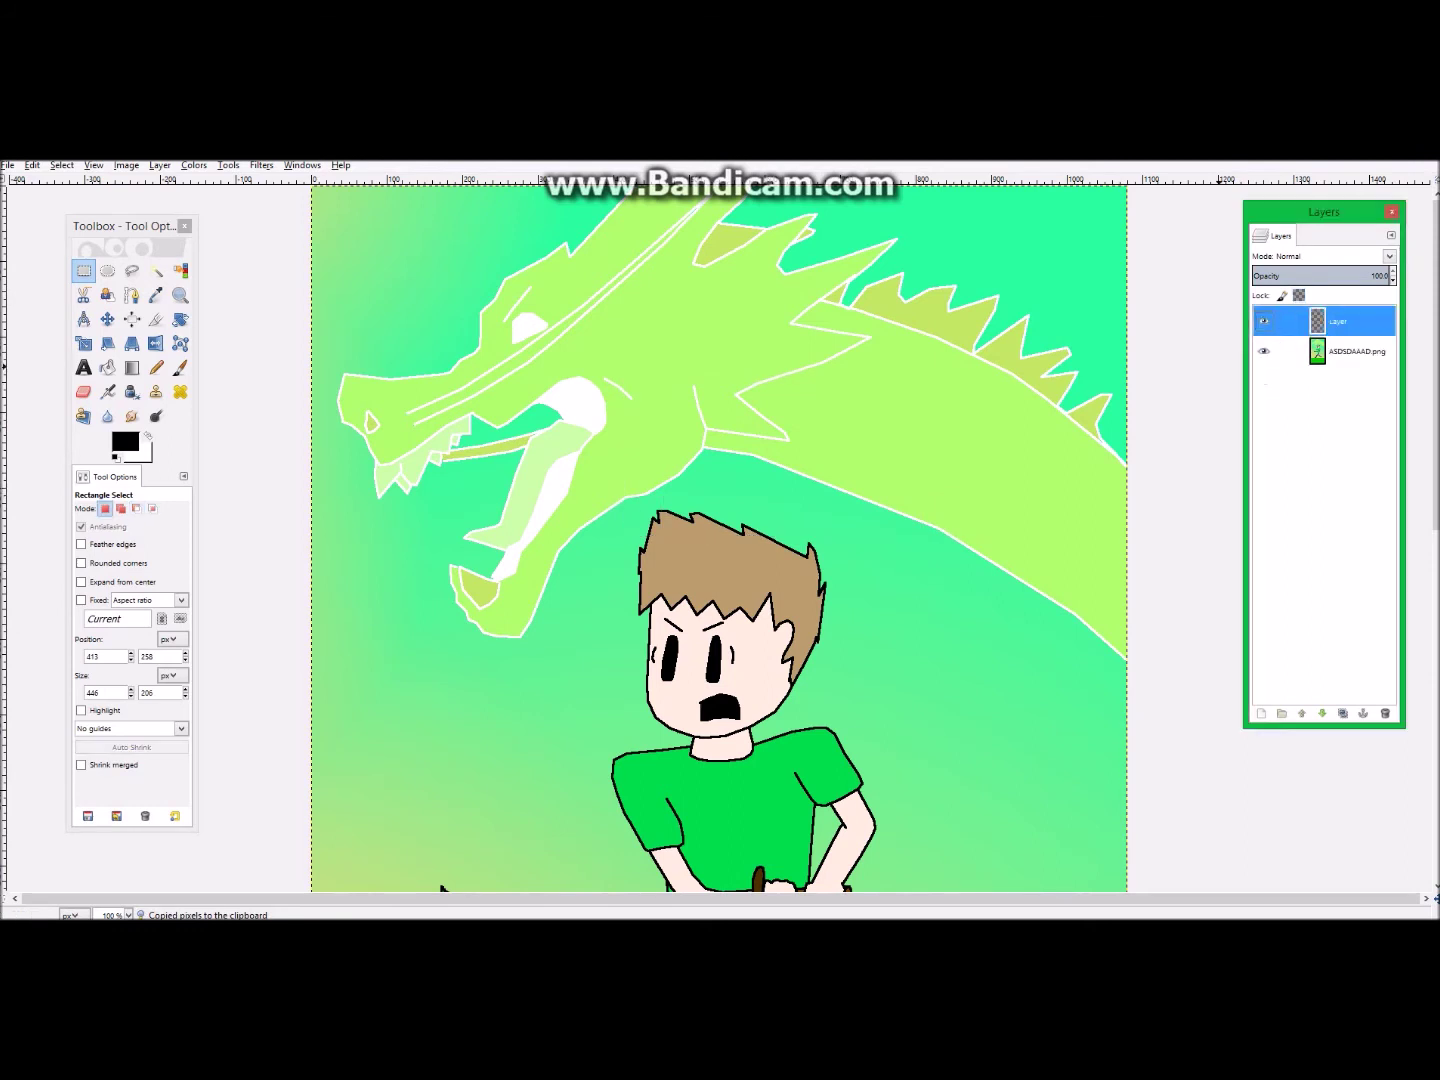
left_click(1099, 409)
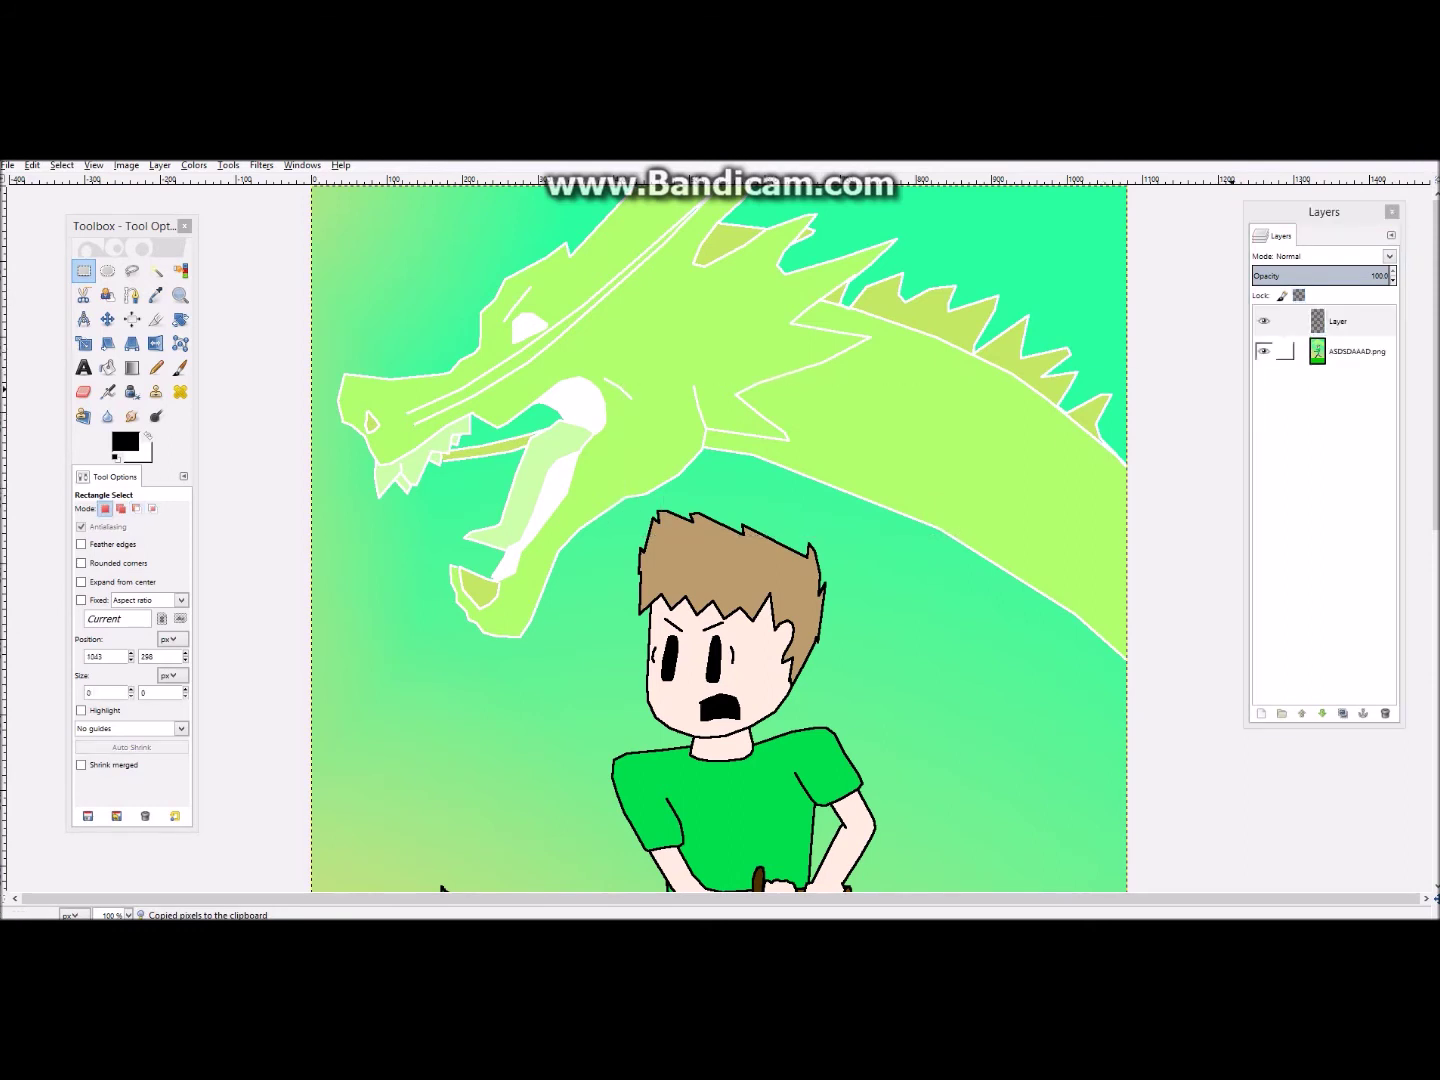
Fuzzy-select the dragon's light green body on the ASDSDAAAD.png layer and copy it
left_click(1350, 351)
left_click(157, 271)
left_click(751, 316)
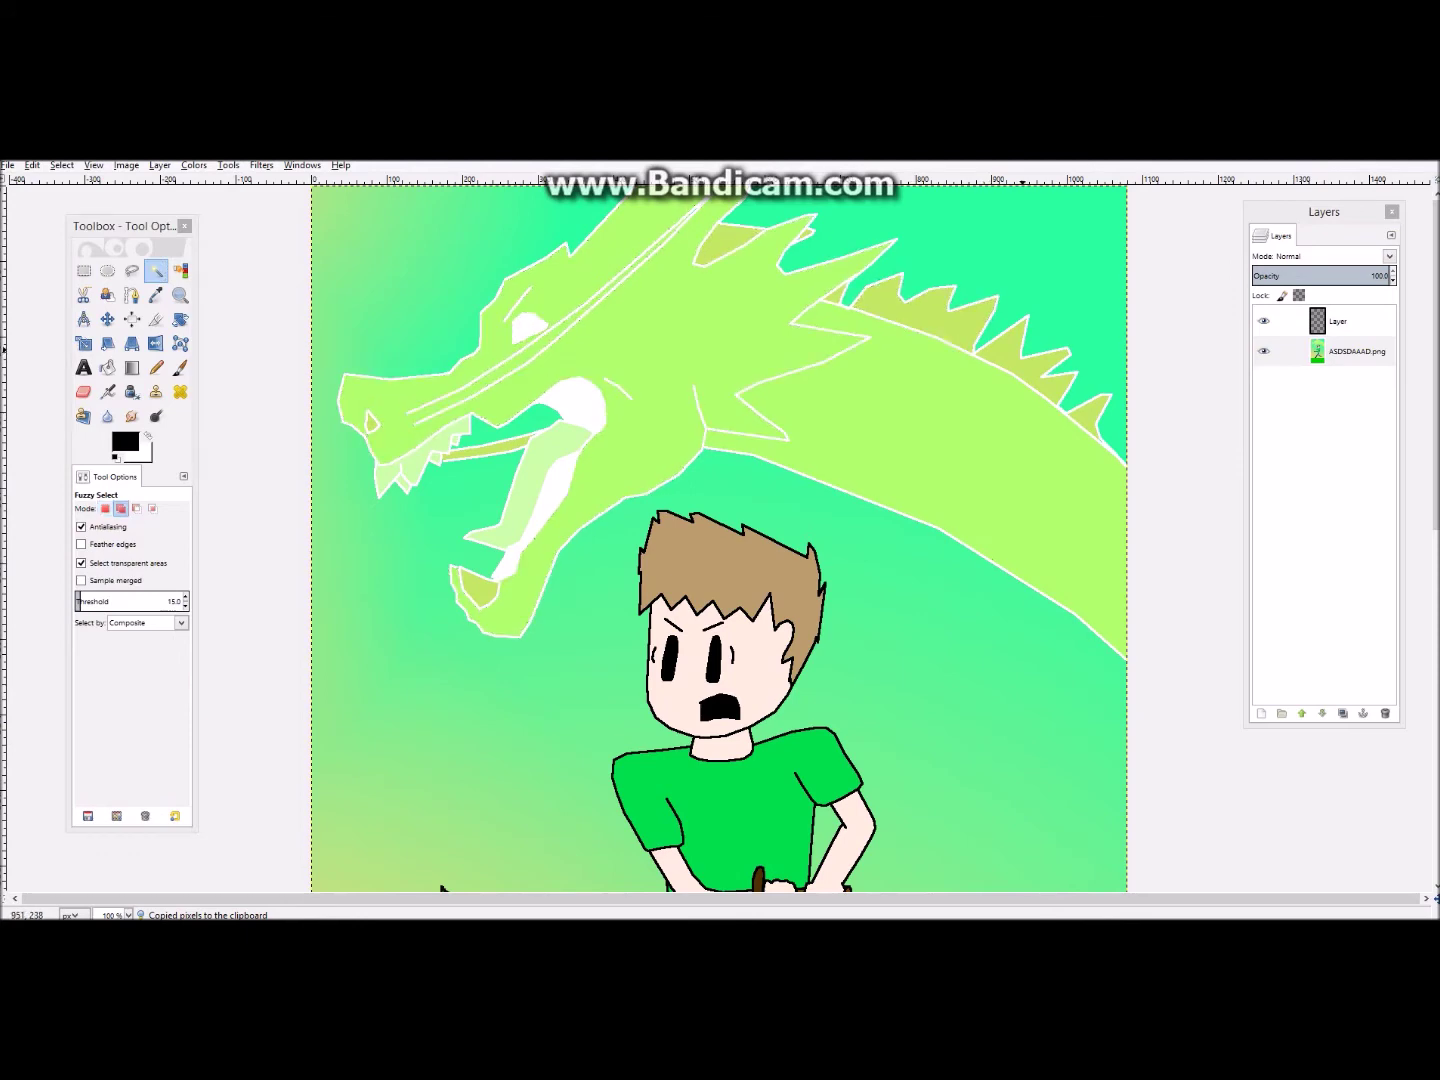
left_click(1101, 423, "shift")
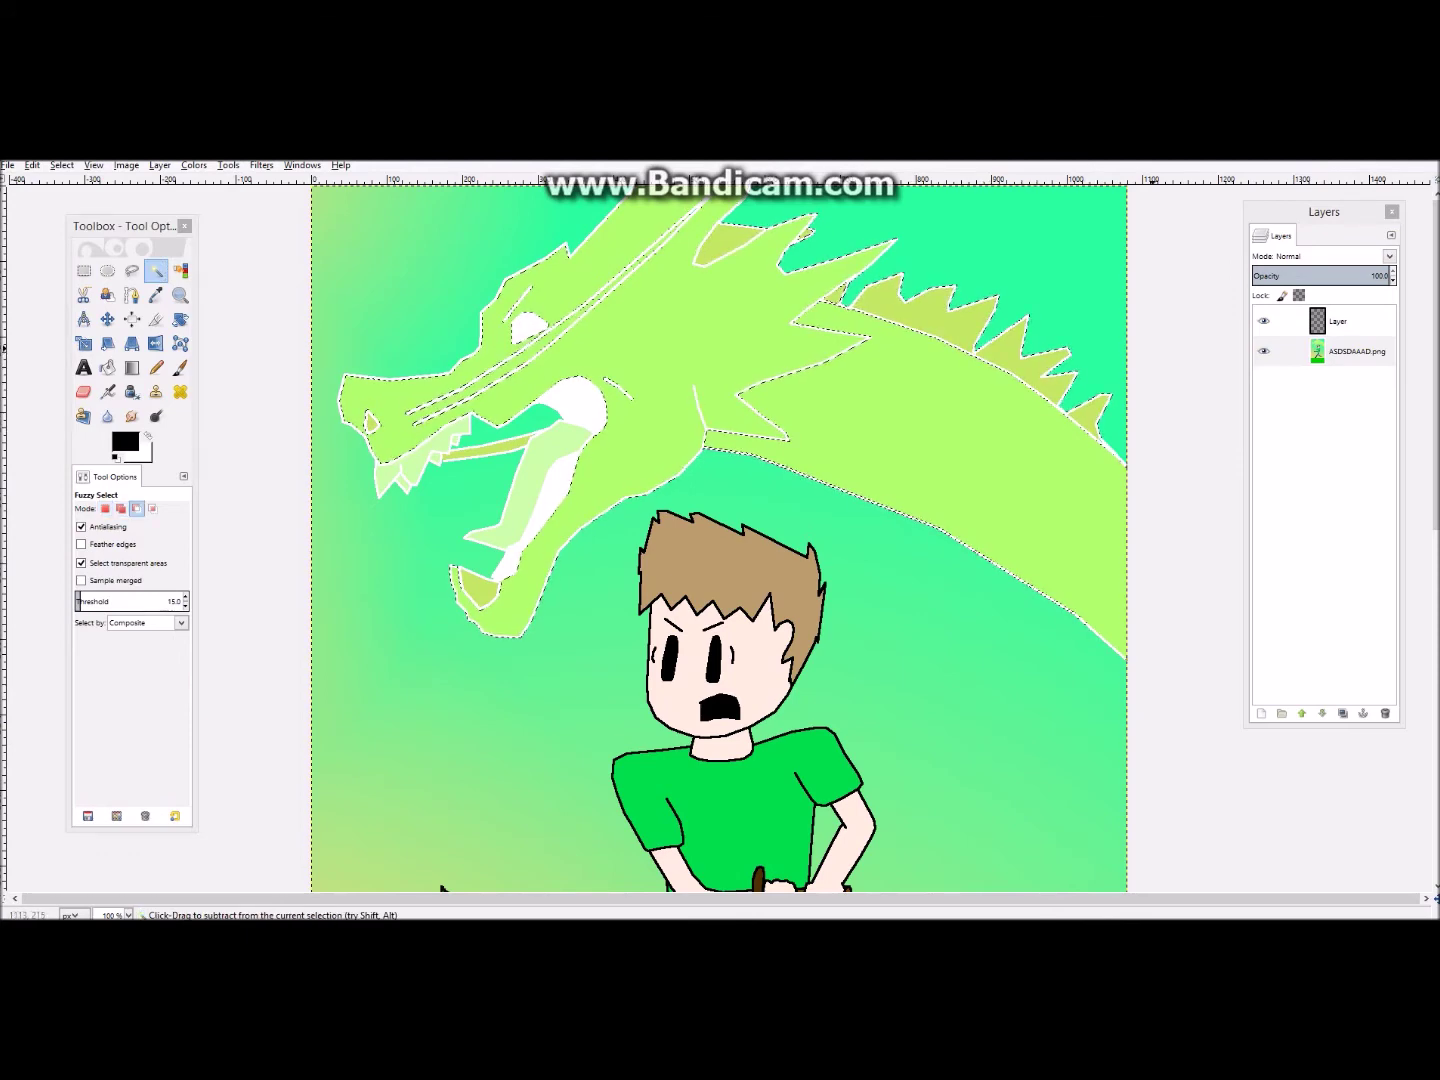
key("ctrl+c")
Paste the copied dragon body into the new layer and anchor it
left_click(1338, 321)
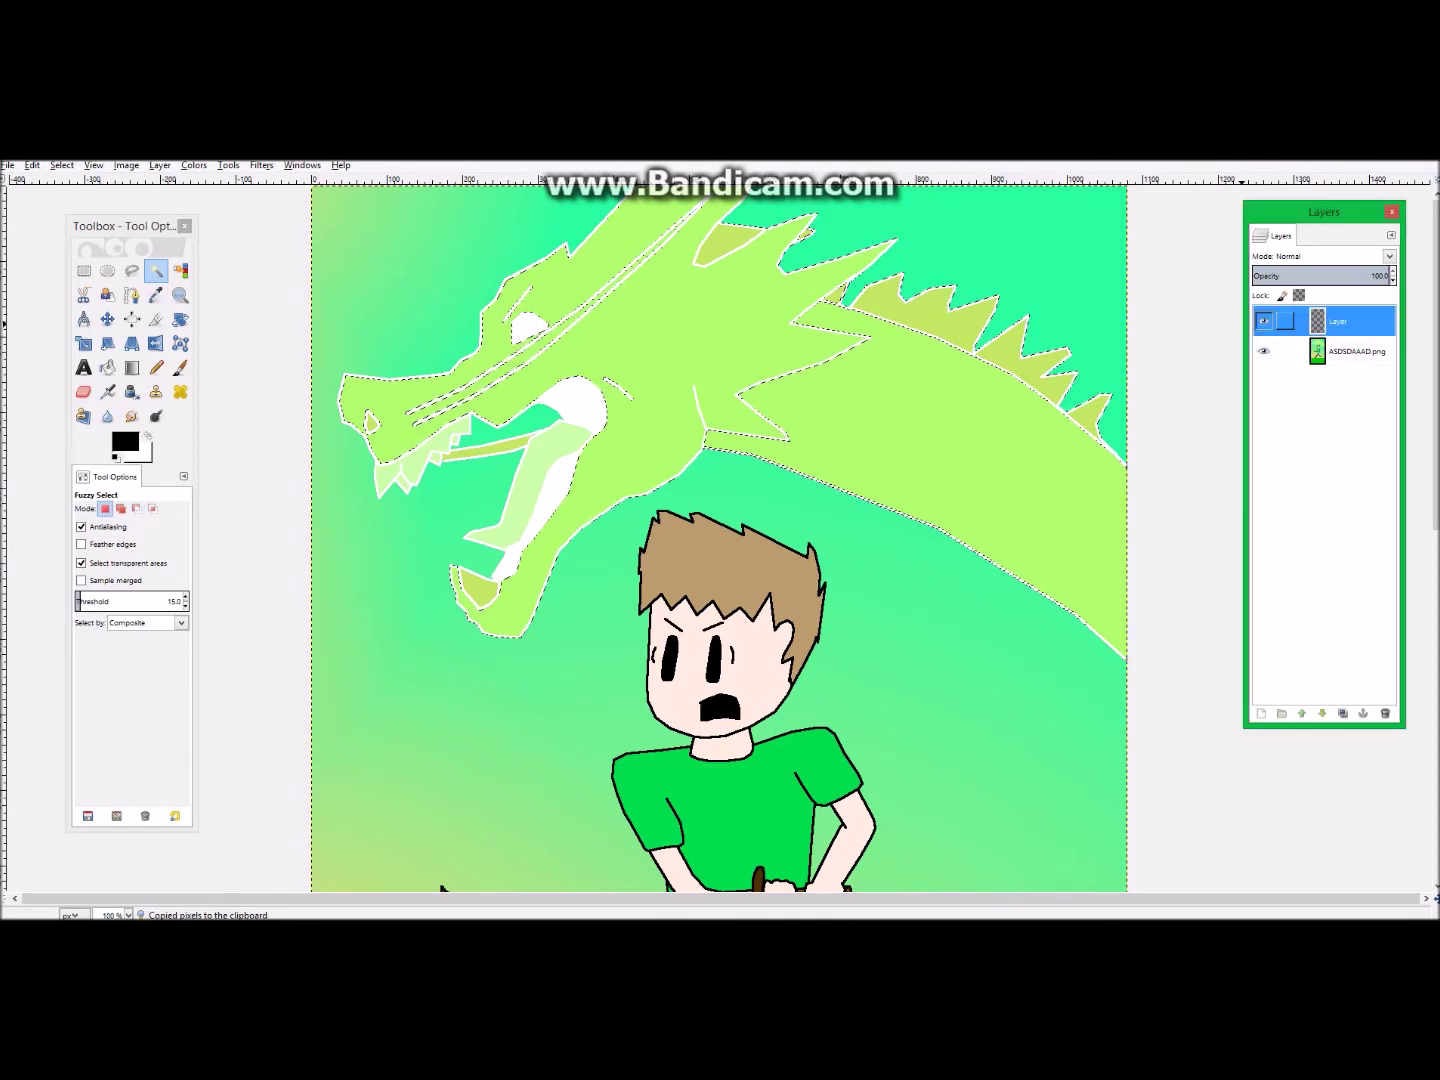
left_click(1350, 351)
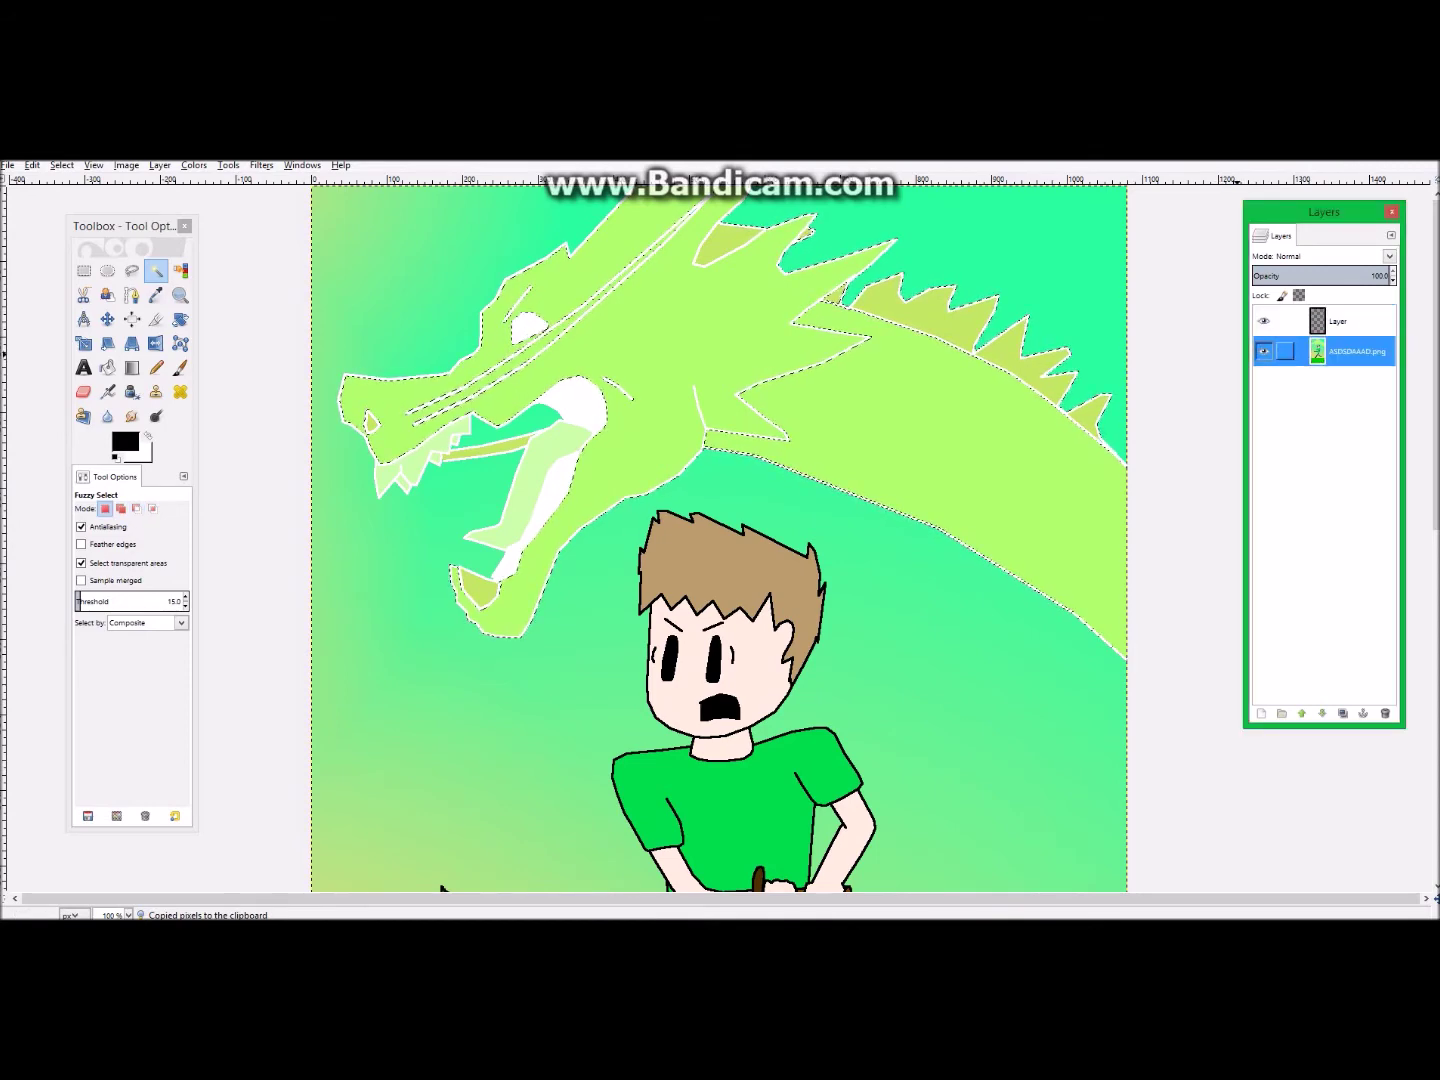
left_click(1337, 321)
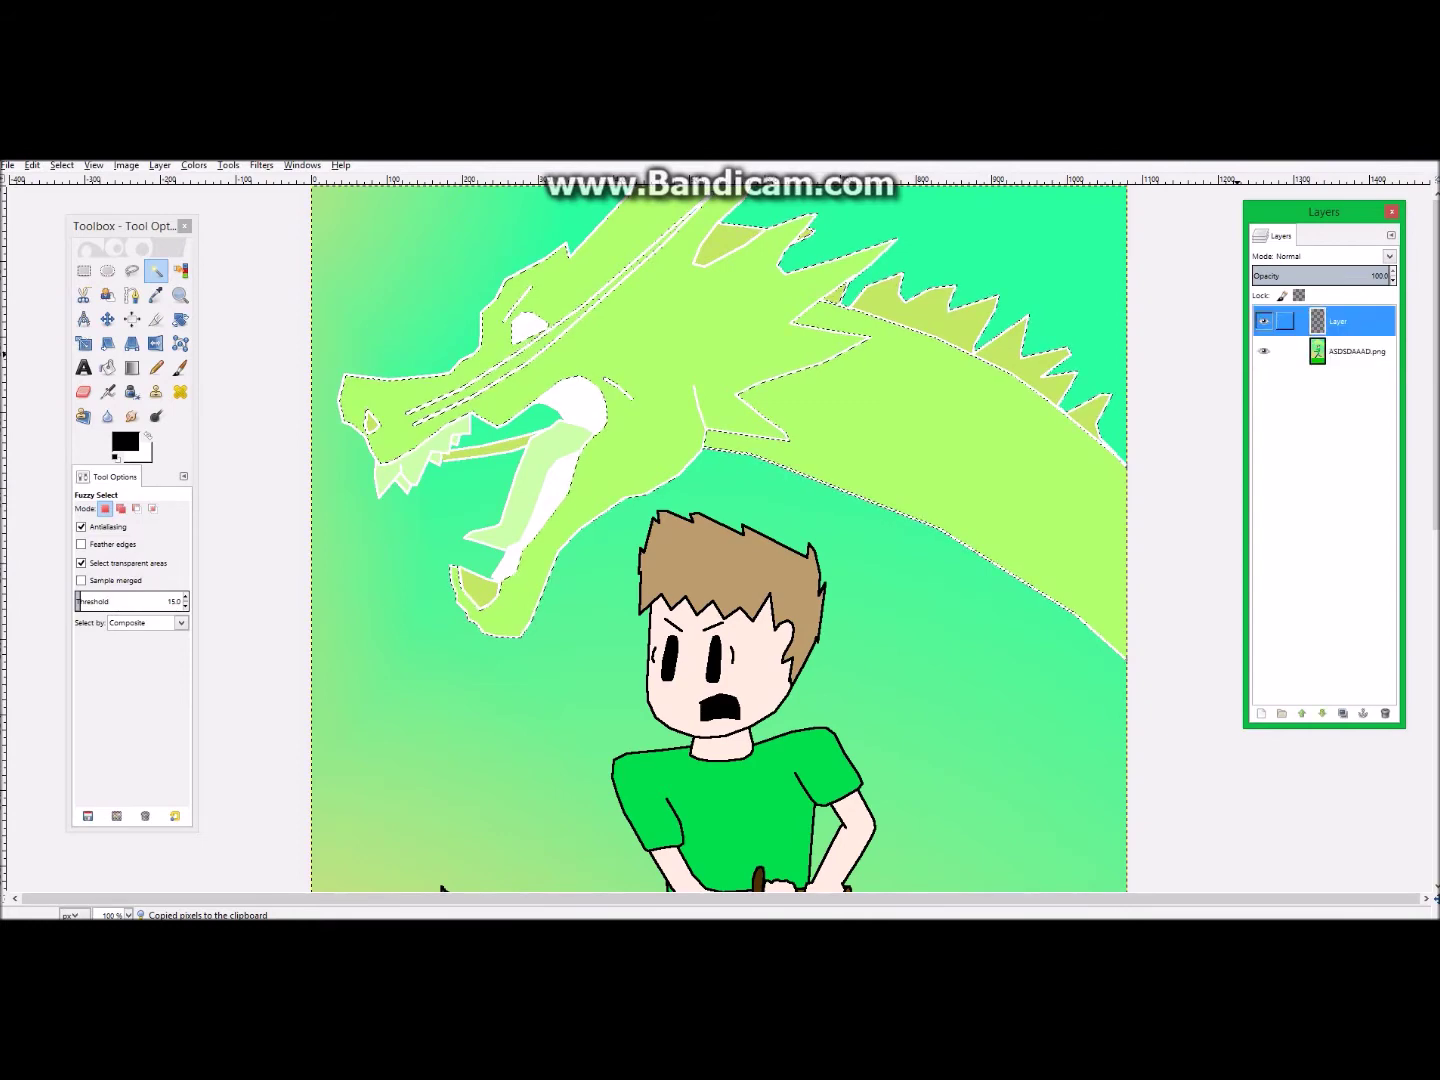
key("ctrl+v")
left_click(84, 271)
left_click(254, 265)
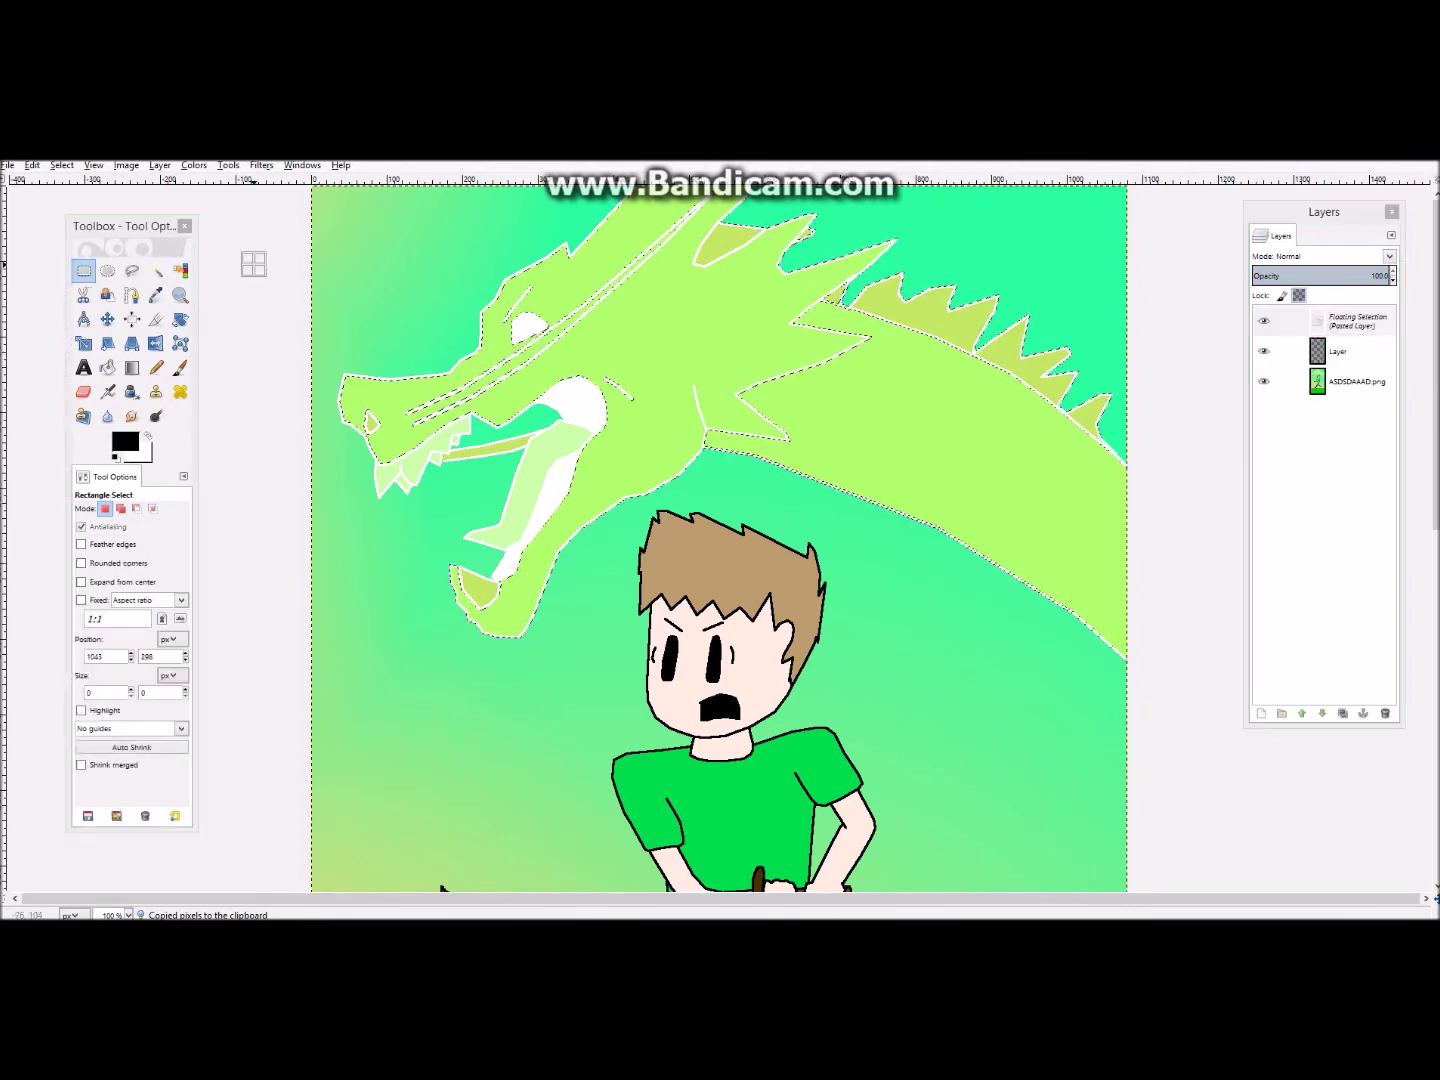
Toggle the visibility of the ASDSDAAAD.png layer to inspect the dragon body on its separate layer
scroll(361, 353, "down", 2)
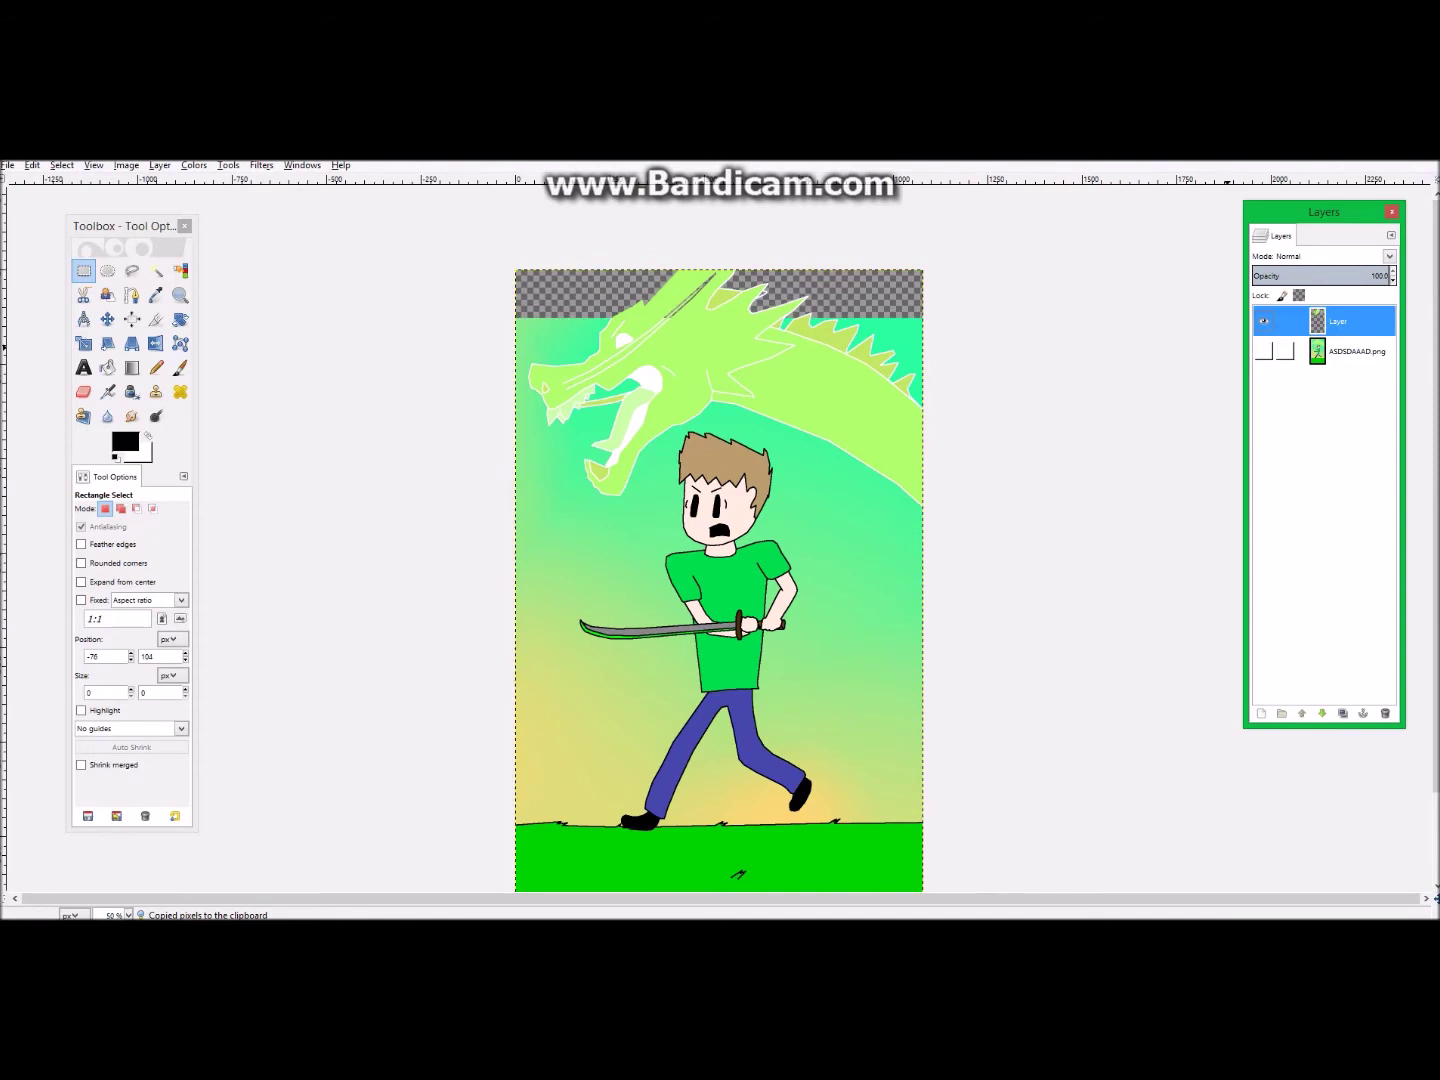
left_click(1263, 351)
left_click_drag(995, 302, 1123, 324)
left_click(749, 306)
Select a rectangle around the dragon's upper head on the new layer and scale it to 584 px wide
left_click_drag(476, 304, 675, 391)
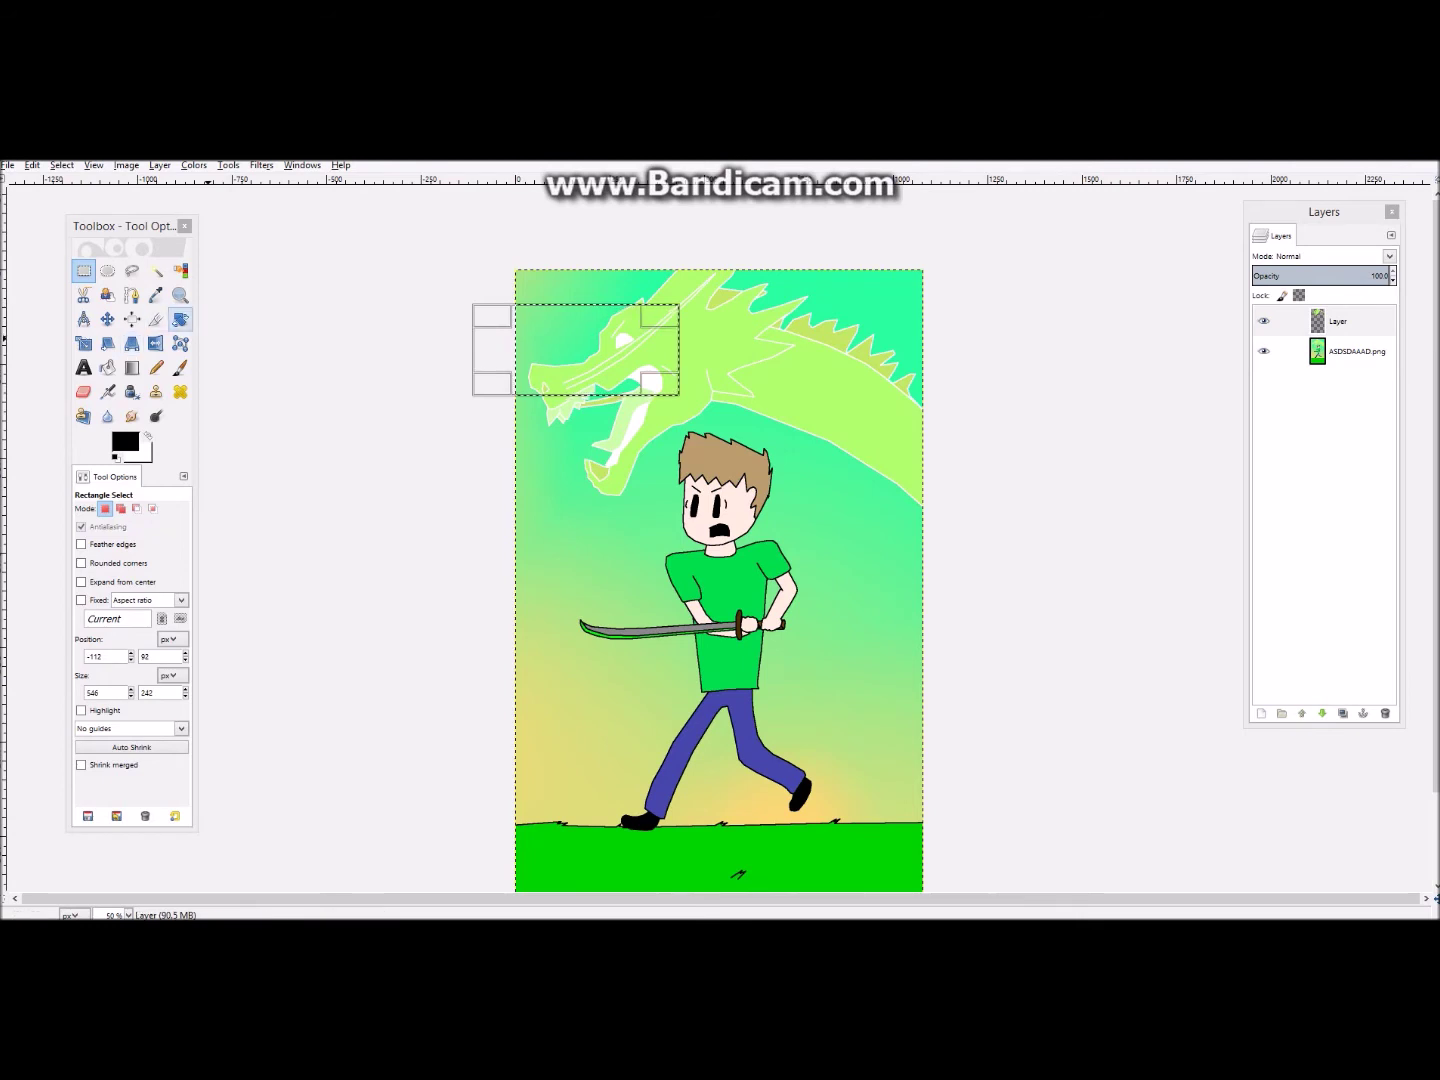
left_click(108, 343)
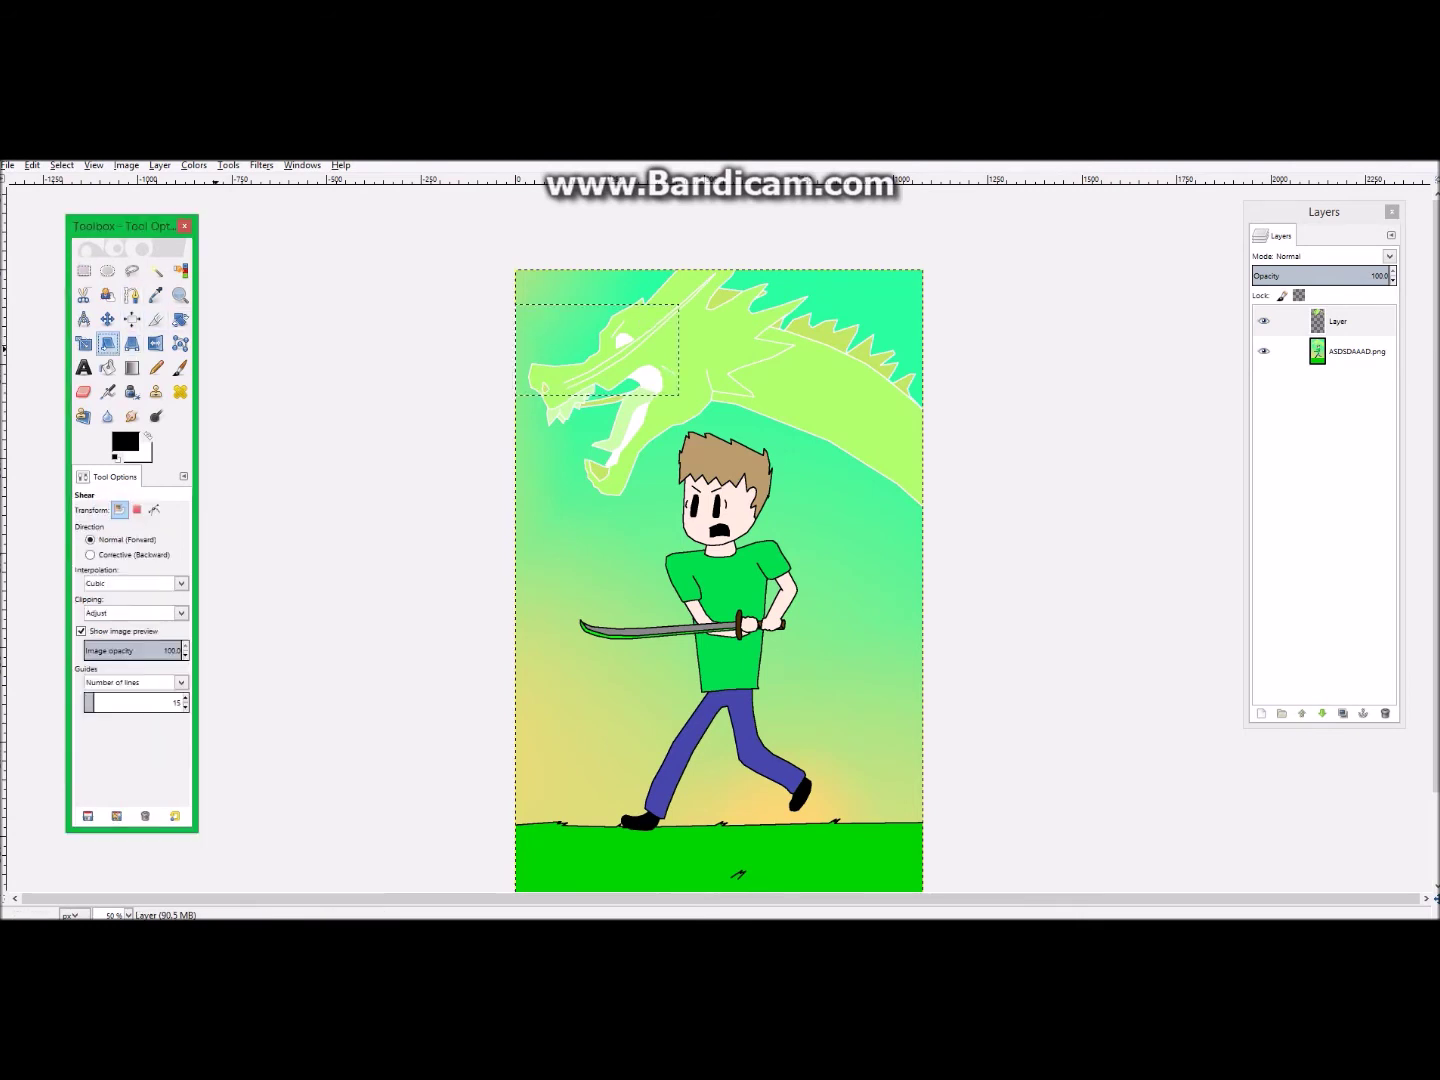
left_click(597, 349)
left_click_drag(514, 311, 456, 292)
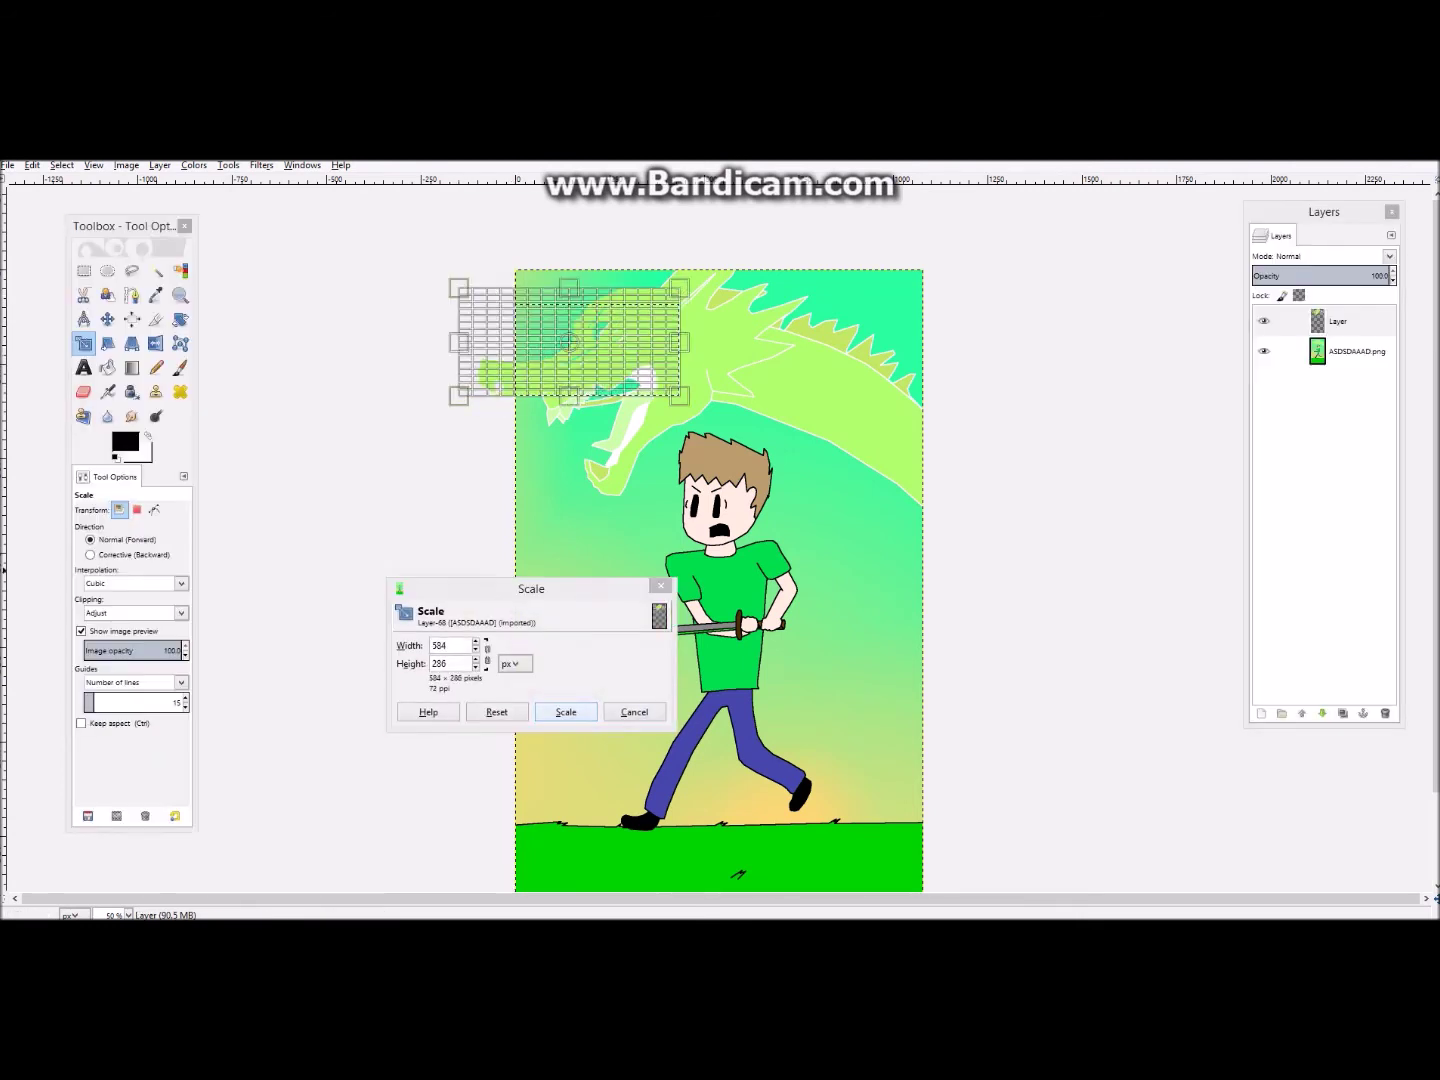
left_click(566, 712)
Toggle the new layer's visibility and anchor the scaled dragon head piece to it
left_click(85, 272)
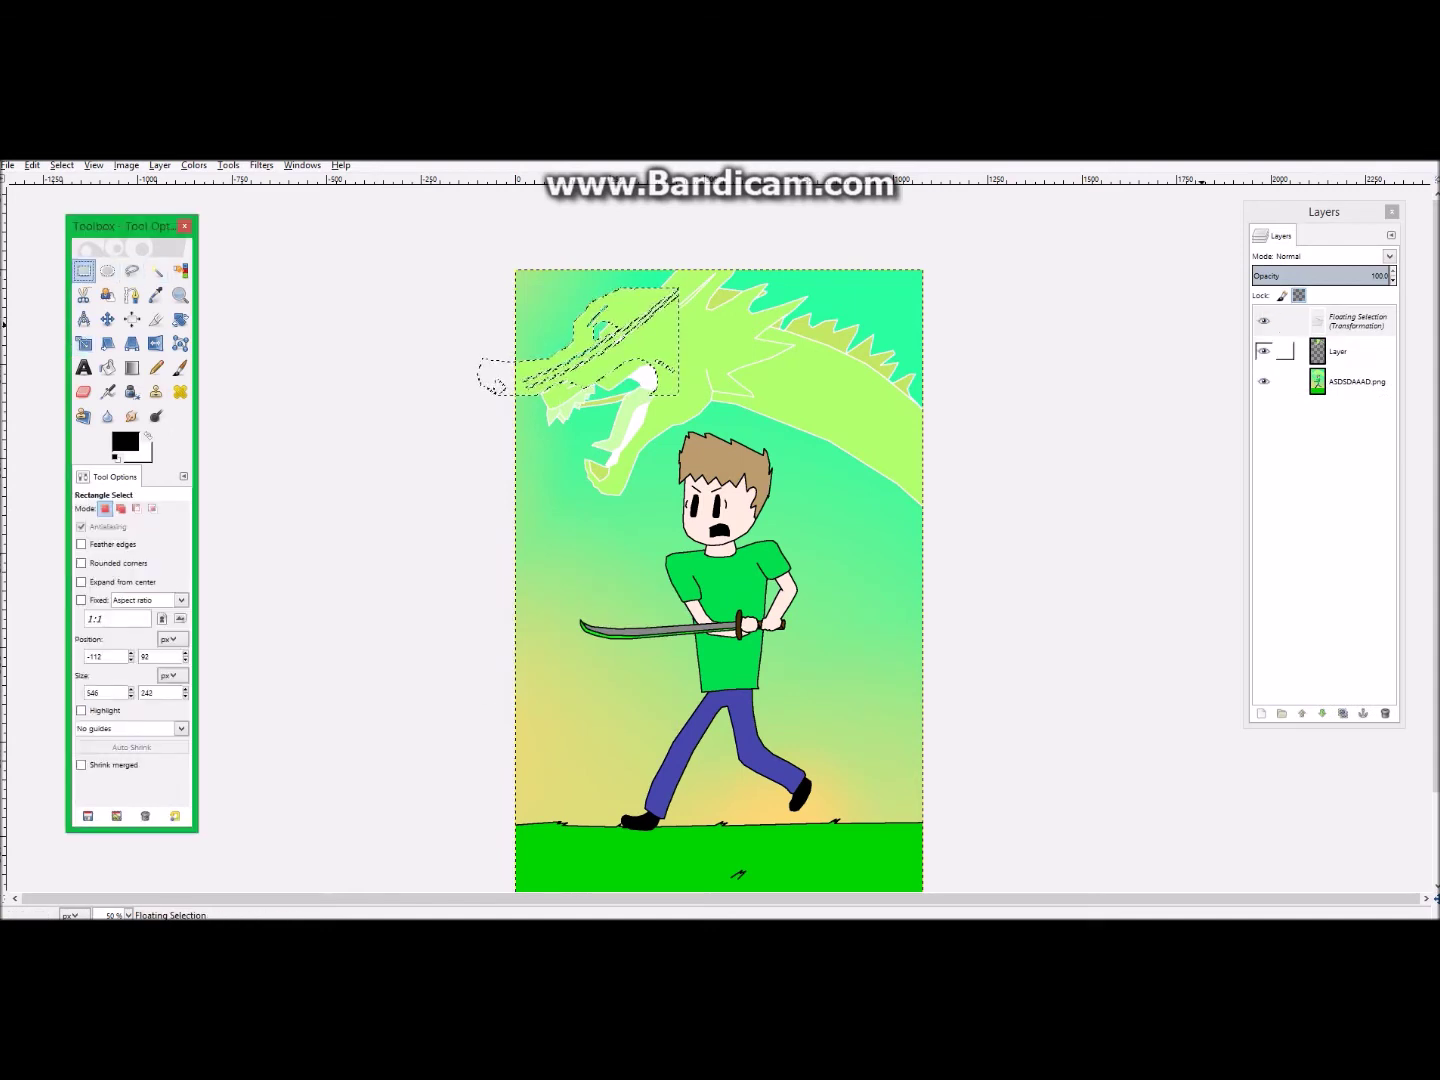
left_click(1265, 351)
left_click(1265, 351)
left_click(1218, 355)
Hide and show the layer with the scaled dragon head to compare it with the original, and delete that layer
left_click(1265, 321)
left_click(1264, 320)
left_click(1264, 321)
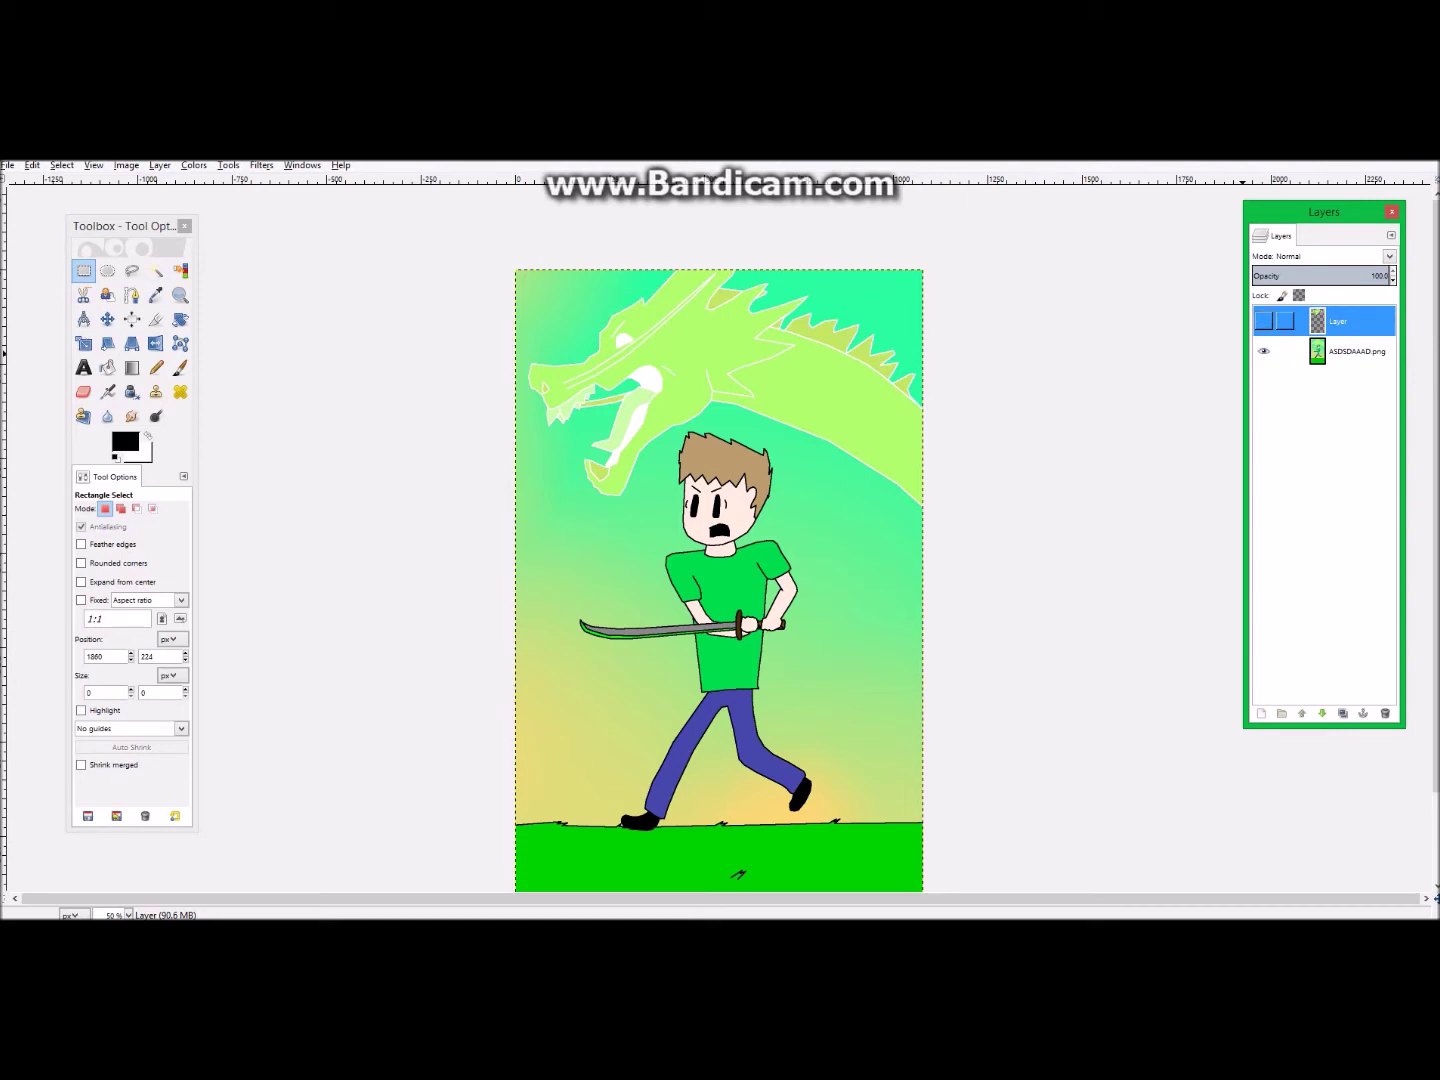
left_click(1385, 714)
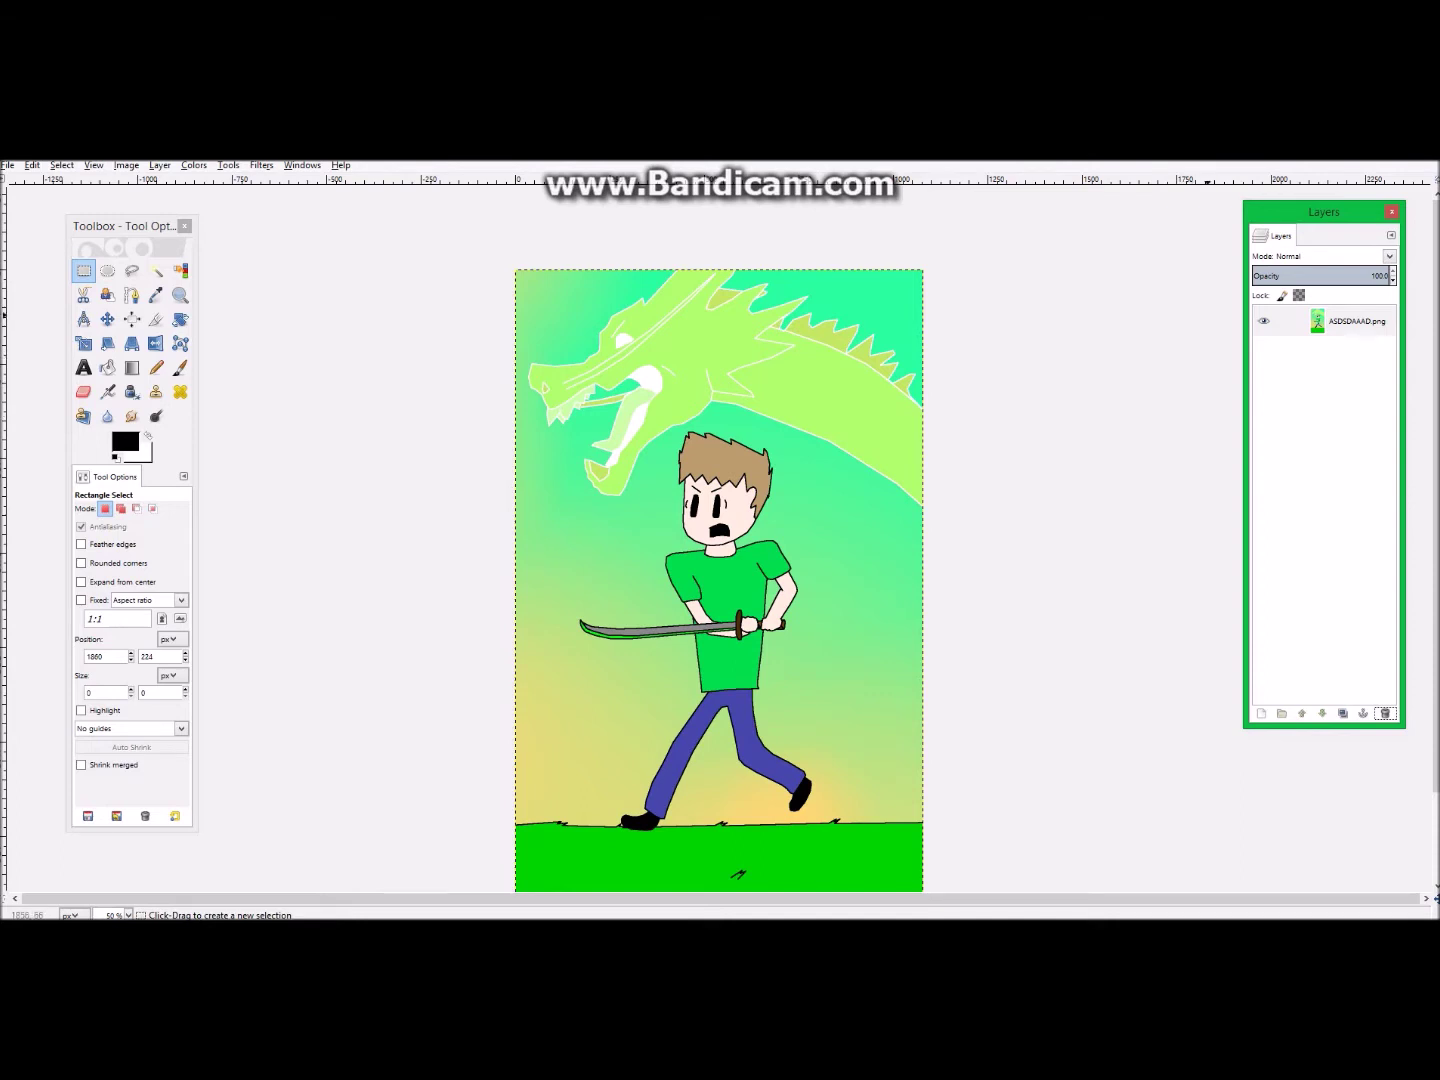
Add another new layer above the drawing and undo its creation
left_click(1261, 713)
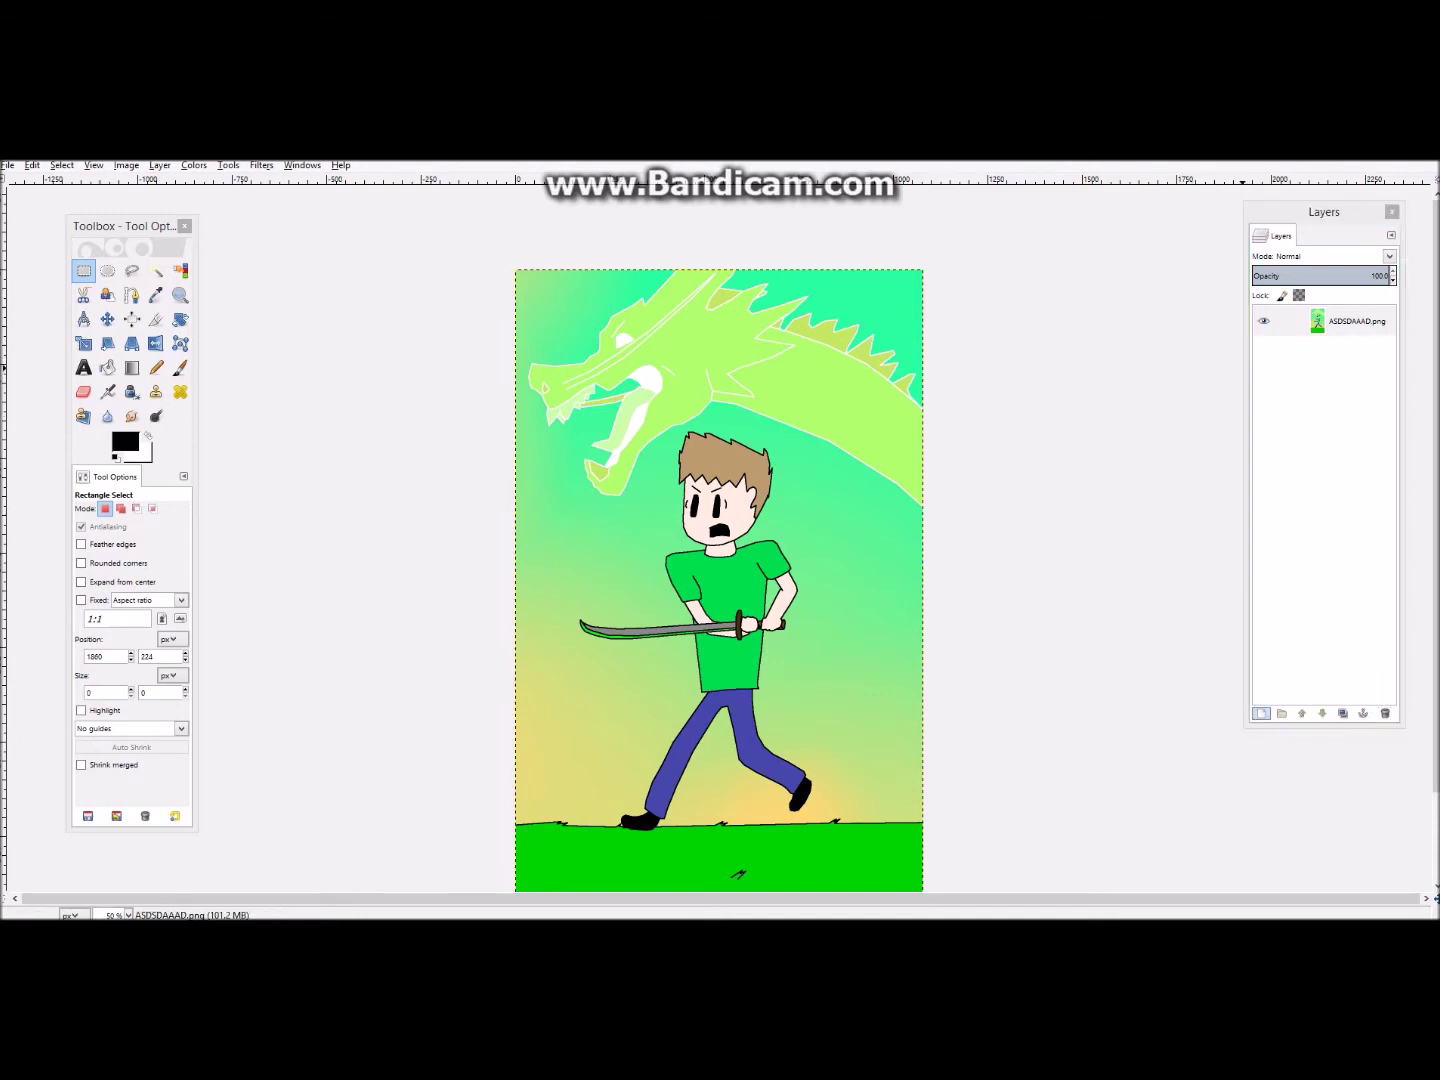
left_click(1266, 837)
key("ctrl+z")
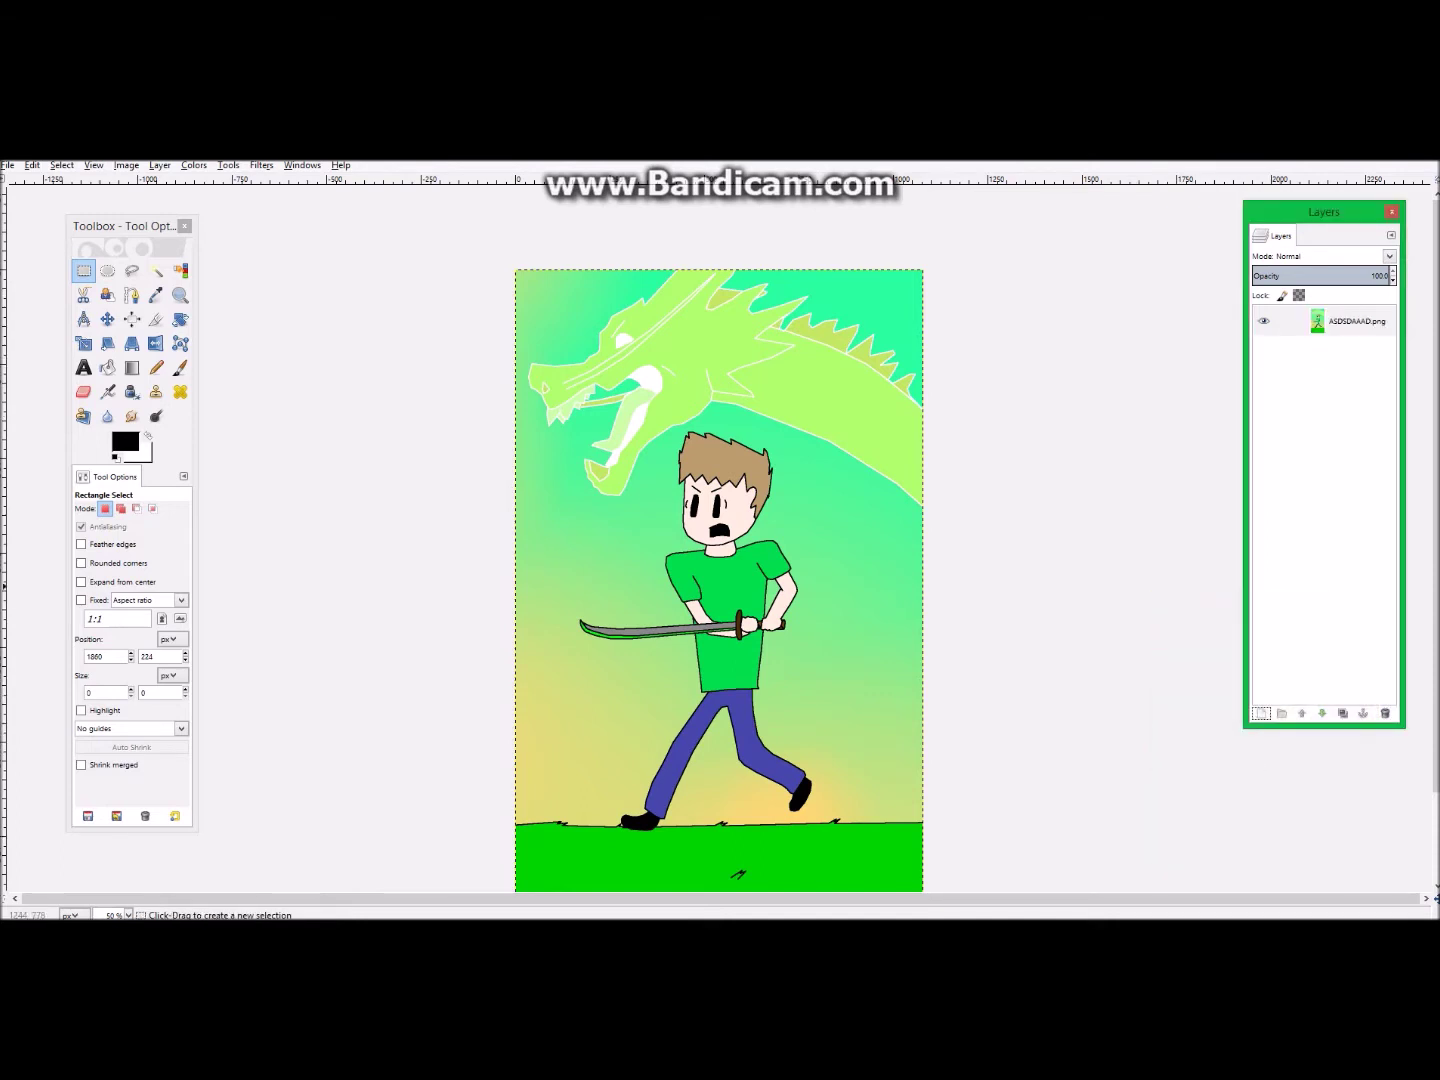
Select a rectangle around the swordsman's head and try rotating it to about -33.68 degrees, discarding the rotation
scroll(886, 513, "up", 1)
scroll(443, 886, "up", 2)
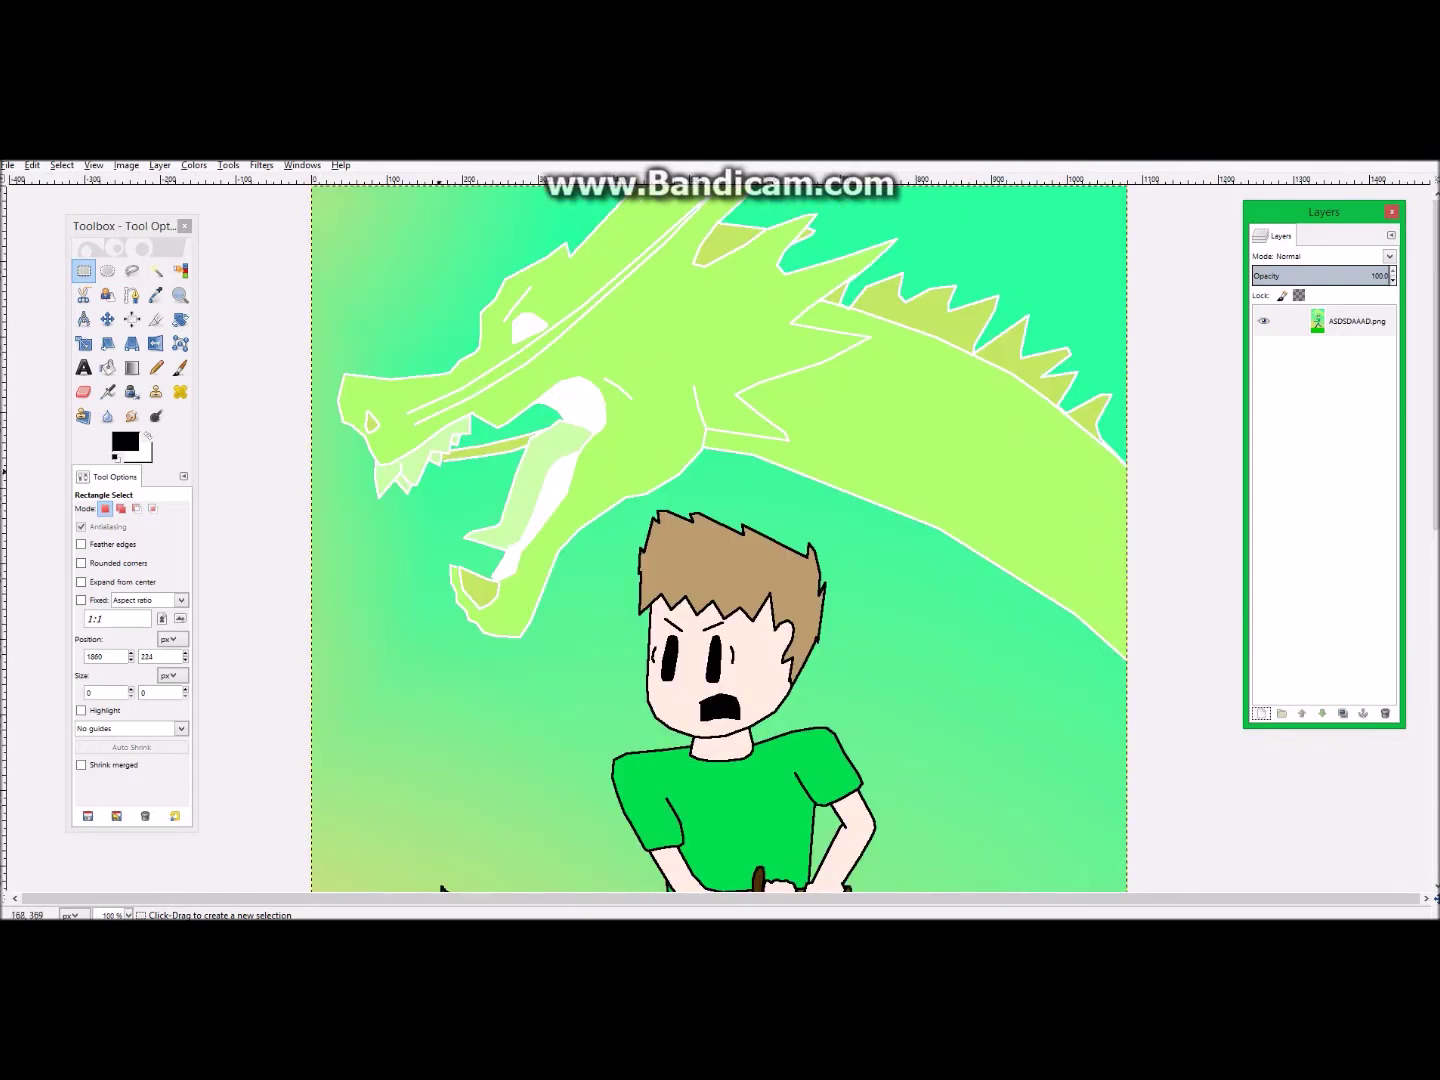
left_click(155, 270)
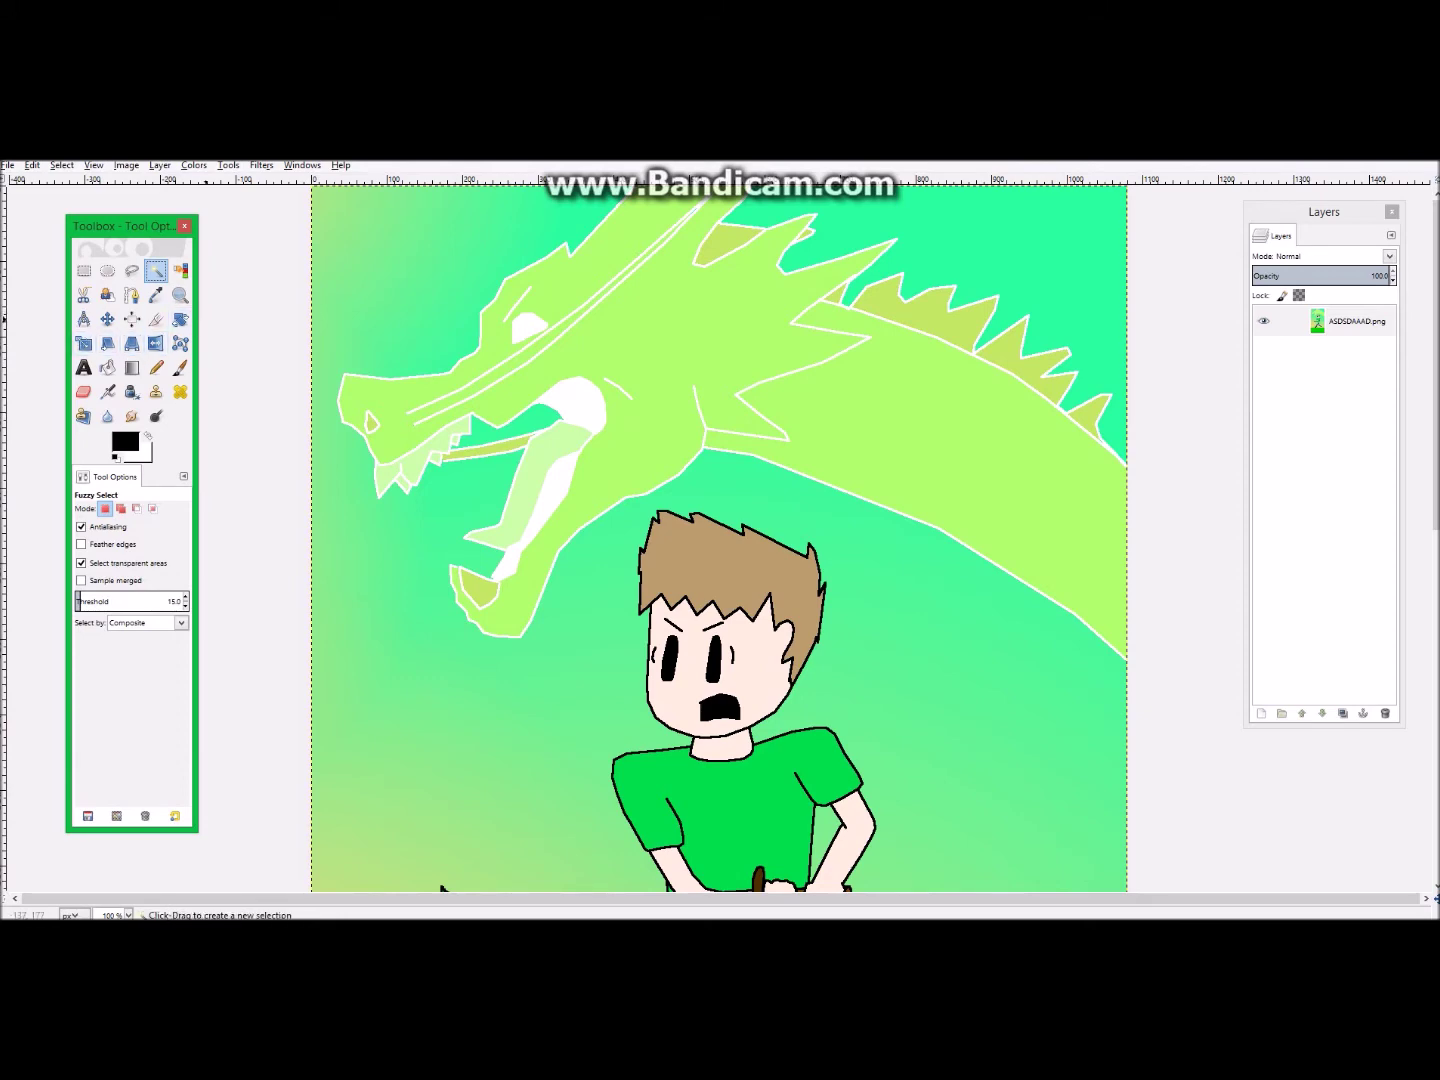
key("minus")
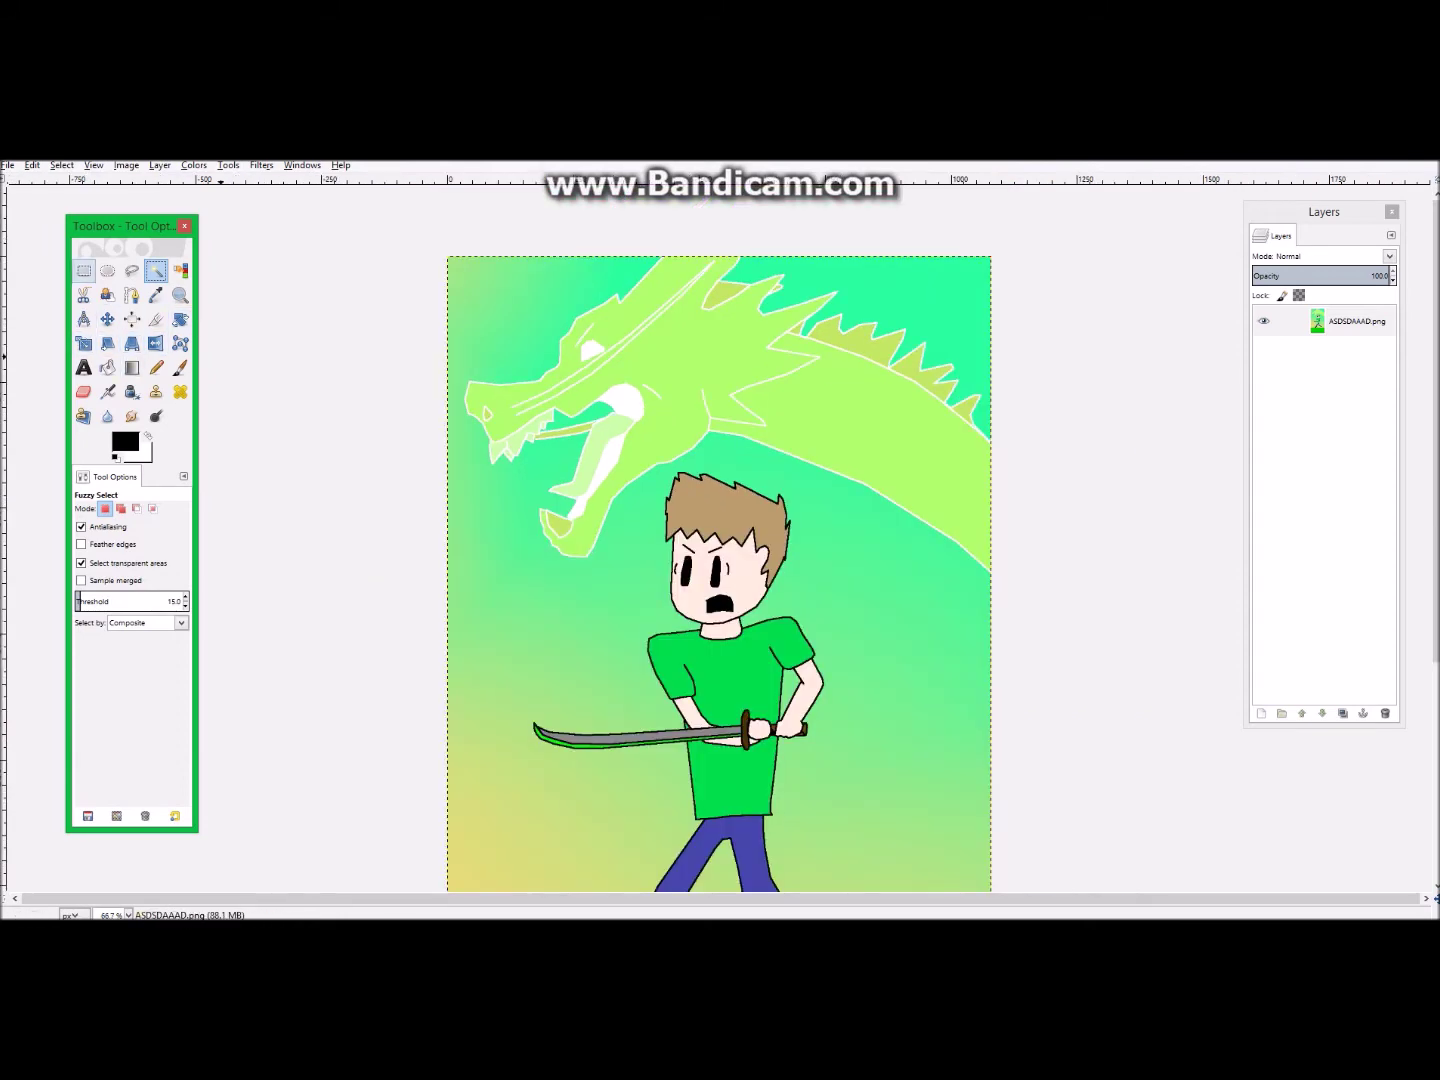
left_click(83, 270)
key("minus")
left_click_drag(668, 471, 773, 589)
left_click(181, 319)
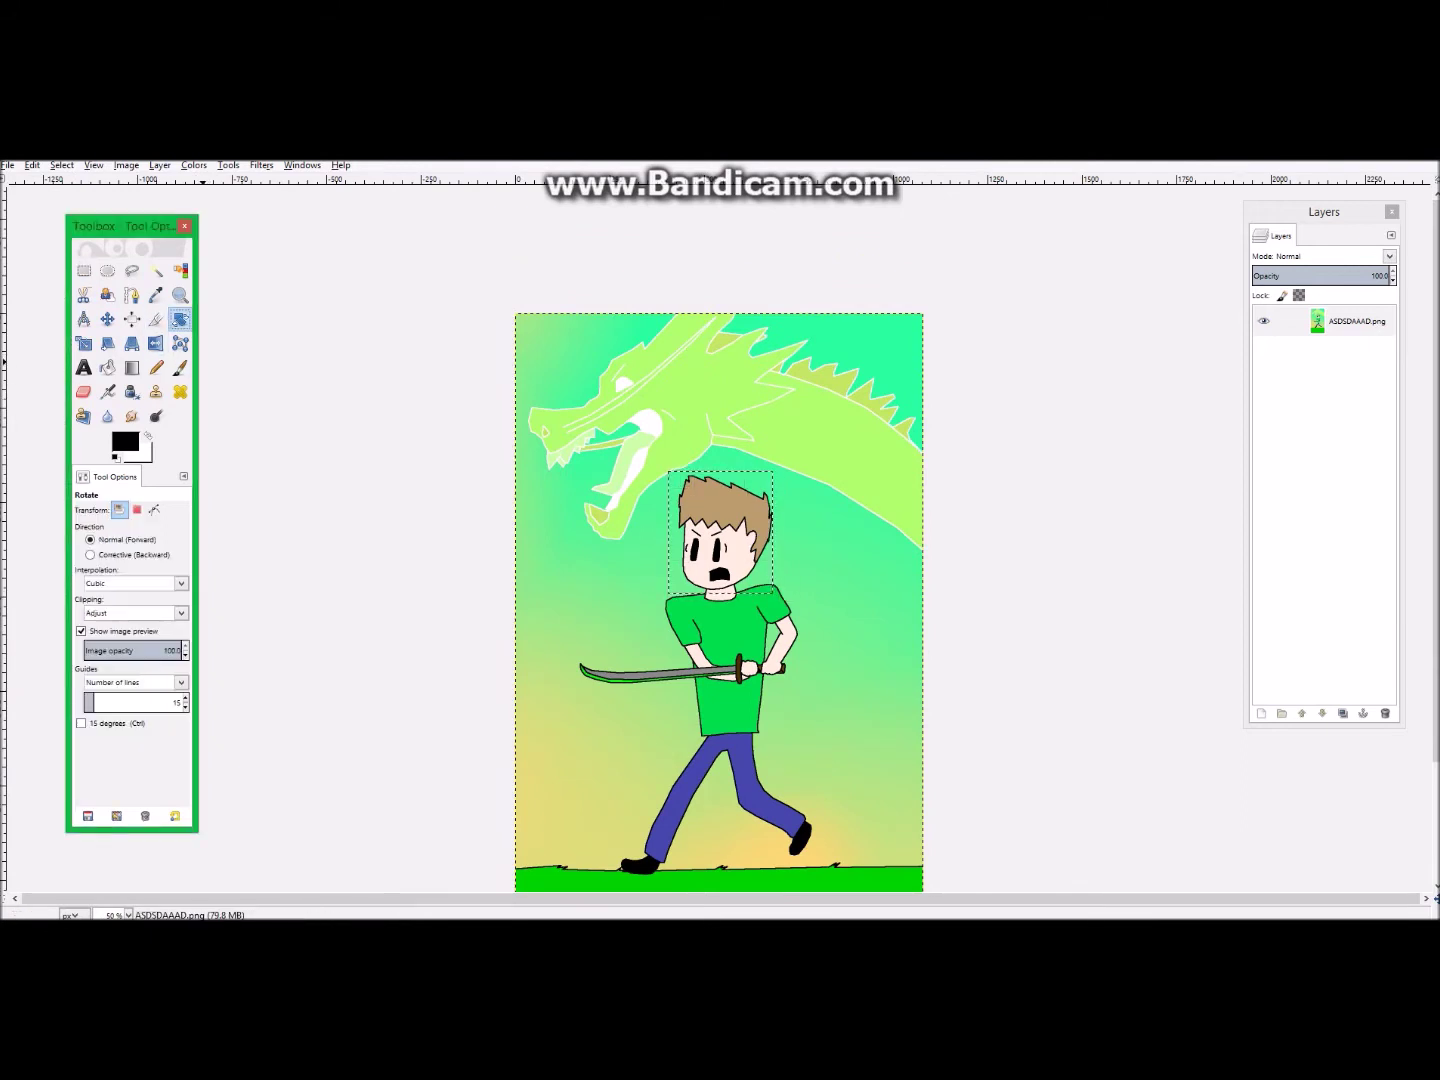
left_click_drag(728, 478, 791, 510)
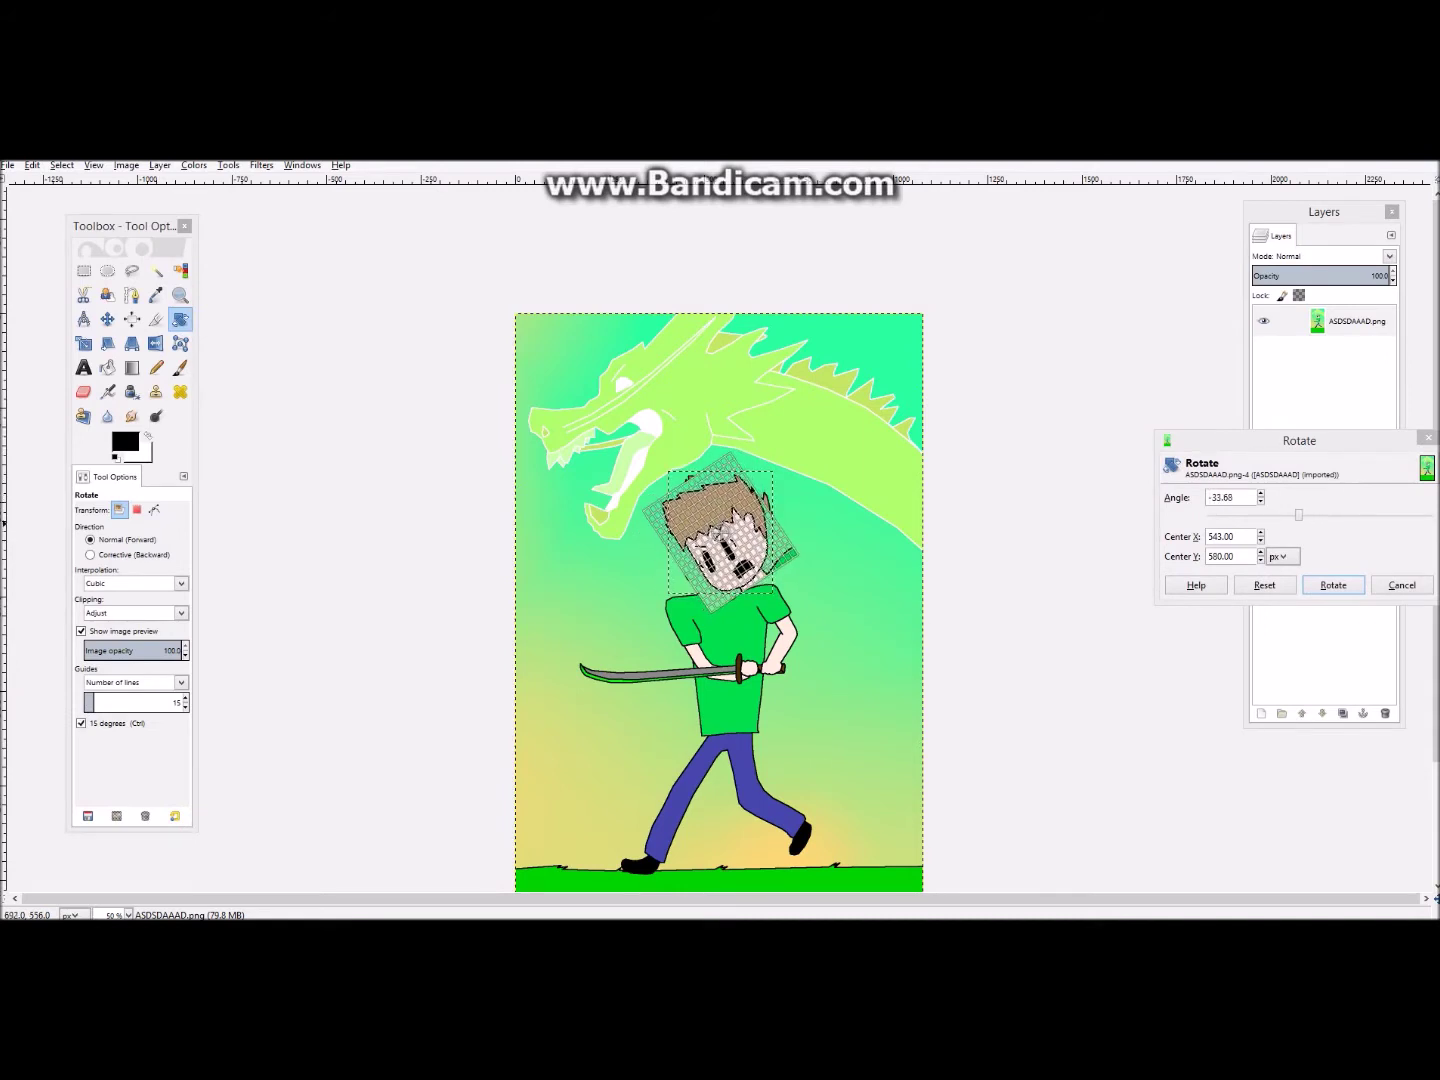
key("Escape")
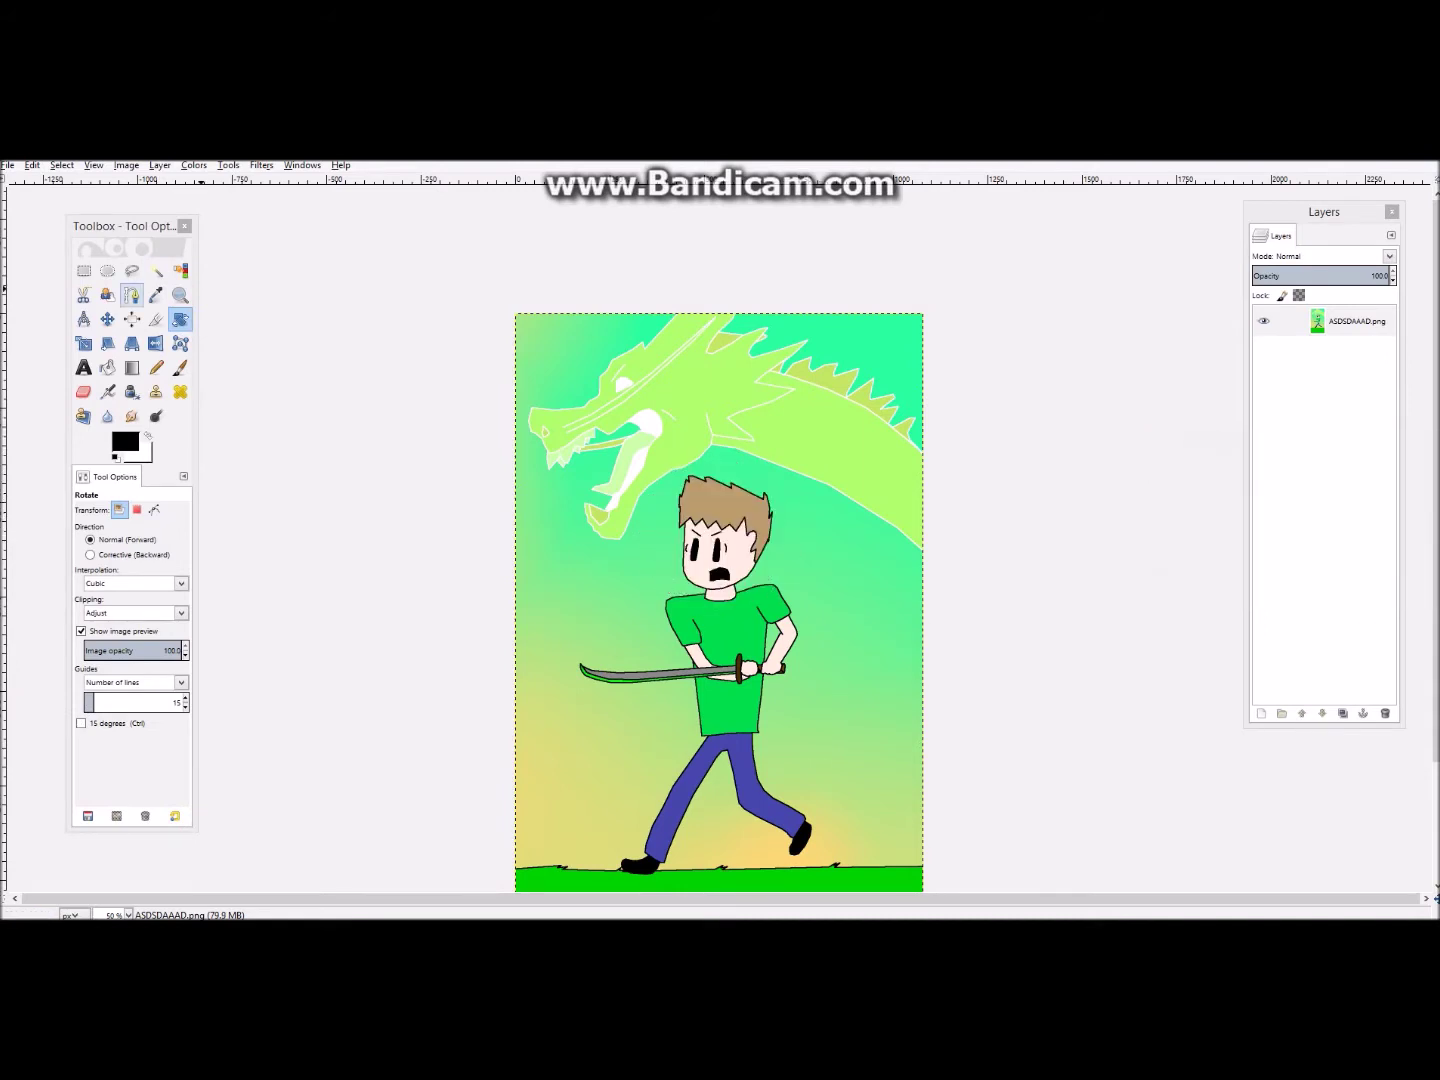
Select a 312 × 352 px rectangle around the swordsman's head, try the Rotate tool with its center moved away, and cancel
left_click(107, 270)
left_click(84, 270)
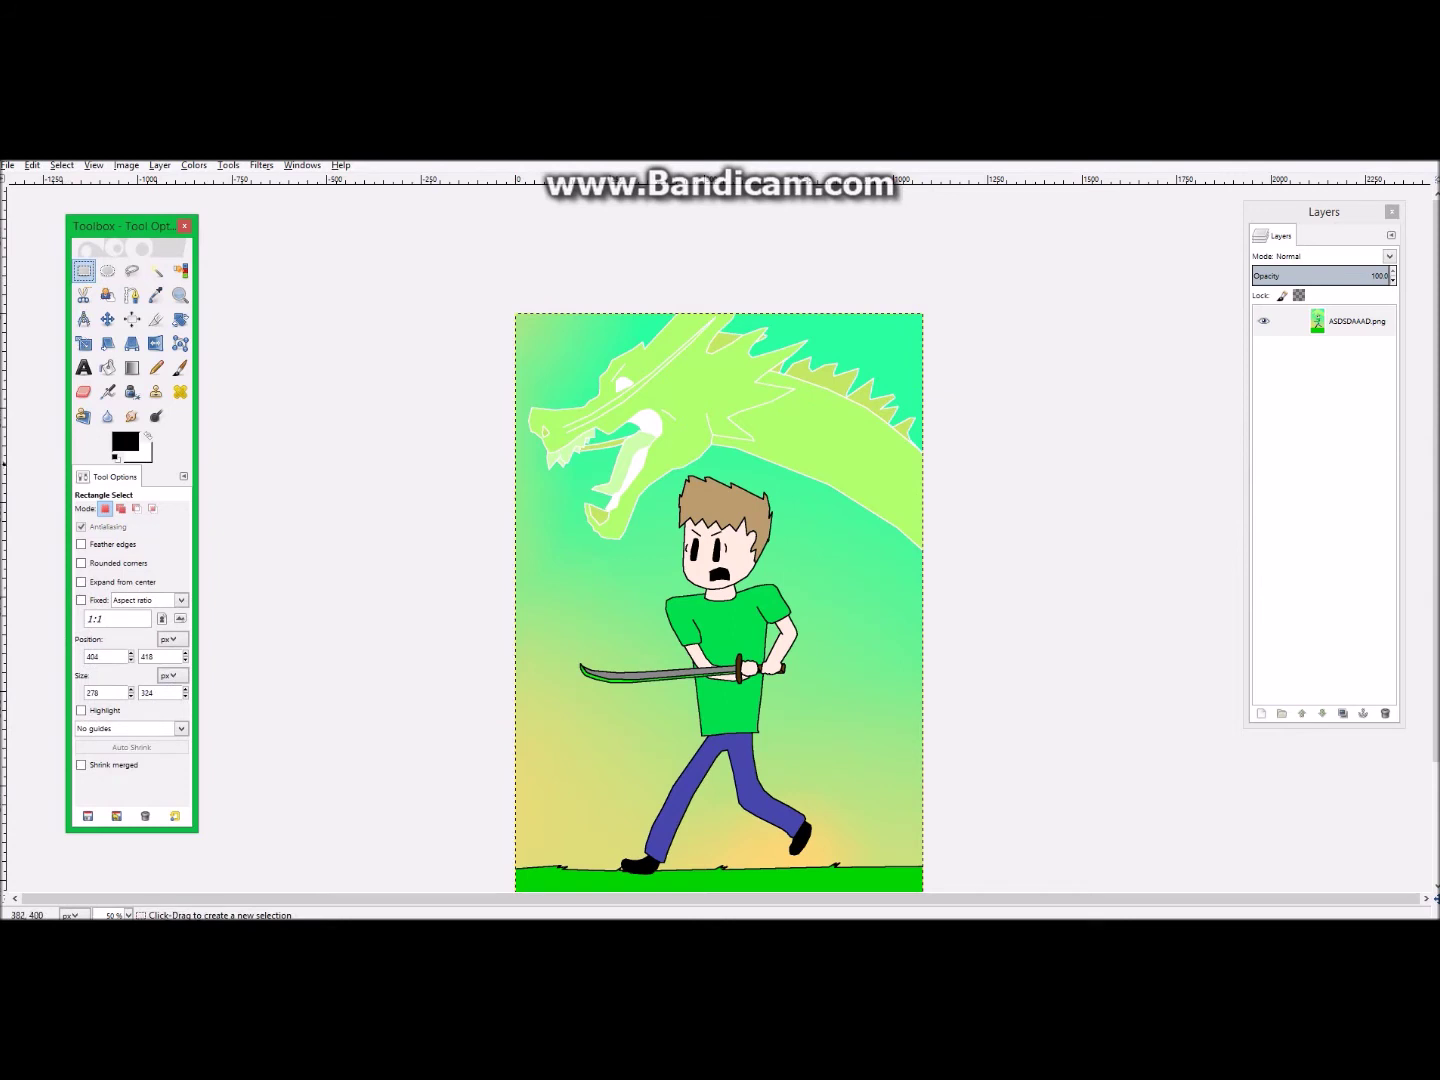
left_click_drag(661, 464, 777, 599)
left_click(180, 319)
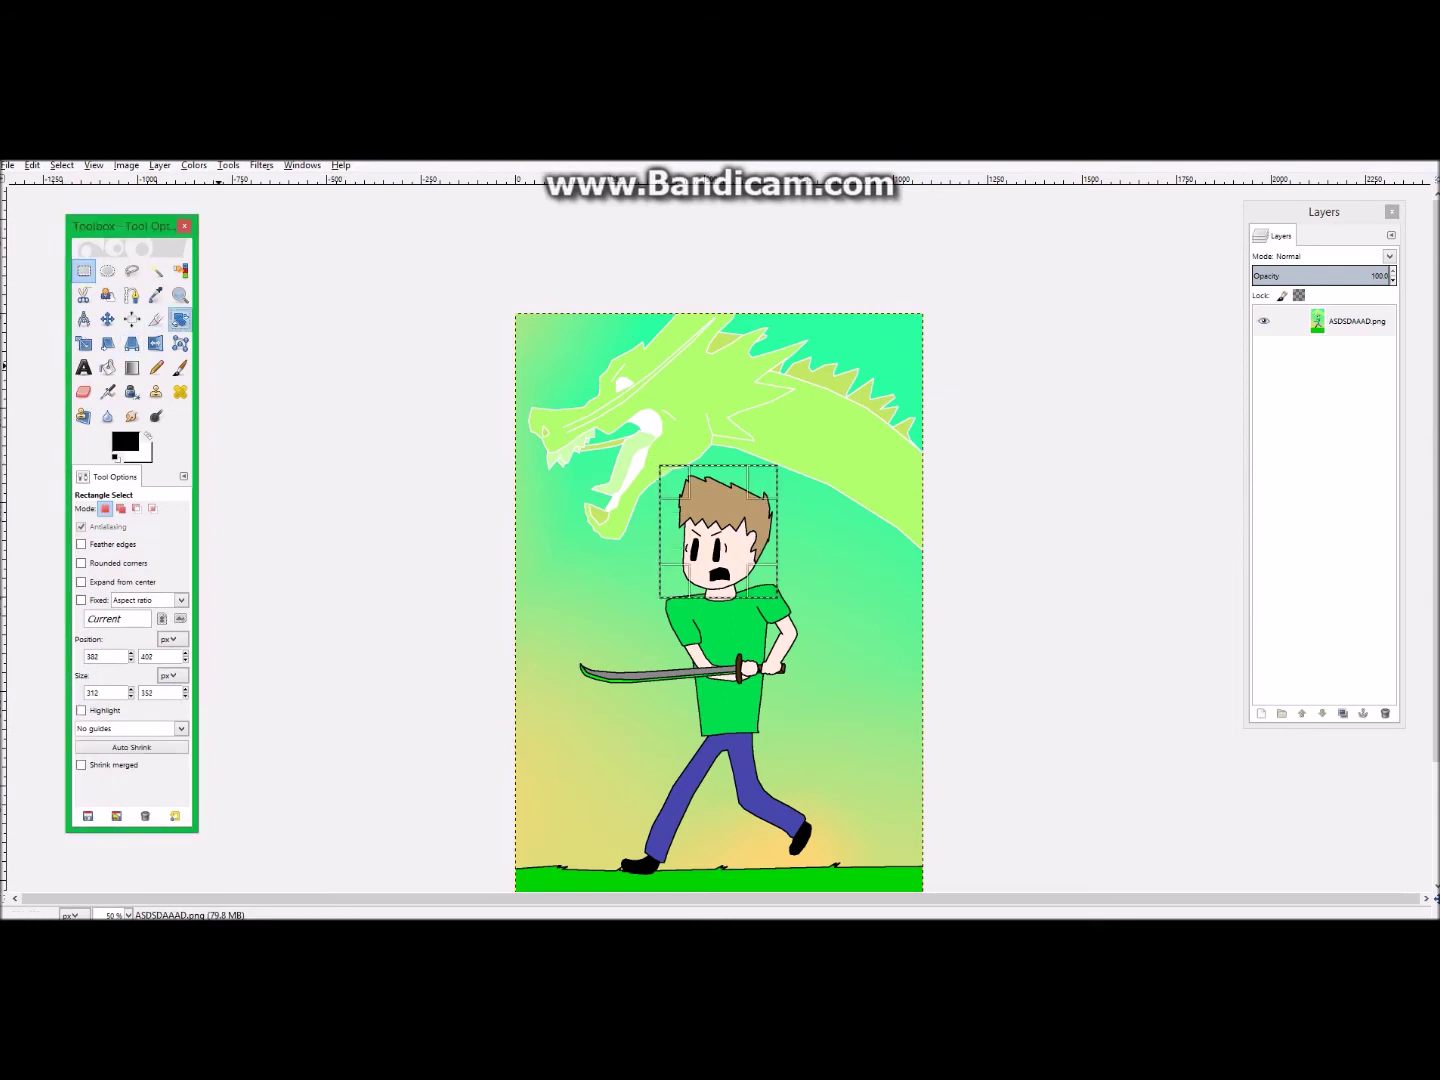
left_click(720, 530)
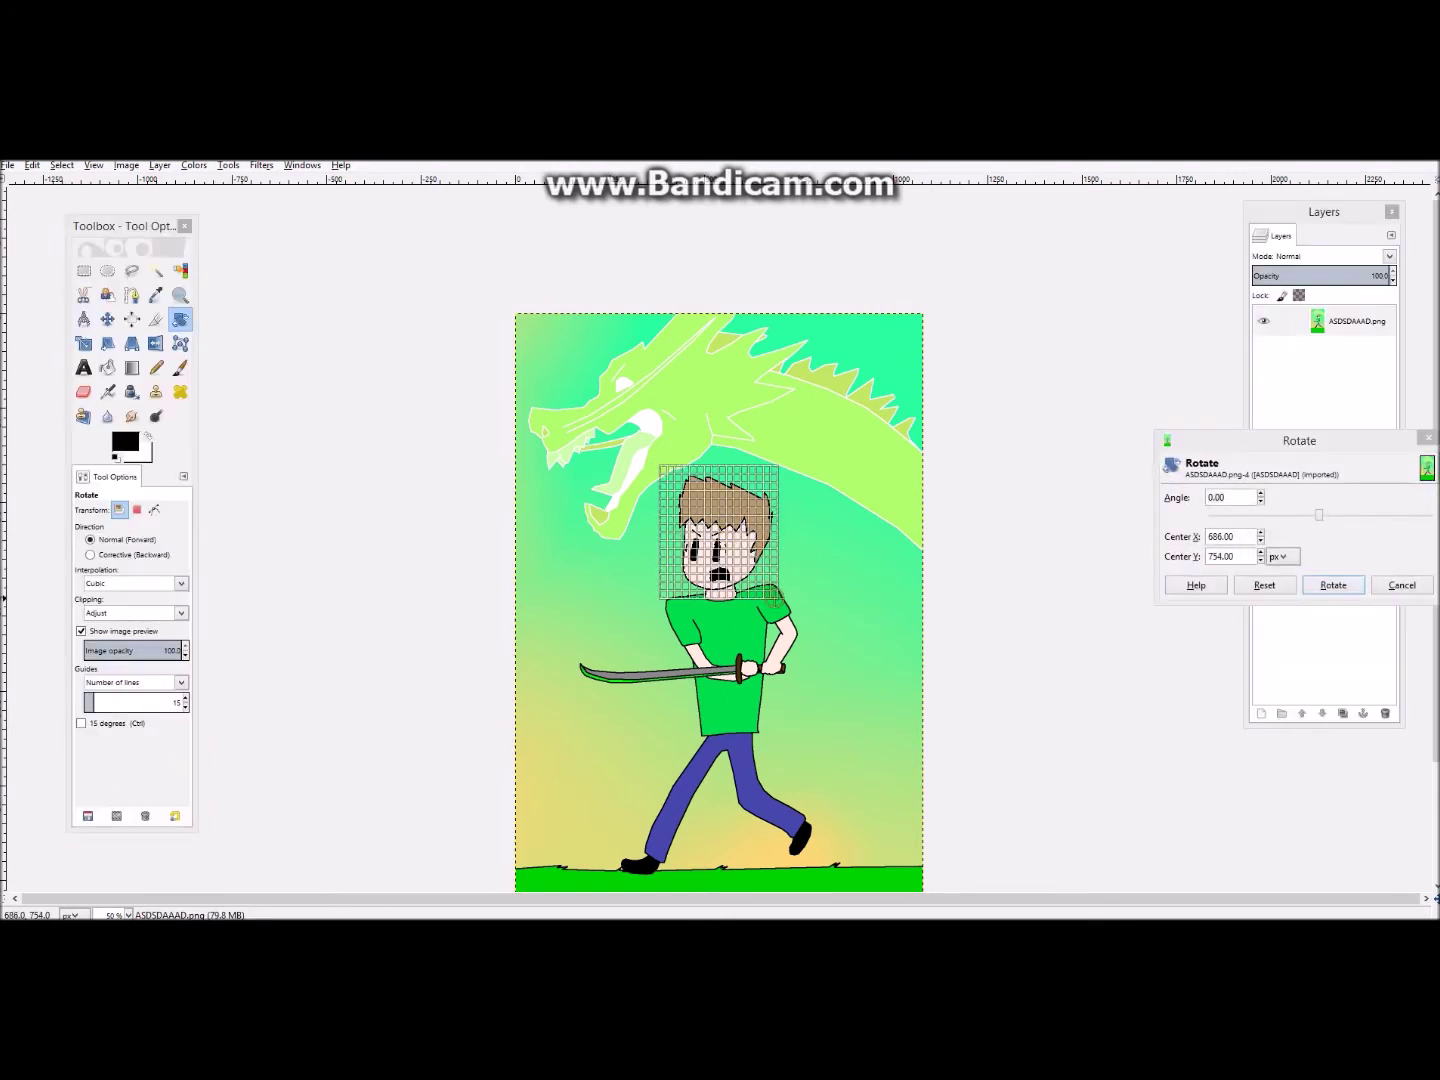
left_click_drag(705, 536, 652, 638)
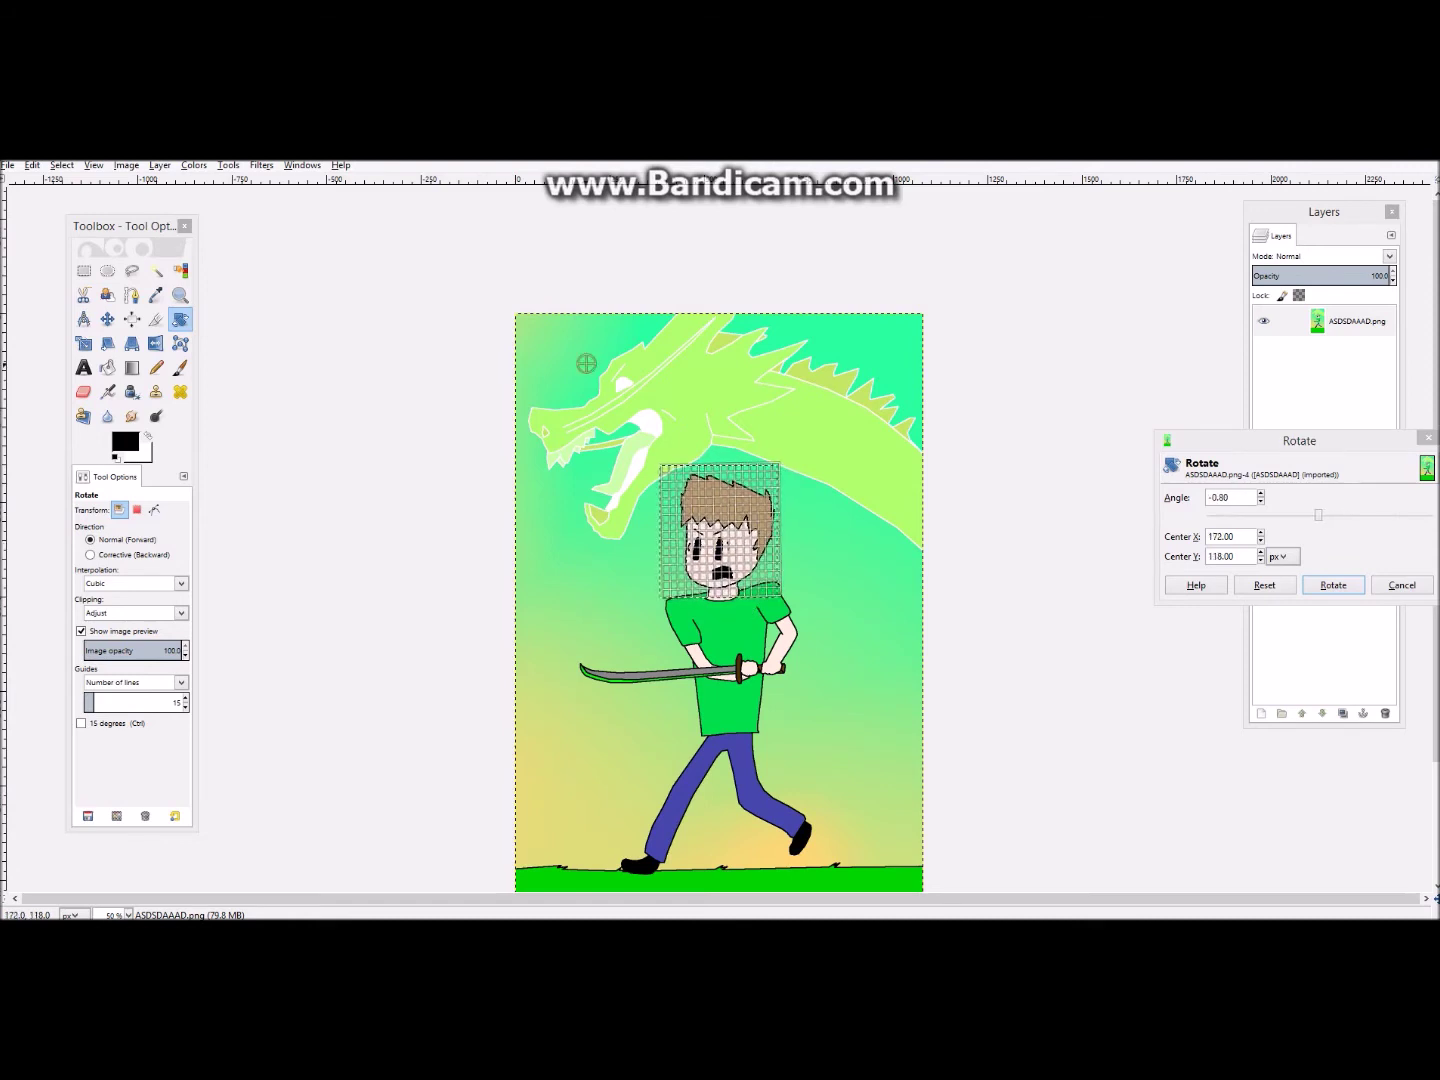
mouse_move(727, 509)
left_mouse_down()
mouse_move(639, 570)
mouse_move(454, 570)
mouse_move(364, 178)
mouse_move(740, 531)
mouse_move(385, 195)
mouse_move(734, 487)
left_mouse_up()
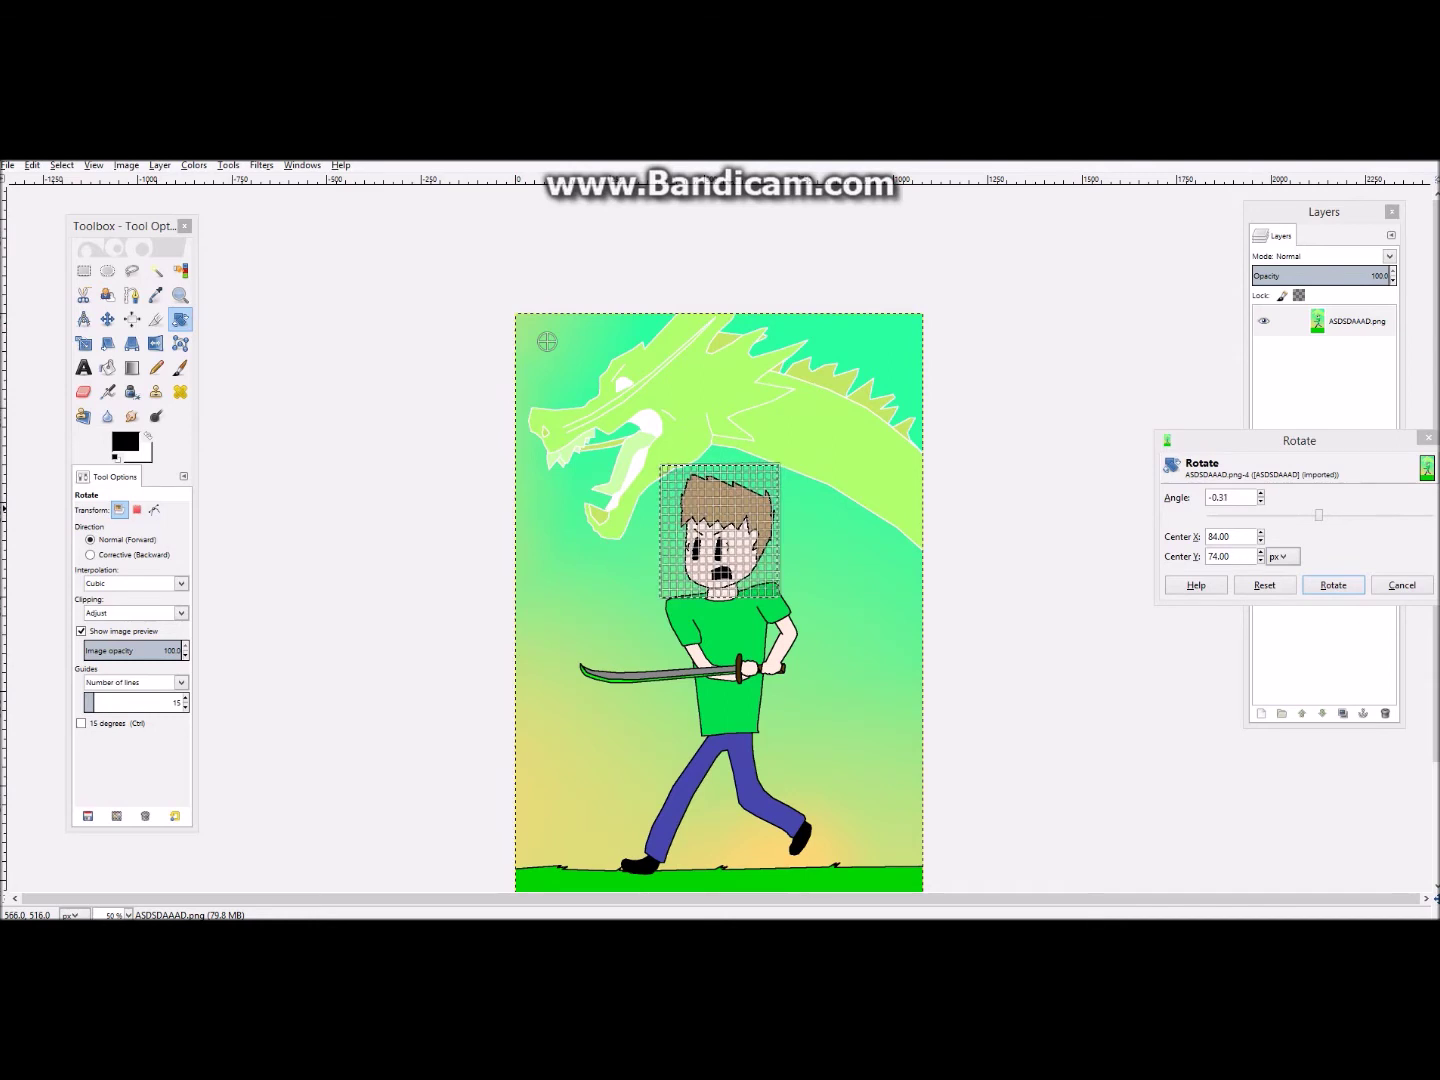
left_click(1402, 585)
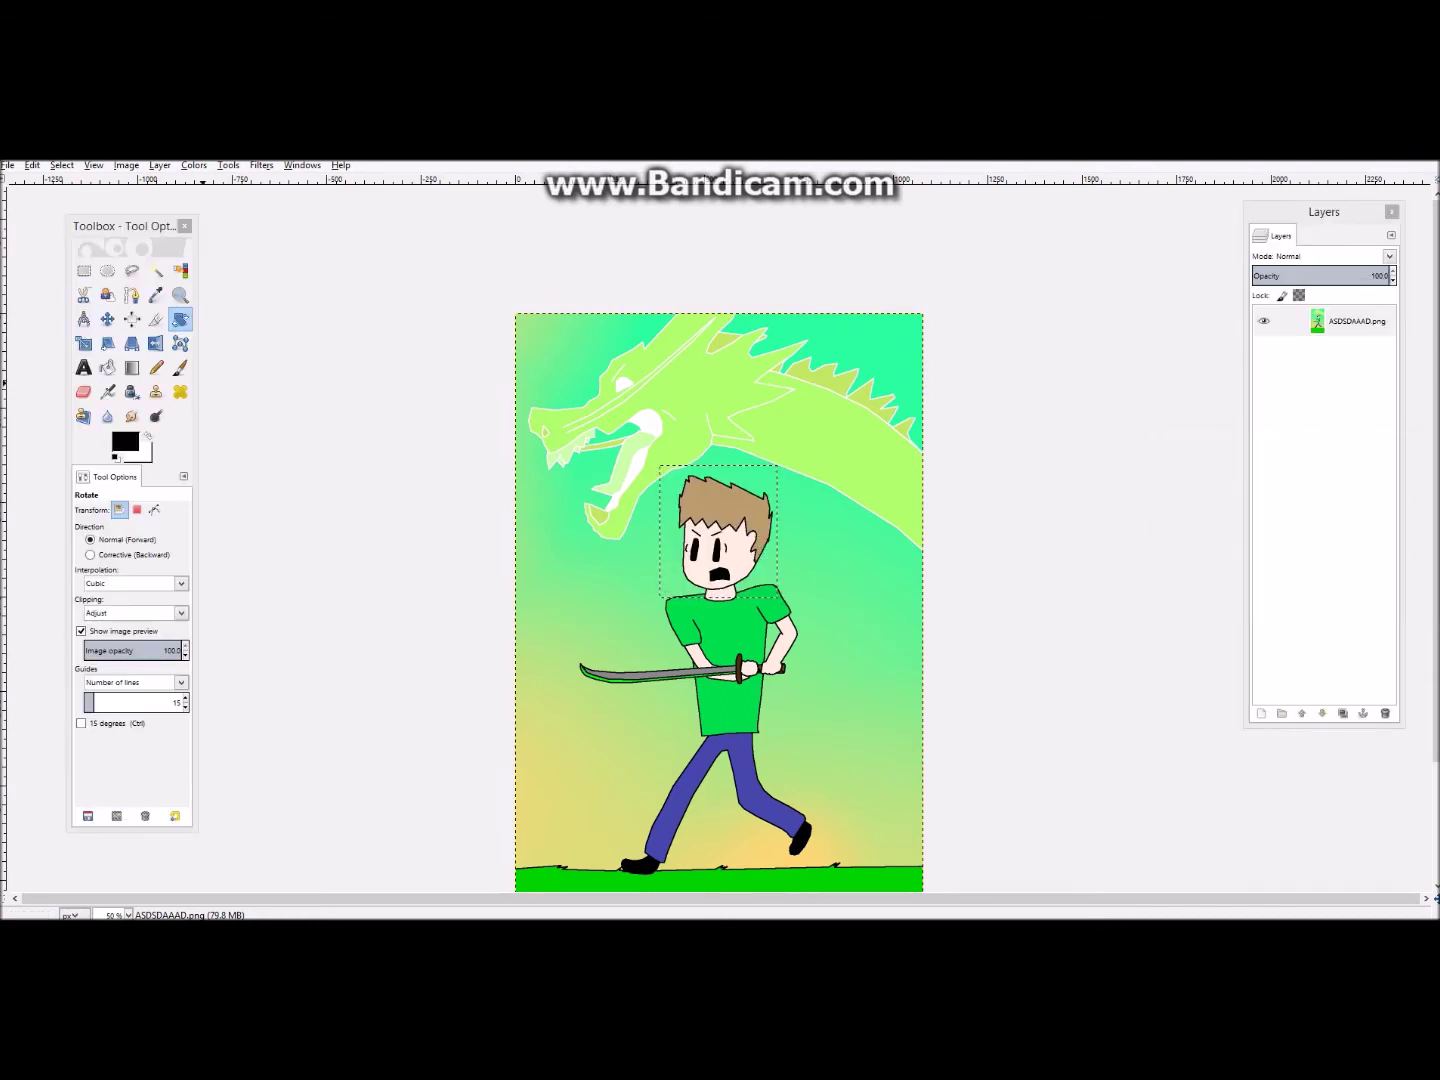
Try to scale the selected head area slightly larger and undo the attempt
left_click(84, 343)
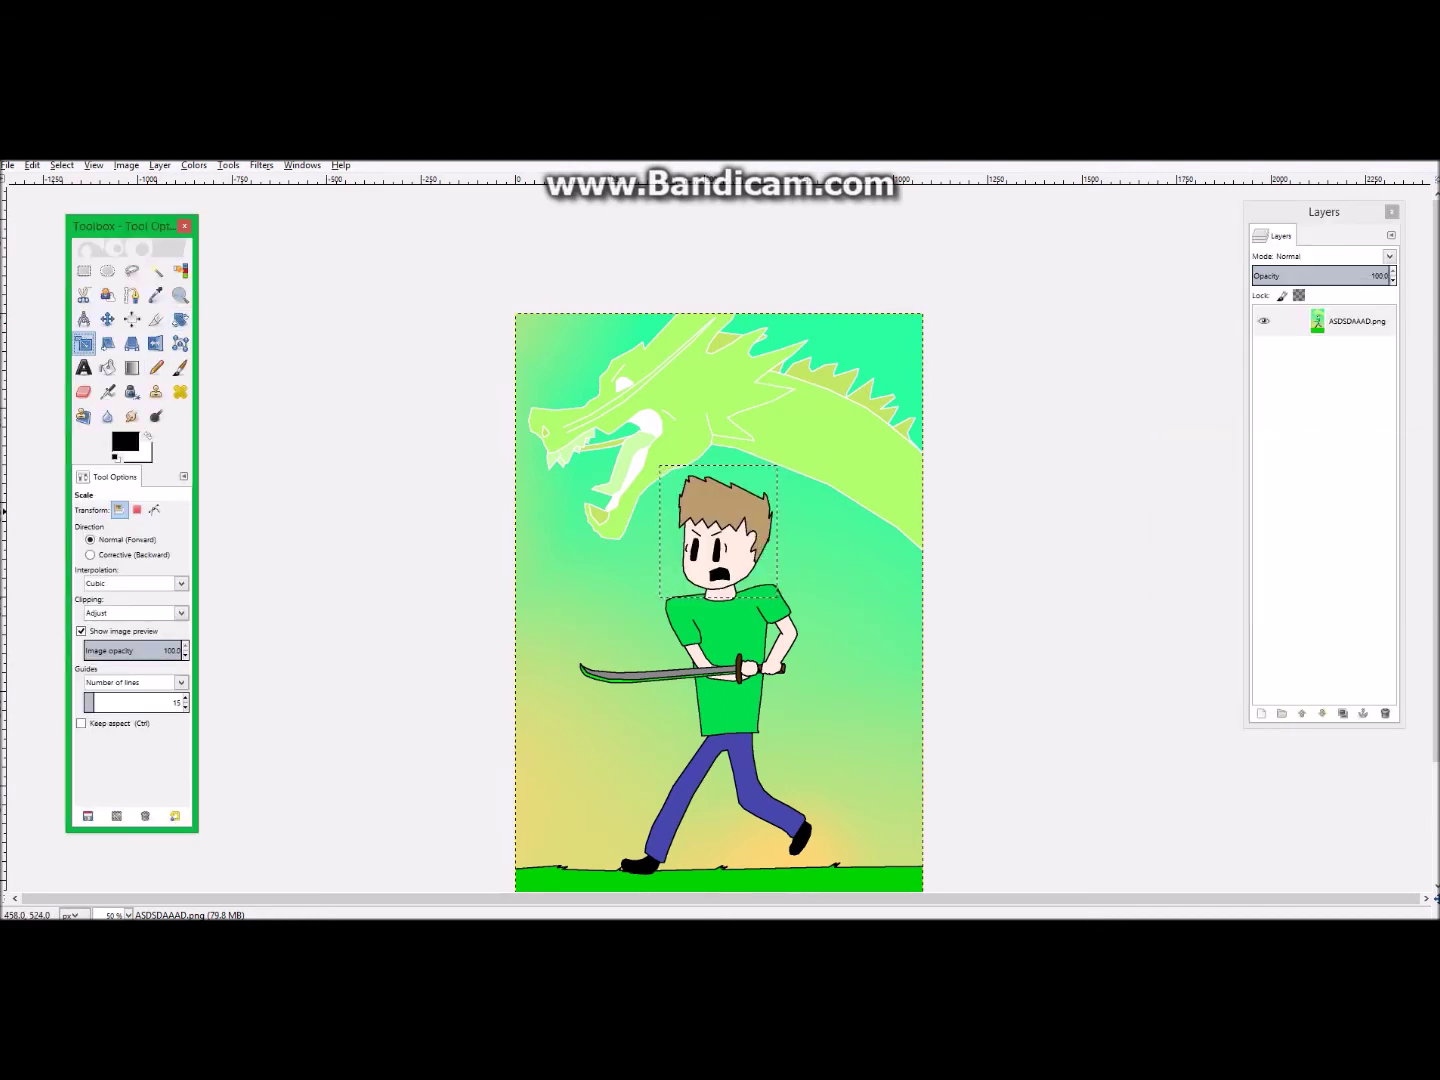
left_click(689, 513)
mouse_move(661, 466)
left_mouse_down()
mouse_move(656, 450)
mouse_move(773, 528)
mouse_move(448, 436)
mouse_move(516, 333)
mouse_move(684, 360)
mouse_move(315, 364)
mouse_move(283, 544)
mouse_move(300, 388)
mouse_move(419, 150)
mouse_move(465, 184)
mouse_move(572, 177)
mouse_move(572, 385)
mouse_move(653, 457)
left_mouse_up()
key("ctrl+z")
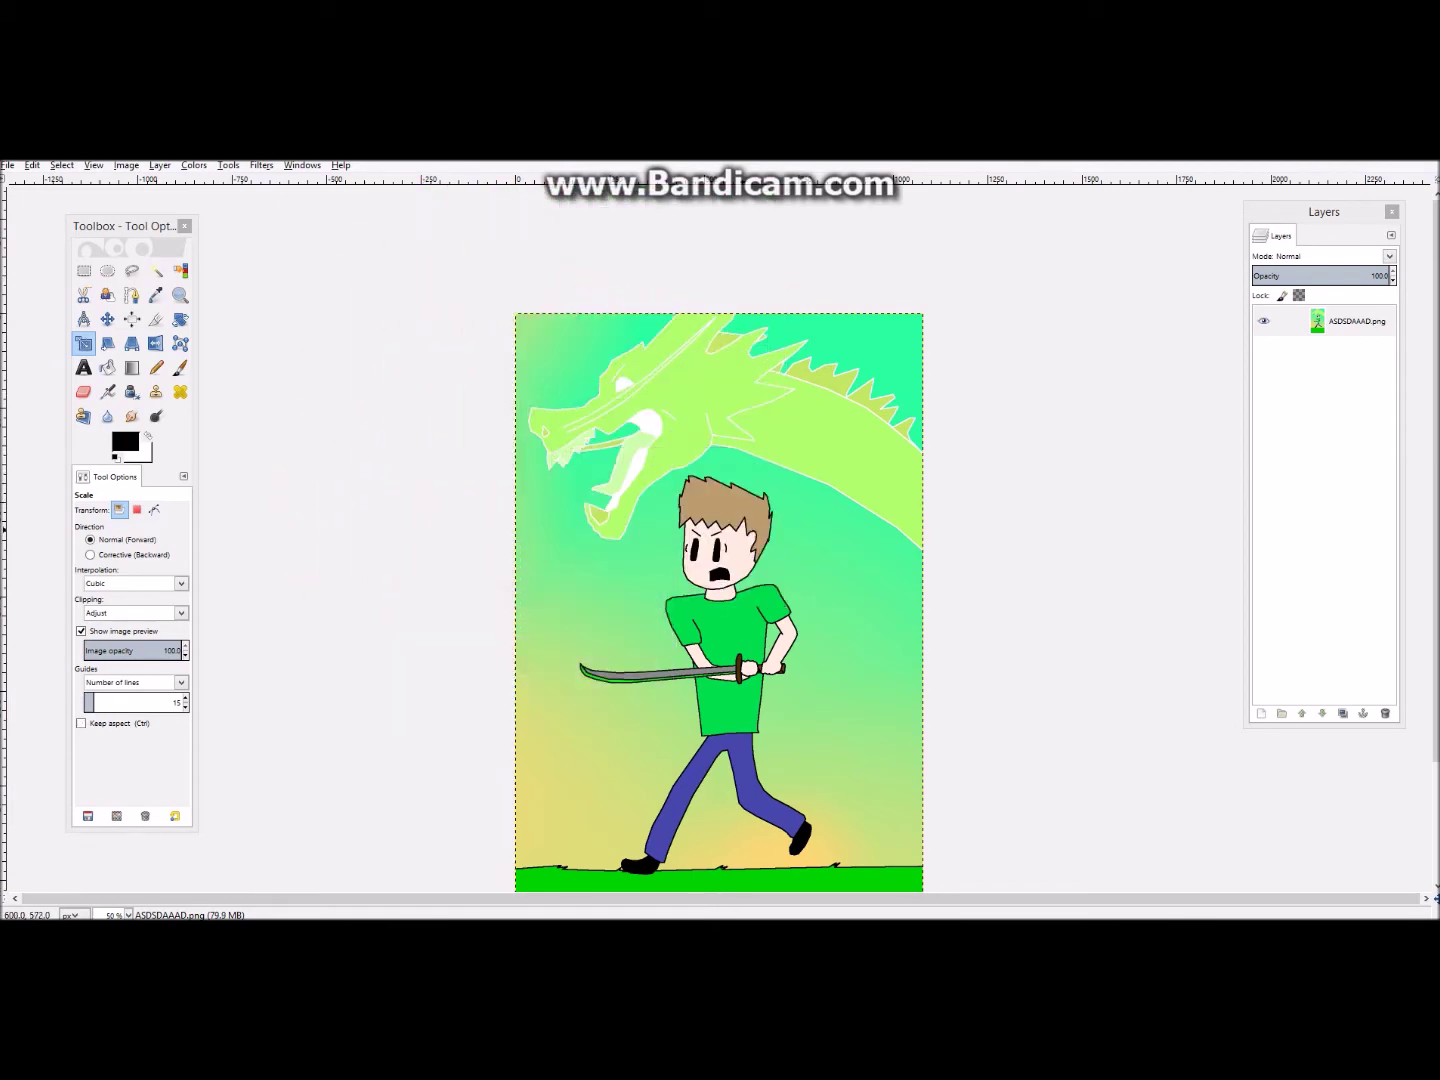
Select a 396 × 354 px rectangle around the swordsman's head, try enlarging it with the Scale tool, and cancel
left_click(84, 295)
left_click(84, 271)
left_click_drag(797, 468, 755, 498)
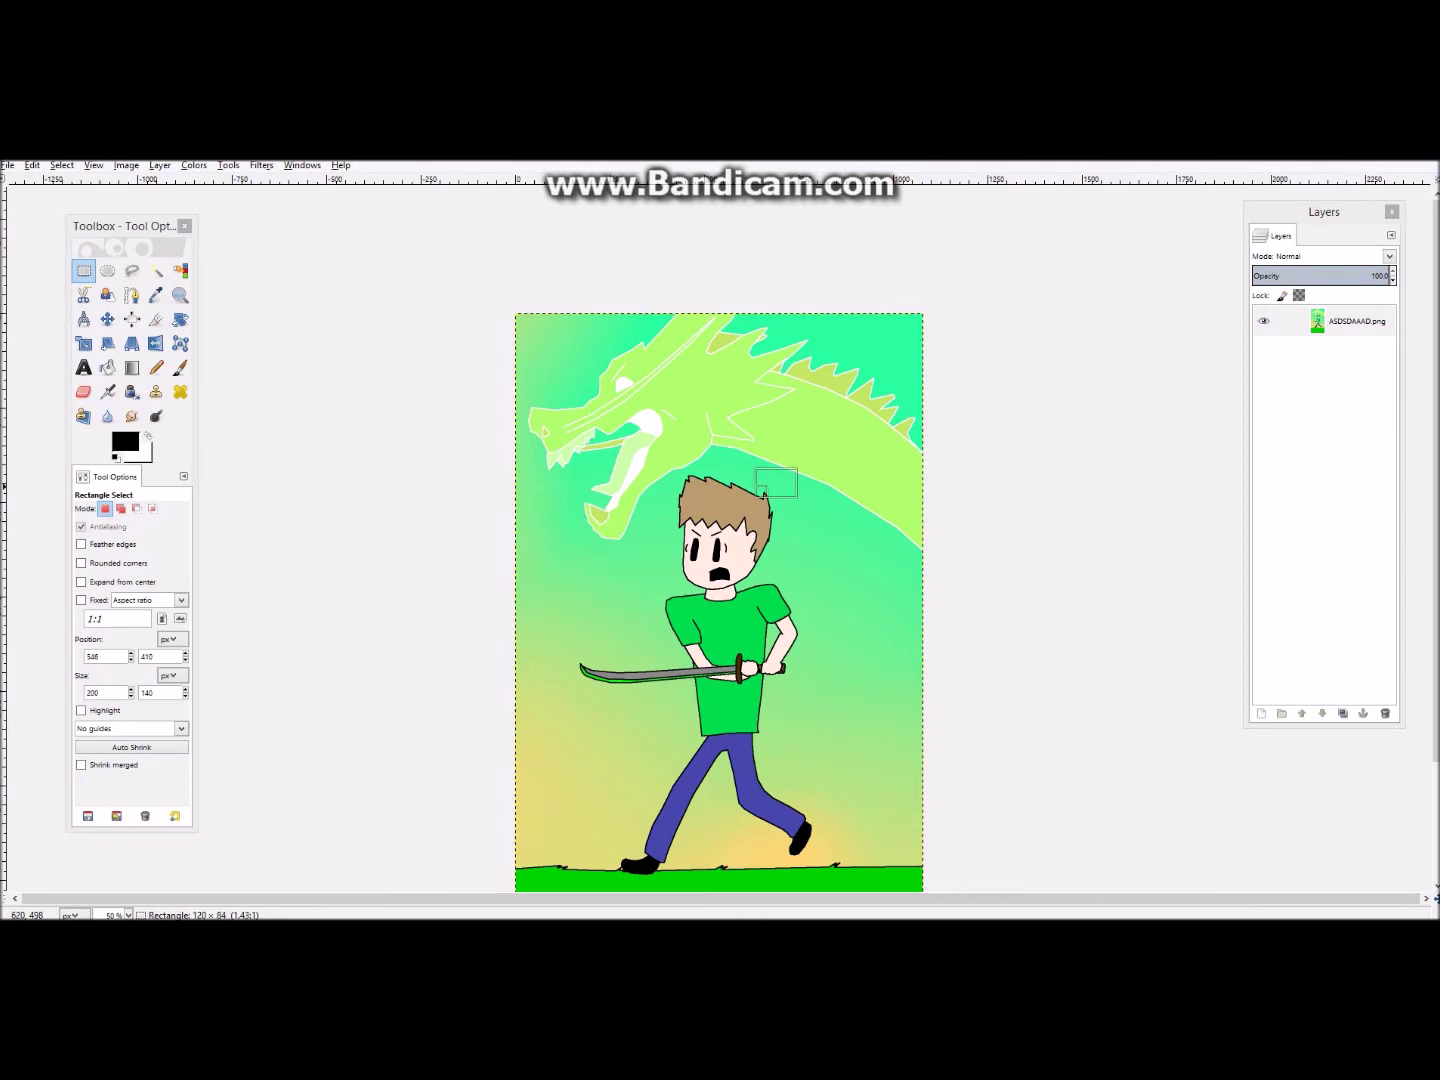
left_click(84, 344)
left_click(527, 500)
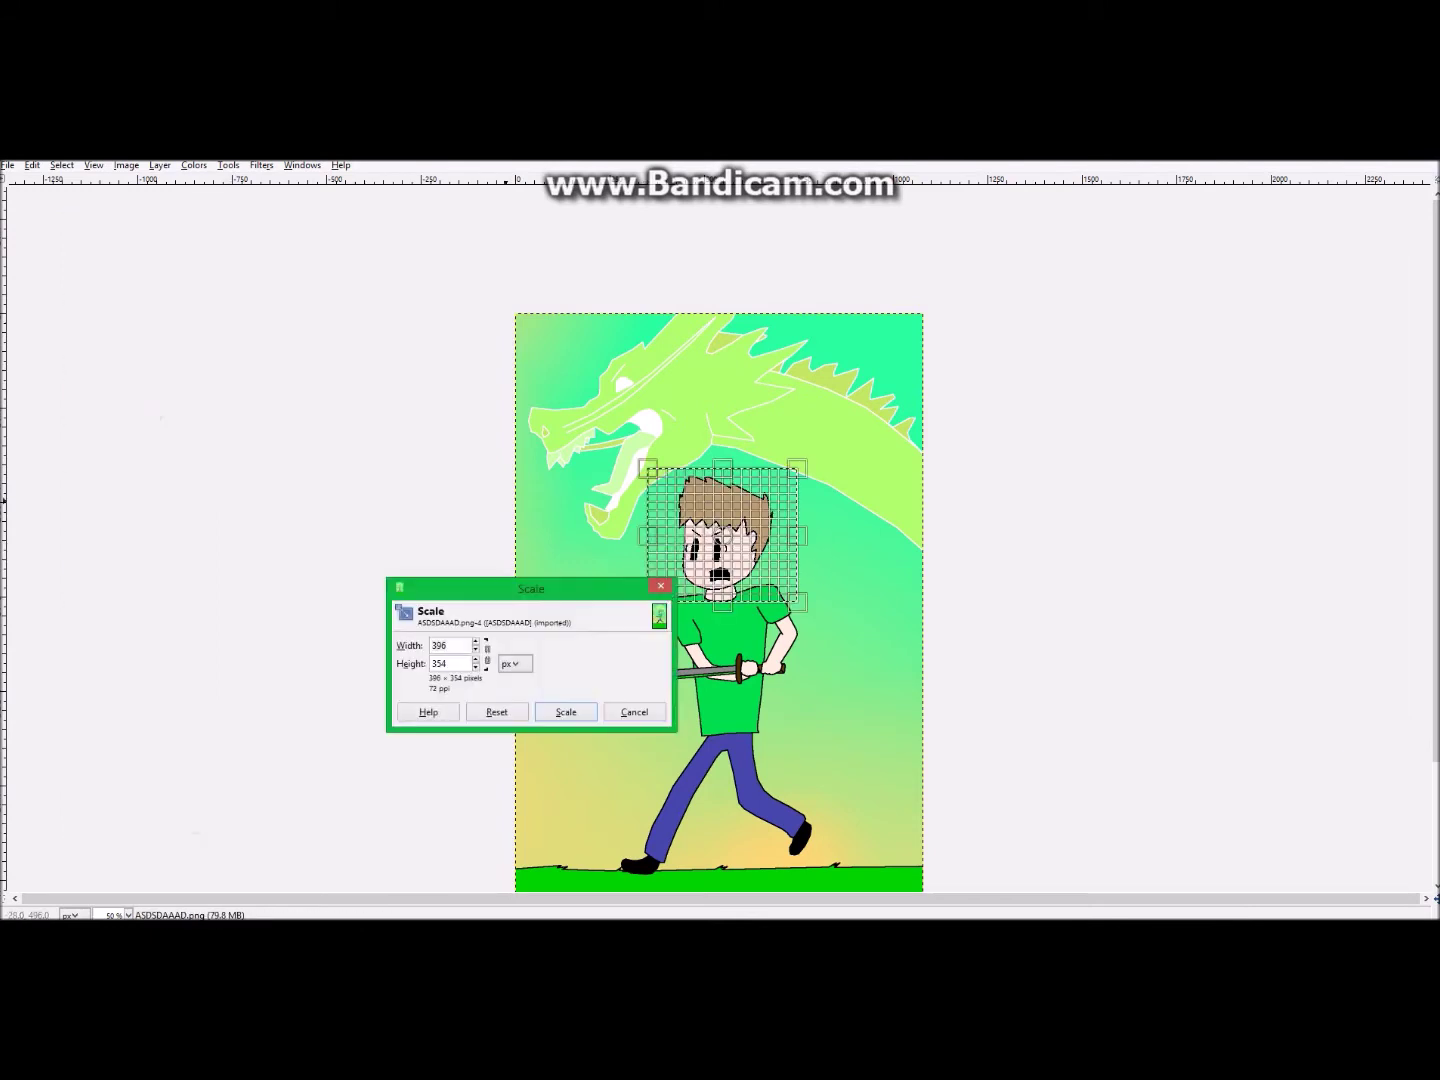
left_click_drag(807, 601, 845, 660)
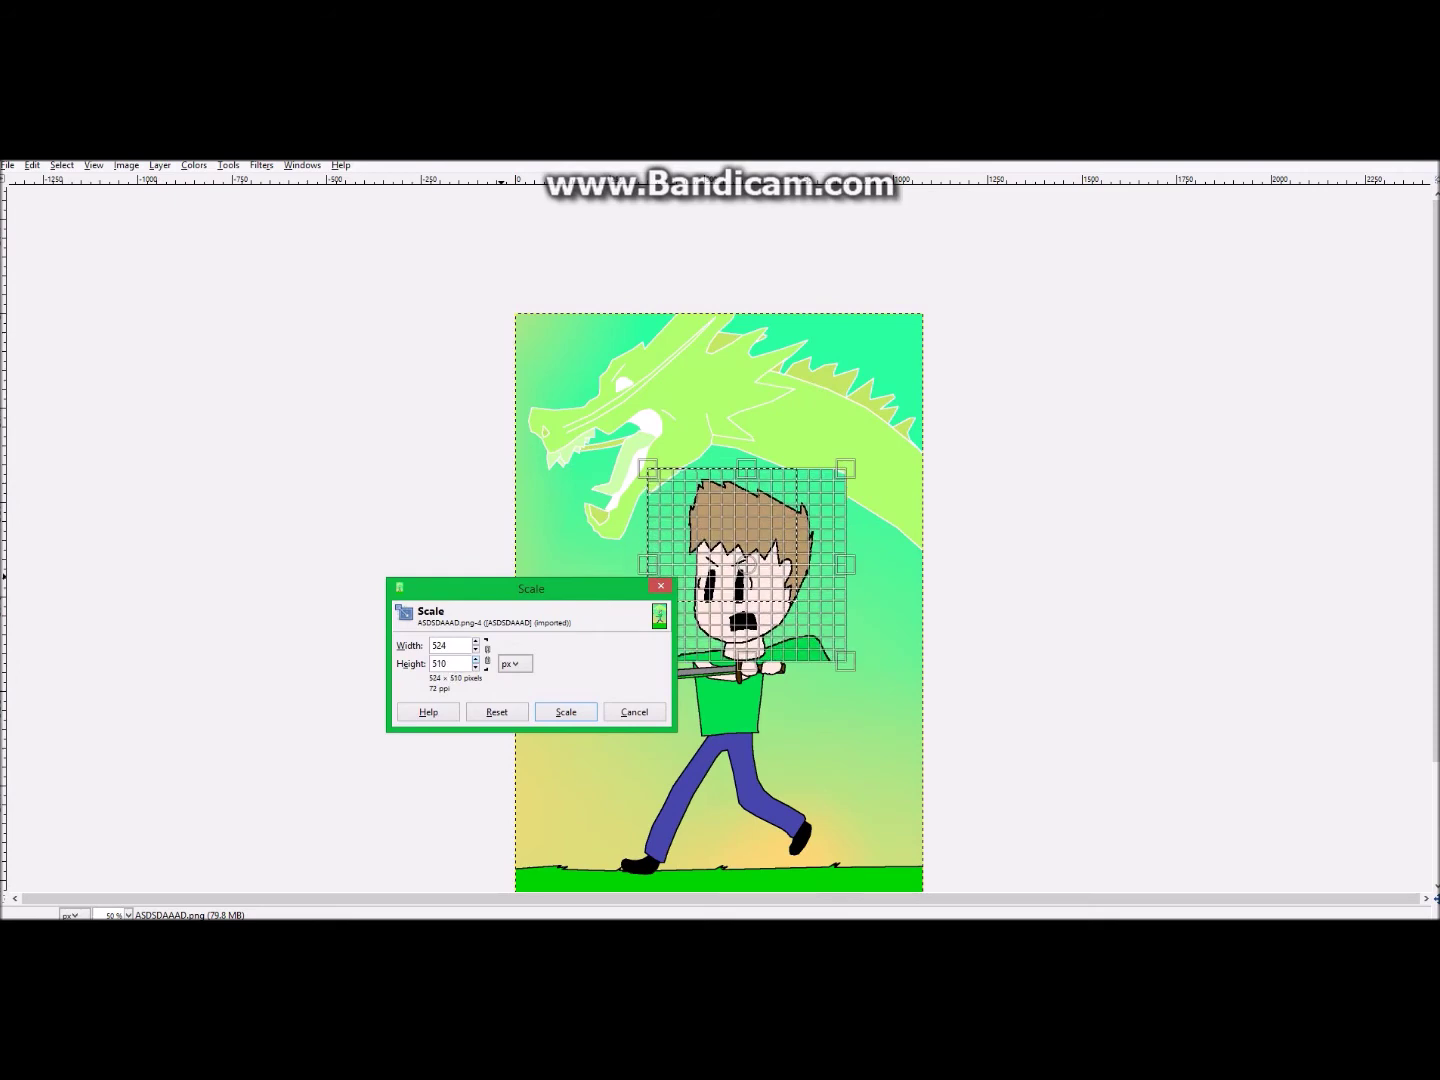
key("Tab")
left_click_drag(647, 468, 481, 305)
left_click(638, 713)
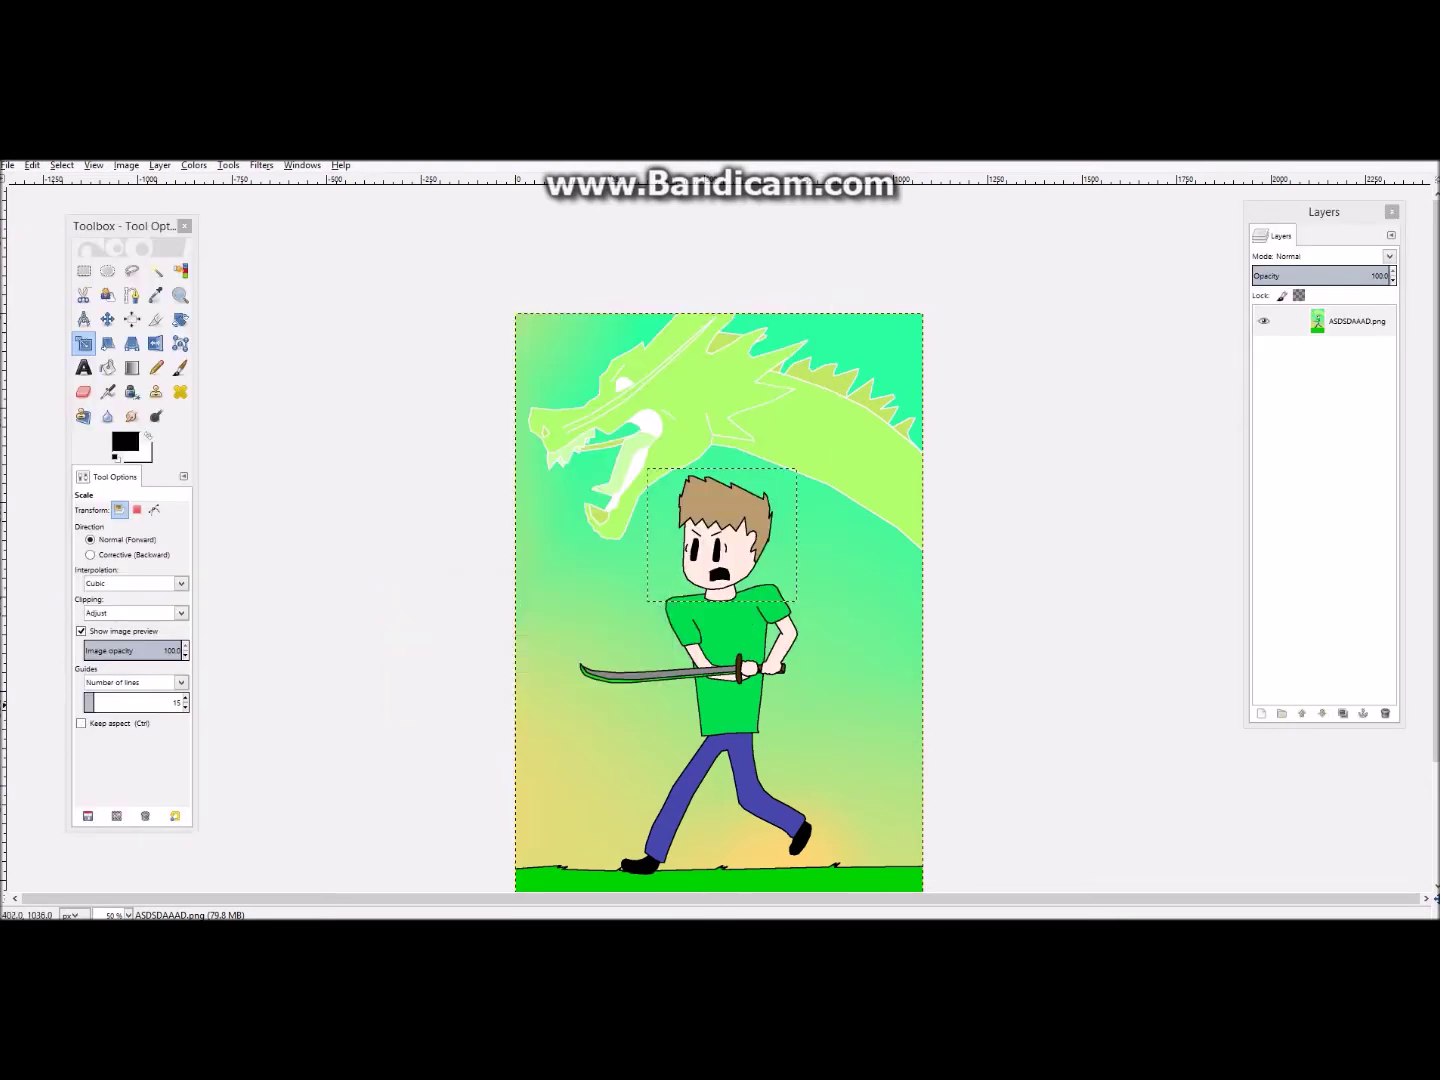
Scale the selected head area to 532 × 476 px with interpolation set to None and the aspect ratio kept
scroll(700, 481, "up", 9)
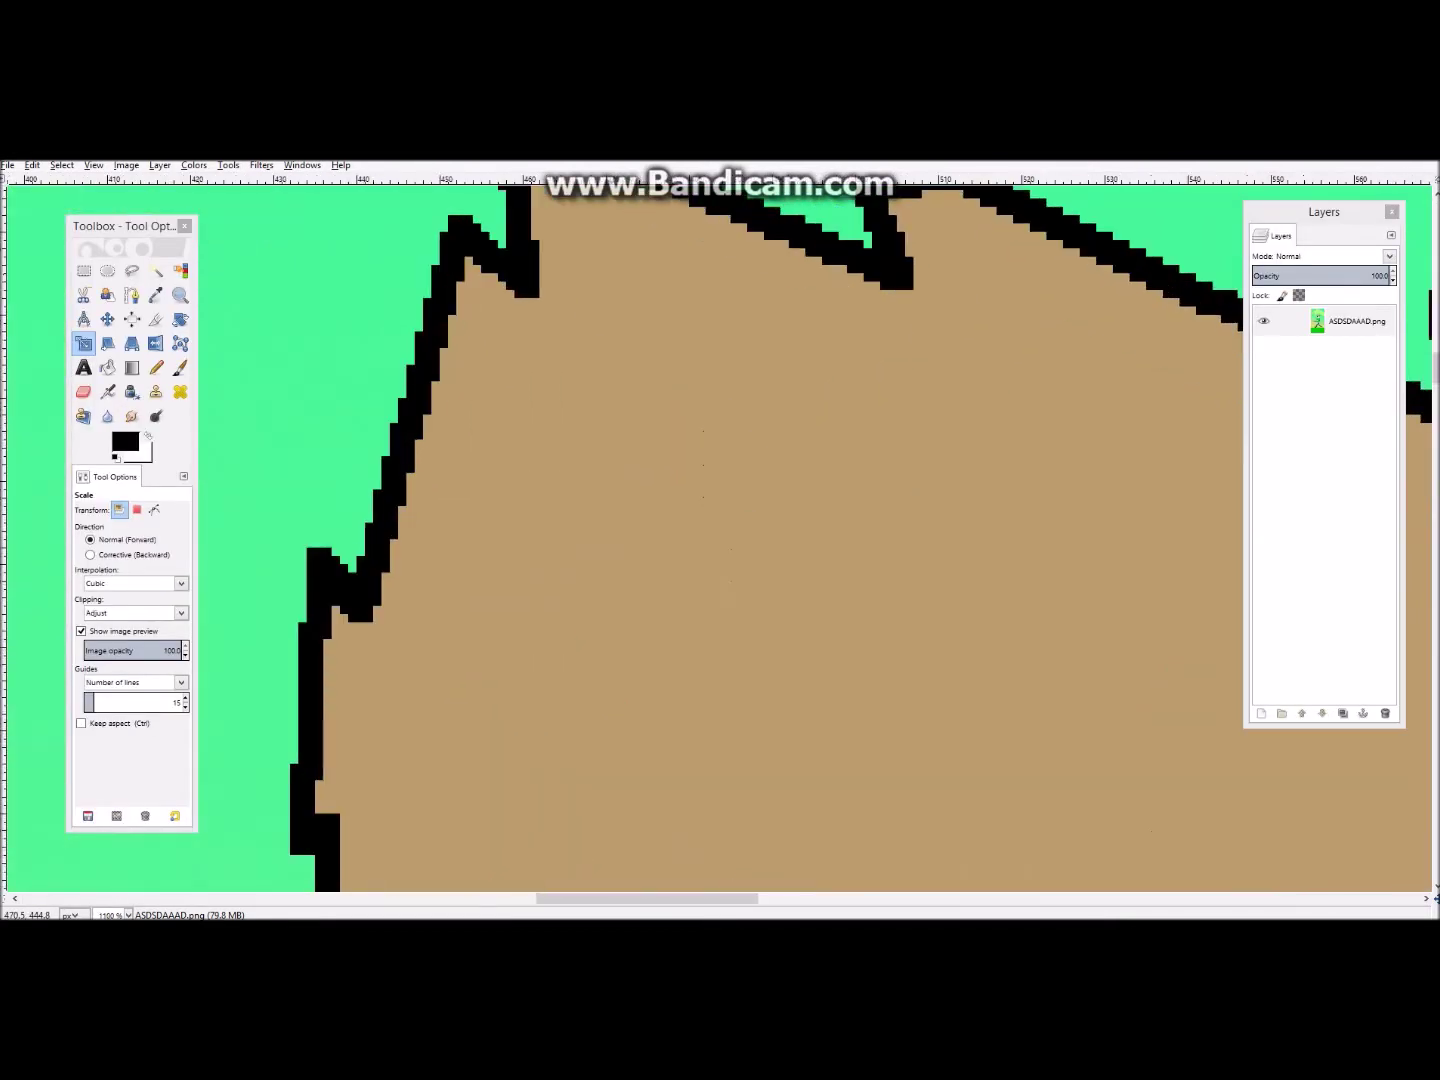
scroll(700, 480, "down", 2)
key("1")
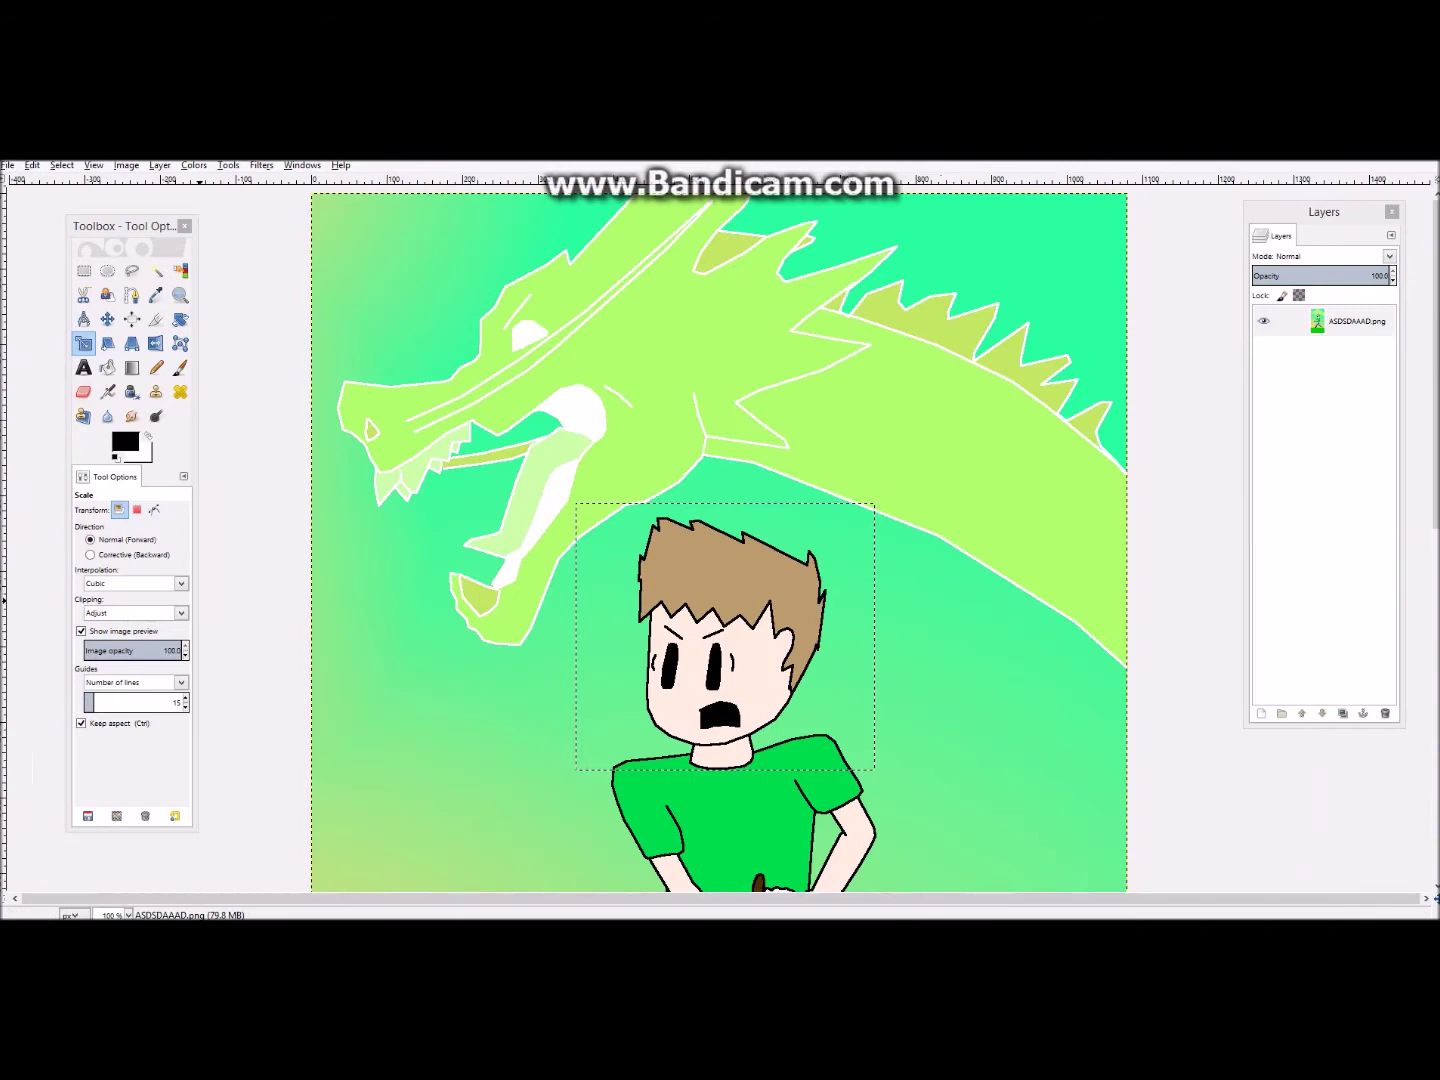
left_click(180, 584)
left_click(101, 602)
left_click(589, 625)
left_click_drag(577, 503, 472, 410)
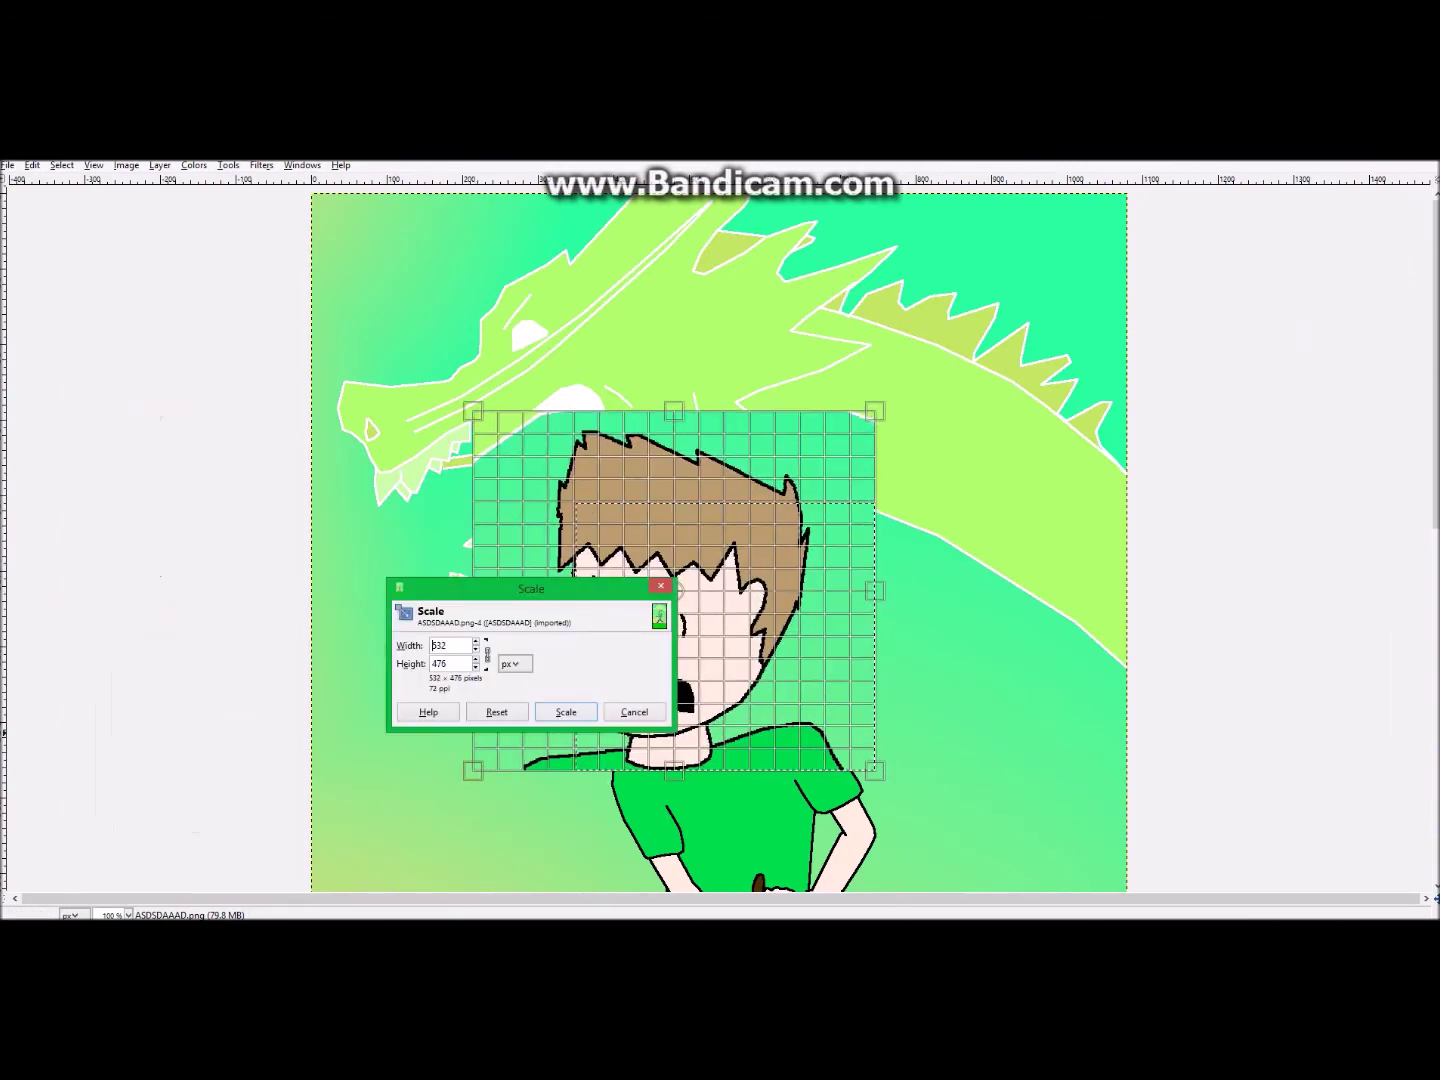
key("Return")
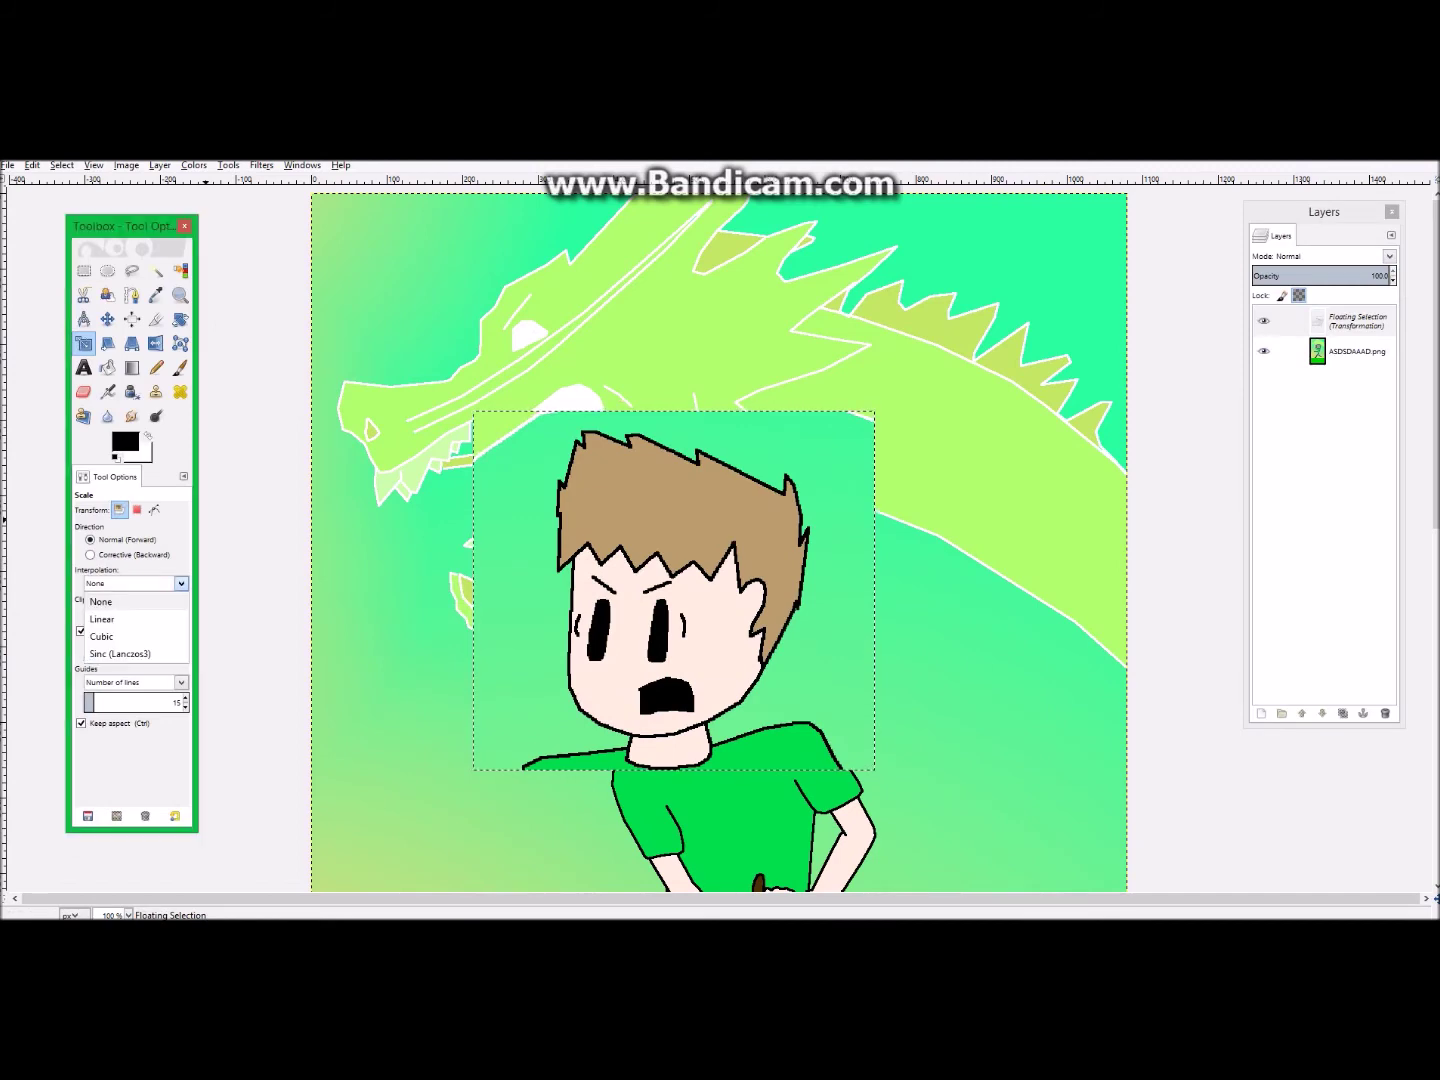
Scale the floating head piece to 708 × 632 px with Cubic interpolation, and undo both head scalings after inspecting the outlines
left_click(610, 580)
left_click_drag(473, 411, 342, 294)
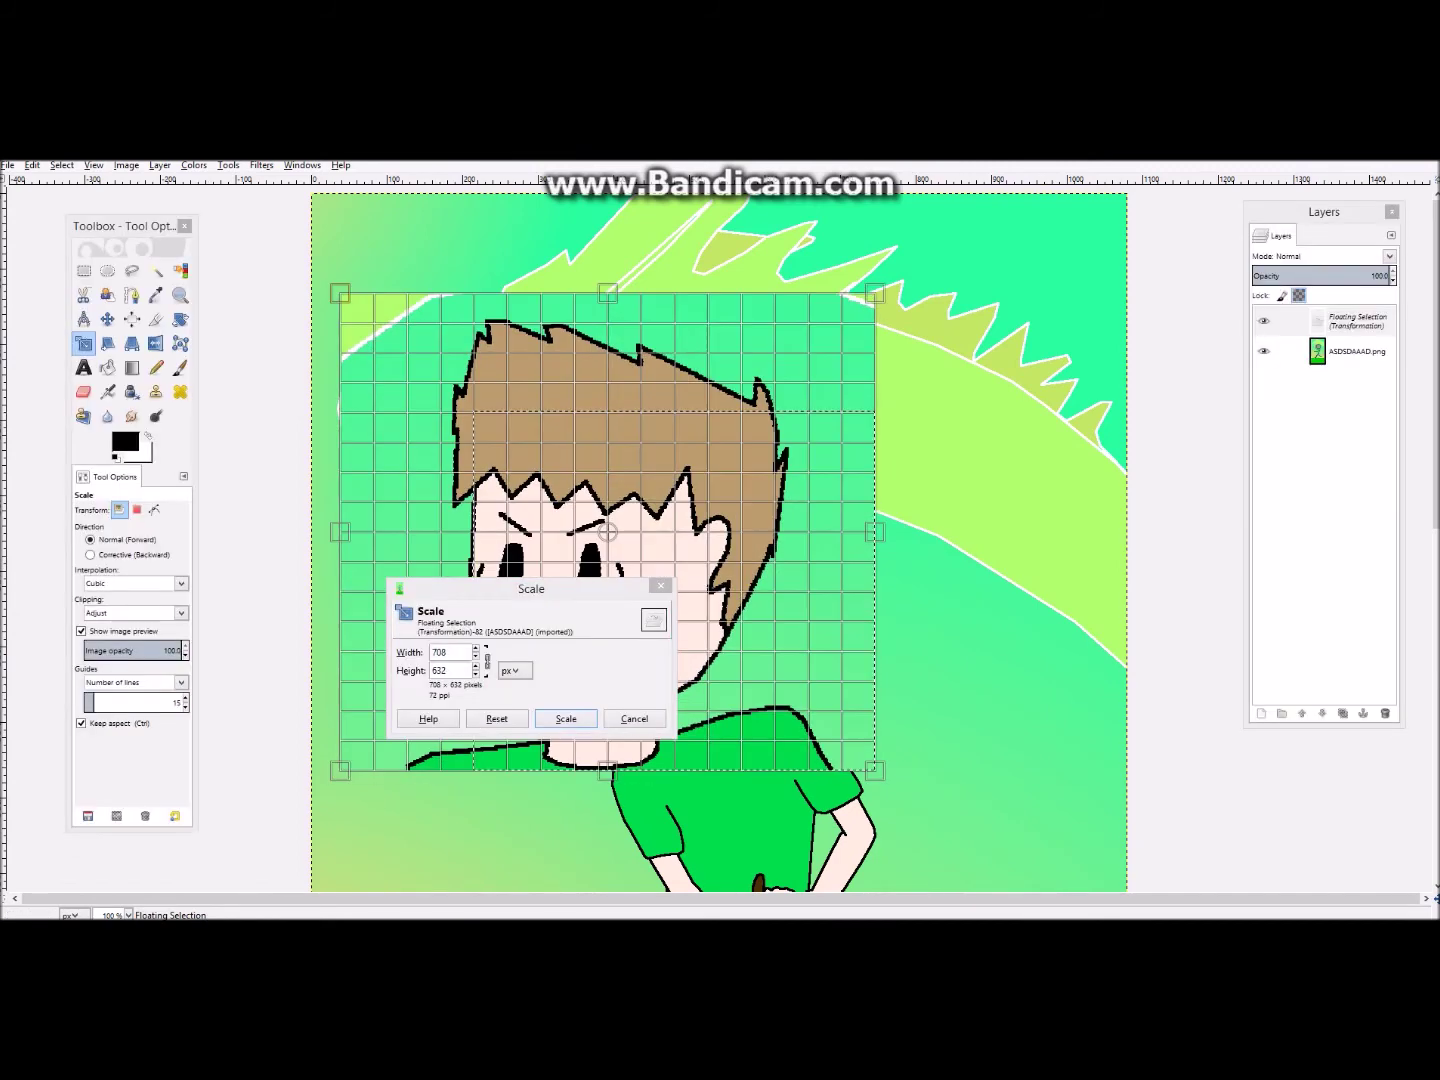
left_click(561, 718)
scroll(563, 707, "up", 5, "ctrl")
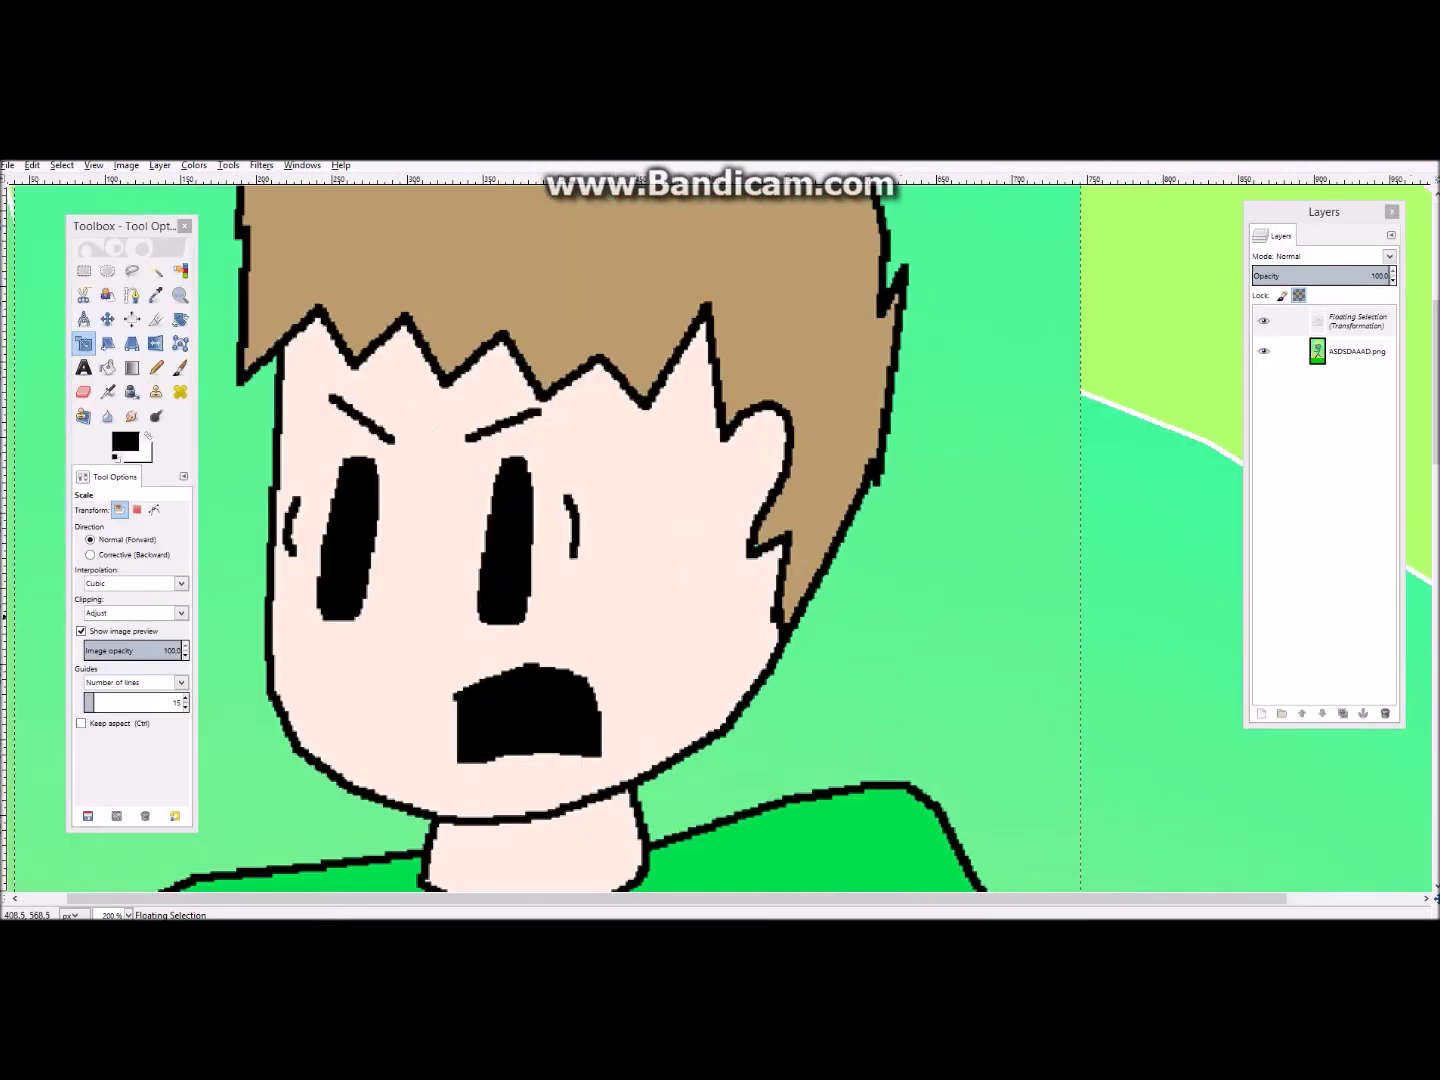
scroll(563, 707, "down", 4, "ctrl")
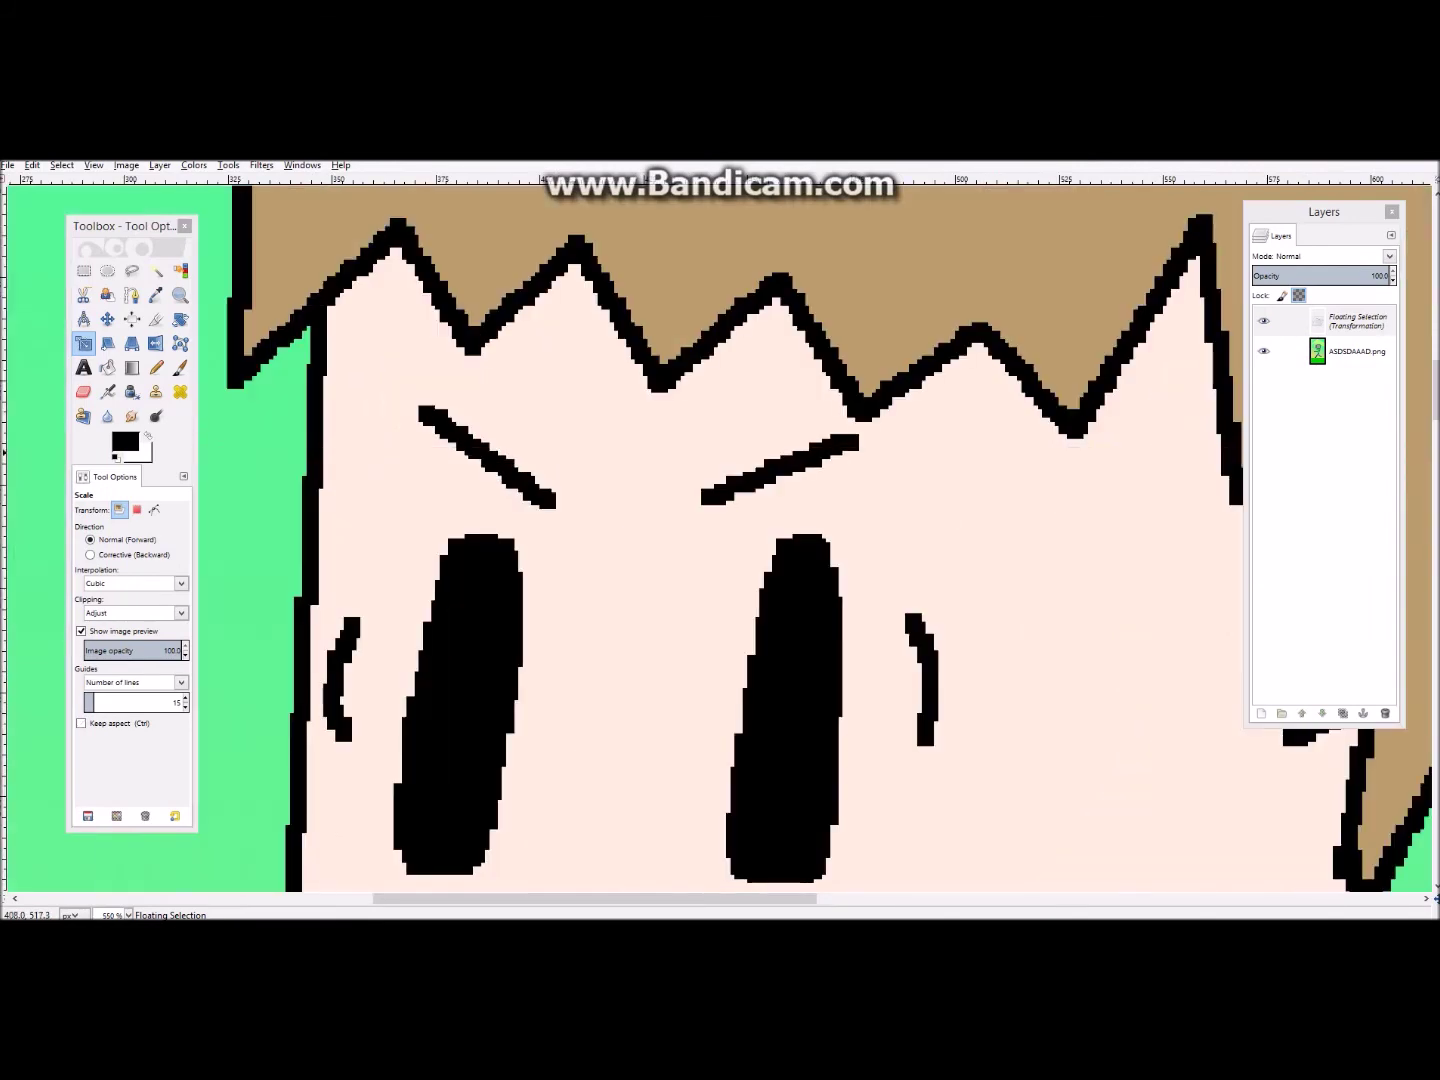
key("ctrl+h")
Clear the old selection and make a new rectangular selection around the swordsman's head and neck
left_click(85, 272)
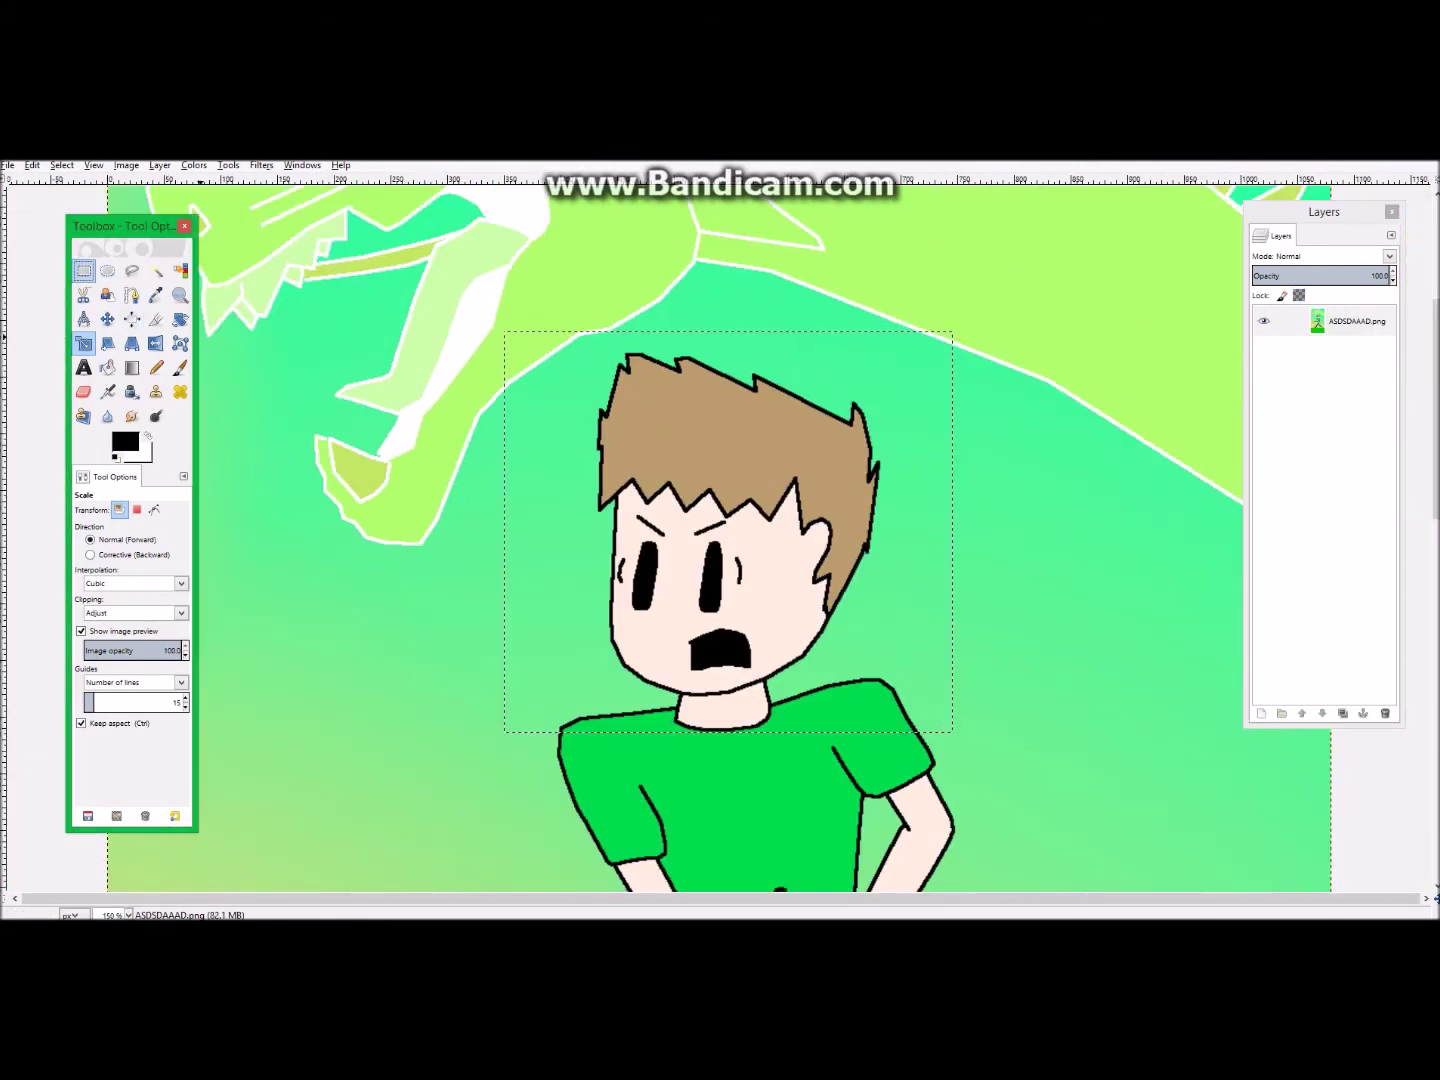
left_click(220, 412)
scroll(221, 420, "down", 1, "ctrl")
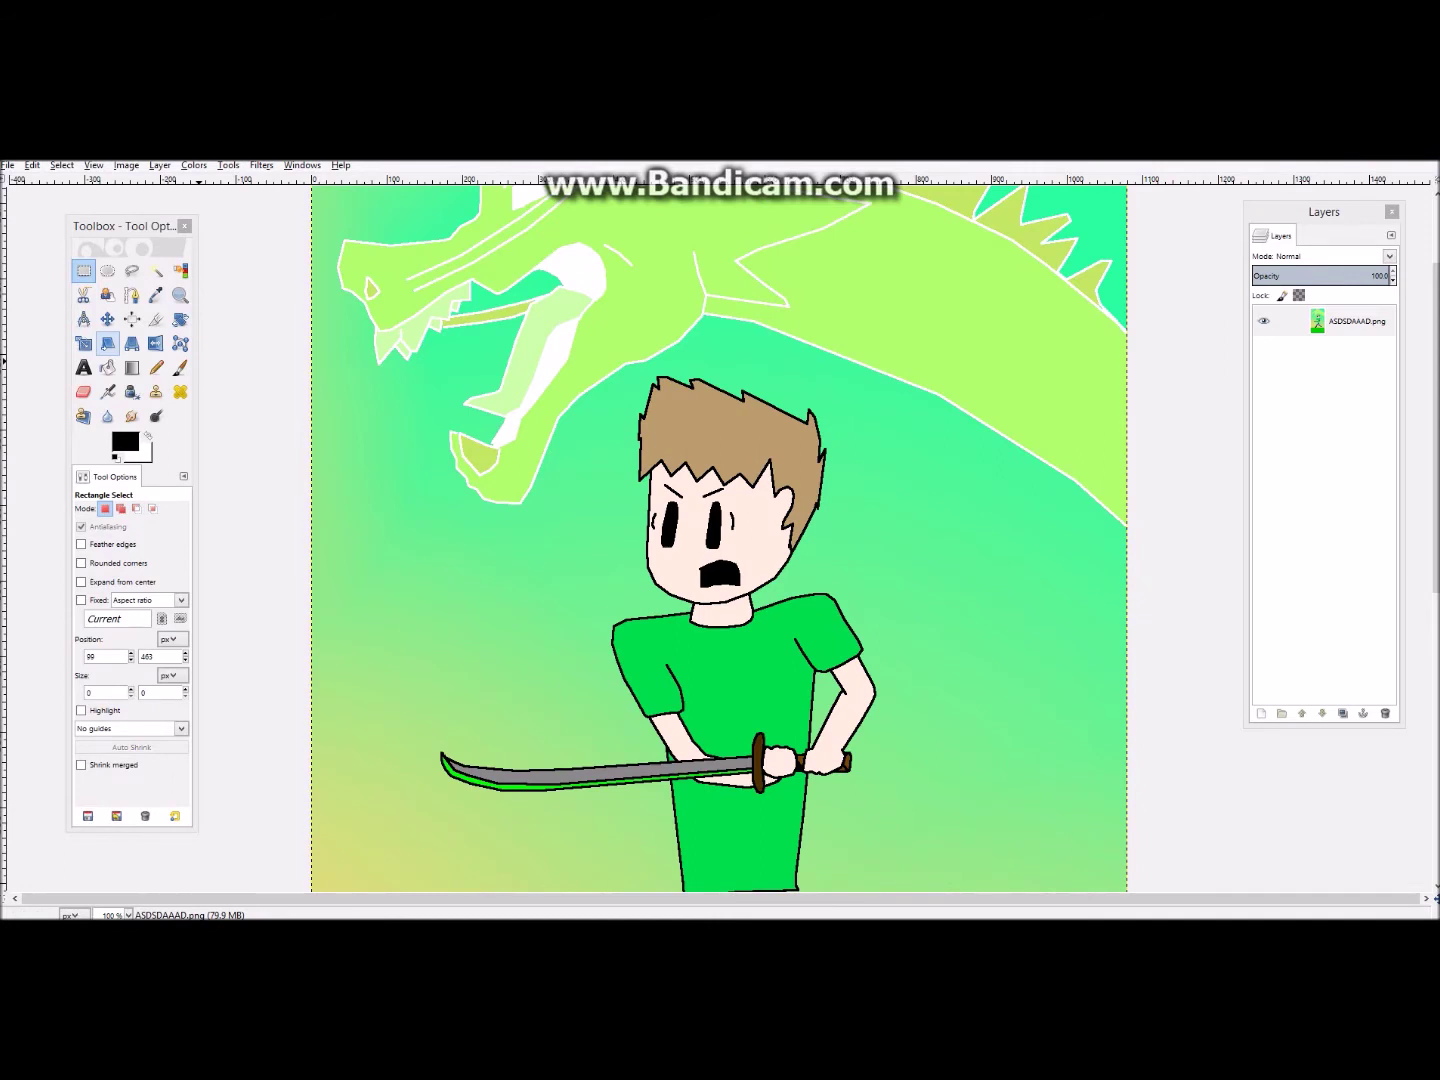
left_click_drag(612, 359, 871, 626)
Shear the selected head by magnitude 267 in X and -95 in Y, and undo the shear
left_click(109, 343)
left_click(744, 496)
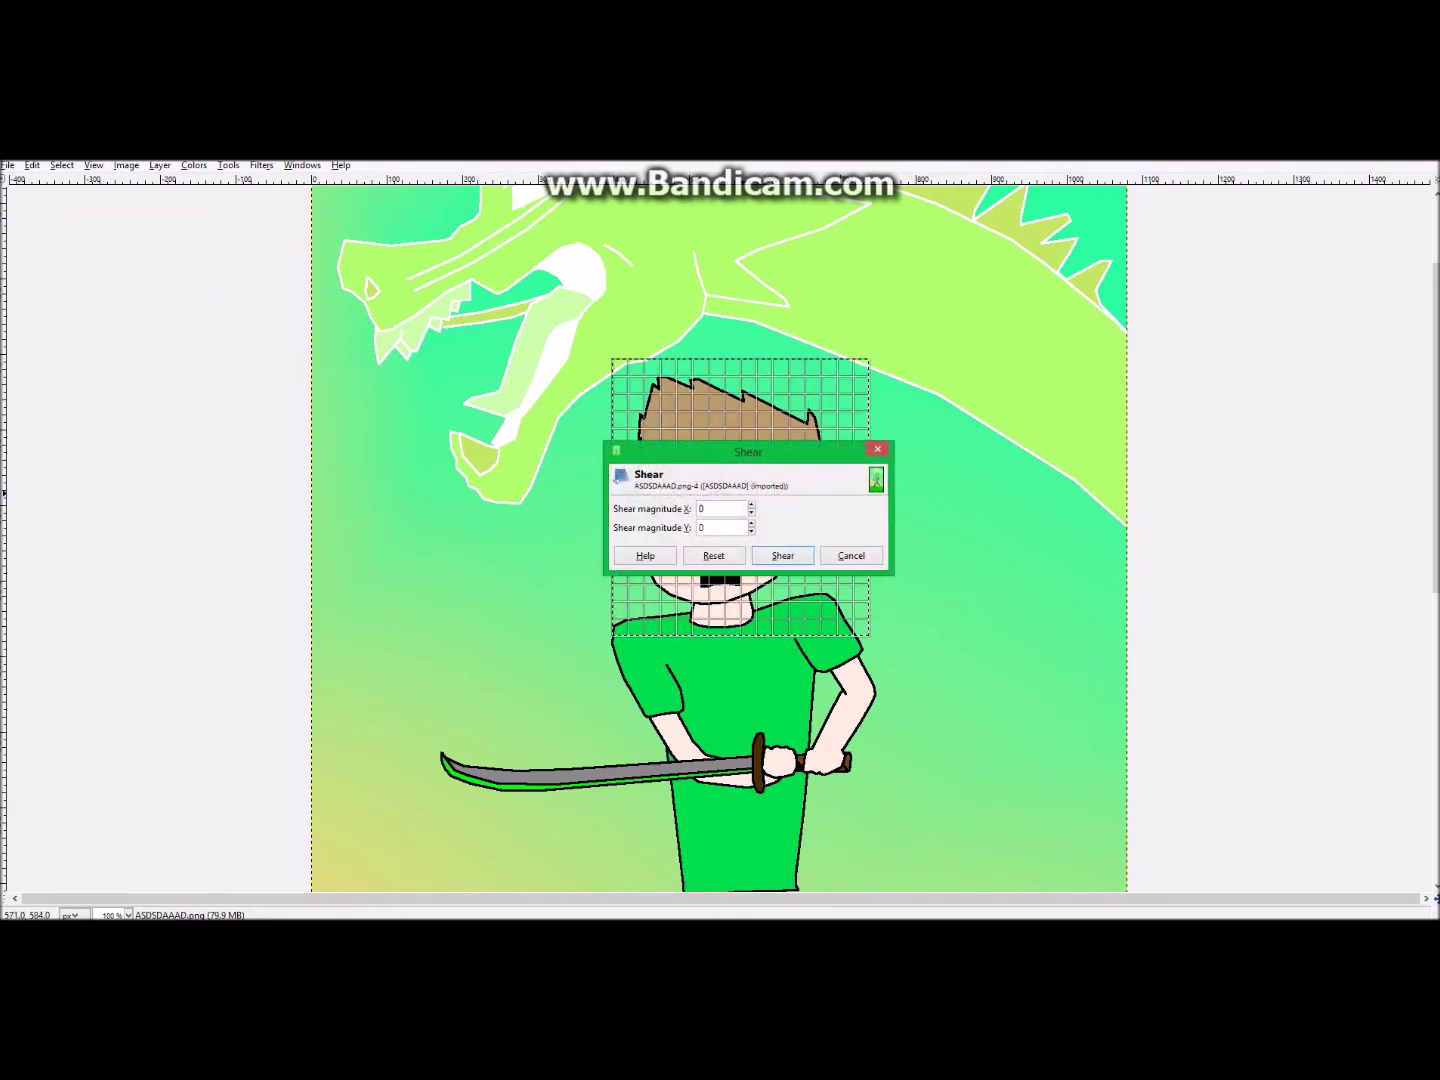
left_click_drag(748, 452, 880, 422)
left_click(885, 475)
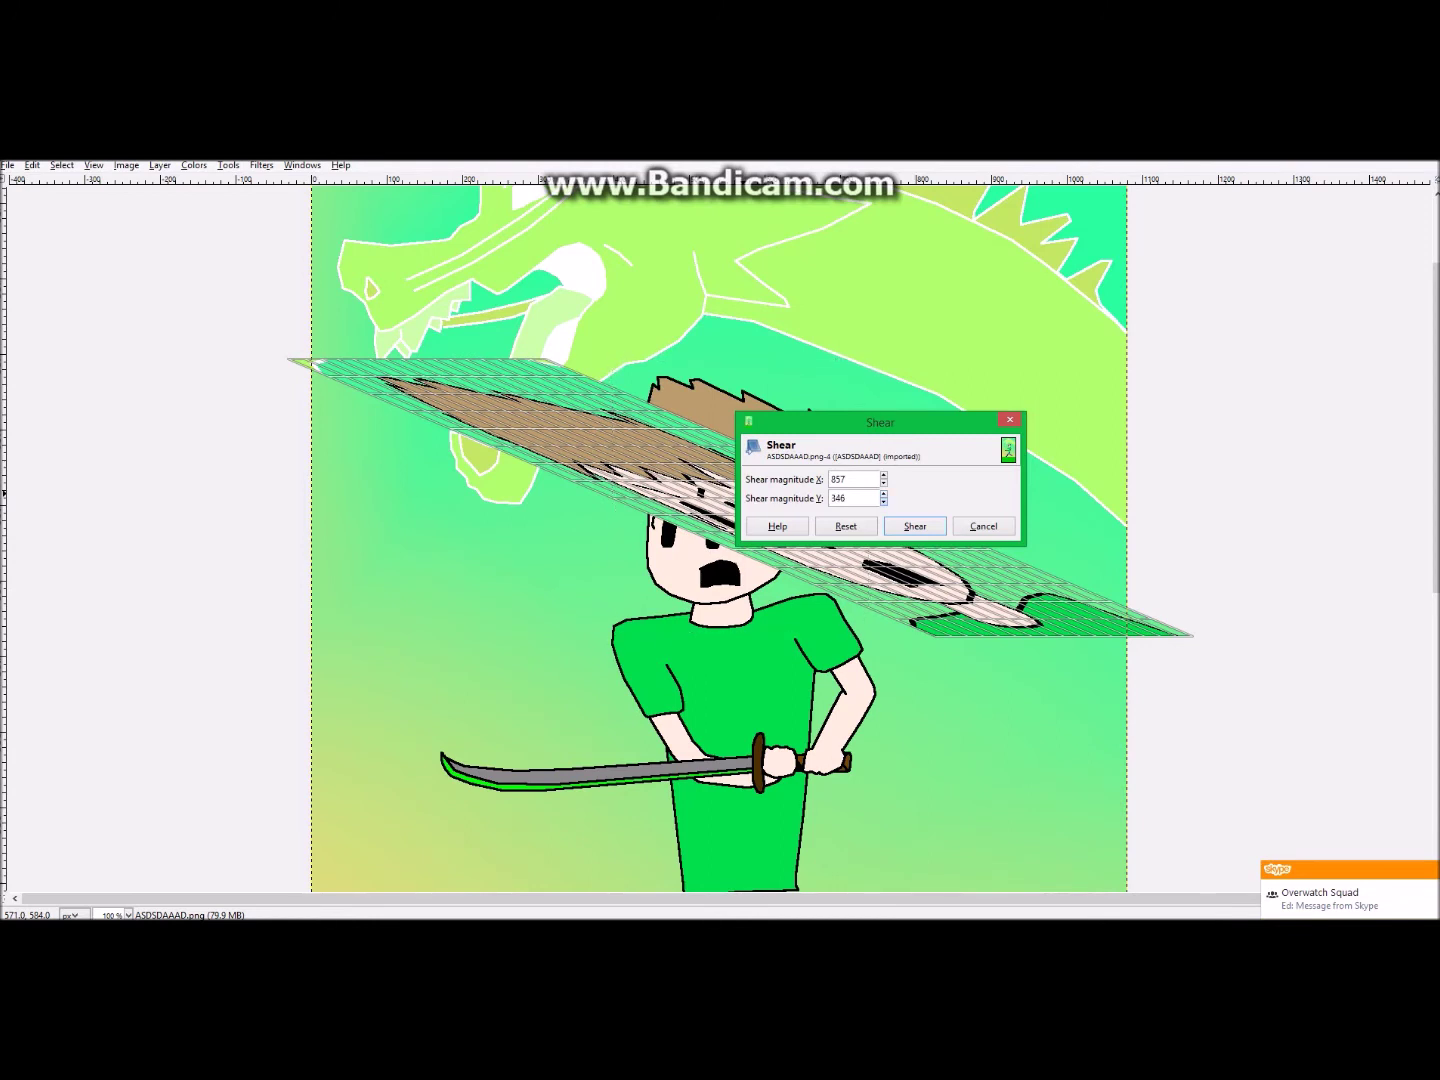
left_click(885, 483)
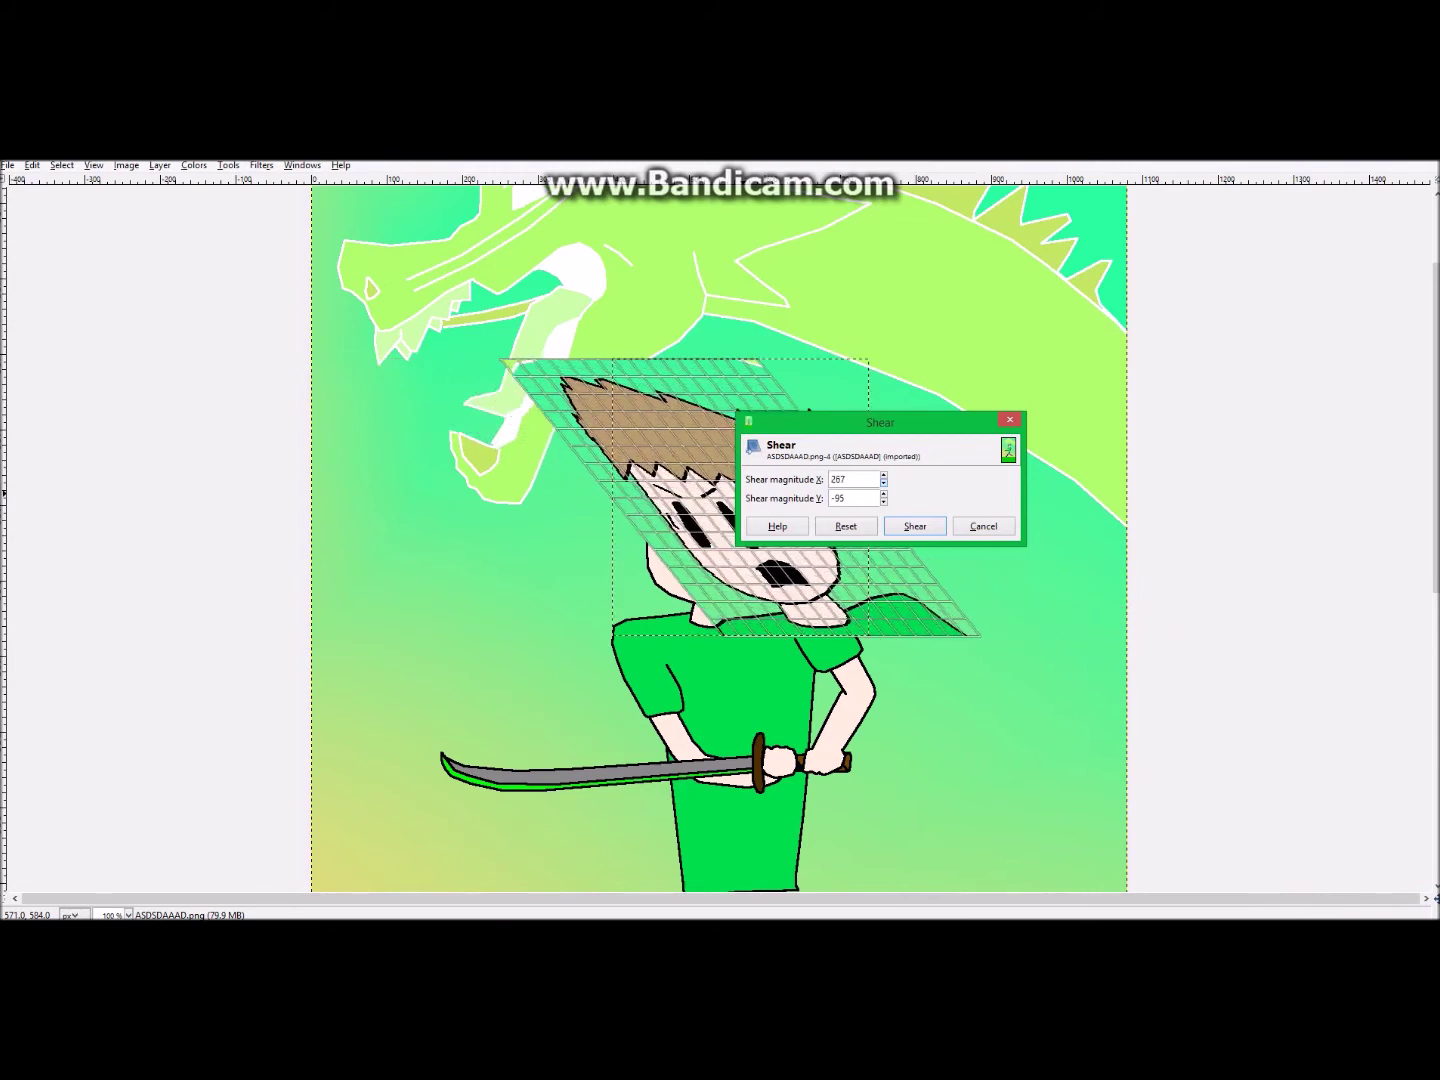
left_click(905, 525)
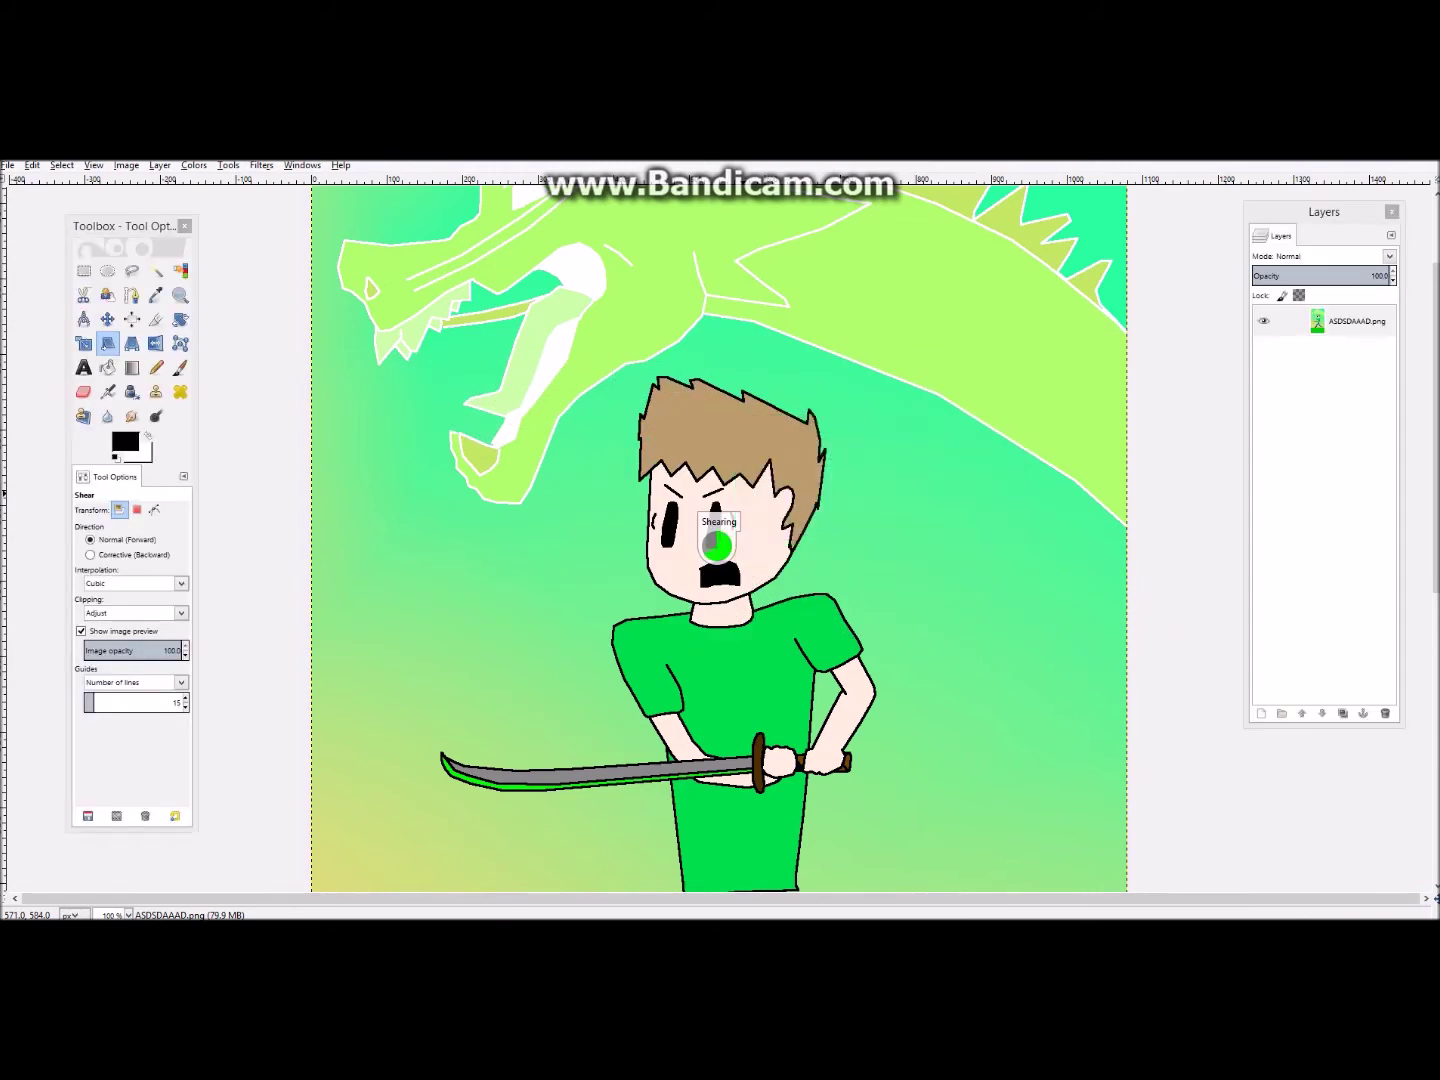
key("ctrl+z")
Distort the selected head with the Perspective tool by moving its two lower corners, apply the transformation, and undo it
left_click(132, 343)
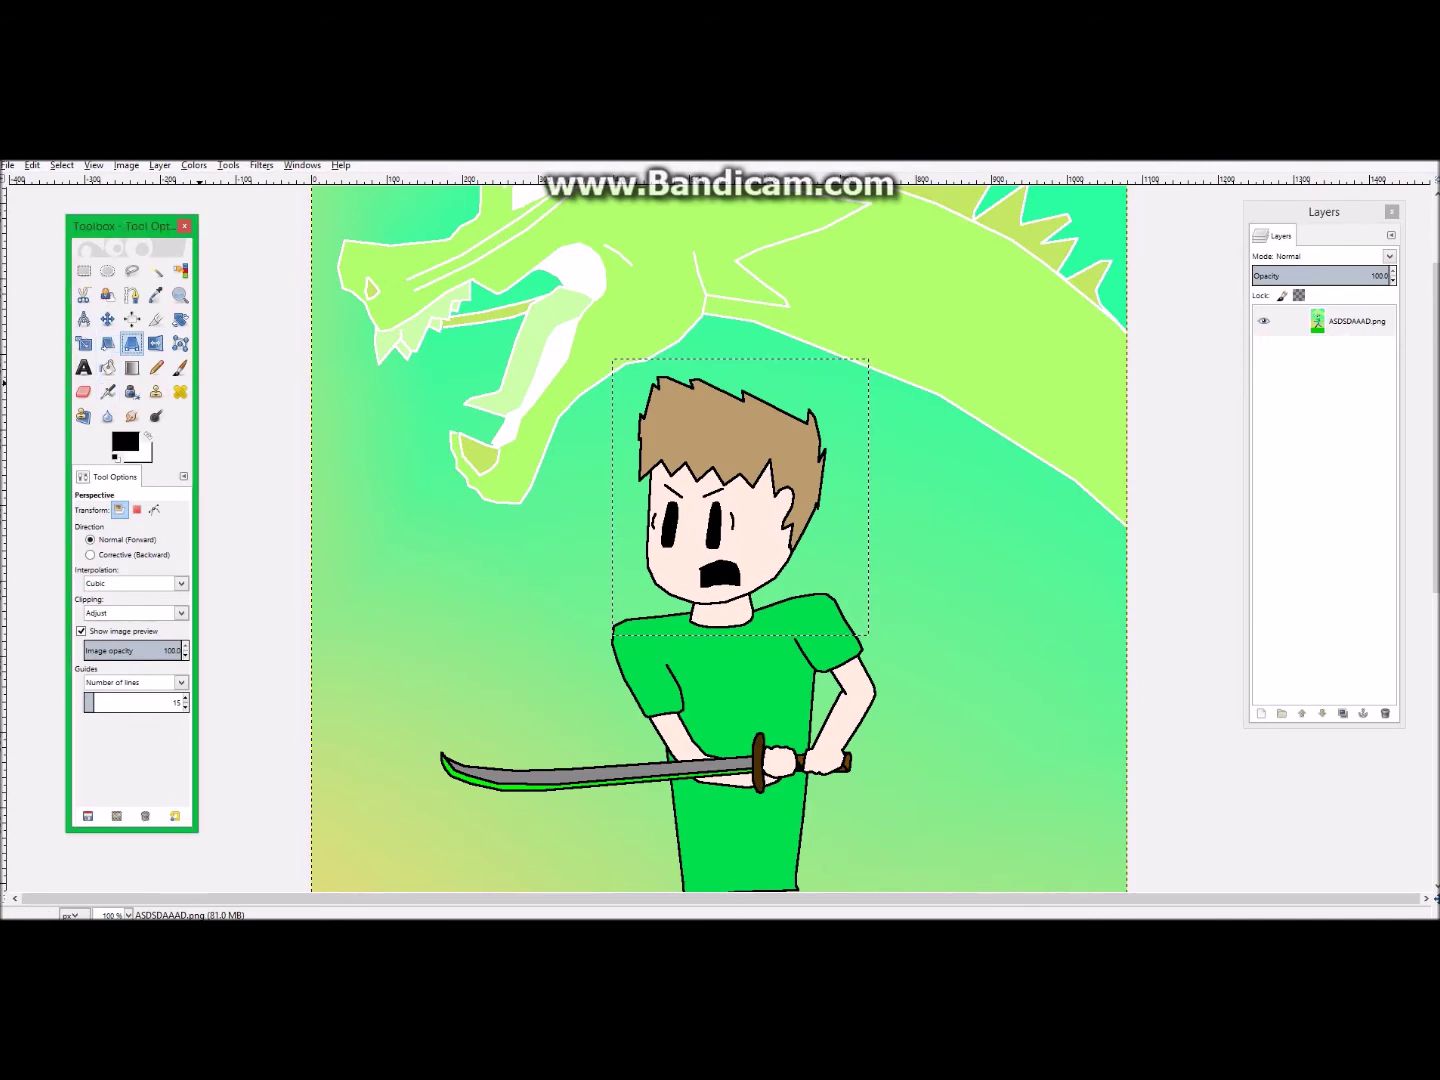
left_click(720, 481)
left_click_drag(724, 430, 1042, 272)
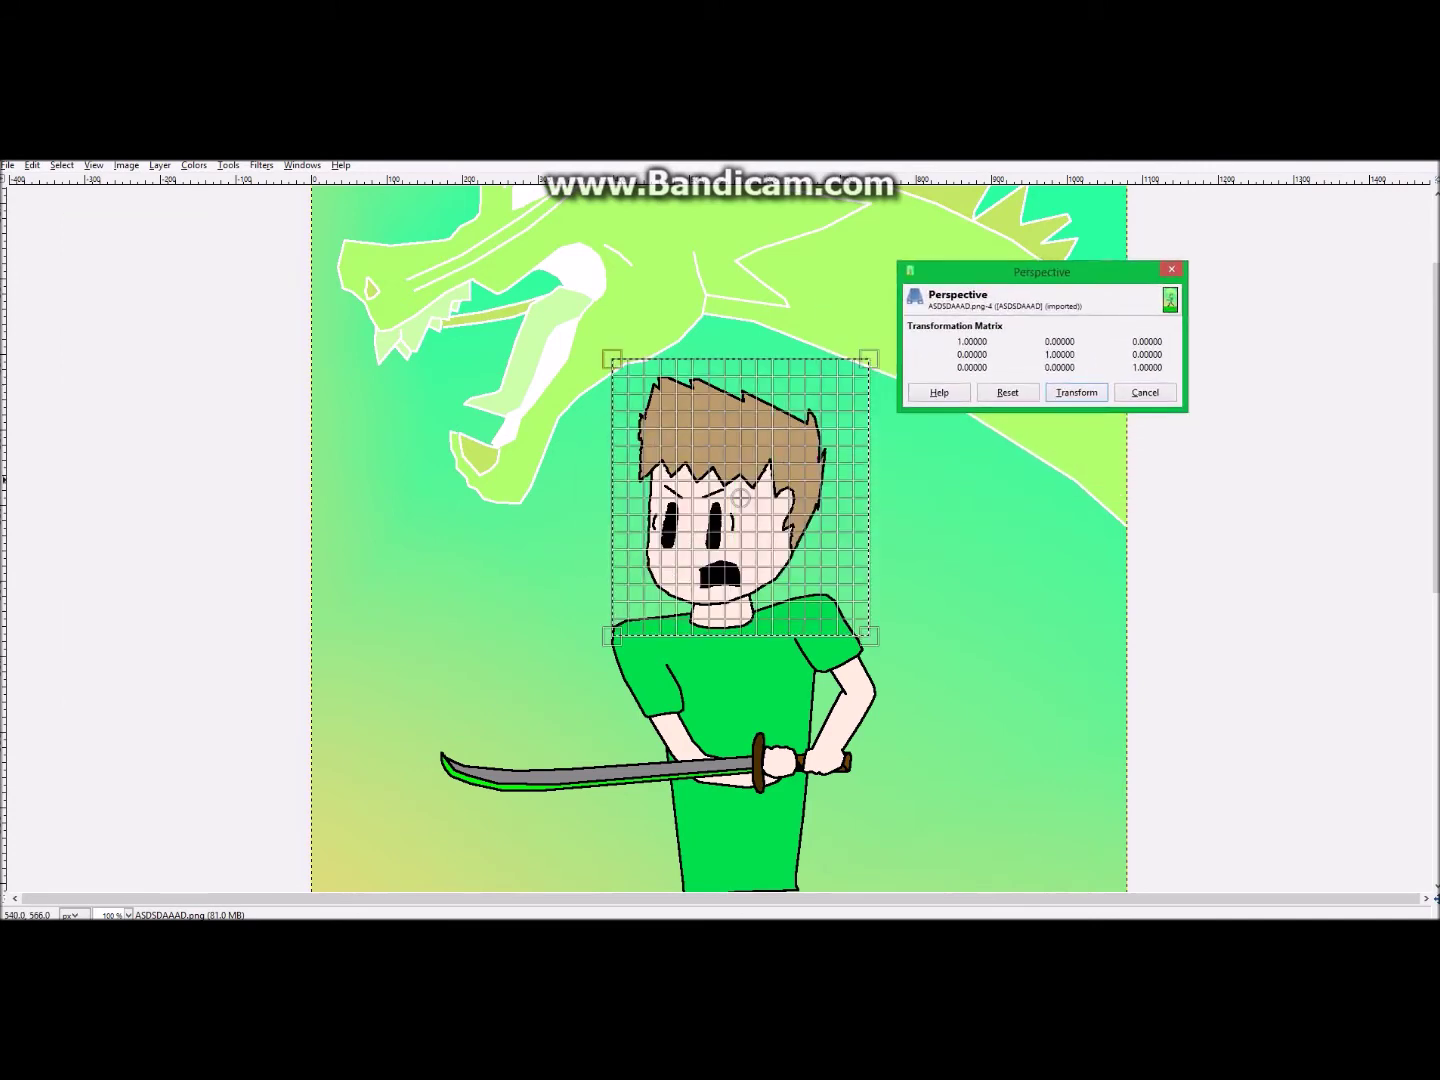
left_click_drag(868, 635, 925, 576)
left_click_drag(612, 634, 557, 494)
left_click_drag(925, 576, 932, 432)
left_click_drag(557, 494, 426, 454)
left_click_drag(932, 432, 1155, 625)
left_click_drag(427, 454, 886, 572)
left_click(1076, 392)
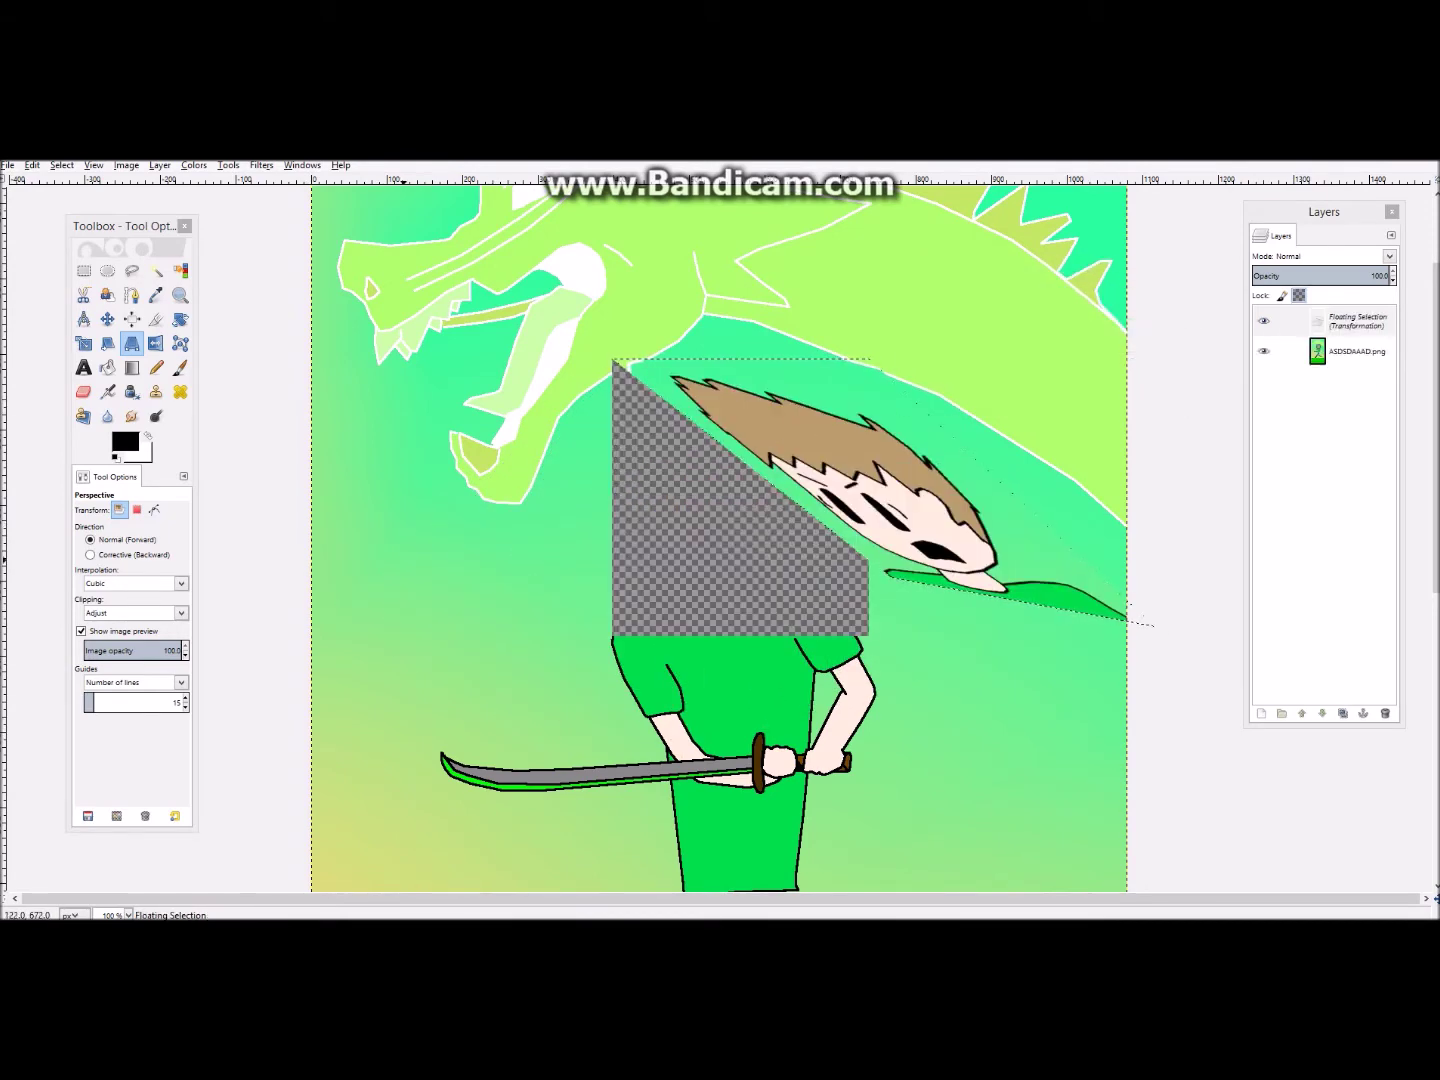
key("ctrl+z")
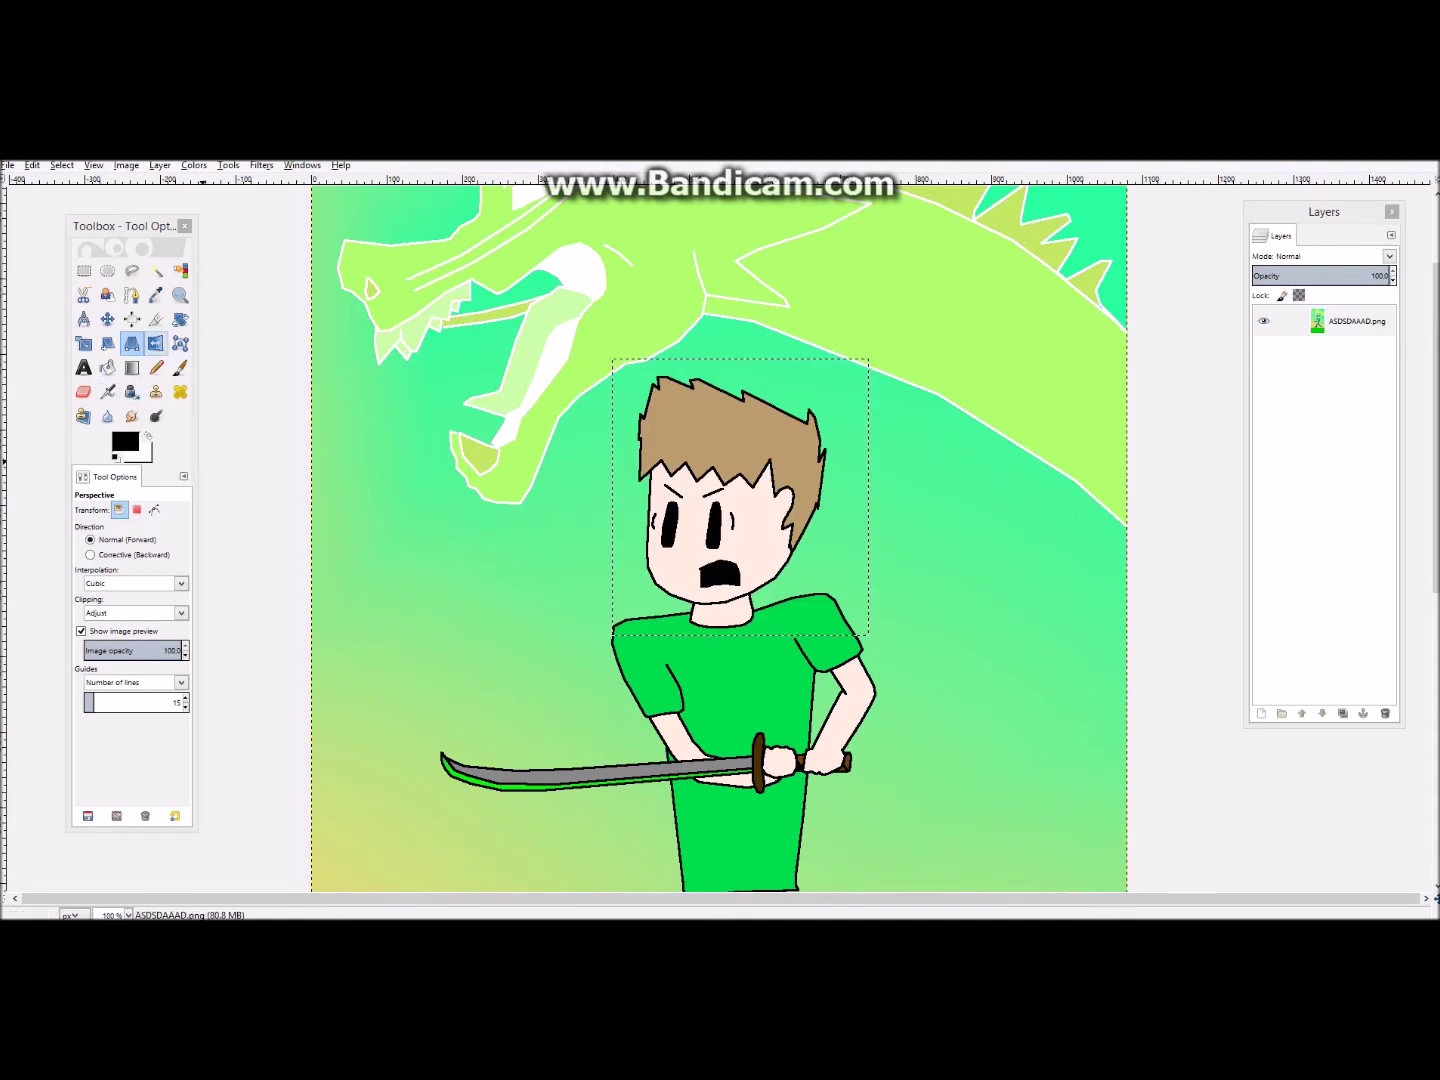
Flip the selected head horizontally and vertically with the Flip tool, undo the flips and clear the selection
key("shift+f")
left_click(735, 611)
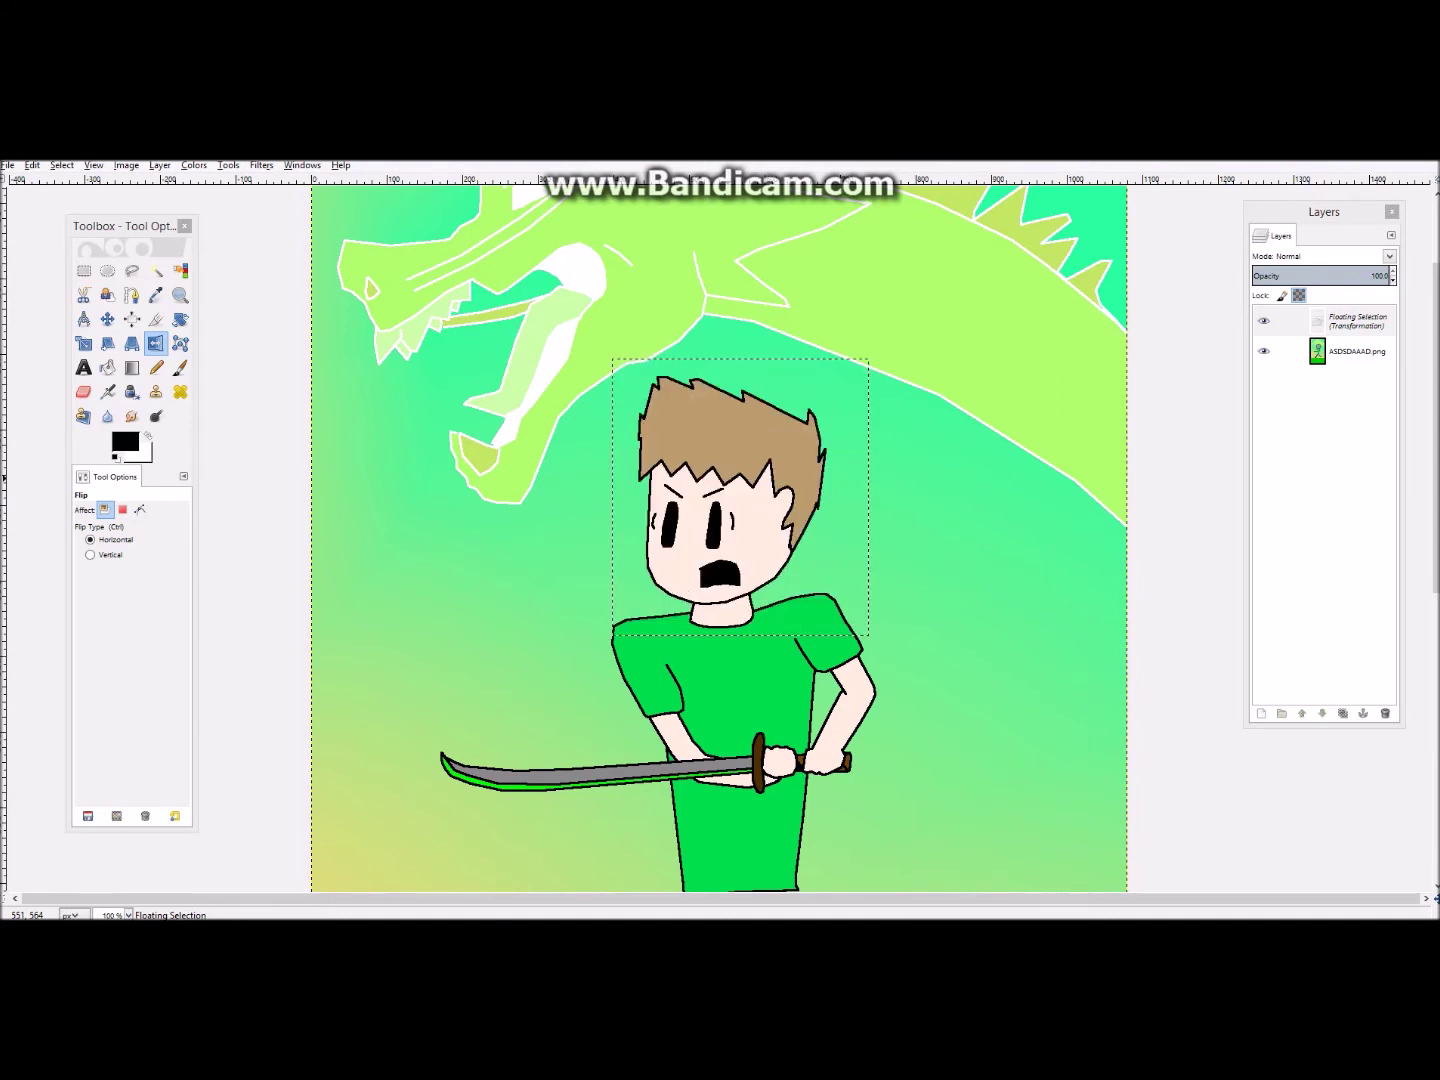
left_click(108, 554)
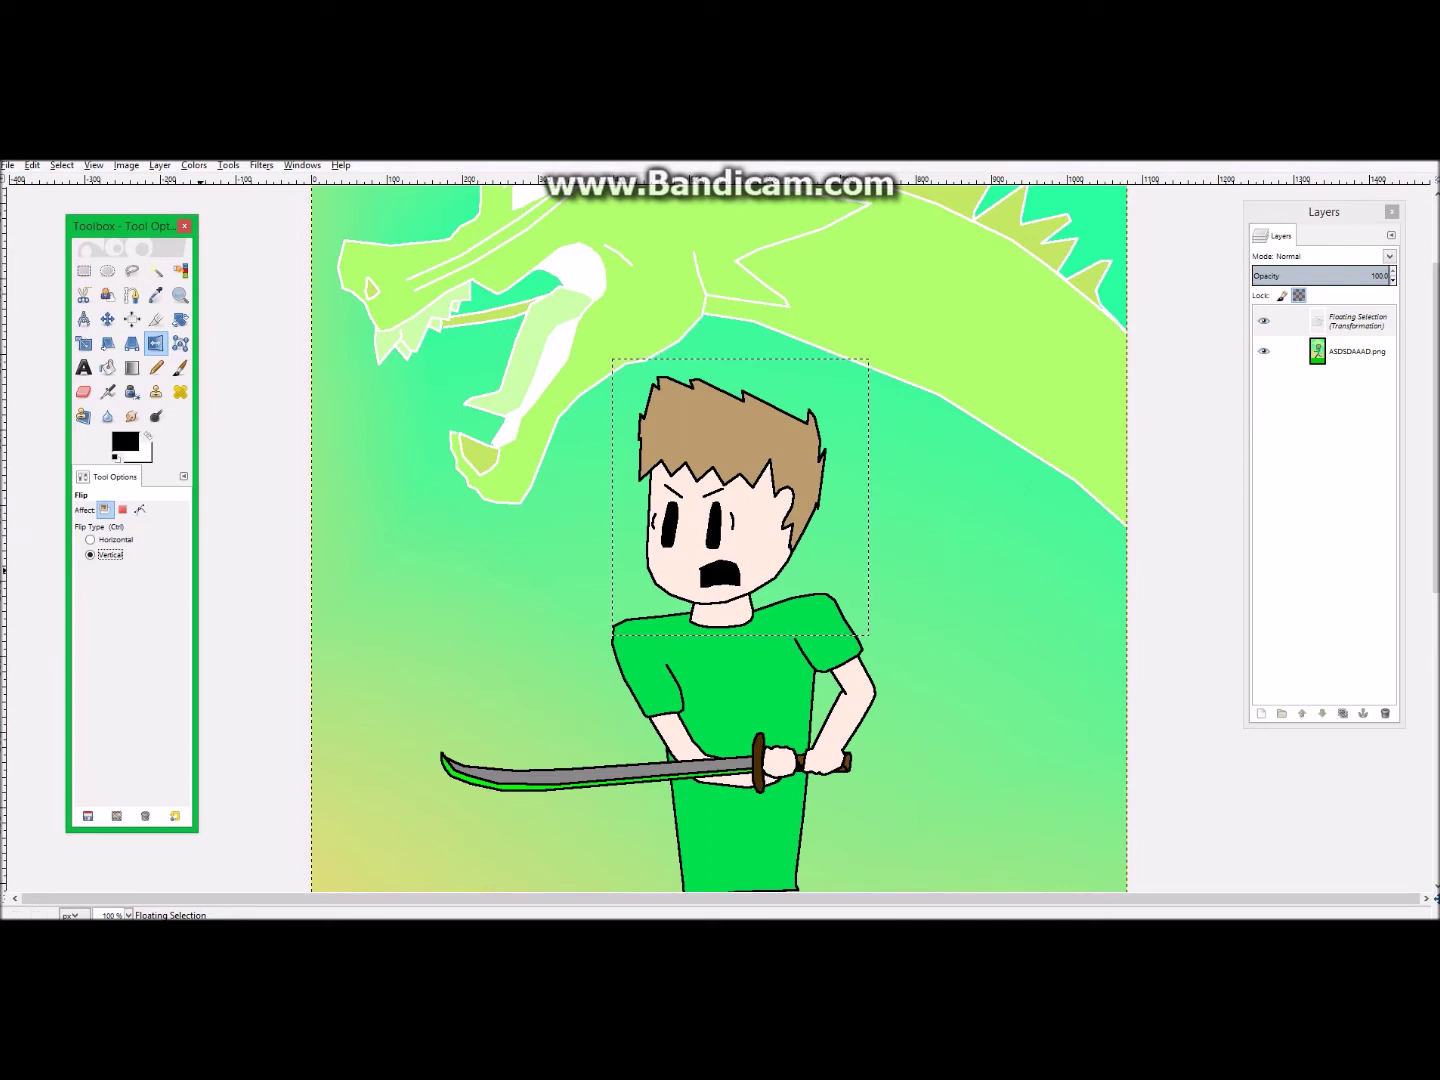
left_click(737, 518)
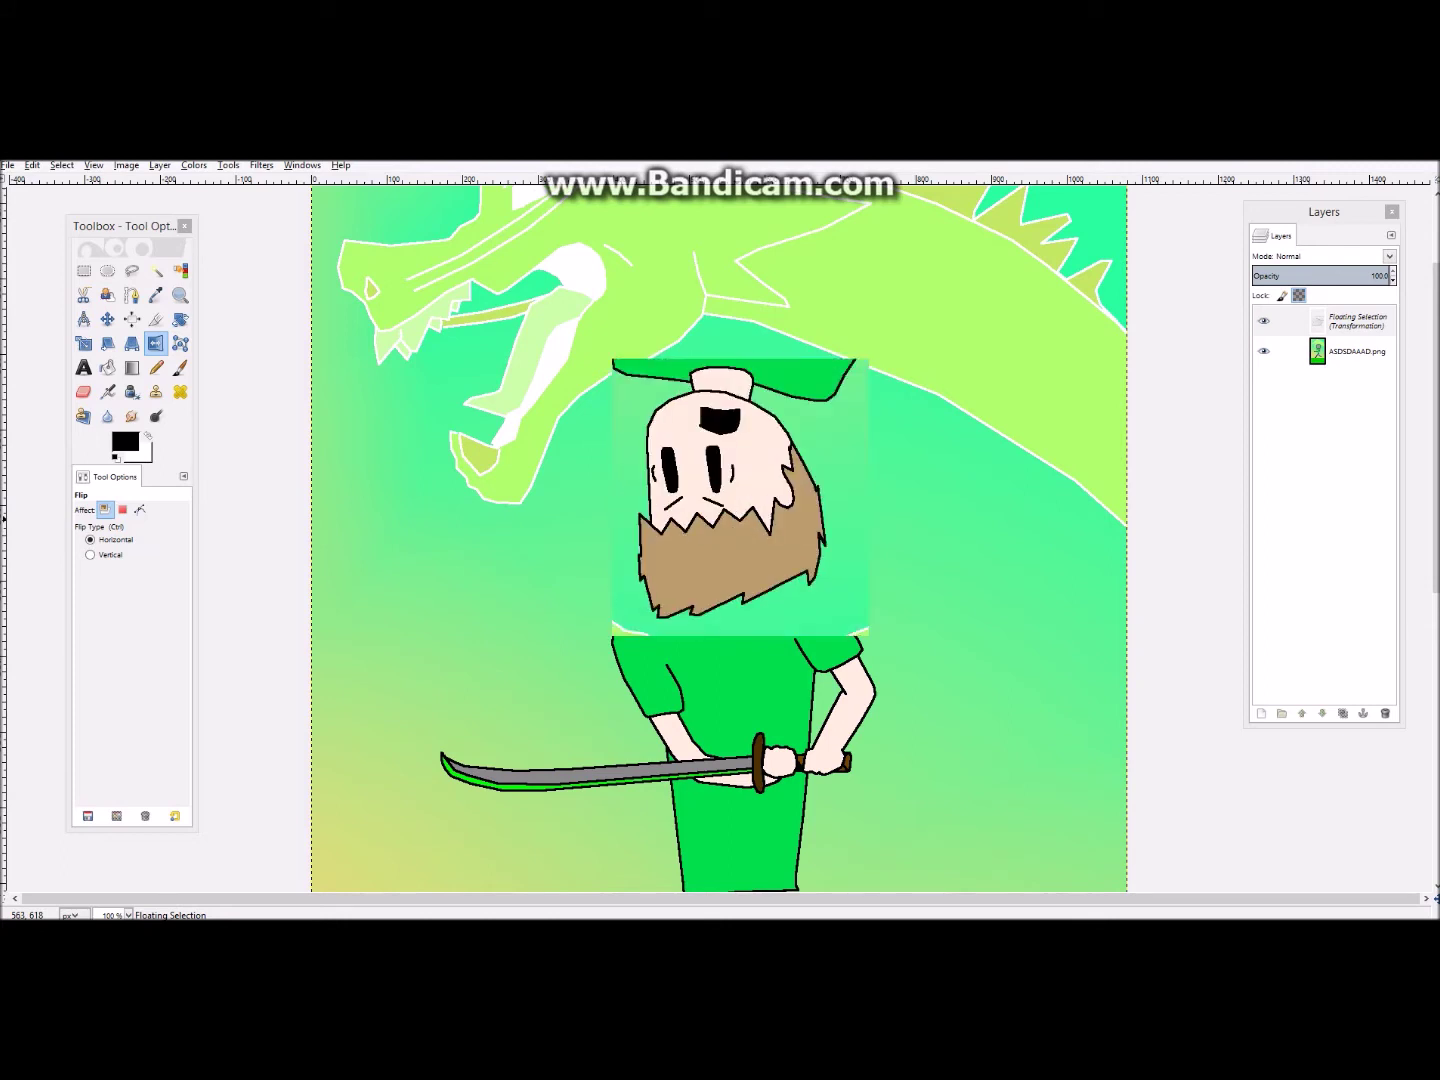
left_click(84, 271)
left_click(270, 384)
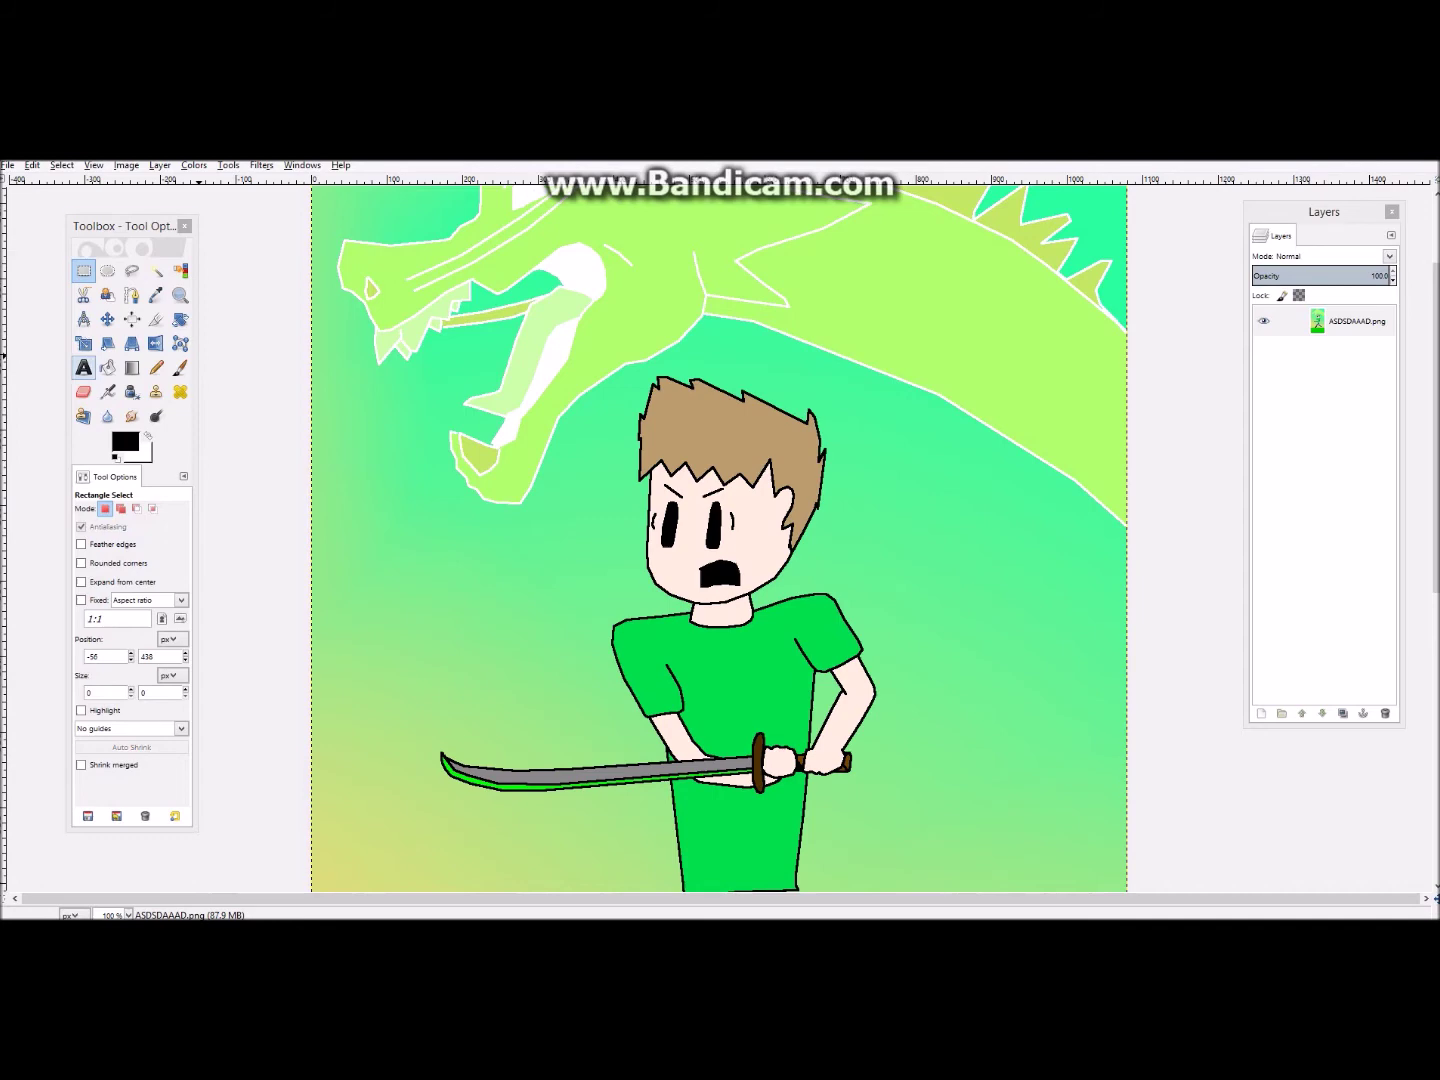
Add the quoted text "AAARGH!" in 18 px Sans beside the swordsman's head
left_click(84, 367)
scroll(469, 499, "down", 5)
scroll(466, 318, "down", 2)
scroll(467, 318, "up", 3)
scroll(467, 318, "down", 2)
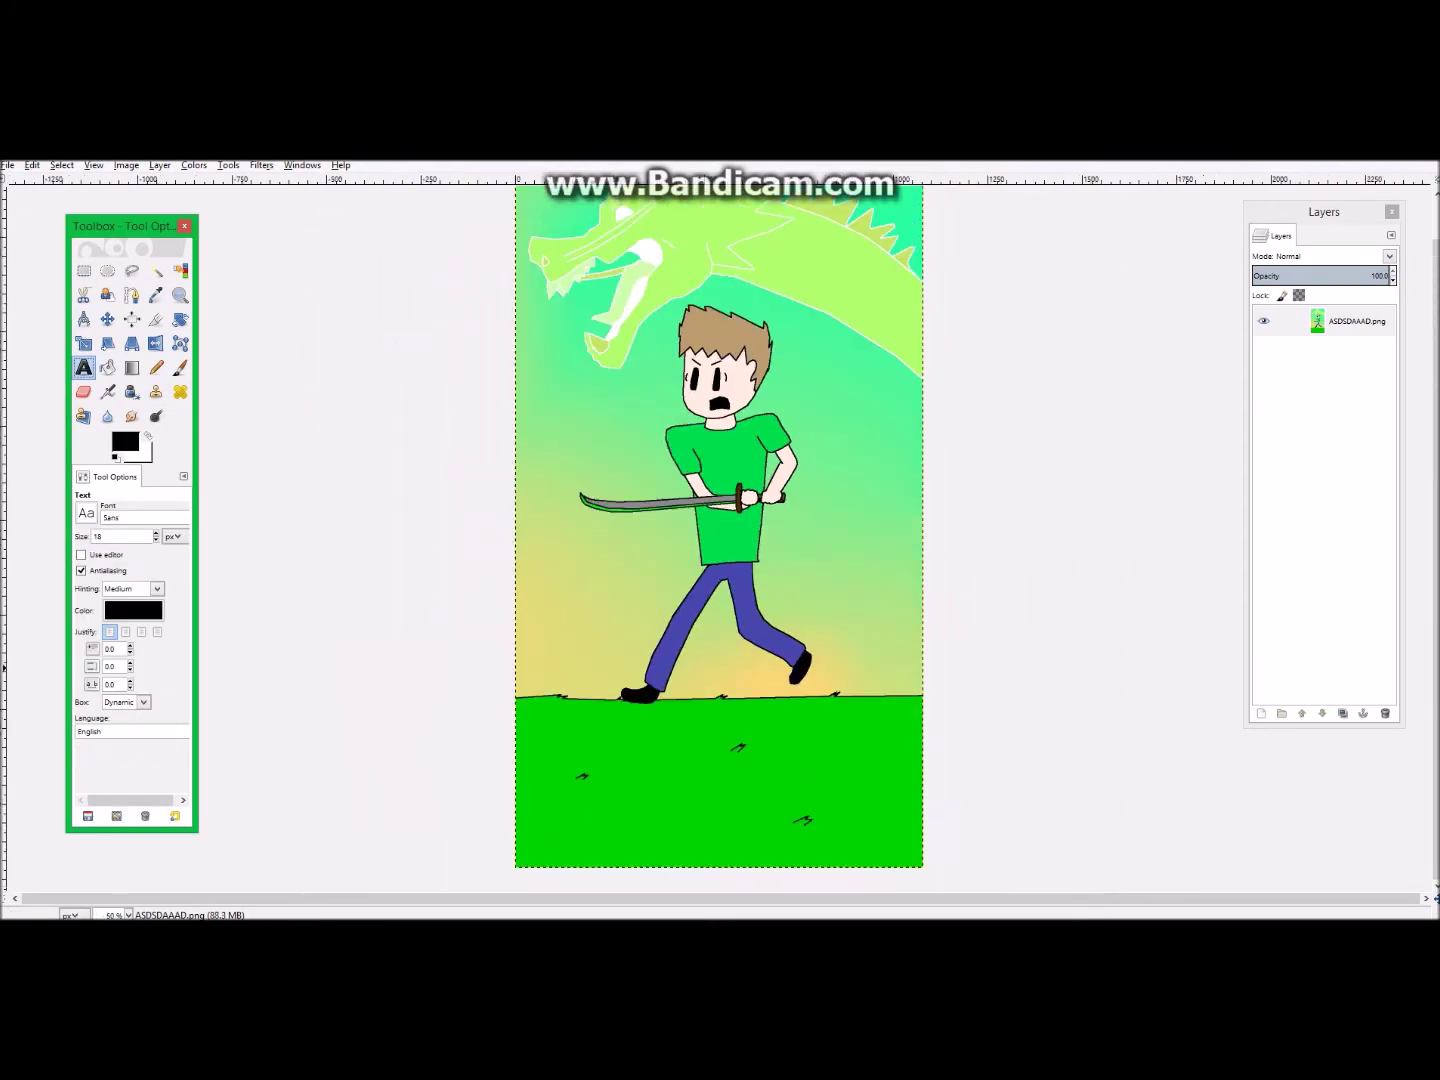
scroll(530, 513, "up", 1)
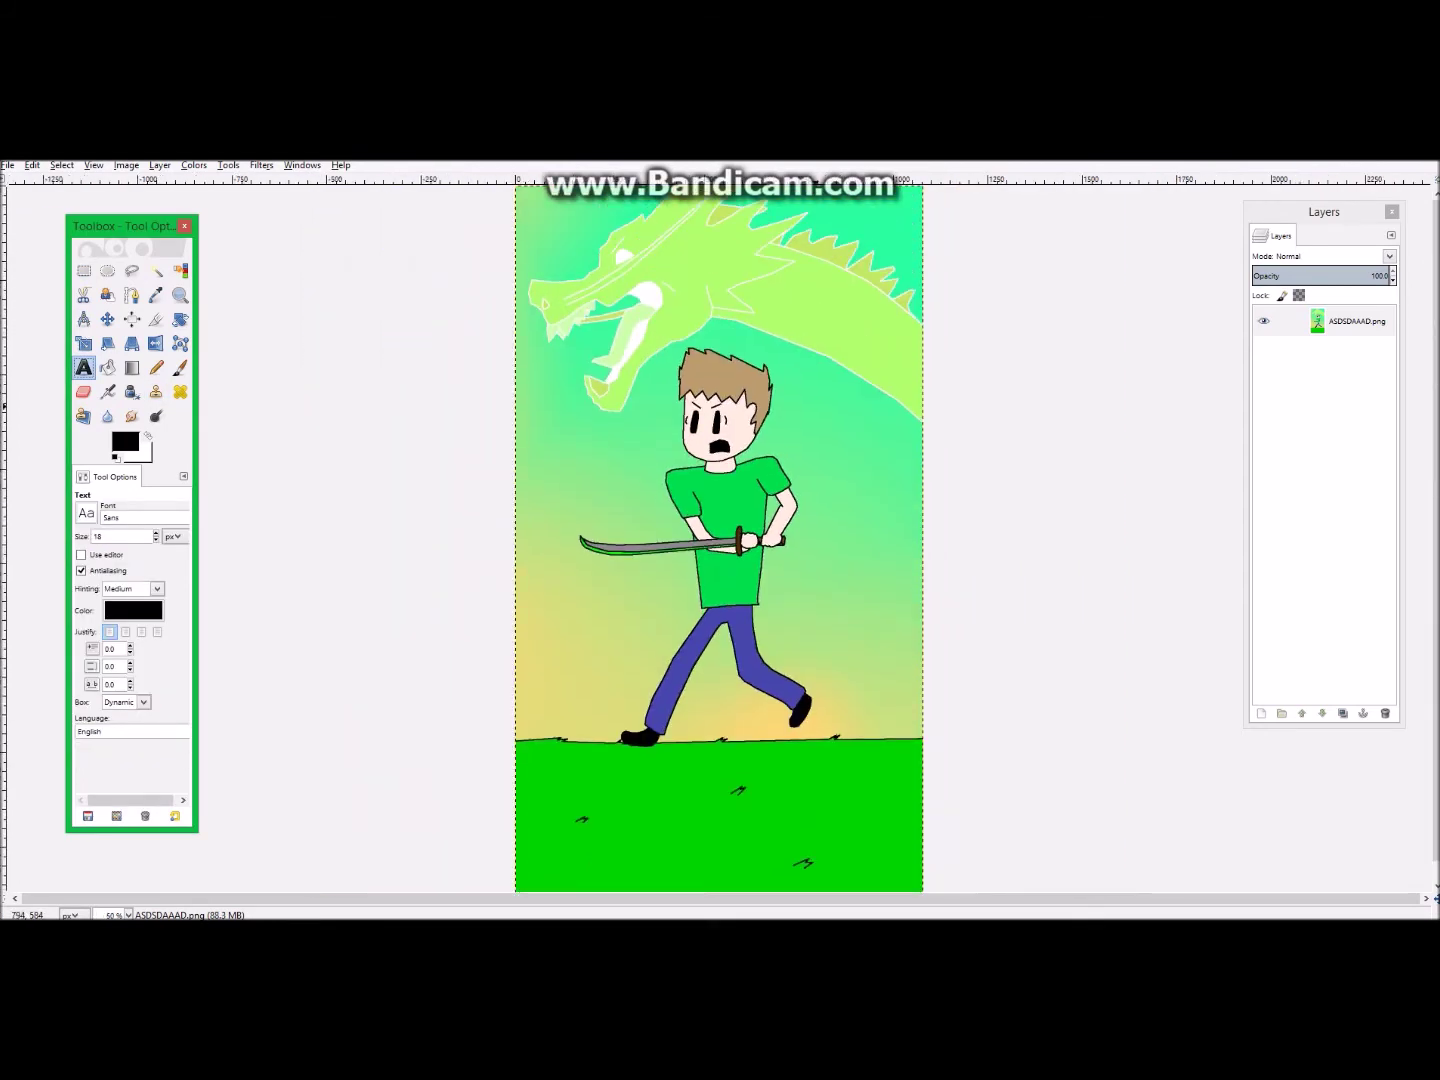
left_click(798, 397)
type("-")
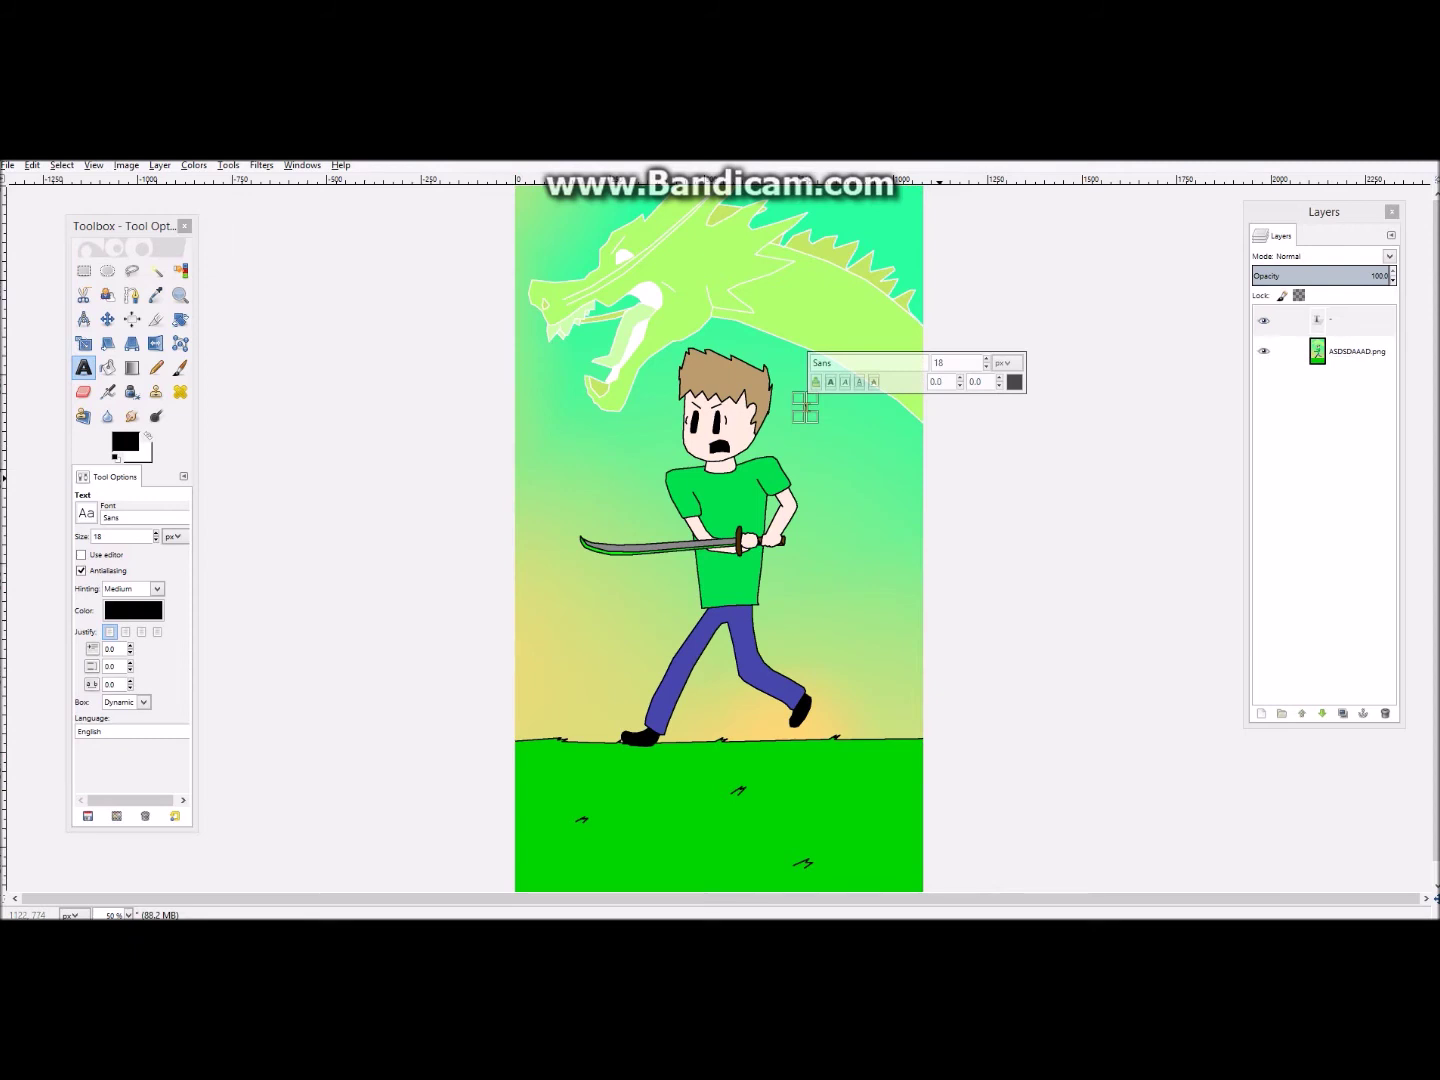
type("AAARGH!\"")
left_click(931, 452)
scroll(898, 409, "up", 4)
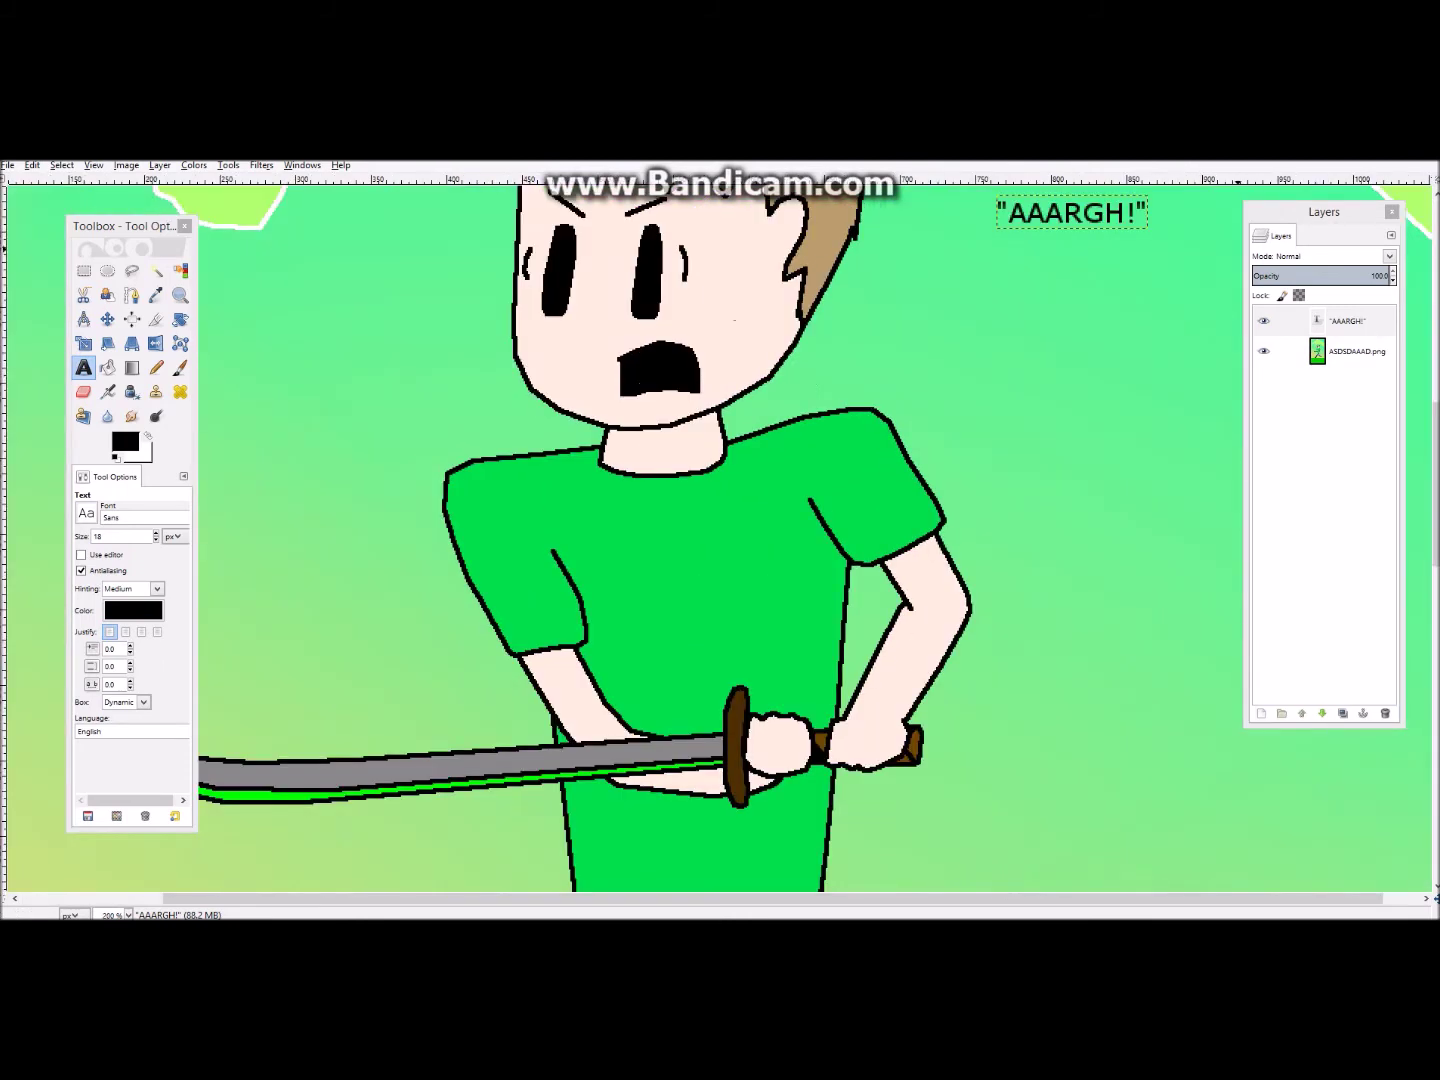
scroll(720, 540, "up", 3)
Draw a rectangular selection around the text, and undo back past the creation of the text layer
left_click(1319, 320)
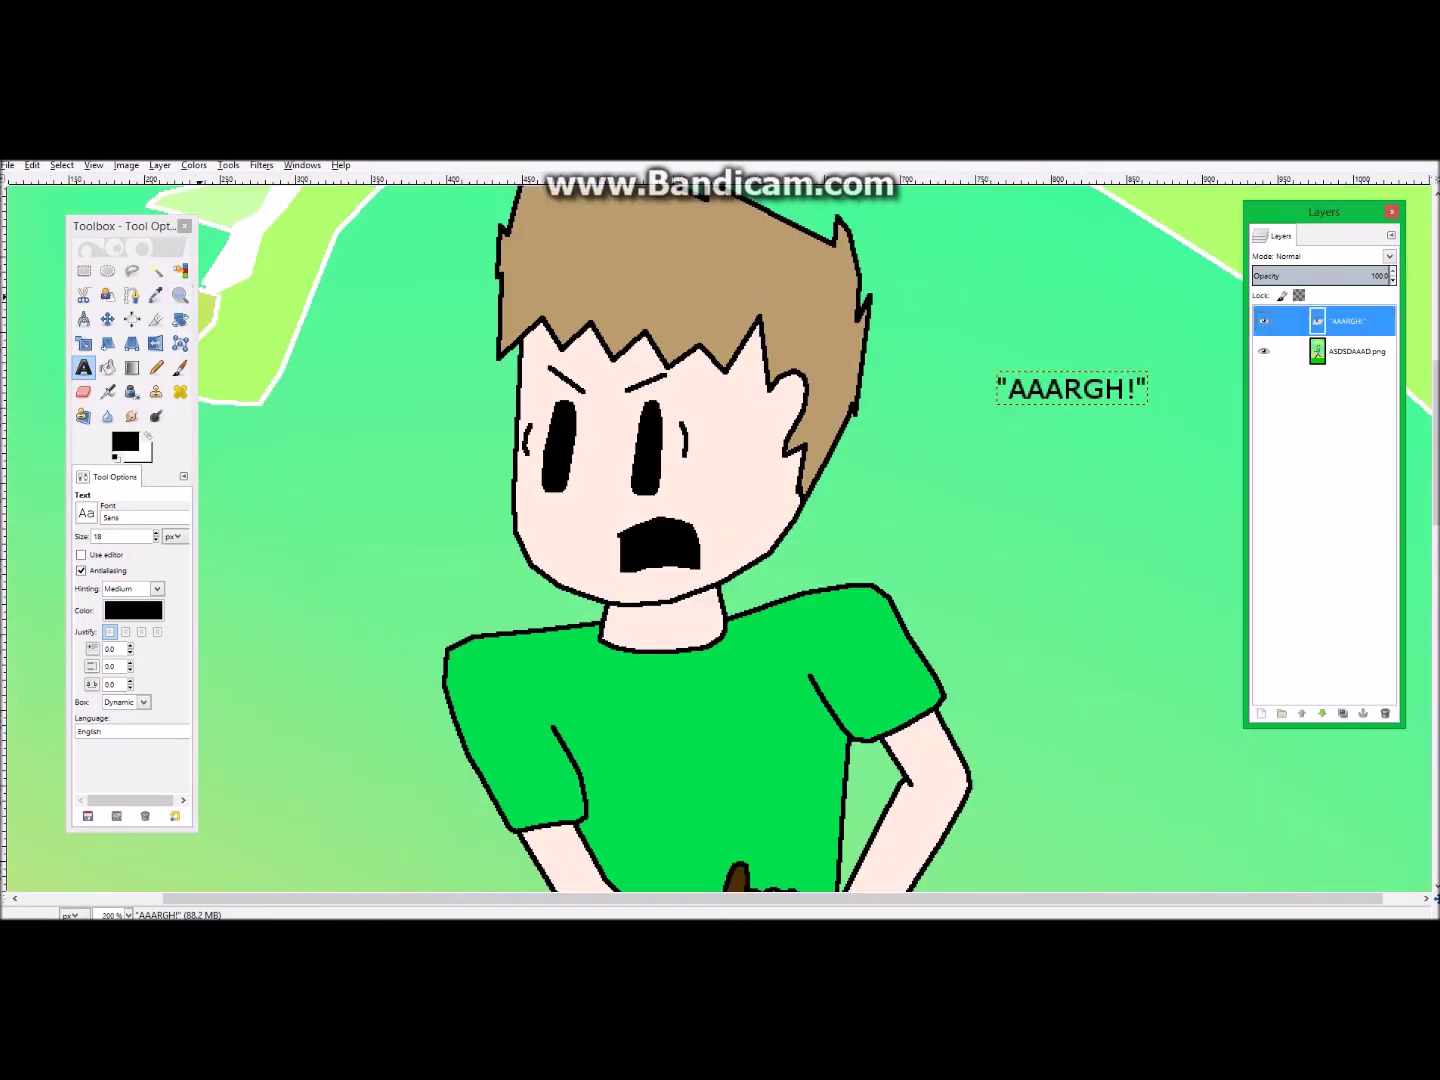
left_click(46, 266)
left_click(84, 272)
left_click_drag(986, 368, 1151, 409)
left_click(1171, 394)
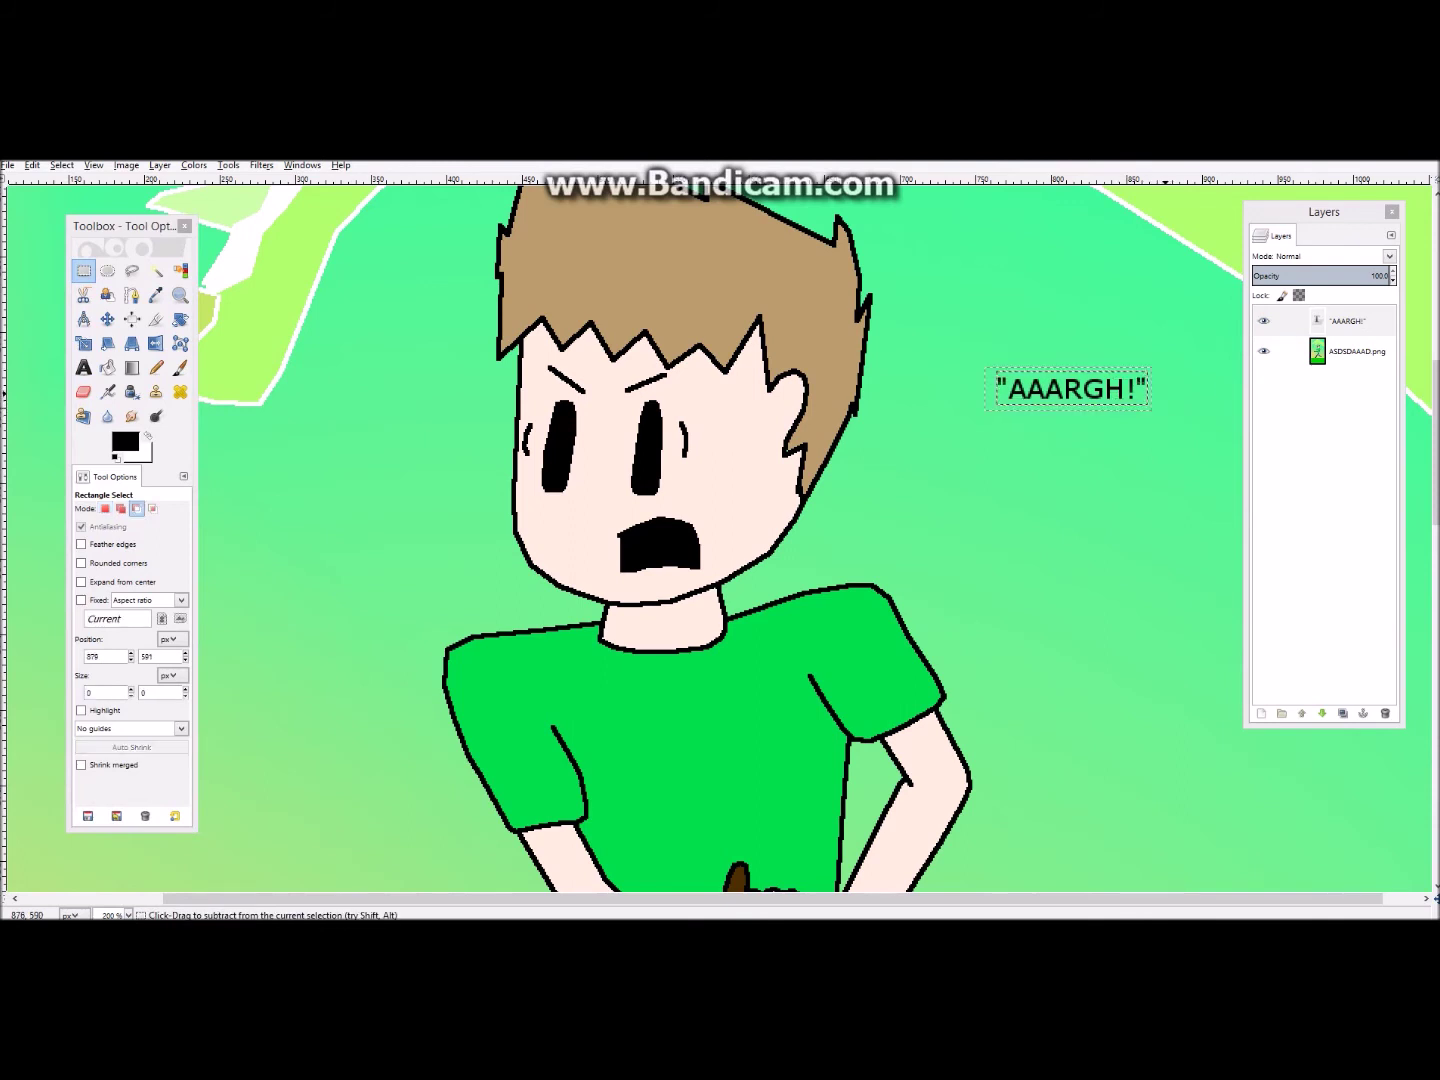
key("ctrl+z")
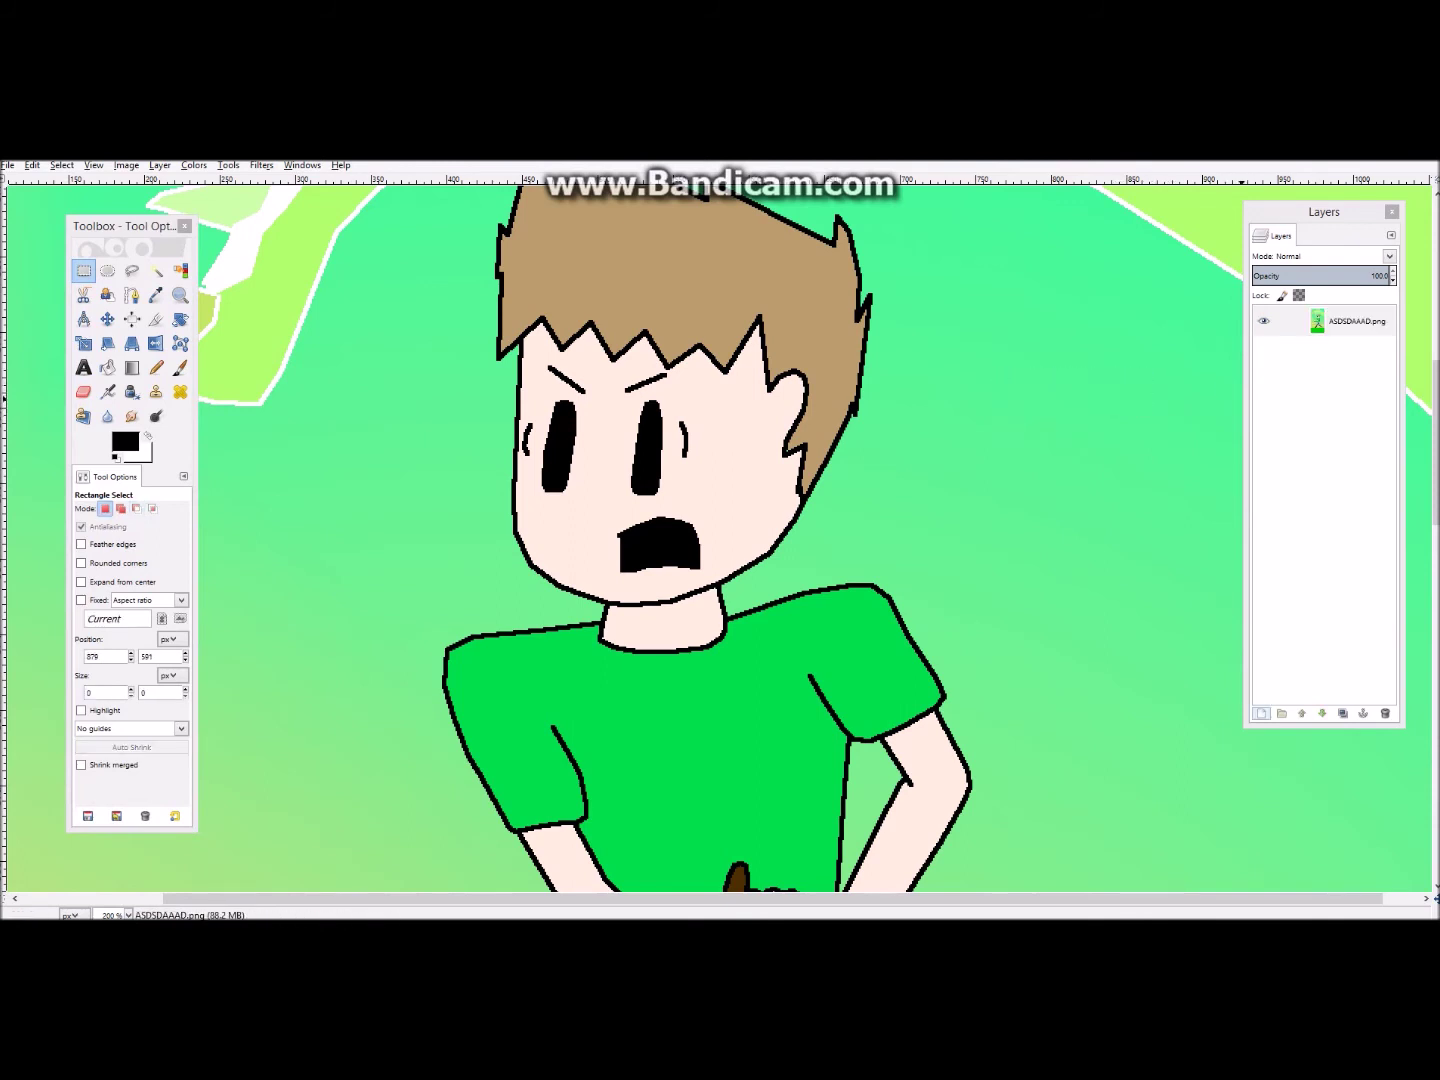
Create a new transparent layer and add the quoted text "AARAGH!" in 18 px Sans beside the swordsman's head
key("ctrl+shift+n")
key("Return")
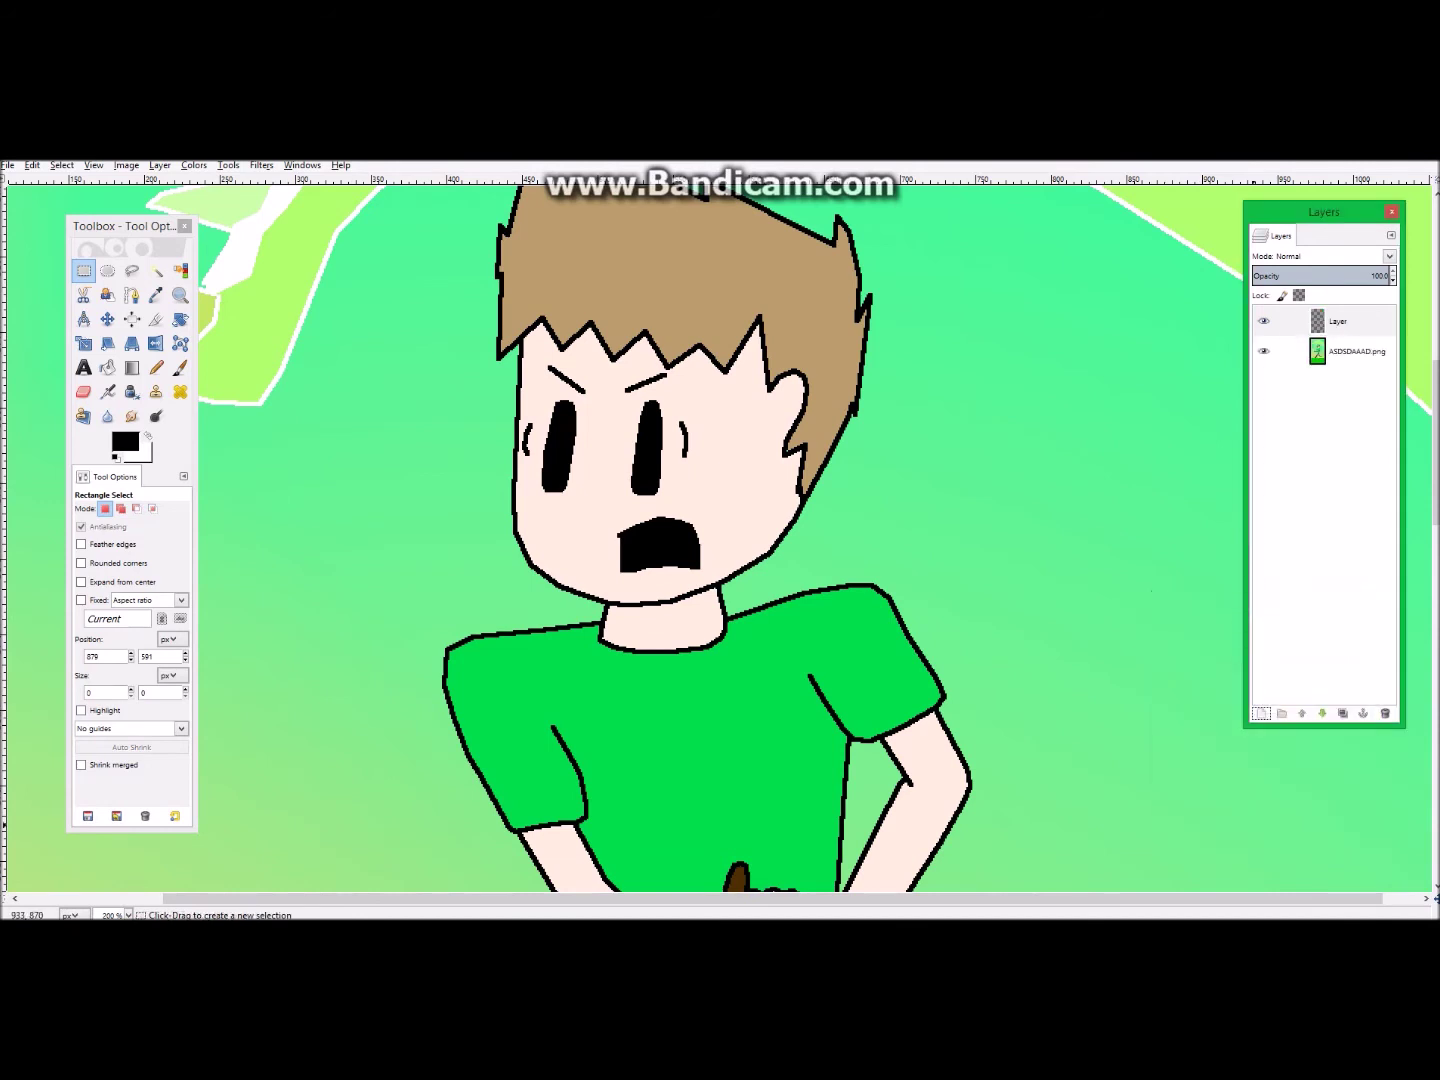
left_click(83, 367)
left_click(946, 383)
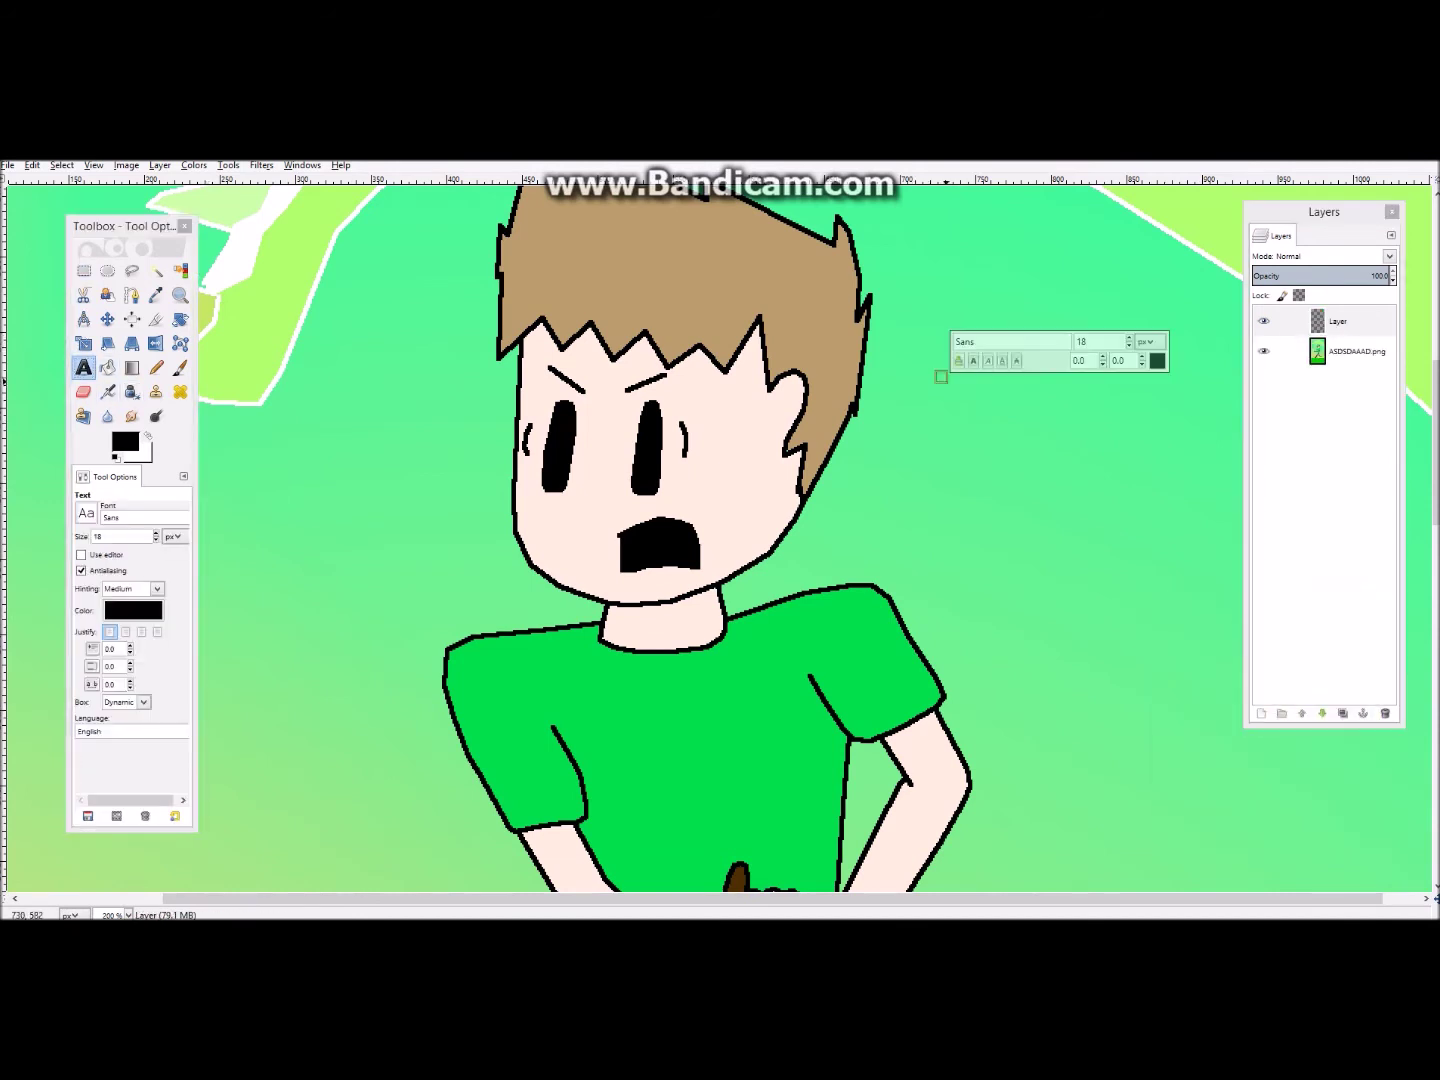
type("\"")
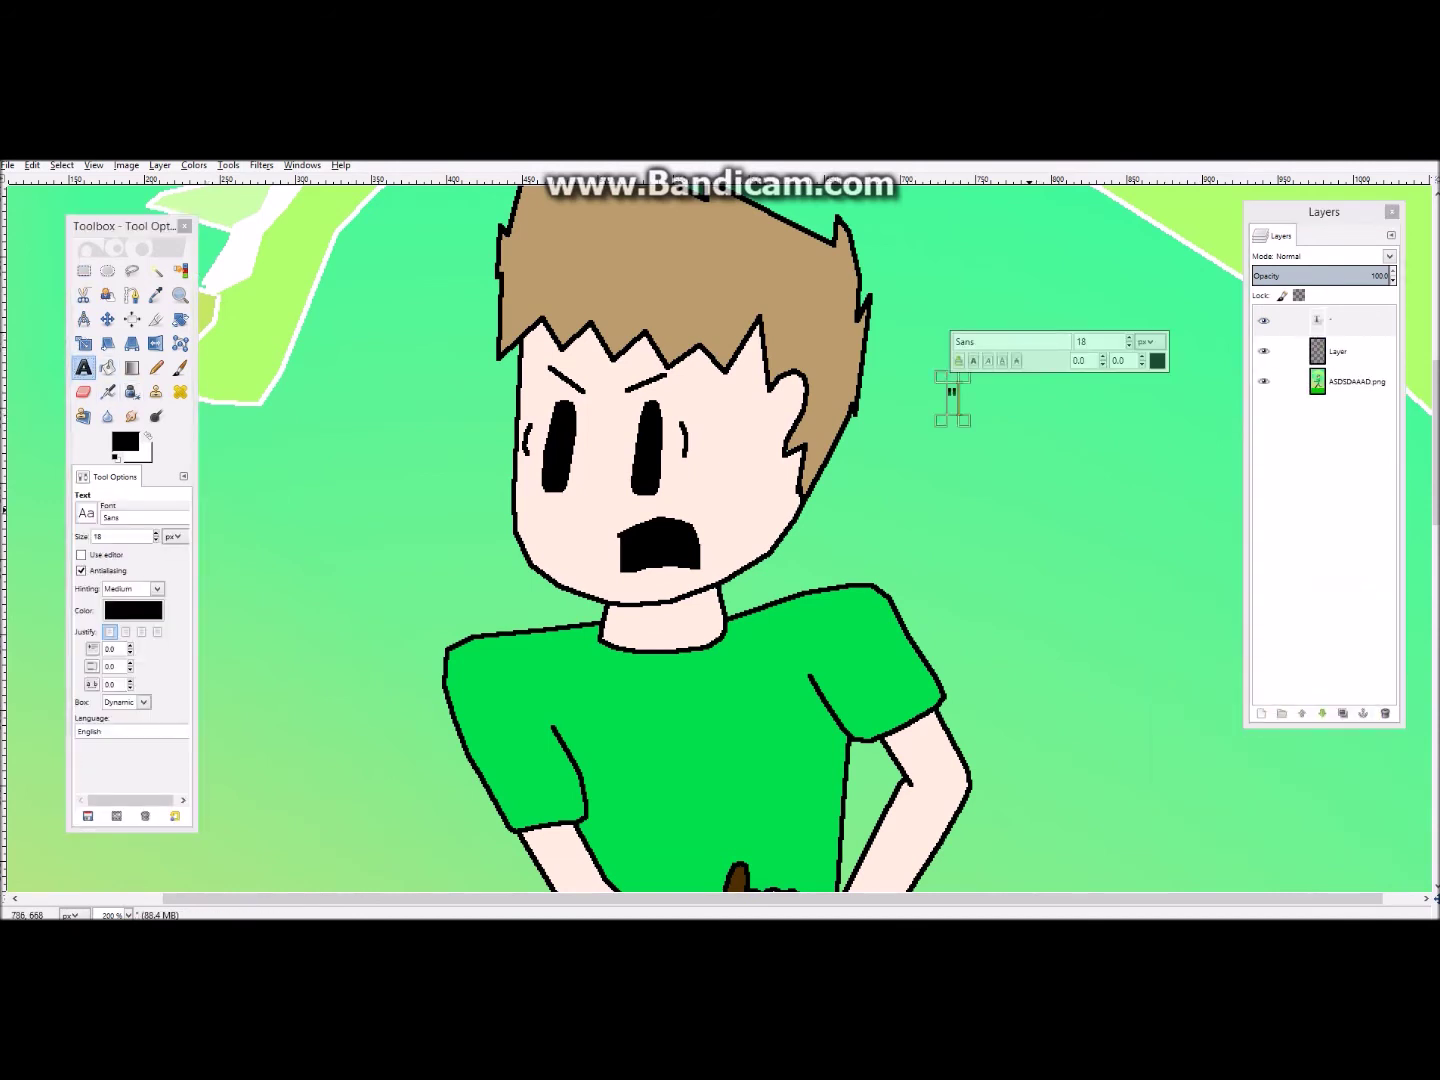
type("AARAGH!")
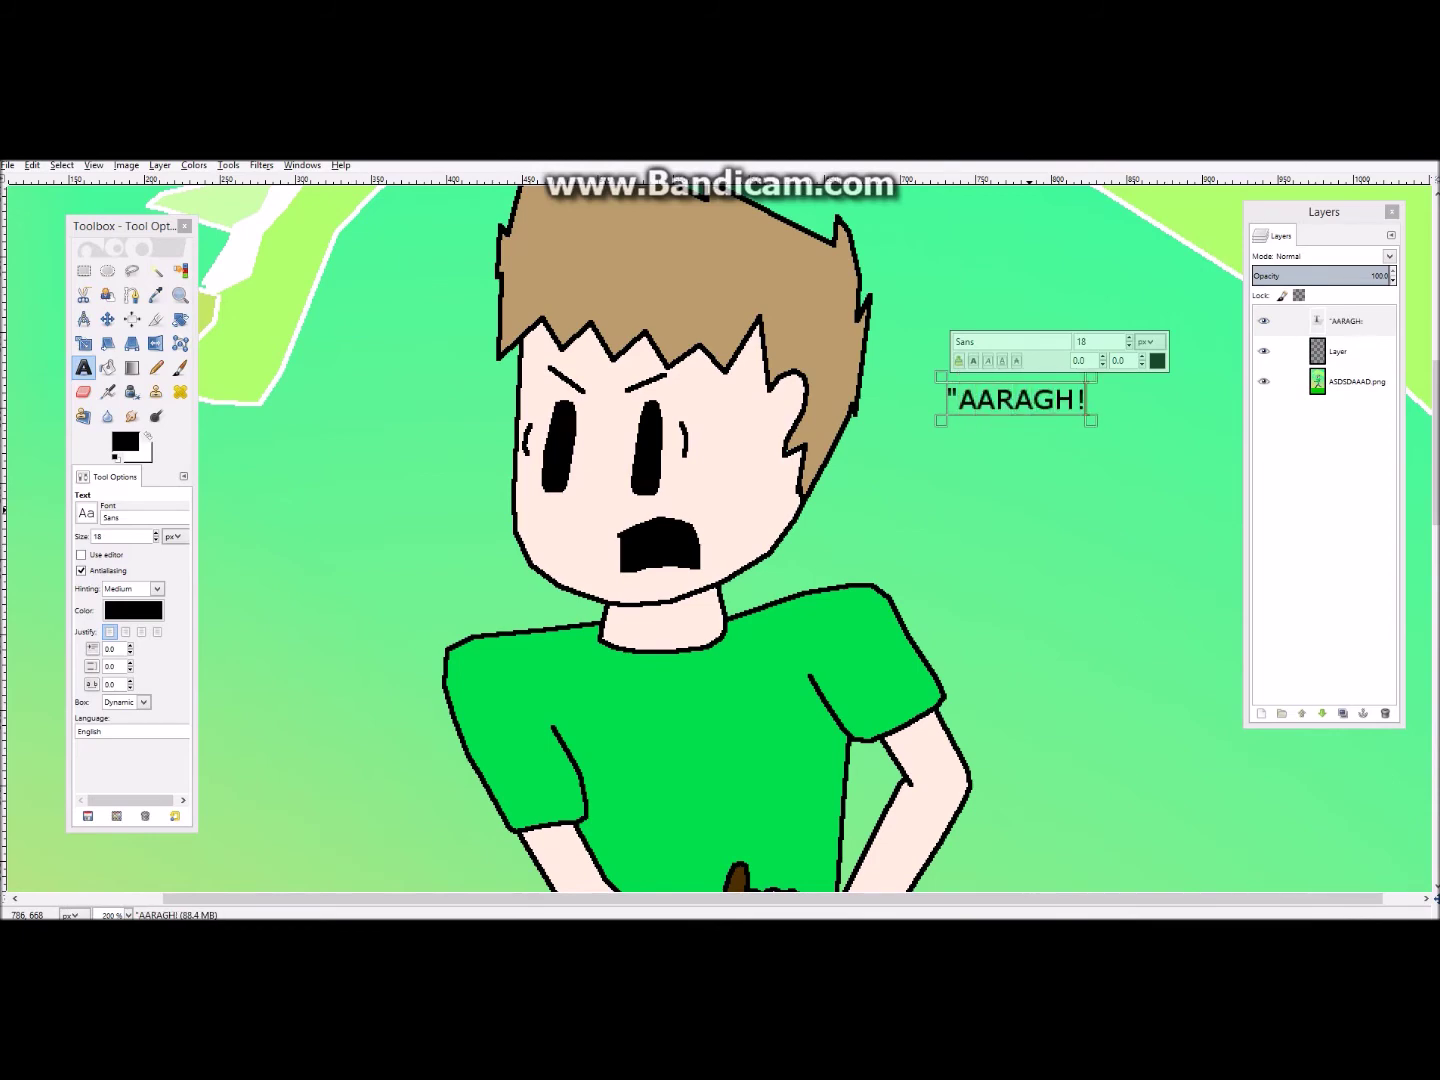
type("\"")
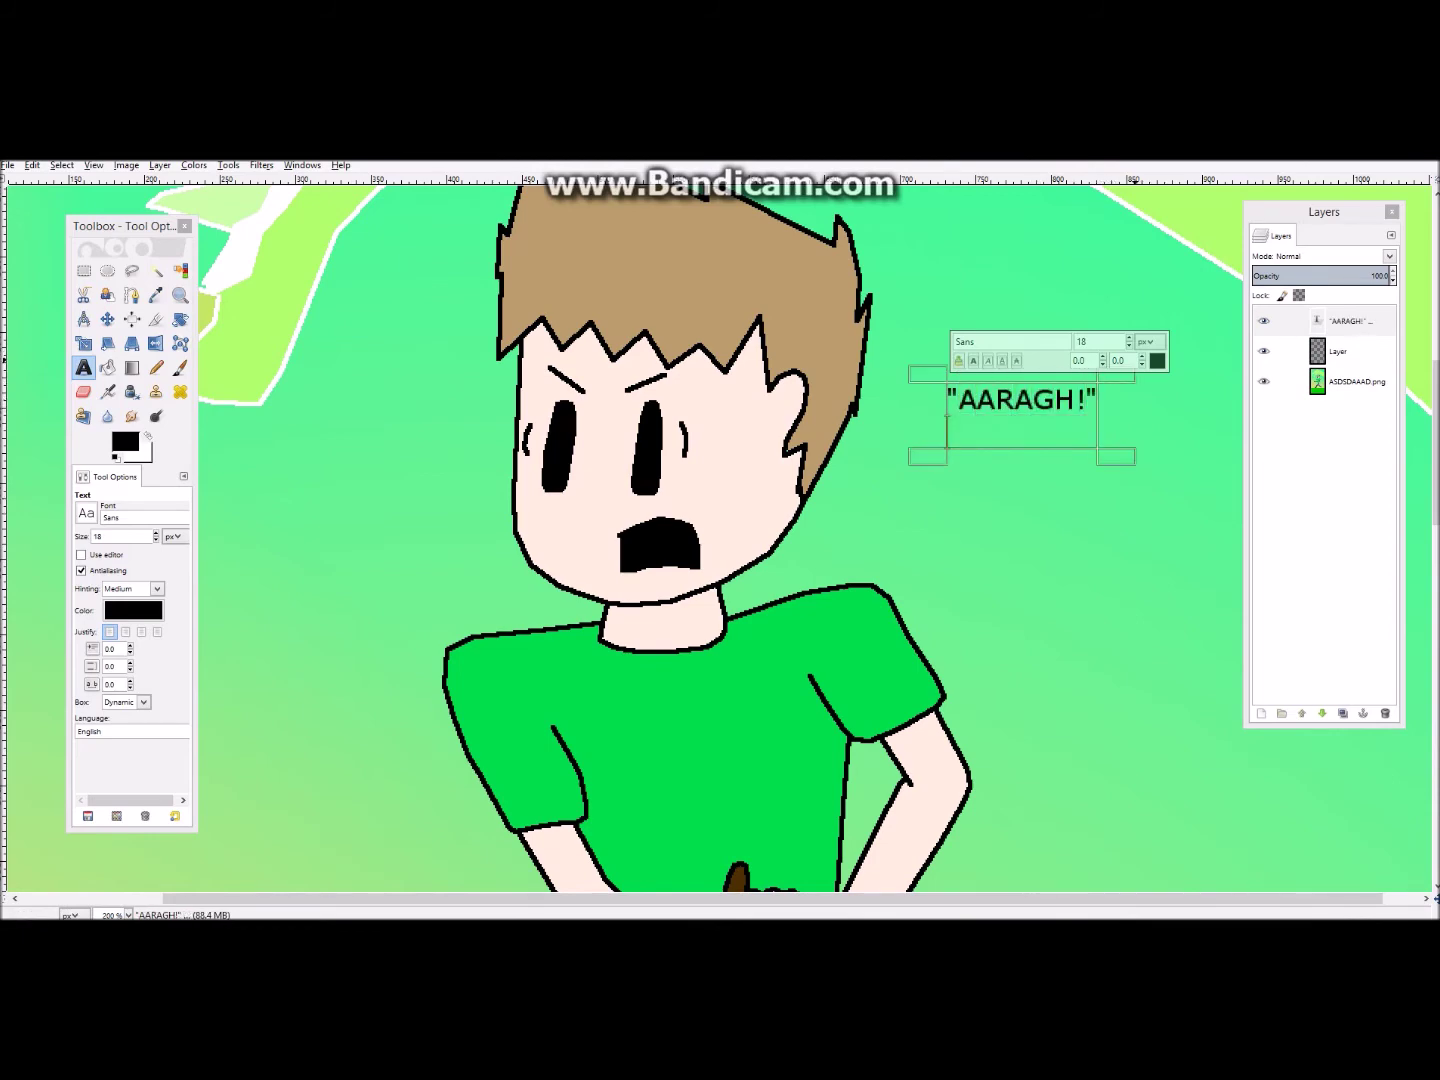
Merge the "AARAGH!" text layer down into the empty layer beneath it
scroll(753, 401, "down", 3)
right_click(1178, 320)
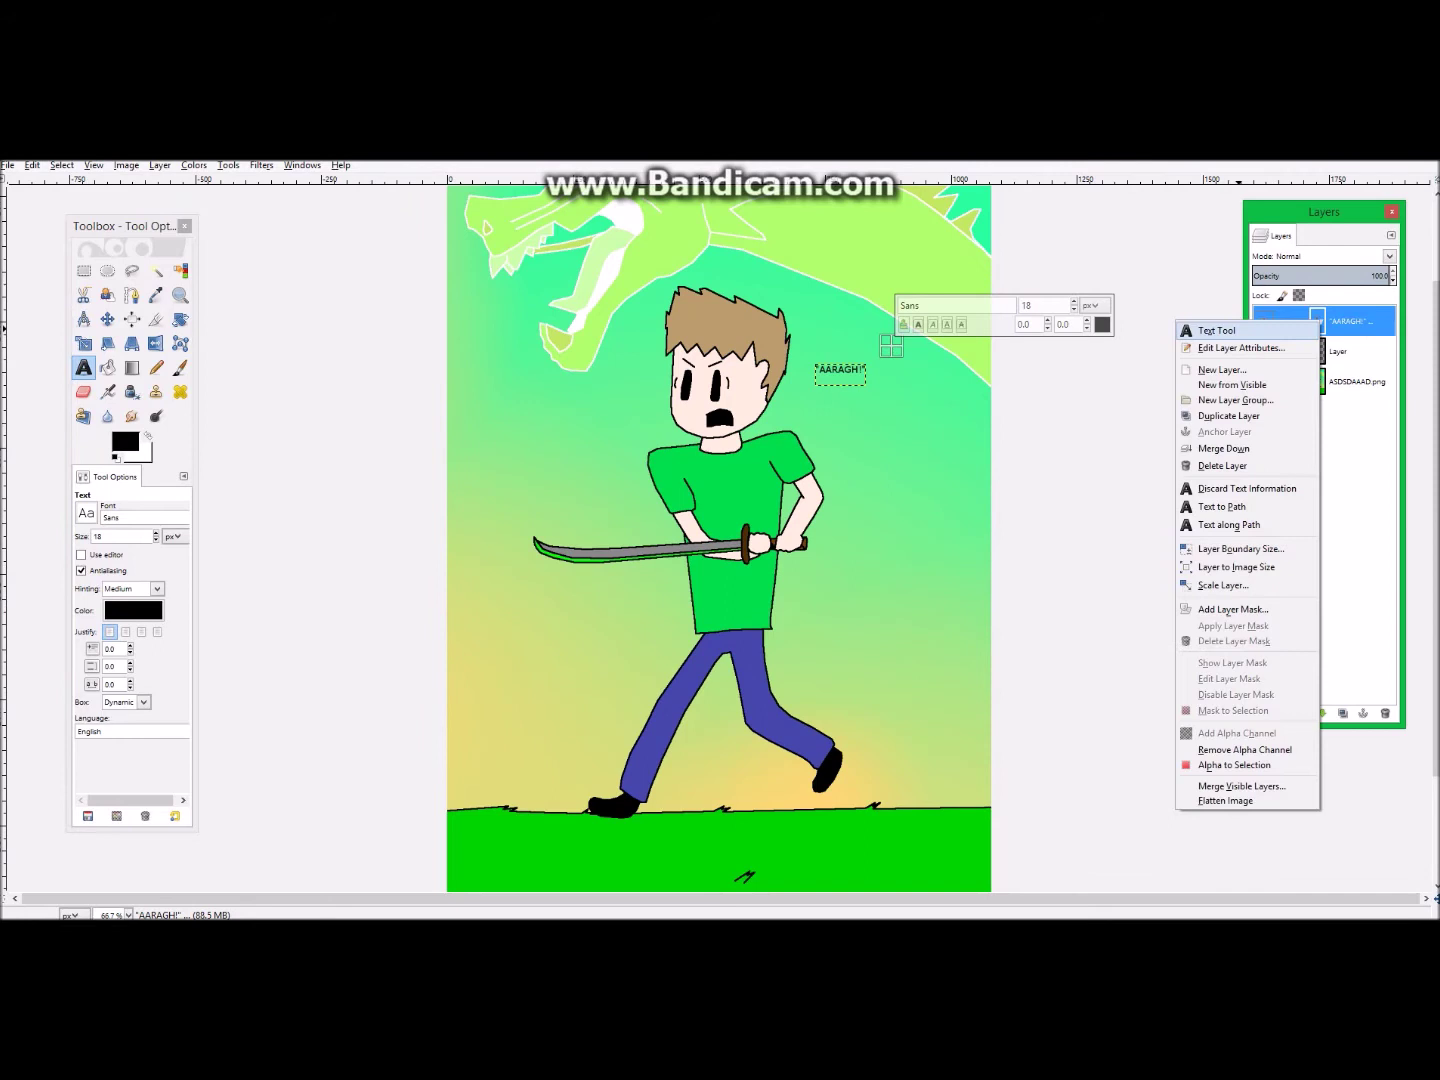
left_click(940, 308)
left_click(85, 271)
left_click(713, 444)
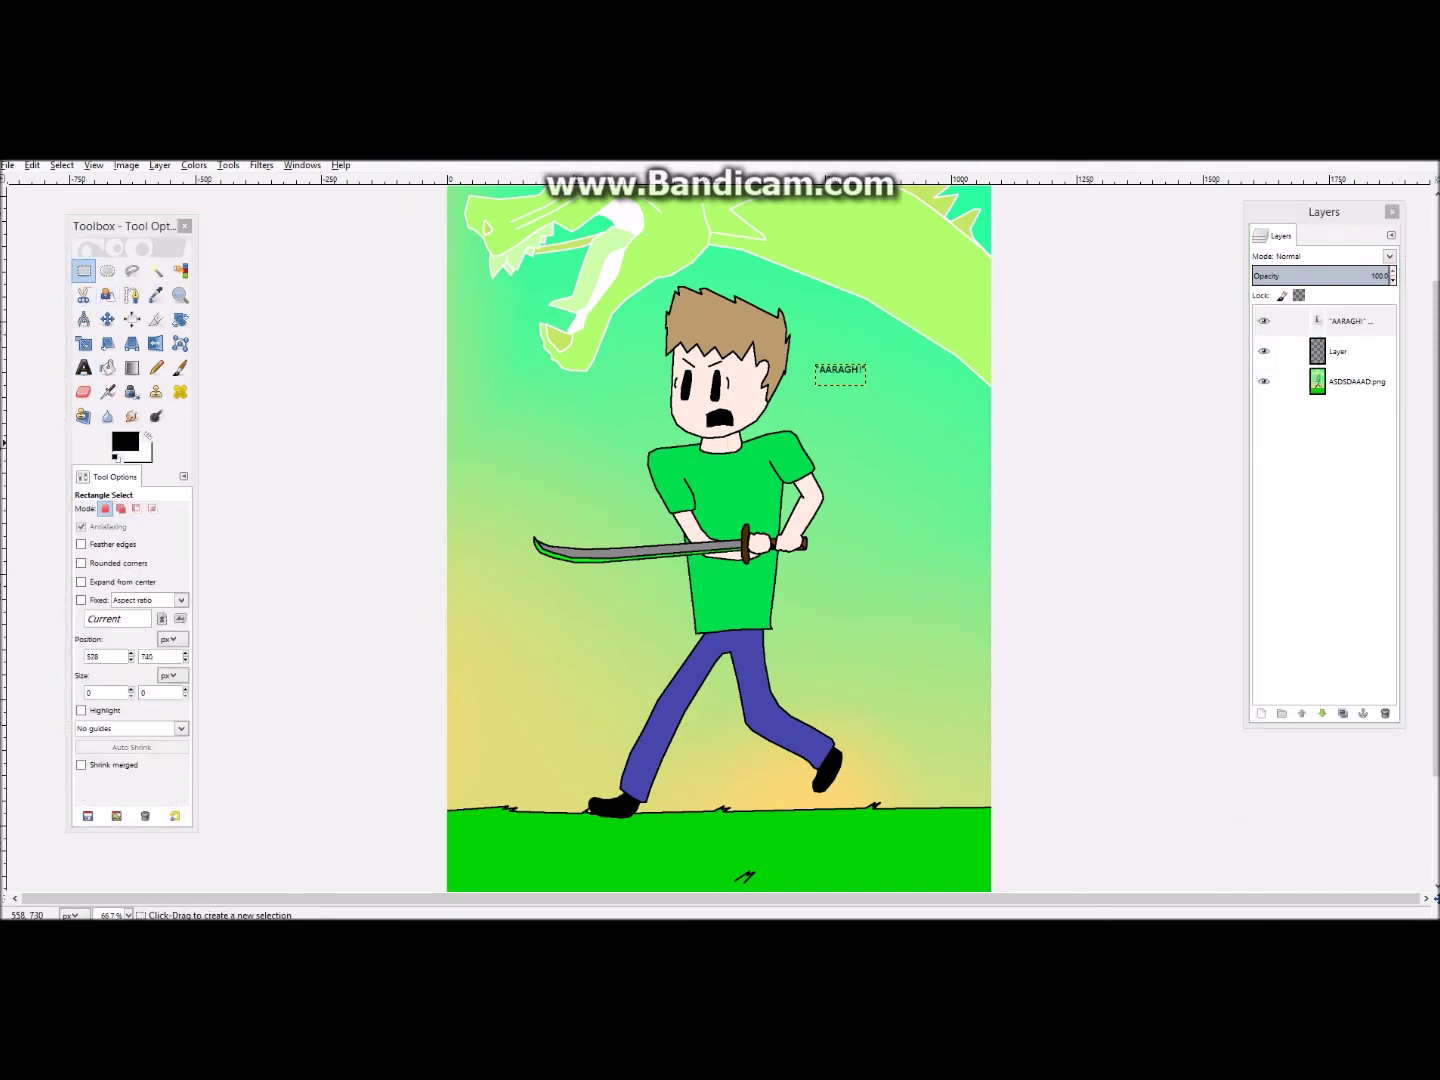
right_click(1290, 321)
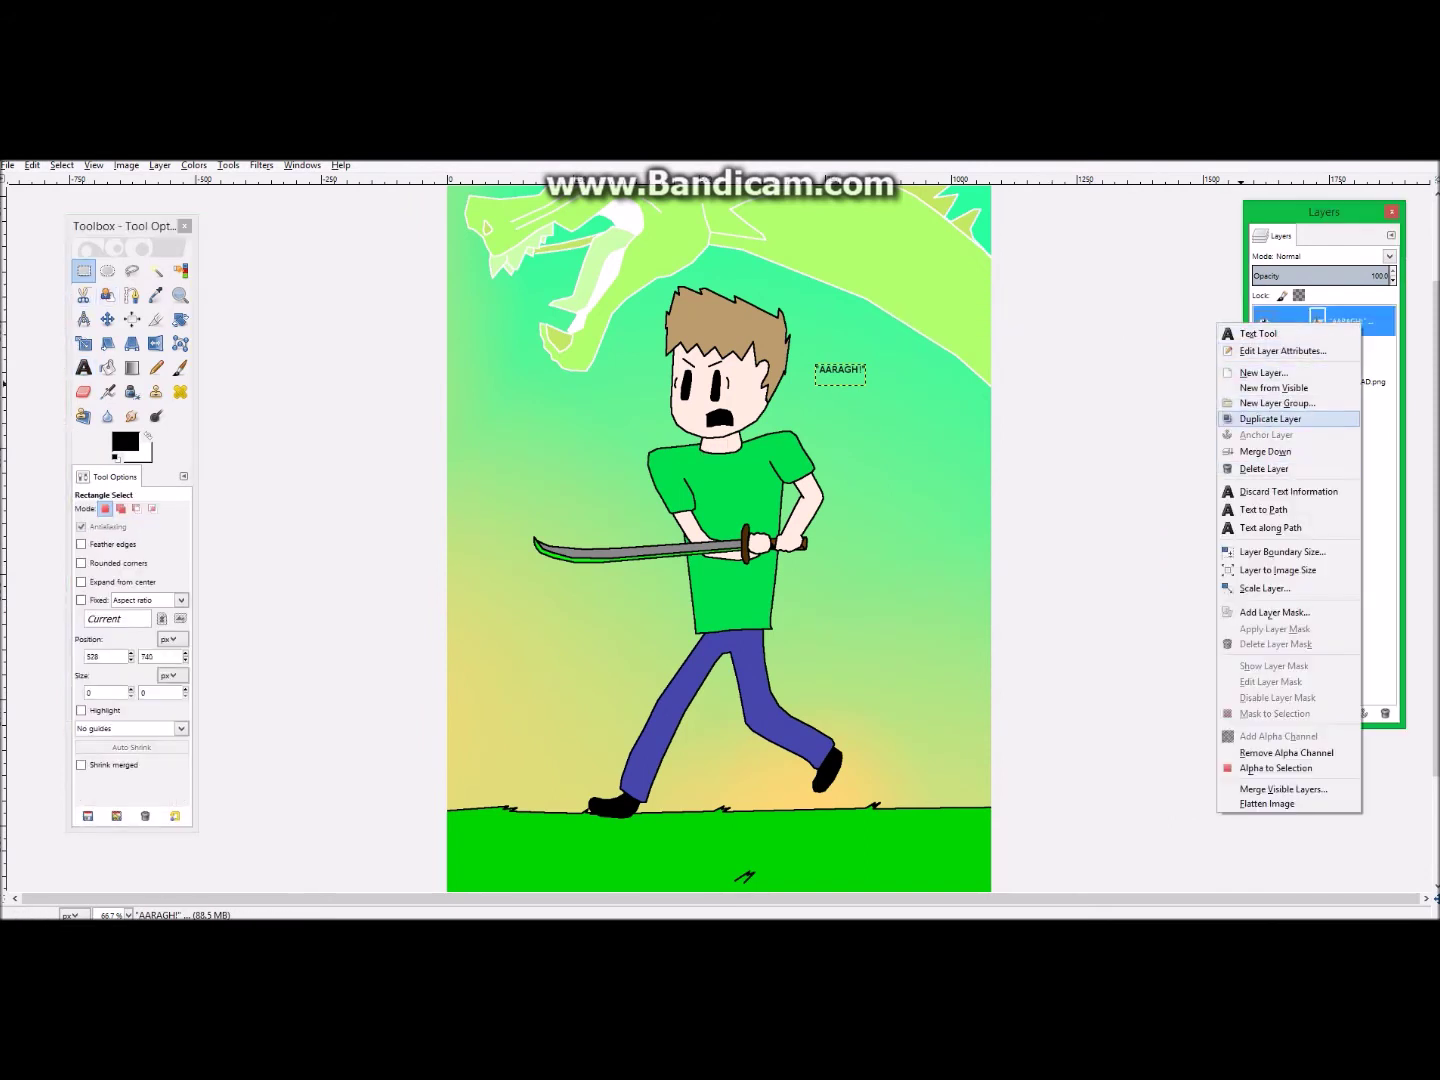
key("Return")
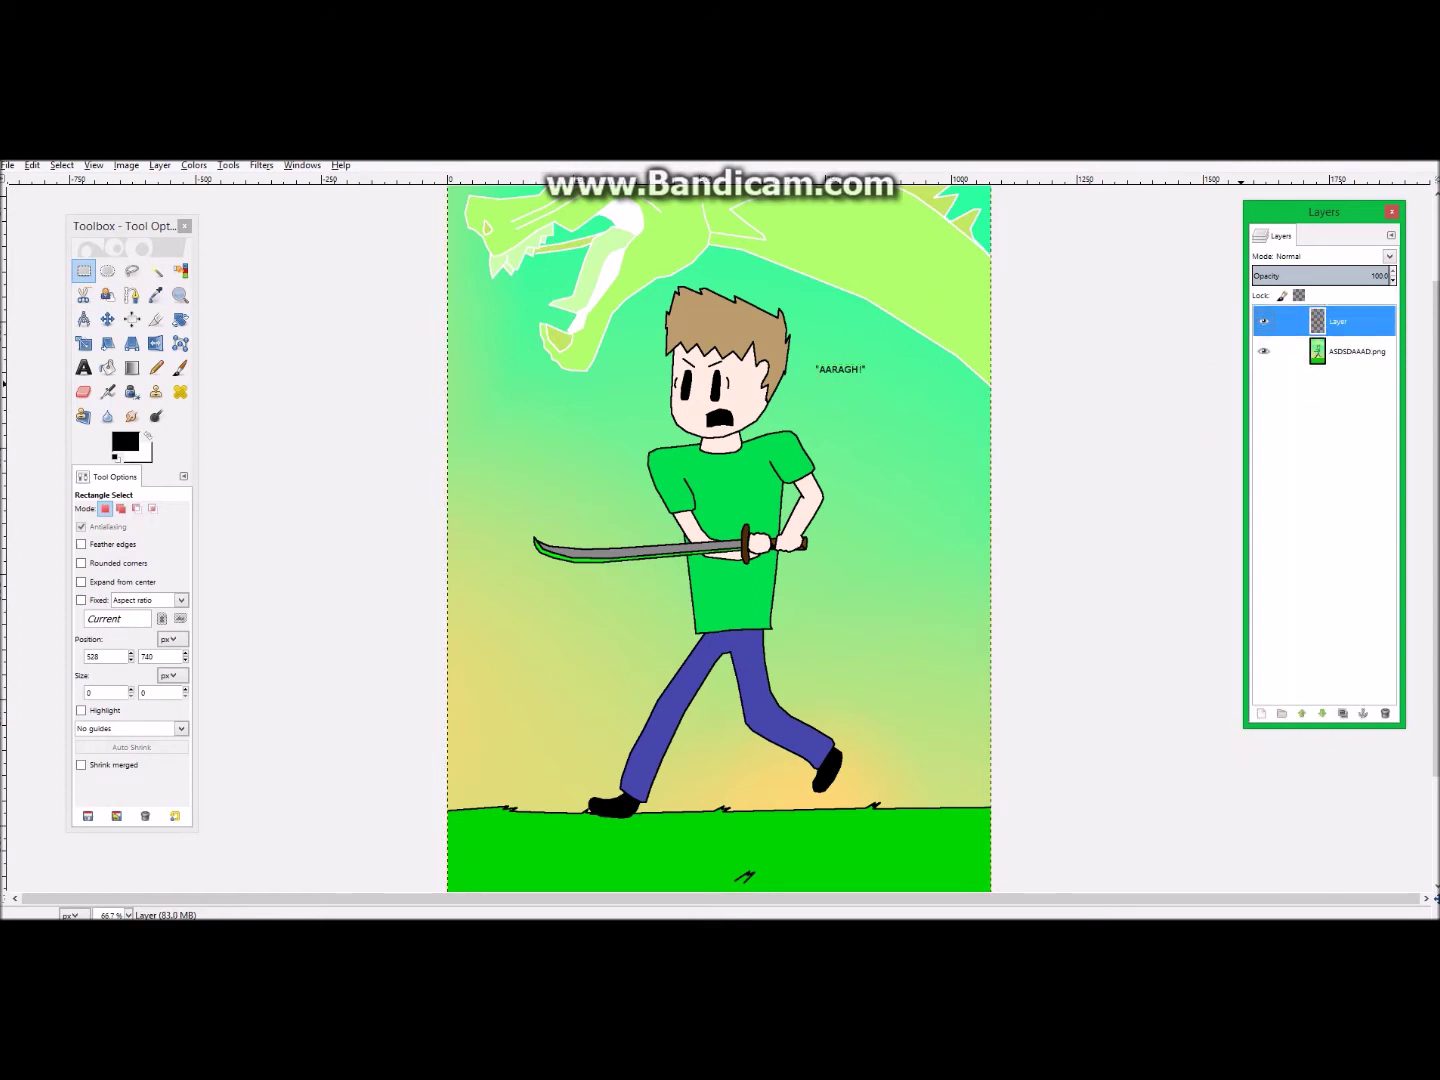
Make a rectangular selection around the merged text, copy it and paste it as a floating selection
left_click_drag(799, 346, 876, 384)
key("ctrl+c")
key("ctrl+v")
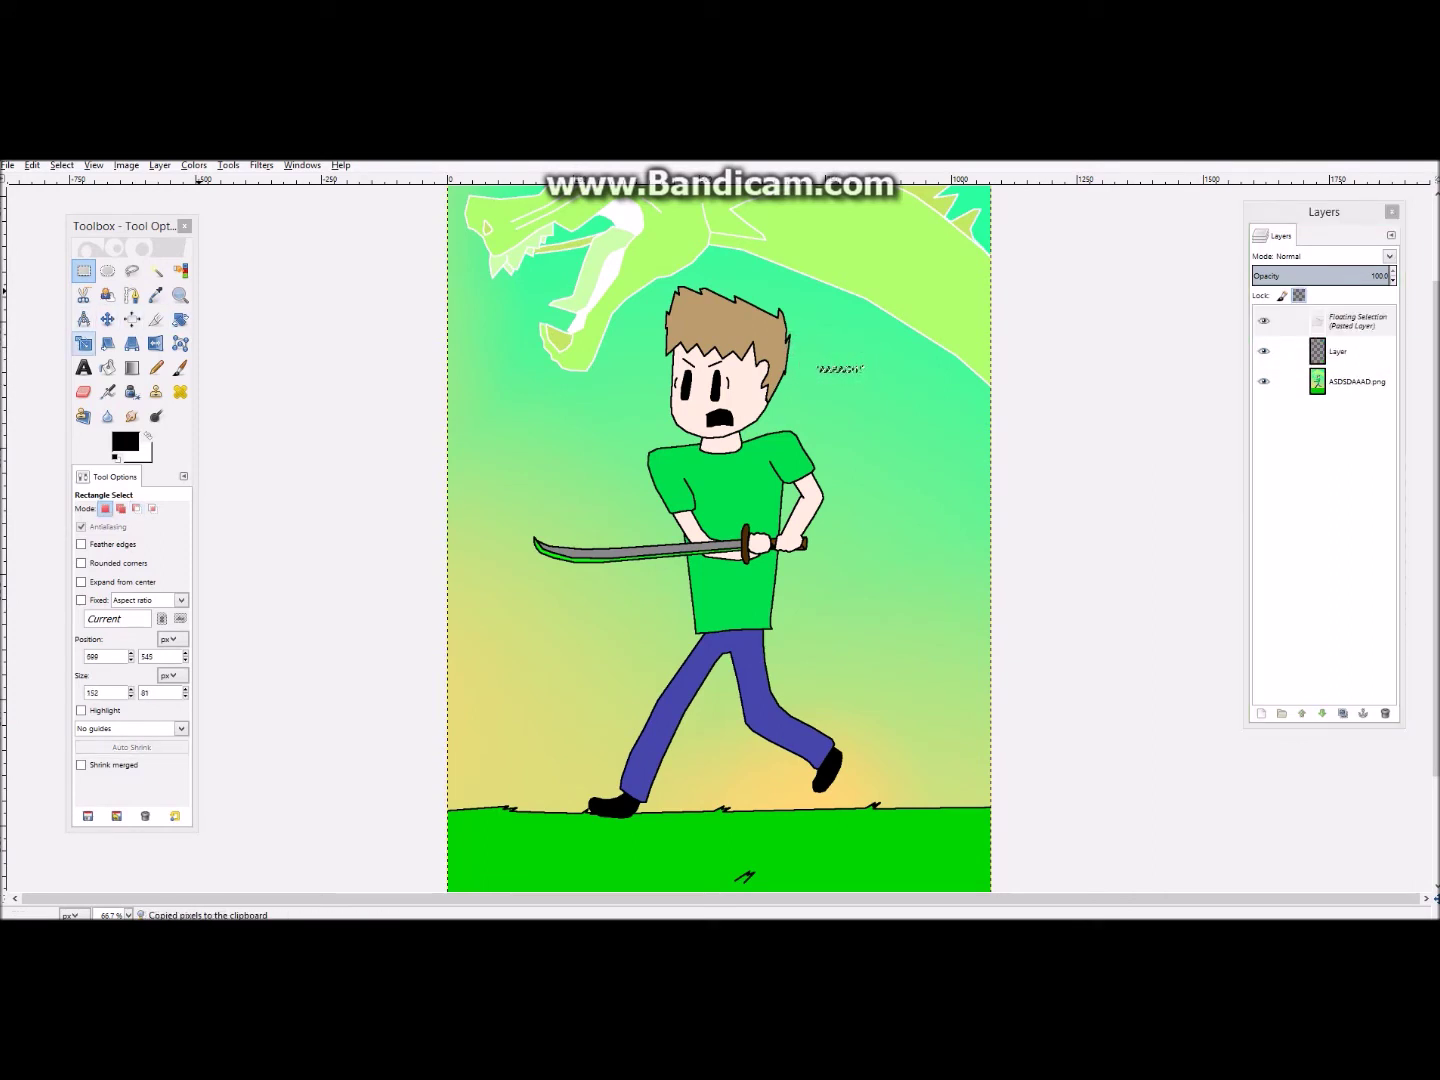
Scale the pasted text to 667 × 355 px, move it beside the swordsman's head and anchor it to the layer
left_click(83, 343)
left_click(841, 365)
left_click_drag(876, 347, 1136, 206)
left_click_drag(968, 295, 877, 352)
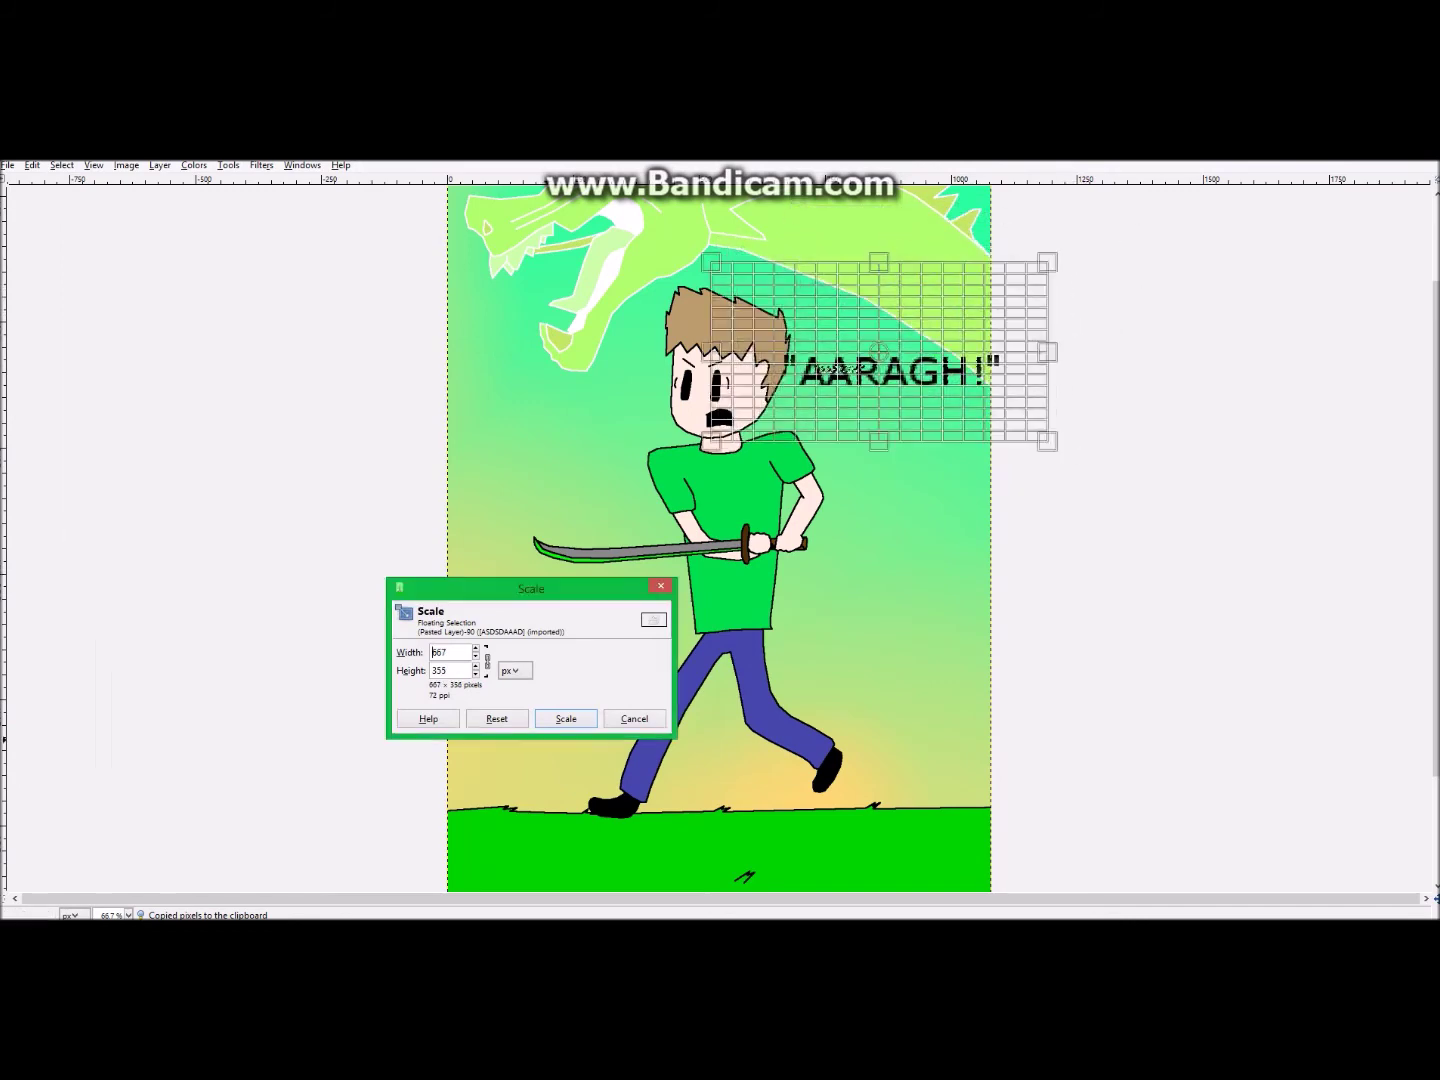
key("Return")
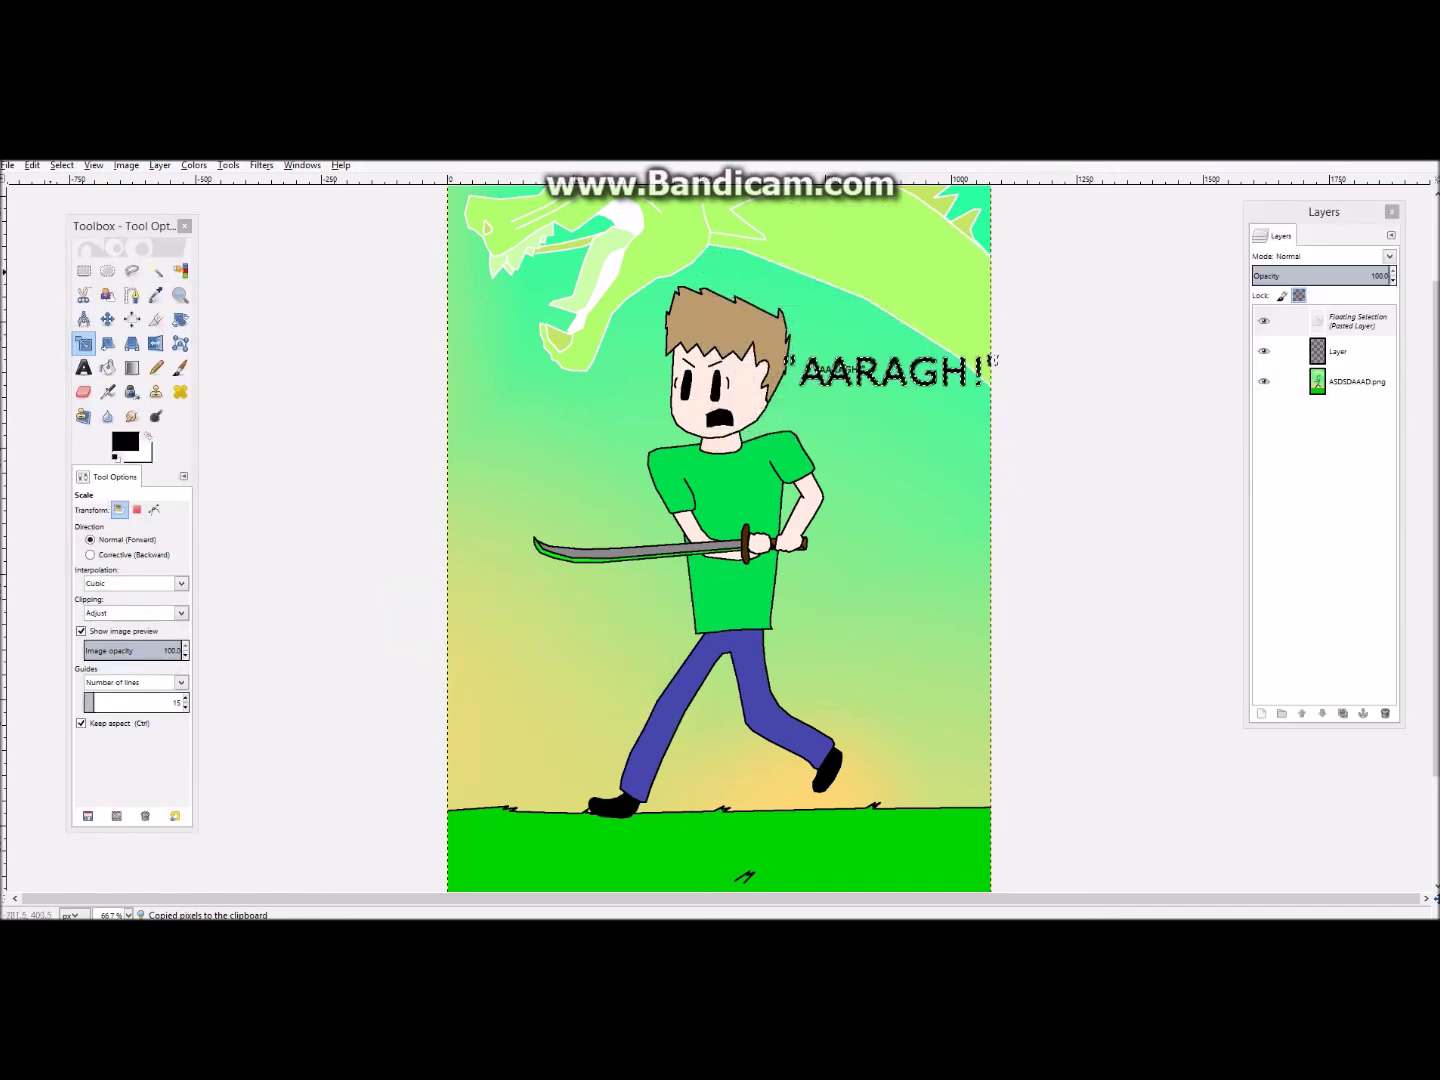
key("r")
left_click(477, 413)
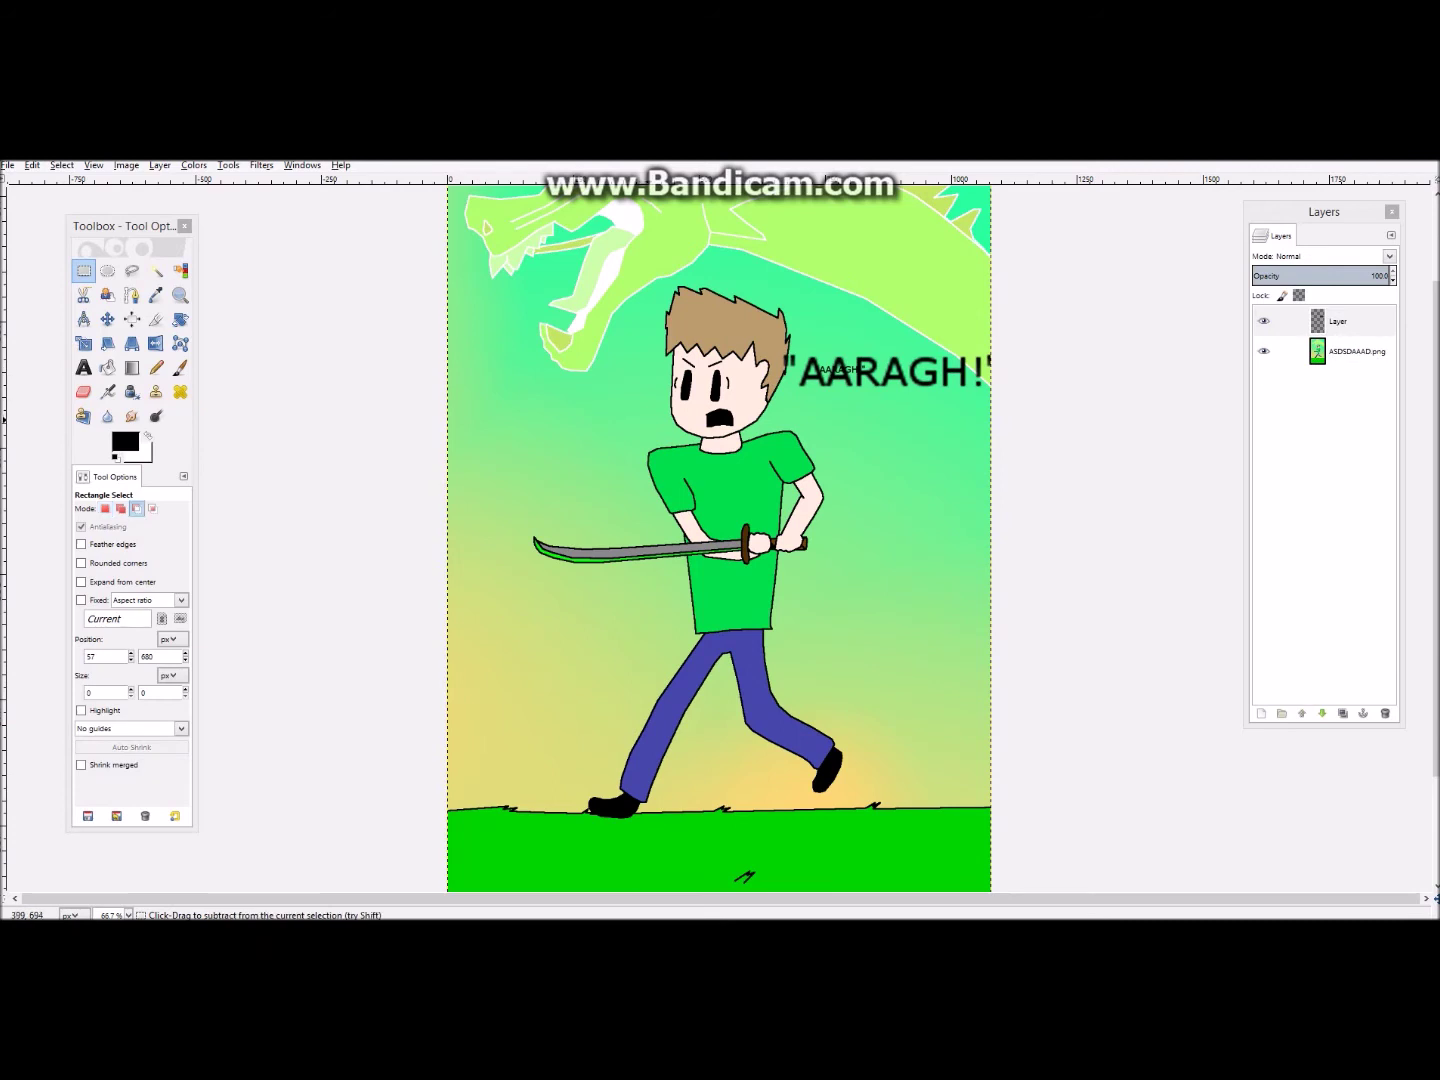
Choose the Bucket Fill tool and set the foreground colour to the recently used medium grey
scroll(658, 520, "up", 1)
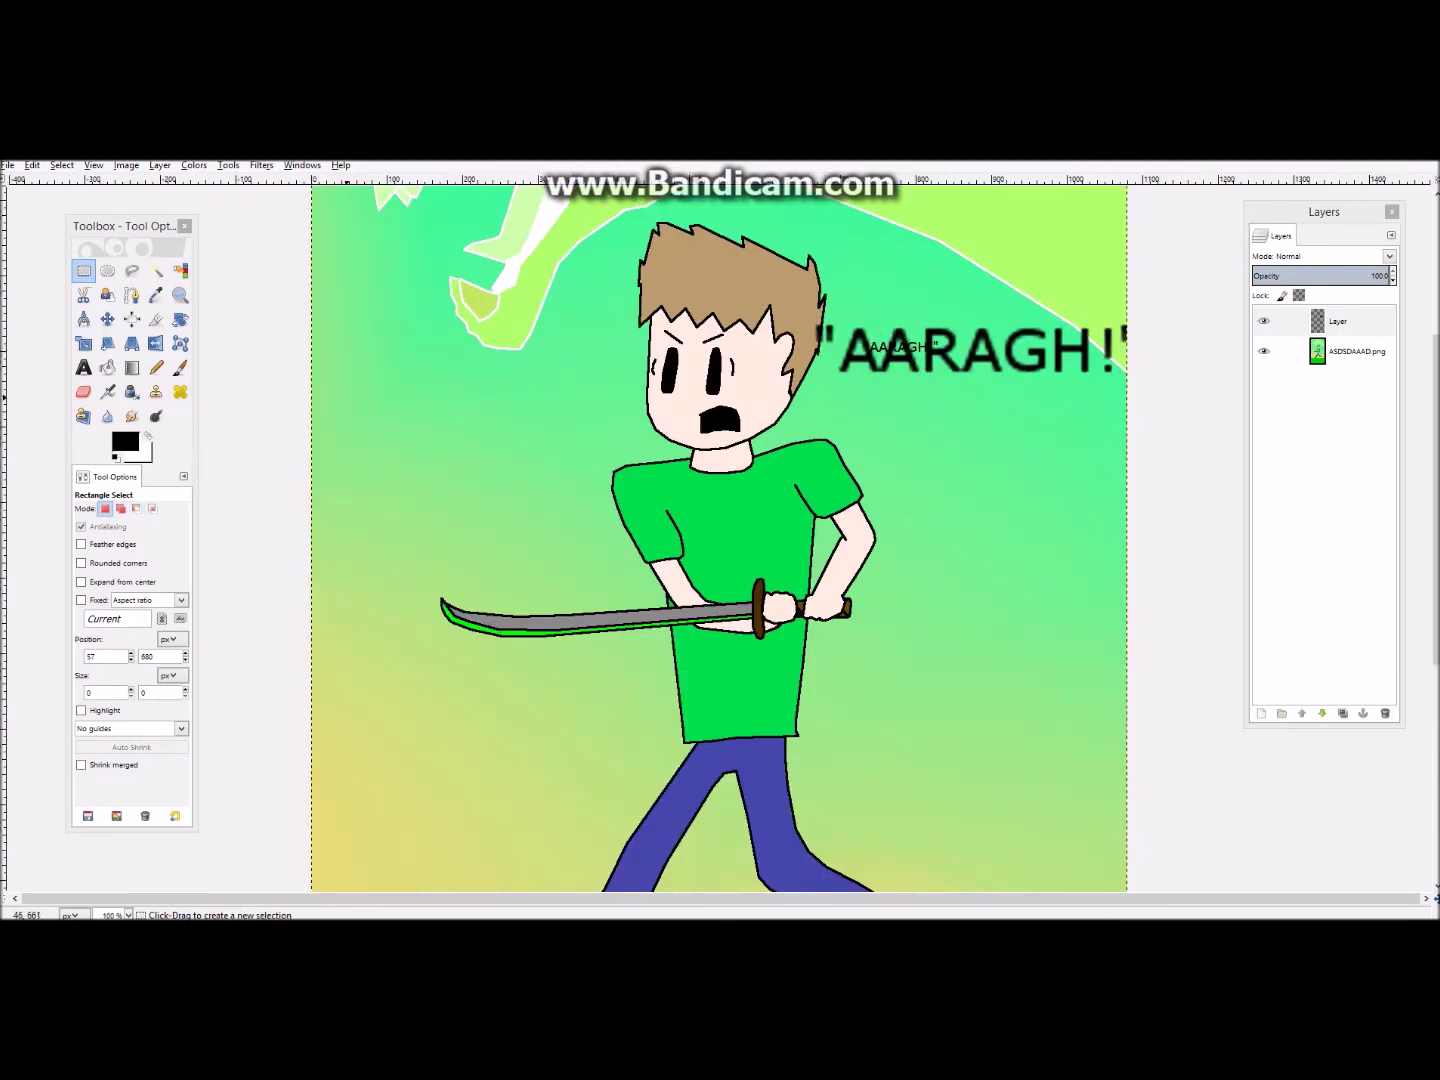
left_click(107, 367)
left_click(125, 441)
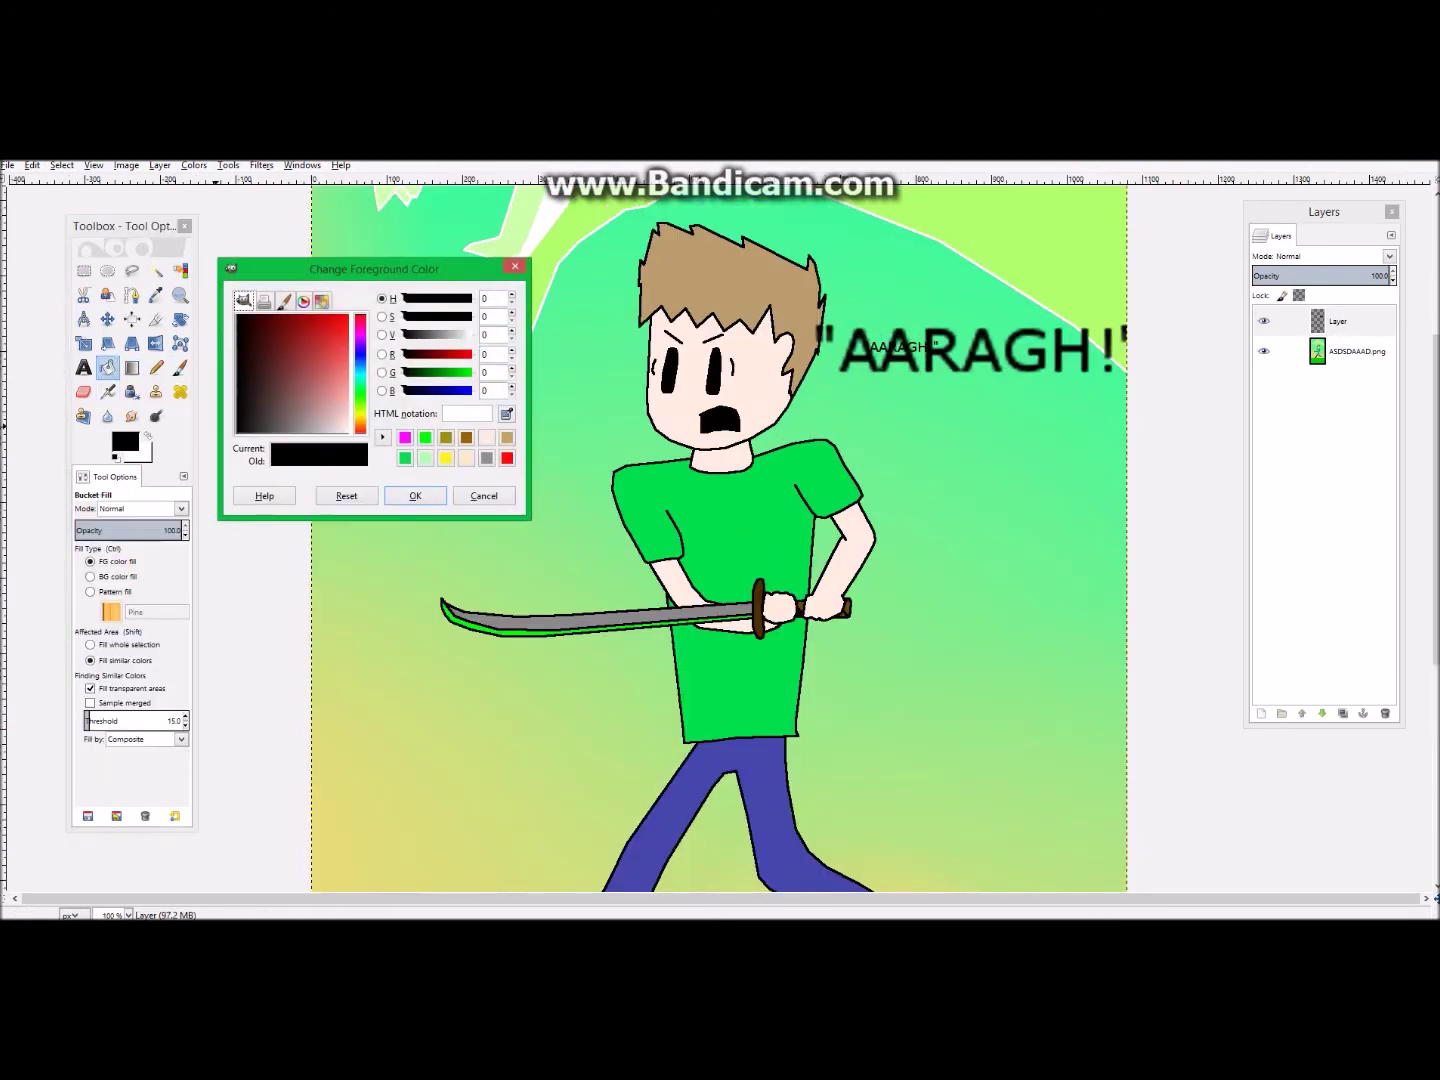
left_click(487, 458)
left_click(415, 496)
Try filling the swordsman's shirt with grey while the text layer is active, and undo the fills
left_click(731, 464)
key("ctrl+z")
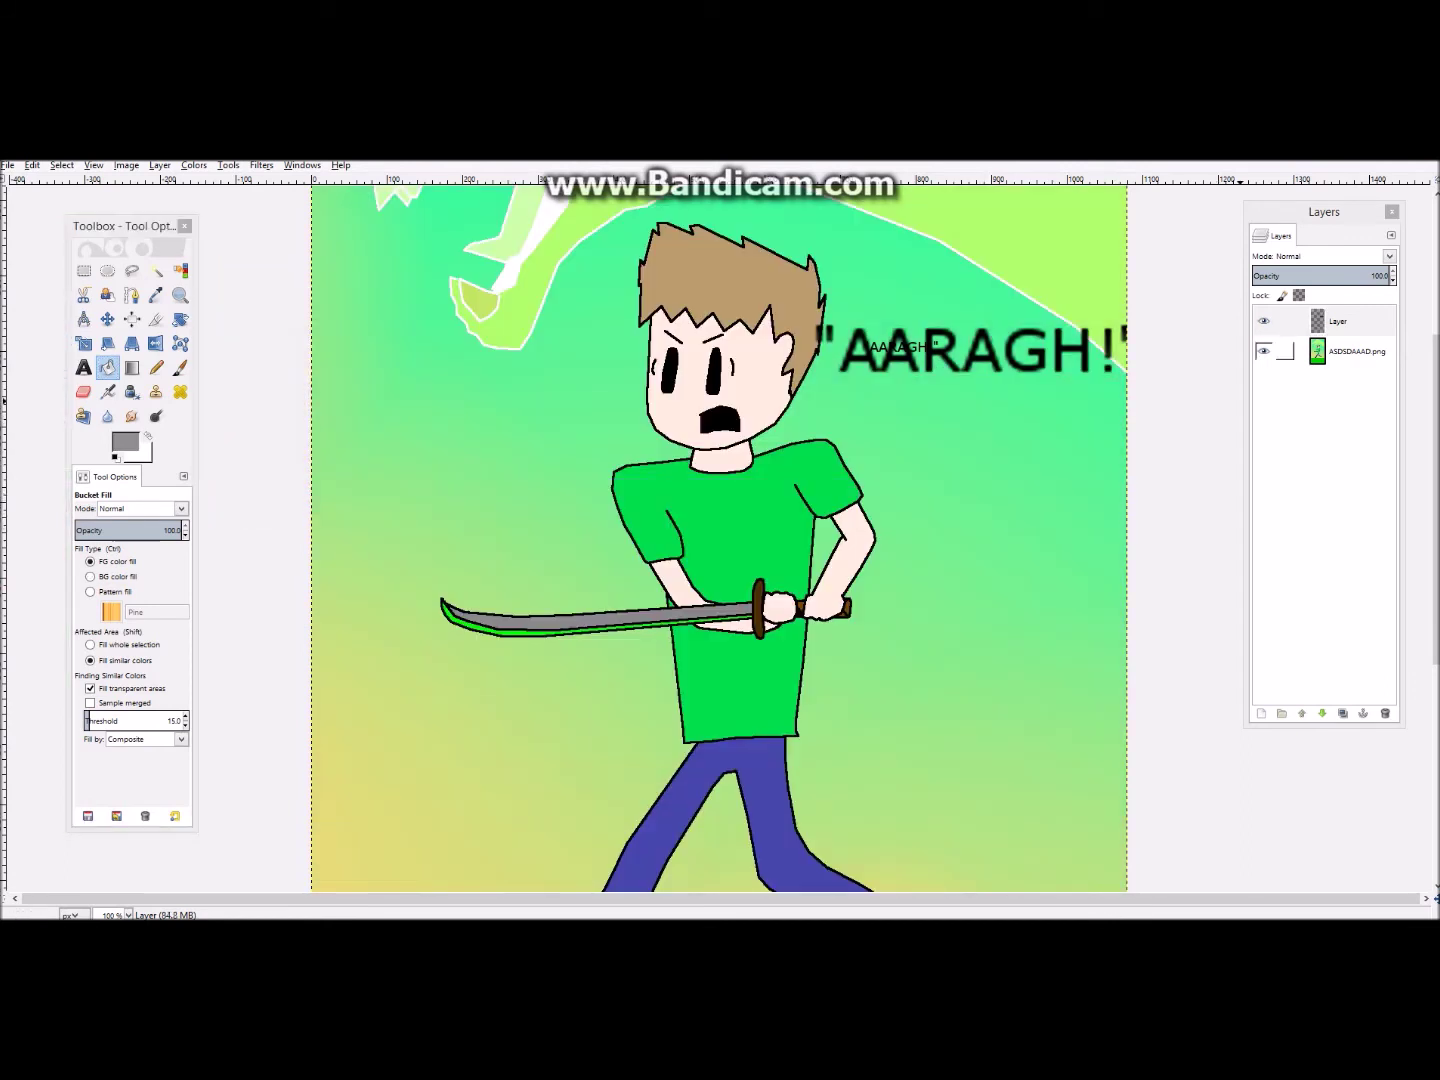
left_click(976, 488)
key("ctrl+z")
Make the ASDSDAAAD.png layer active and fill the swordsman's shirt areas with grey directly on it
left_click(157, 271)
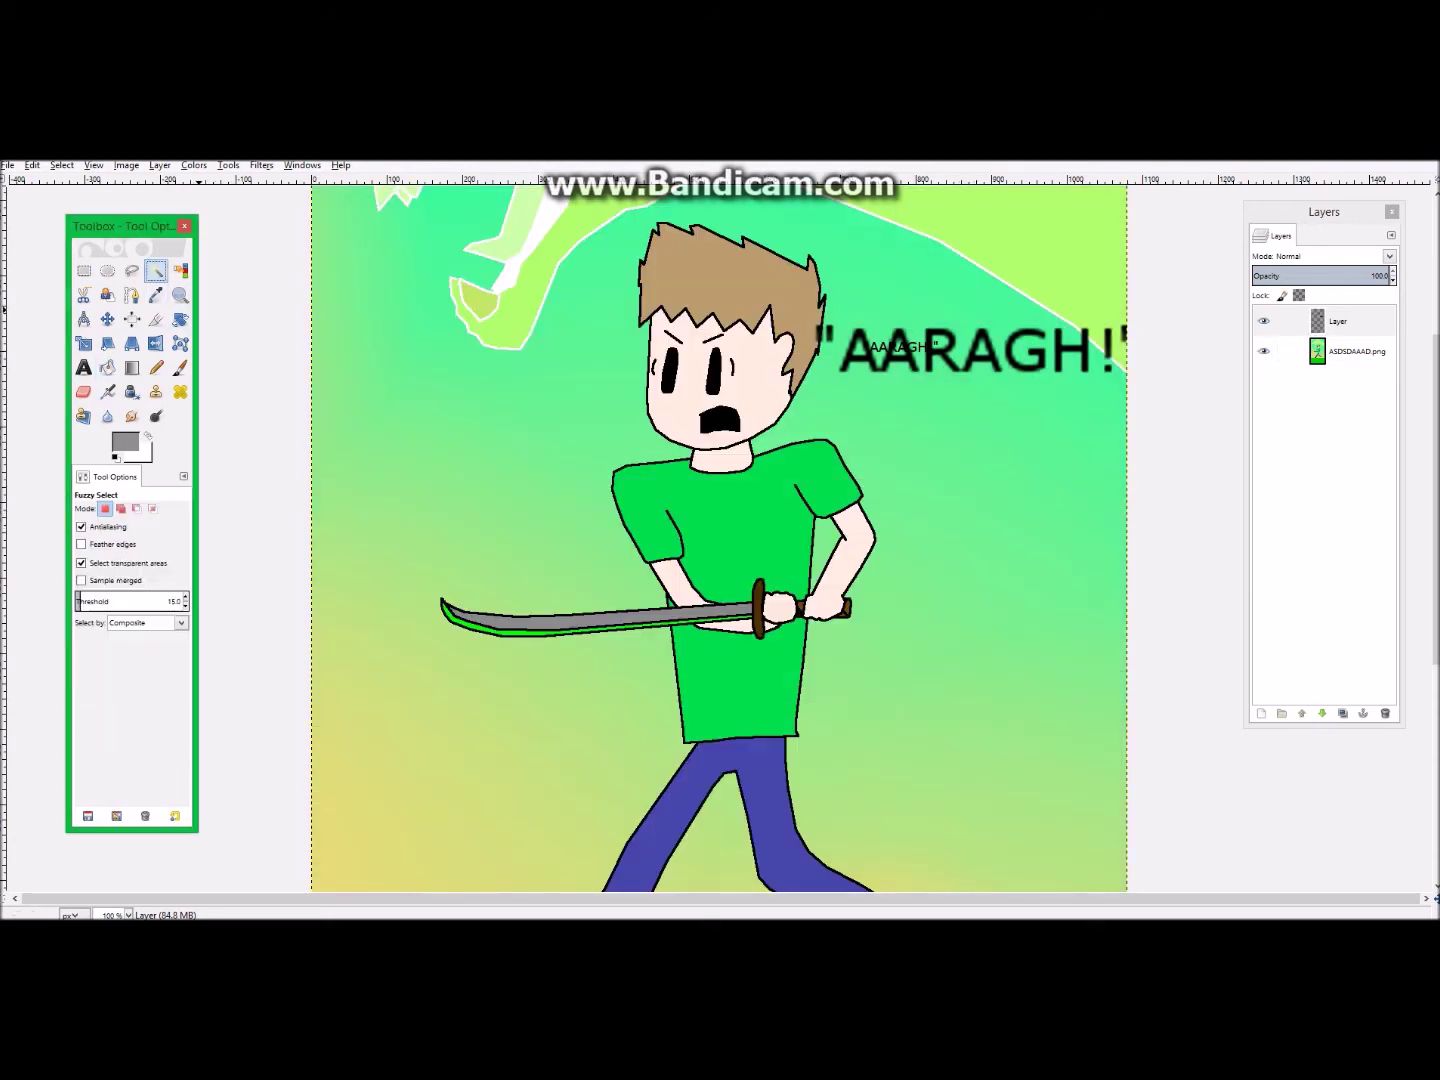
left_click(1357, 352)
left_click(107, 367)
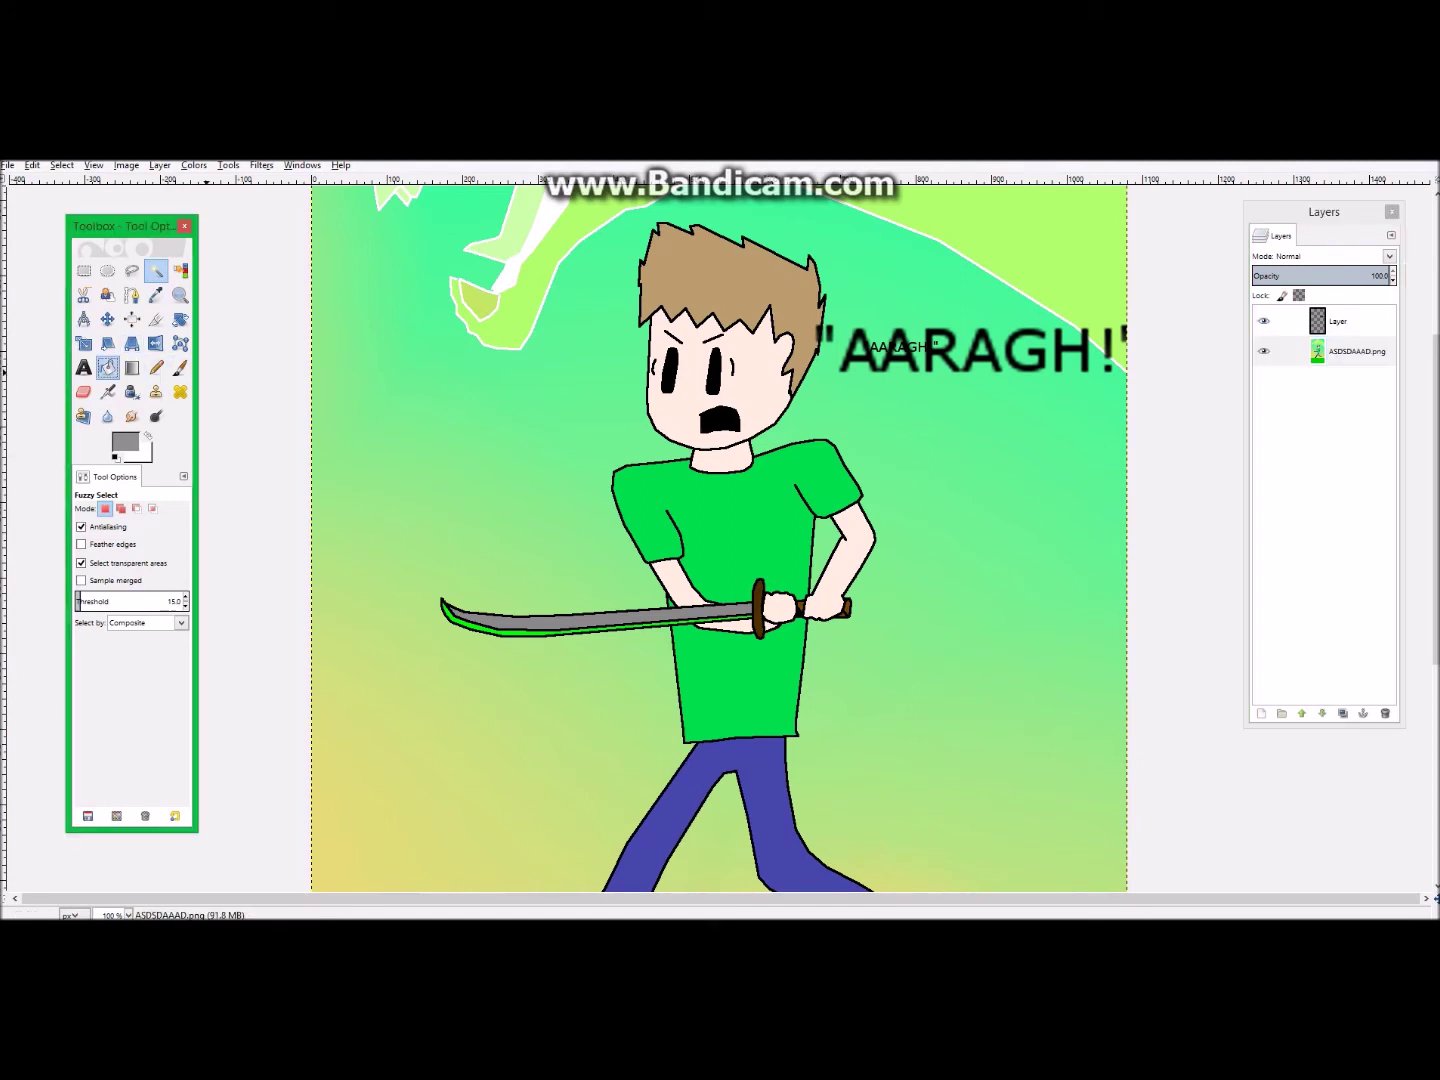
left_click(778, 520)
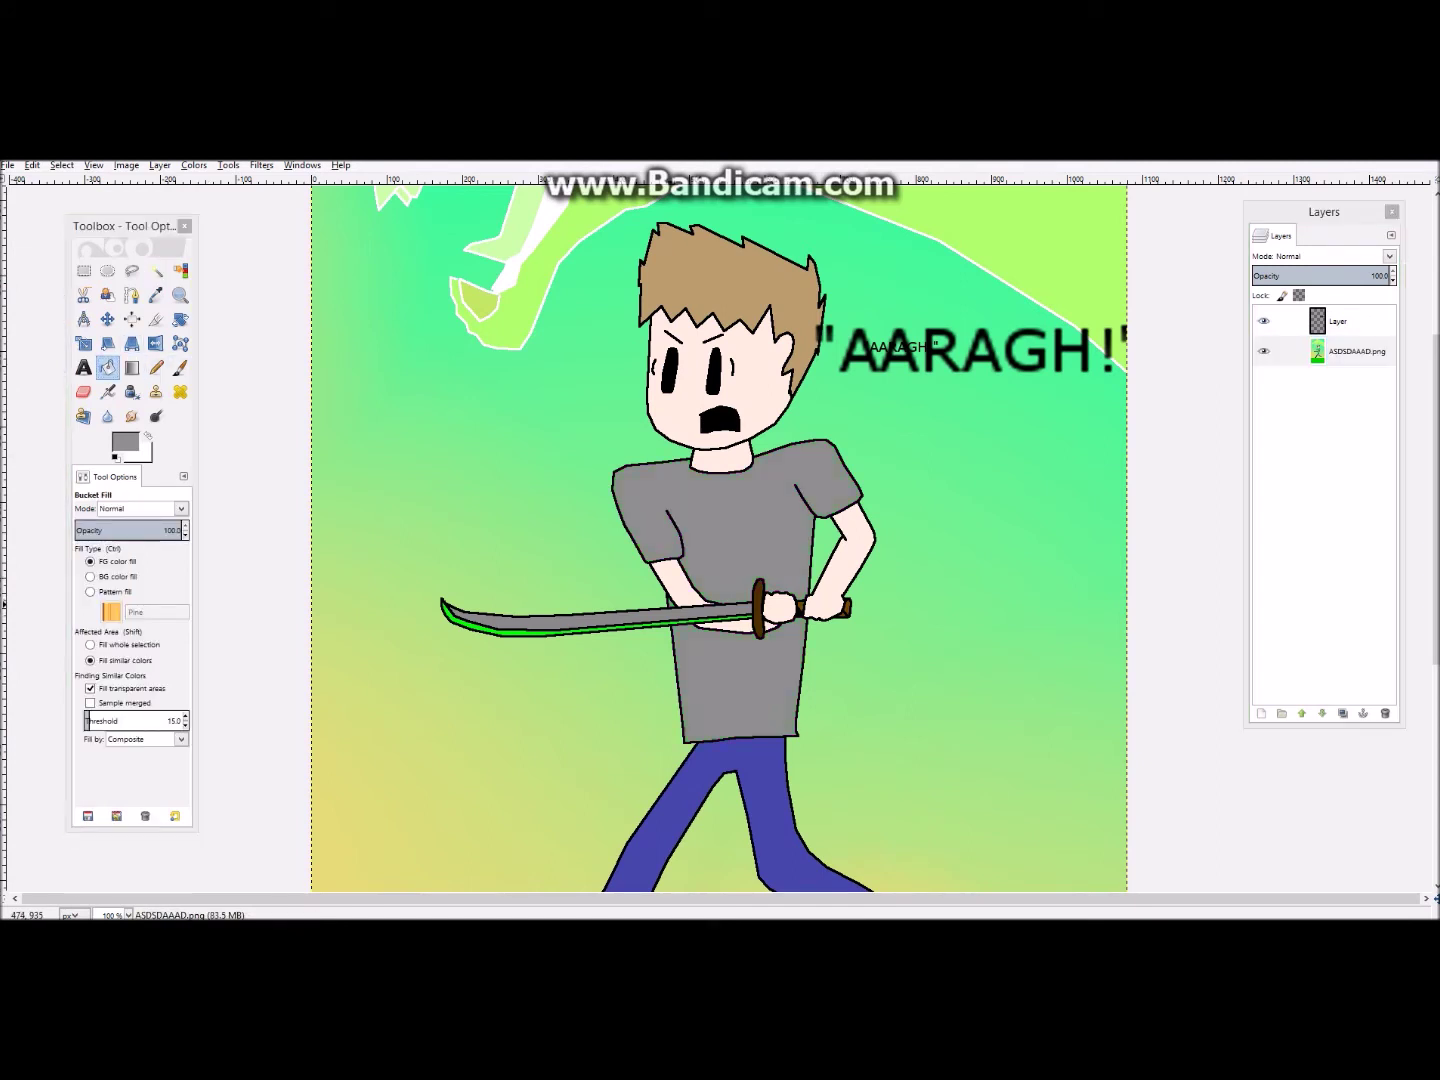
Select the upper and lower parts of the green shirt on the ASDSDAAAD.png layer with Fuzzy Select
left_click(156, 271)
left_click(1337, 321)
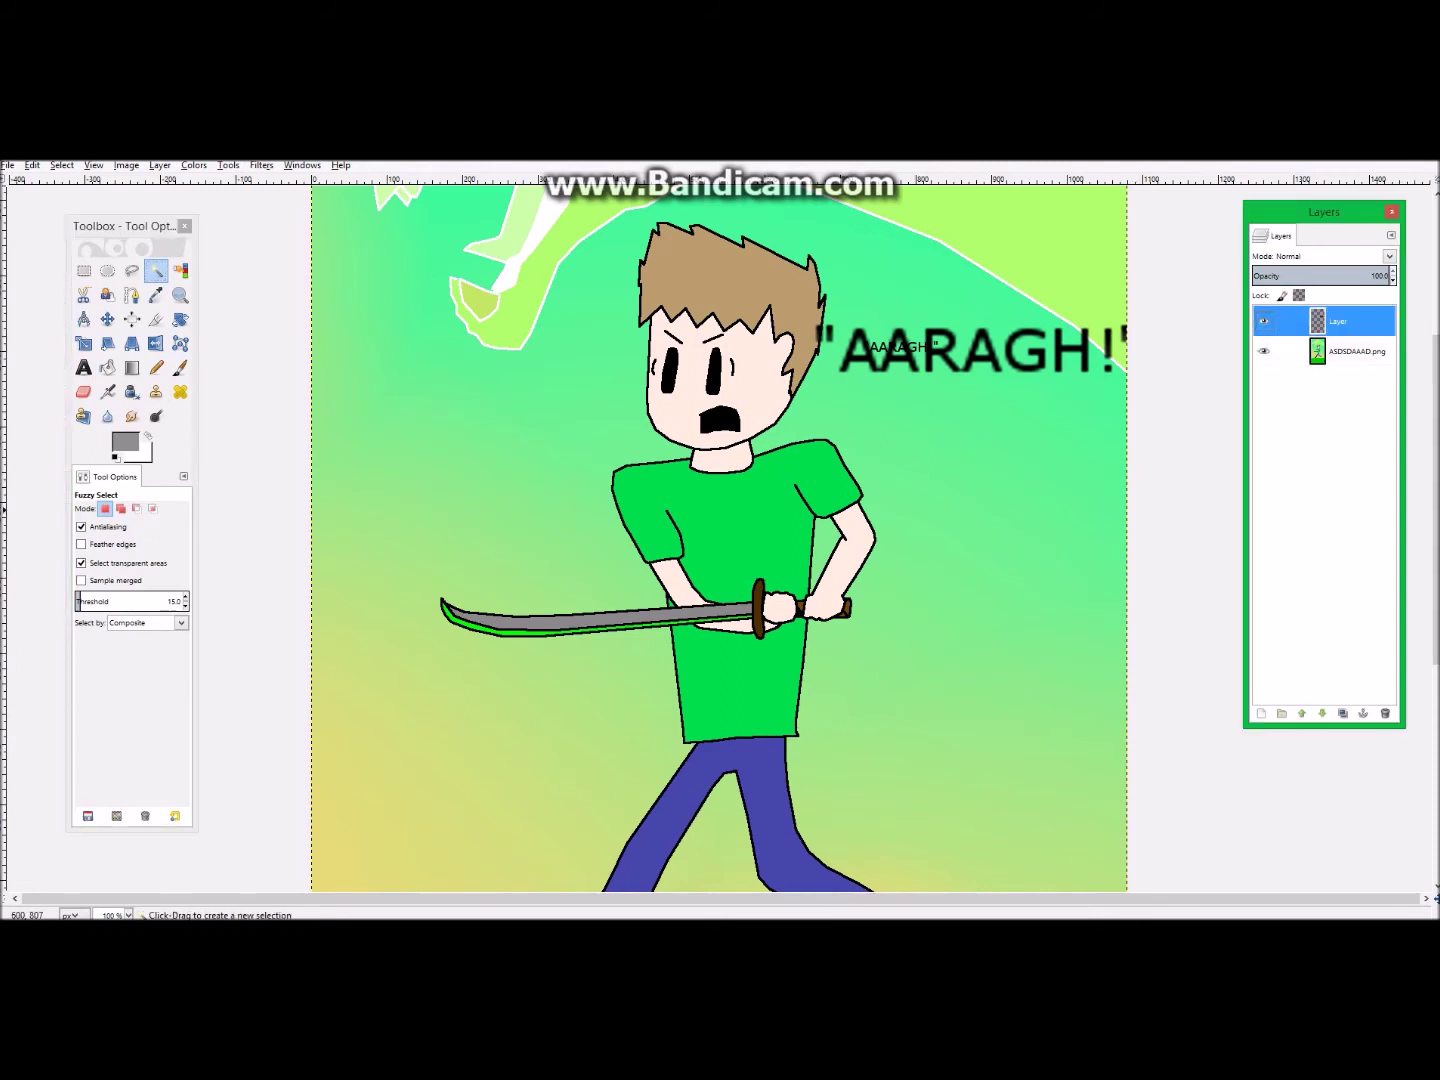
left_click(1357, 352)
left_click(718, 540)
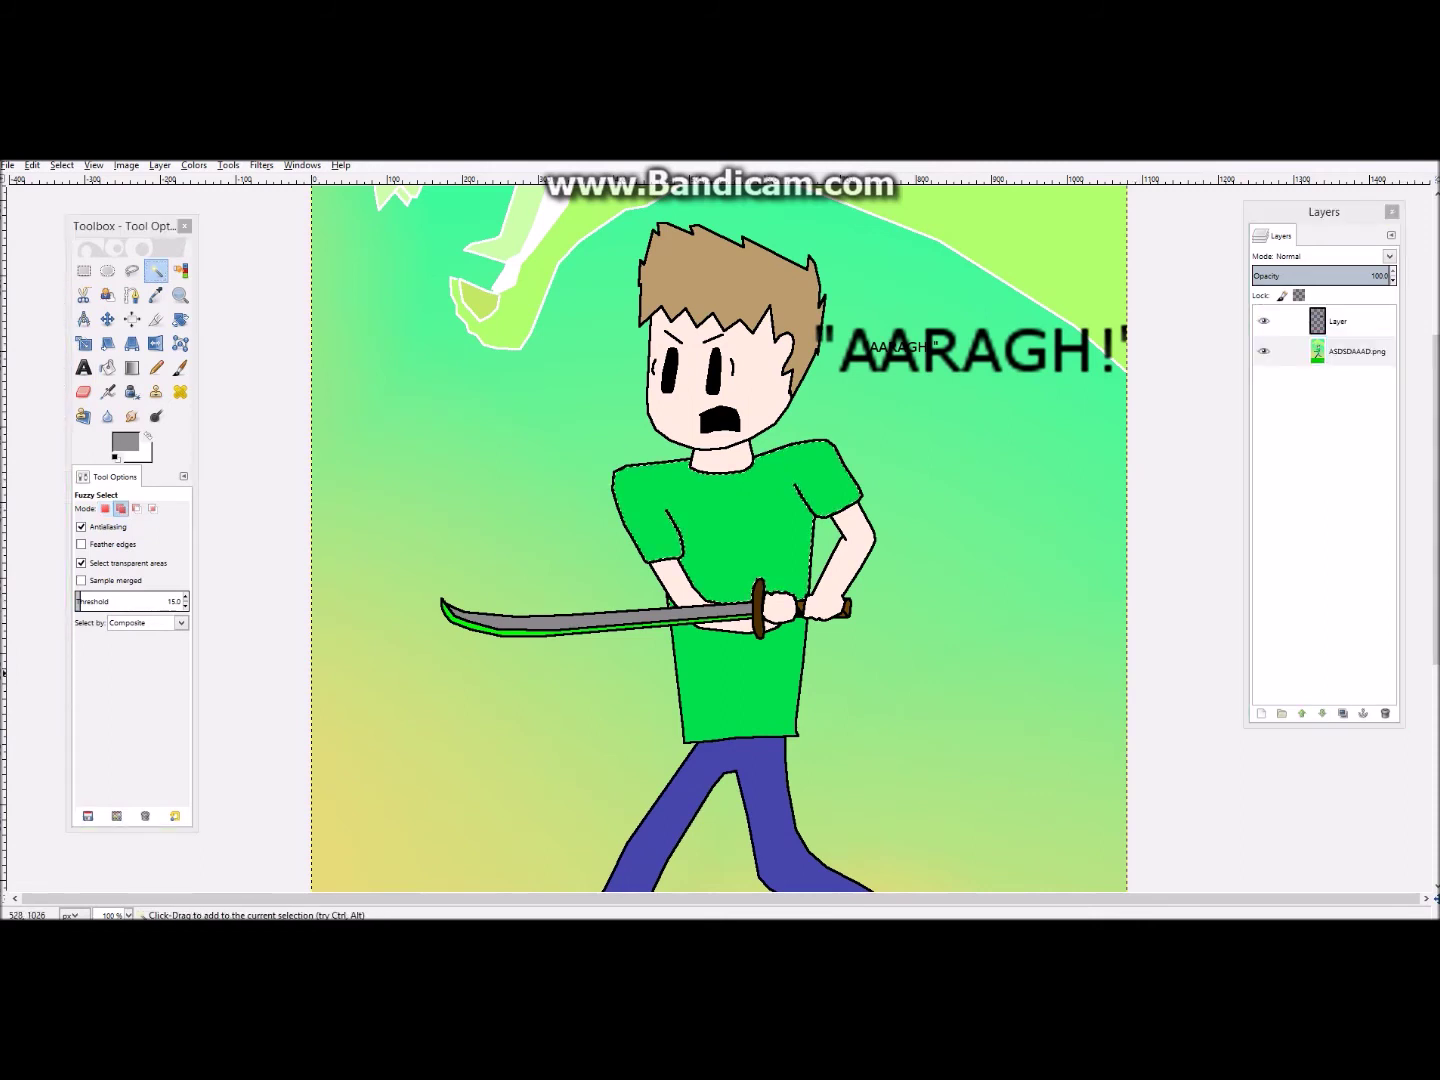
Fill the selected shirt area with grey on the upper layer, undo the fill and clear the selection
left_click(1338, 320)
left_click(107, 367)
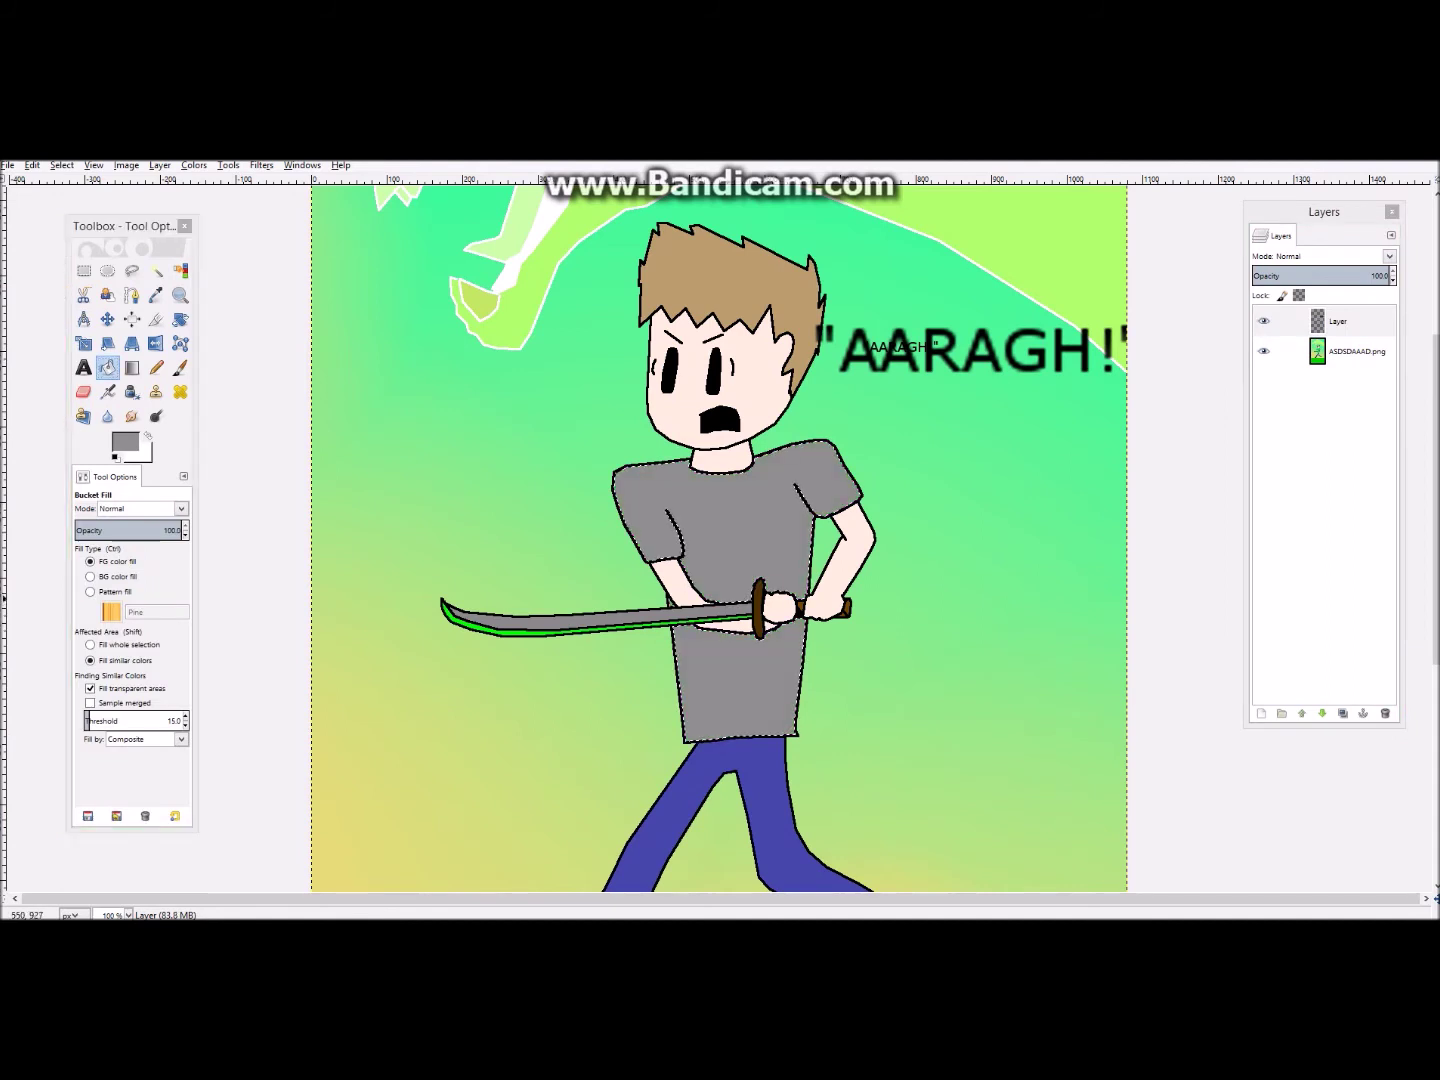
left_click(766, 488)
left_click(84, 270)
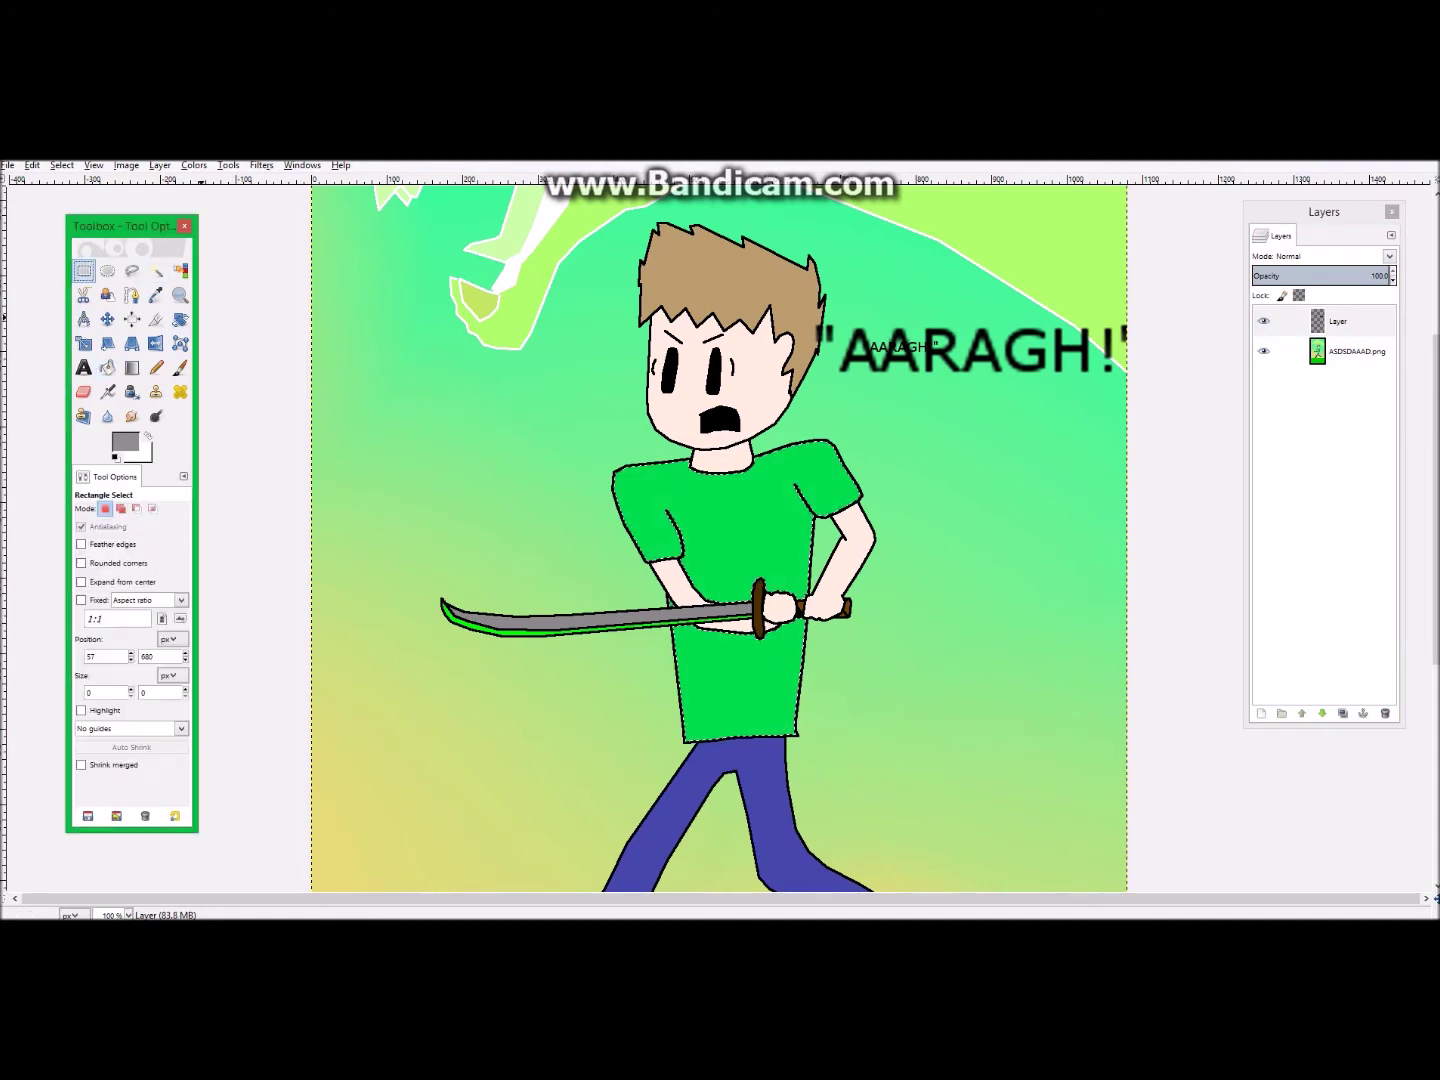
left_click(235, 367)
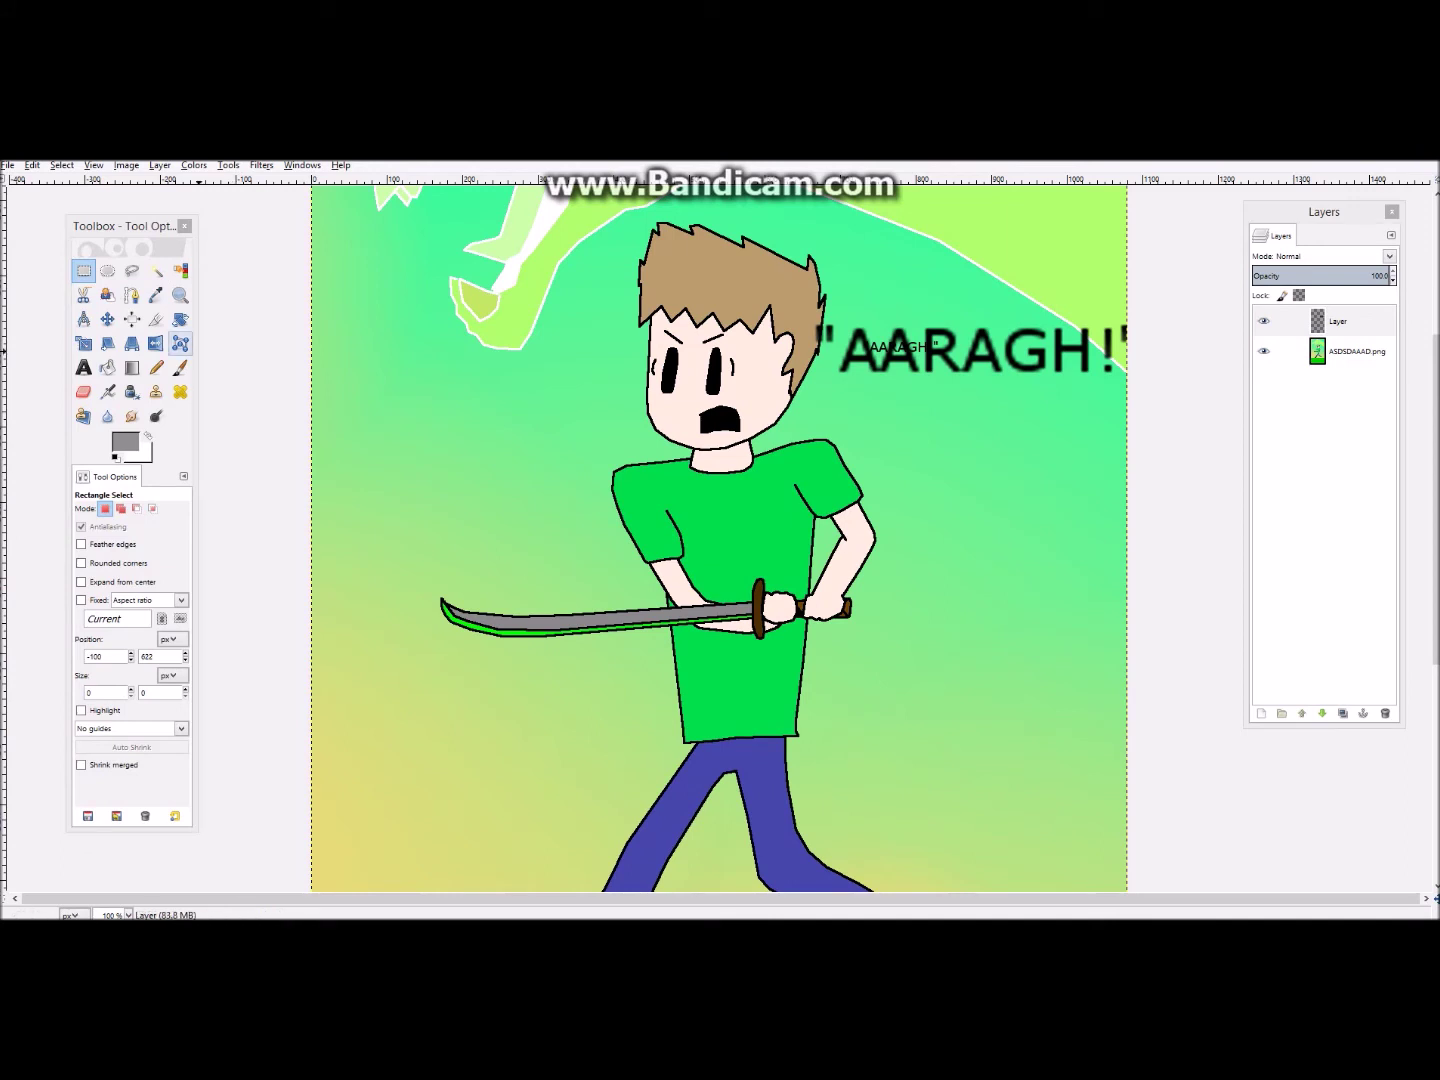
Select both parts of the green shirt on the ASDSDAAAD.png layer with Select by Color, and reactivate the upper layer
left_click(107, 367)
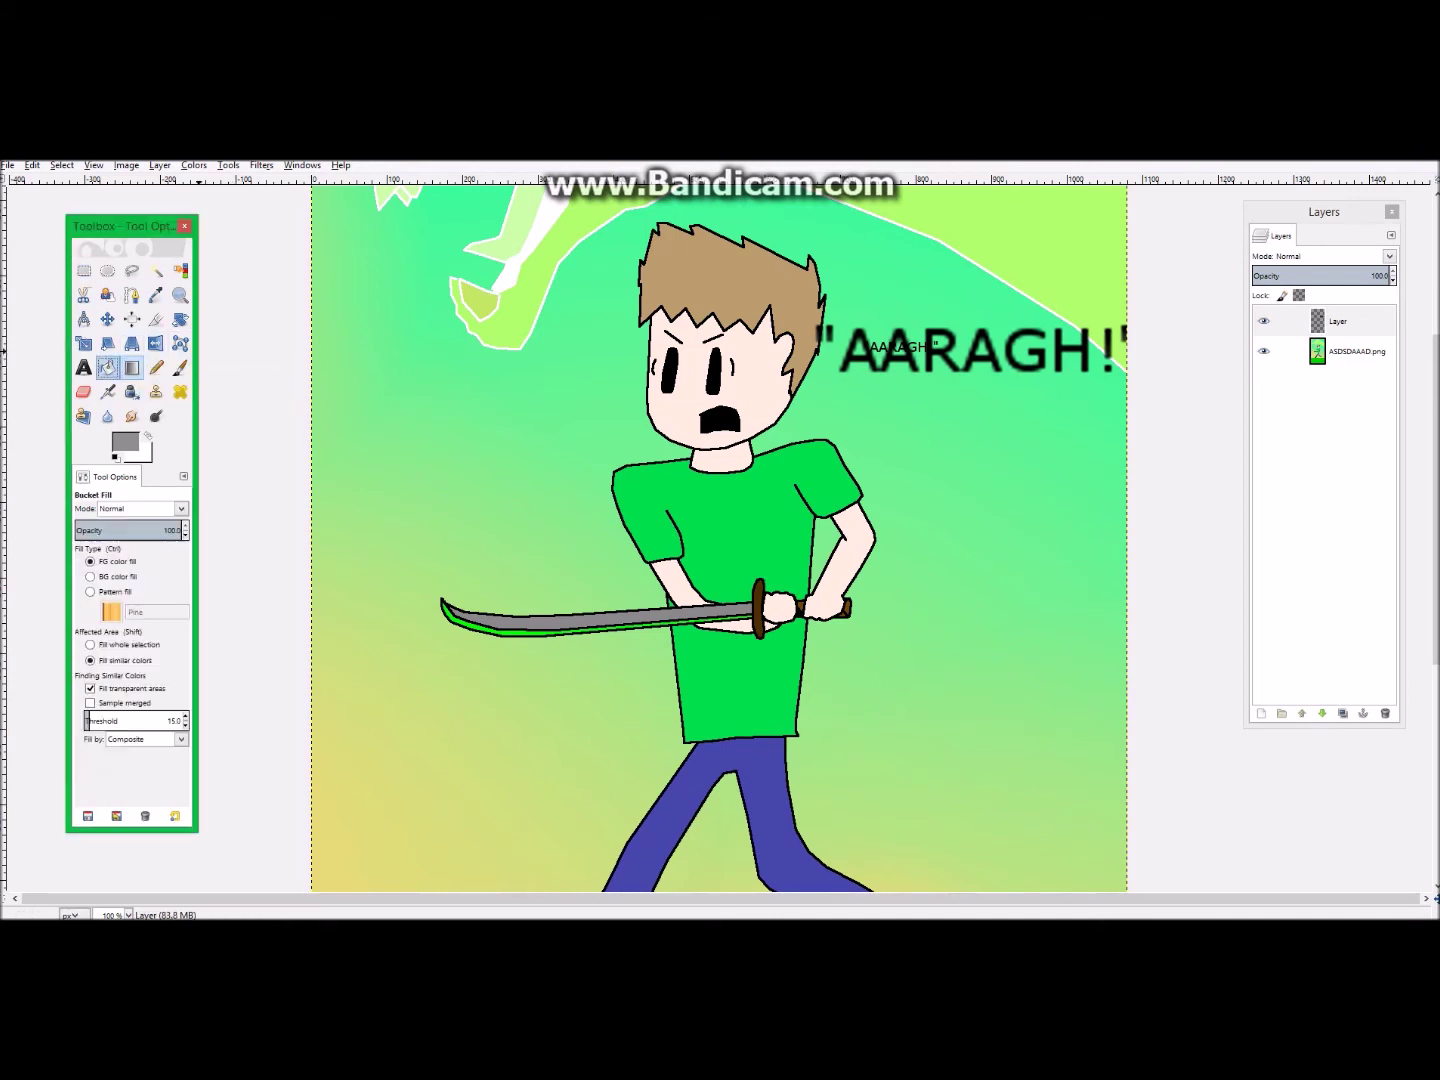
left_click(156, 270)
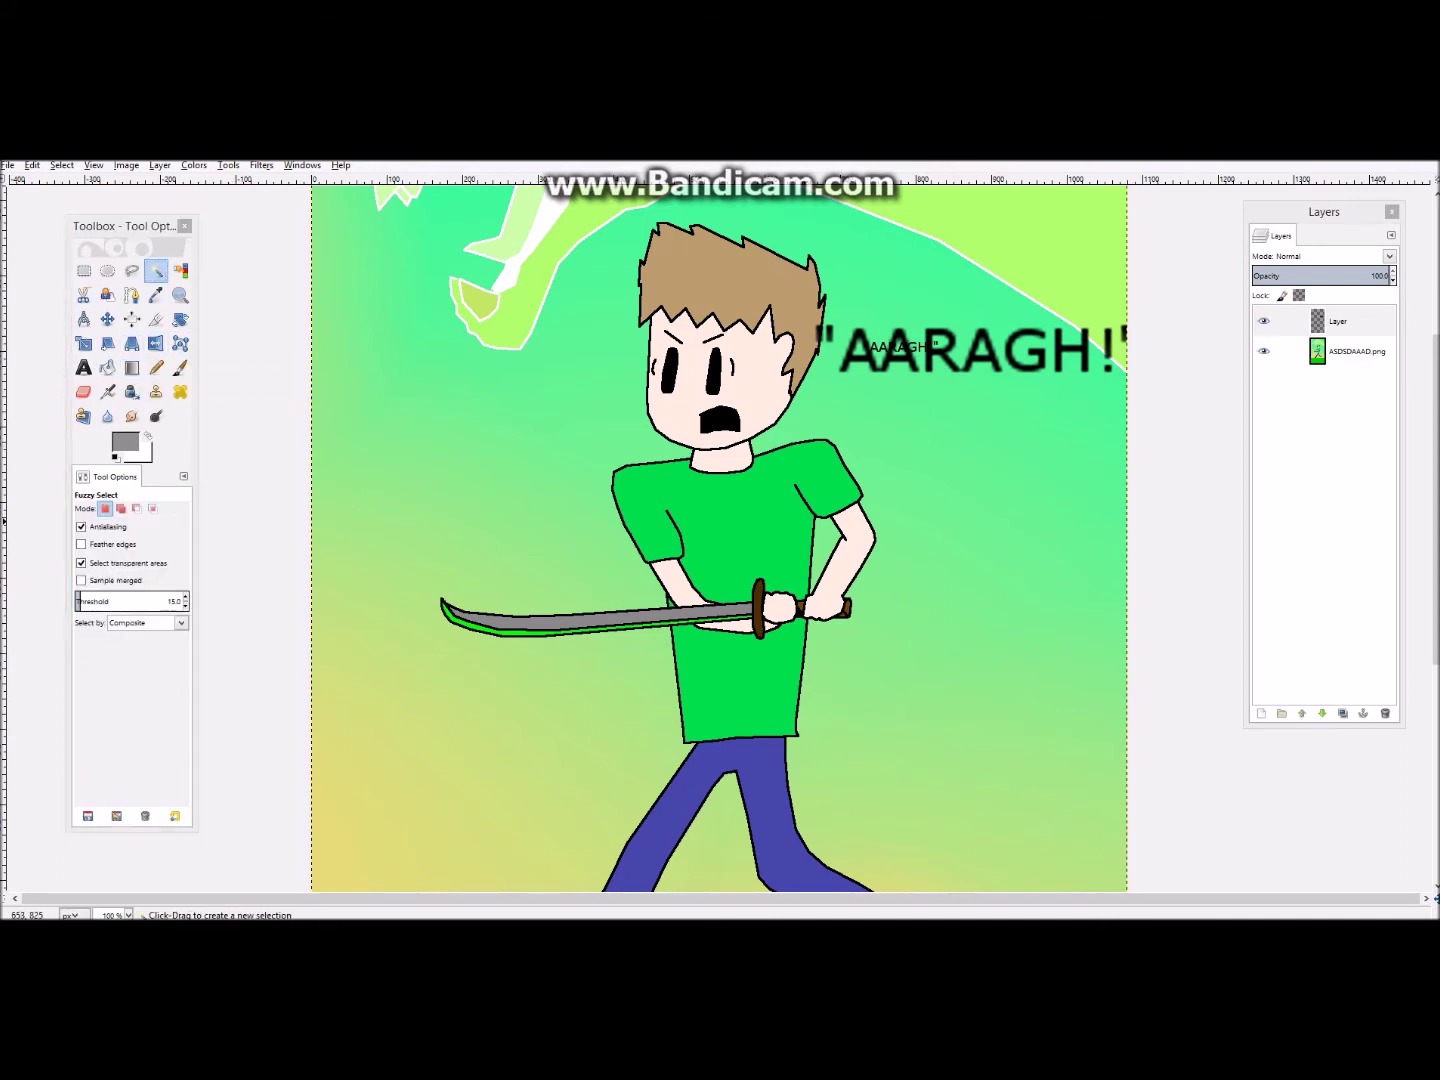
left_click(180, 270)
left_click(1355, 351)
left_click(745, 558)
left_click(1338, 321)
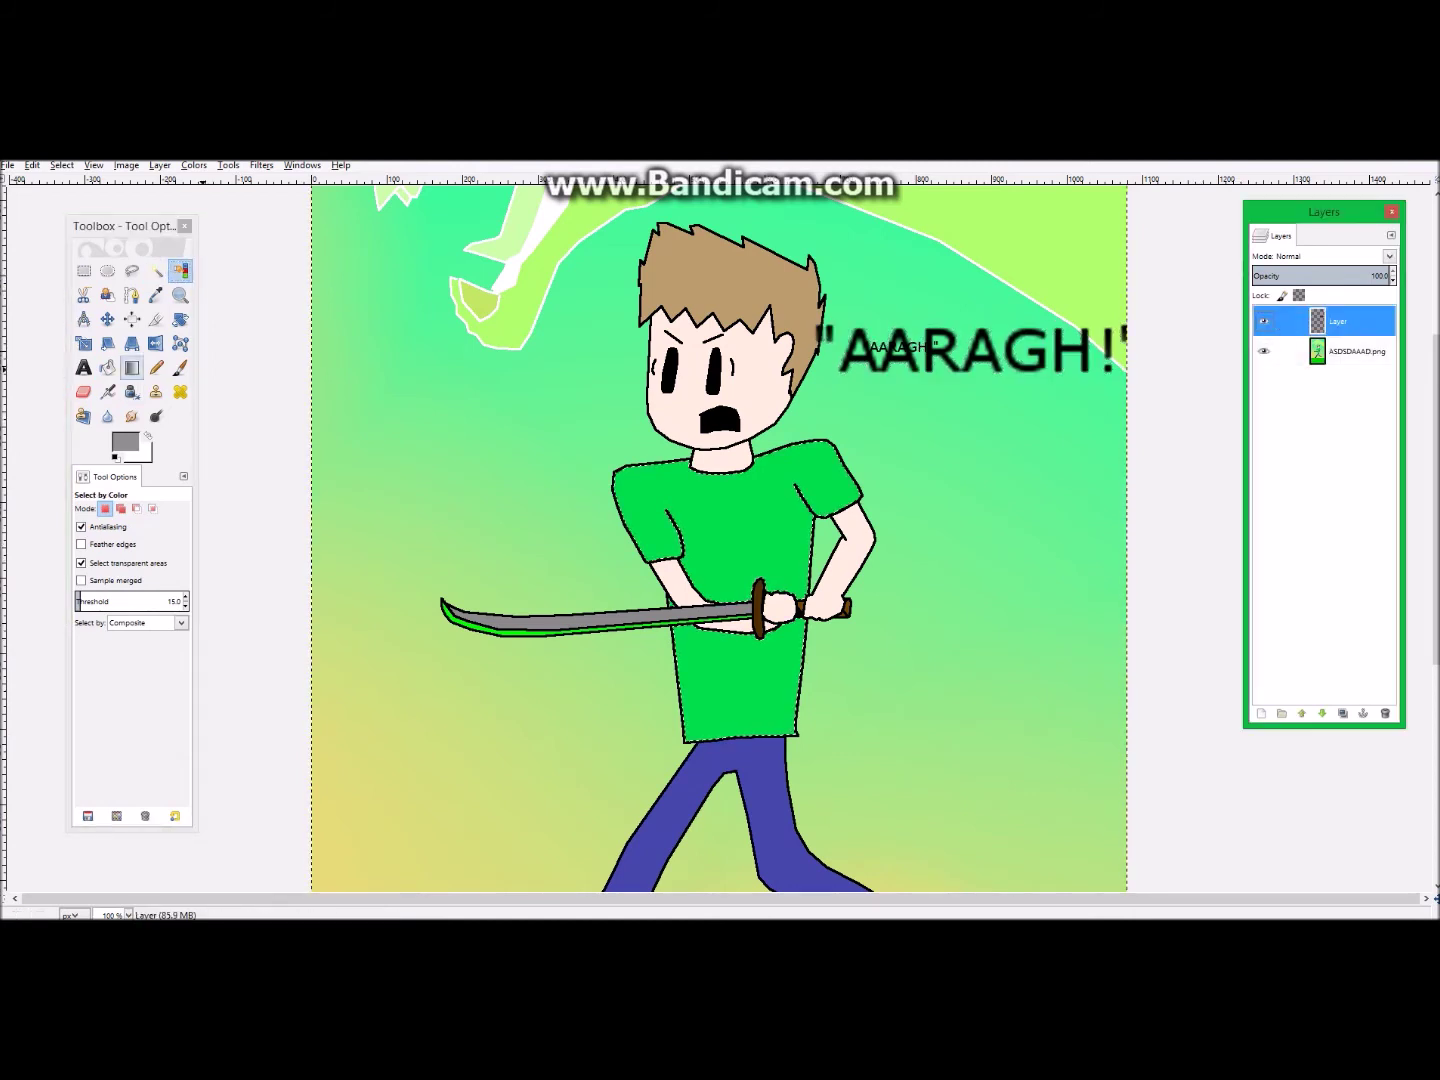
Try a Pine pattern Bucket Fill in the selected shirt area on the upper layer, and undo it
left_click(107, 367)
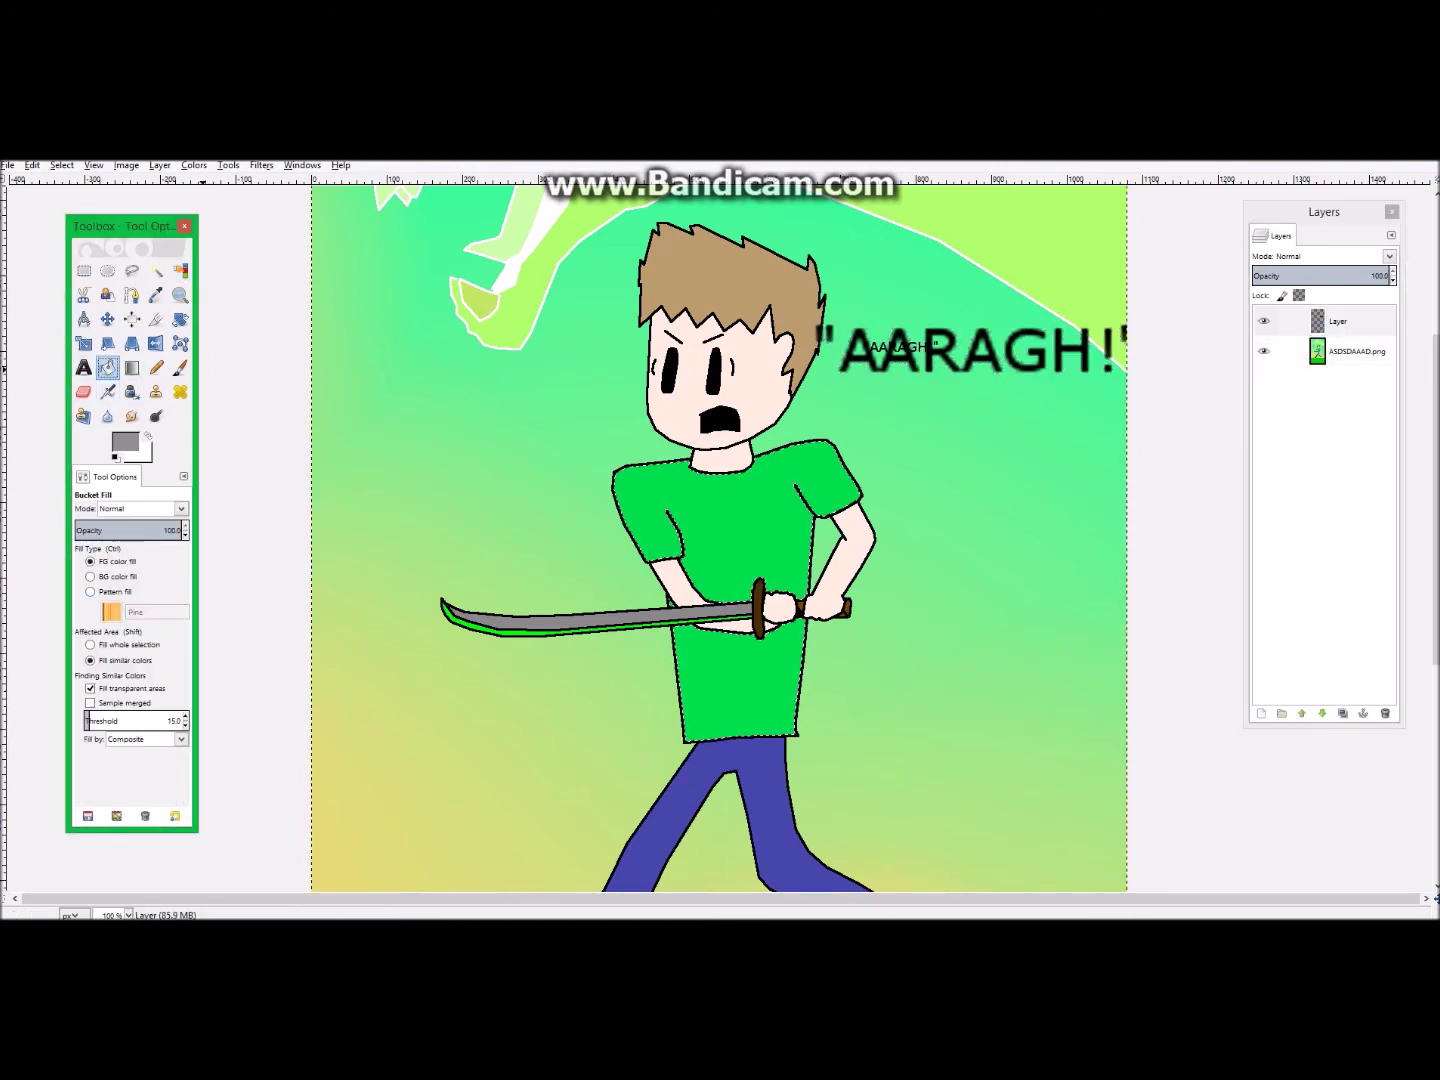
left_click(114, 592)
left_click(685, 532)
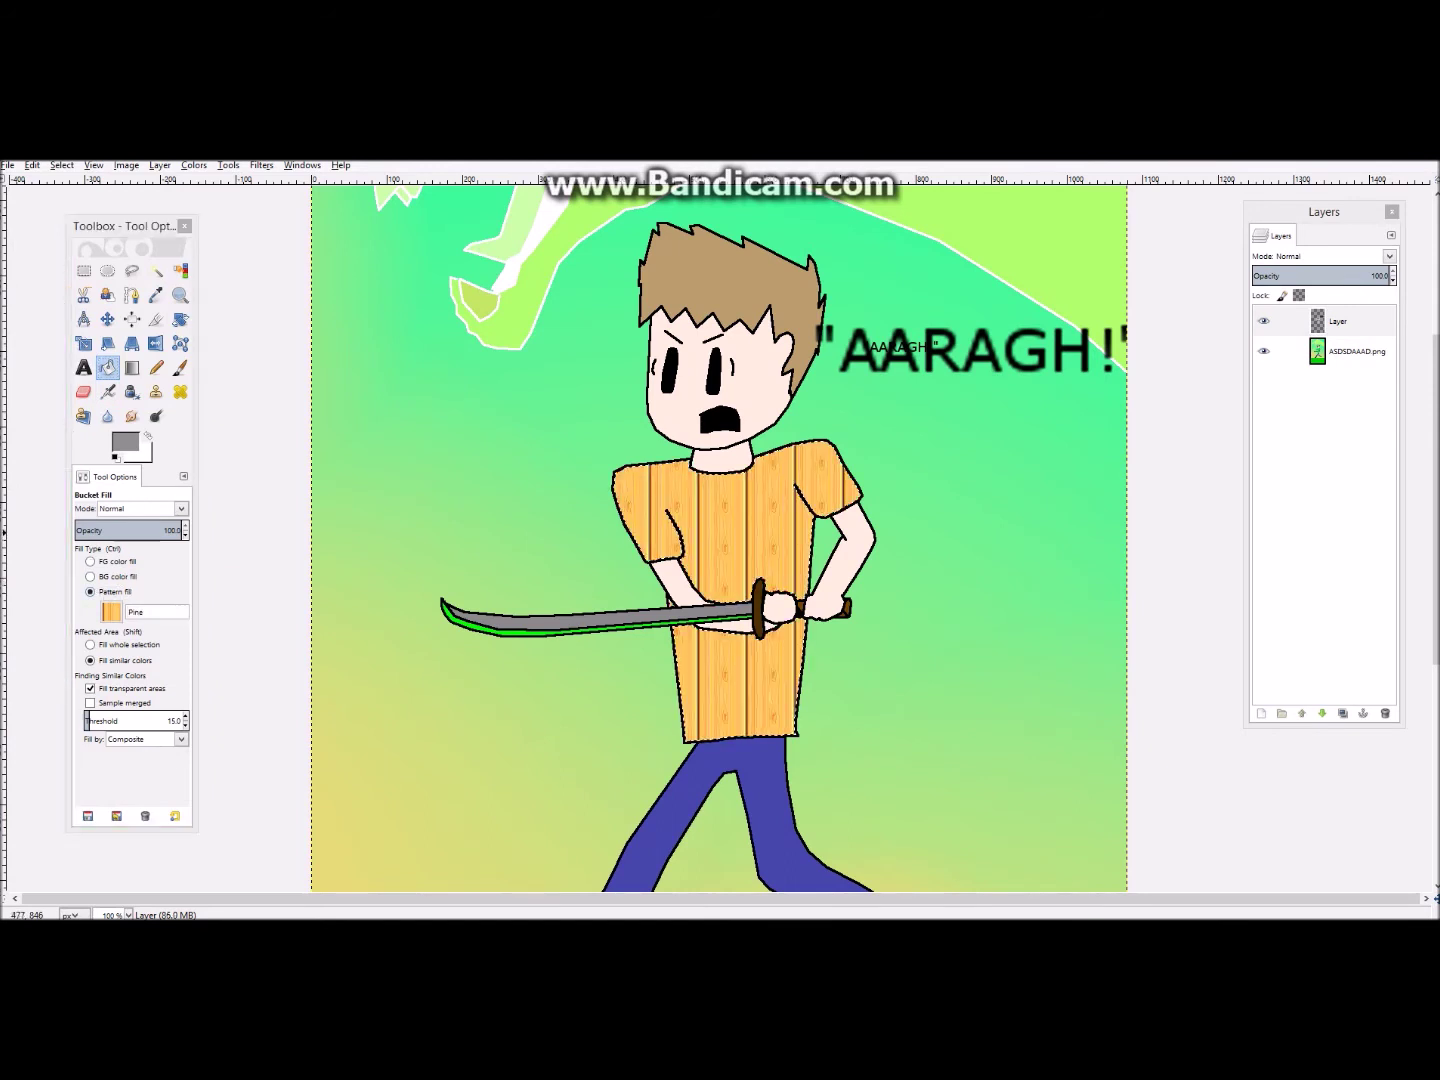
key("ctrl+z")
Try a Leopard pattern Bucket Fill in the selected shirt area, and undo it
left_click(111, 612)
left_click(191, 695)
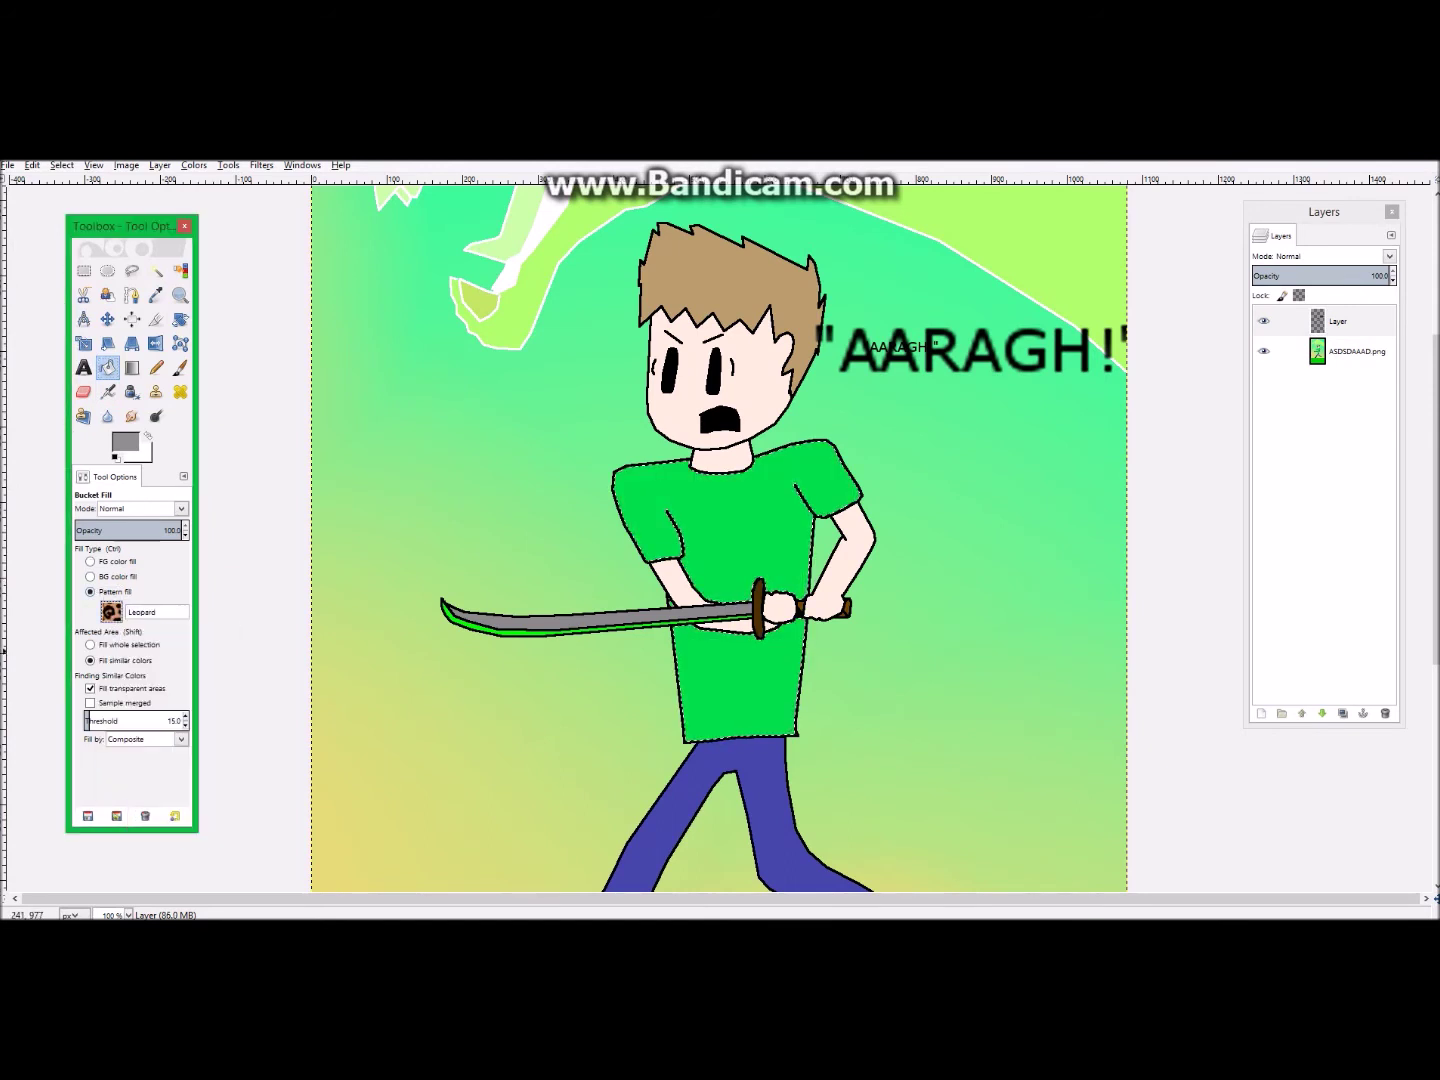
left_click(747, 553)
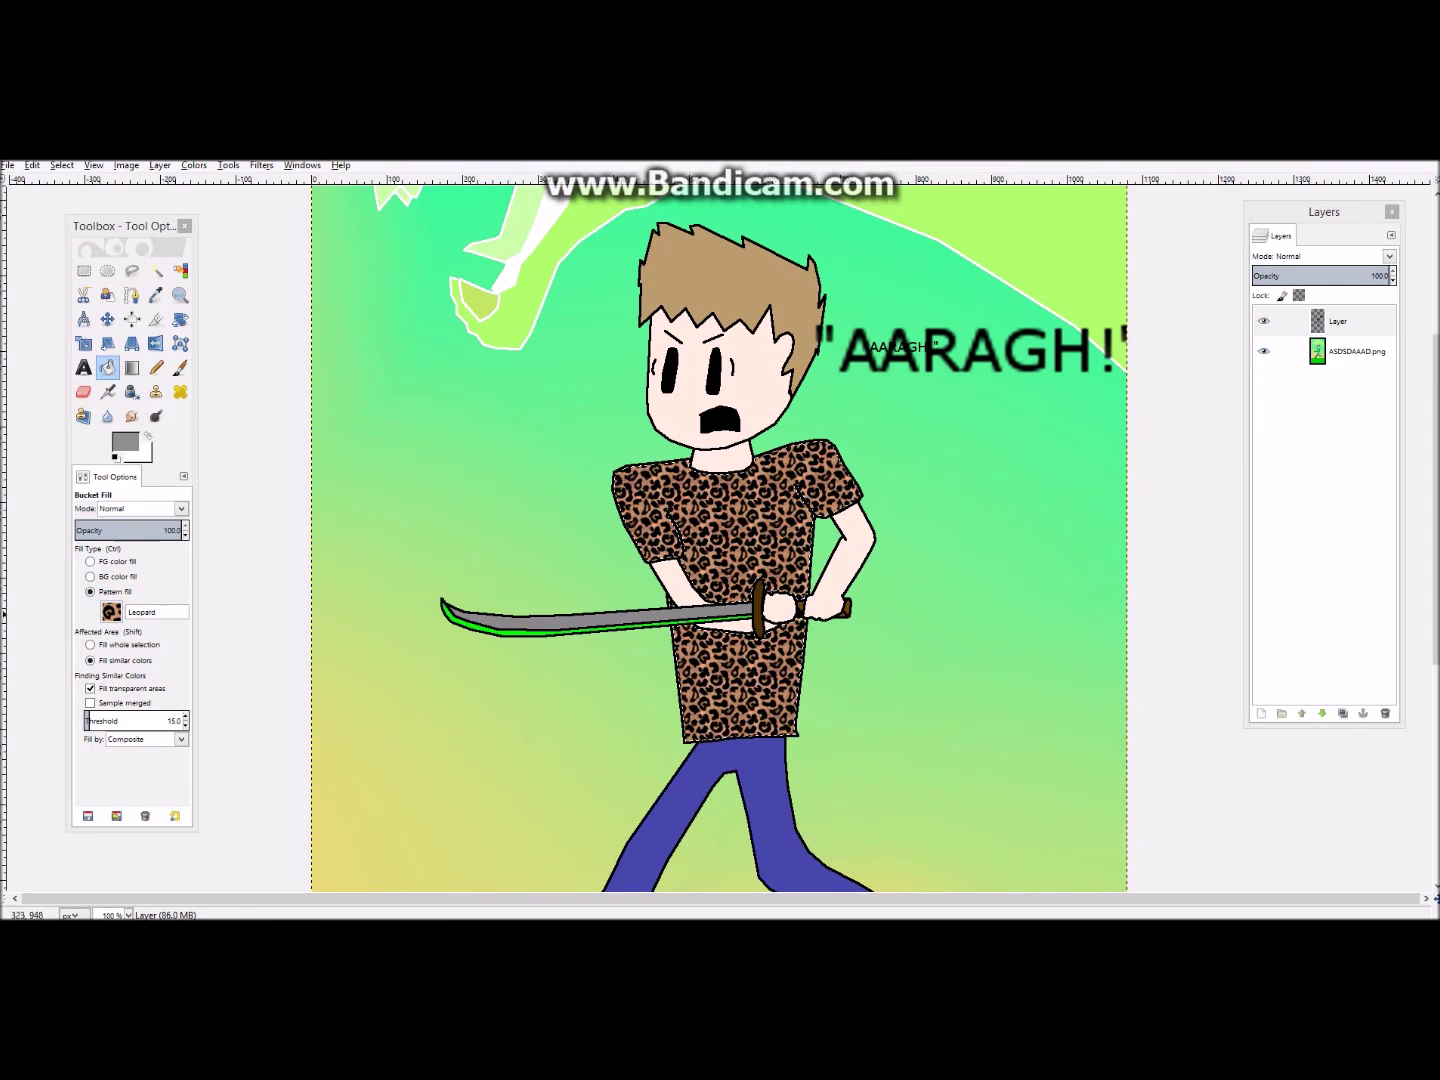
key("ctrl+z")
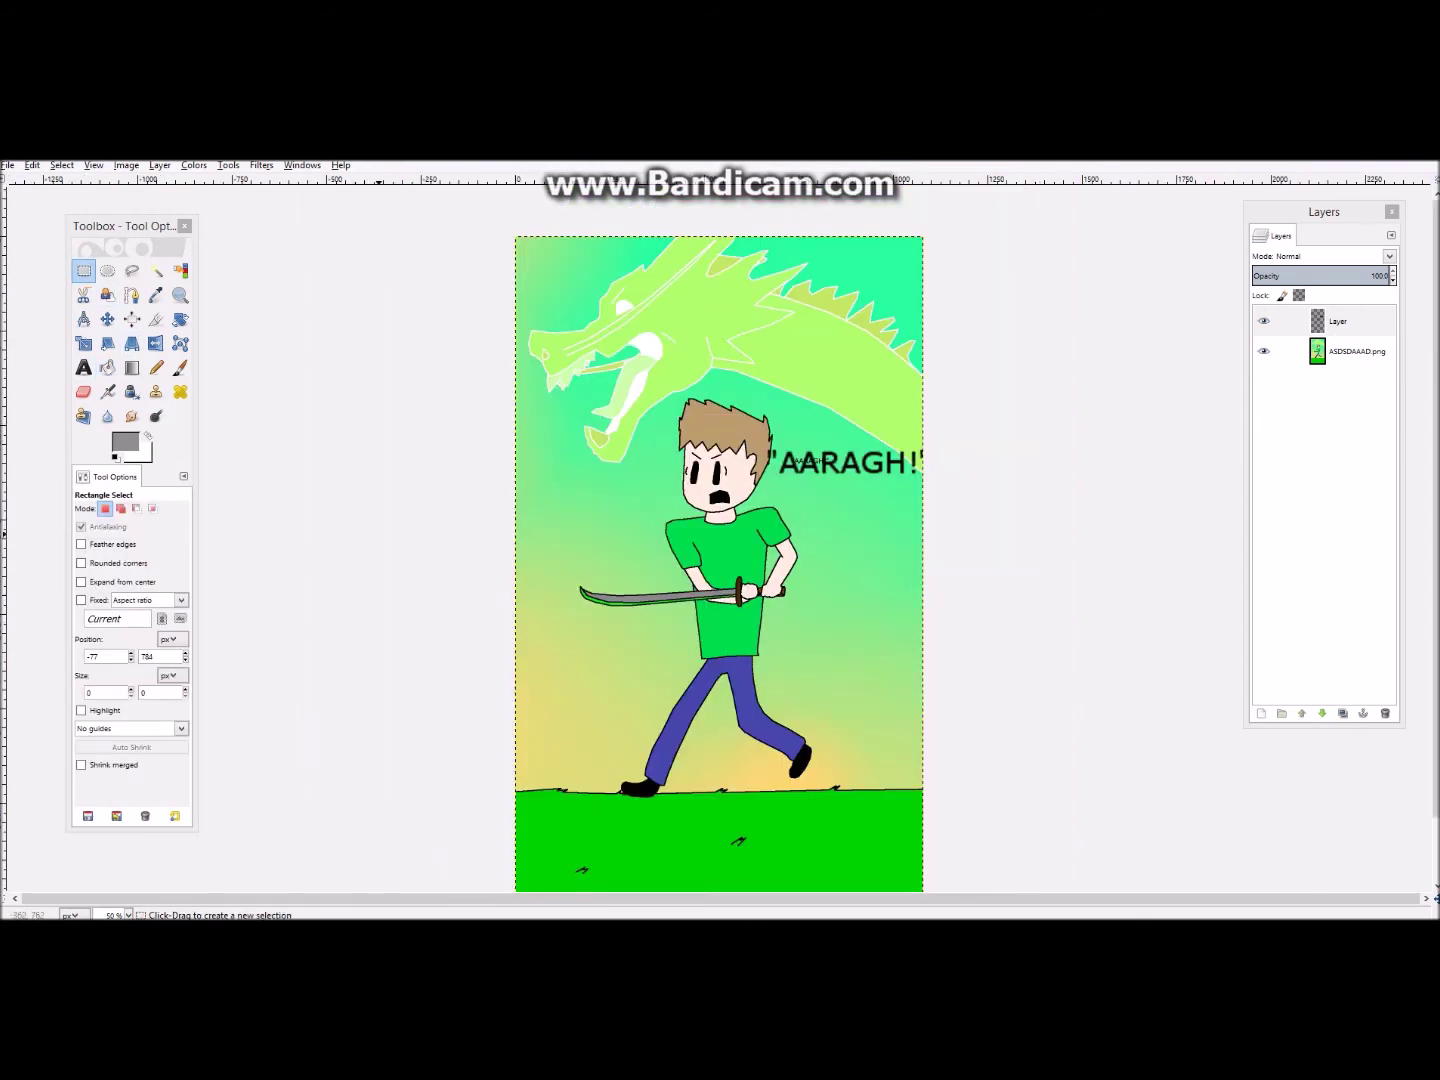
Set the foreground colour to magenta and the background colour to bright green (00ff00)
left_click(130, 367)
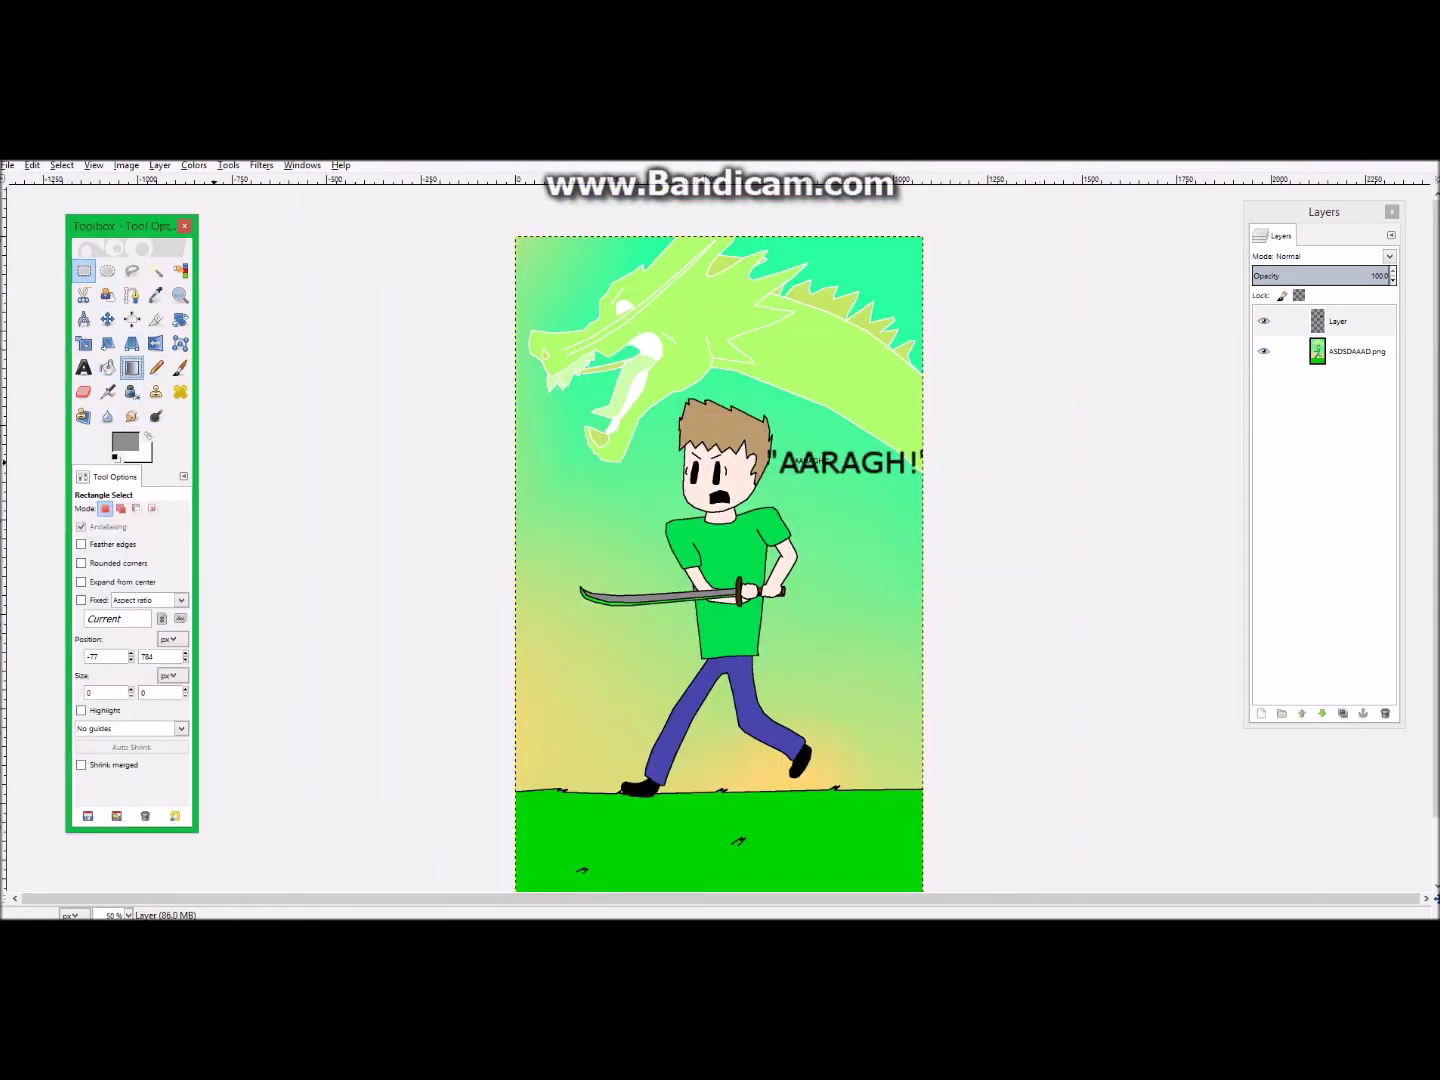
left_click(157, 271)
scroll(640, 620, "up", 2)
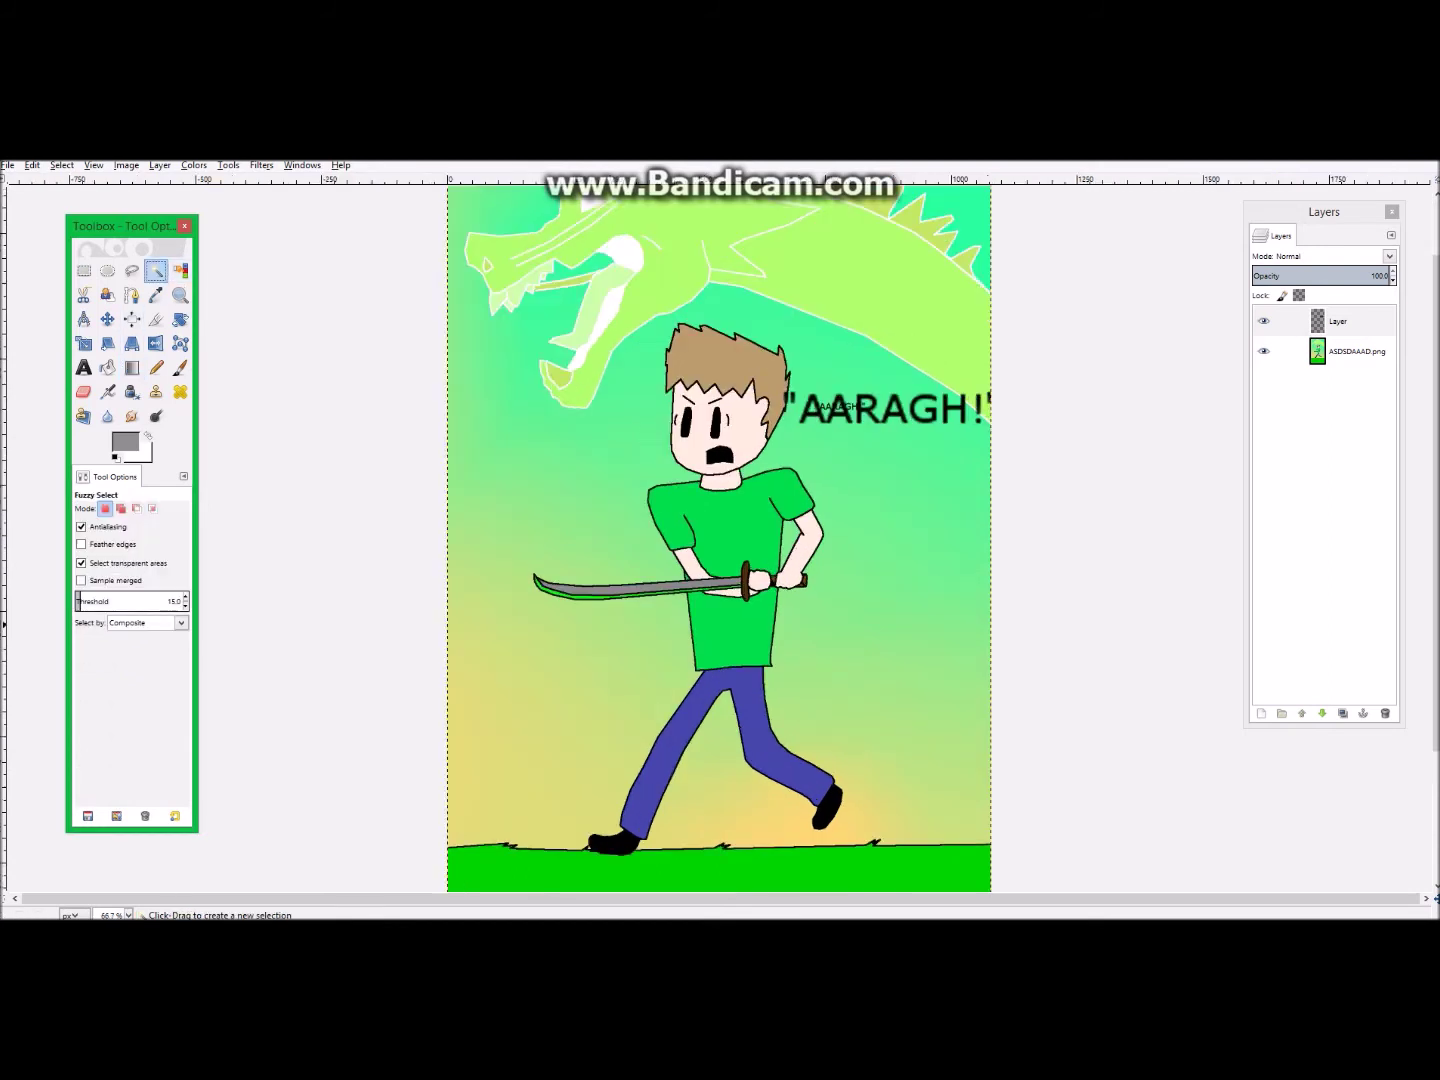
left_click(125, 441)
left_click(446, 438)
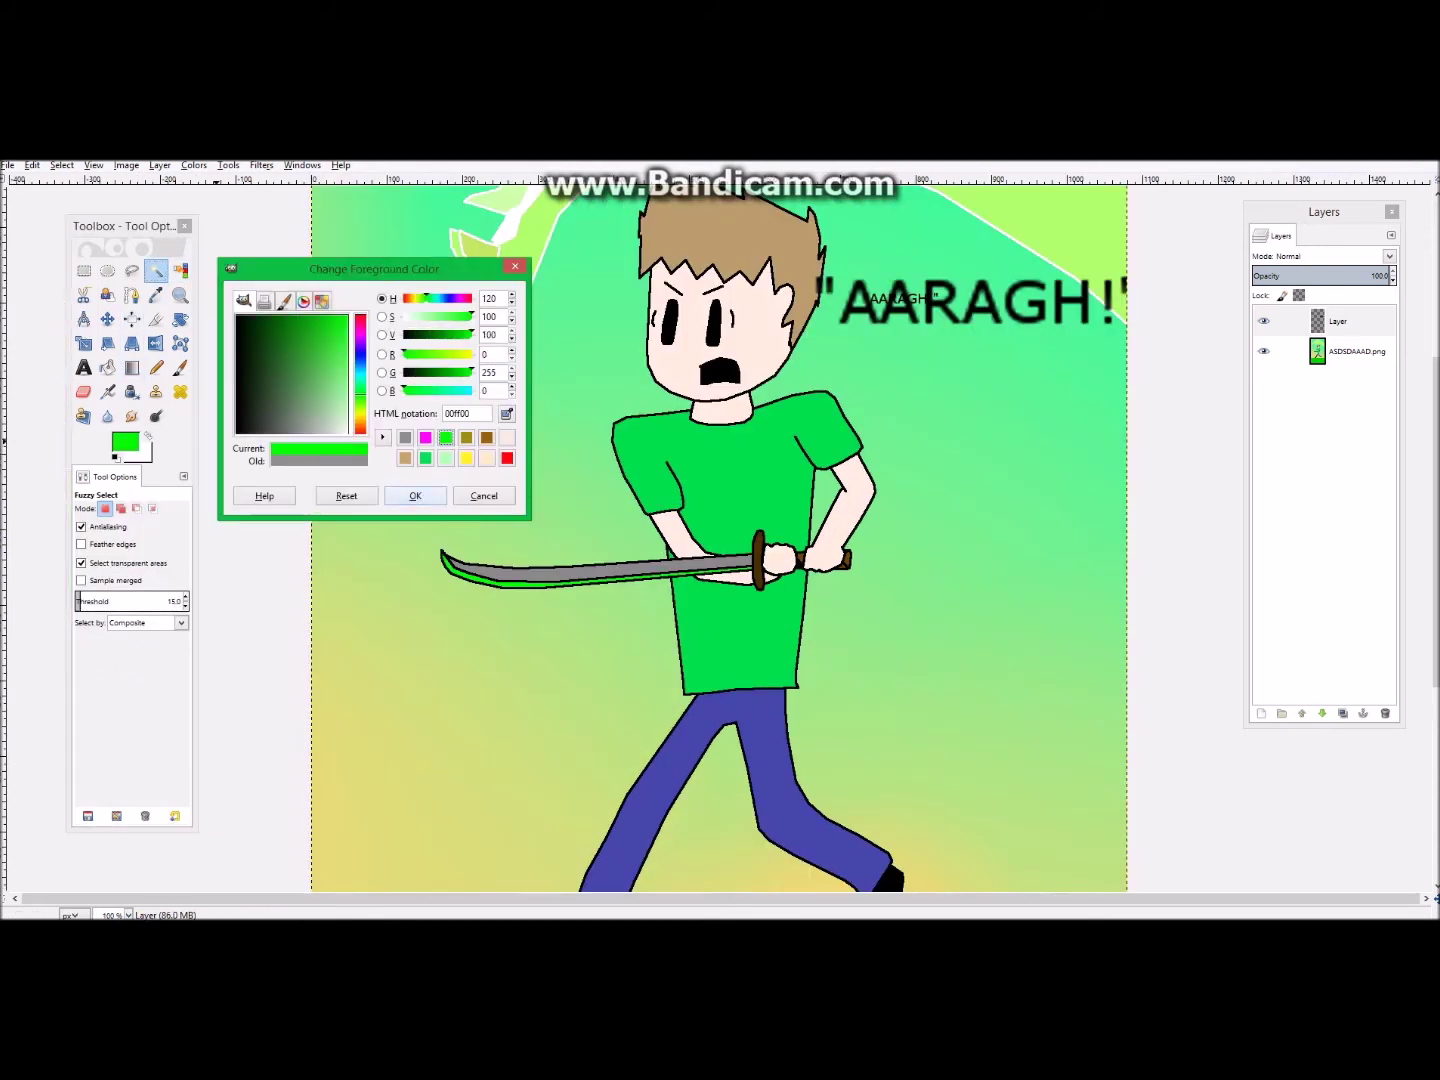
left_click(415, 496)
left_click(148, 437)
left_click(125, 441)
left_click(446, 437)
left_click(415, 496)
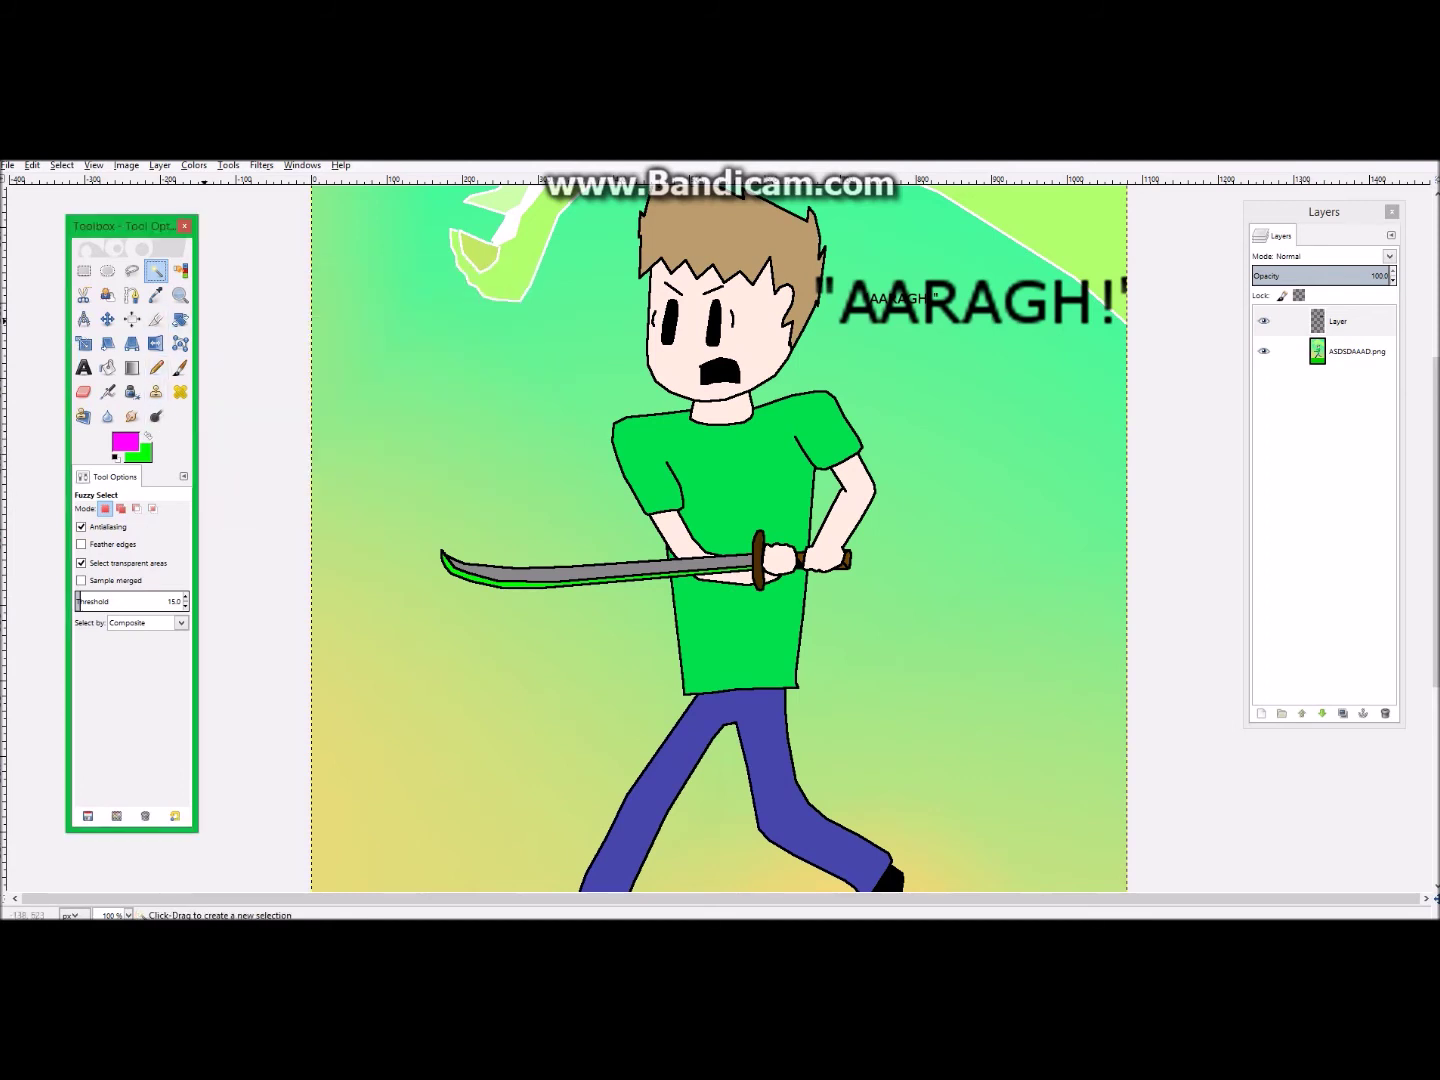
Select both parts of the green shirt on the ASDSDAAAD.png layer by colour, and make the upper layer active for blending
left_click(1350, 352)
left_click(750, 463)
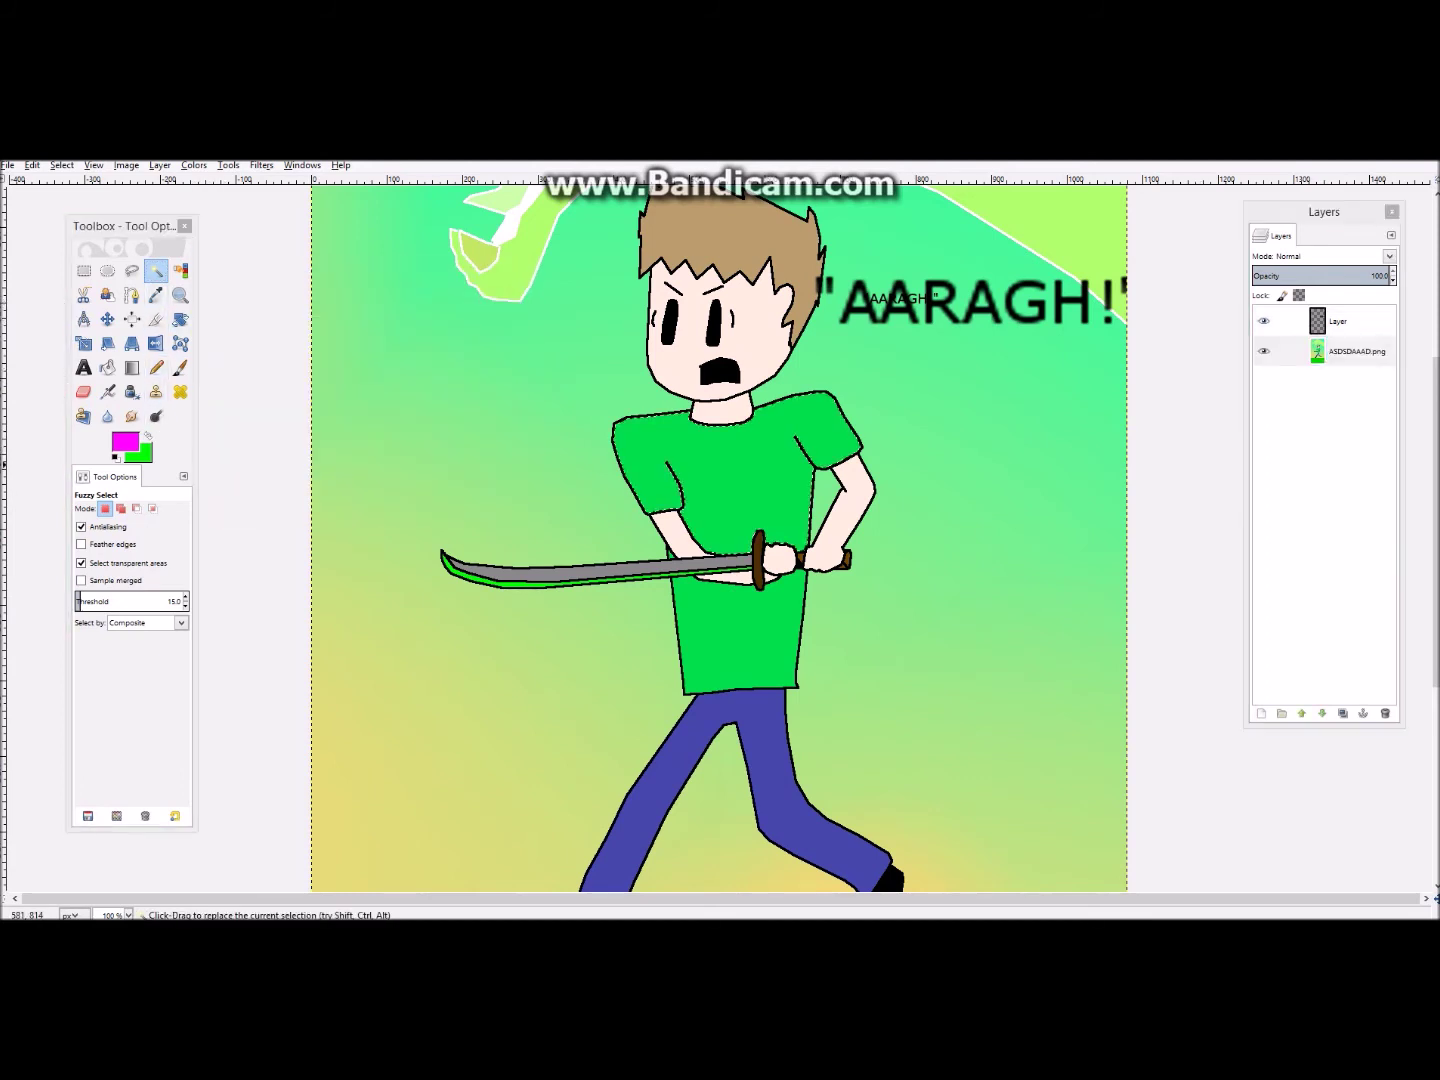
left_click(180, 270)
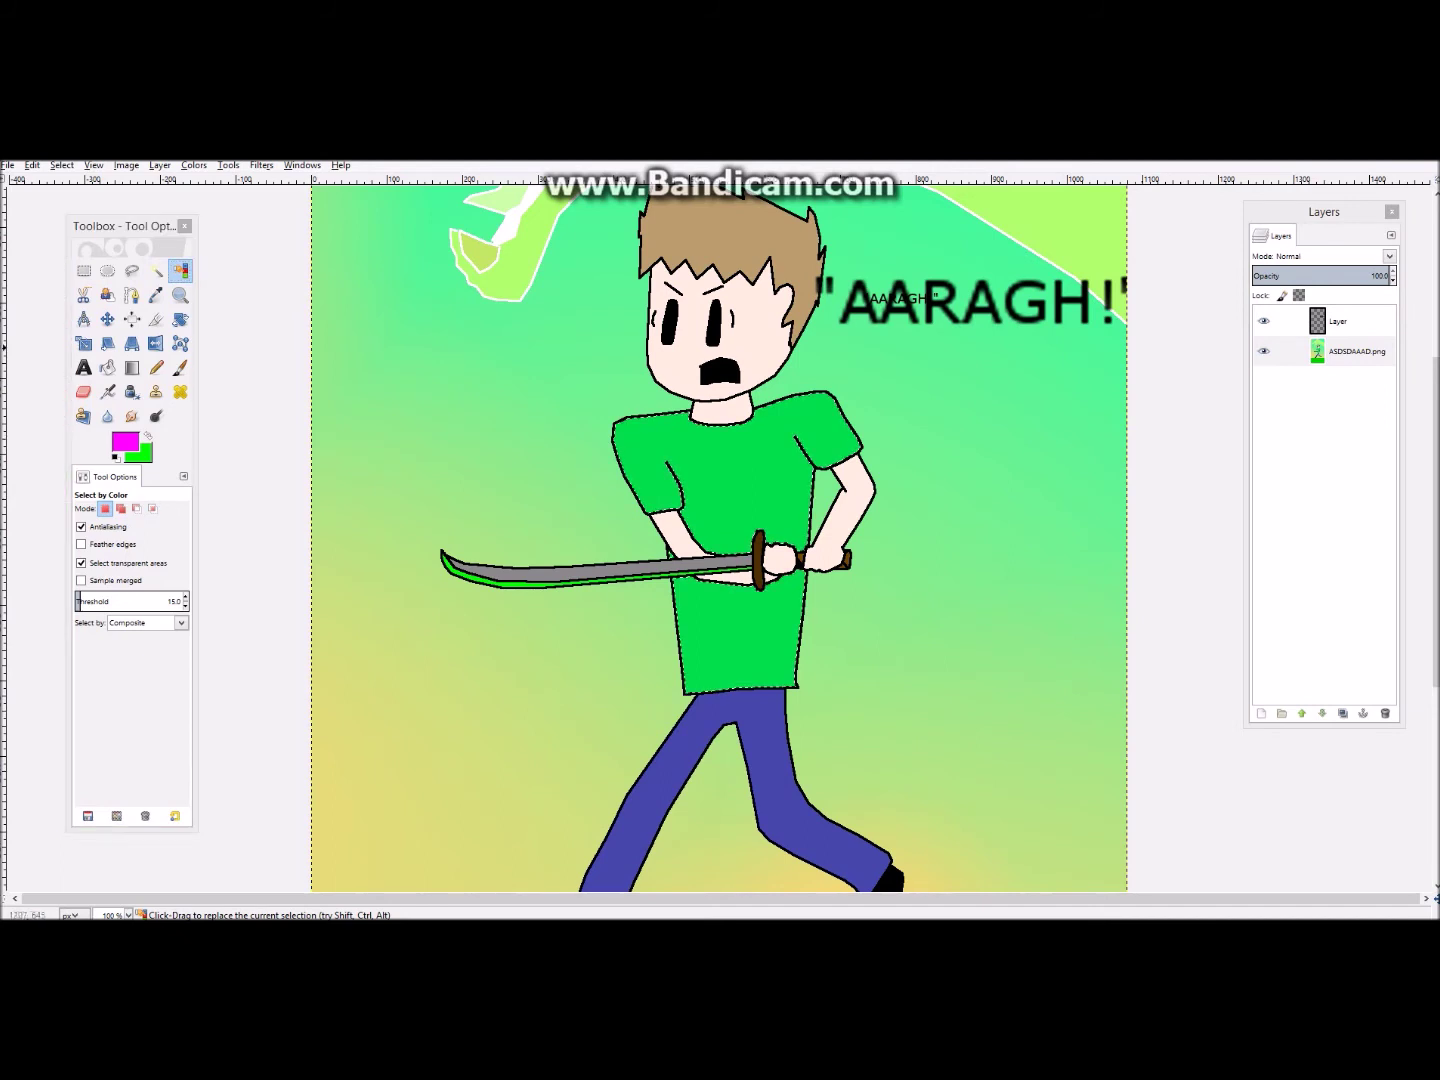
left_click(1340, 320)
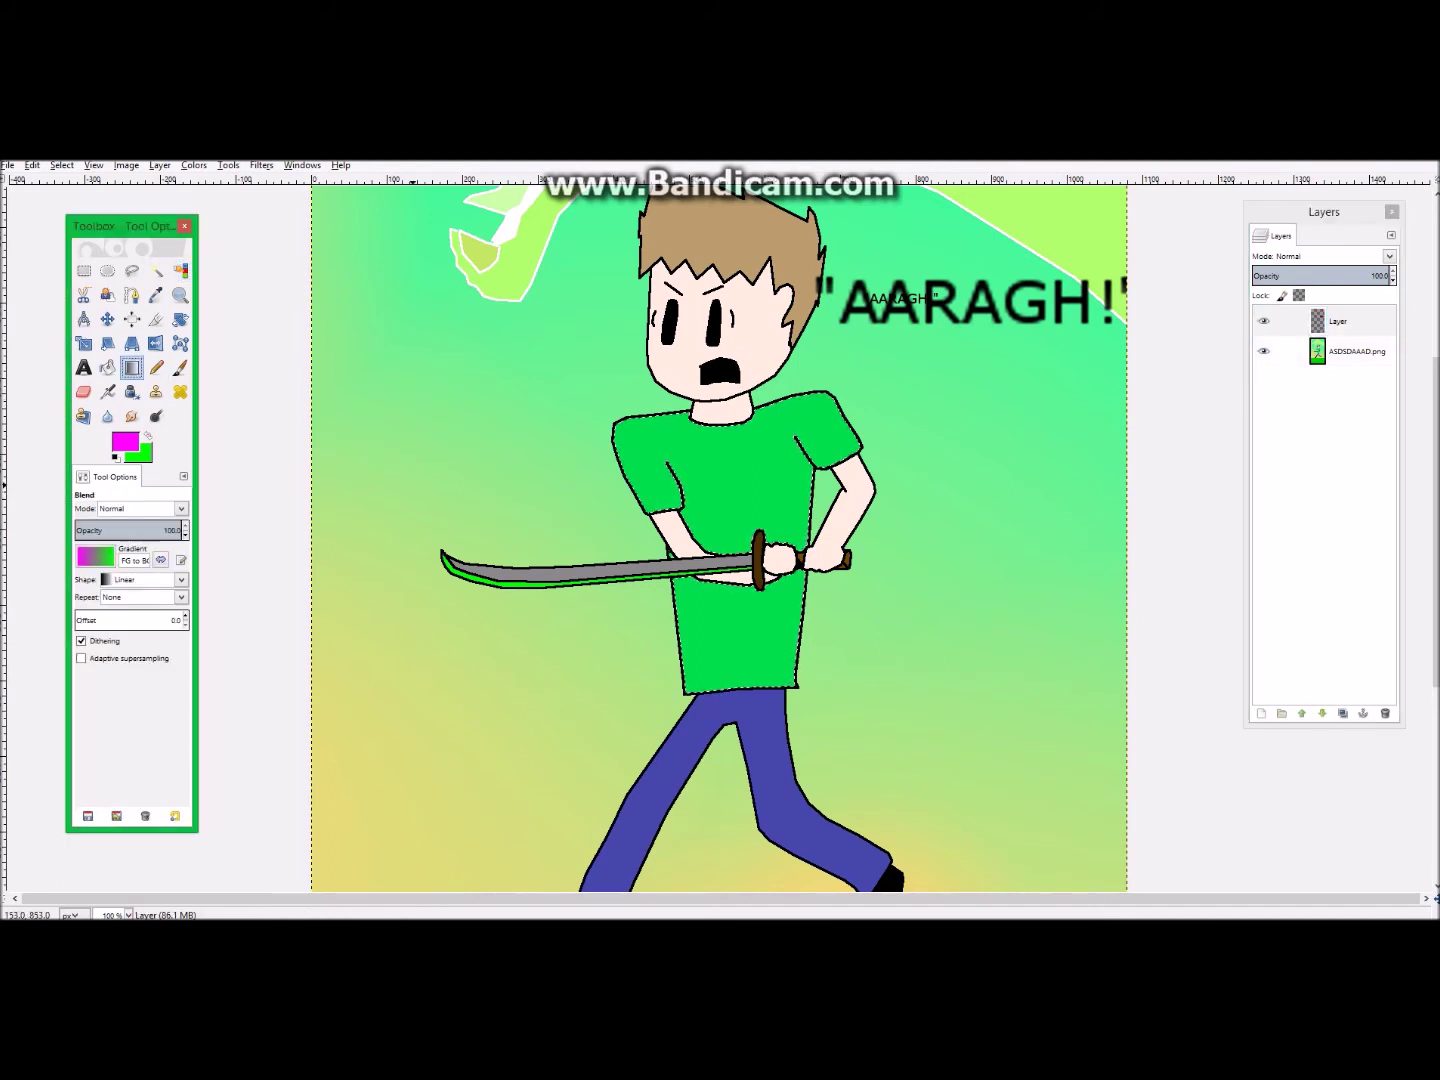
Try linear magenta-to-green gradients running diagonally down the selected shirt, from the shoulder to the opposite hem
left_click(139, 580)
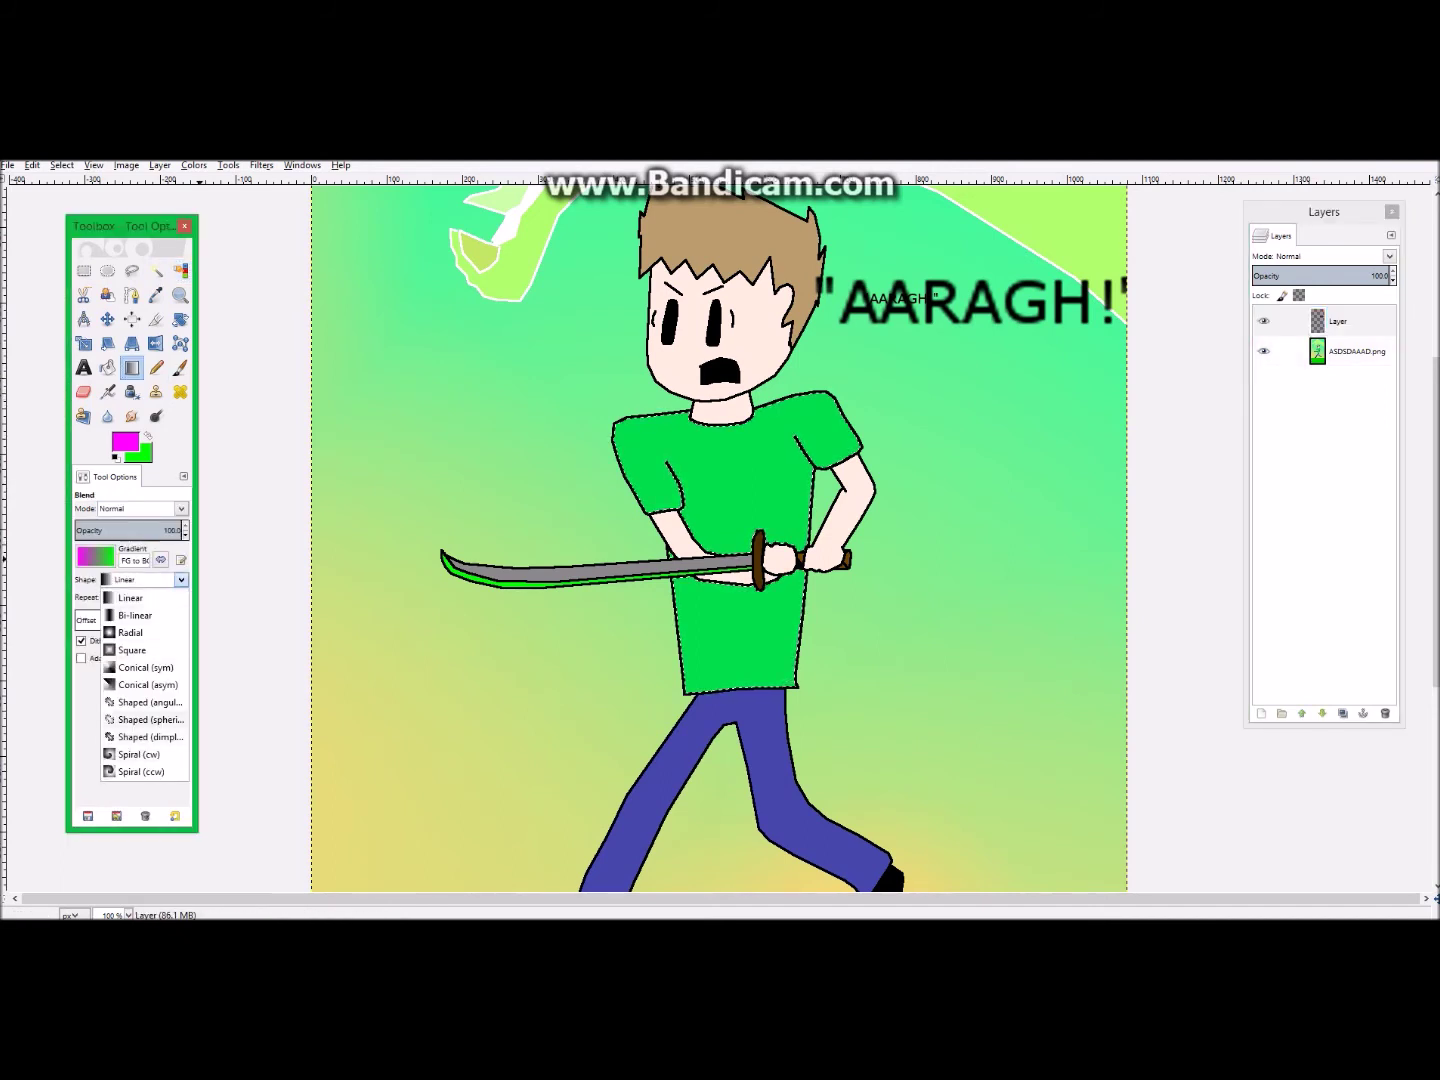
left_click(130, 599)
left_click_drag(680, 519, 800, 651)
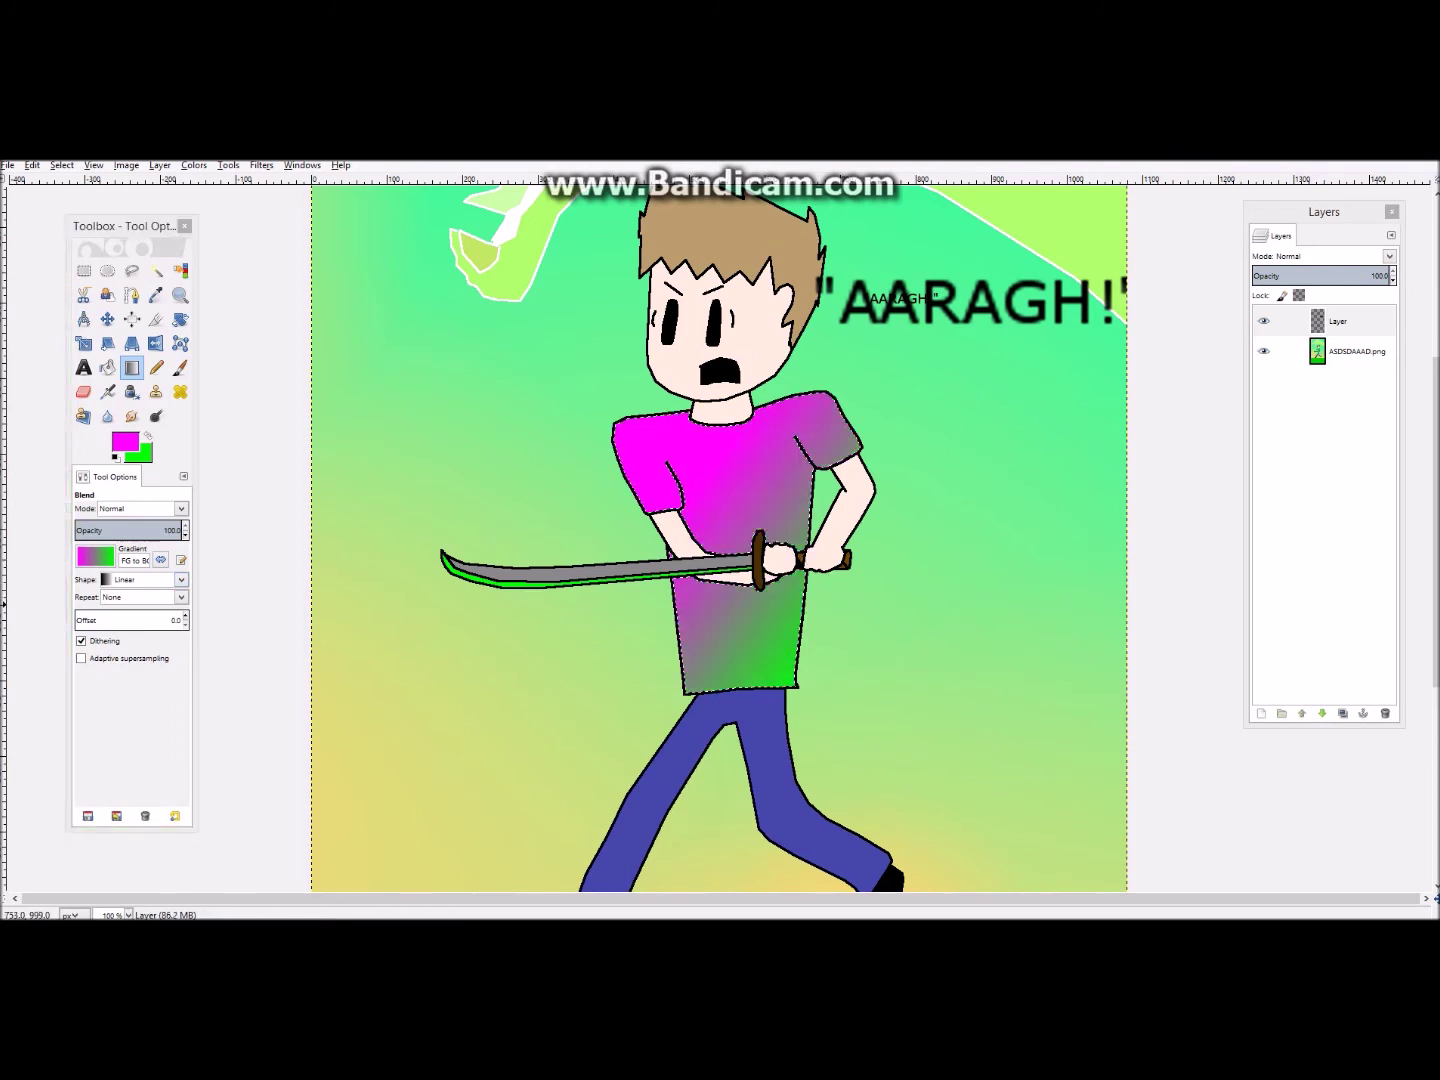
left_click_drag(646, 426, 822, 600)
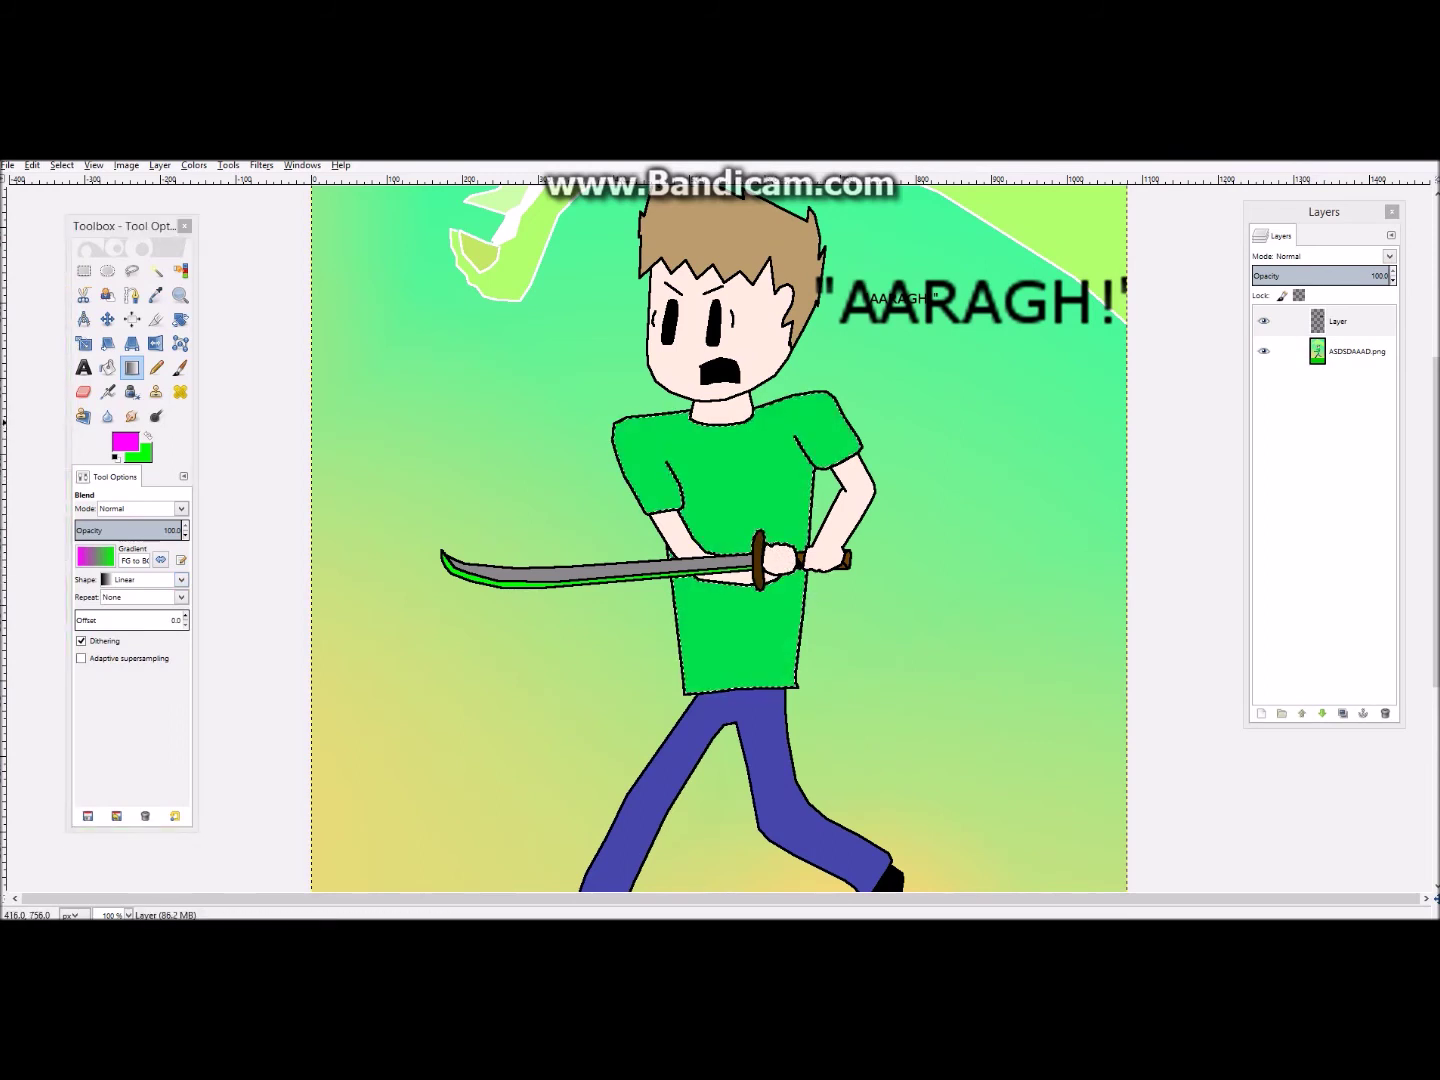
left_click_drag(623, 419, 787, 637)
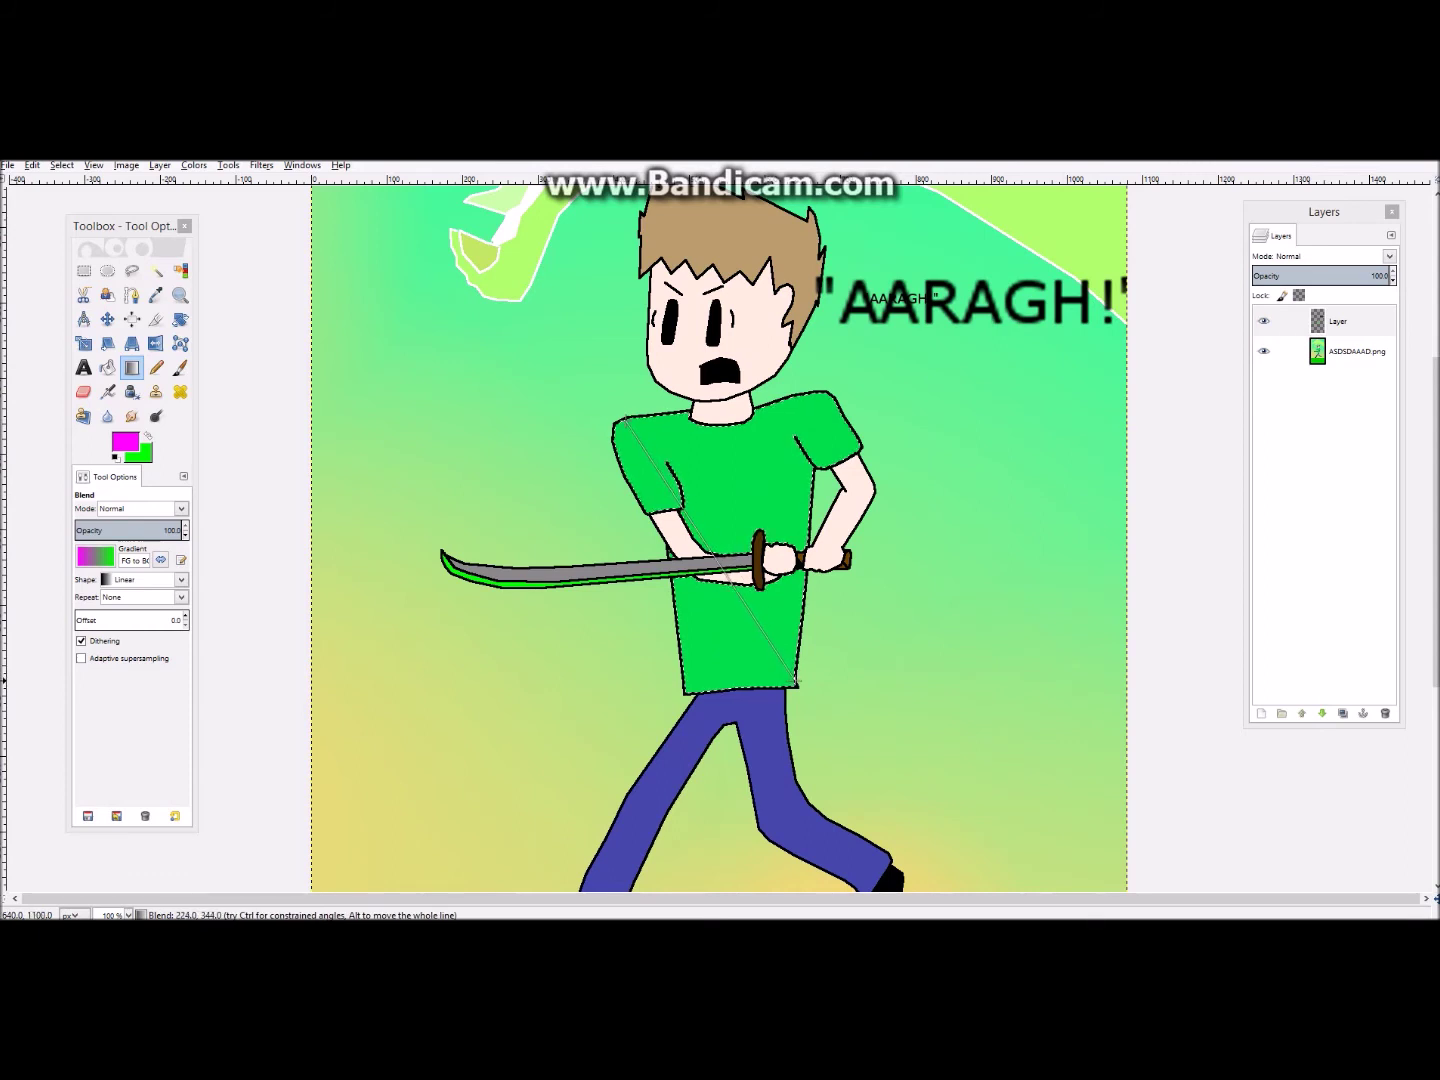
left_click_drag(796, 683, 793, 674)
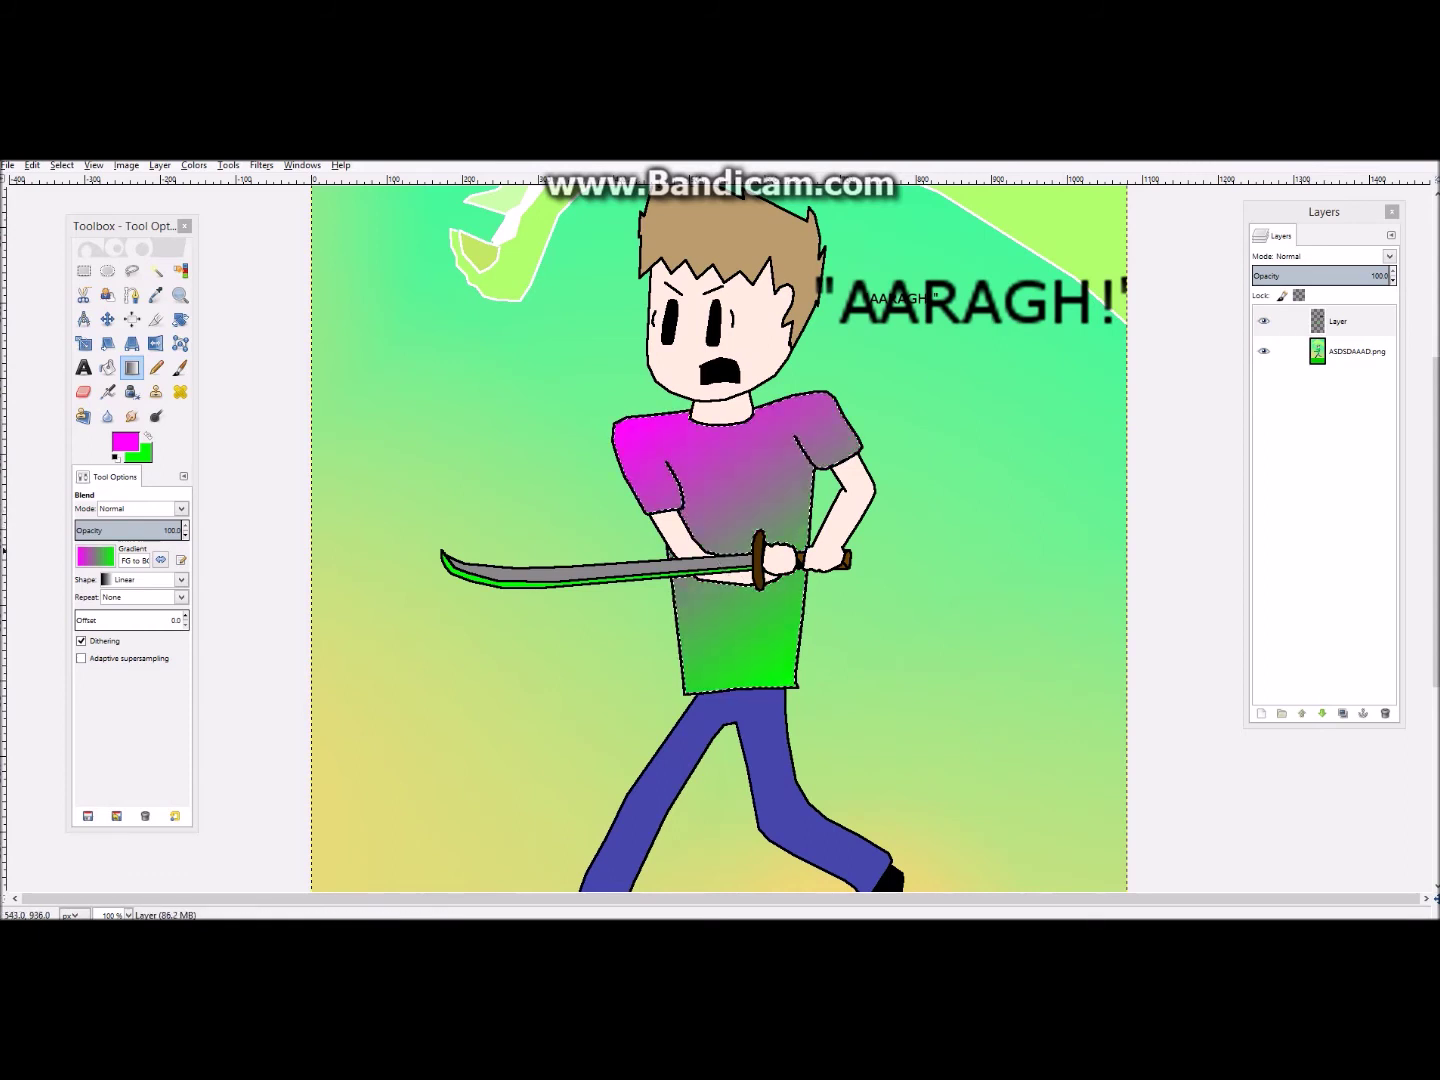
Try linear gradients across the shirt in other directions, including straight down and horizontally, undoing the attempts
left_click_drag(667, 552, 854, 426)
left_click_drag(650, 424, 733, 653)
left_click_drag(745, 413, 740, 665)
key("ctrl+z")
left_click_drag(665, 570, 839, 573)
Try Bi-linear magenta-to-green gradients on the selected shirt, and undo them
left_click(142, 580)
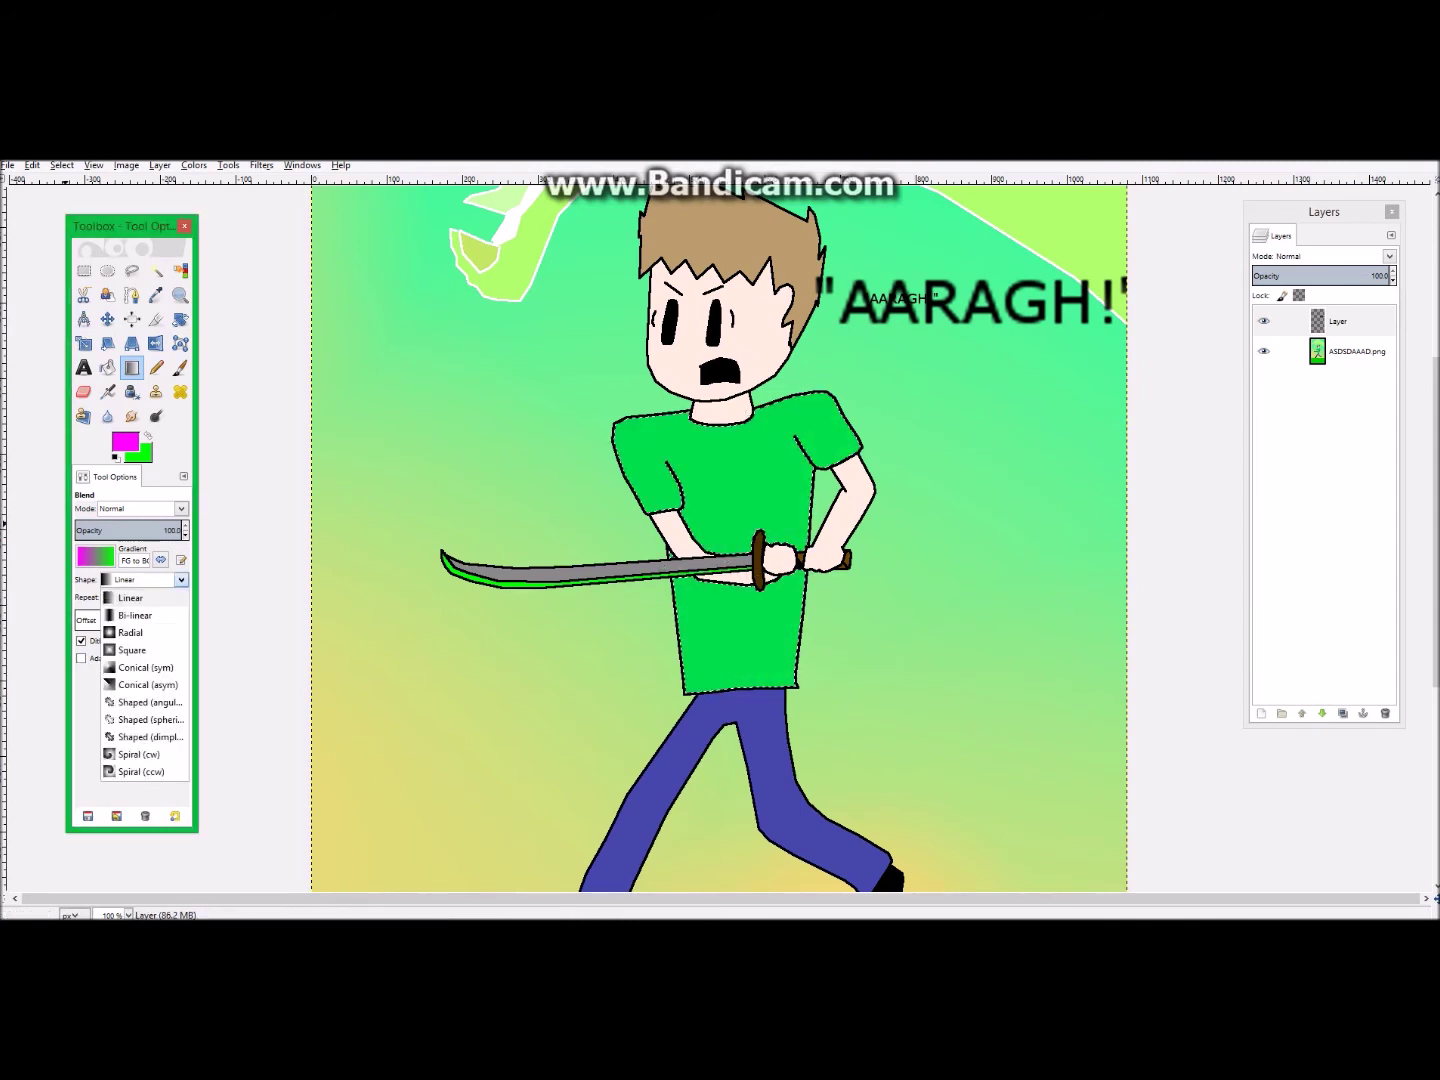
left_click(135, 615)
mouse_move(672, 589)
left_mouse_down()
mouse_move(824, 432)
mouse_move(666, 597)
left_mouse_up()
key("ctrl+z")
left_click(181, 581)
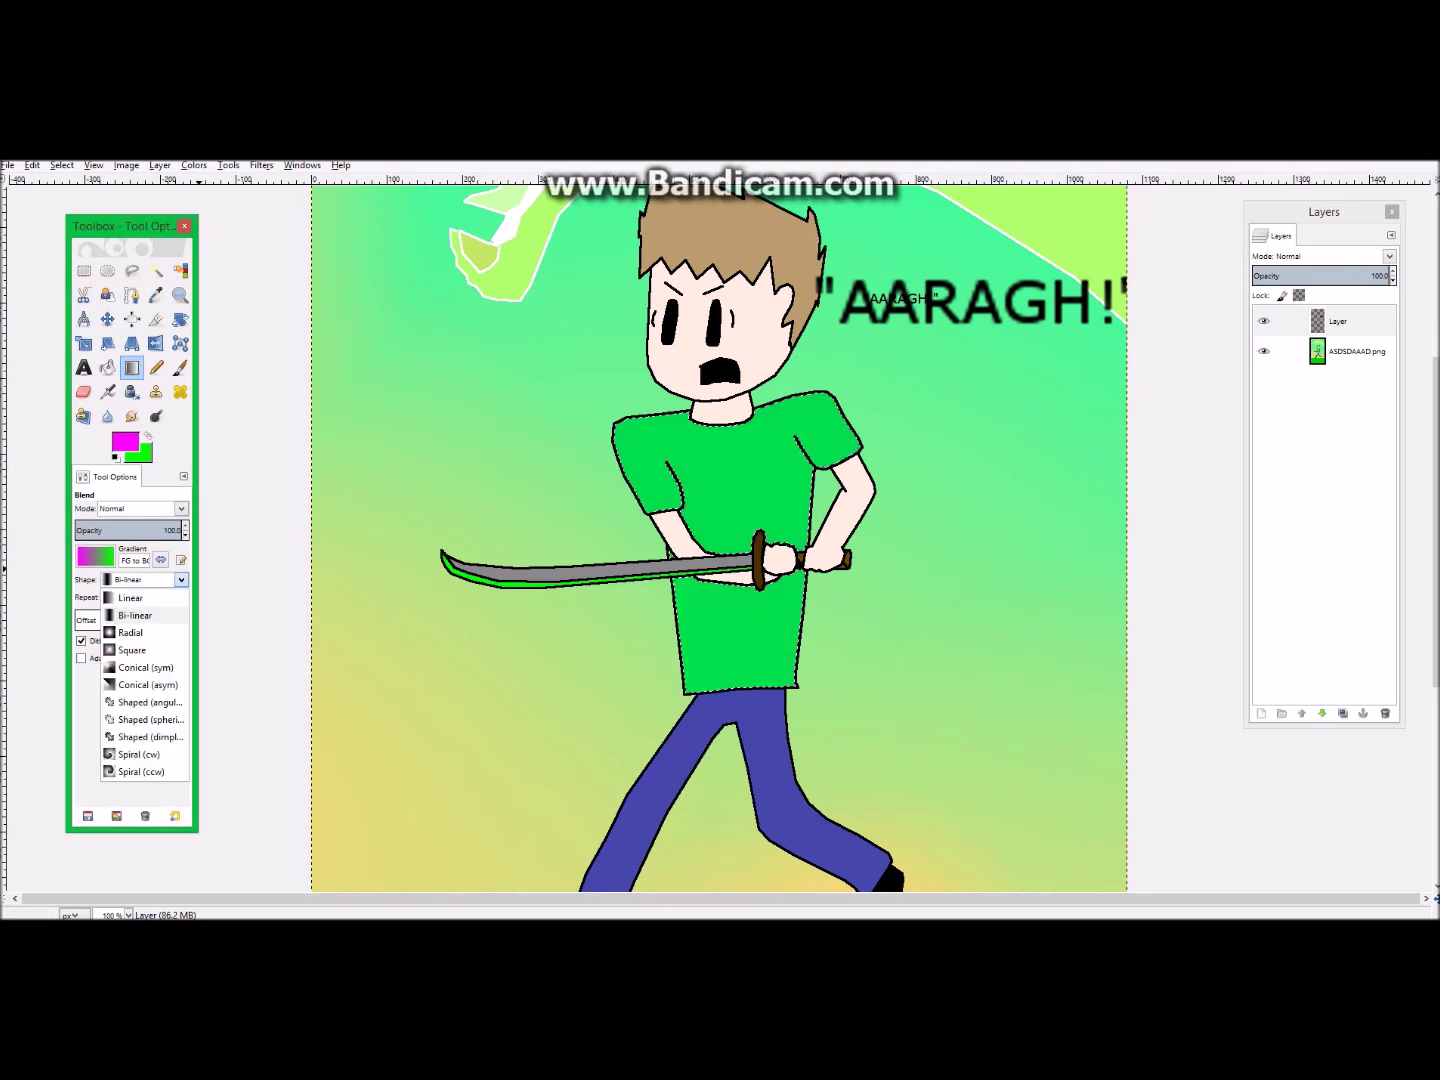
left_click(136, 615)
mouse_move(725, 508)
left_mouse_down()
mouse_move(750, 491)
mouse_move(739, 500)
left_mouse_up()
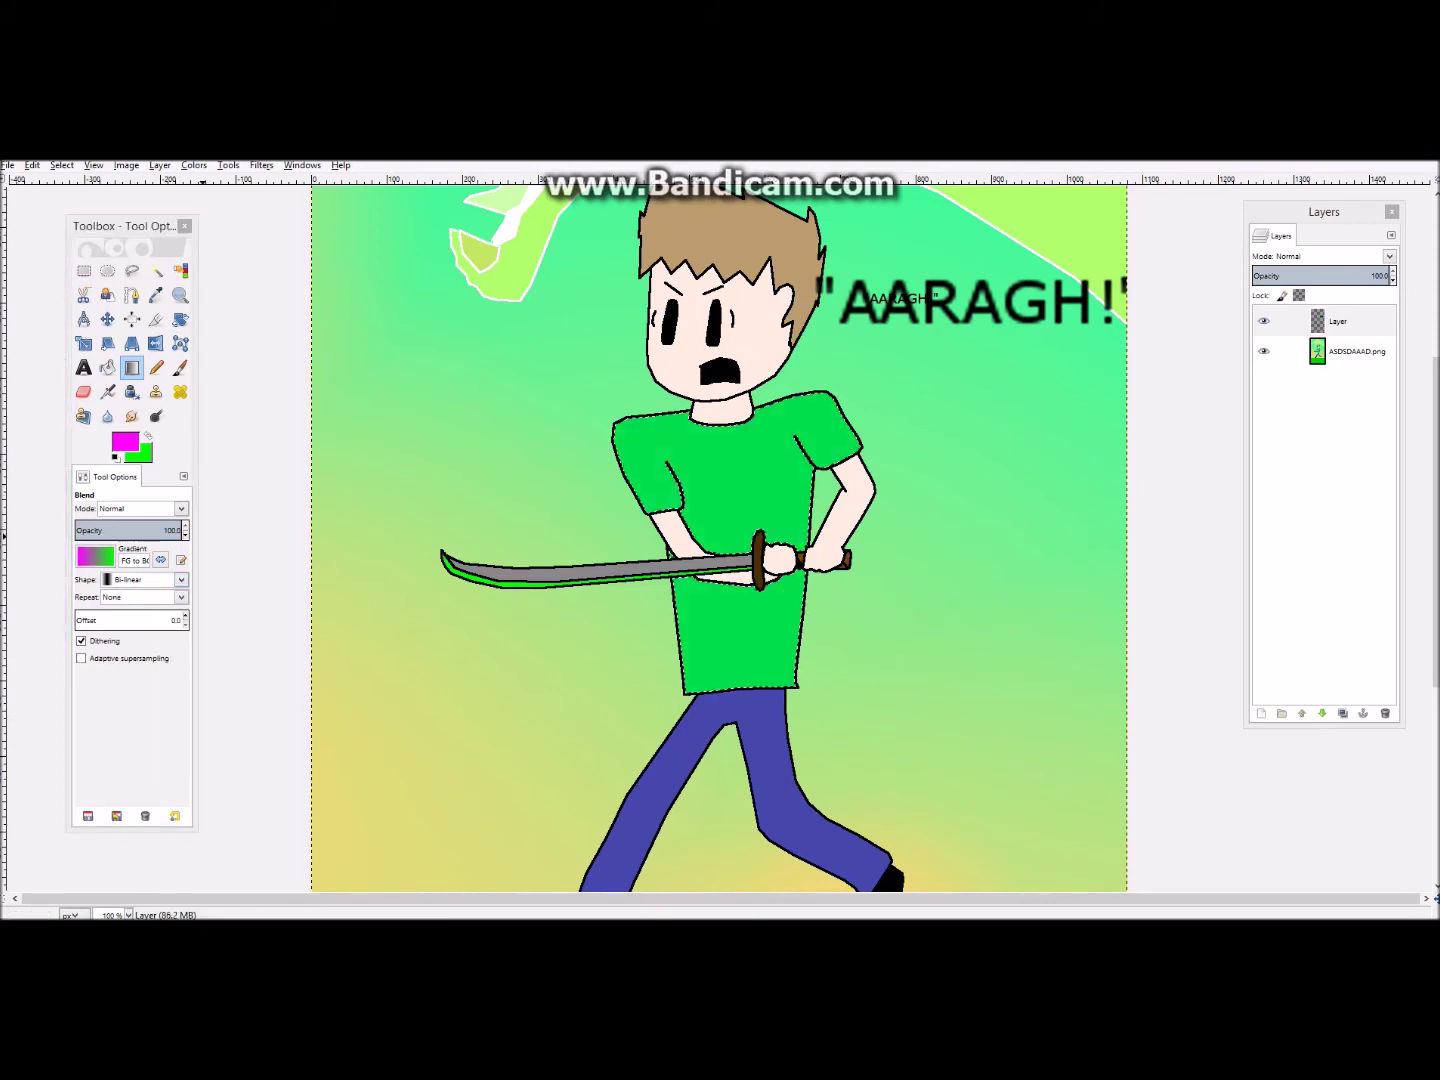
Try Radial magenta-to-green gradients at different spots on the selected shirt
left_click(181, 580)
left_click(139, 616)
left_click_drag(743, 510, 791, 455)
left_click_drag(731, 536, 700, 539)
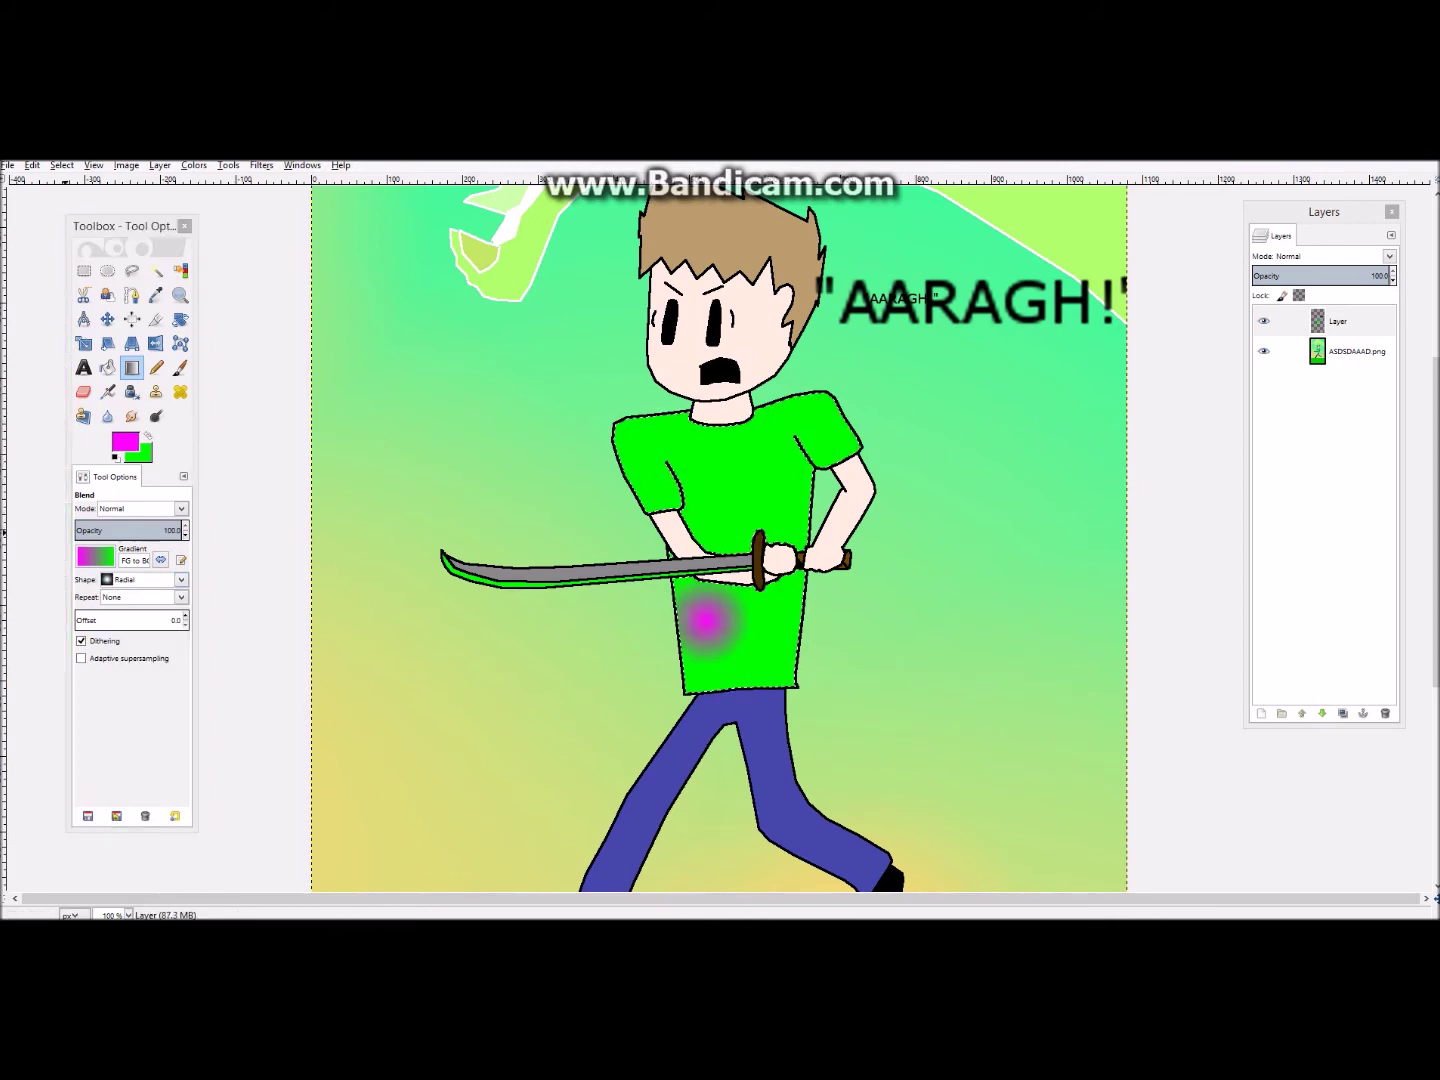
Try Square magenta-to-green gradients on the chest of the shirt
left_click(181, 580)
left_click(140, 636)
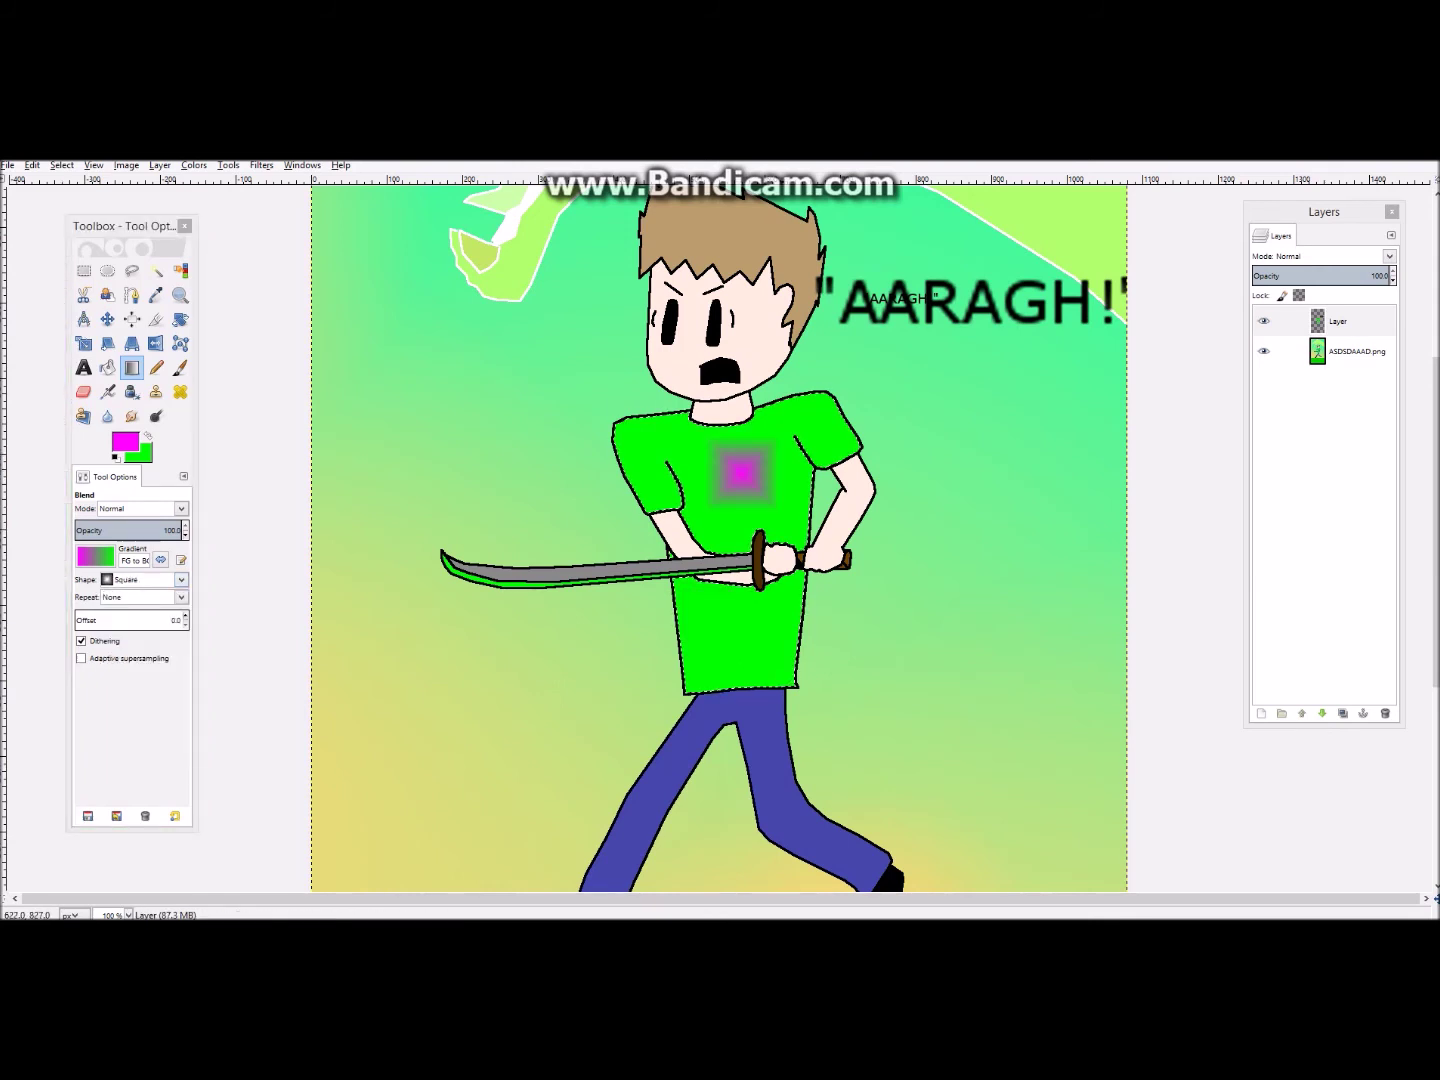
left_click_drag(769, 533, 718, 556)
Try a Conical (sym) and a Conical (asym) gradient running from the chest down to the shirt's hem
left_click(182, 581)
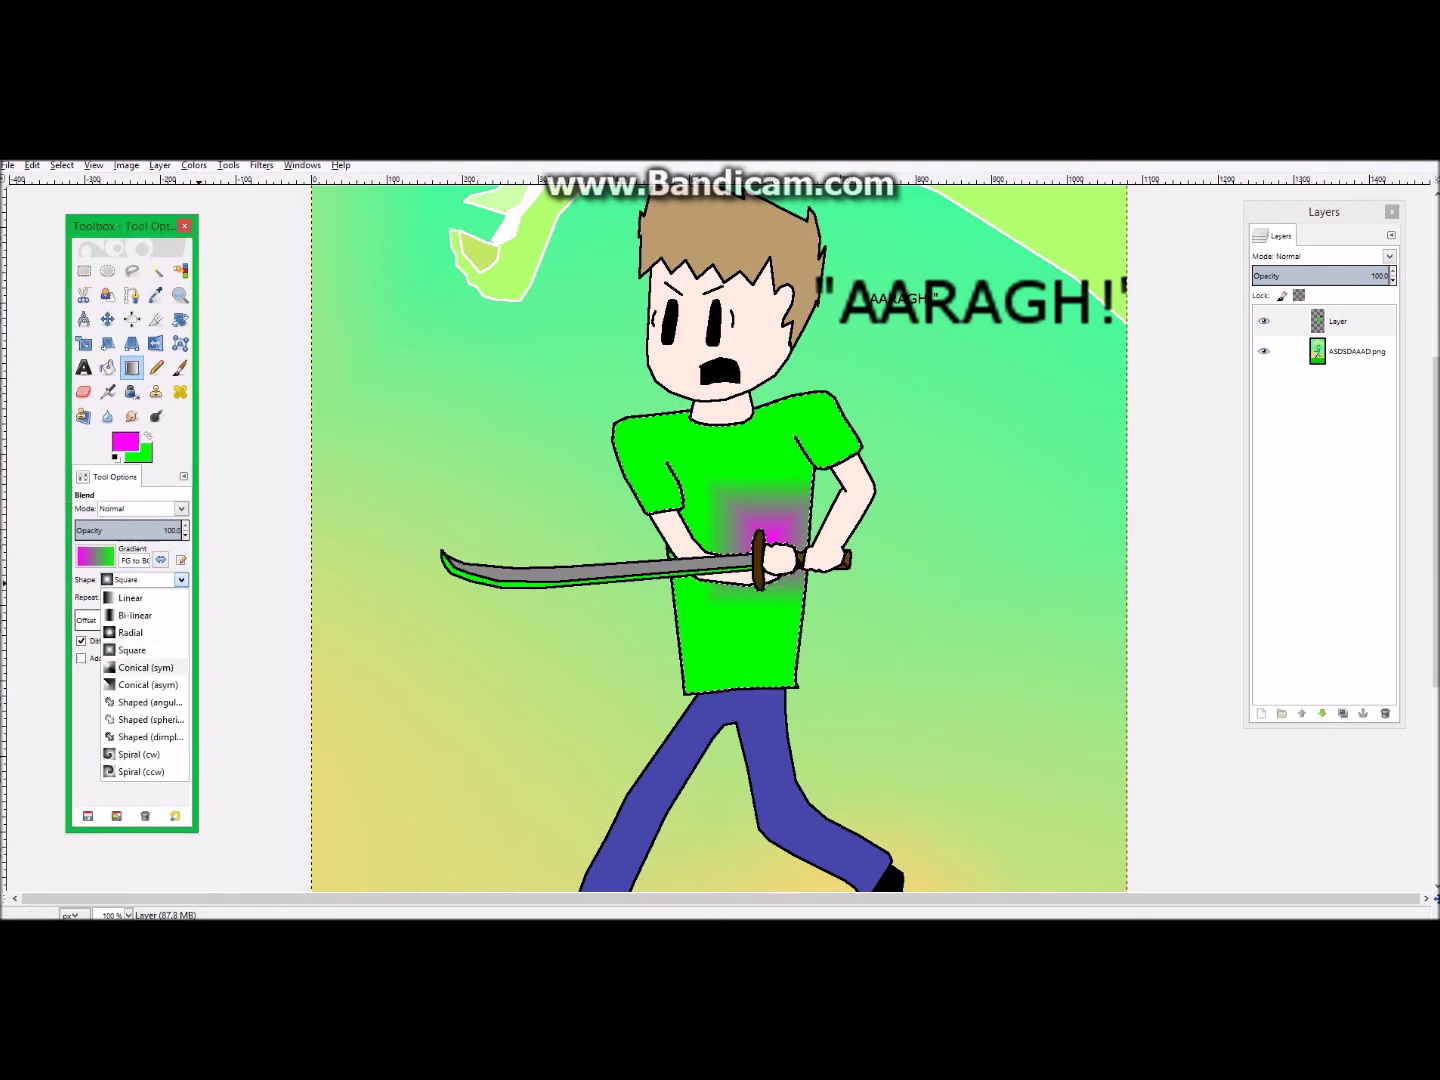
left_click(140, 652)
left_click_drag(727, 497, 735, 640)
left_click(173, 580)
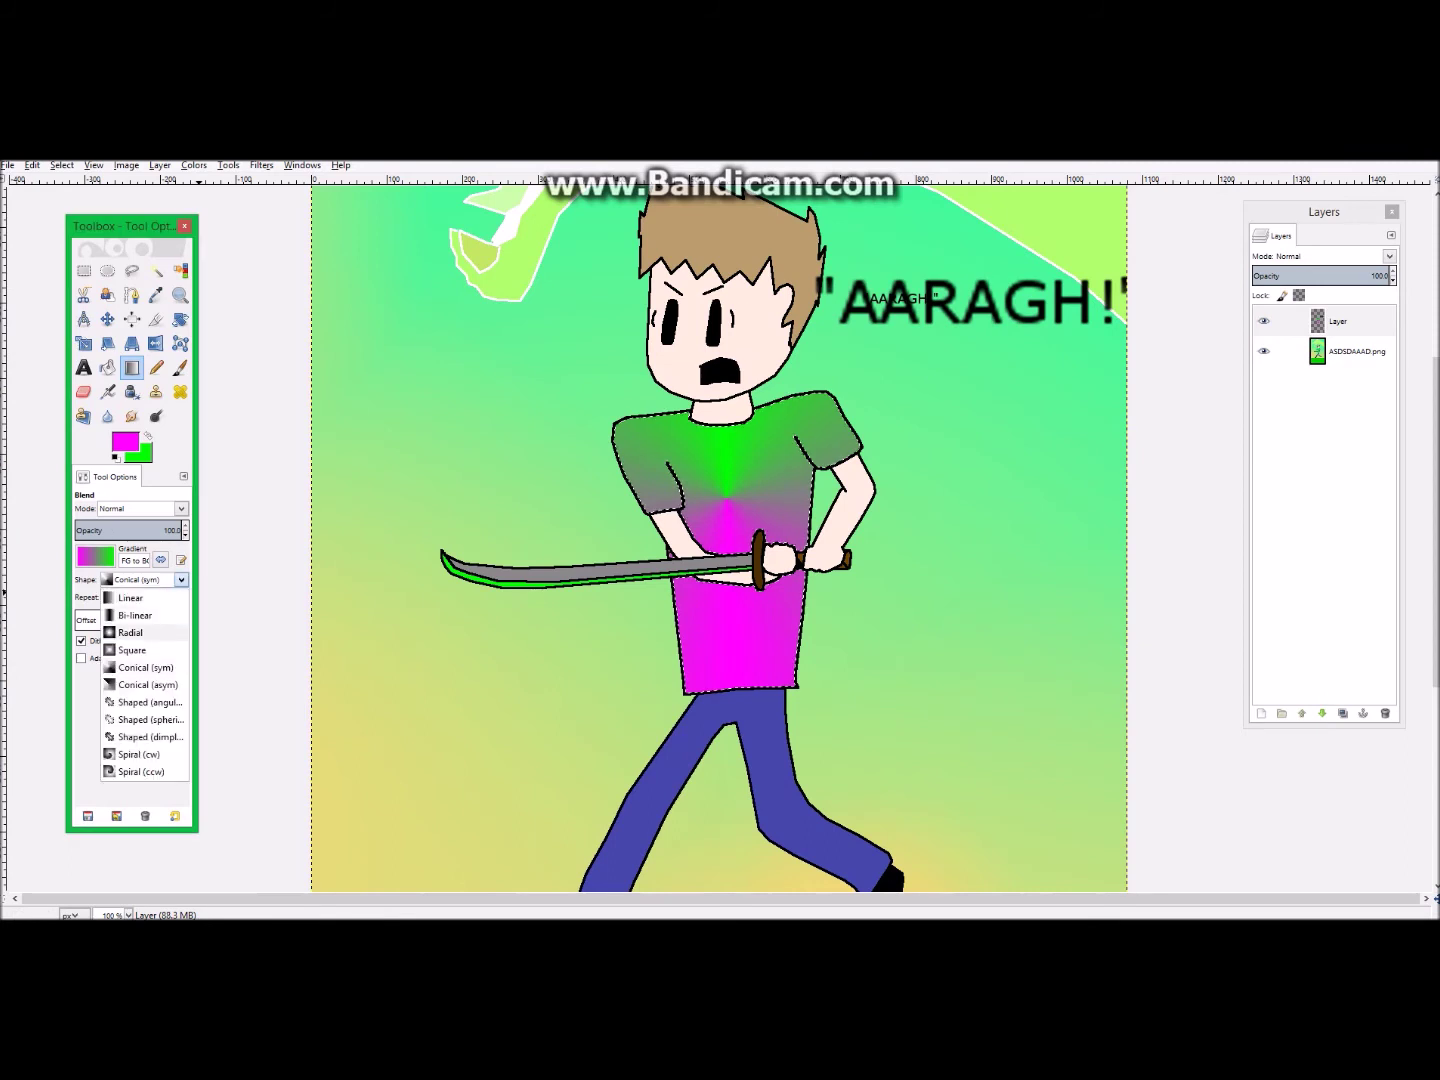
left_click(150, 685)
left_click_drag(751, 519, 747, 646)
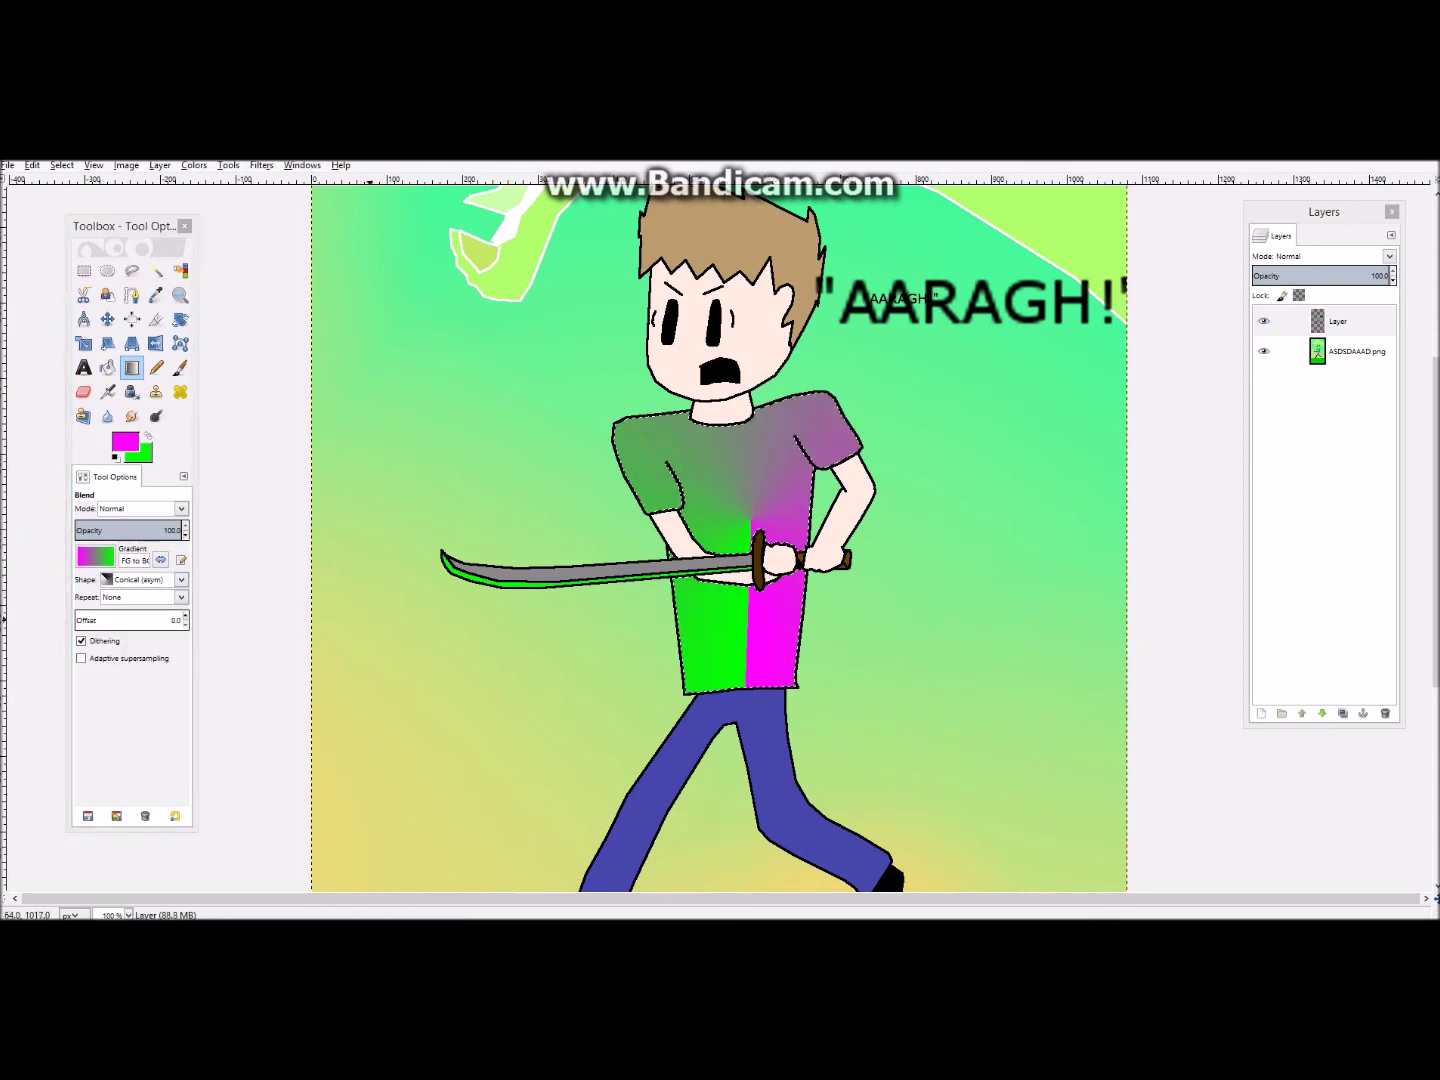
Try a Shaped (angular) magenta-to-green gradient on the selected shirt
left_click(172, 580)
left_click(149, 702)
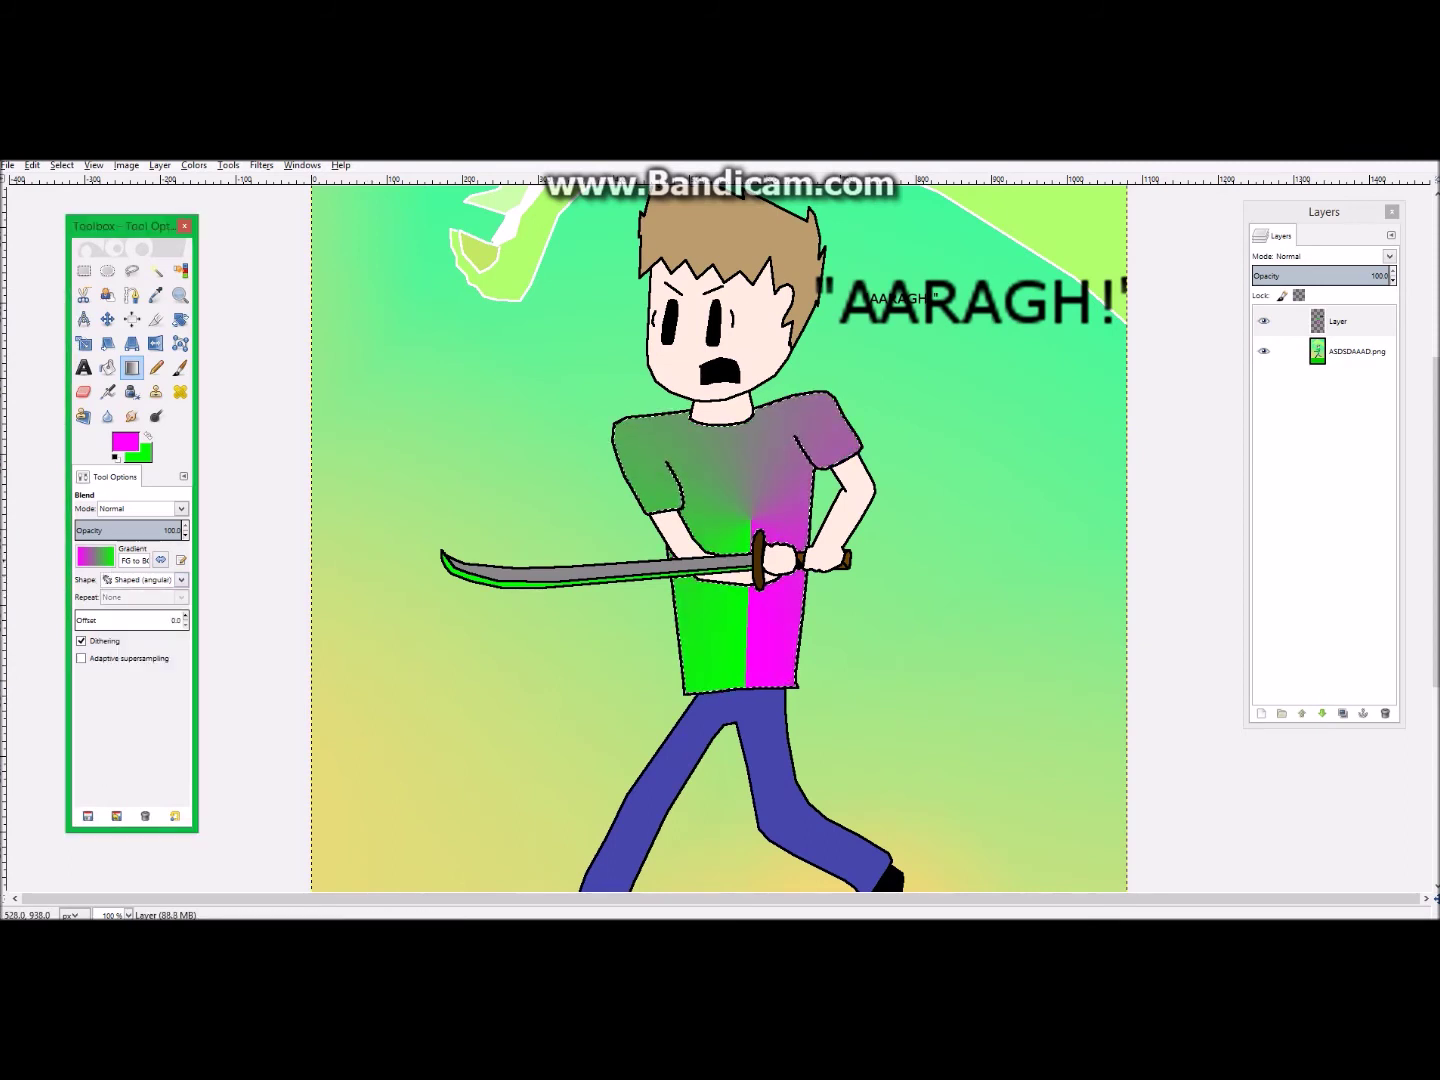
left_click_drag(745, 520, 771, 606)
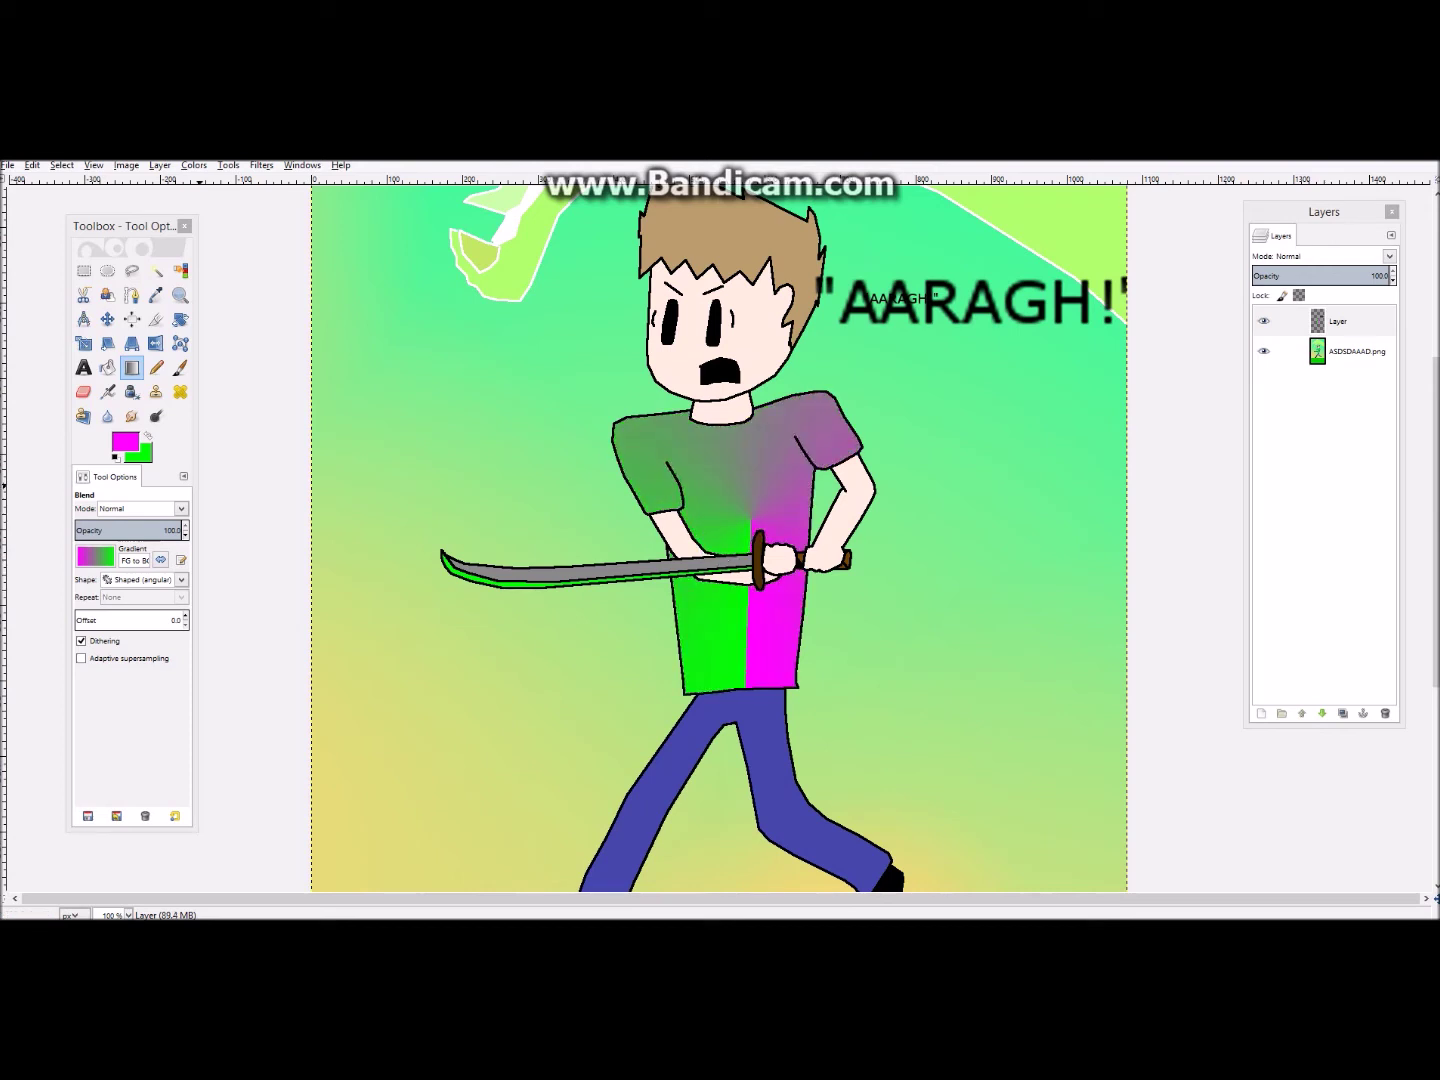
Try Spiral (cw) gradients of different lengths on the selected shirt, undoing the overly long one
left_click(140, 579)
left_click(140, 754)
left_click_drag(778, 479, 792, 585)
left_click_drag(688, 488, 994, 702)
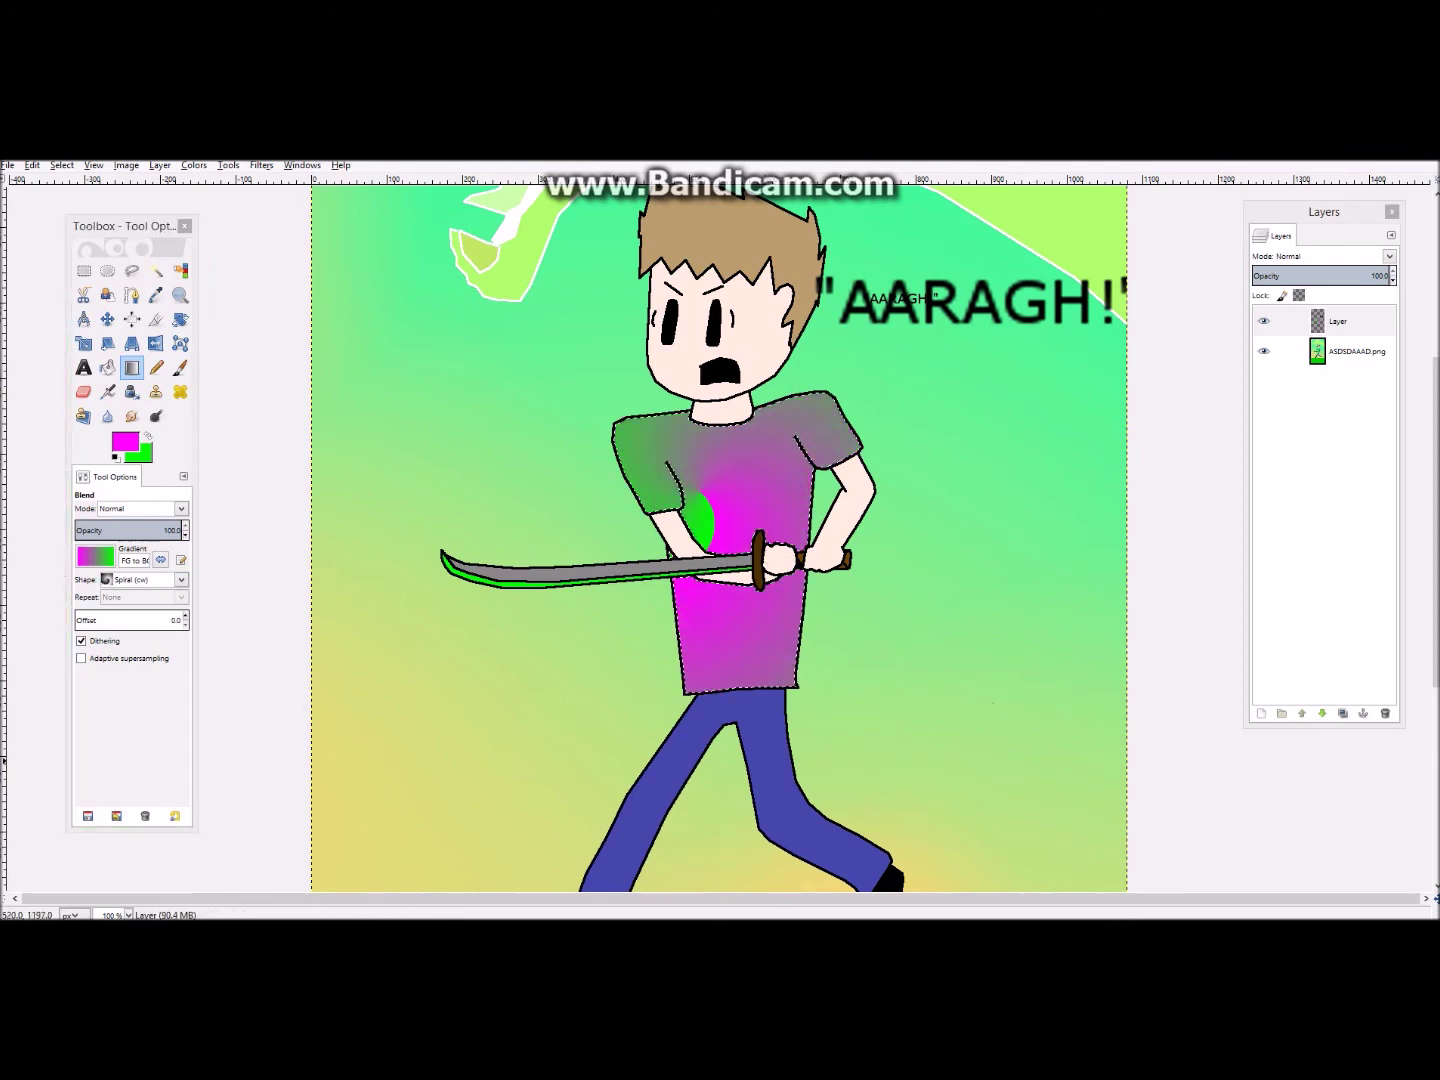
key("ctrl+z")
Fill the selected shirt with a Spiral (ccw) magenta-to-green gradient centred on the lower chest
left_click(145, 581)
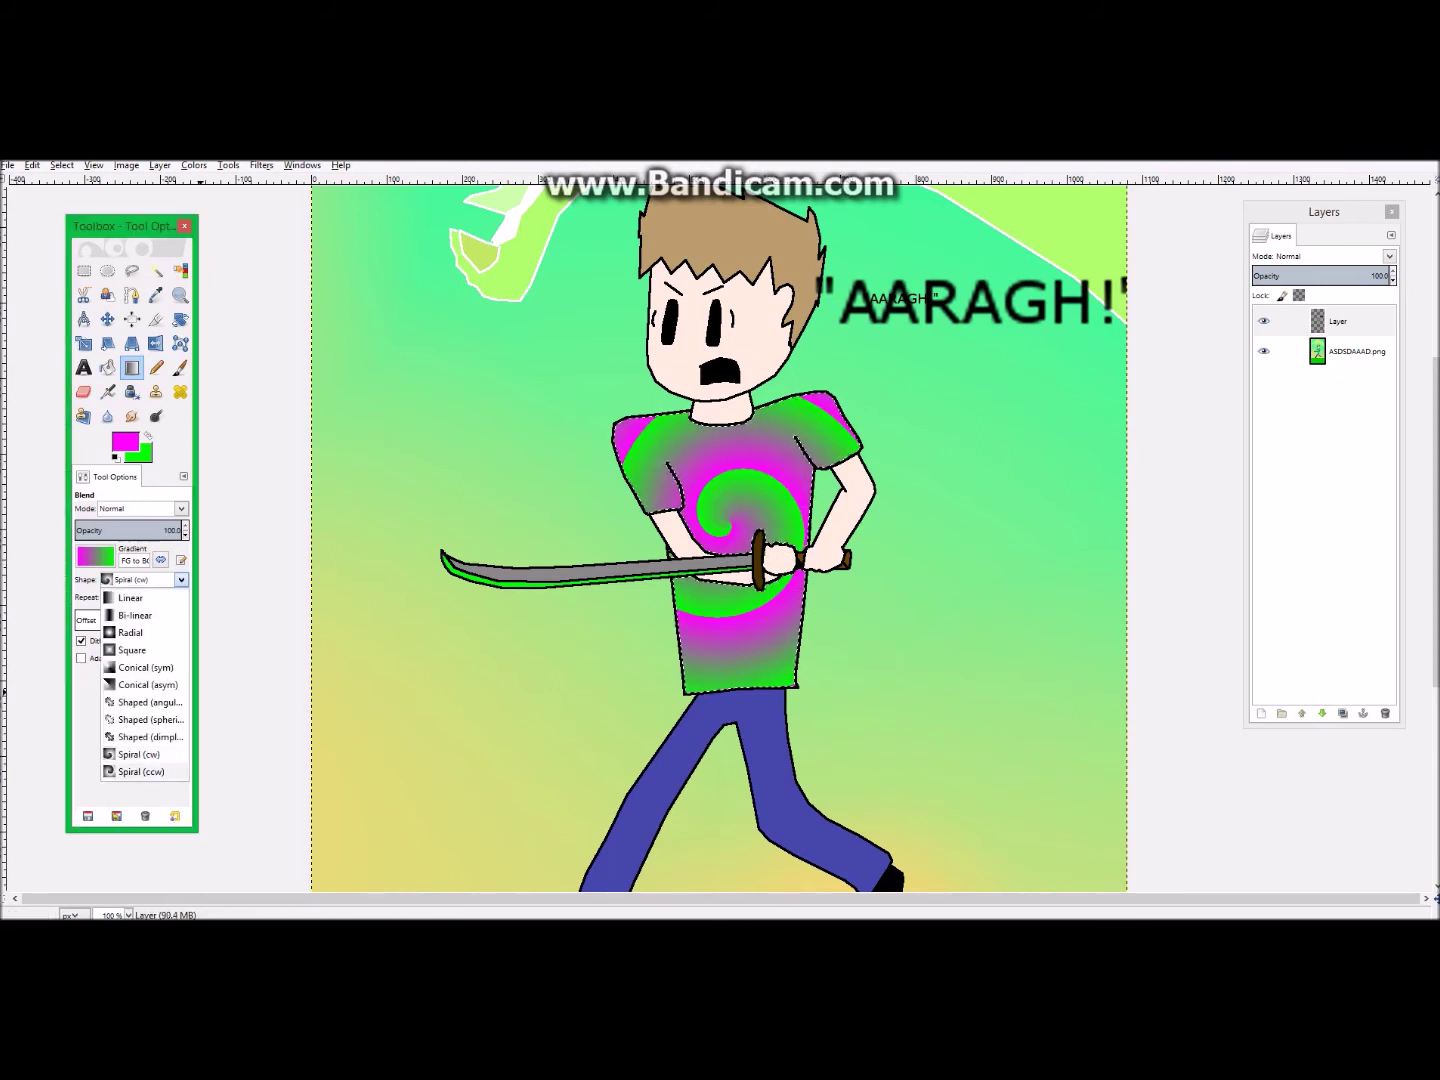
left_click(141, 771)
left_click_drag(713, 540, 789, 600)
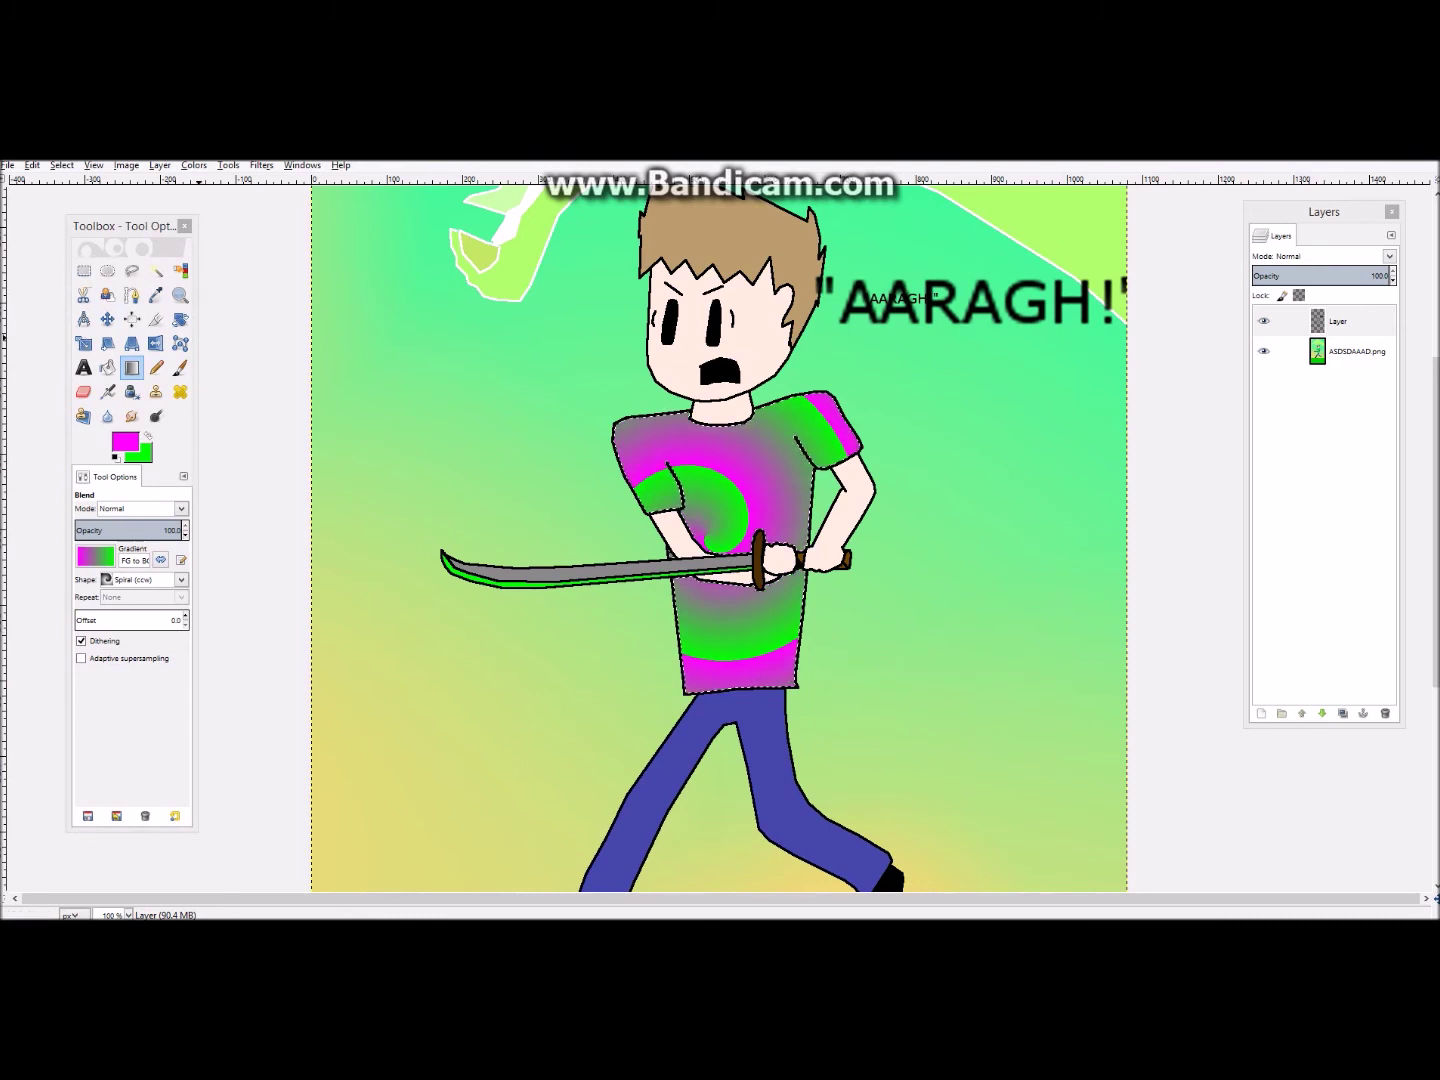
Clear the shirt selection, and hide and show the upper layer to compare it with the original shirt
left_click(84, 271)
left_click(274, 284)
left_click(1265, 321)
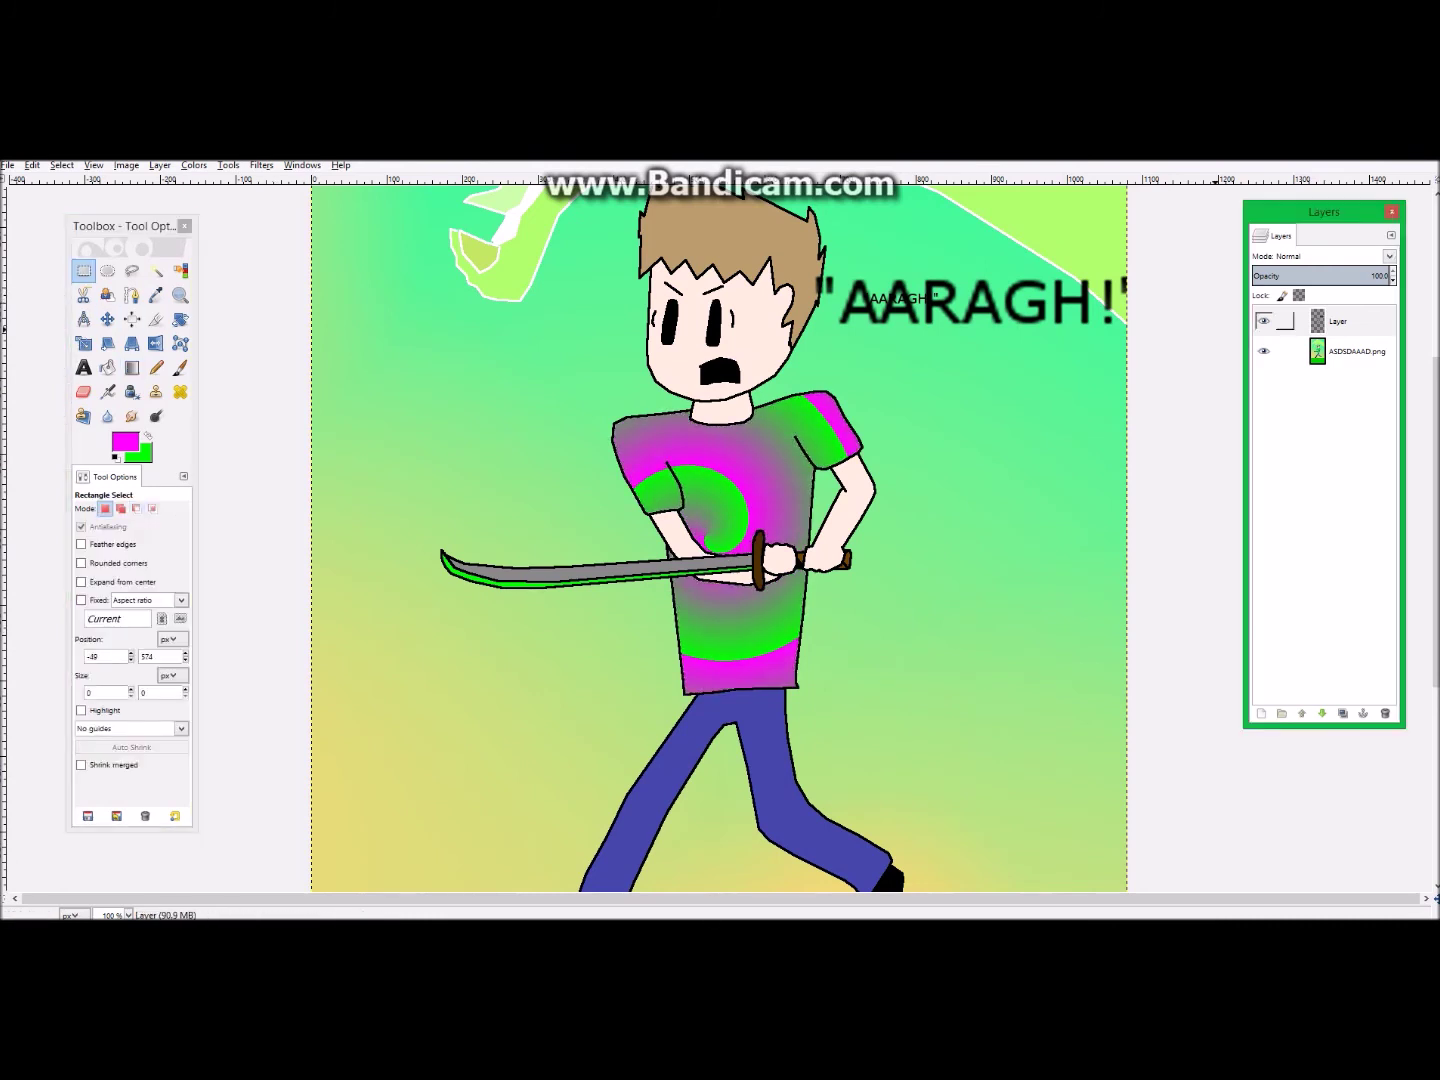
left_click(1264, 320)
Try the Pencil with the Clipboard brush on and around the swordsman, undoing the marks
left_click(156, 417)
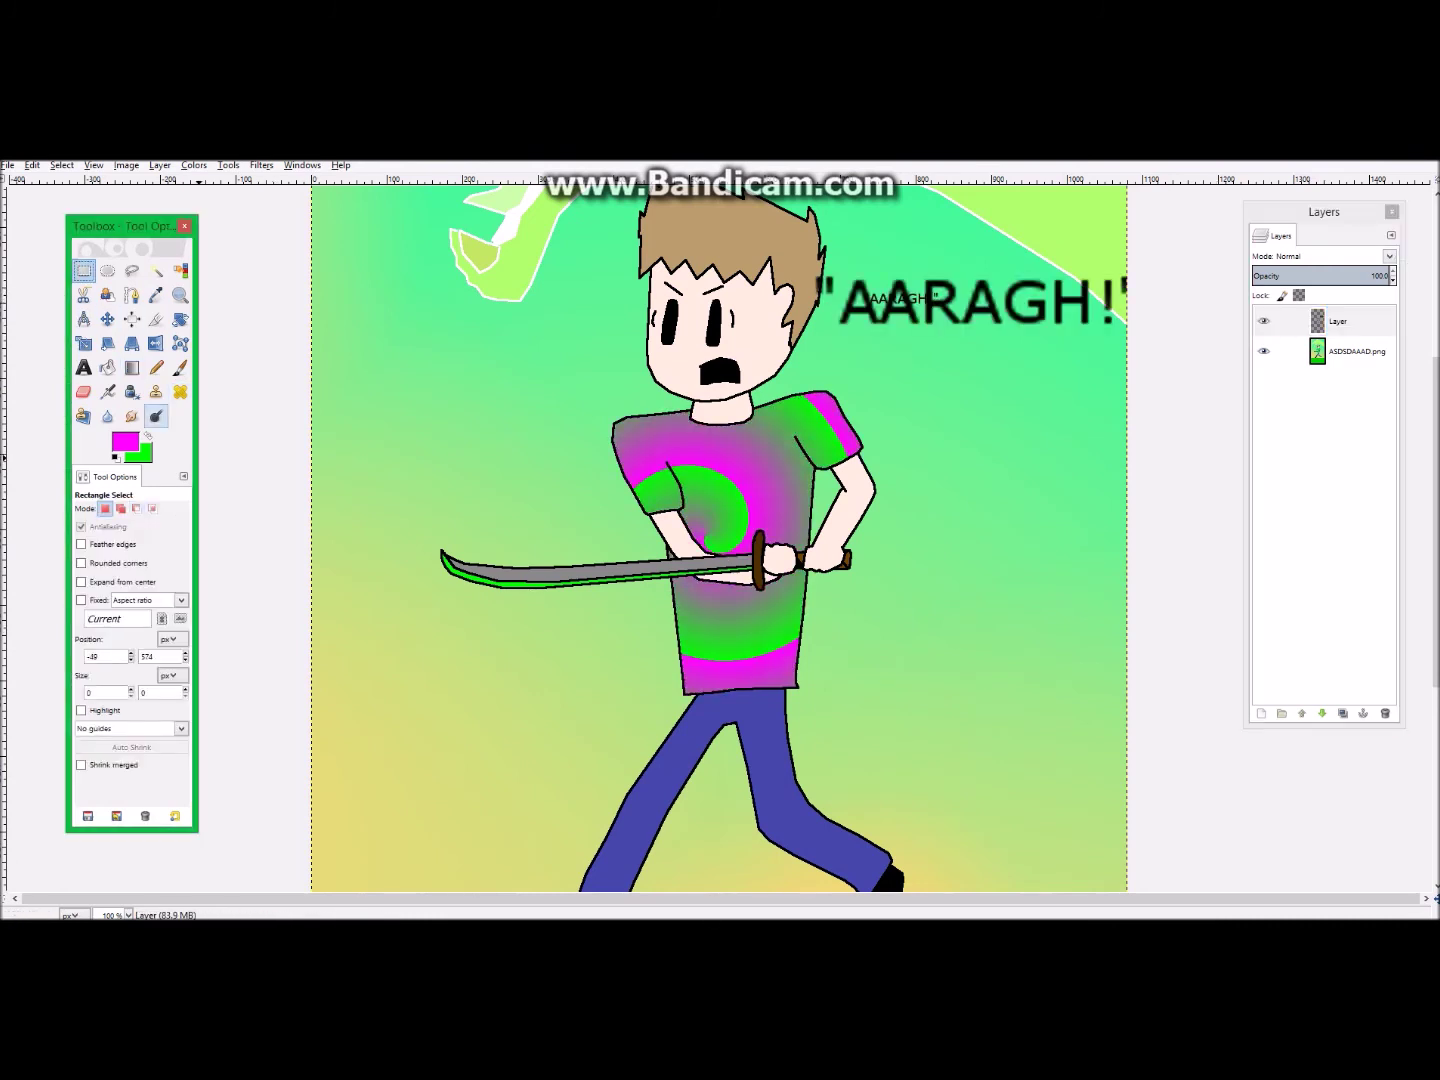
left_click(156, 366)
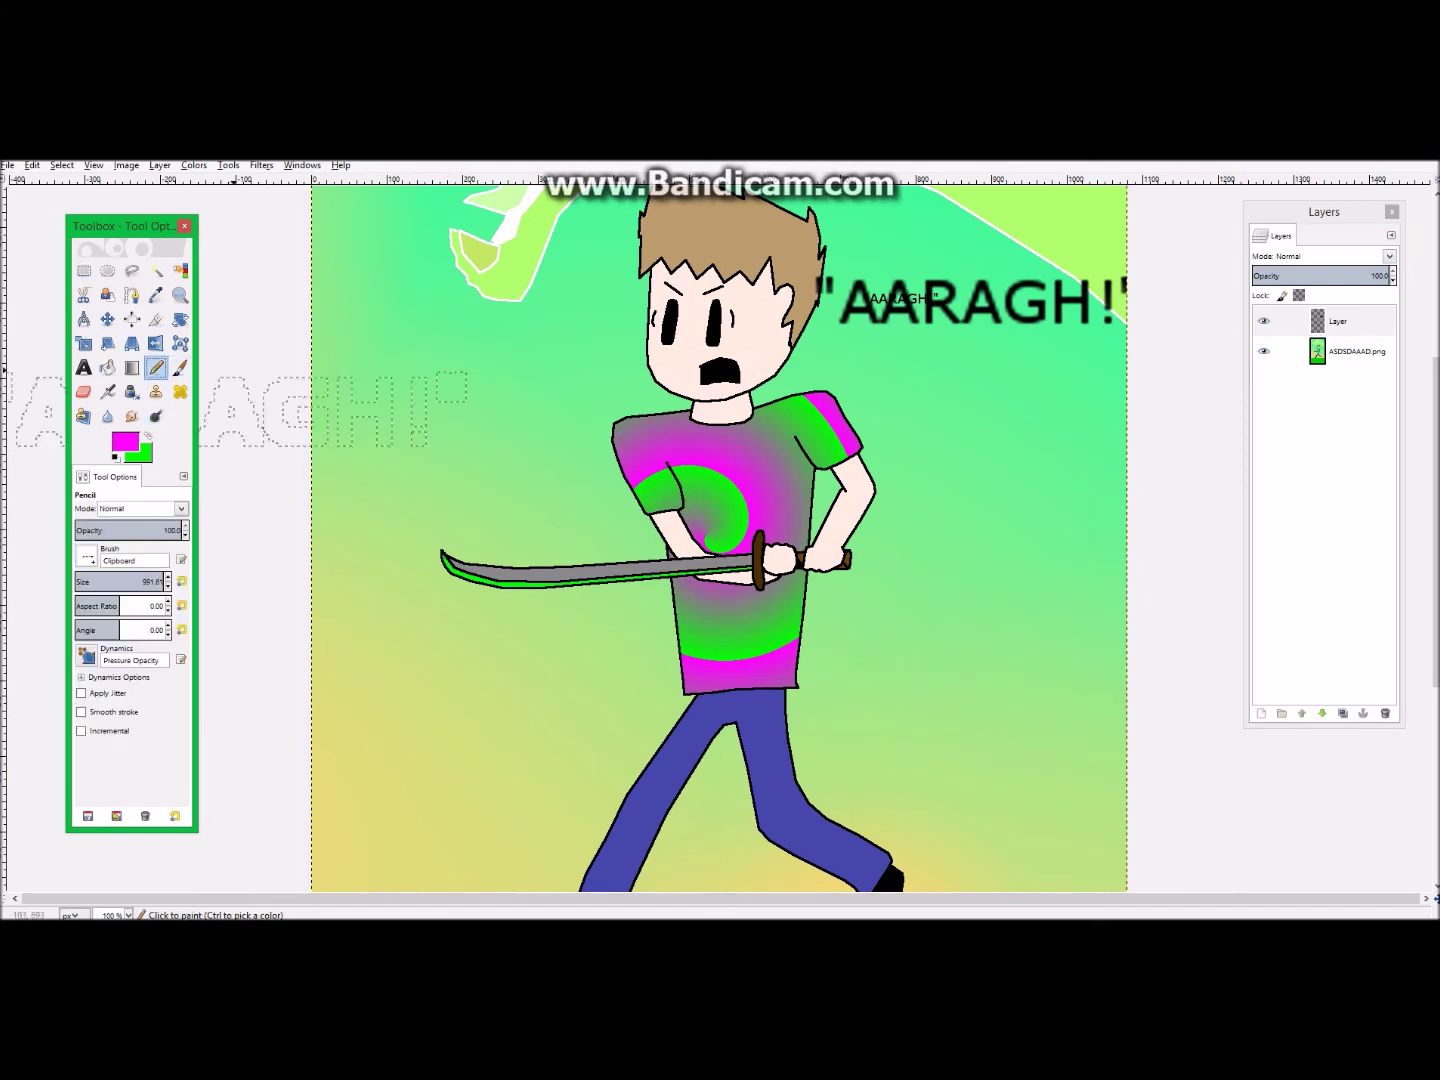
left_click(616, 461)
key("ctrl+z")
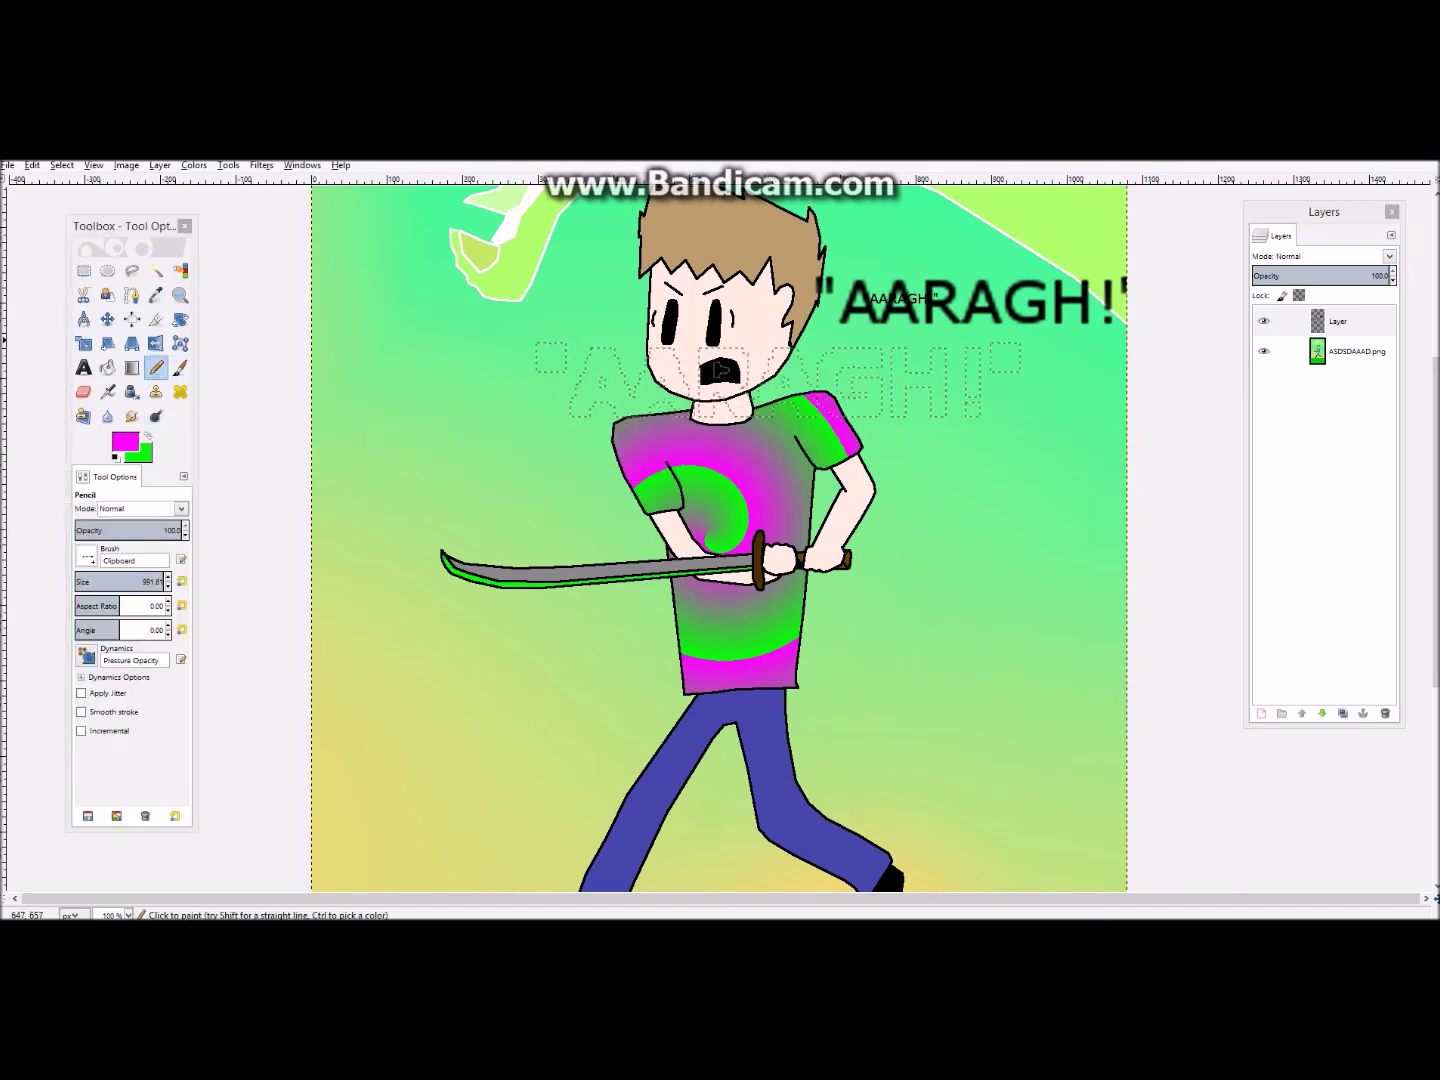
mouse_move(1050, 384)
left_mouse_down()
mouse_move(1010, 490)
mouse_move(685, 645)
mouse_move(540, 690)
left_mouse_up()
key("ctrl+z")
key("ctrl+z")
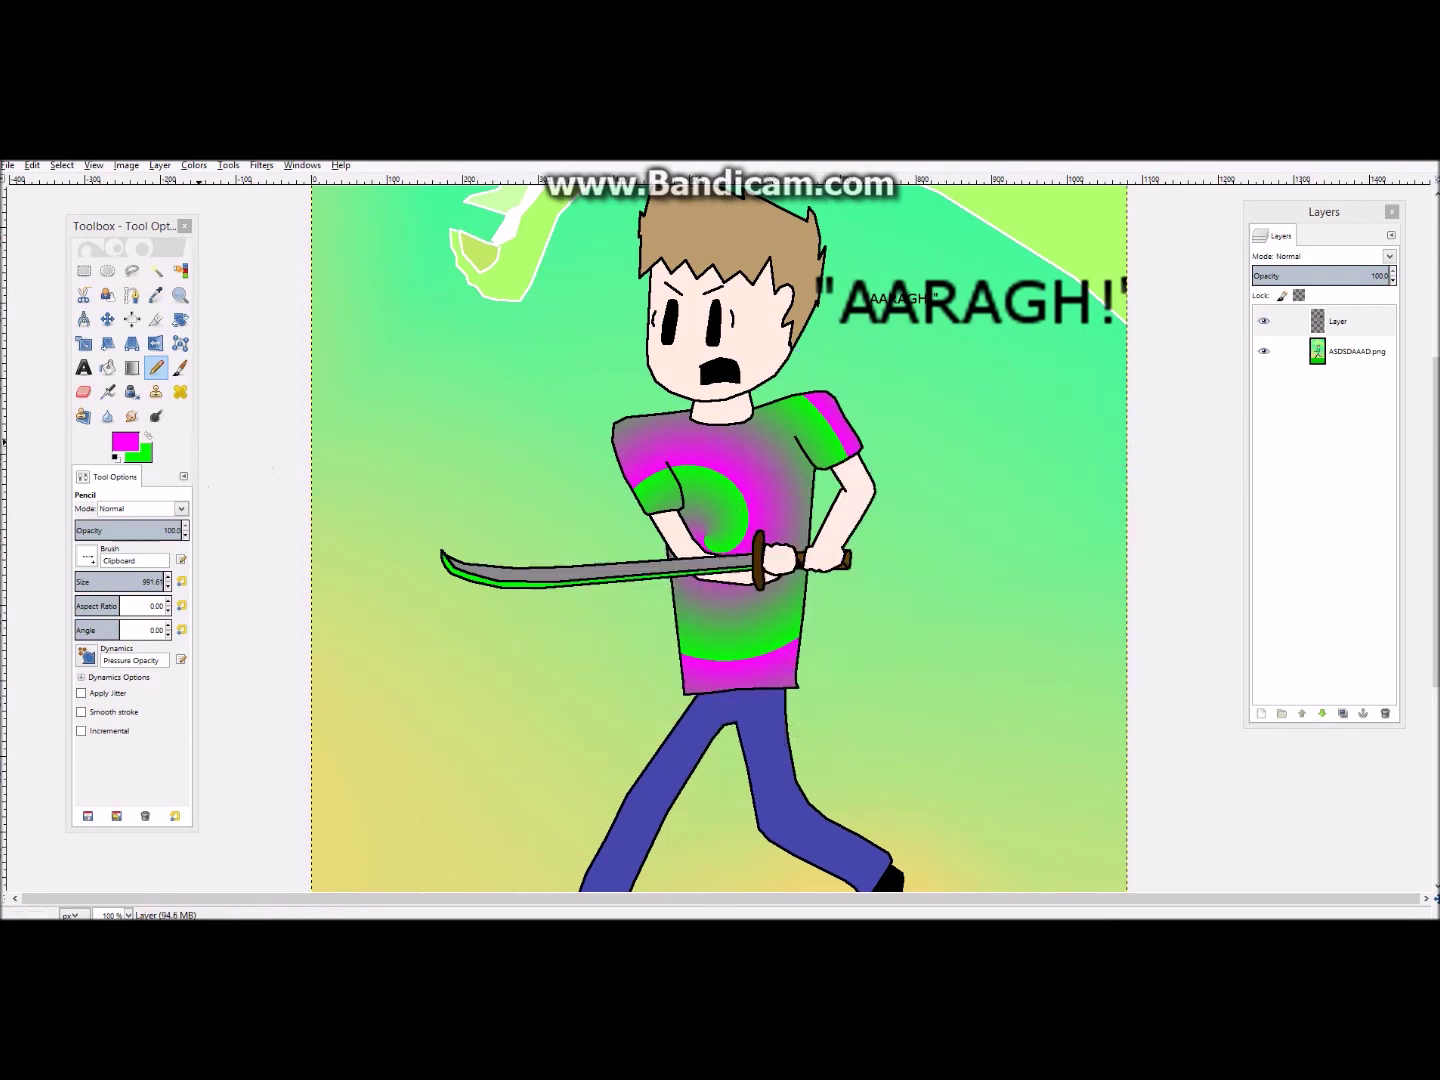
Try the Paintbrush with the Clipboard brush to stamp "AARAGH!" across the swordsman's chest, and undo the strokes
left_click(181, 368)
left_click(555, 454)
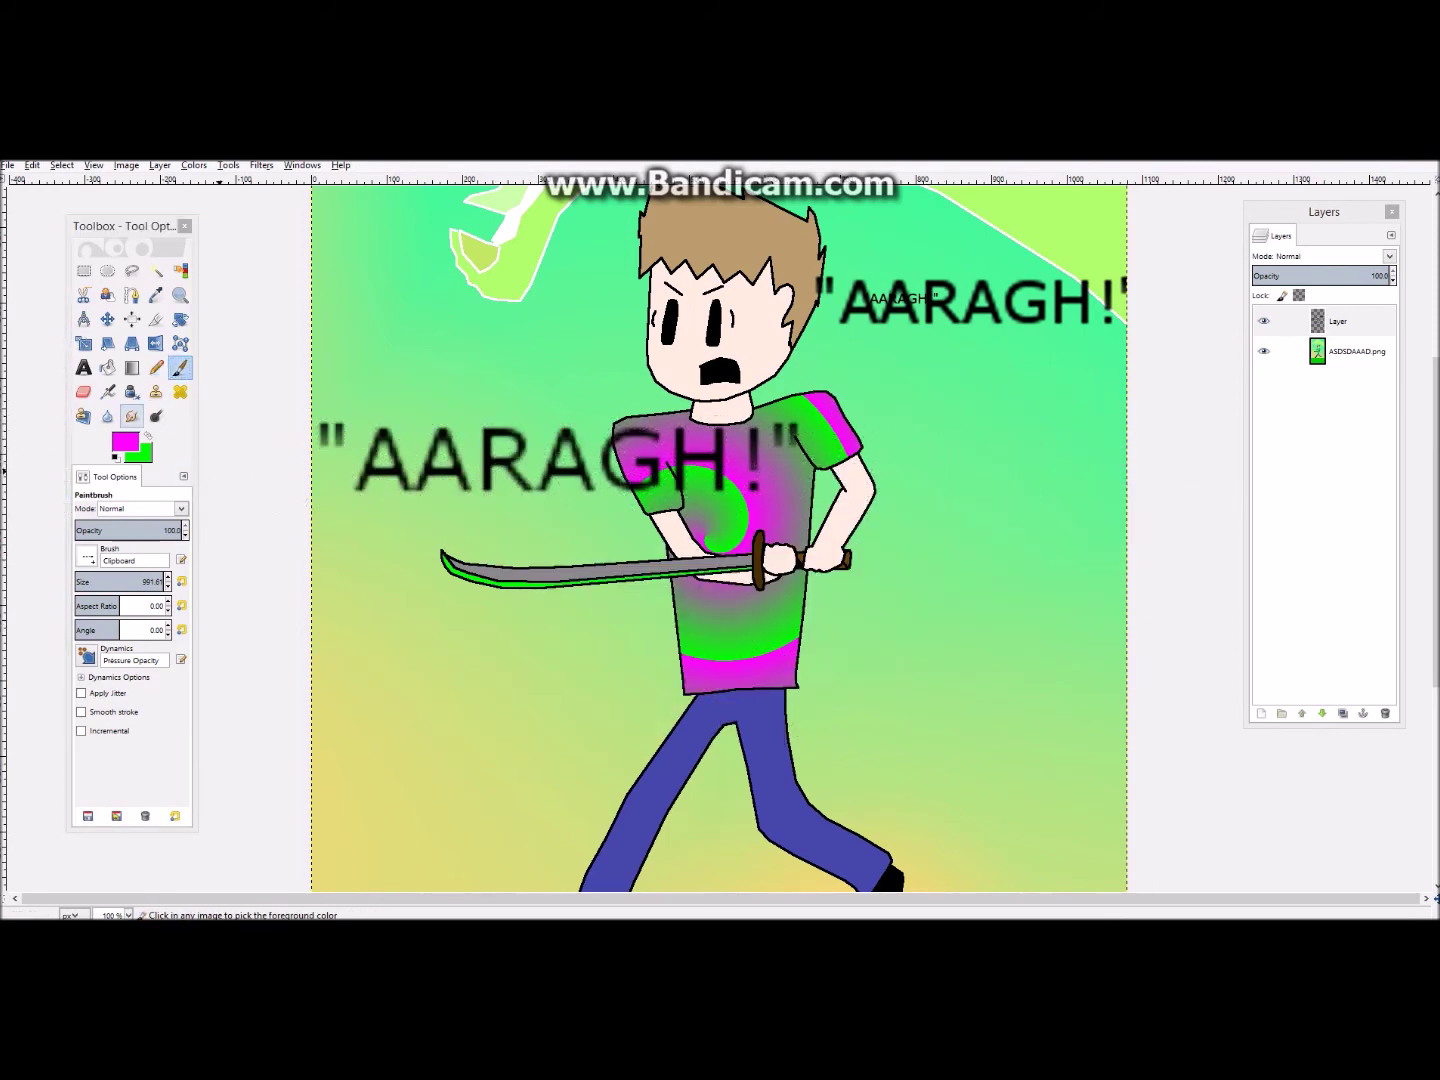
mouse_move(497, 417)
left_mouse_down()
mouse_move(532, 463)
mouse_move(637, 465)
mouse_move(467, 581)
mouse_move(600, 606)
left_mouse_up()
key("ctrl+z")
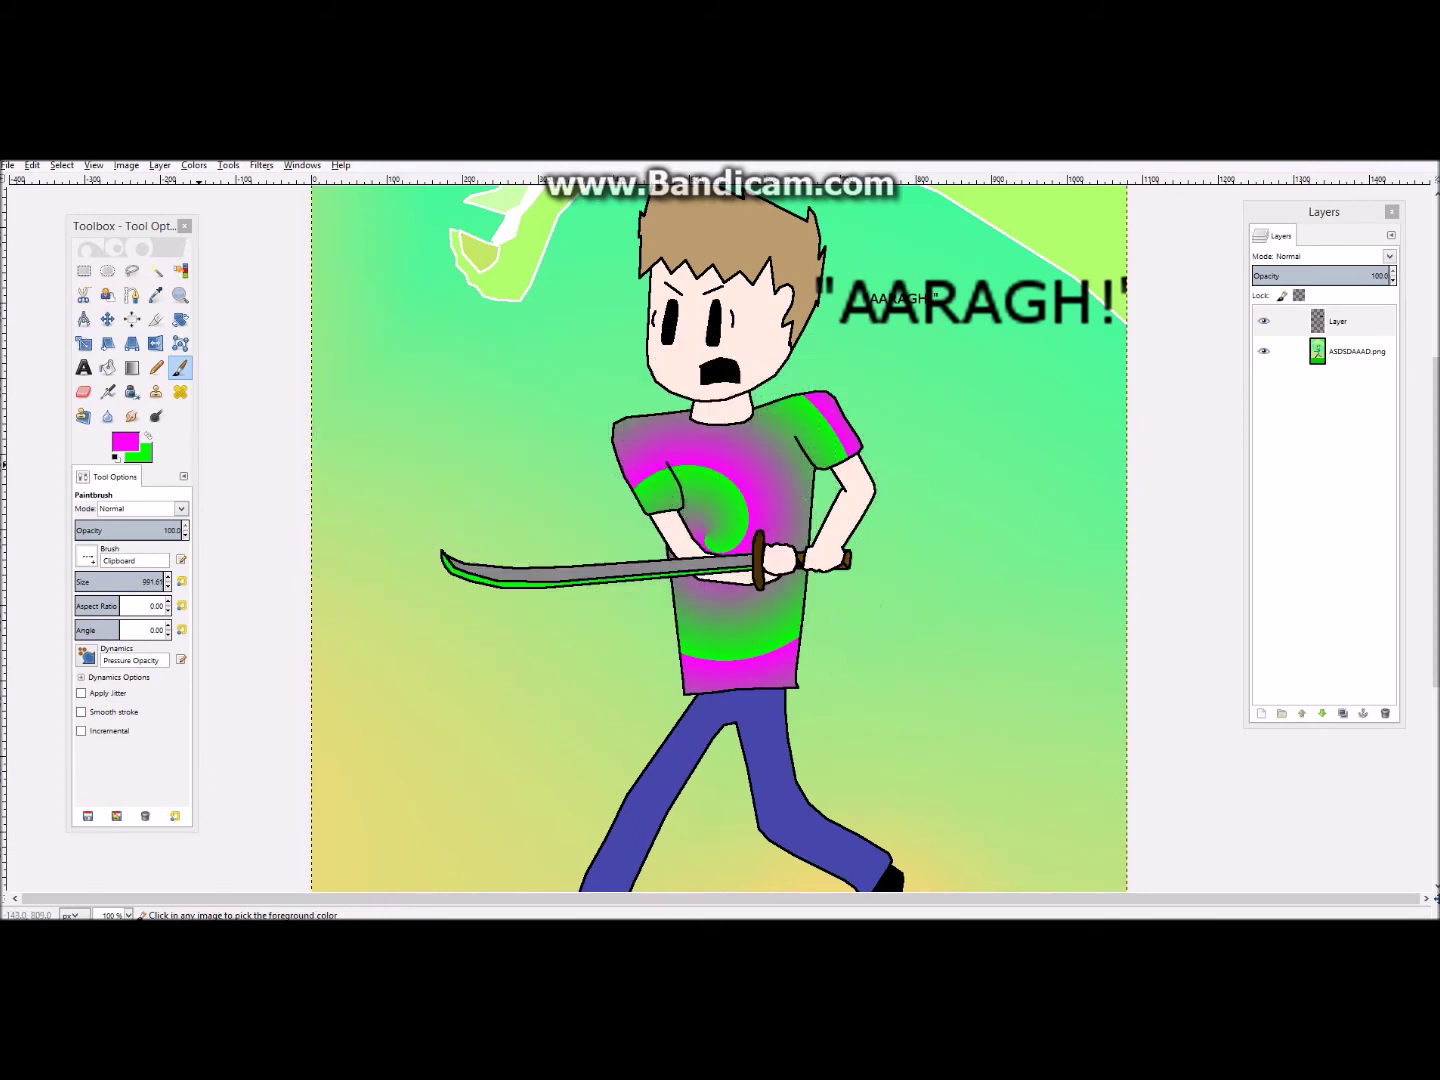
Detach the Eraser's Tool Options dialog from the toolbox into its own window, and dock it back below the tools
left_click(83, 391)
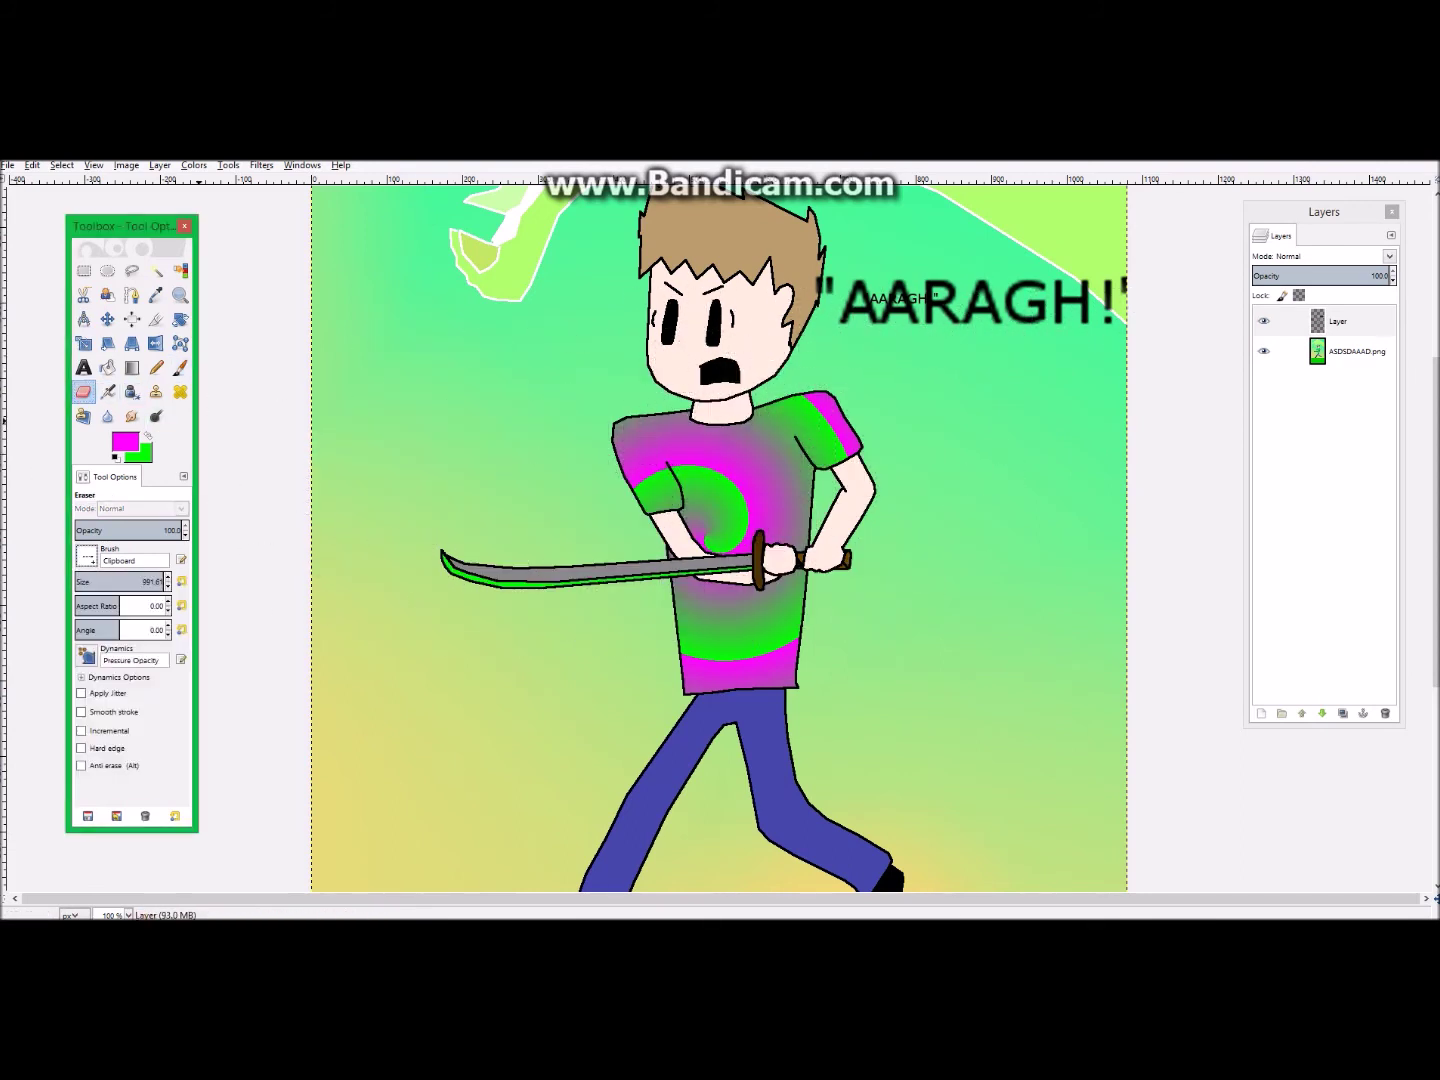
left_click_drag(115, 476, 862, 211)
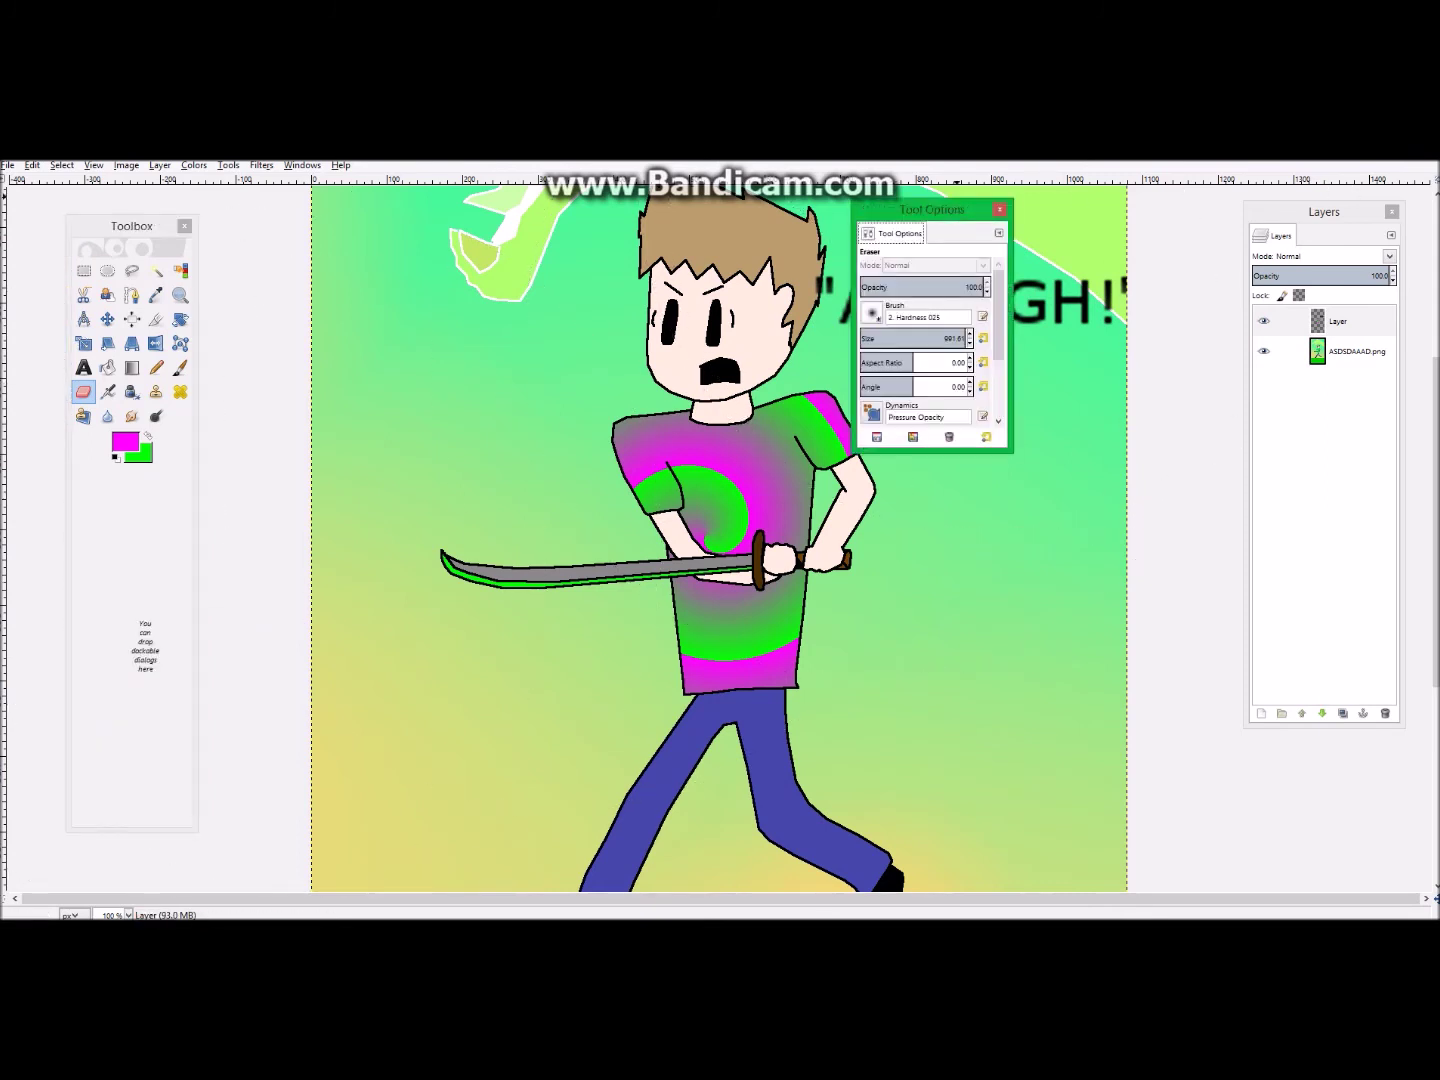
left_click_drag(190, 605, 216, 573)
left_click_drag(842, 202, 590, 301)
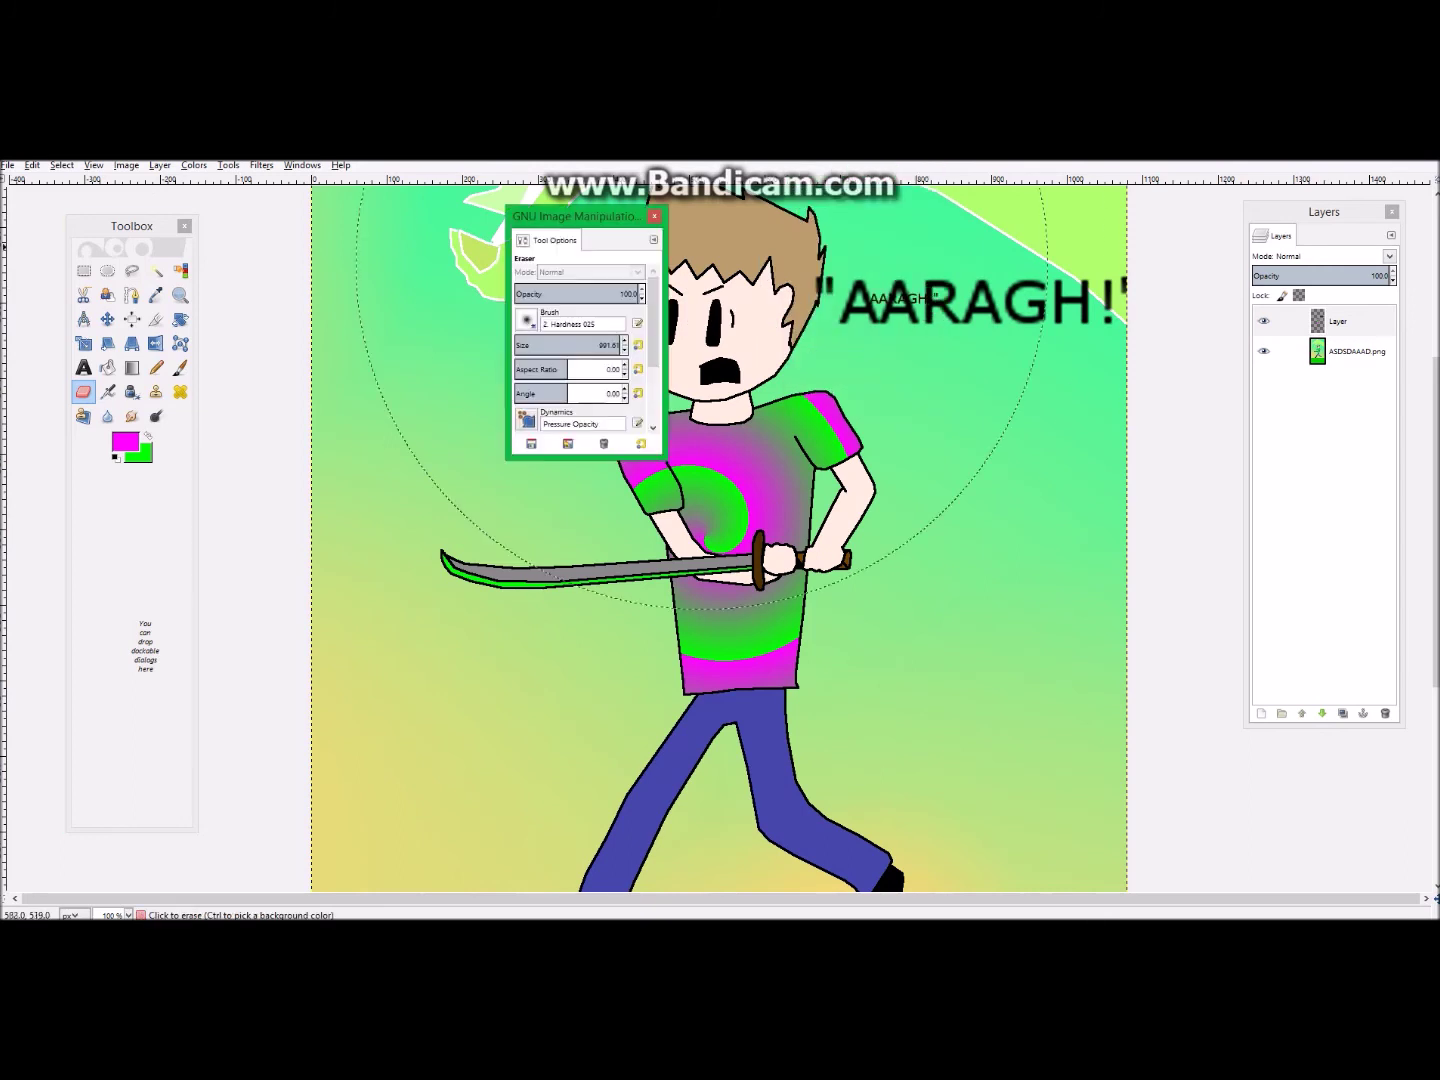
left_click_drag(554, 240, 130, 614)
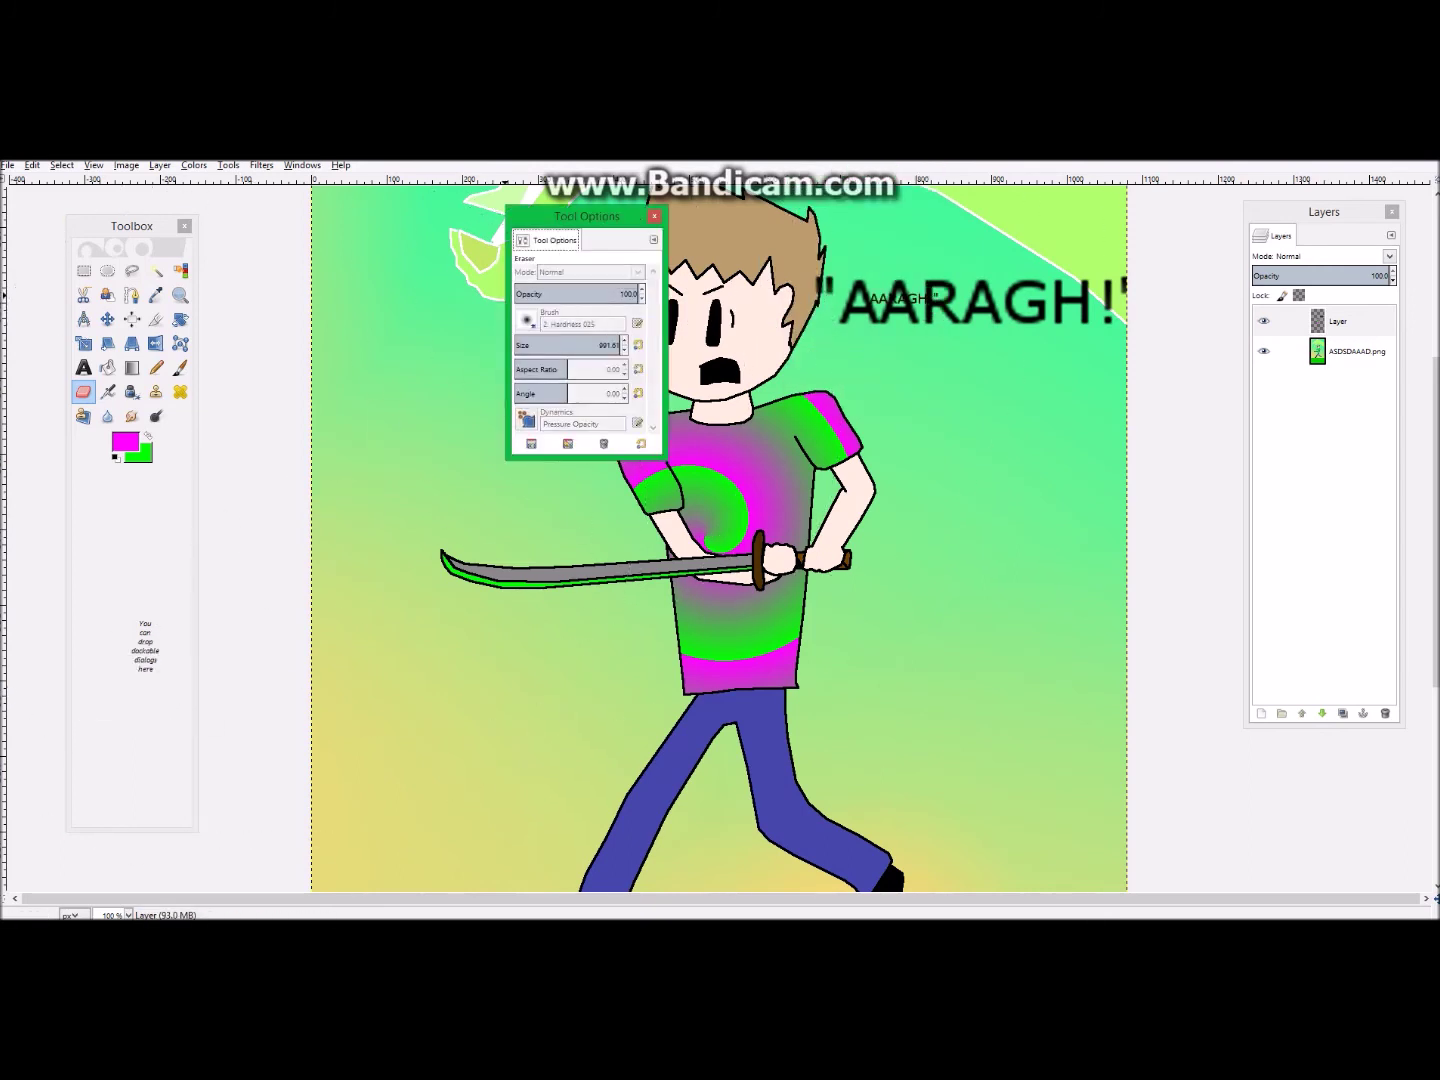
left_click_drag(104, 535, 140, 508)
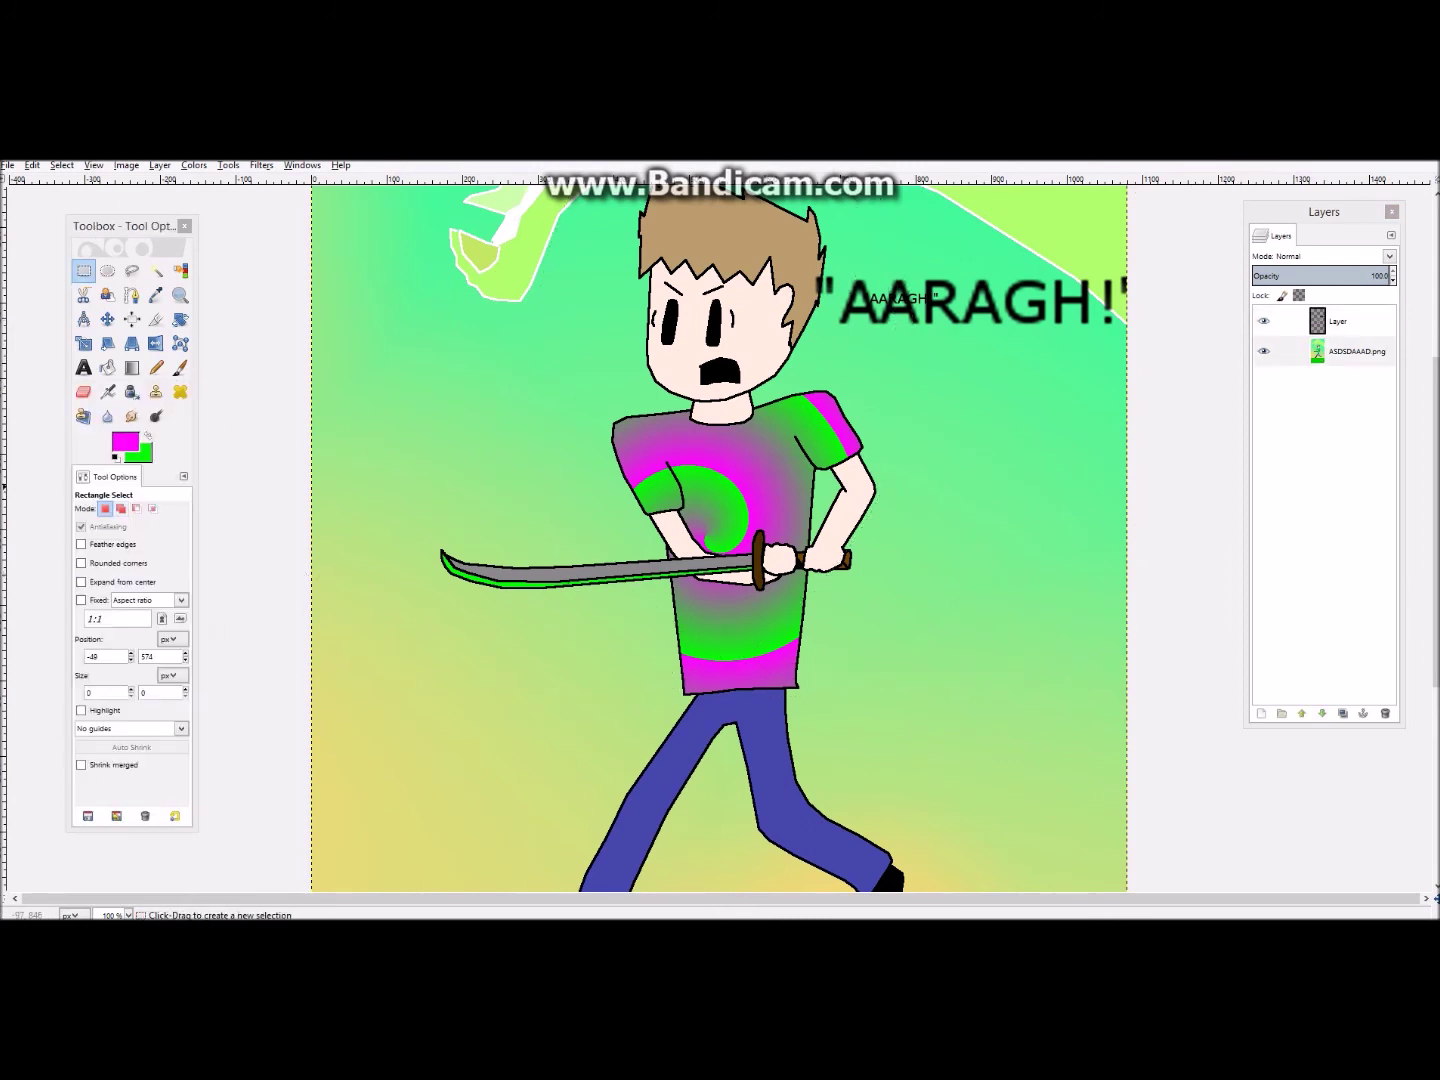
Look through the list of dockable dialogs, including Tool Options
left_click(261, 165)
left_click(301, 165)
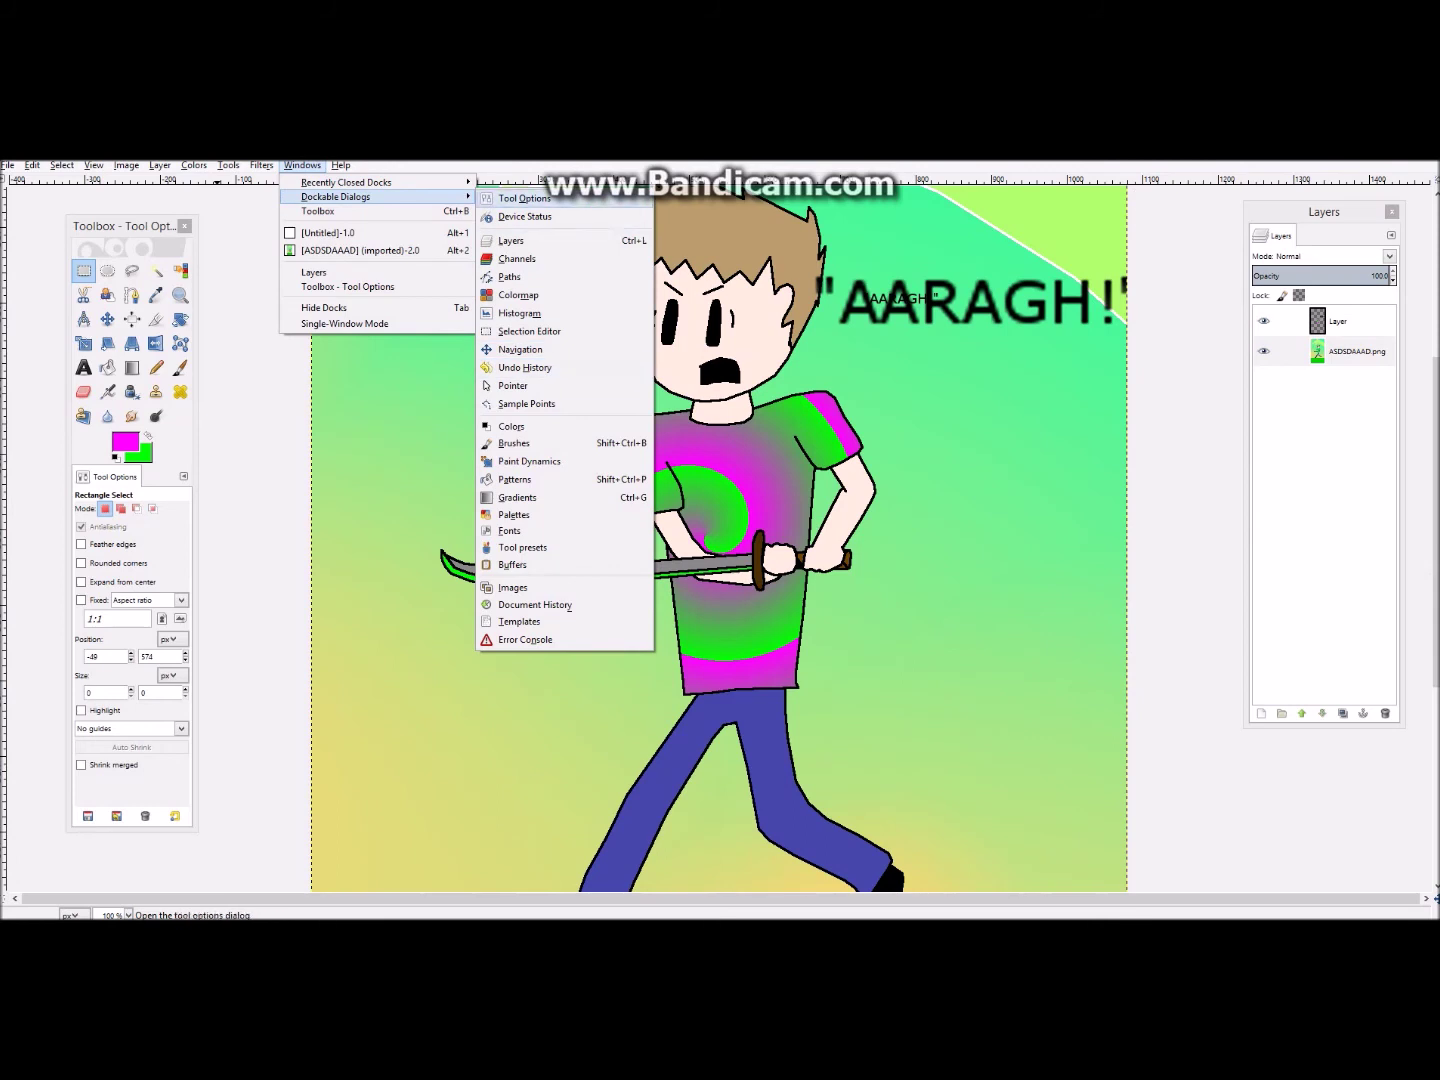
left_click(301, 166)
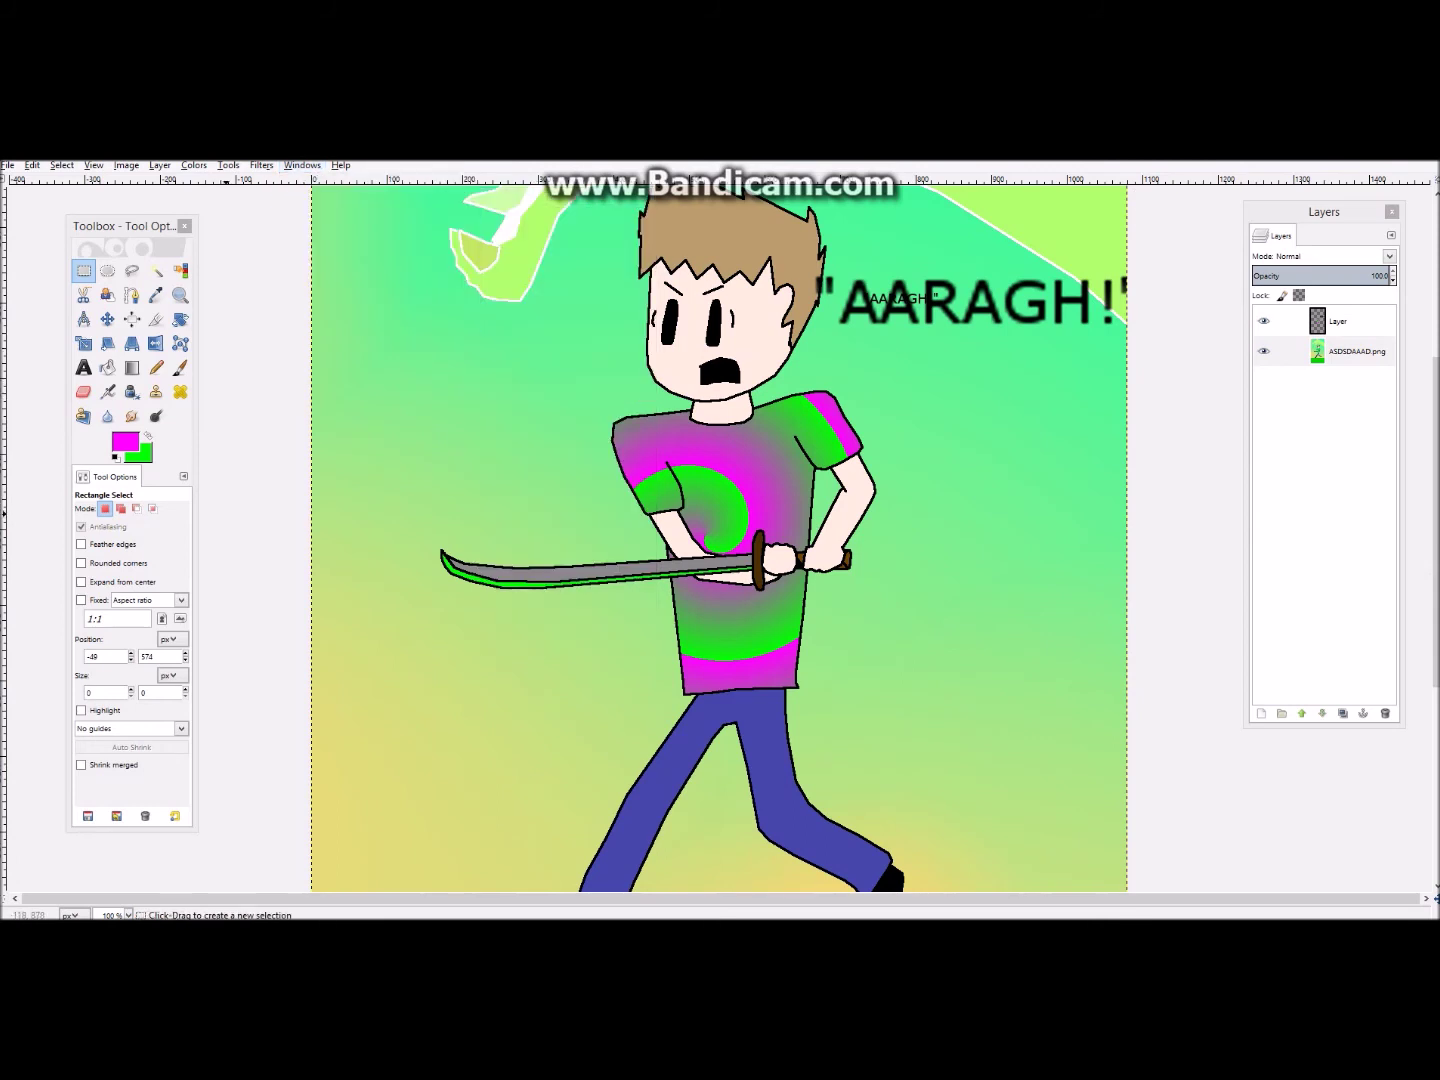
Try erasing across the drawing on the ASDSDAAAD.png layer with the 2. Hardness 025 brush, and undo the erasing
left_click(83, 392)
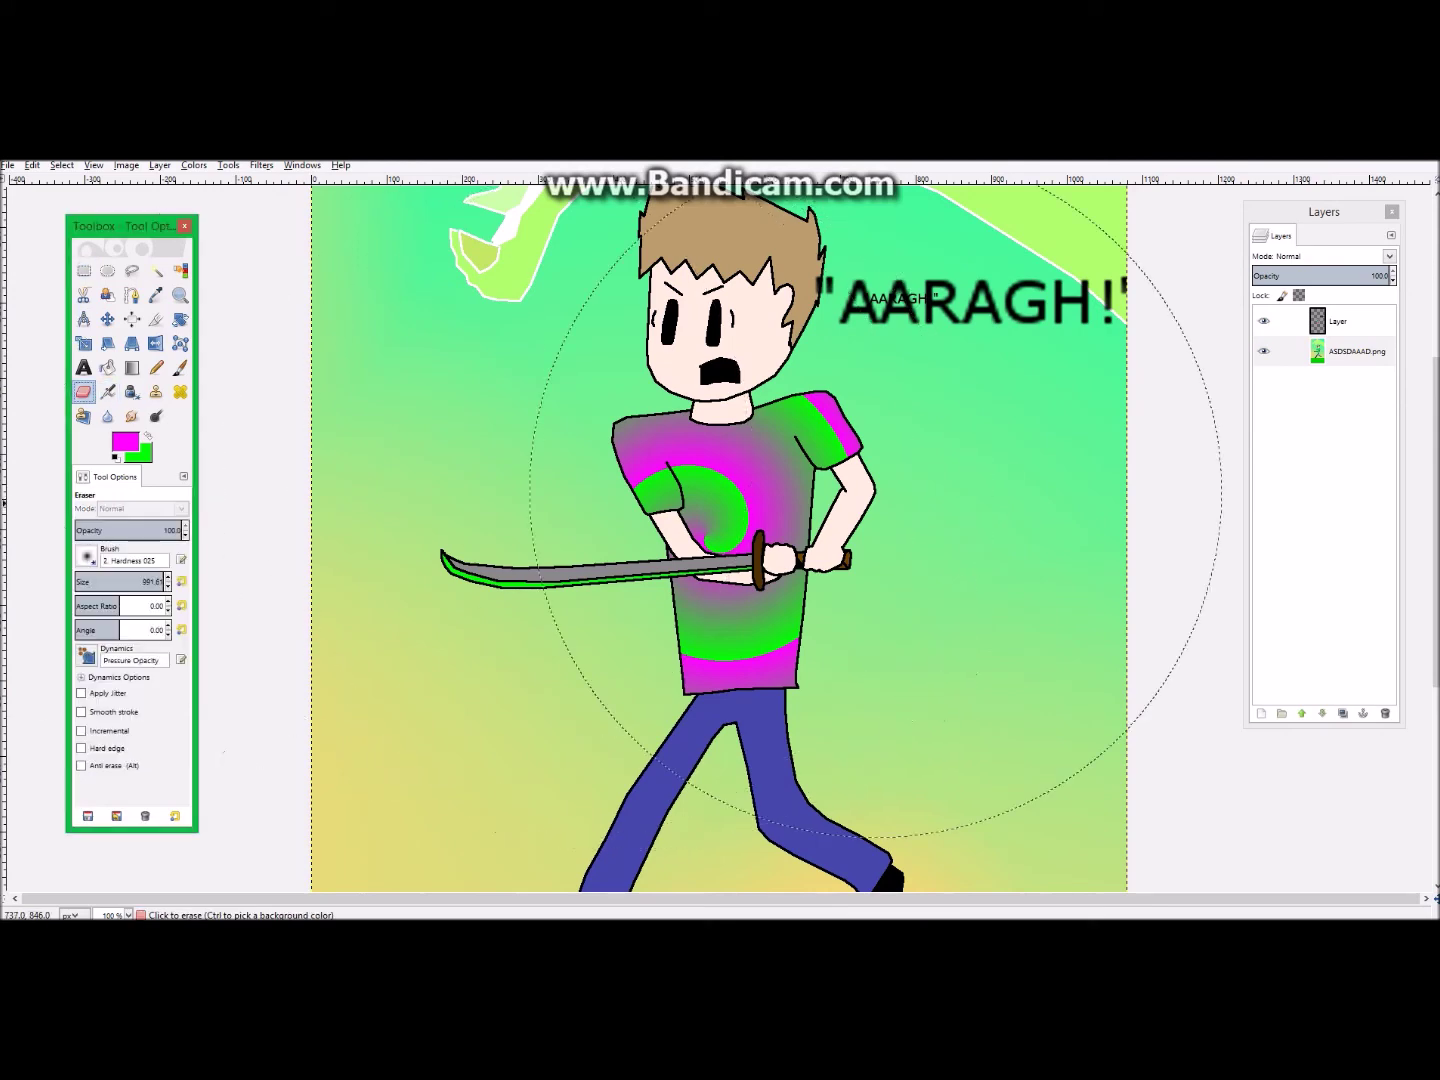
left_click(1280, 320)
left_click(1285, 351)
mouse_move(1047, 451)
left_mouse_down()
mouse_move(528, 474)
mouse_move(744, 474)
mouse_move(815, 358)
mouse_move(905, 334)
mouse_move(1111, 545)
mouse_move(1012, 581)
mouse_move(573, 275)
mouse_move(502, 384)
left_mouse_up()
scroll(502, 383, "down", 2)
key("ctrl+z")
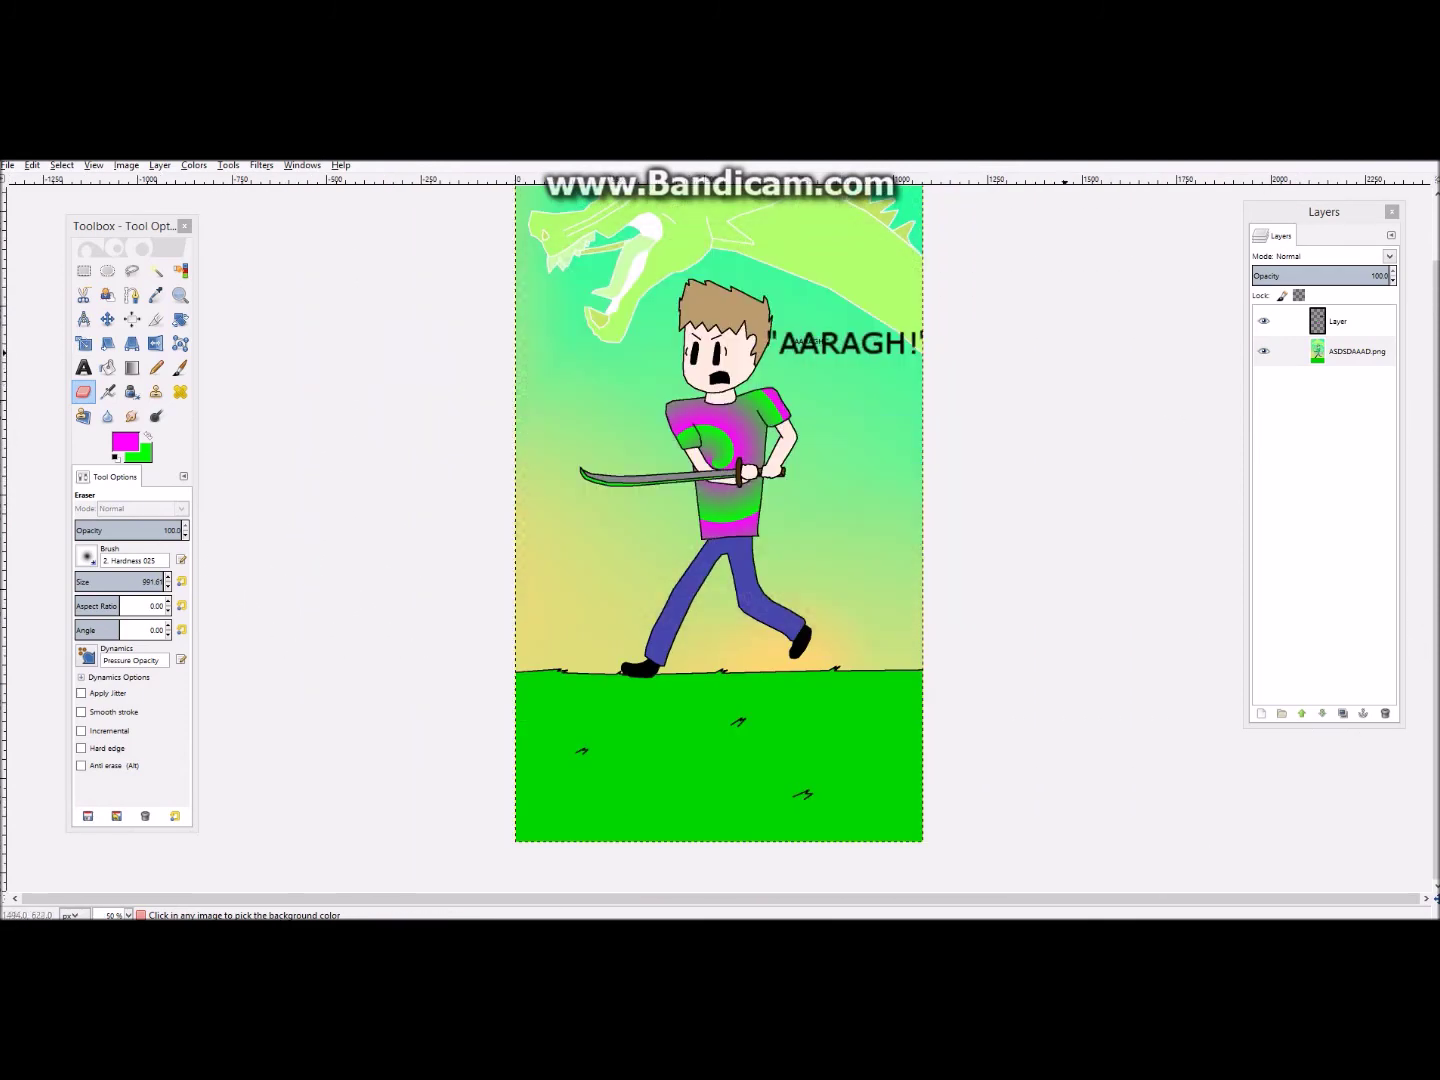
Try erasing the shirt gradient and the "AARAGH!" text from the upper layer, and undo the erasing
left_click(1338, 321)
mouse_move(960, 330)
left_mouse_down()
mouse_move(823, 415)
mouse_move(611, 416)
mouse_move(946, 341)
mouse_move(664, 403)
mouse_move(857, 484)
mouse_move(712, 468)
mouse_move(823, 475)
left_mouse_up()
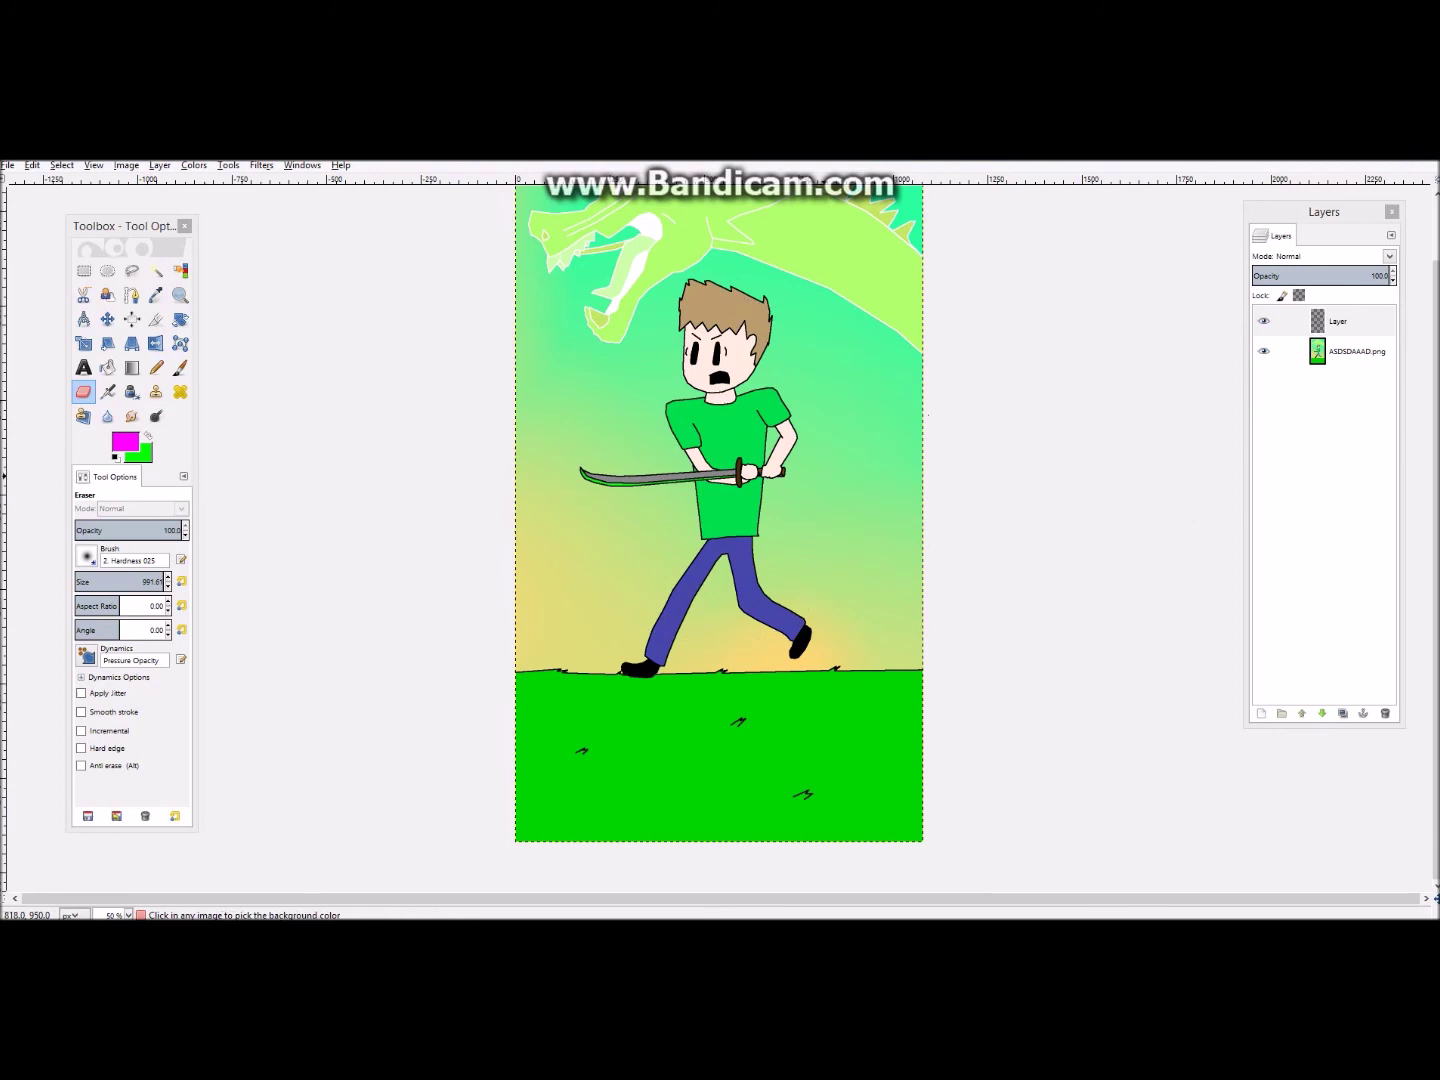
key("ctrl+z")
Try spraying magenta with the Airbrush beside and across the swordsman, undoing each spray
left_click(107, 391)
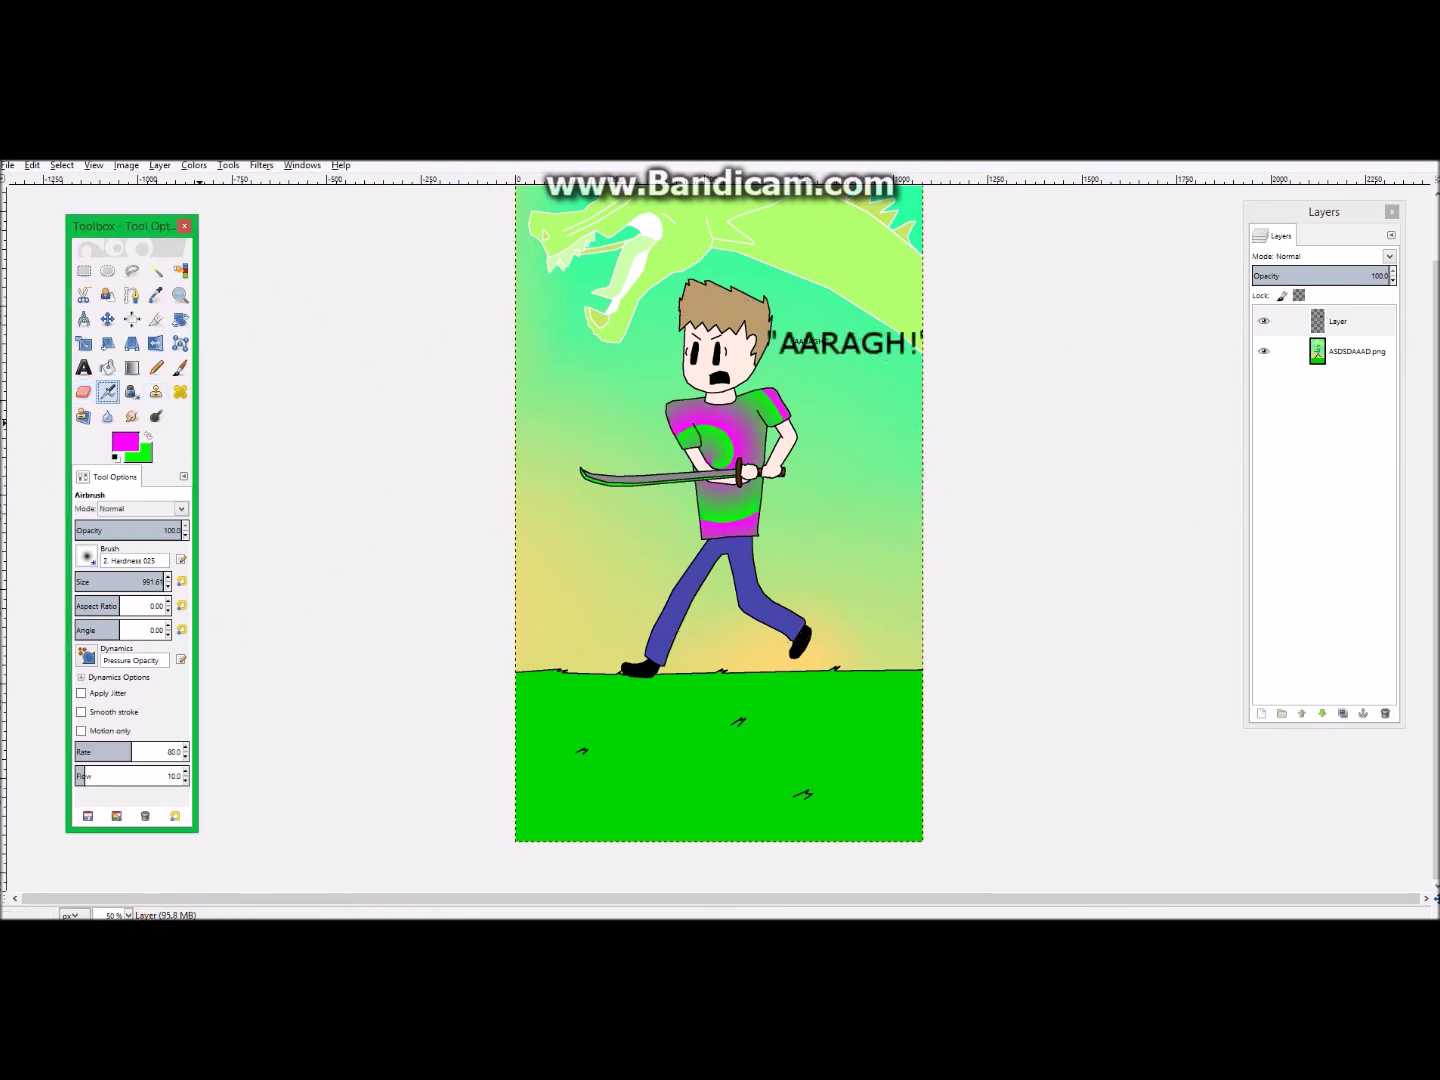
mouse_move(562, 450)
left_mouse_down()
mouse_move(613, 482)
mouse_move(680, 464)
mouse_move(675, 405)
mouse_move(635, 414)
left_mouse_up()
key("ctrl+z")
left_click_drag(855, 436, 845, 440)
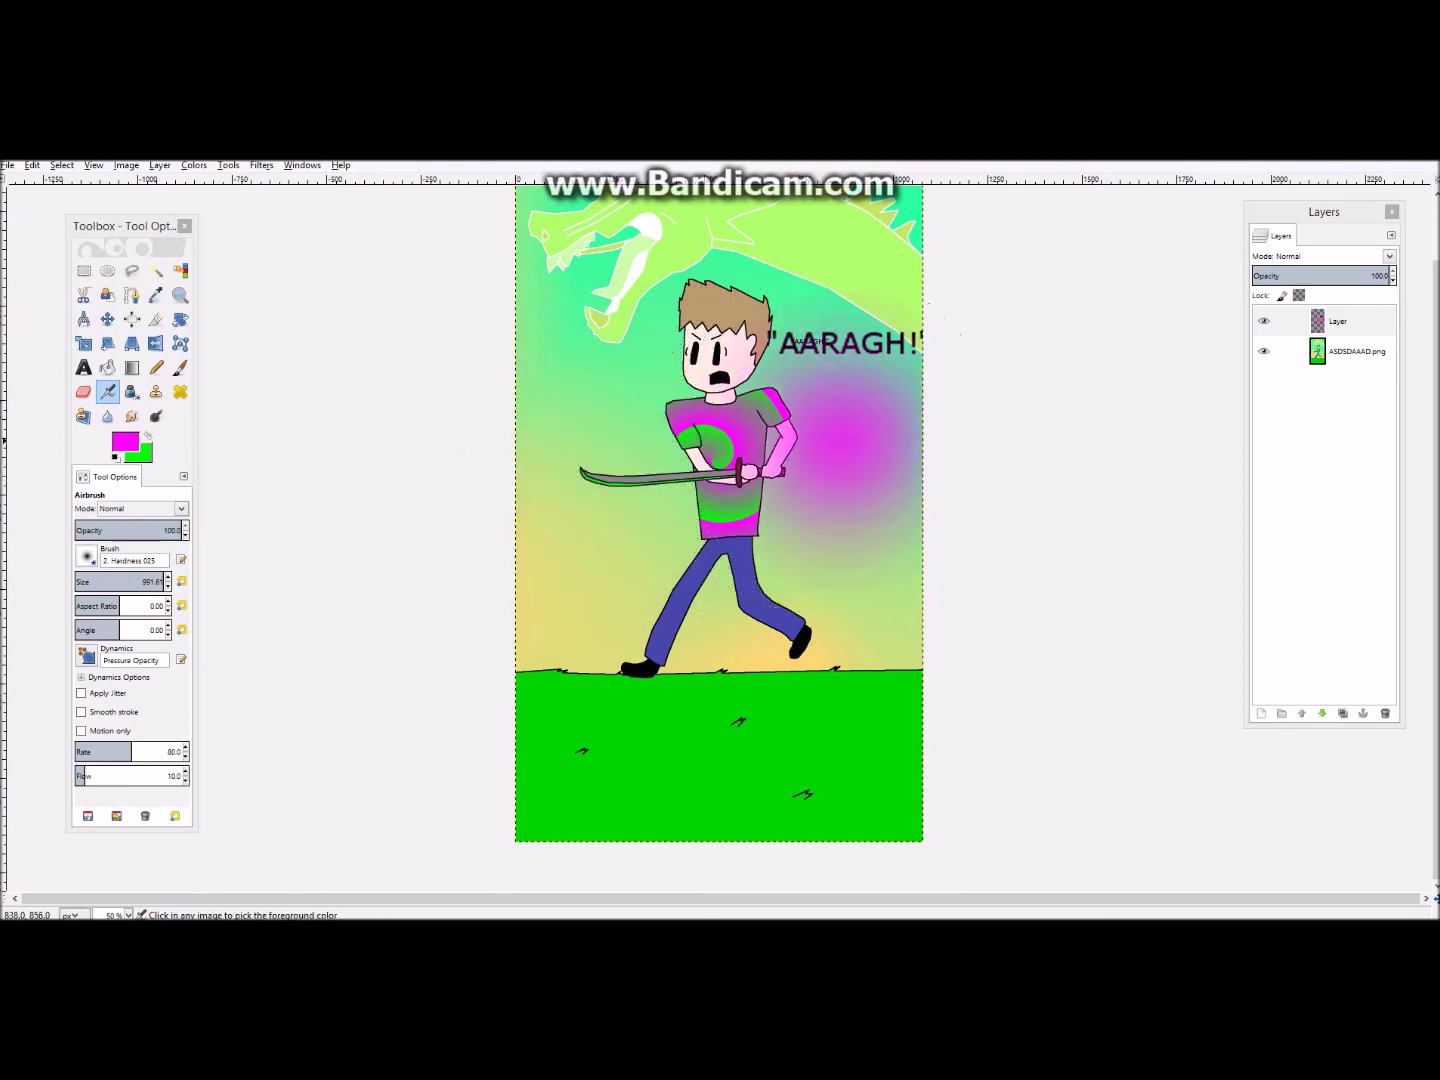
key("ctrl+z")
left_click_drag(612, 438, 889, 515)
key("ctrl+z")
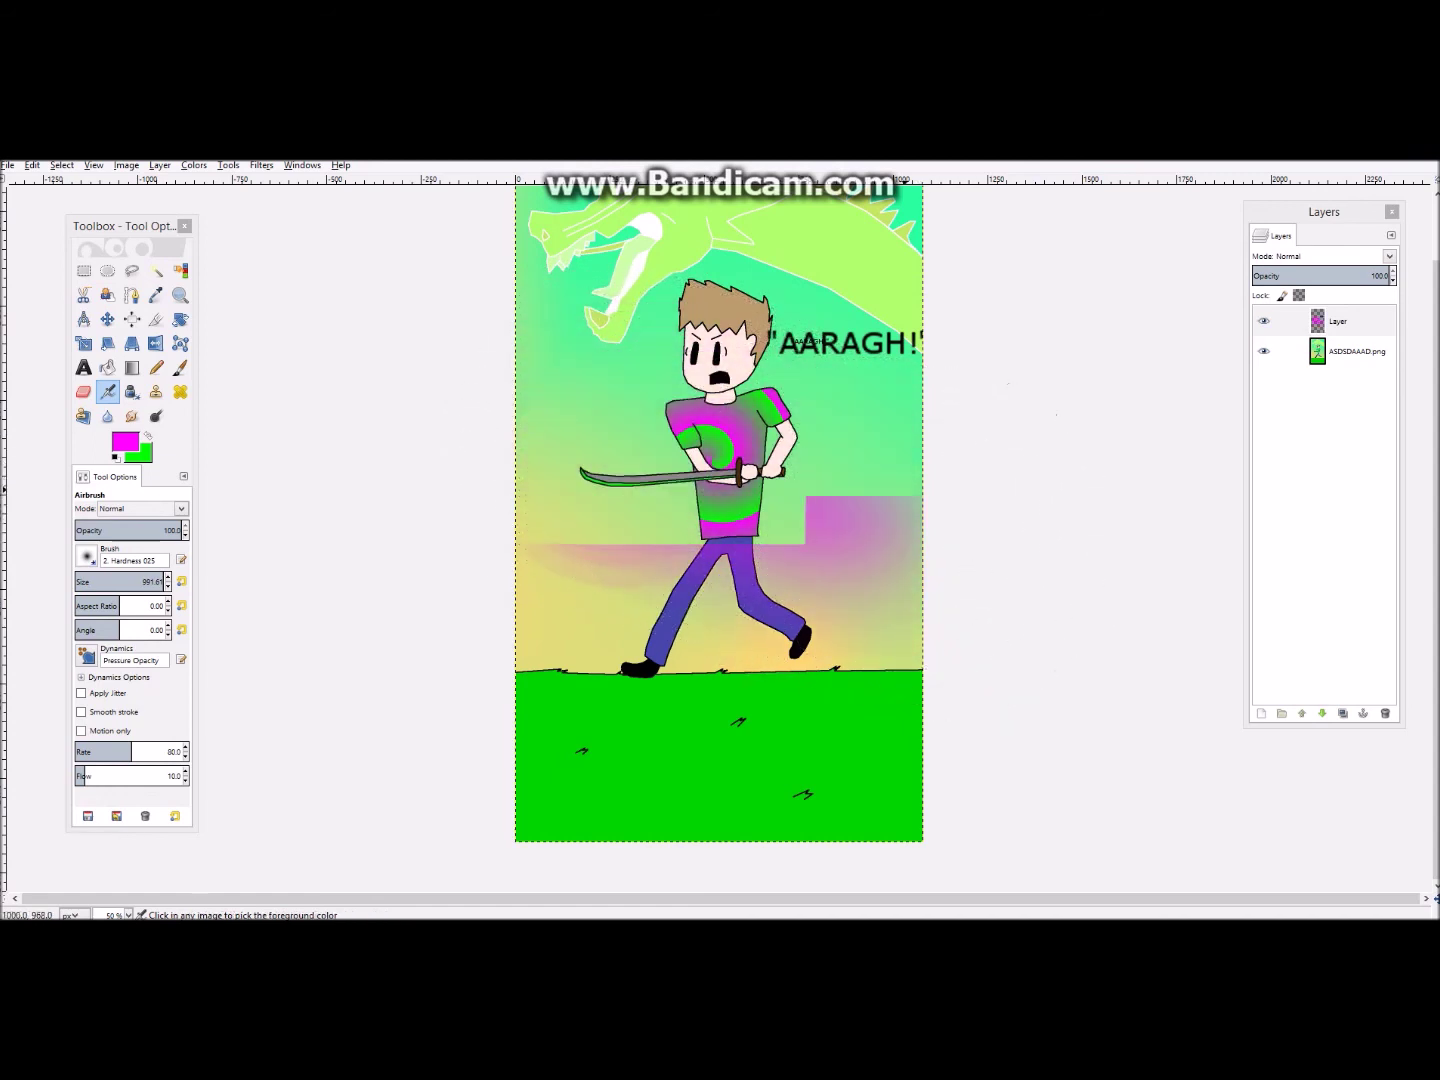
Try magenta Ink strokes with the round nib around the sword and legs, undoing the long looping one
left_click(130, 392)
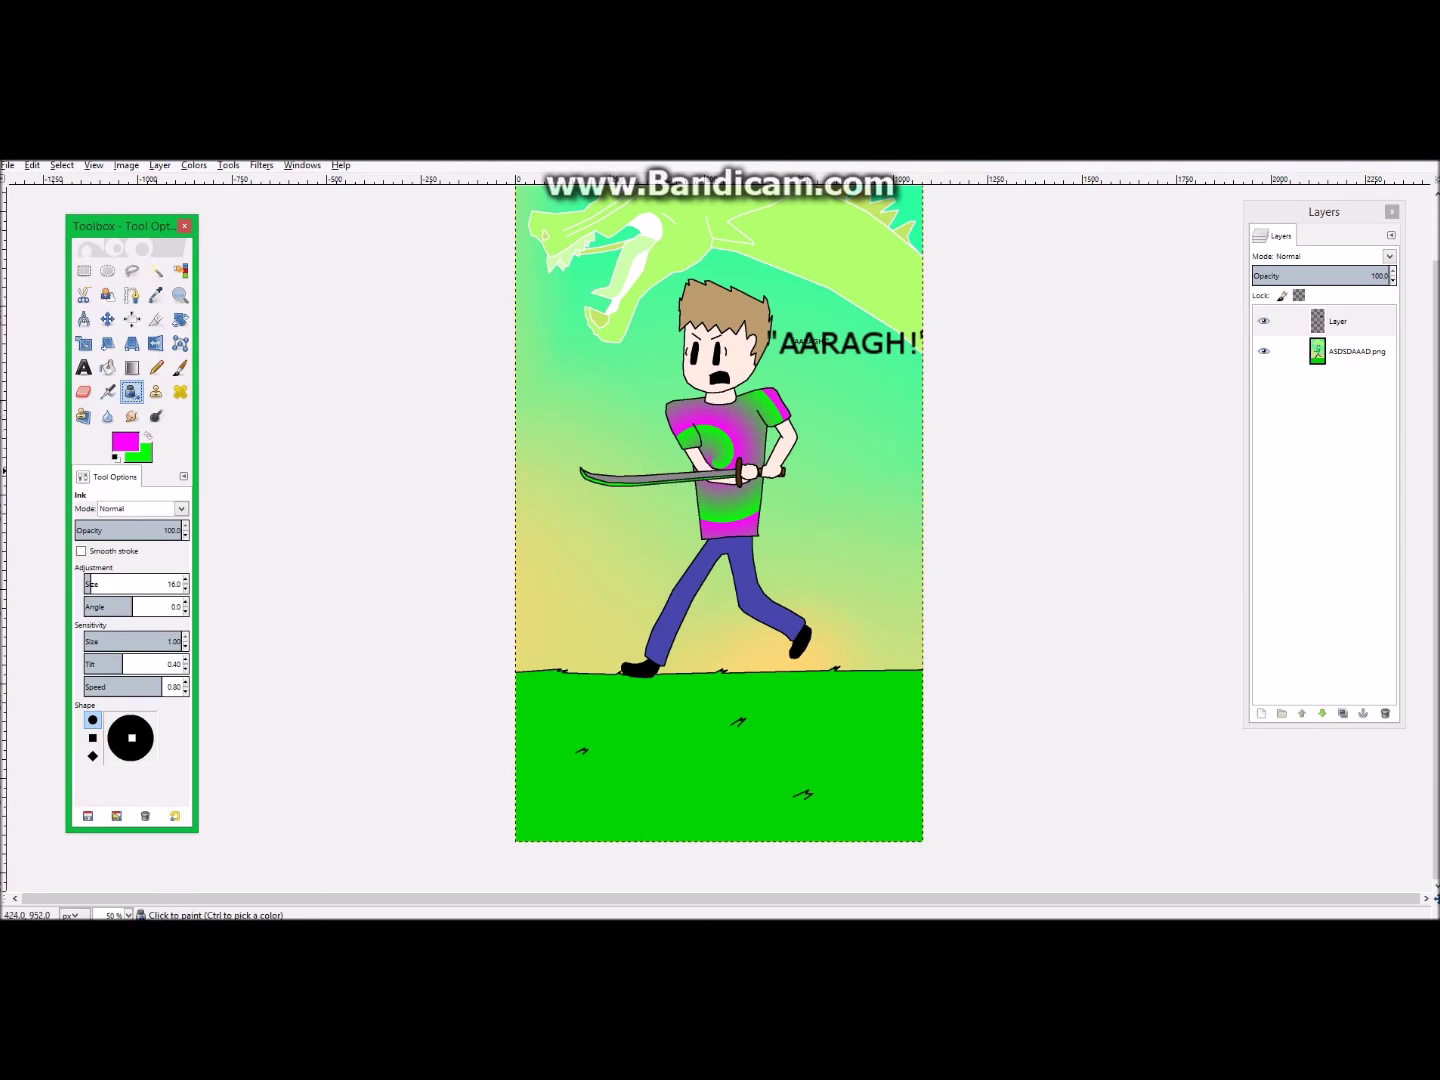
left_click_drag(583, 514, 604, 543)
mouse_move(609, 471)
left_mouse_down()
mouse_move(594, 381)
mouse_move(651, 395)
left_mouse_up()
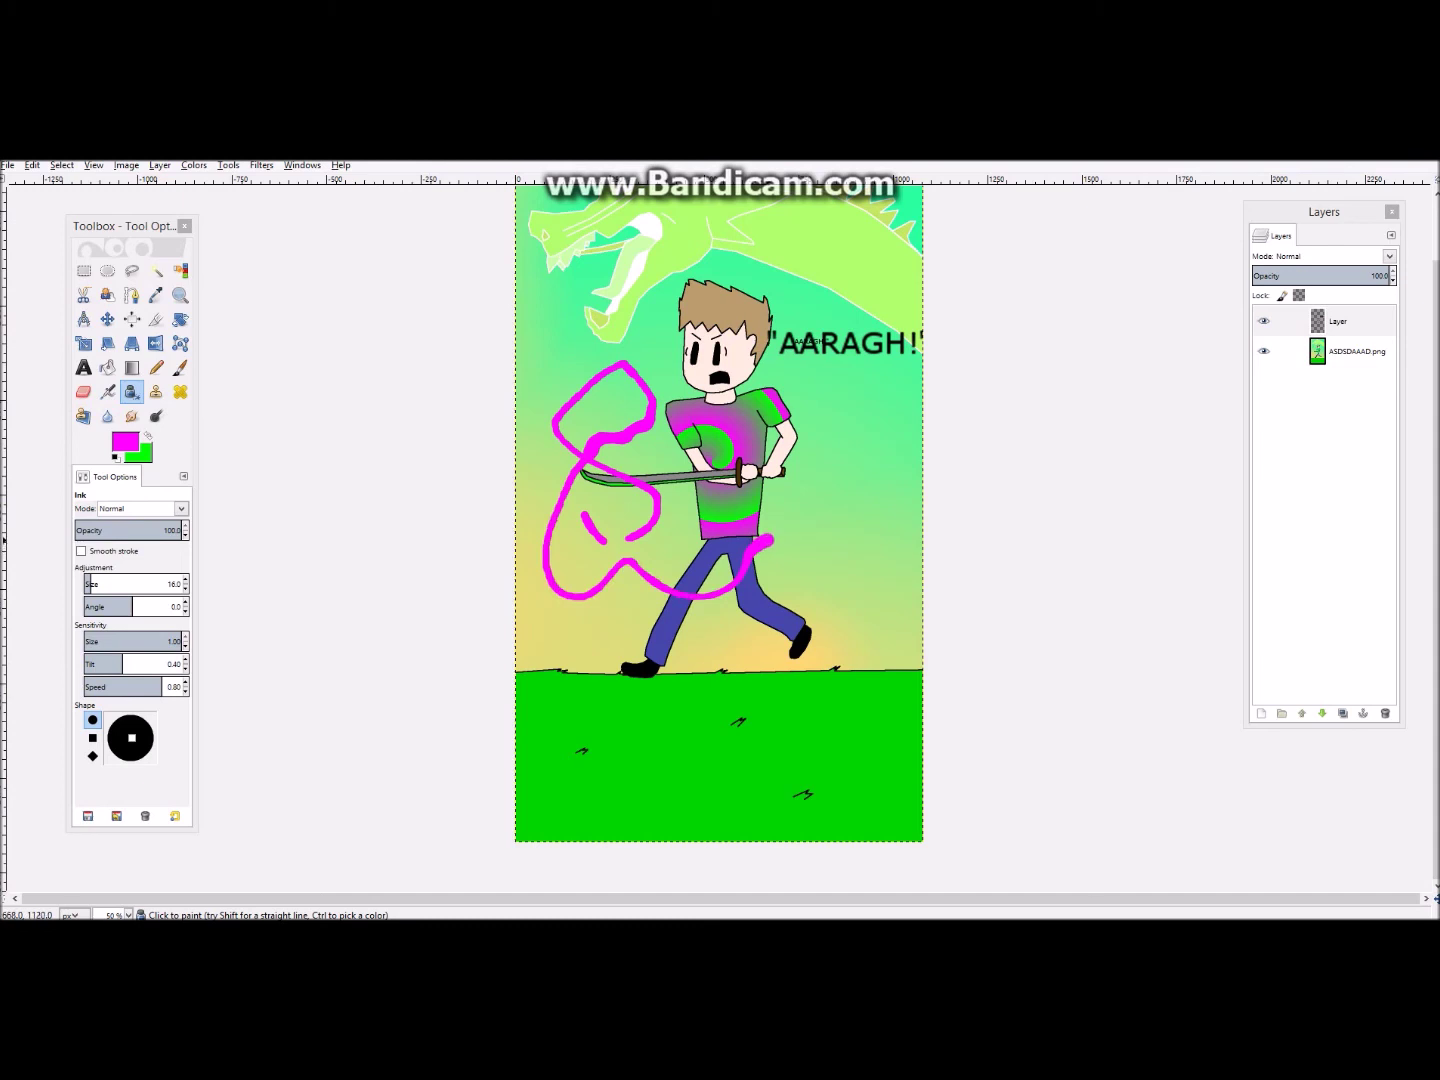
key("ctrl+z")
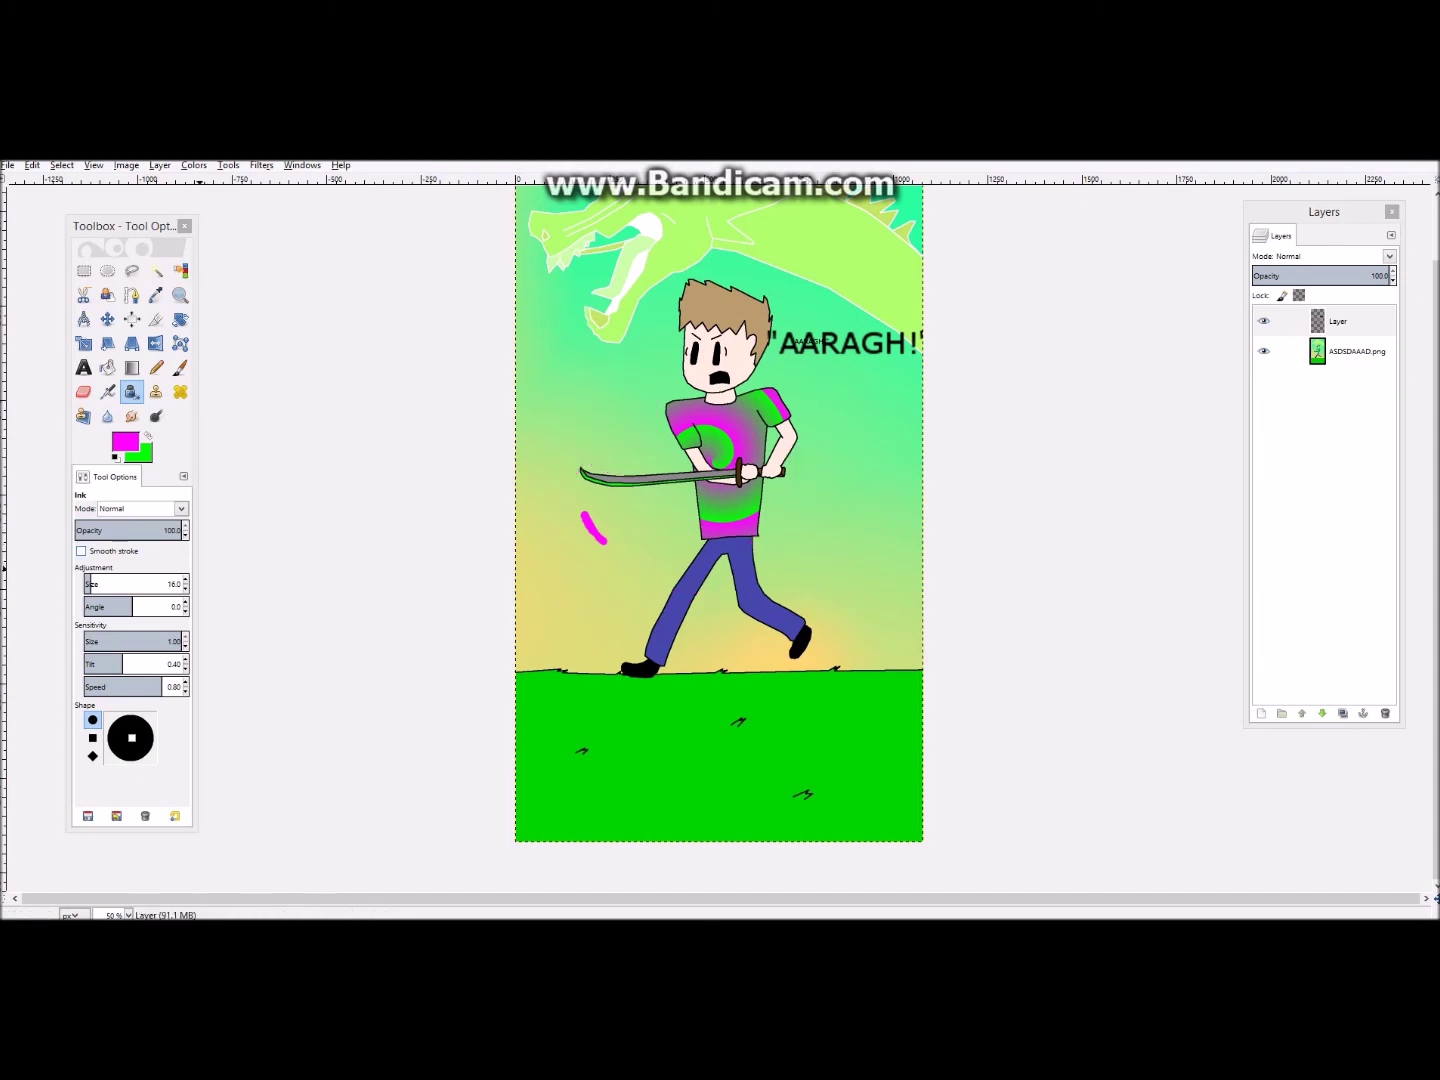
Try magenta Ink strokes with the square and diamond nibs near the sword and legs, and undo the strokes
left_click(93, 738)
mouse_move(553, 567)
left_mouse_down()
mouse_move(690, 567)
mouse_move(775, 489)
left_mouse_up()
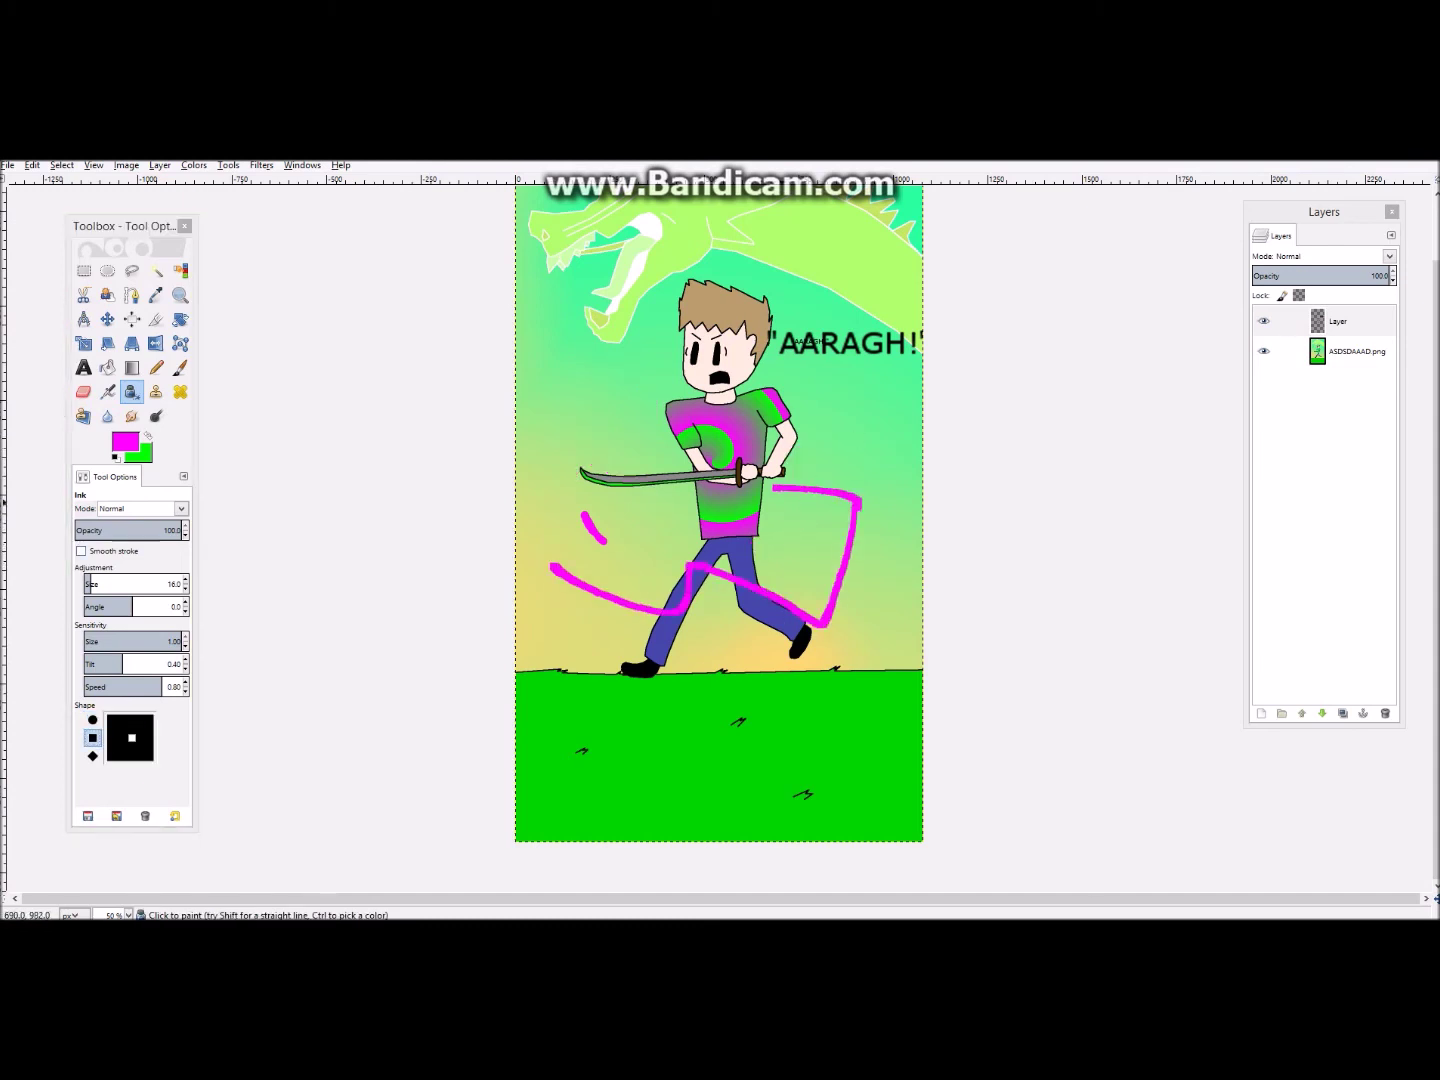
key("ctrl+z")
left_click(92, 756)
left_click_drag(576, 546, 597, 592)
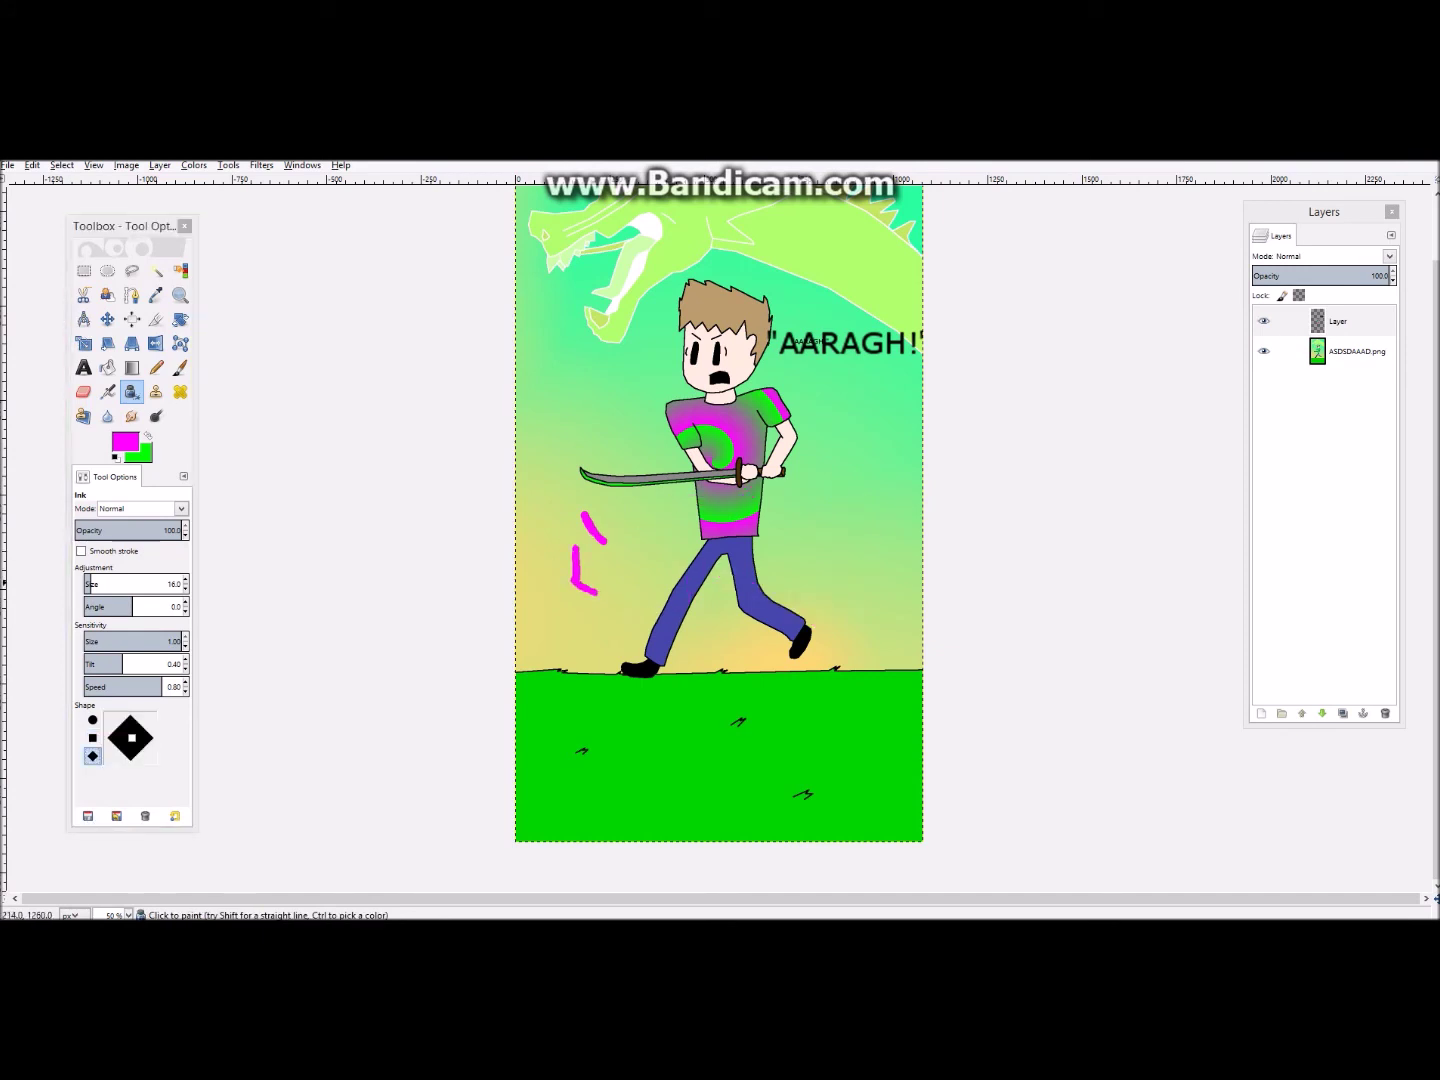
left_click_drag(503, 578, 536, 409)
key("ctrl+z")
key("ctrl+z")
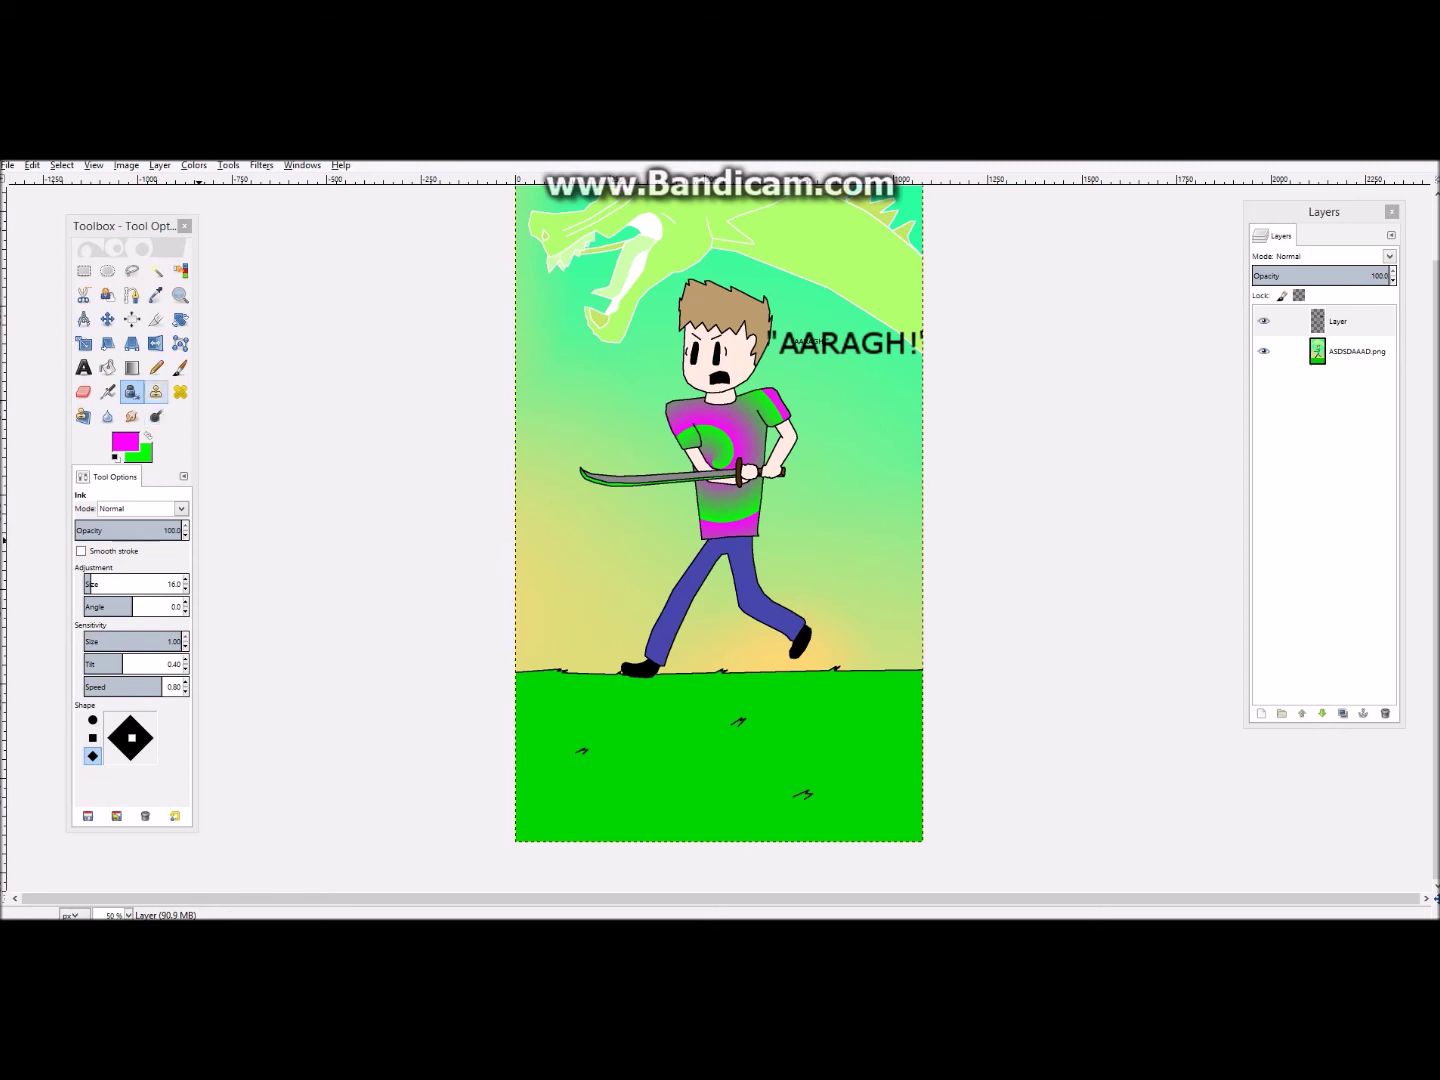
Switch to the Blur / Sharpen tool and set its brush size to 110.13
left_click(157, 392)
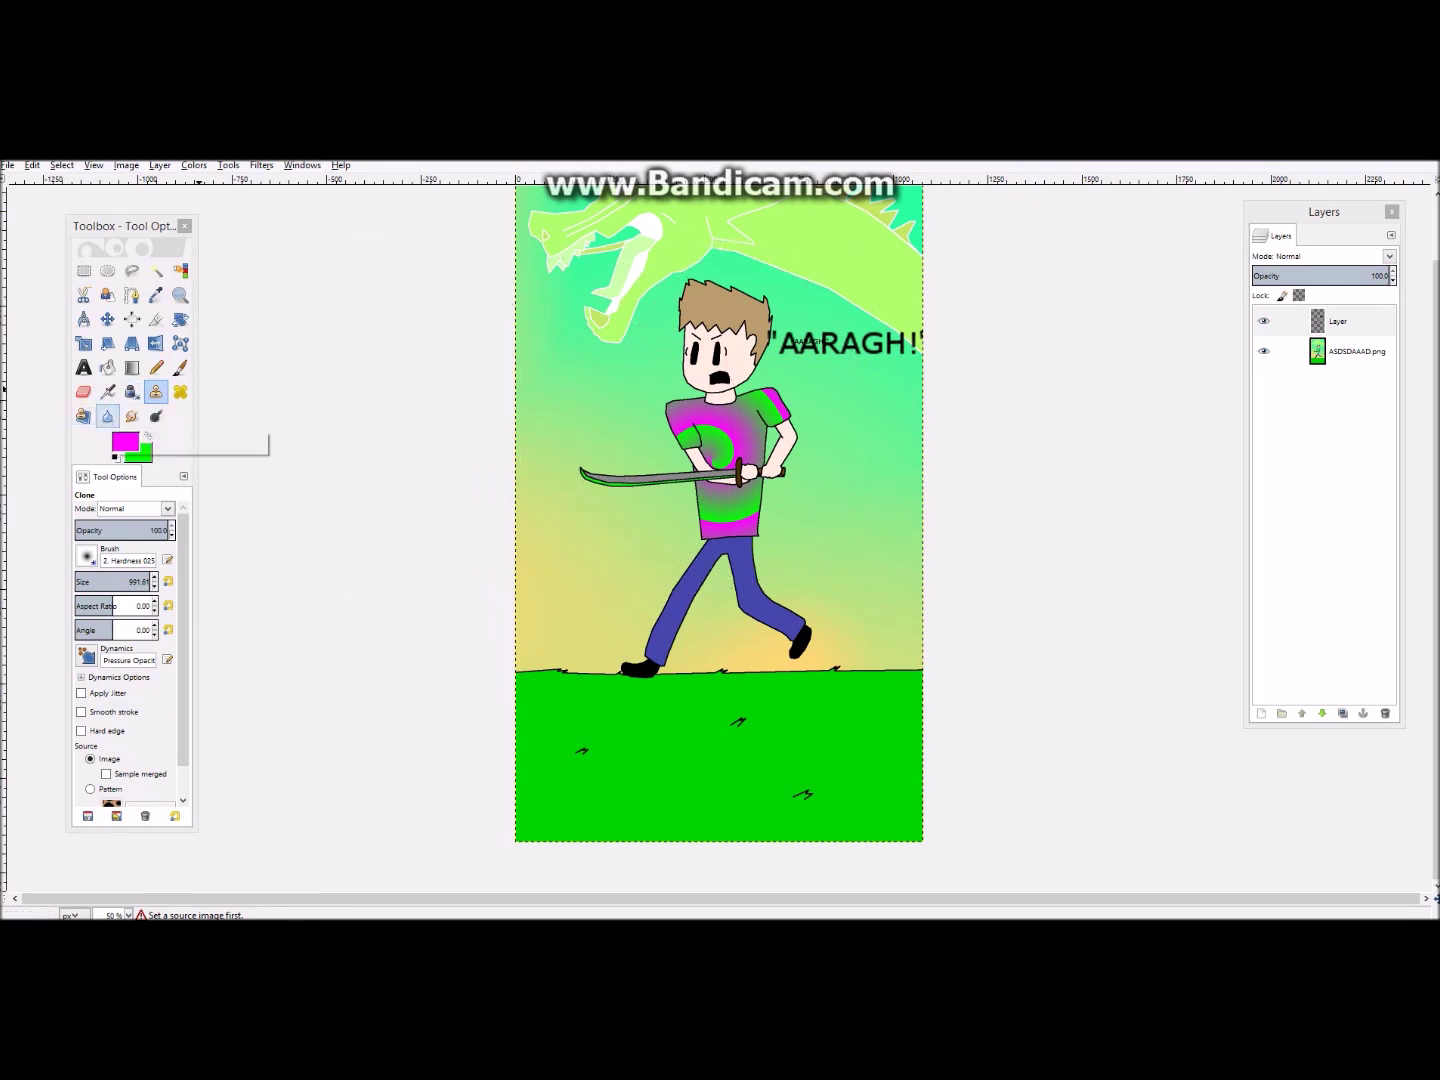
left_click(107, 416)
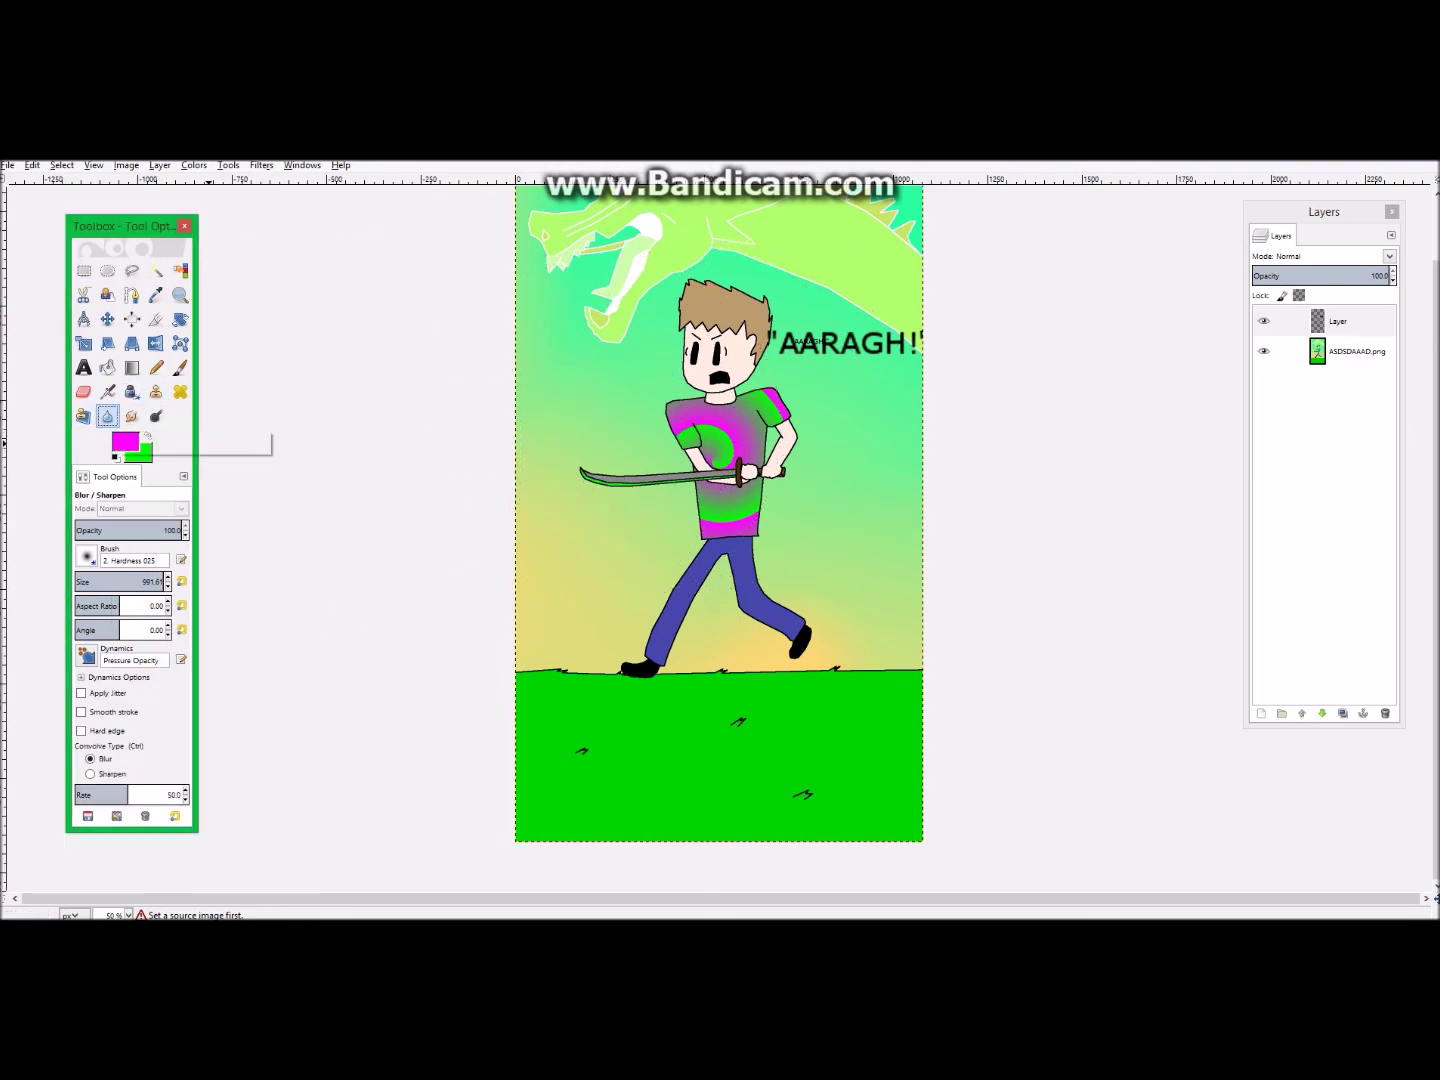
scroll(745, 506, "up", 3)
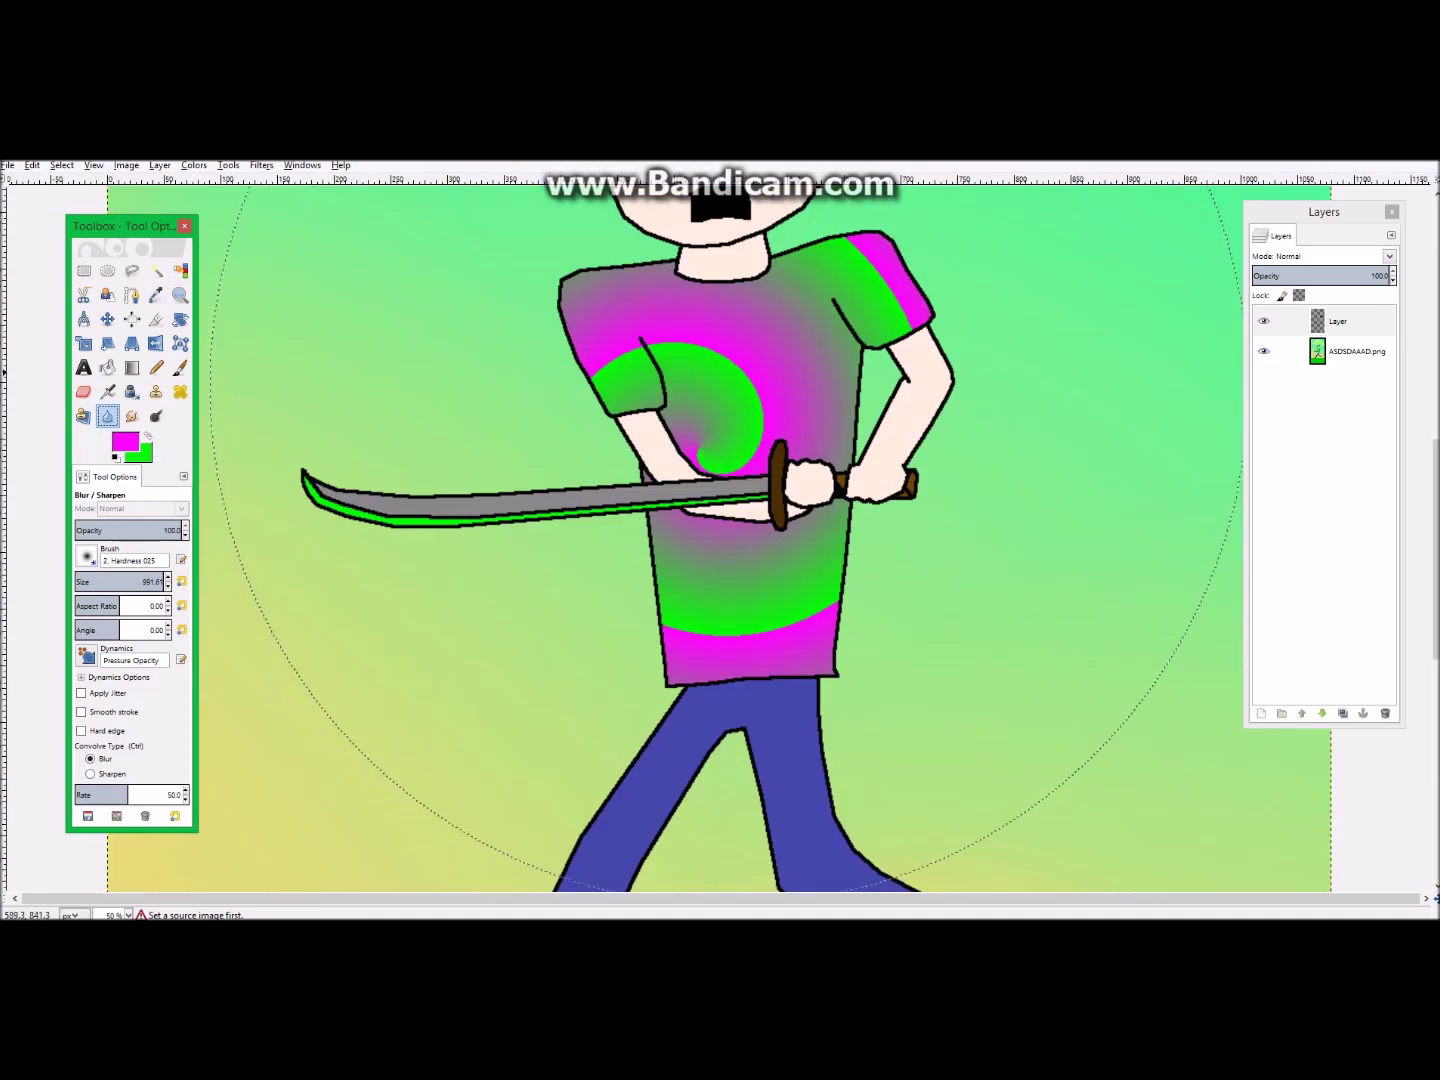
scroll(745, 505, "up", 5)
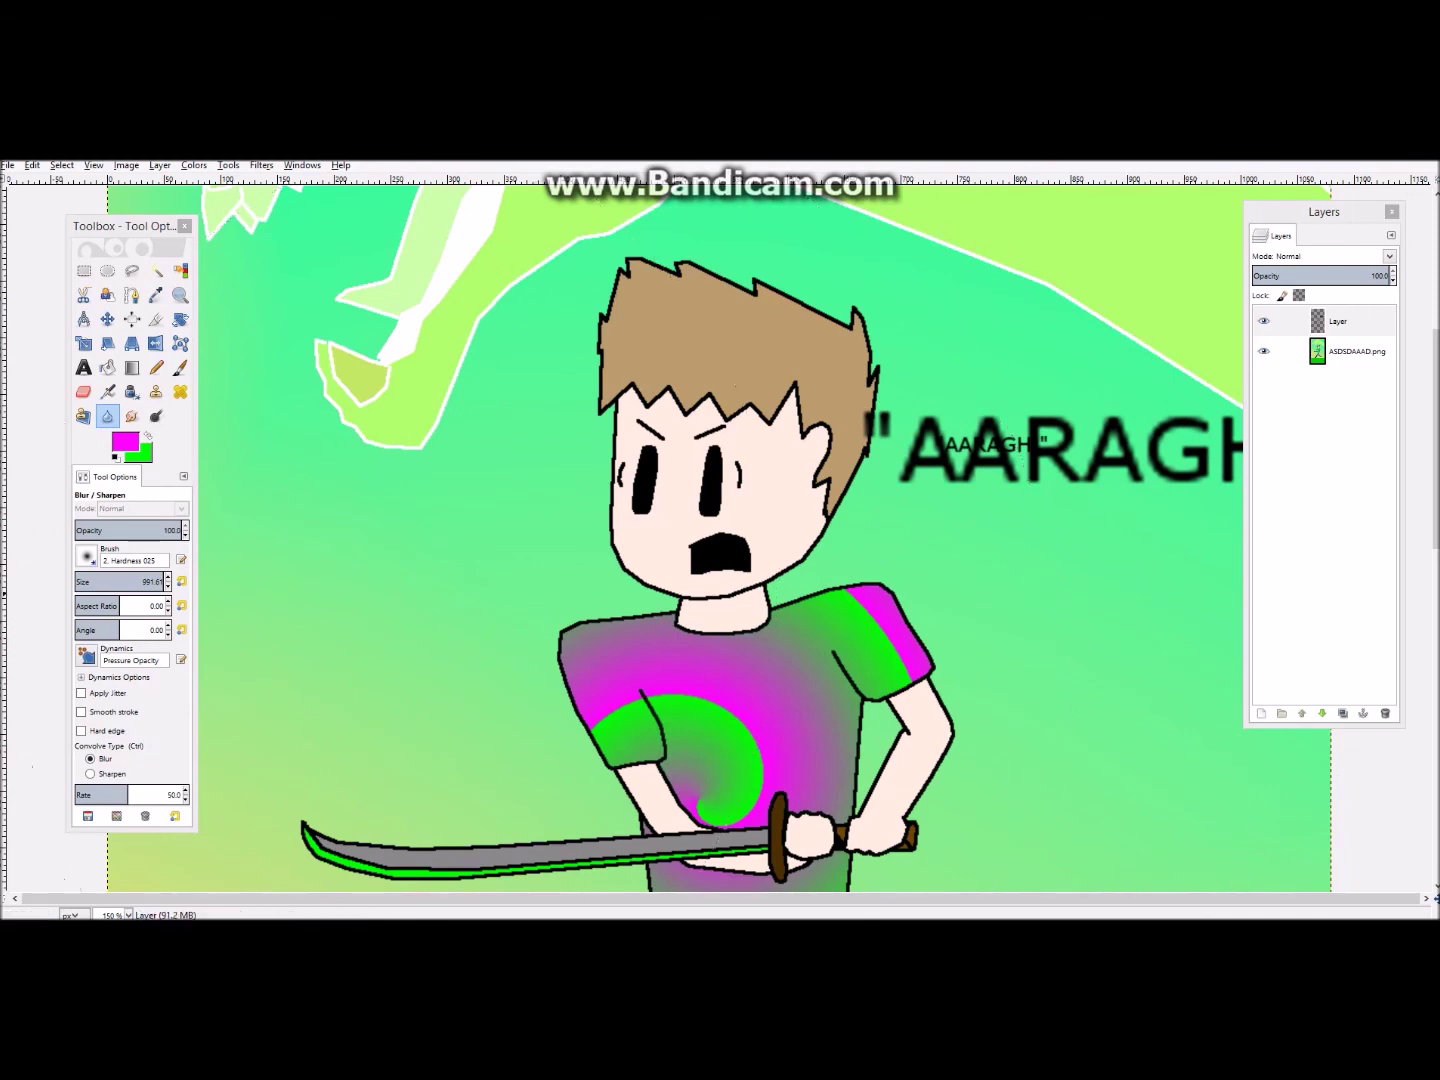
left_click(154, 583)
left_click_drag(153, 581, 84, 580)
Try blurring the small "AARAGH!" text, undo the blur, and change the convolve type to Sharpen
left_click_drag(901, 464, 914, 488)
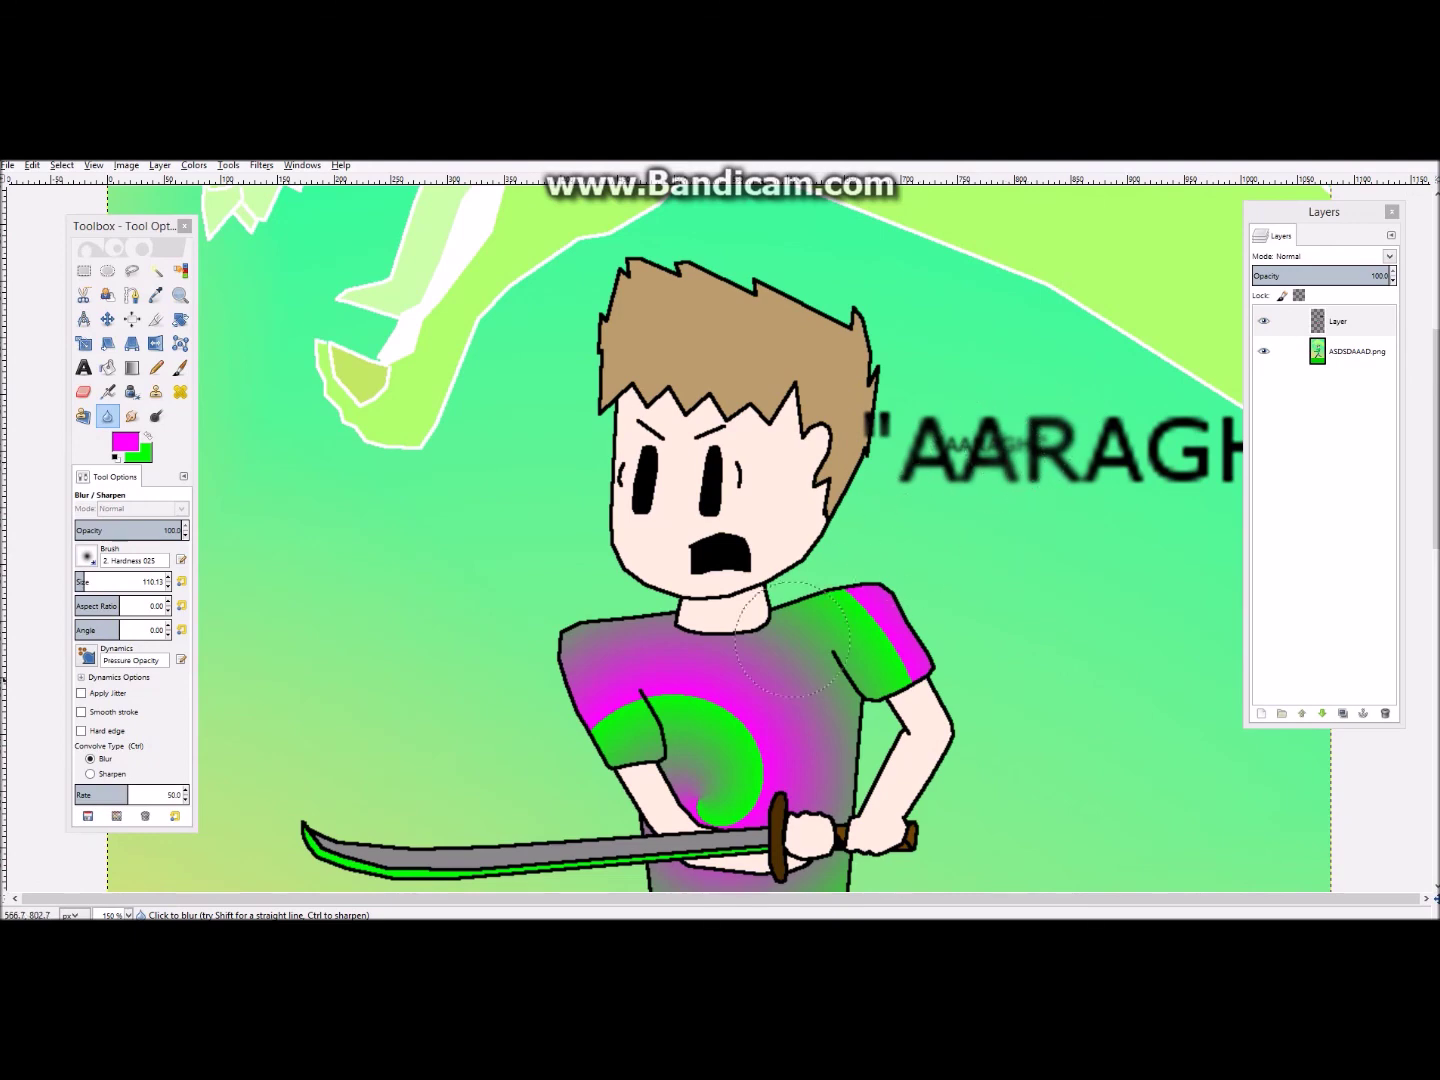
key("ctrl+z")
left_click(90, 773)
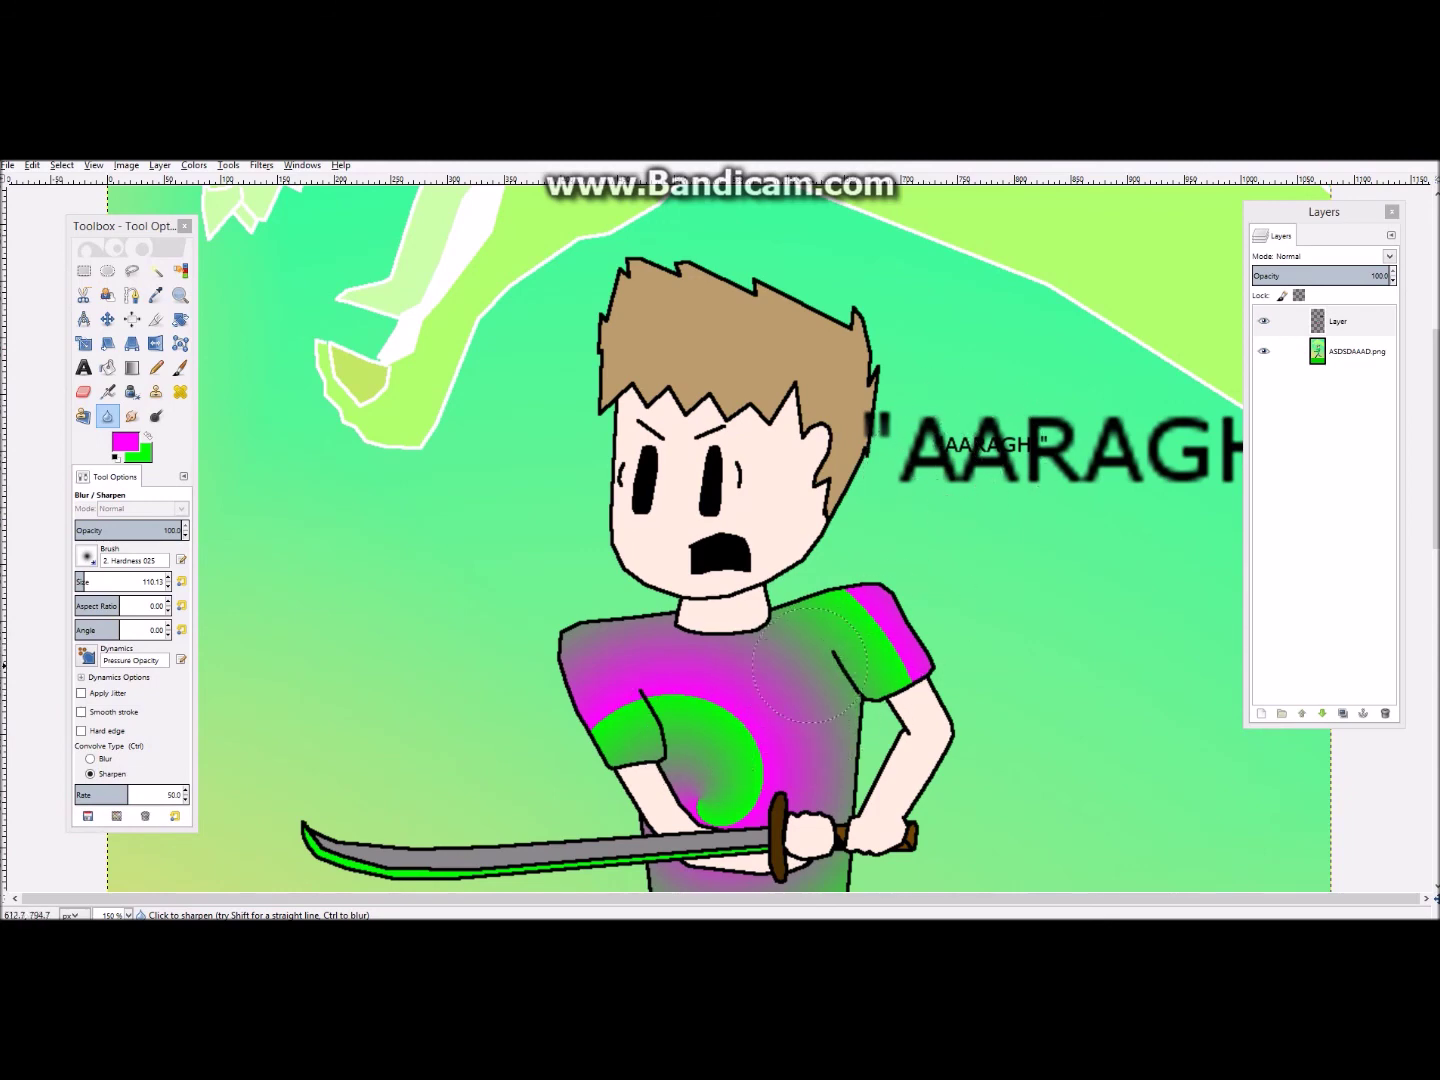
Smudge the letters of the large "AARAGH!" text downward so they streak, using the 2. Hardness 025 brush
left_click(130, 416)
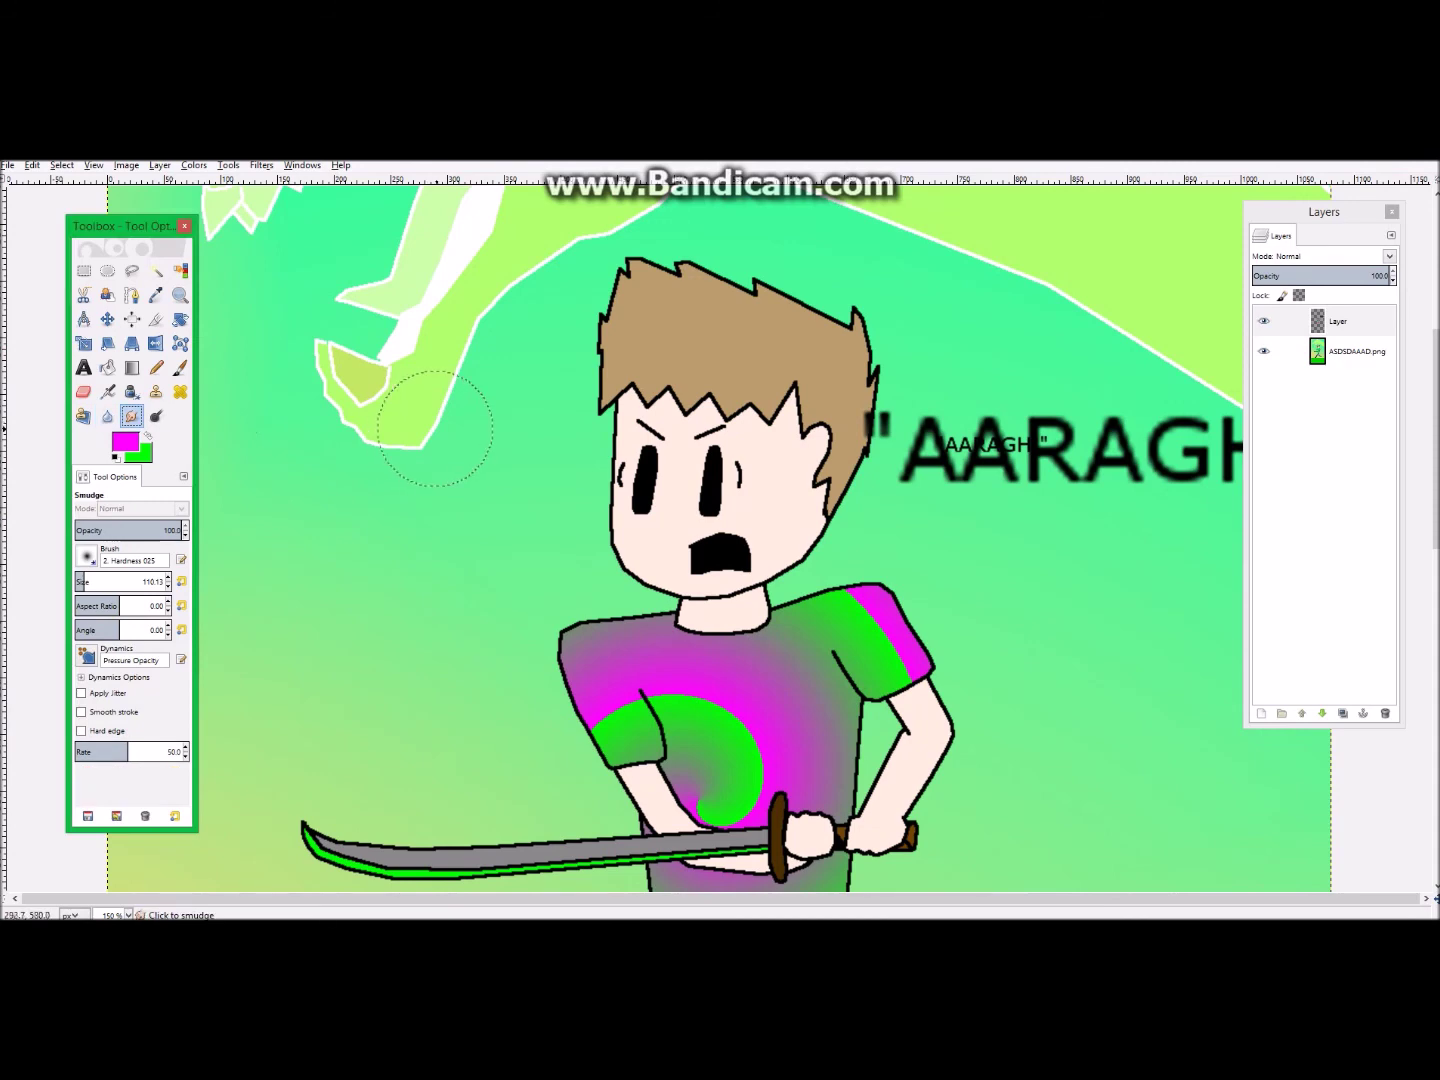
left_click_drag(942, 457, 896, 500)
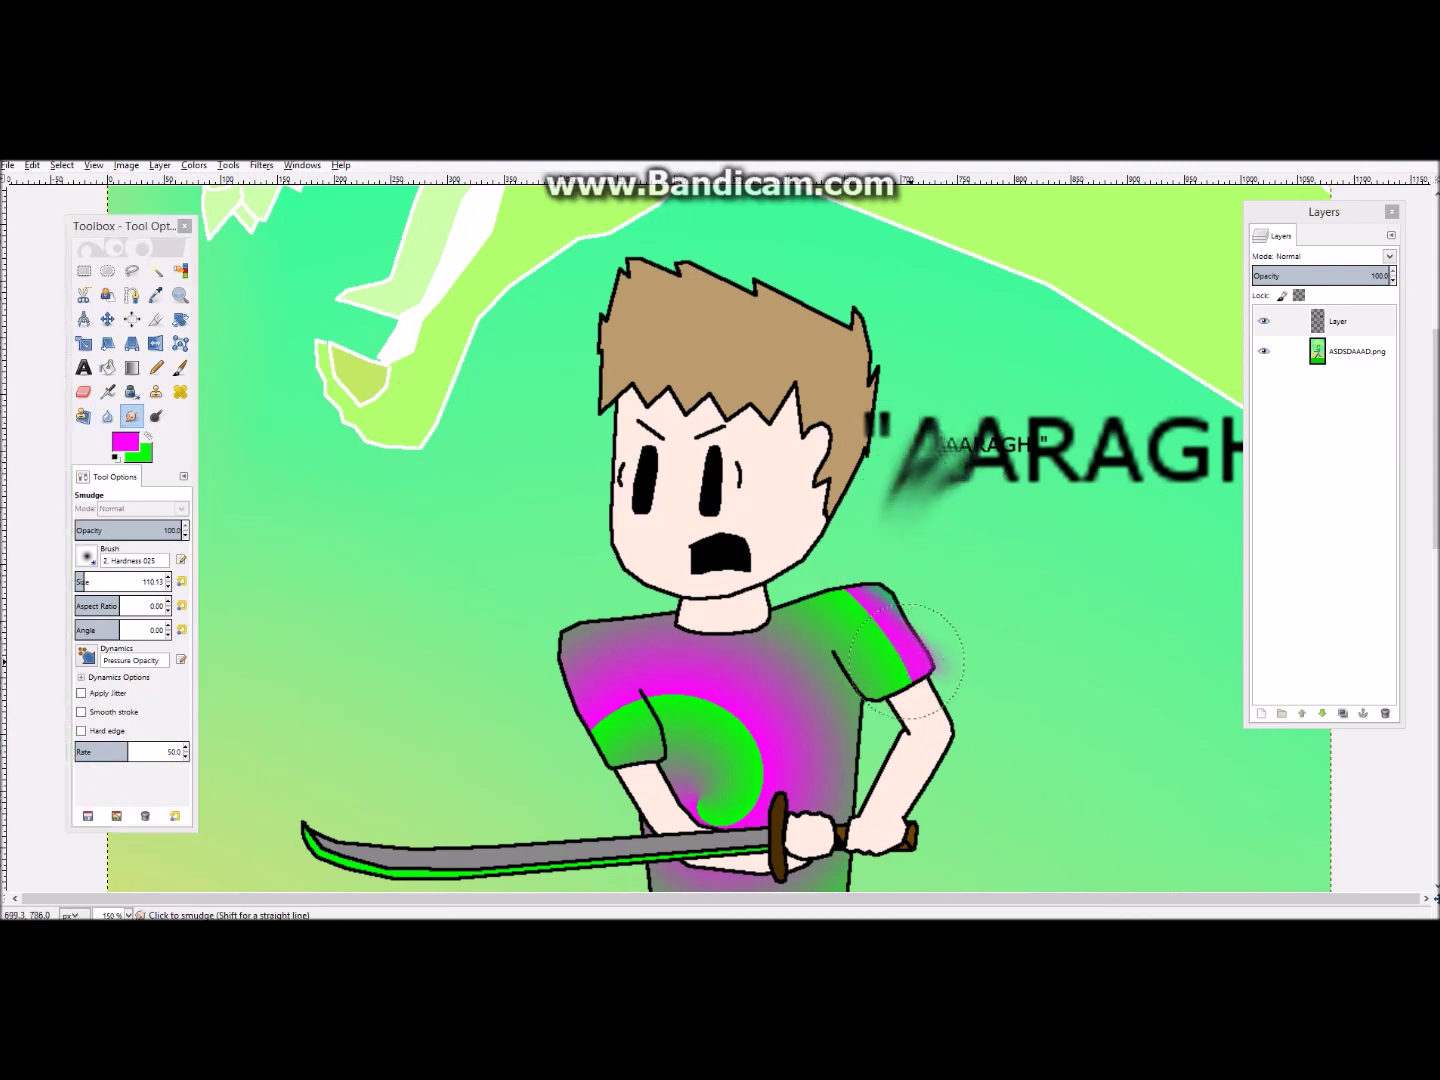
mouse_move(987, 427)
left_mouse_down()
mouse_move(1000, 478)
mouse_move(1050, 528)
left_mouse_up()
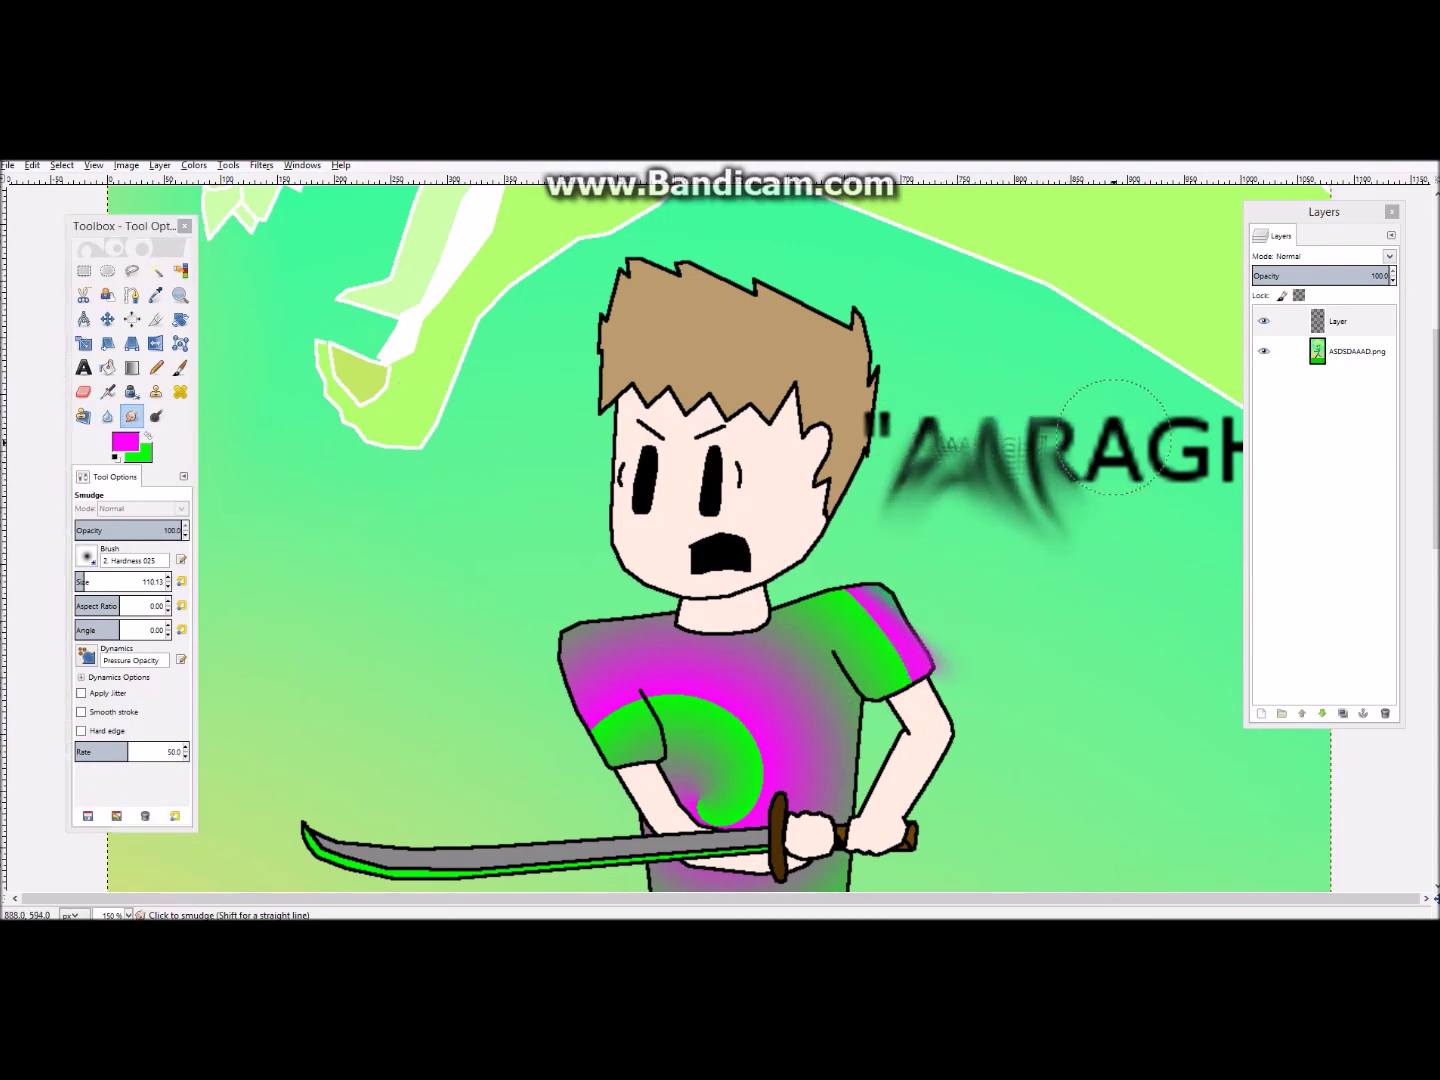
left_click_drag(1113, 436, 1104, 479)
left_click_drag(1185, 455, 1167, 491)
scroll(1111, 526, "down", 1)
left_click_drag(1057, 474, 1048, 521)
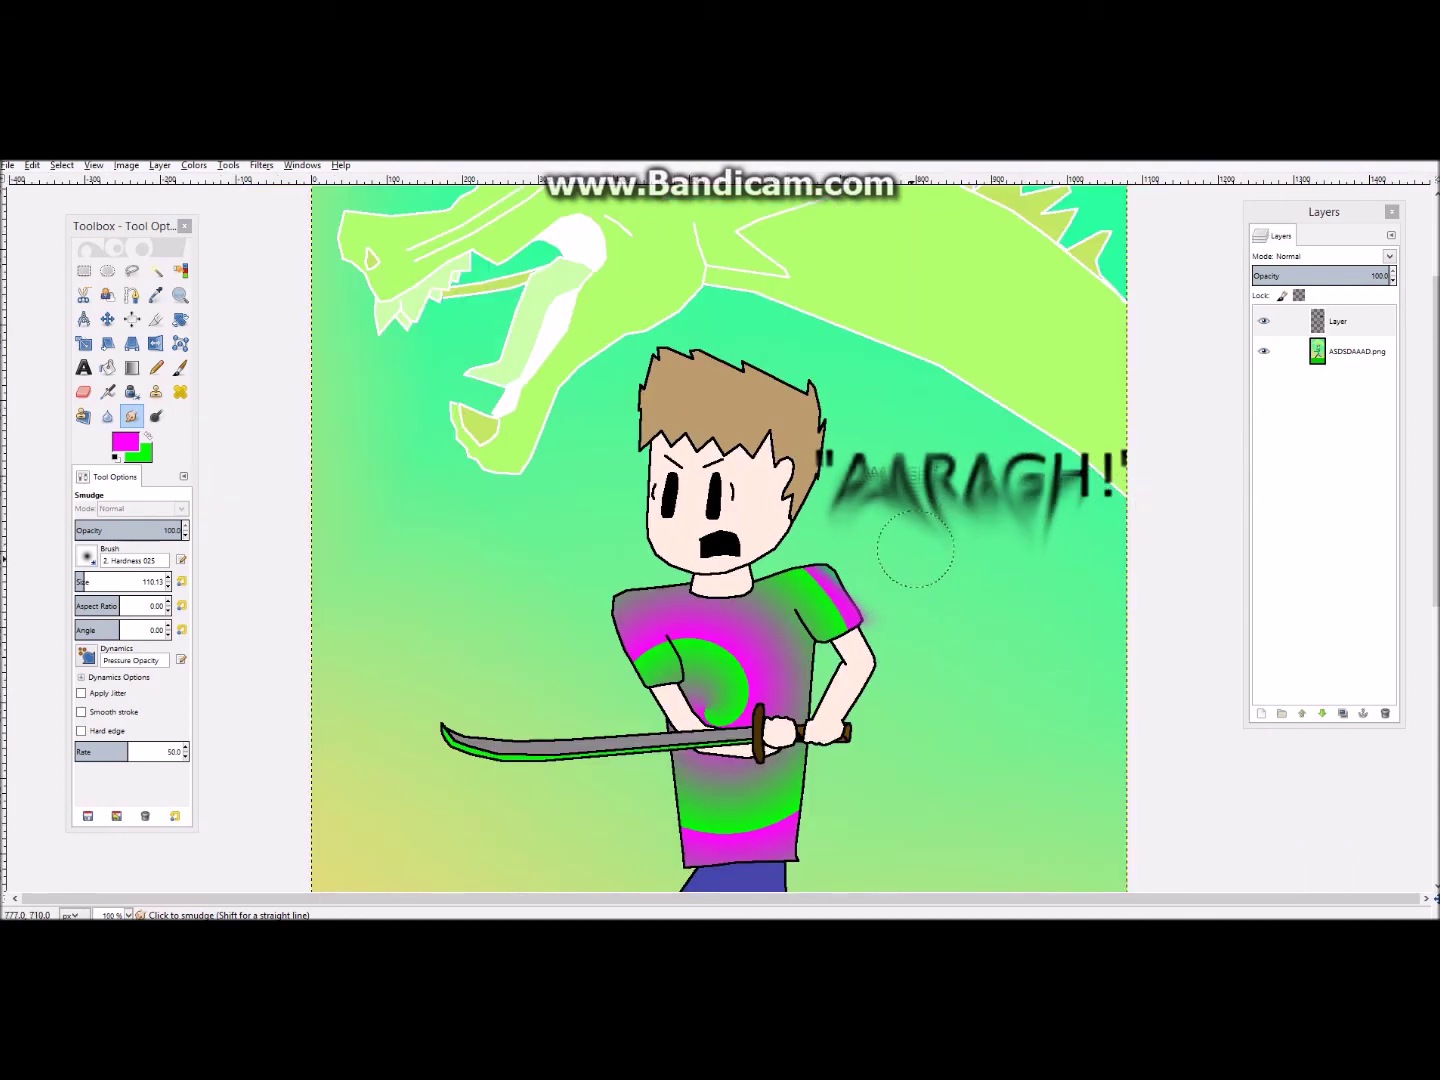
Undo the smudging of the large "AARAGH!" text, including one more trial stroke, and switch to the Dodge / Burn tool
key("ctrl+z")
key("ctrl+z")
key("ctrl+z")
key("ctrl+z")
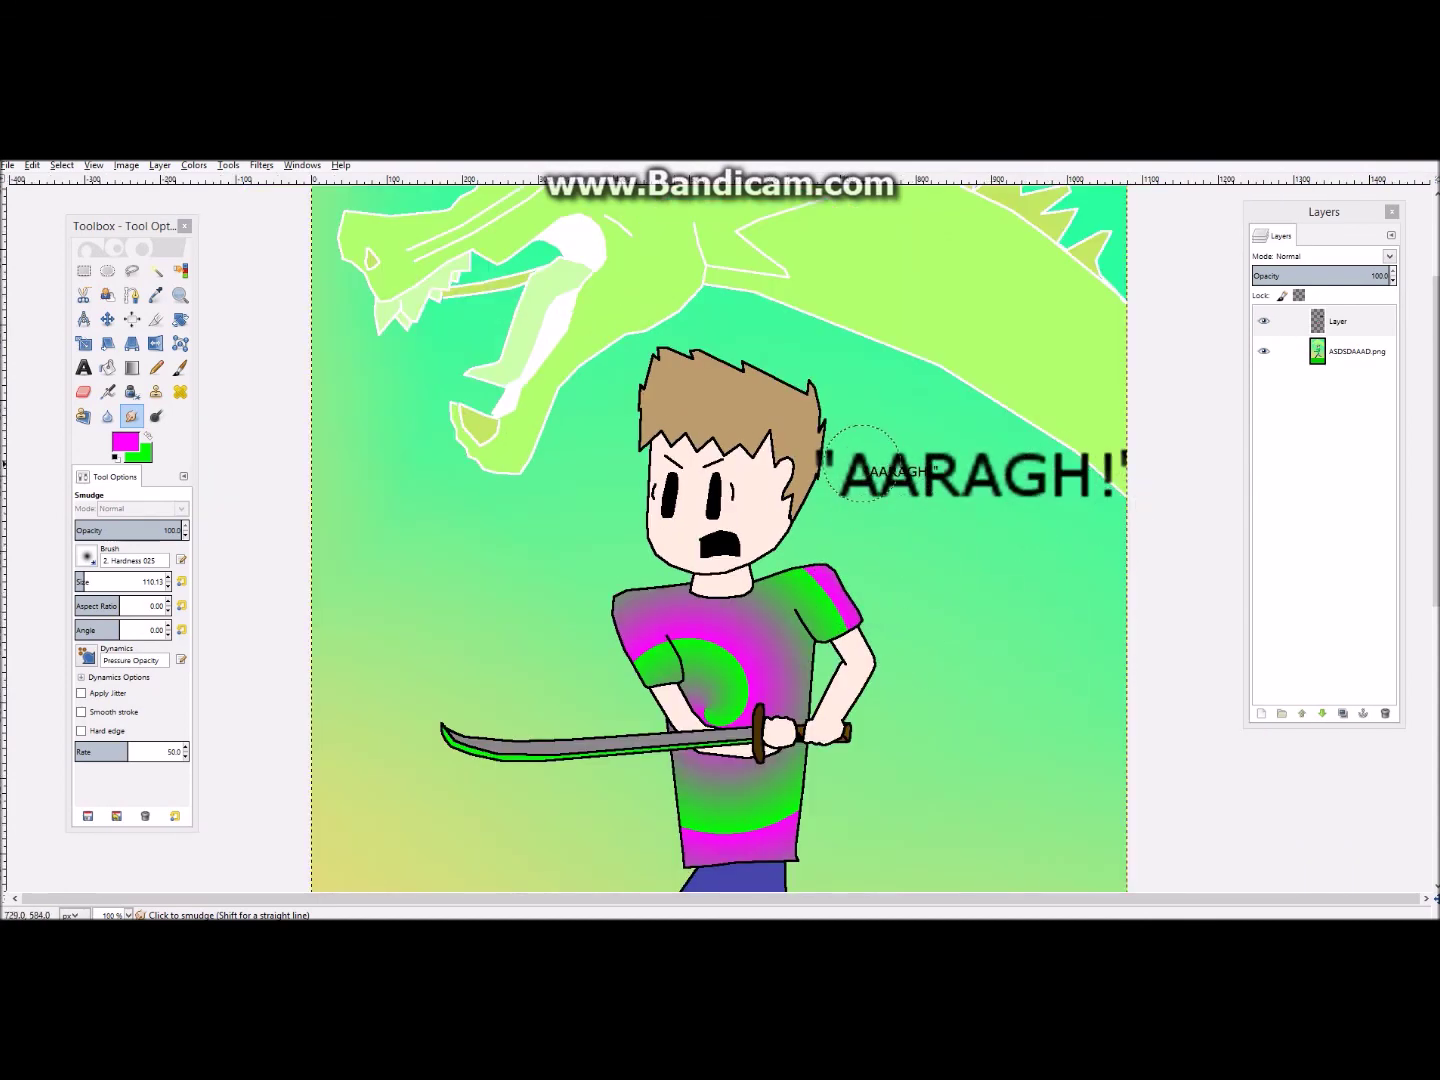
left_click_drag(870, 463, 894, 563)
key("ctrl+z")
left_click(156, 416)
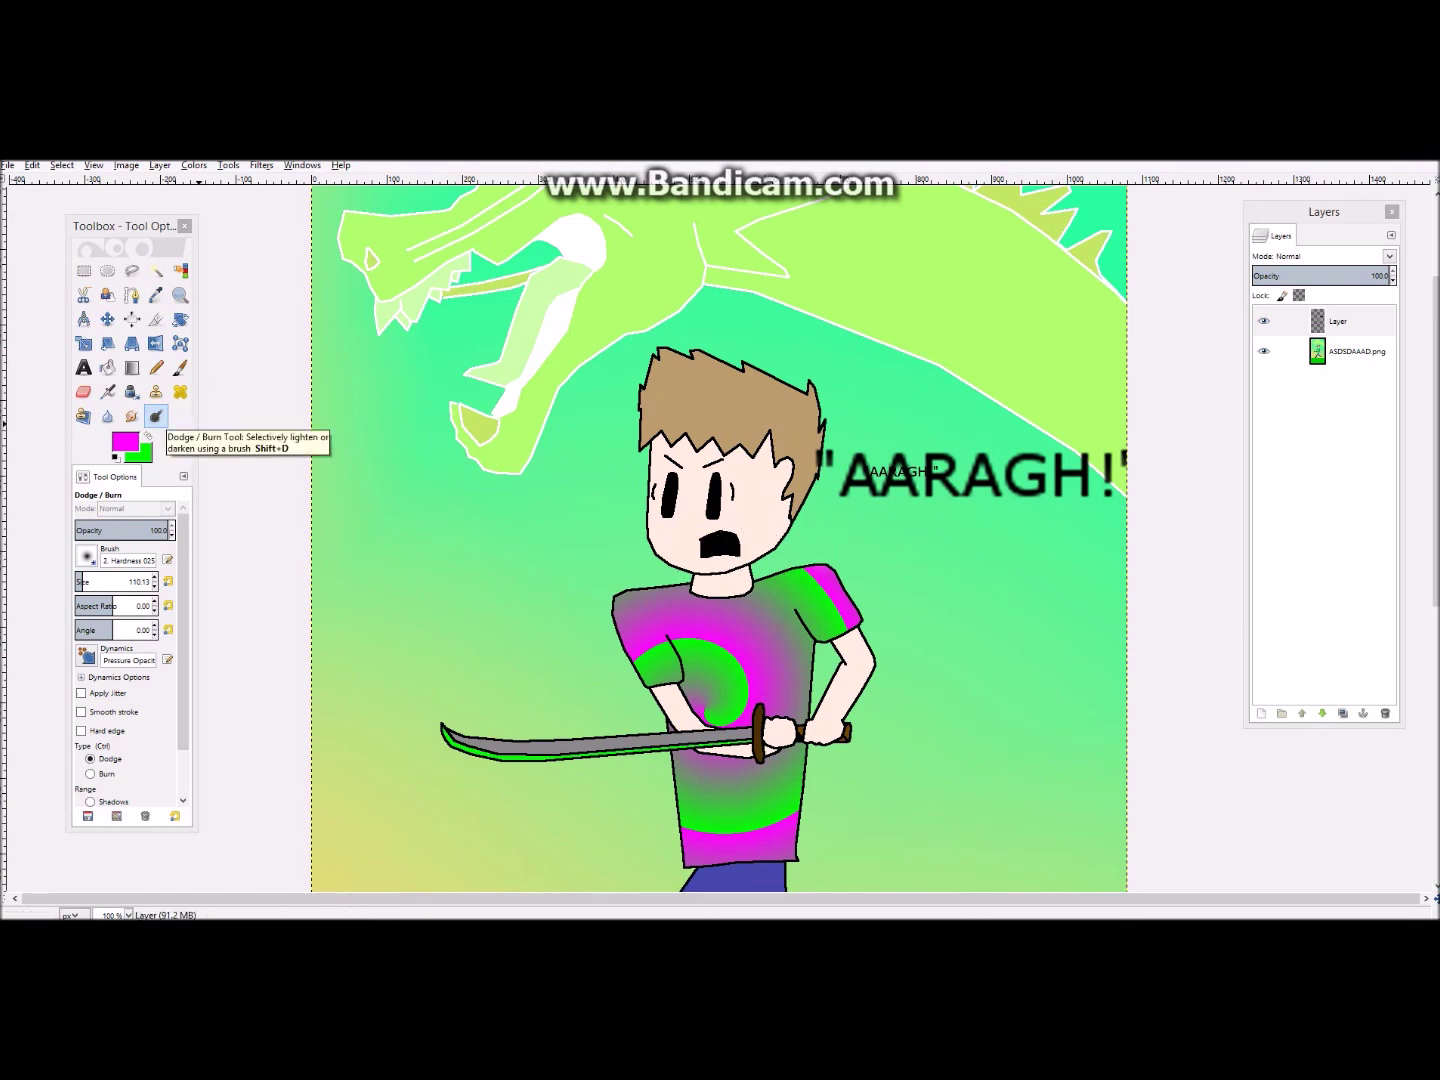
Sample a foreground color at the tip of the sword with the Color Picker
scroll(761, 510, "down", 3)
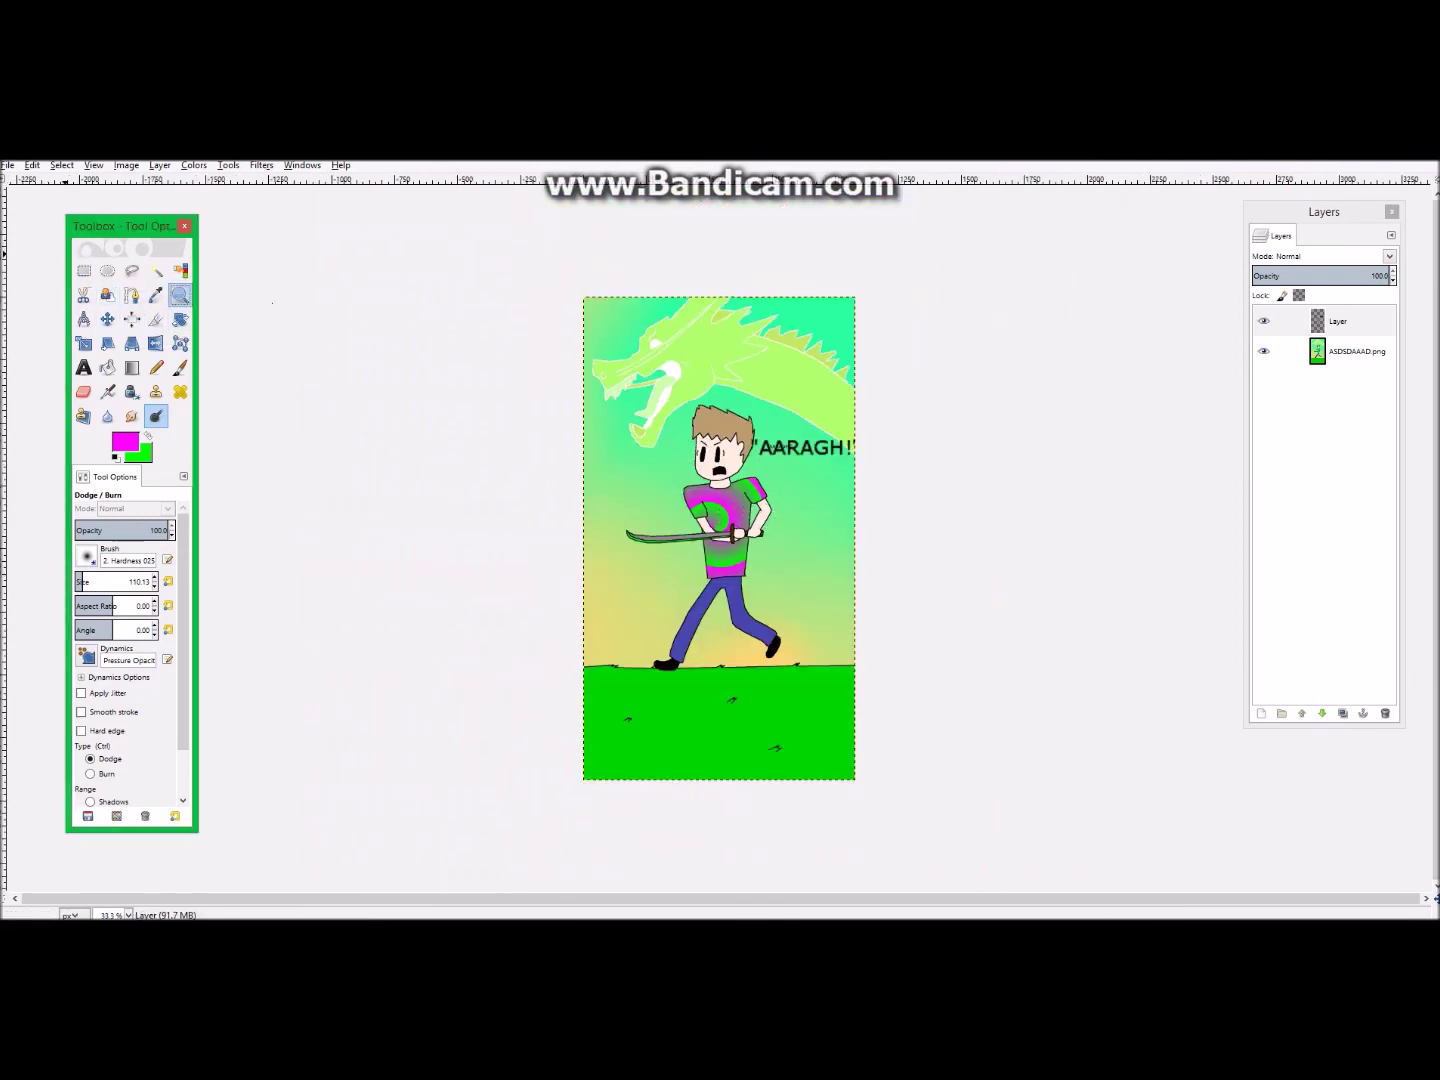
left_click(180, 293)
left_click_drag(599, 403, 808, 556)
left_click(155, 293)
left_click(354, 778)
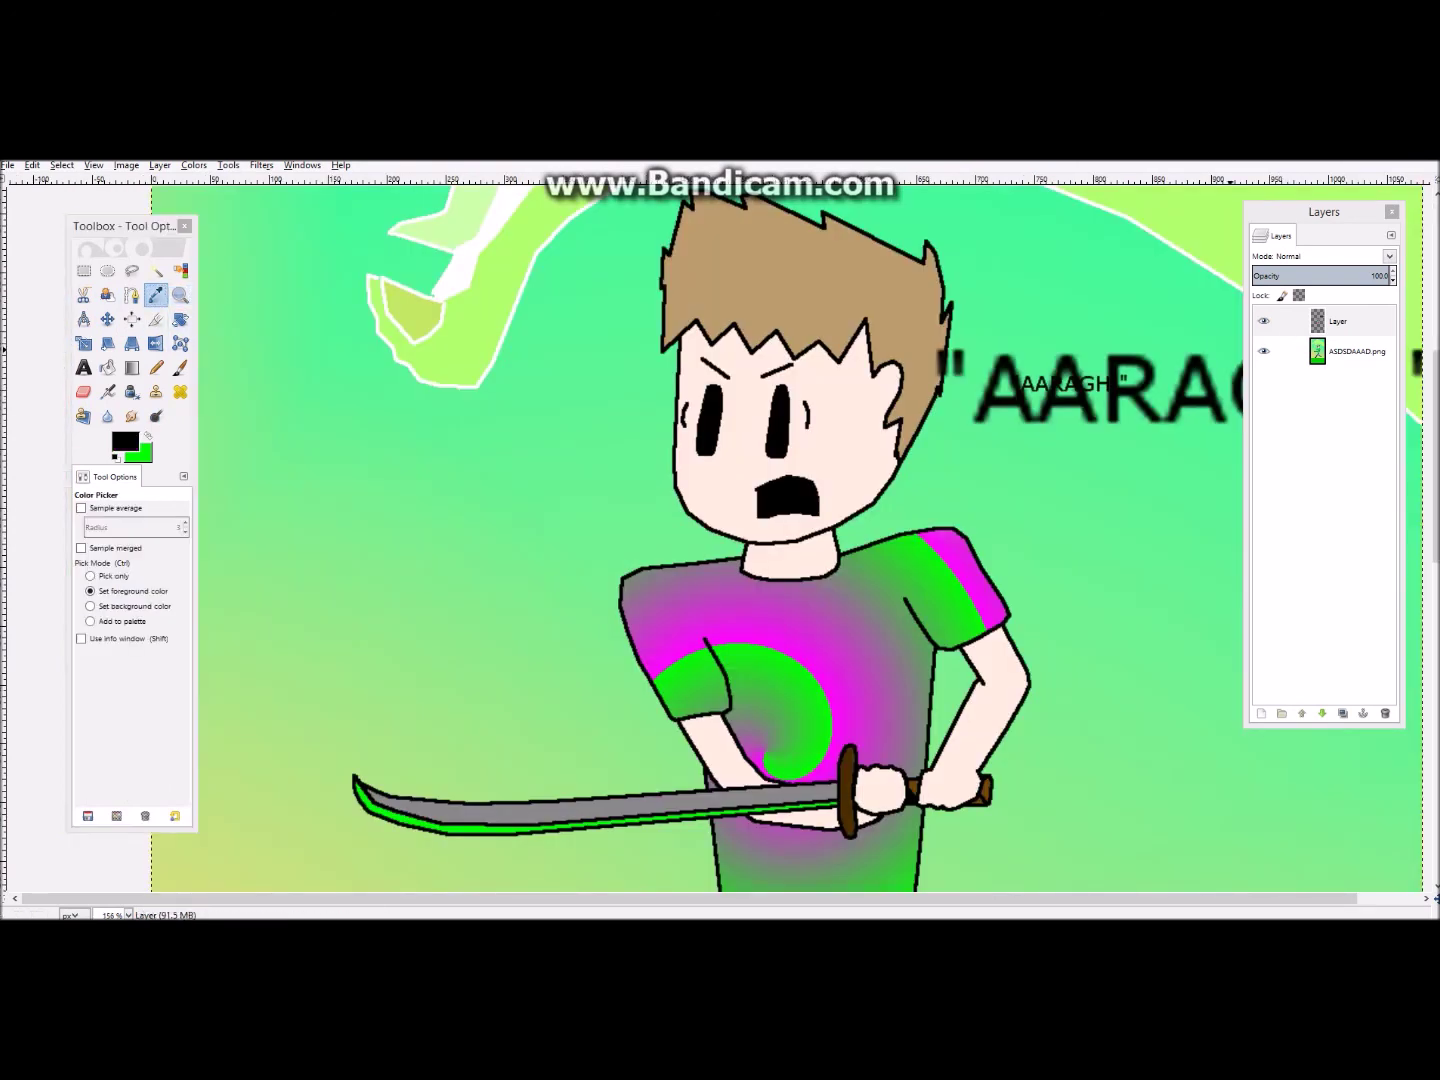
Select the ASDSDAAAD.png layer and pick the pale skin tone of the swordsman's face as the foreground color
left_click(1355, 351)
left_click(844, 309)
left_click(864, 321)
left_click(843, 303)
left_click(835, 385)
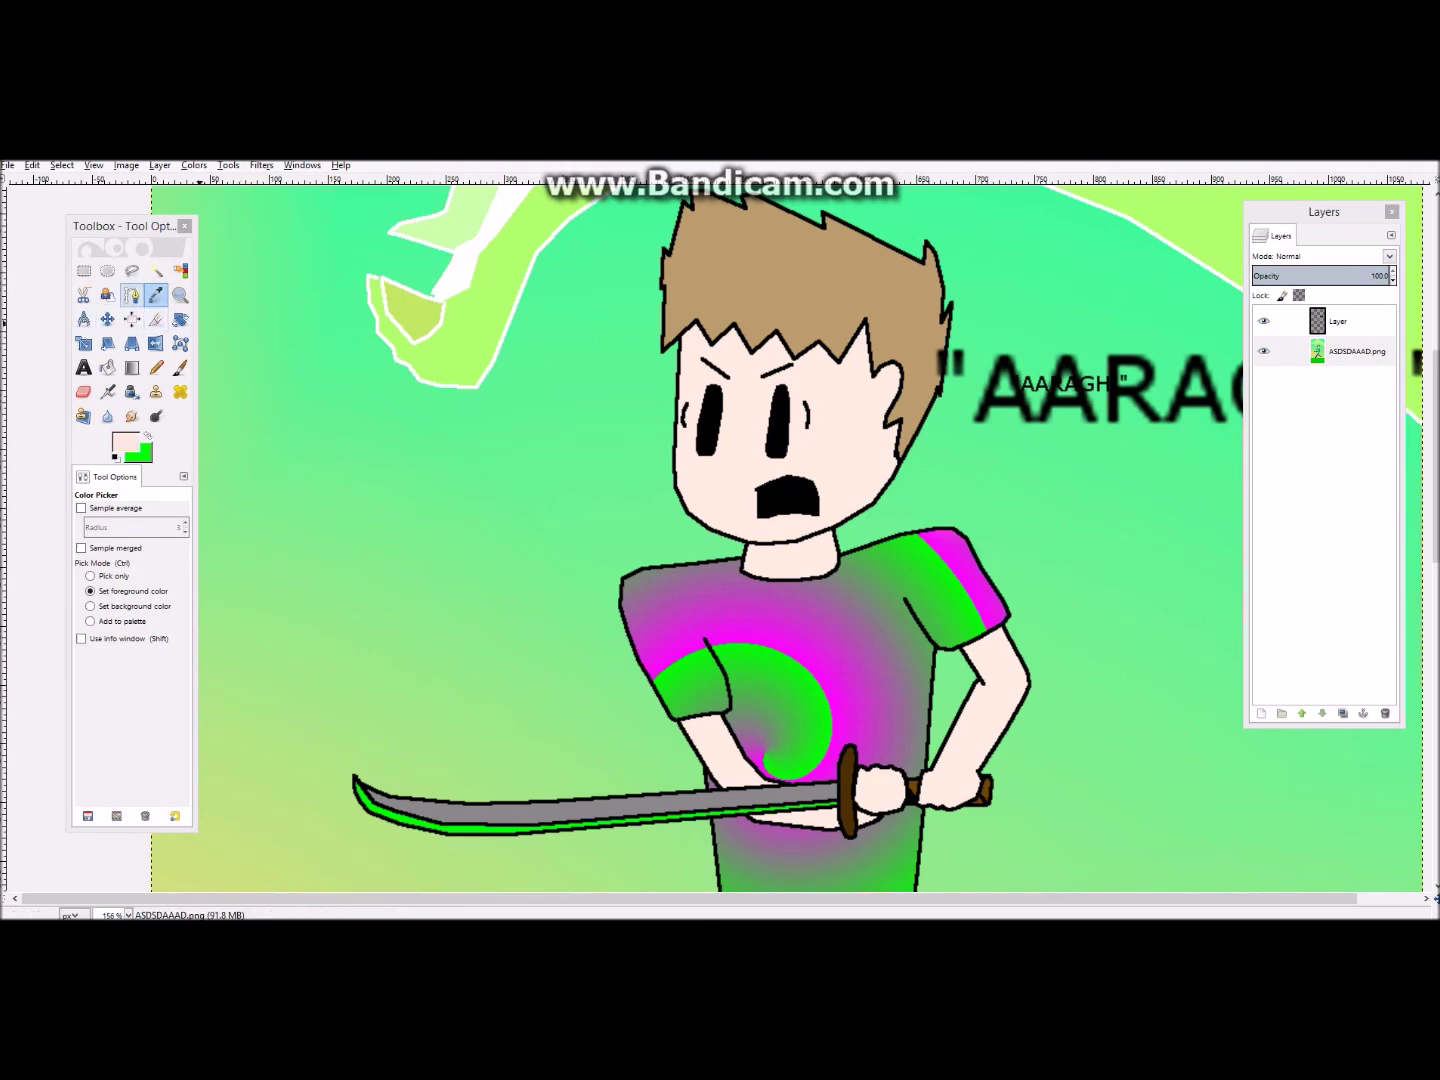
Draw a looping curved path across the left side of the swordsman's face with the Paths tool and convert it to a selection
left_click(131, 293)
left_click(677, 403)
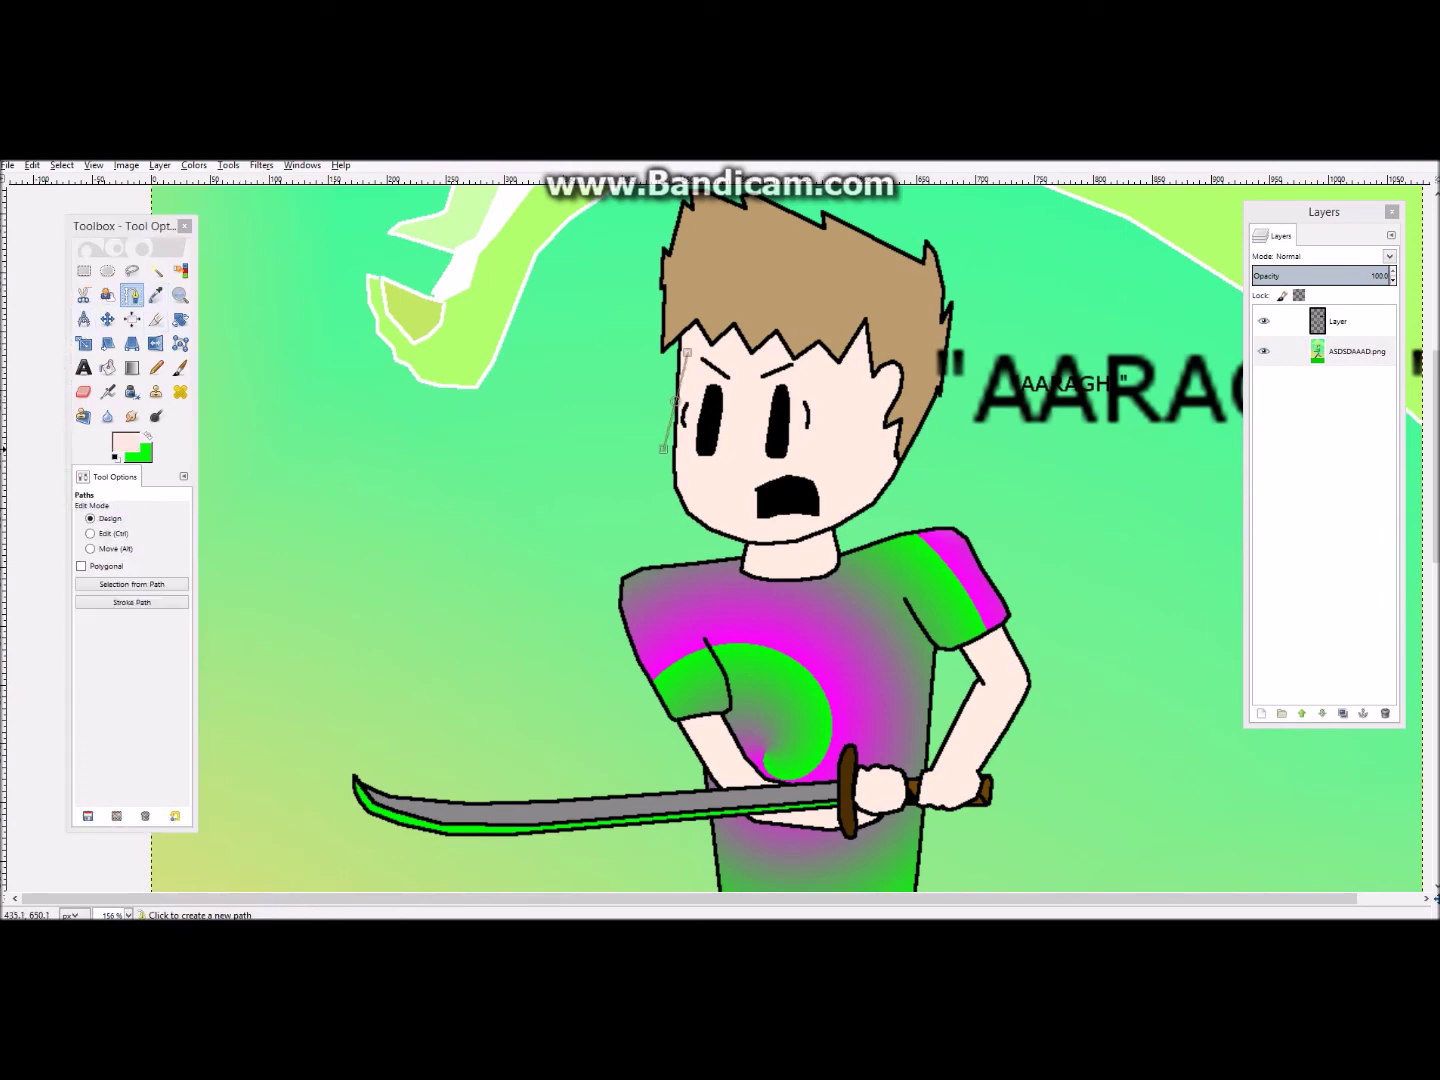
left_click_drag(677, 369, 773, 472)
left_click_drag(685, 474, 531, 511)
mouse_move(554, 383)
left_mouse_down()
mouse_move(677, 447)
mouse_move(655, 412)
mouse_move(612, 412)
mouse_move(549, 378)
left_mouse_up()
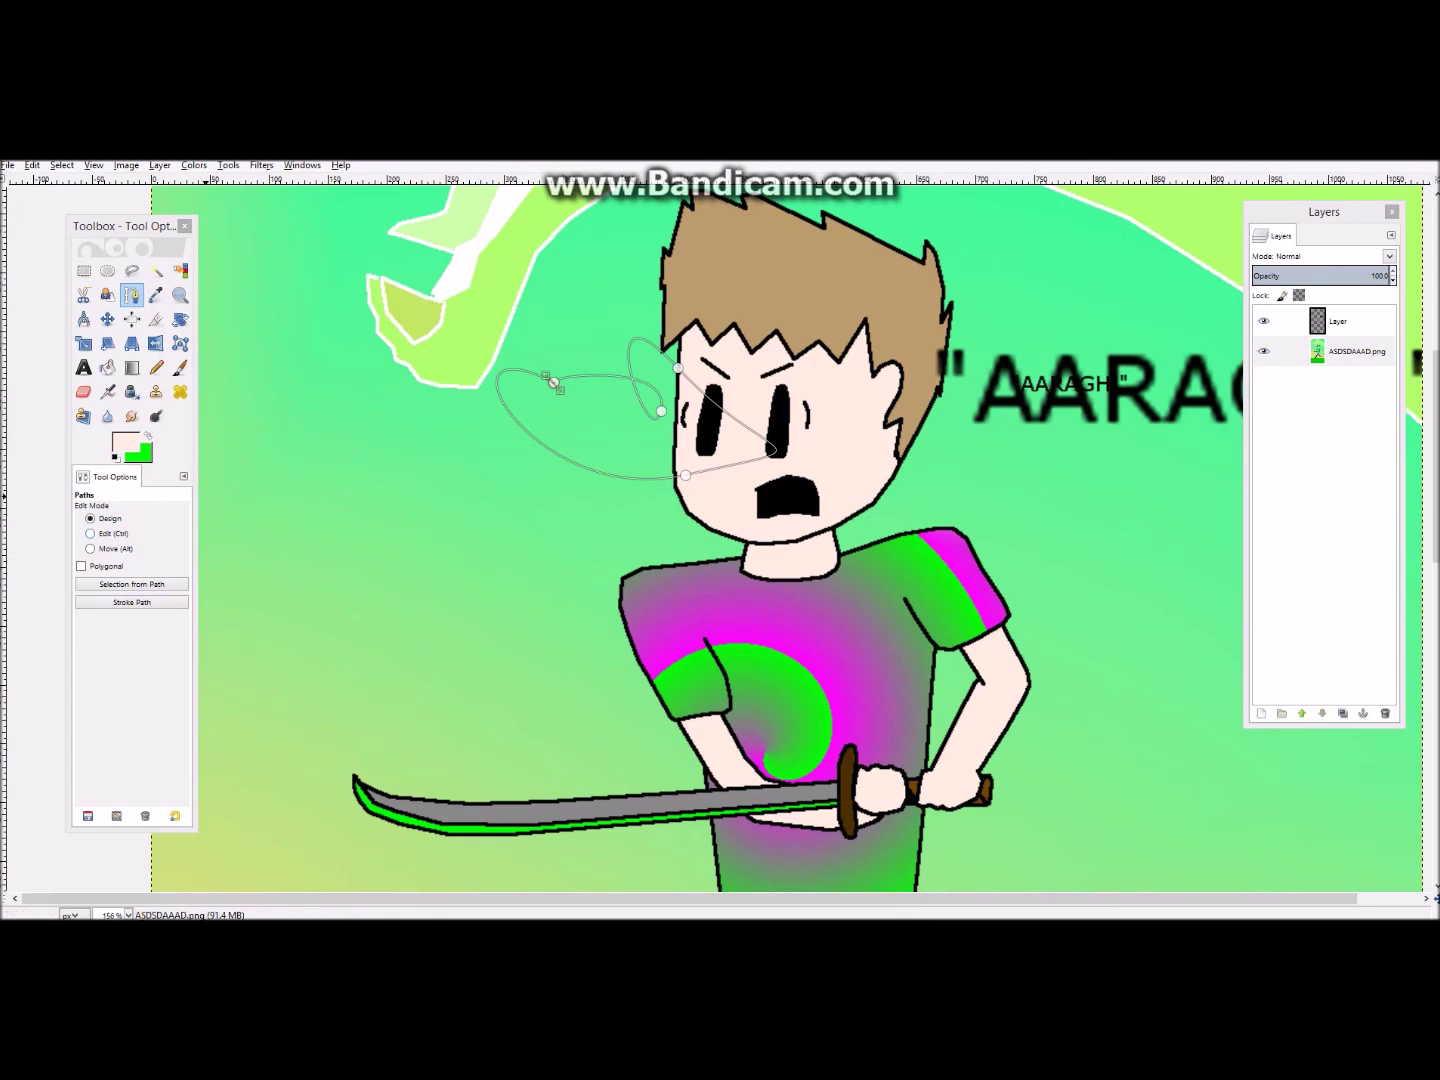
left_click(131, 584)
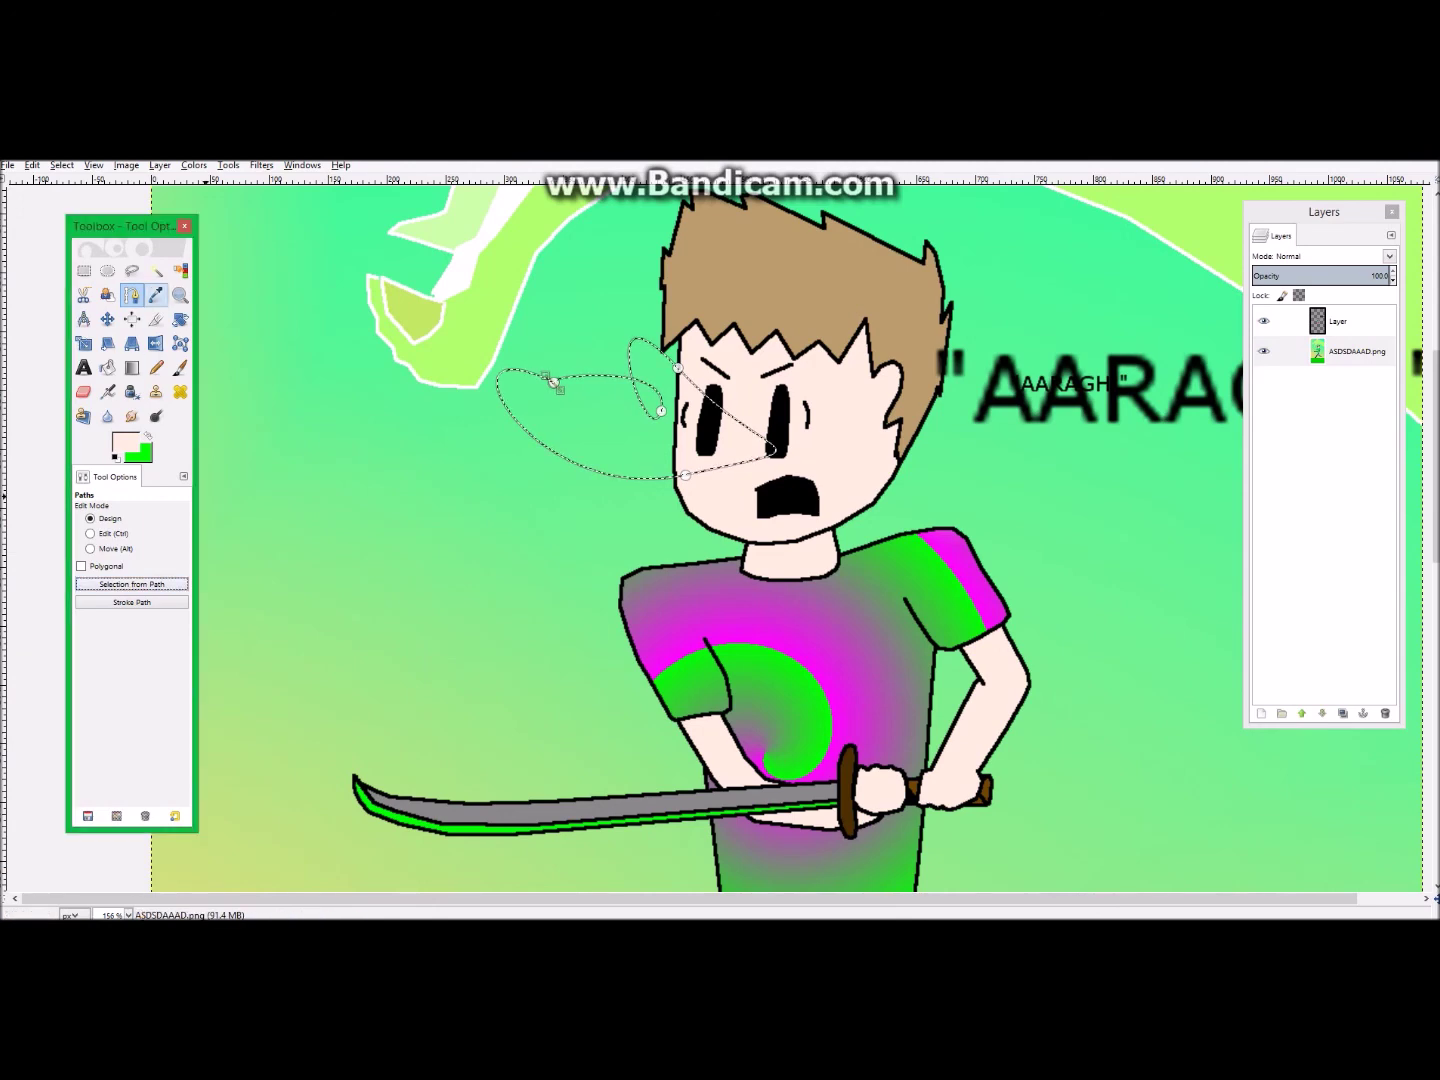
Switch to Rectangle Select and clear the selection made from the path
left_click(107, 271)
left_click(84, 271)
left_click(633, 434)
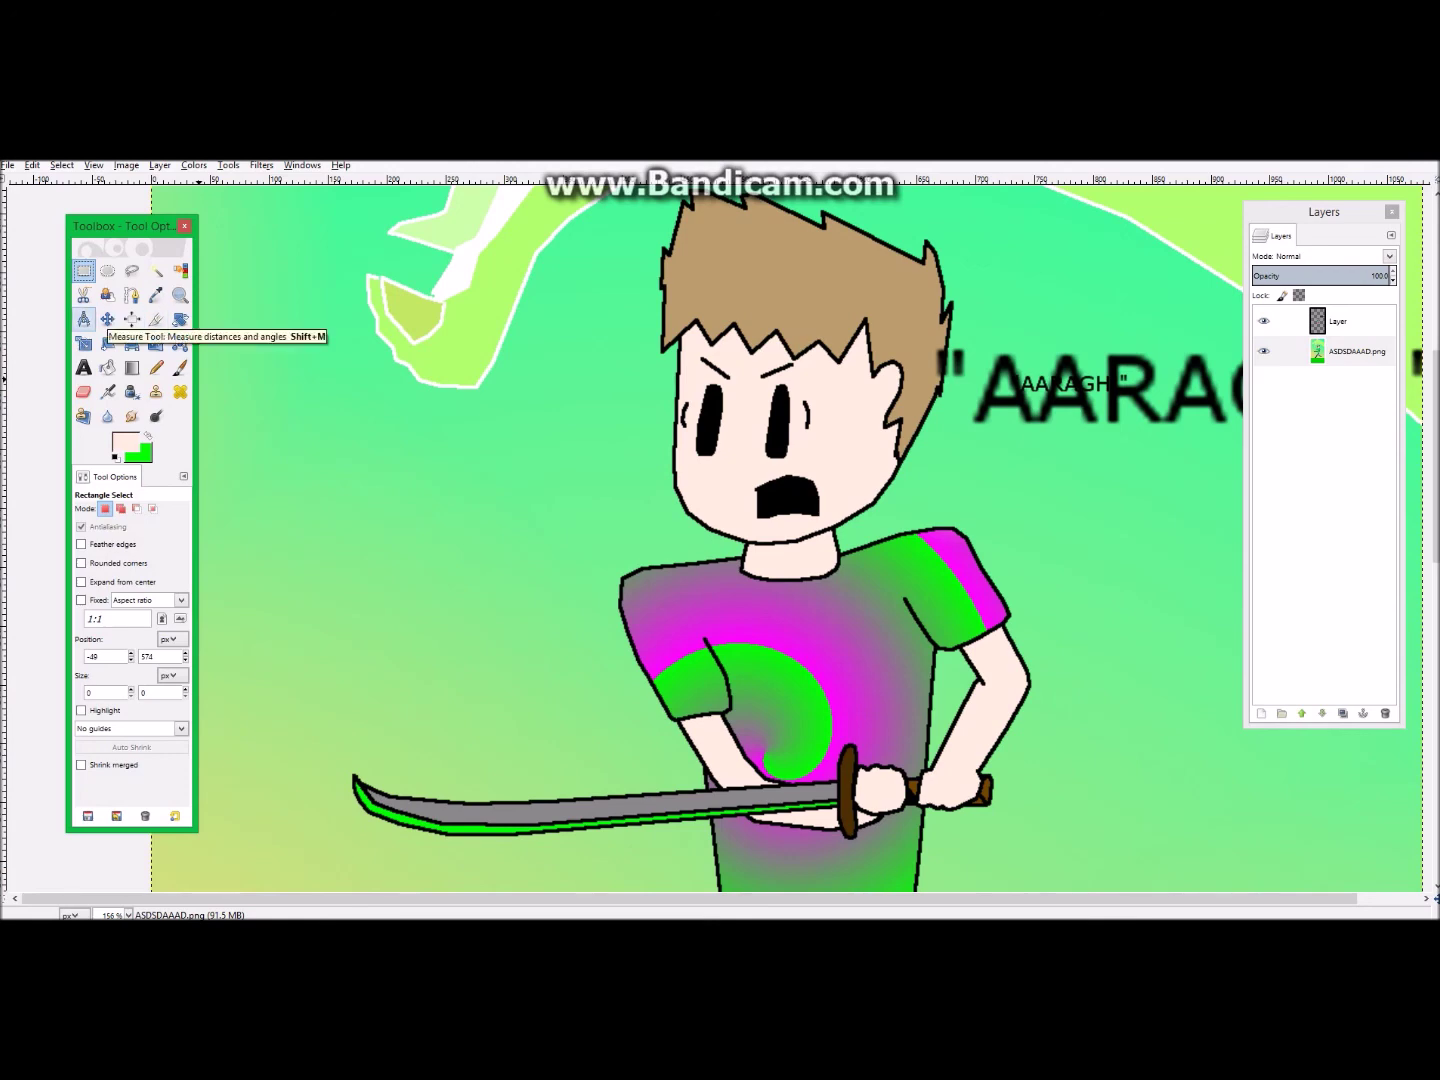
Measure a short, nearly vertical distance in the background below the dragon's jaw, and bring up the Align tool's options
left_click(84, 320)
left_click_drag(404, 417, 394, 482)
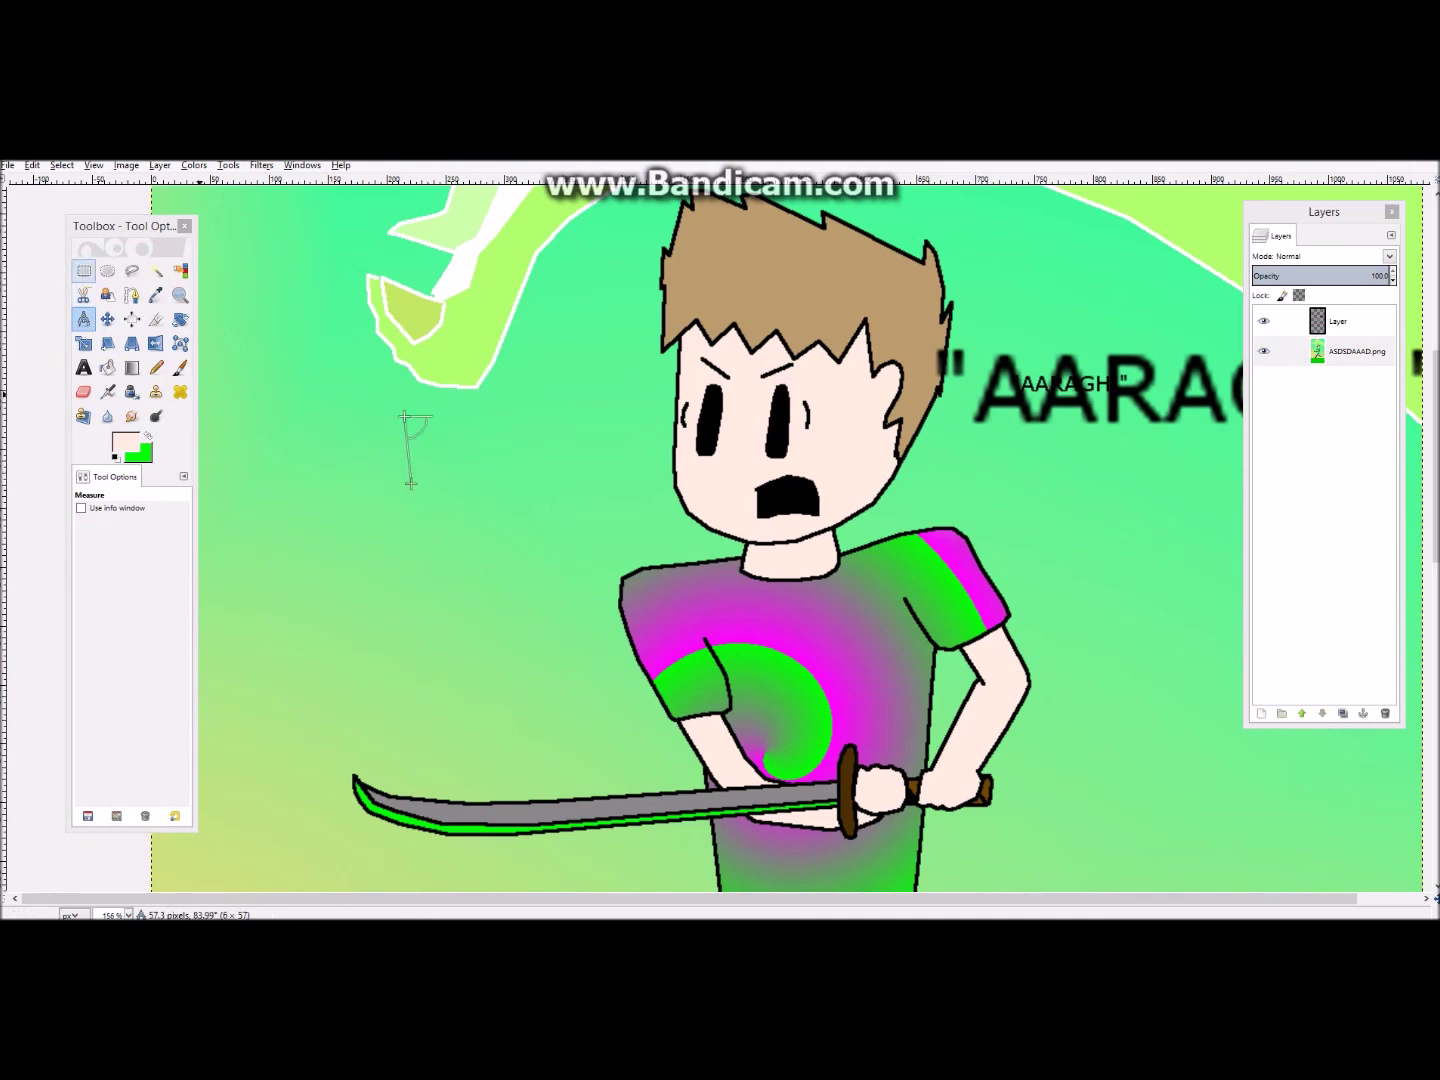
left_click(85, 270)
left_click(130, 320)
scroll(450, 355, "down", 4)
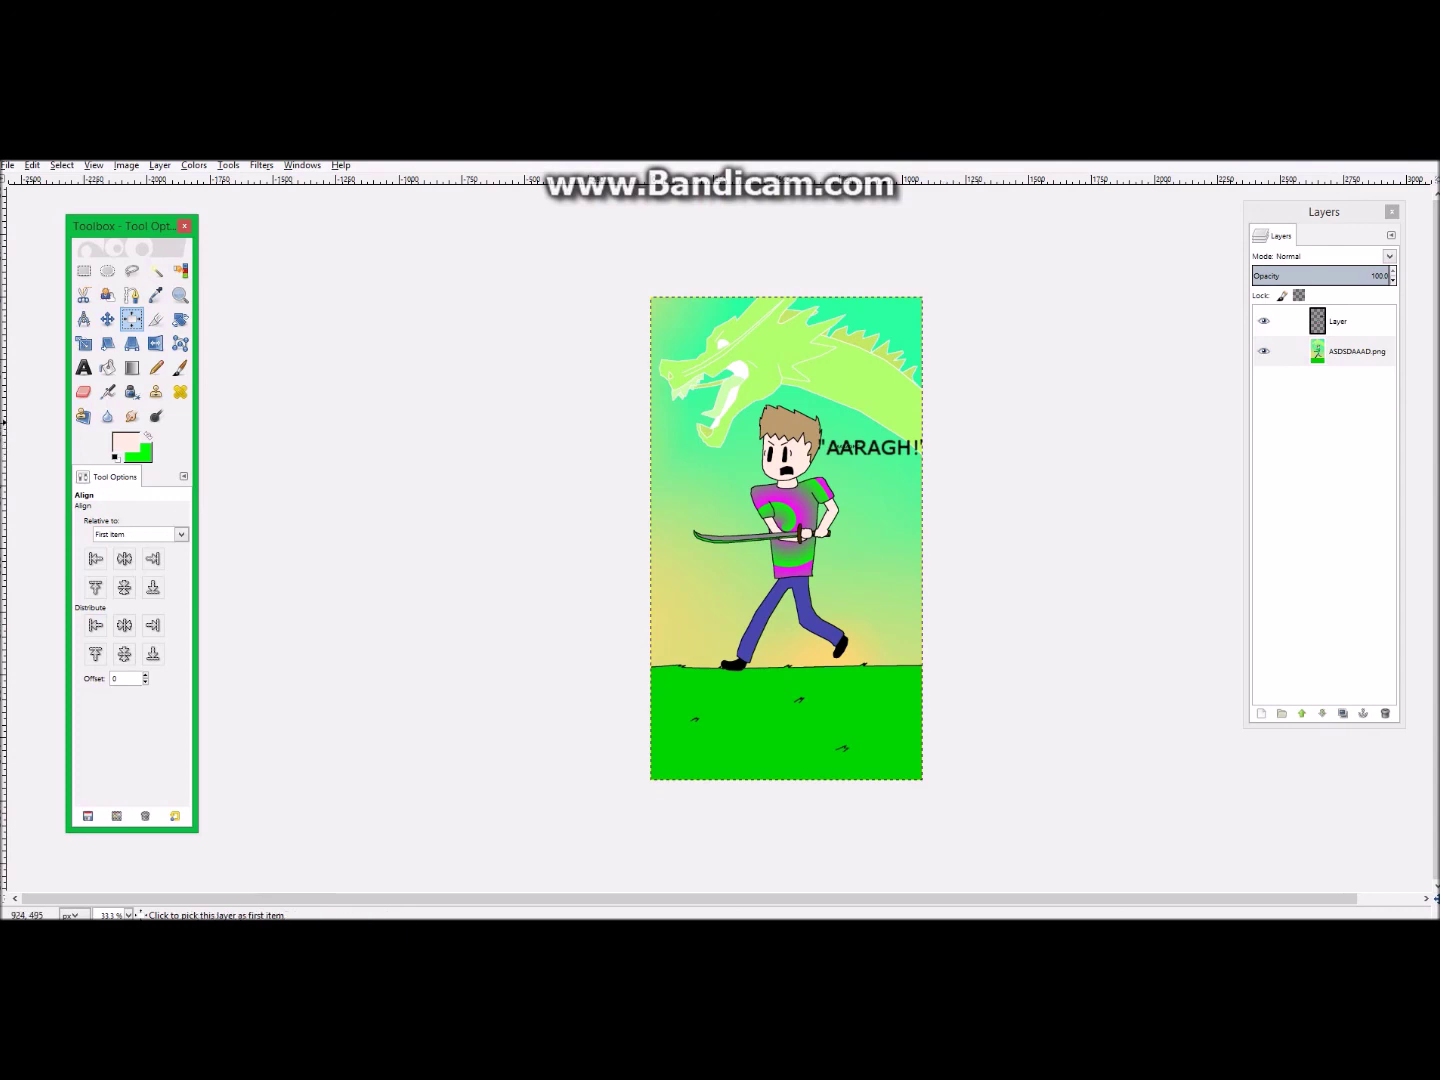
Draw a rectangular selection about 1947 px wide around the whole image, starting beyond its upper-right corner
left_click(85, 271)
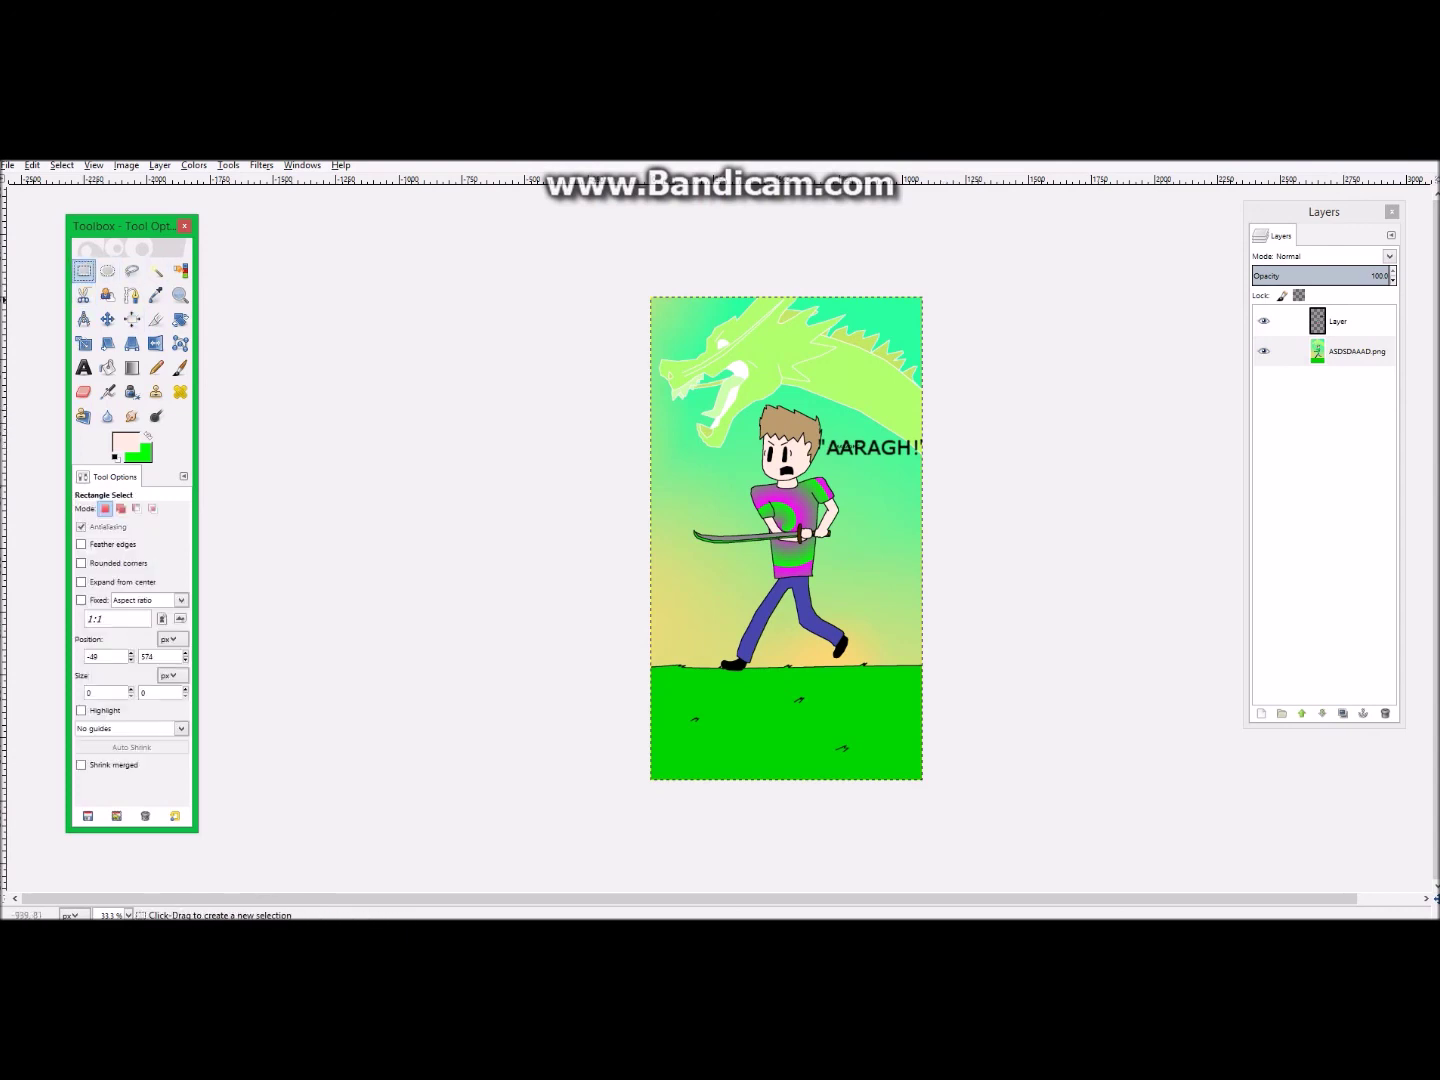
scroll(600, 392, "up", 1)
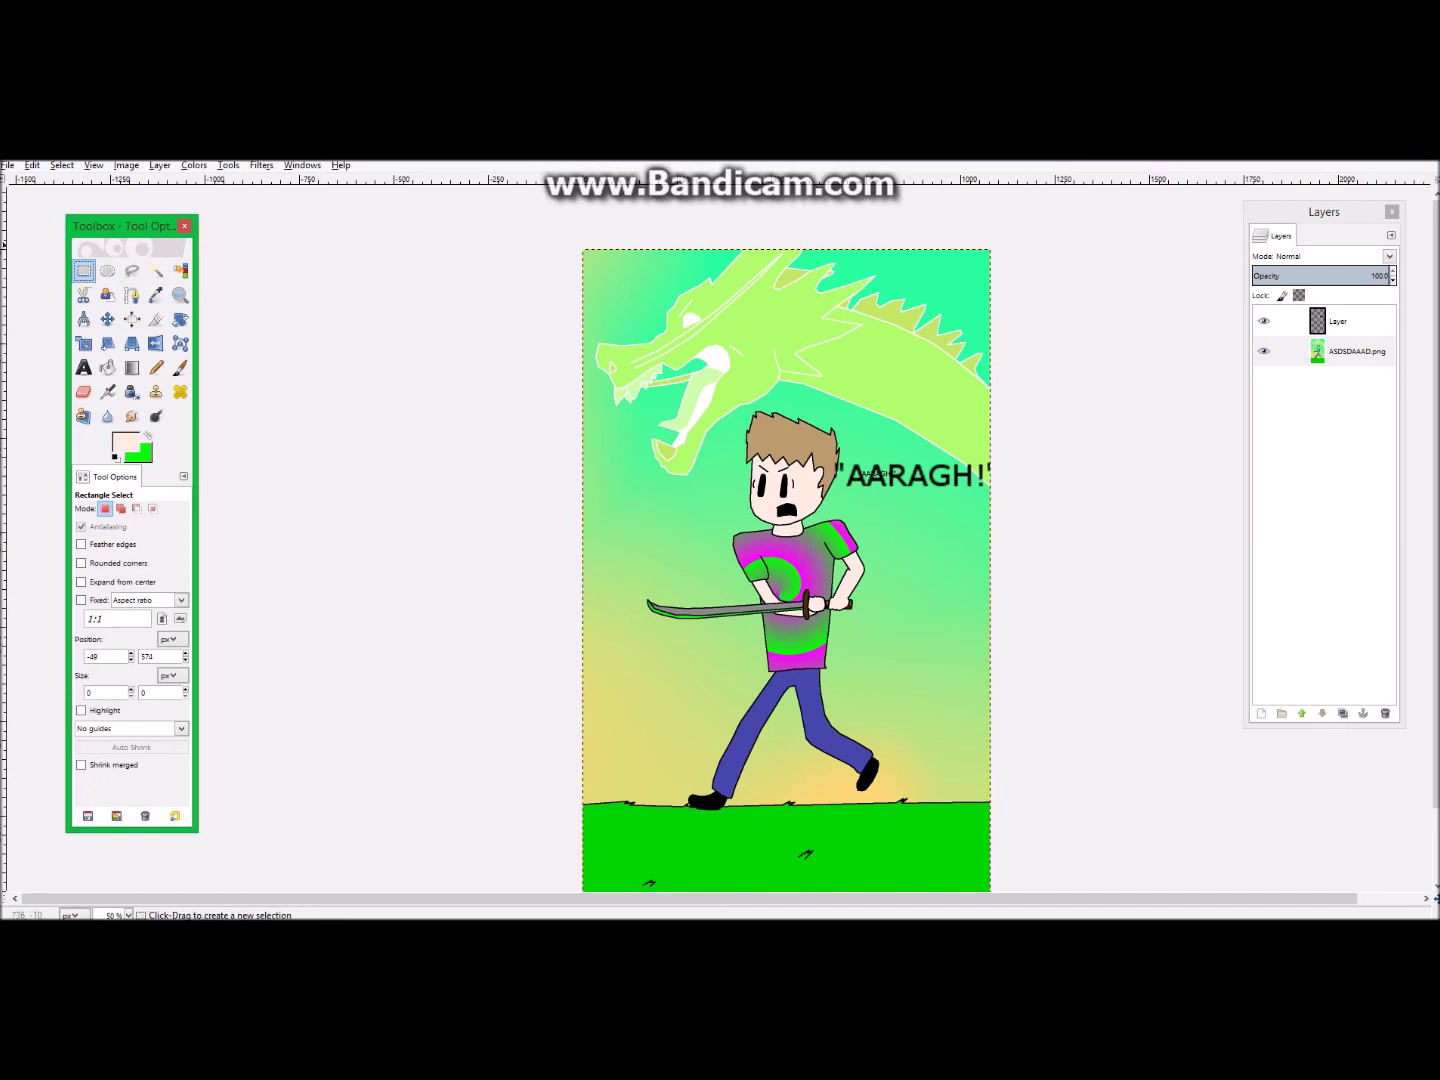
scroll(1077, 223, "down", 1)
left_click_drag(958, 266, 466, 894)
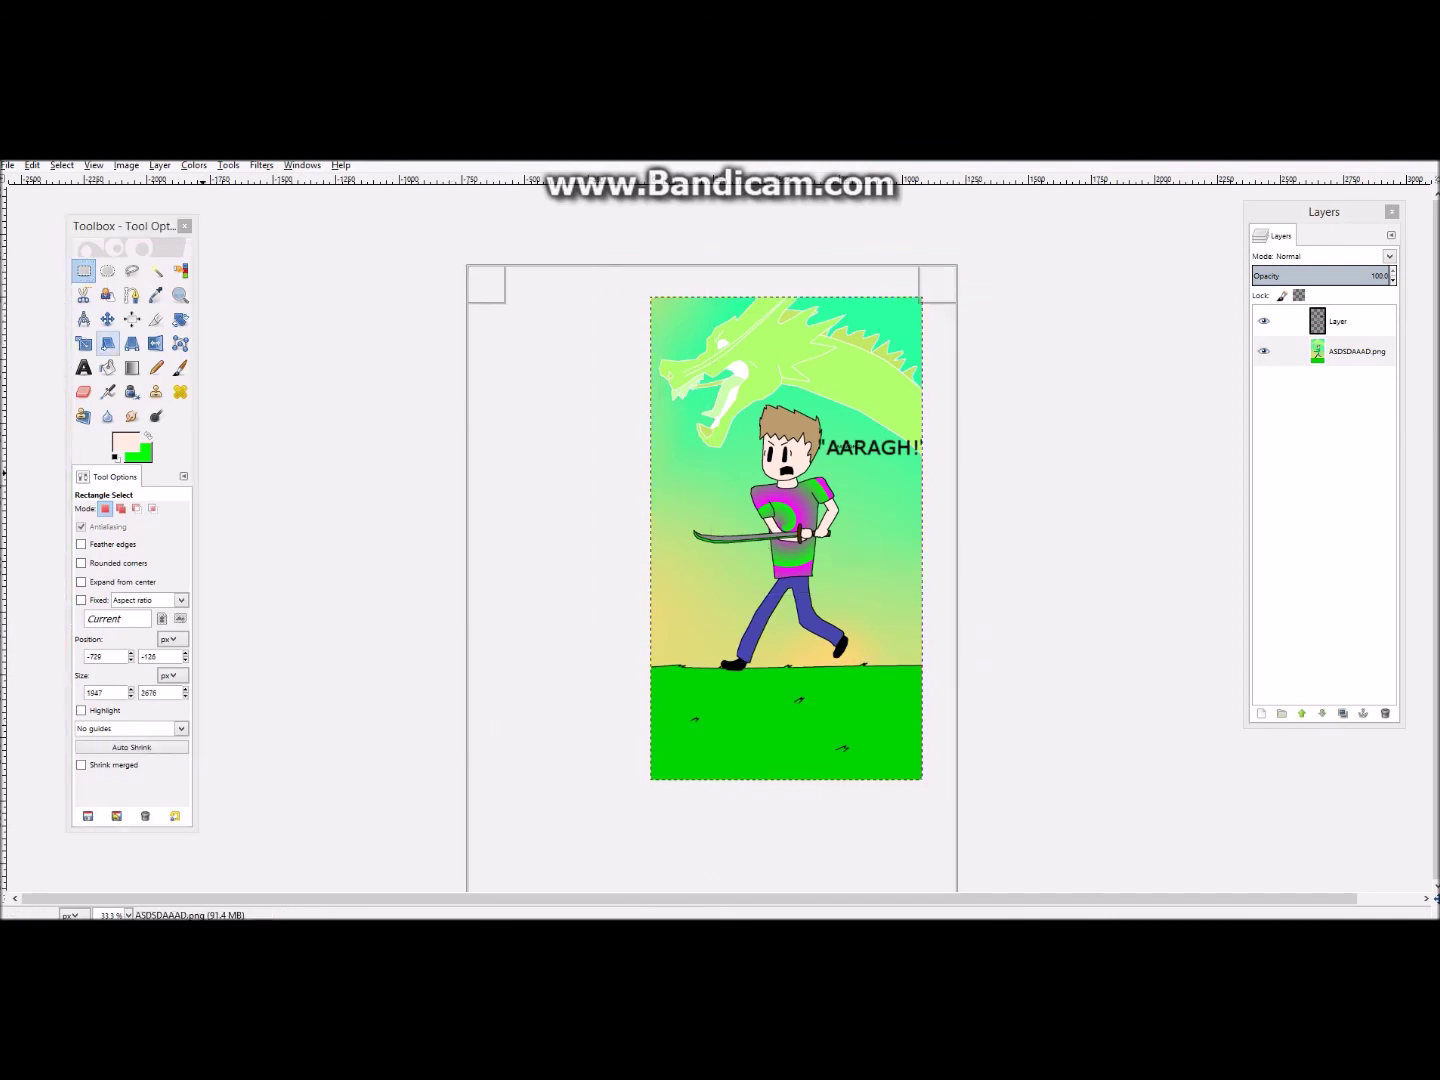